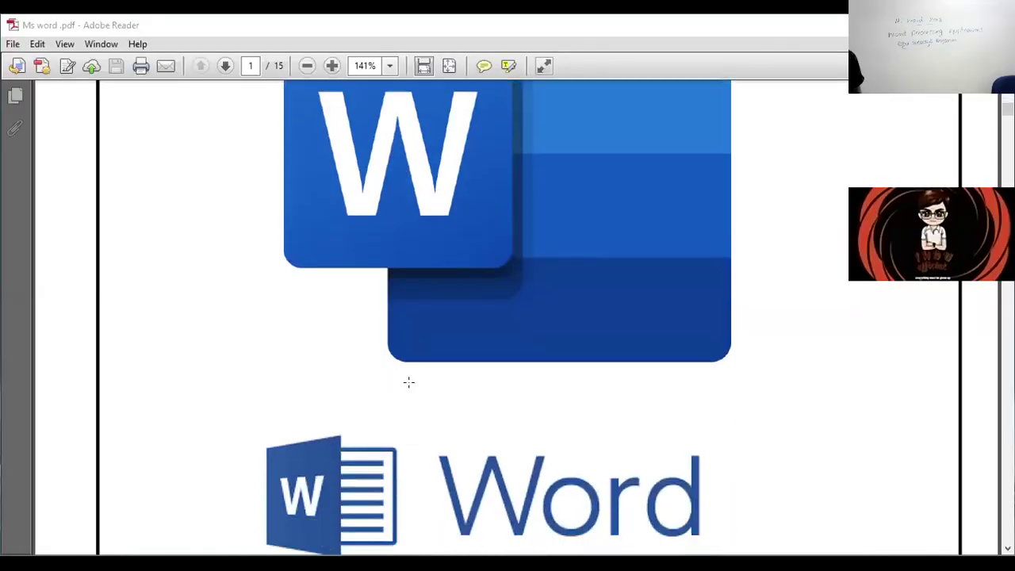
Scroll the Ms word handout down to page 2's Features of Processing Application heading.
scroll(407, 431, down, 5)
scroll(407, 430, down, 7)
scroll(406, 437, down, 3)
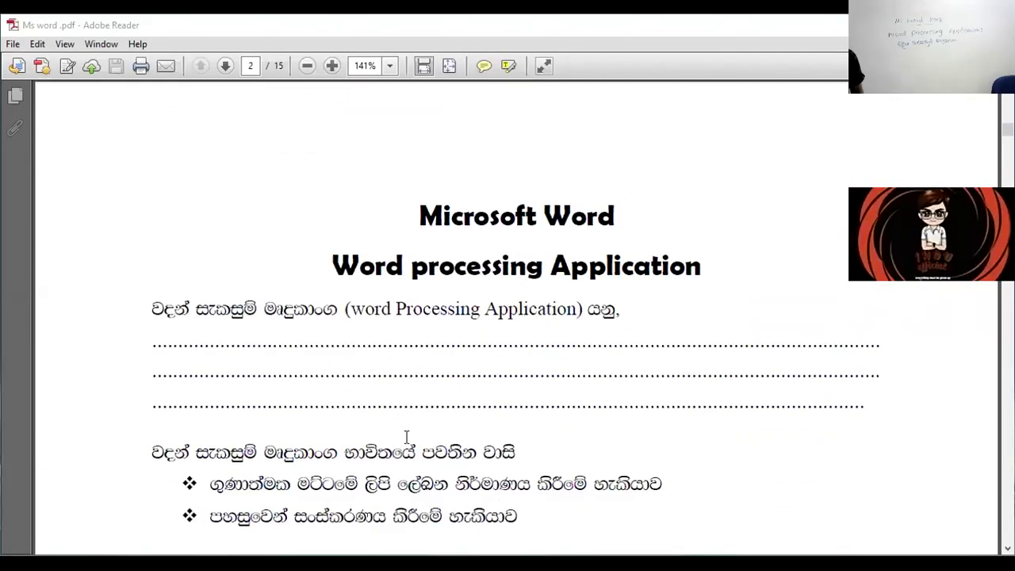
scroll(385, 294, down, 3)
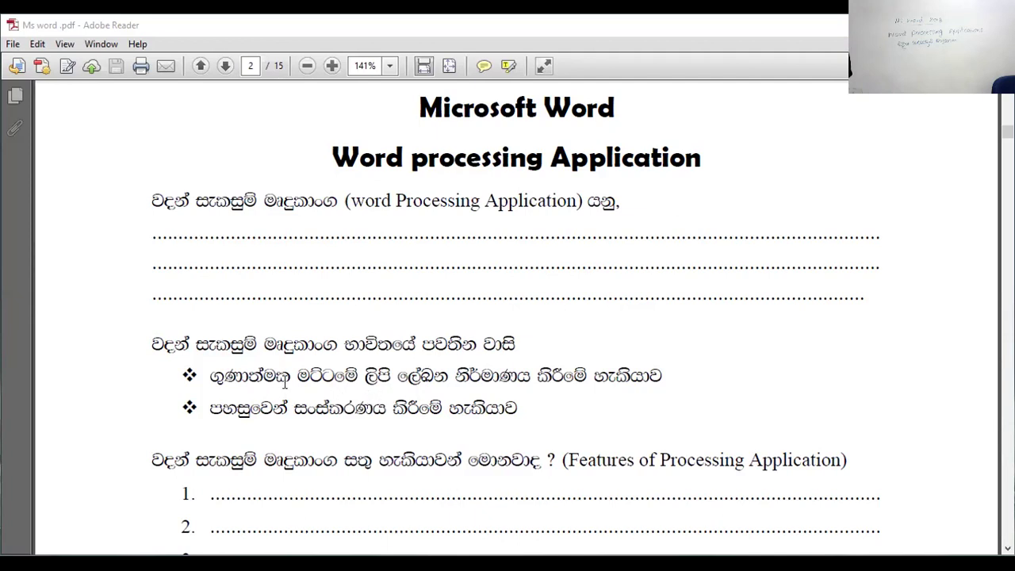
Scroll page 2 to the bullet list of word processors, including Microsoft Office Word and Open Office Writer.
scroll(286, 384, down, 3)
scroll(285, 384, down, 1)
scroll(287, 386, down, 2)
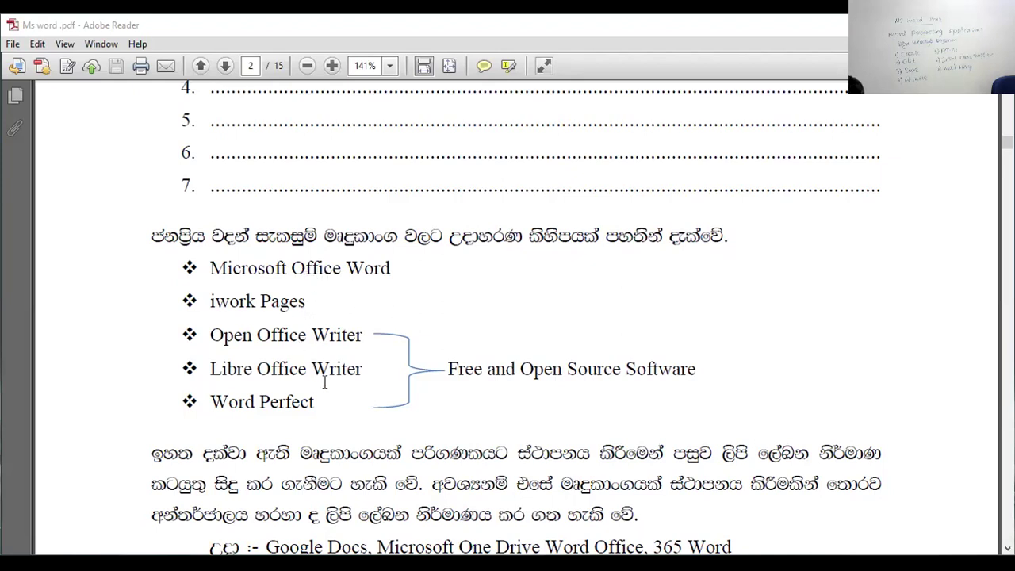
Underline 'Word Office' in page 2's Google Docs line with a short red ink stroke.
scroll(324, 383, down, 2)
scroll(332, 391, down, 3)
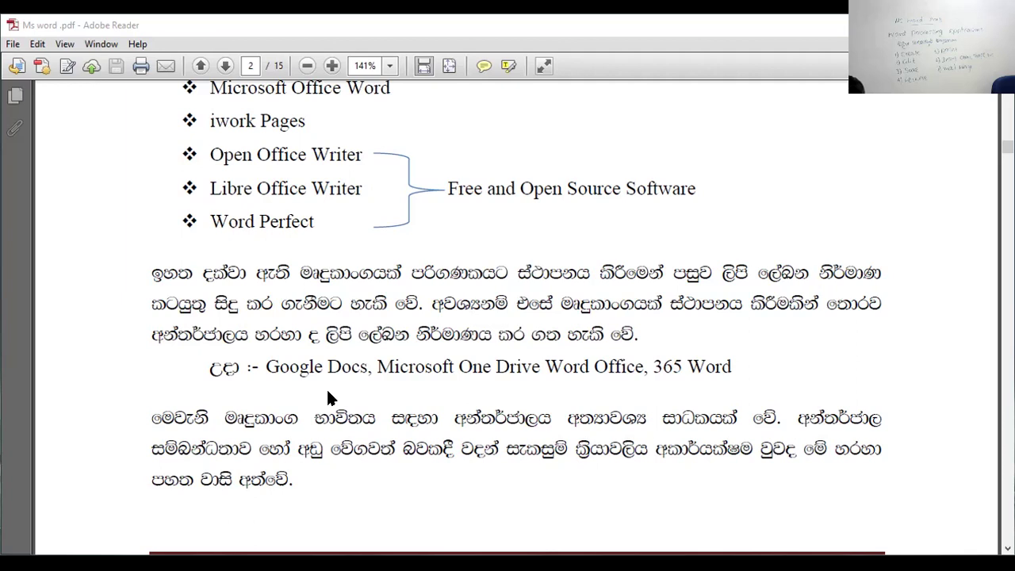
scroll(324, 379, up, 1)
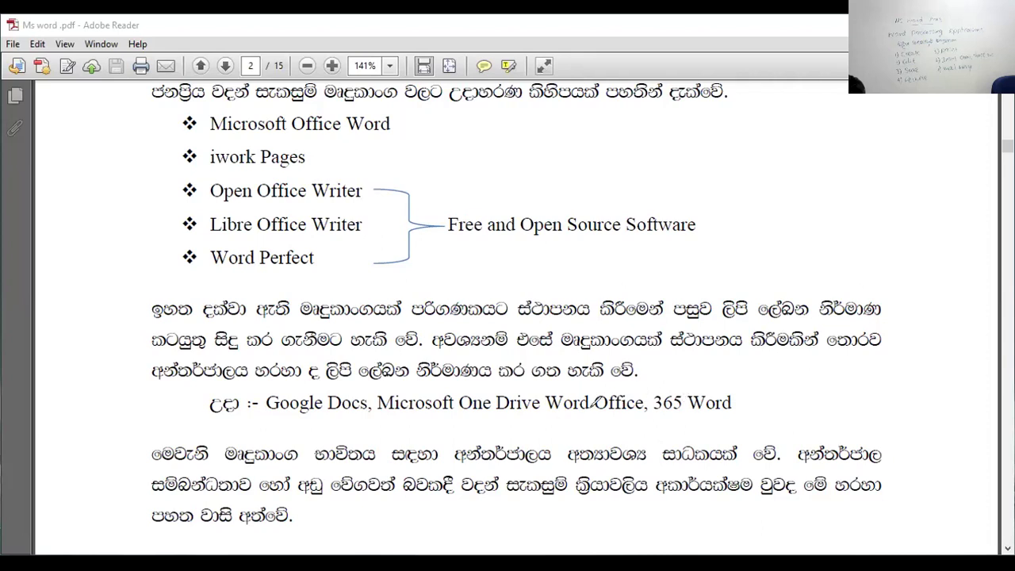
drag(587, 403, 589, 414)
Scroll past the page 2 footer to page 3's mobile examples and the Microsoft Office Word heading.
scroll(683, 301, down, 2)
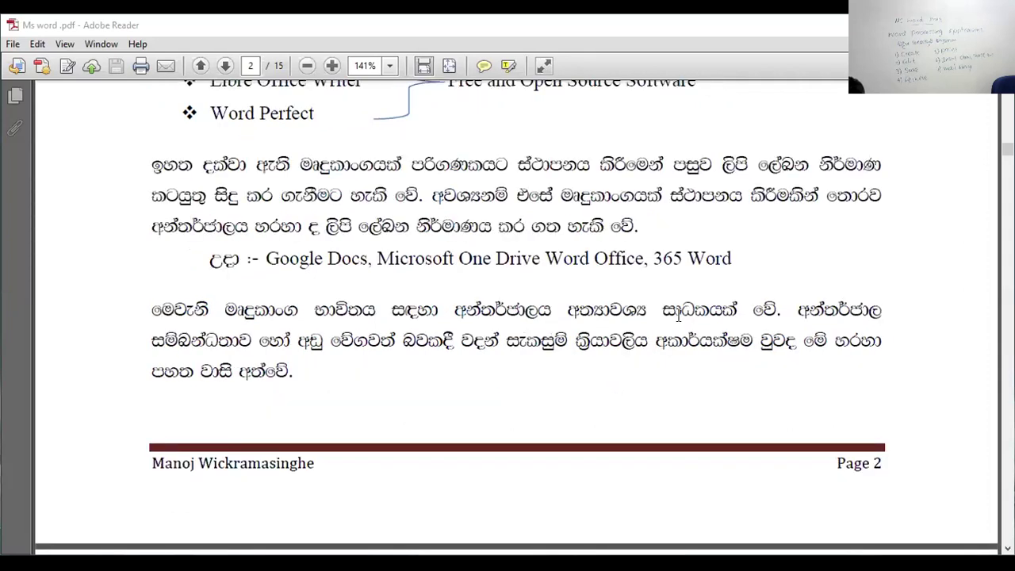
scroll(659, 318, down, 5)
scroll(651, 307, down, 3)
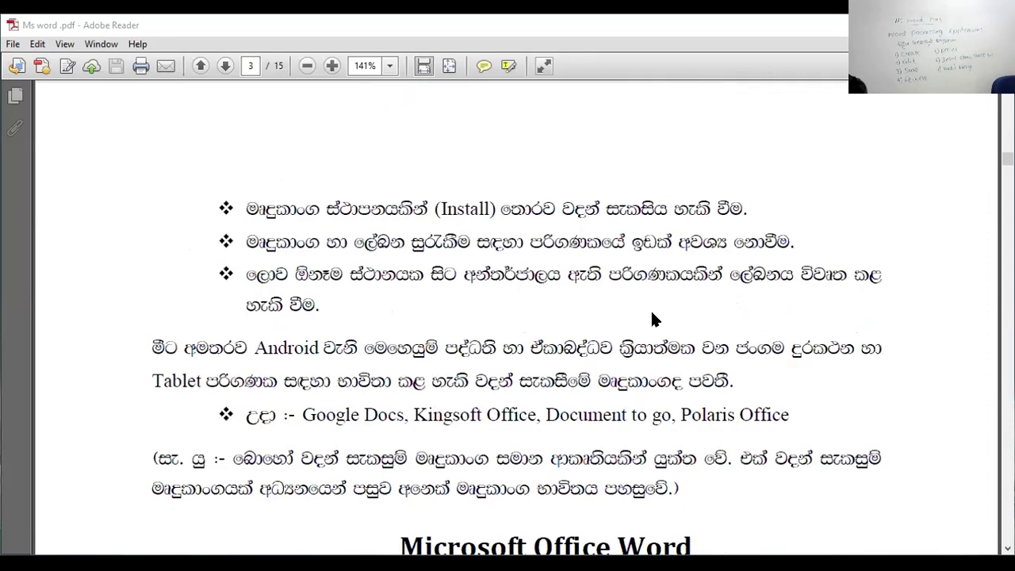
scroll(651, 308, up, 2)
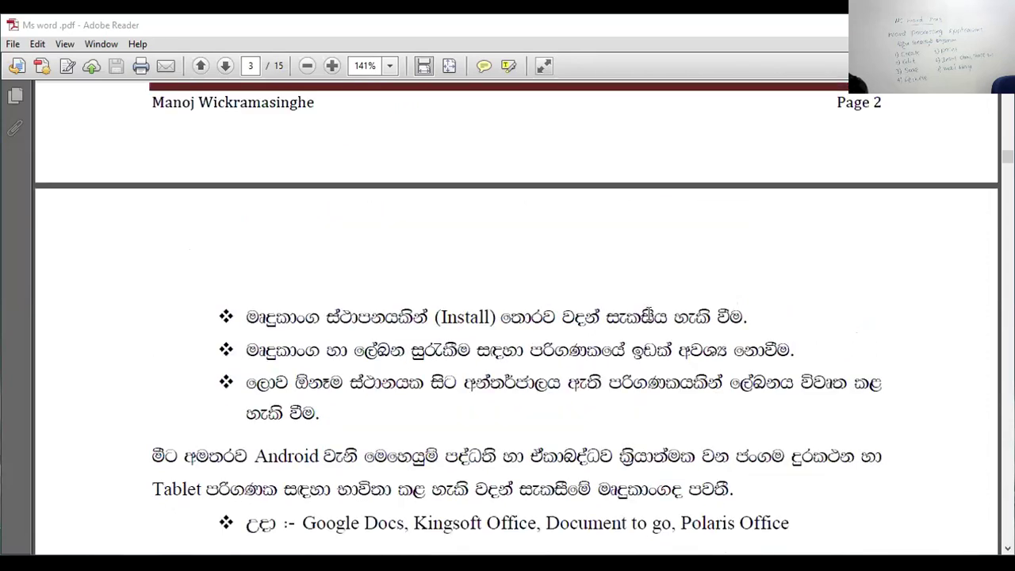
scroll(636, 307, down, 4)
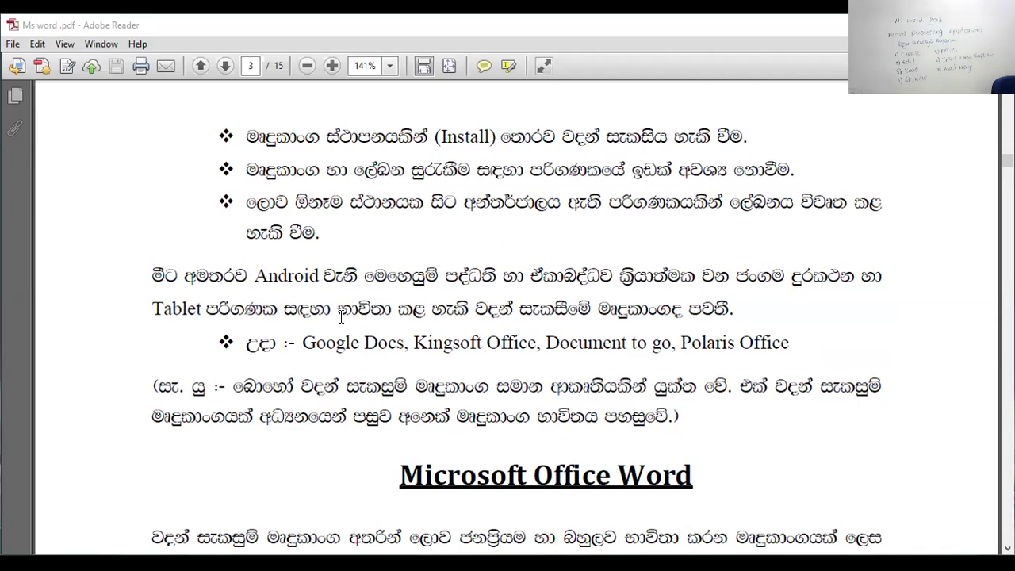
Scroll page 3 to the Microsoft Office Word section covering versions 2003 to 2019.
scroll(339, 329, down, 5)
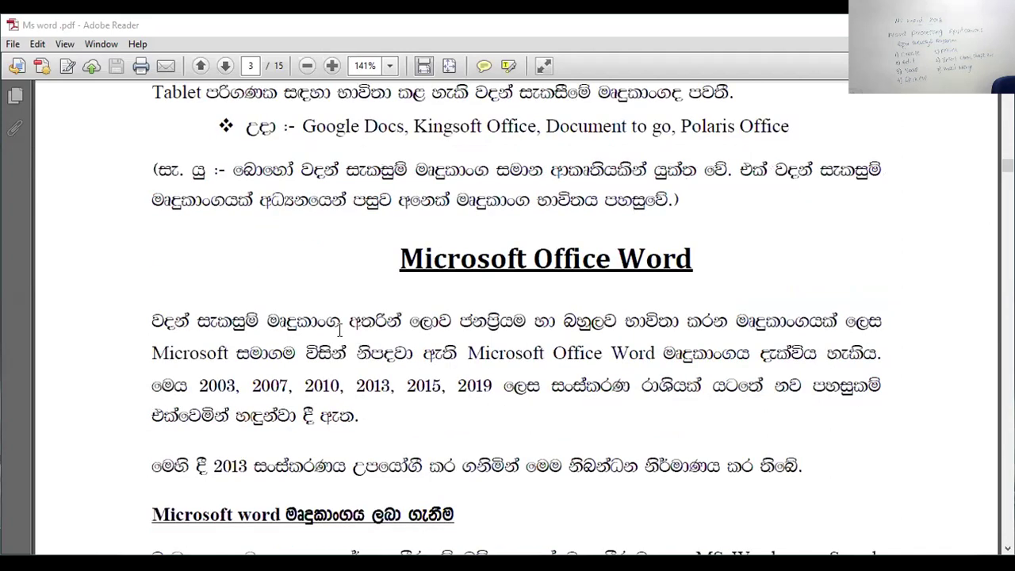
scroll(337, 330, down, 2)
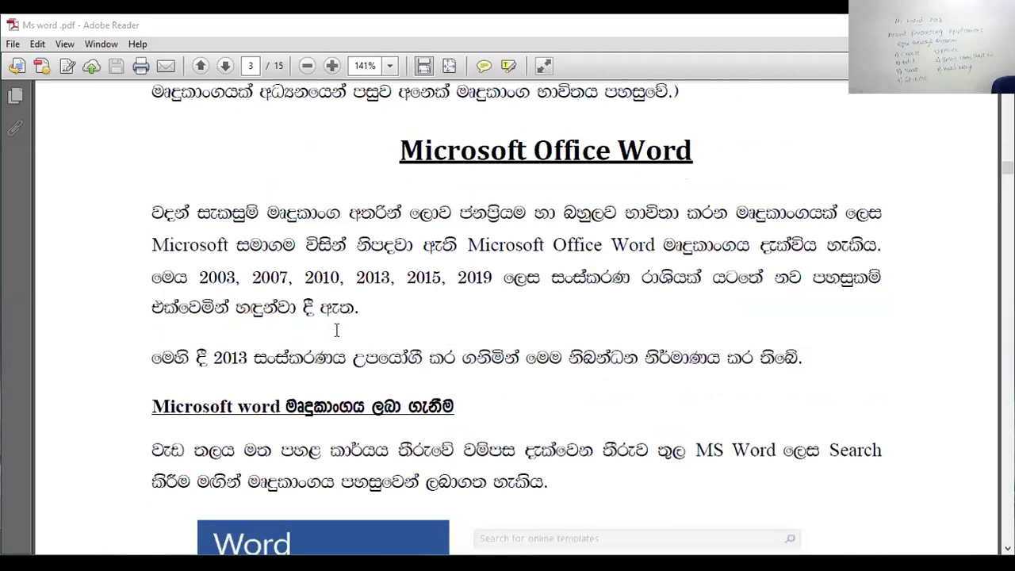
scroll(336, 330, down, 1)
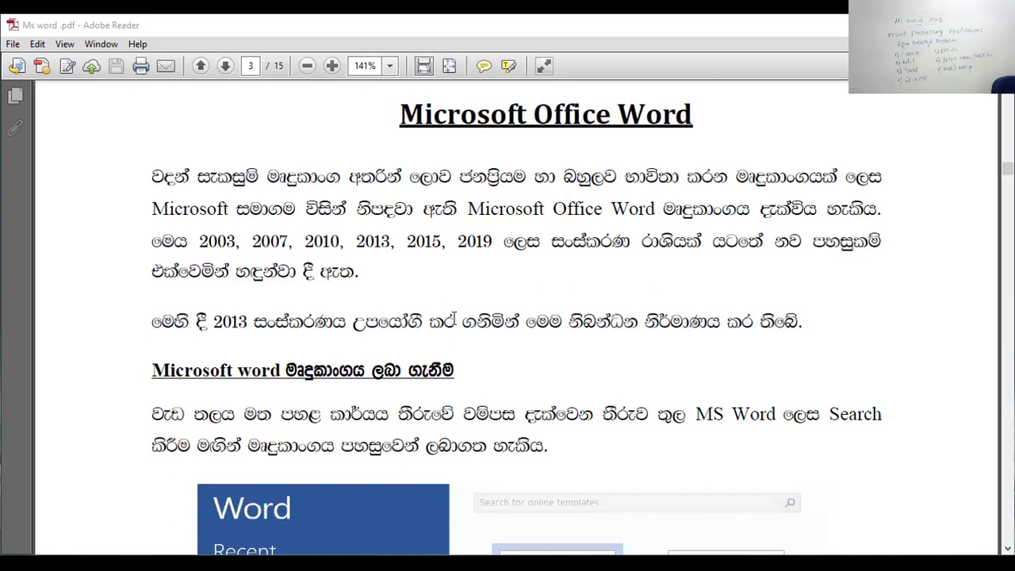
Scroll past page 3's Word start-screen picture to its footer, then leave Reader for the desktop.
scroll(450, 321, down, 3)
scroll(450, 321, down, 1)
scroll(452, 319, down, 1)
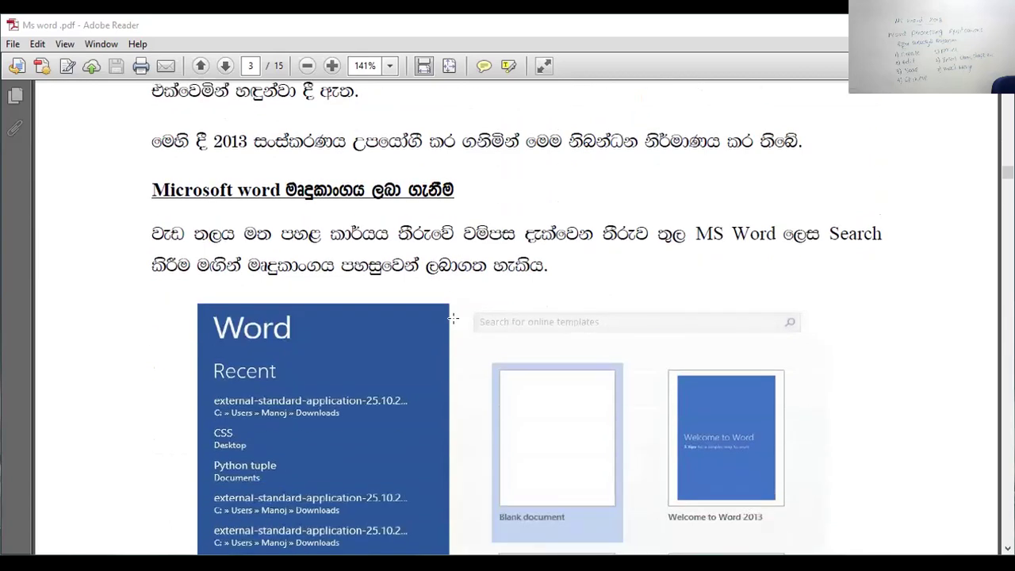
scroll(453, 318, down, 1)
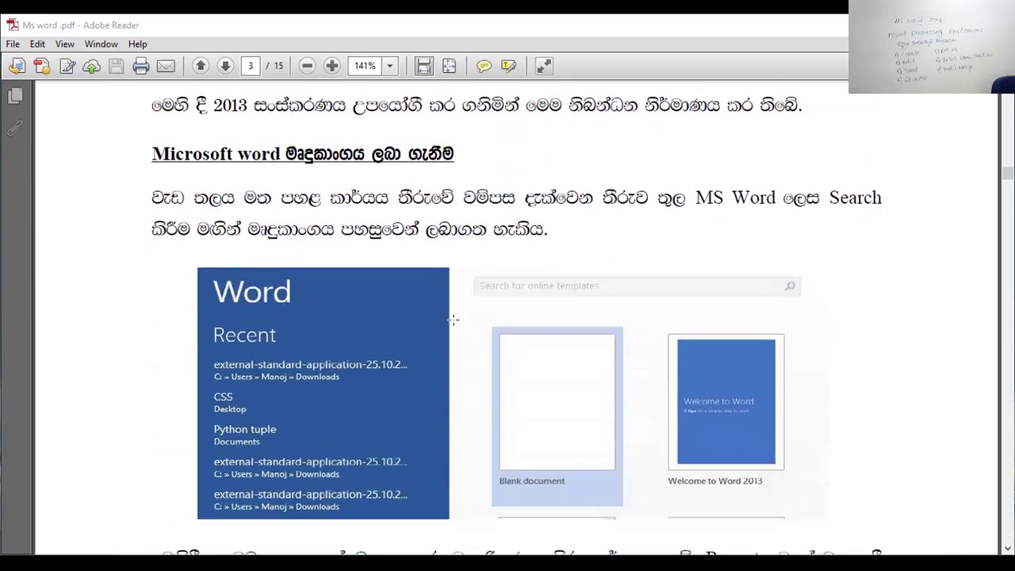
scroll(452, 321, down, 1)
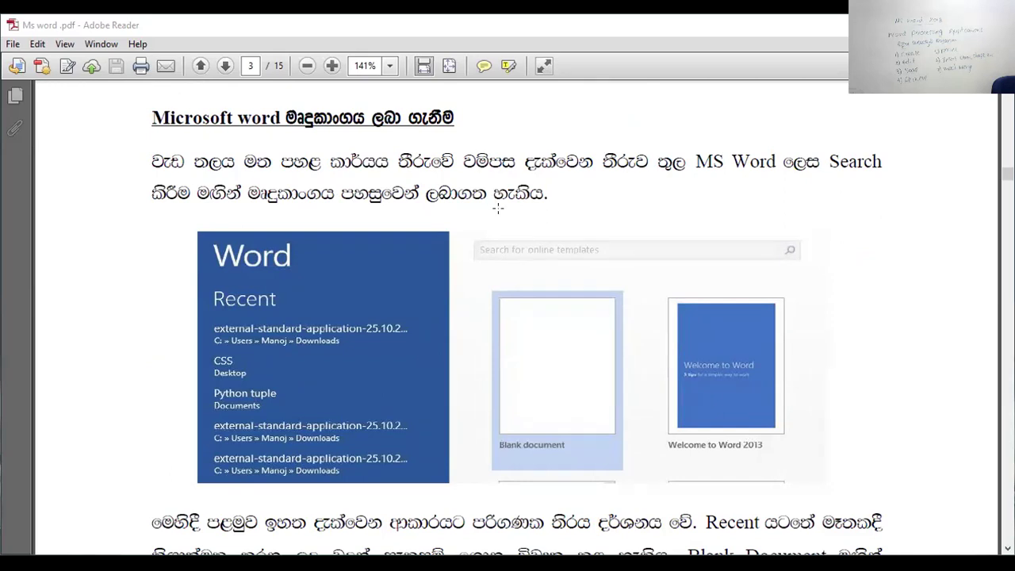
scroll(496, 206, down, 1)
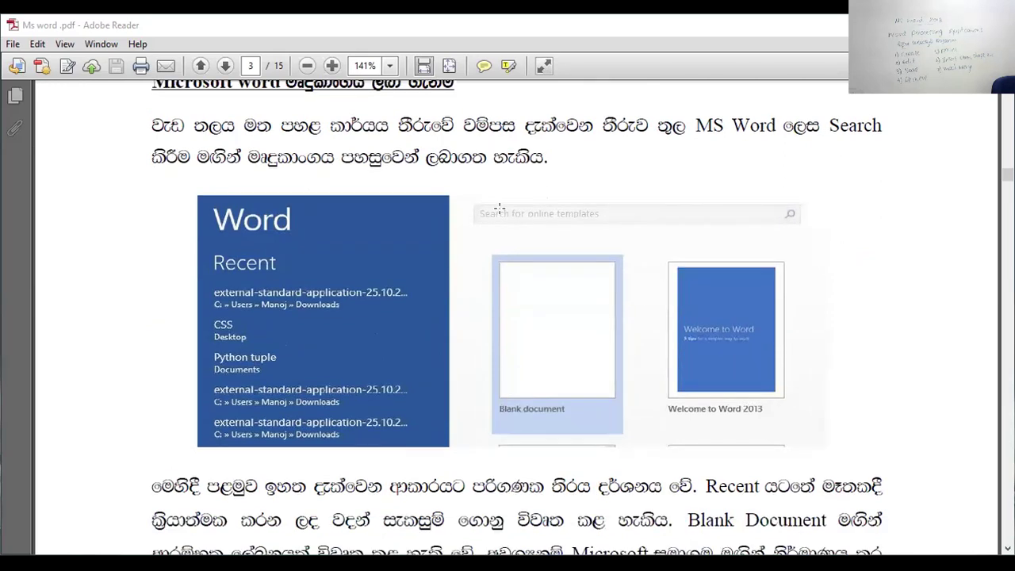
scroll(500, 208, down, 2)
scroll(499, 209, down, 1)
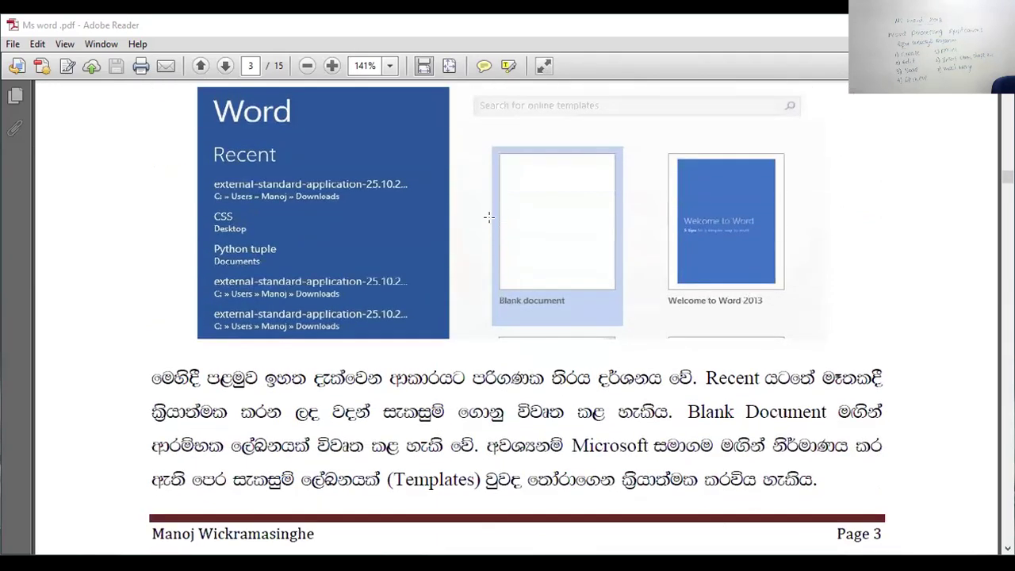
scroll(488, 217, down, 1)
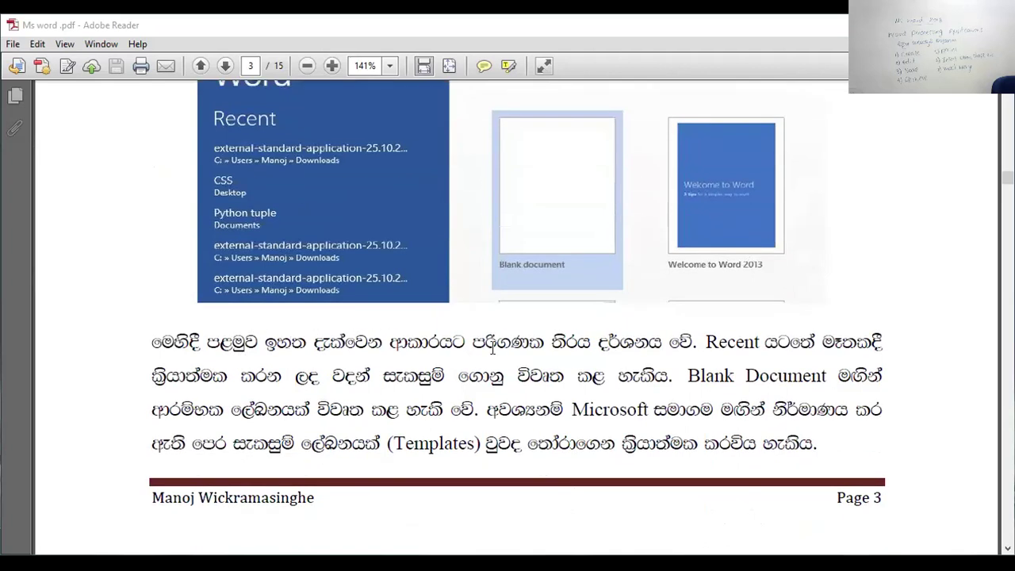
scroll(551, 352, down, 1)
scroll(547, 354, down, 1)
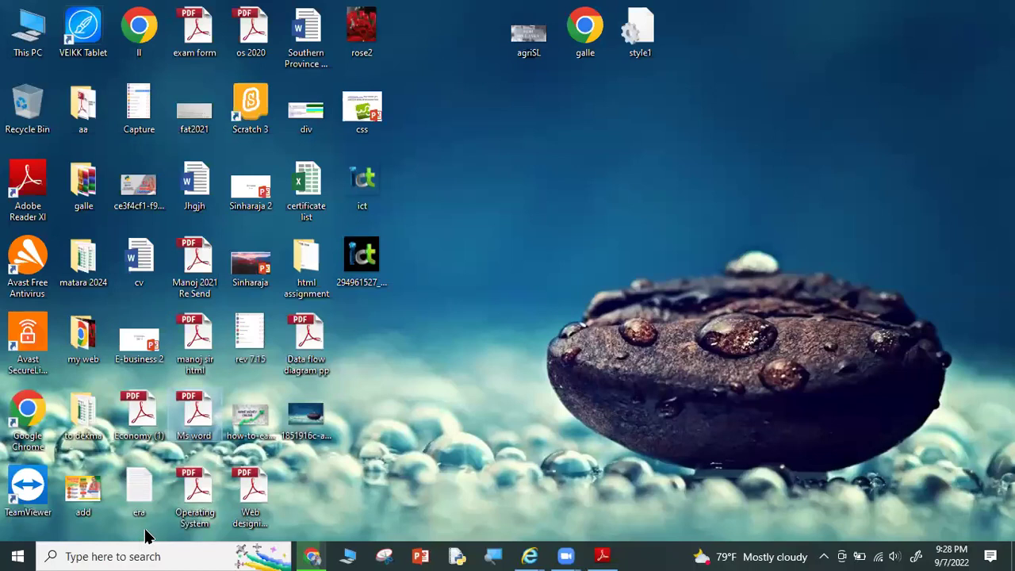
click(83, 556)
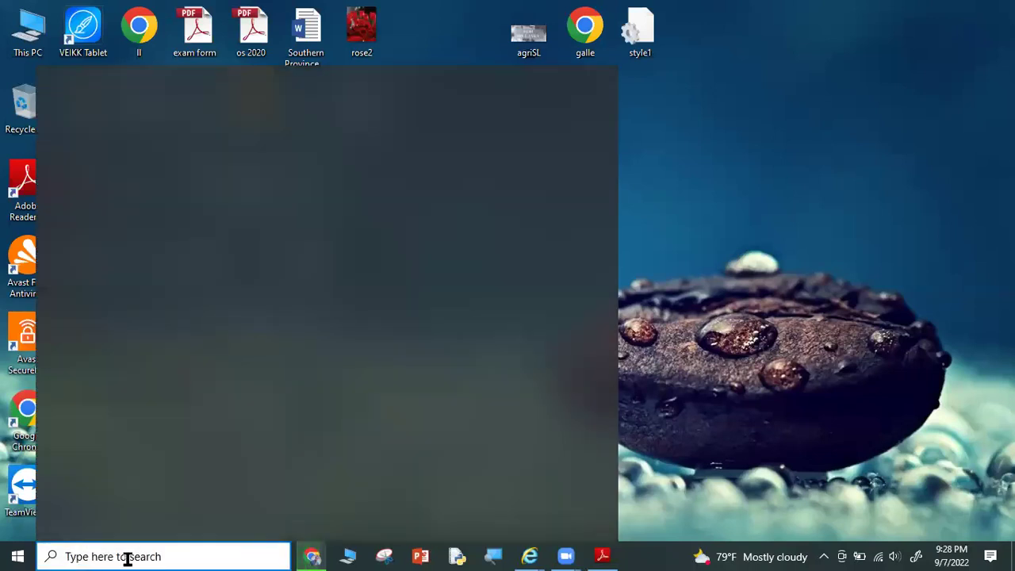
Search Windows for 'word' and launch the Word 2013 best match.
text(w)
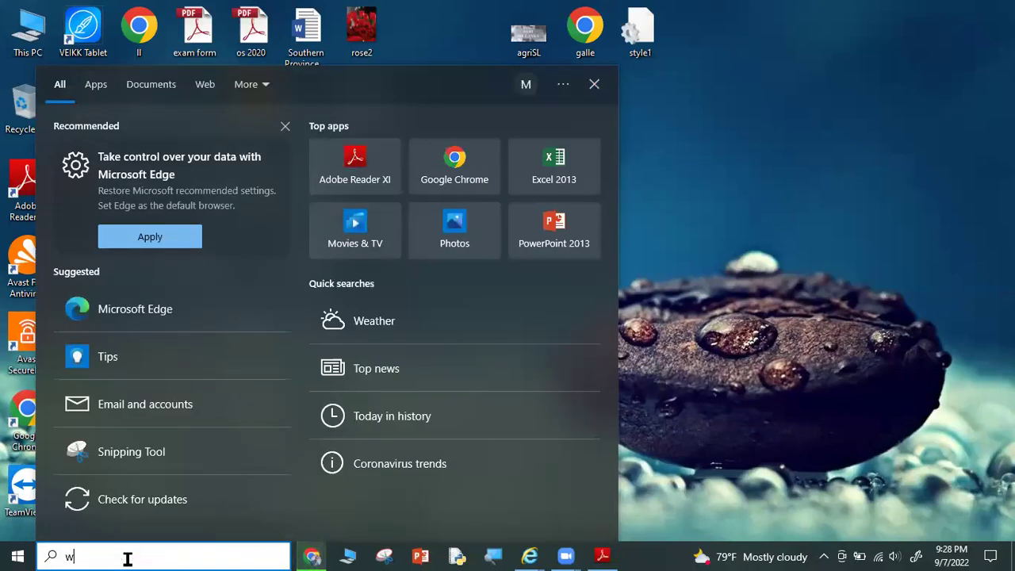
text(ord)
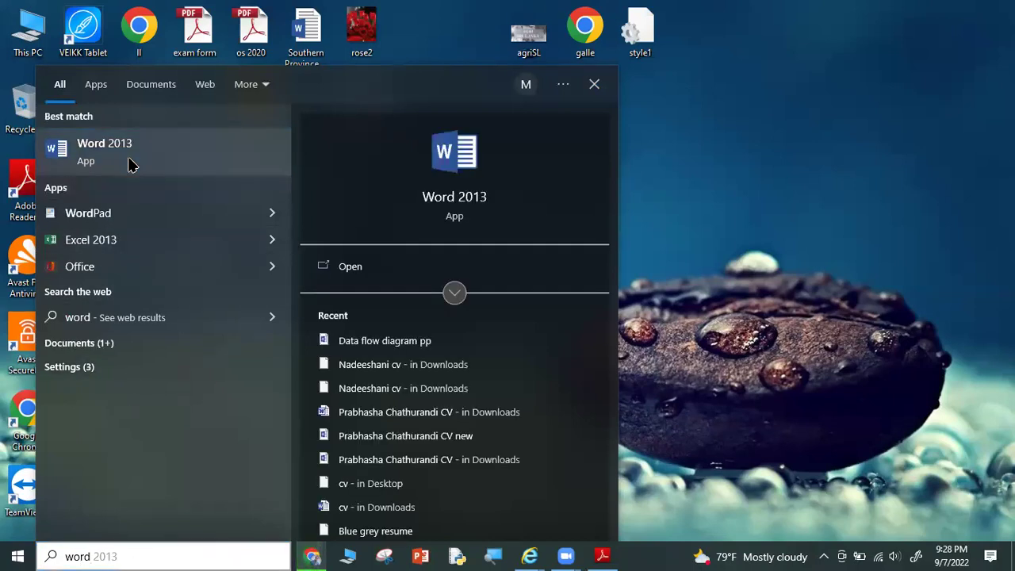
click(131, 164)
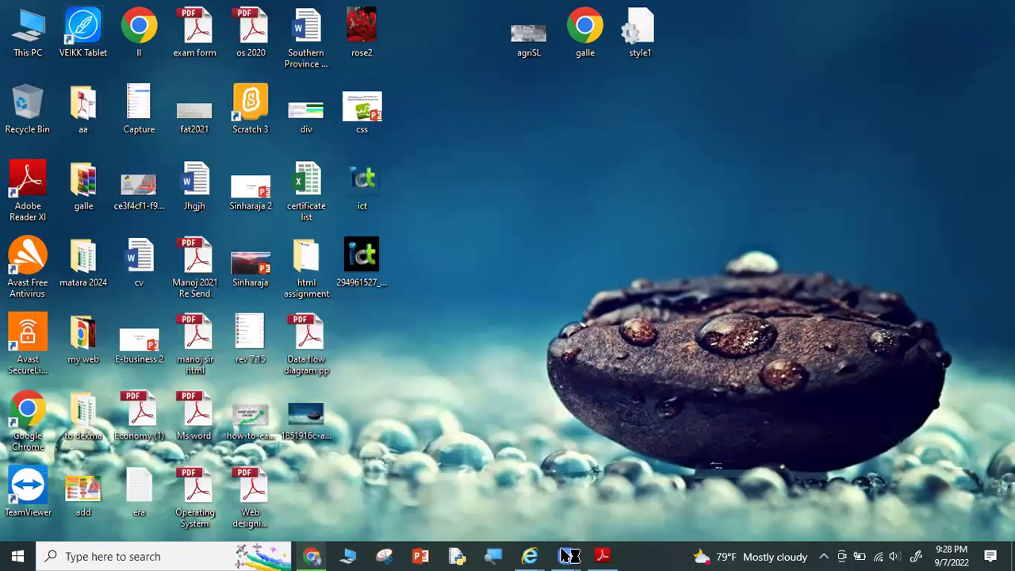
Wait for Word 2013 to load until the Office Activation Wizard appears over the start screen.
mouse_move(583, 555)
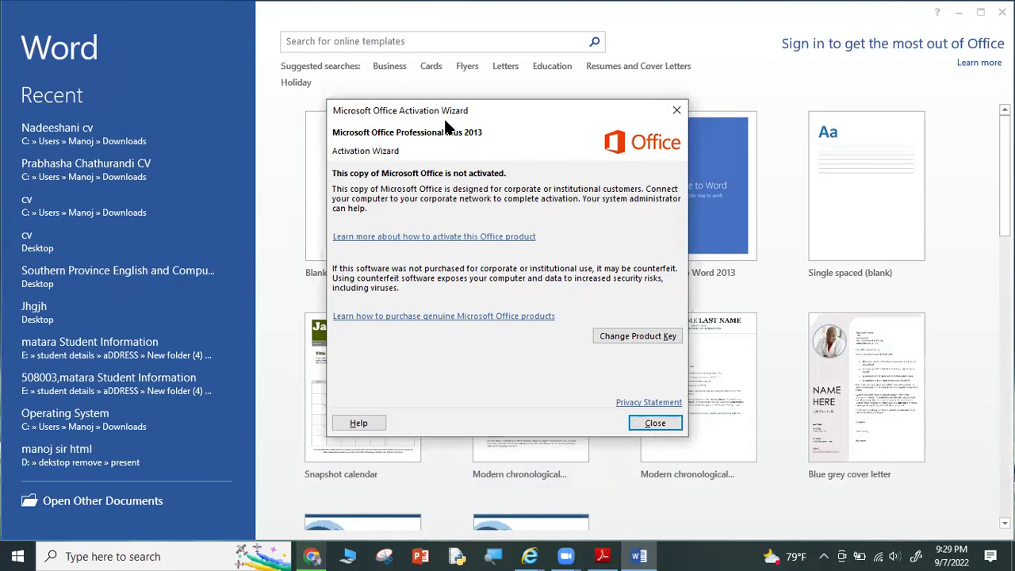
Close the Office Activation Wizard and browse the template gallery down and back to the top.
click(654, 424)
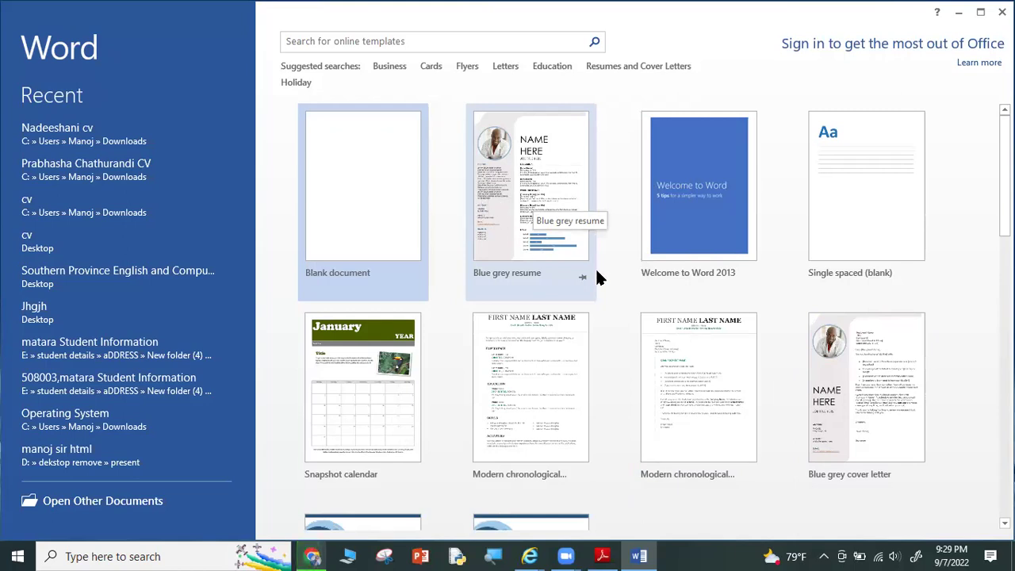
scroll(635, 262, down, 3)
scroll(641, 300, down, 4)
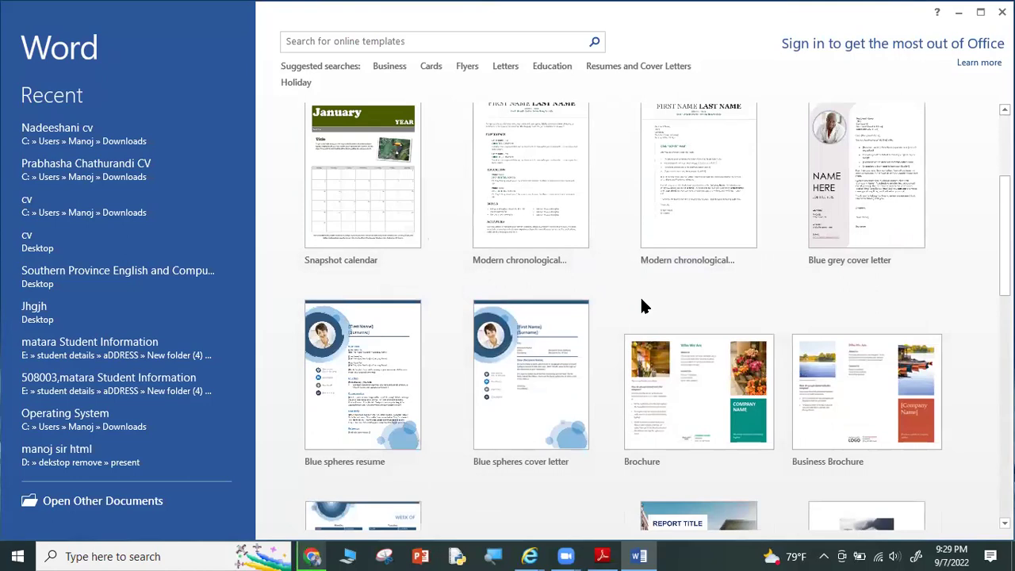
scroll(644, 305, down, 3)
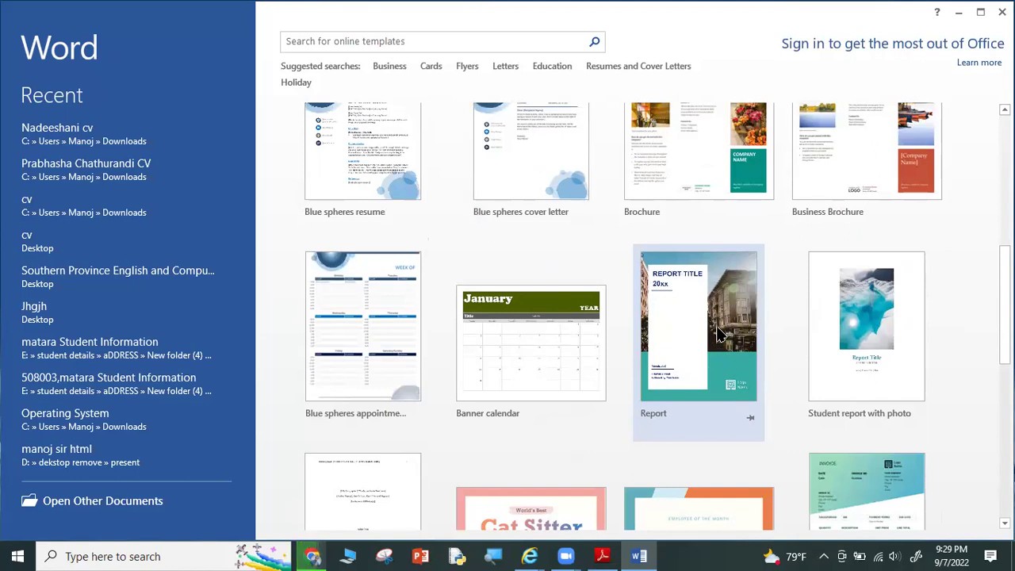
scroll(539, 272, down, 1)
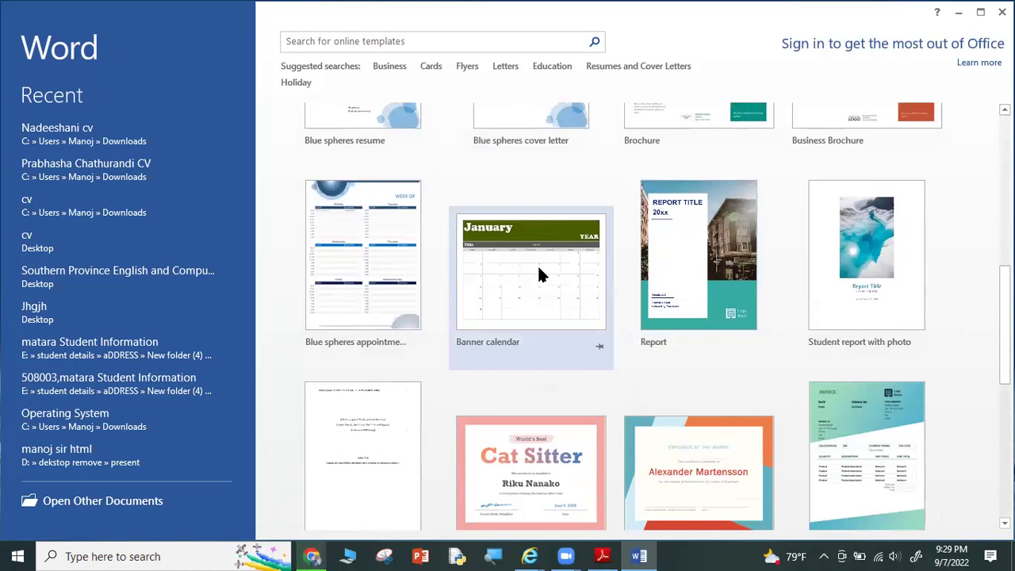
scroll(627, 302, down, 2)
scroll(664, 321, down, 1)
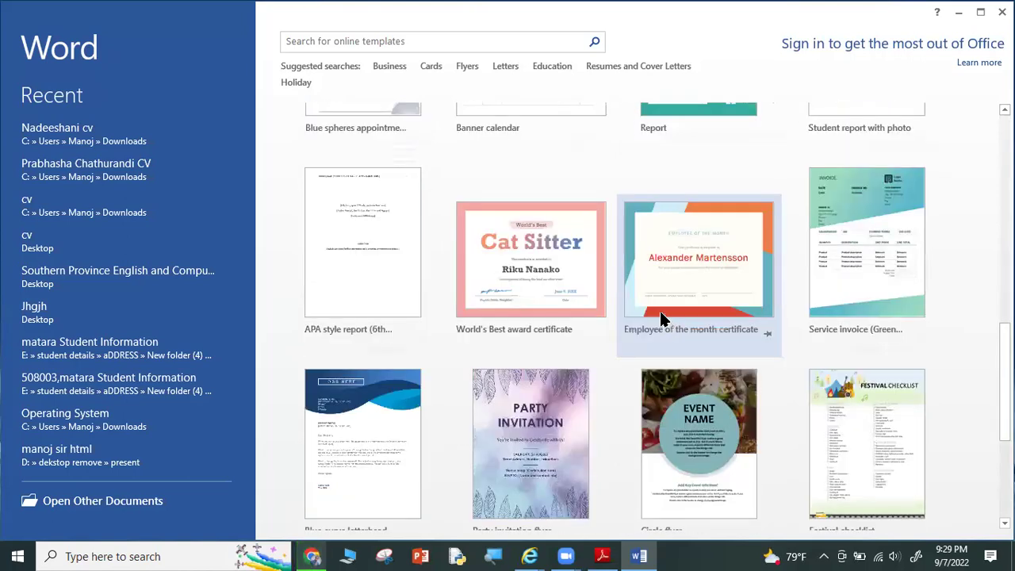
scroll(663, 321, down, 1)
scroll(660, 322, down, 1)
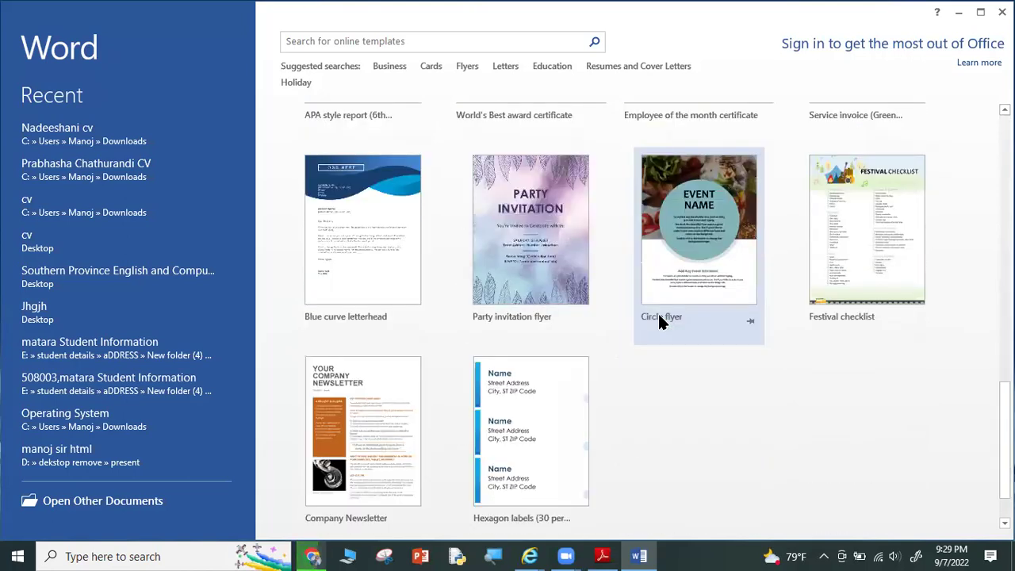
scroll(343, 293, up, 1)
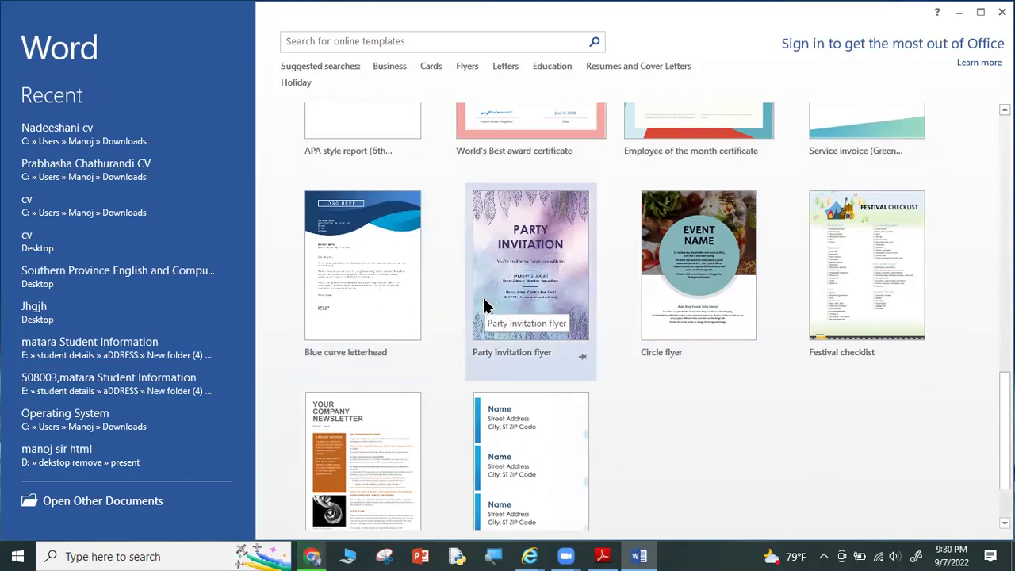
scroll(471, 272, up, 5)
scroll(453, 256, up, 5)
scroll(447, 256, up, 5)
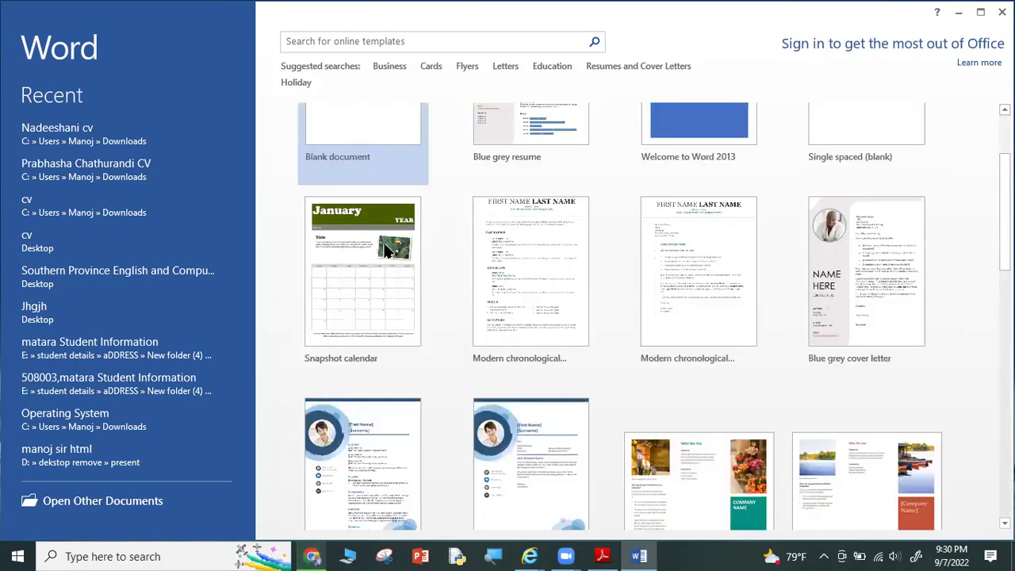
scroll(373, 234, up, 3)
Create an empty Document1 from the Blank document template.
click(350, 191)
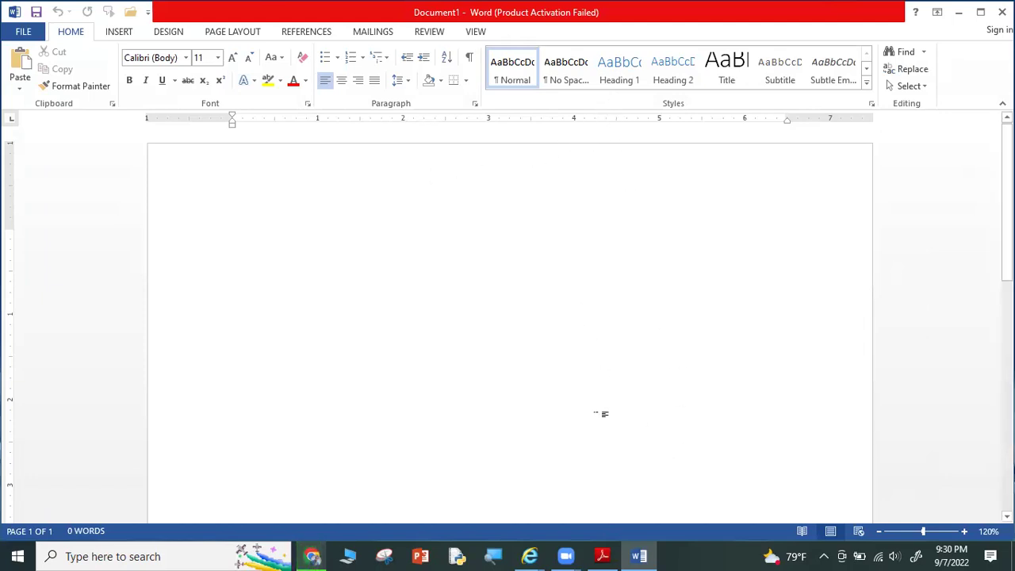
Return to the Ms word PDF handout and scroll to page 4's Word 2013 Interface diagram.
click(603, 555)
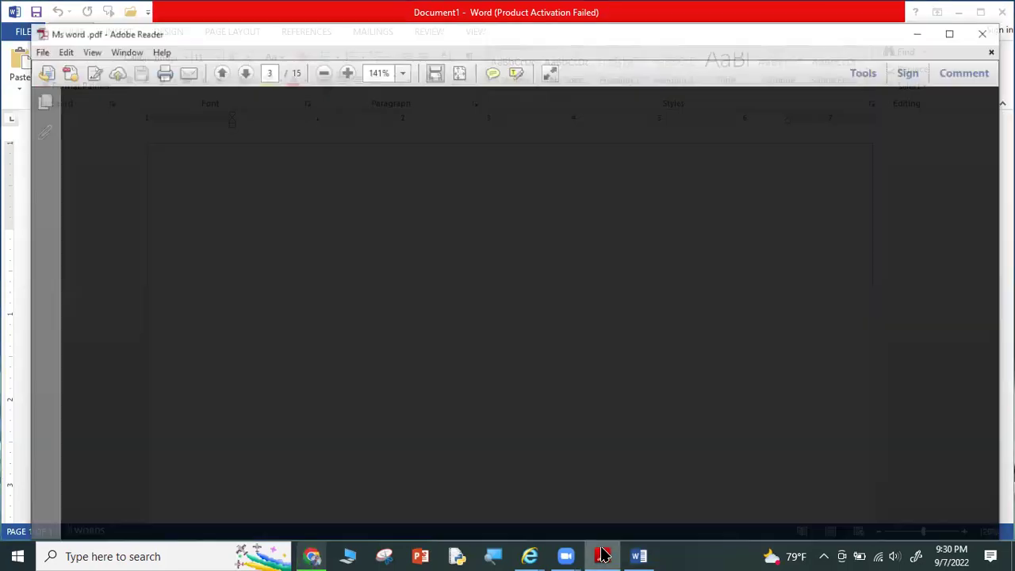
scroll(536, 325, down, 3)
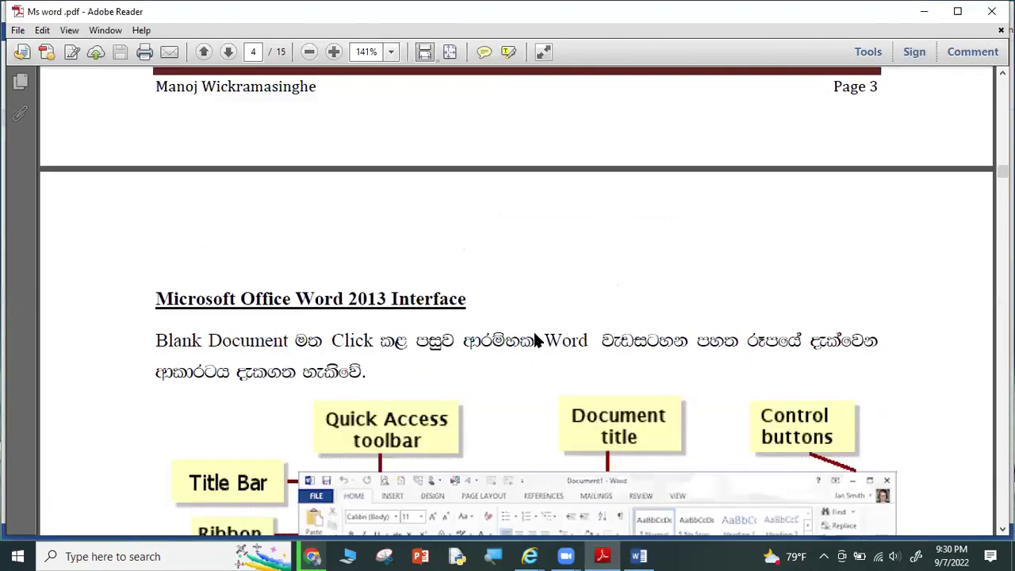
scroll(533, 333, up, 3)
scroll(421, 267, up, 2)
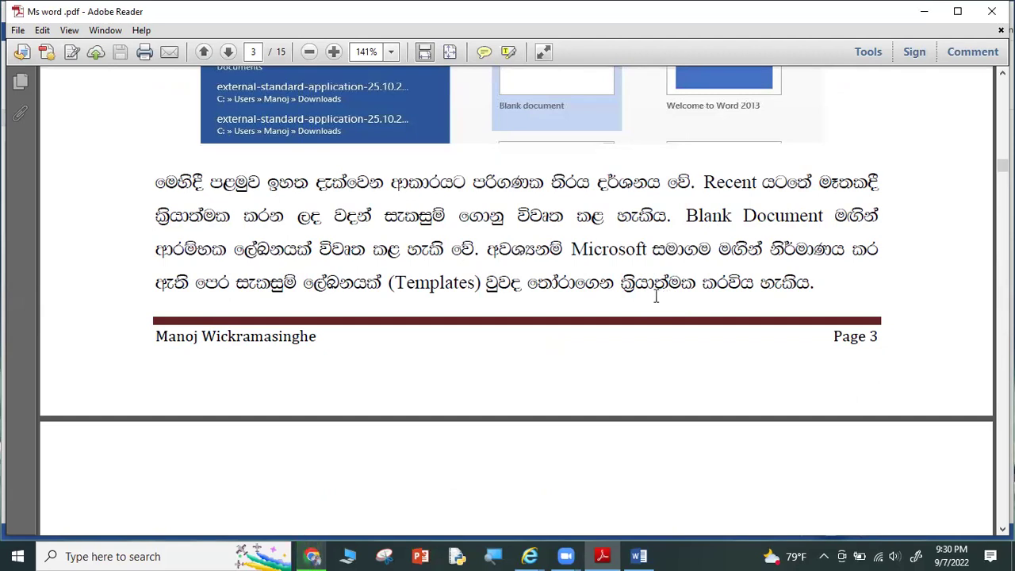
scroll(656, 295, down, 3)
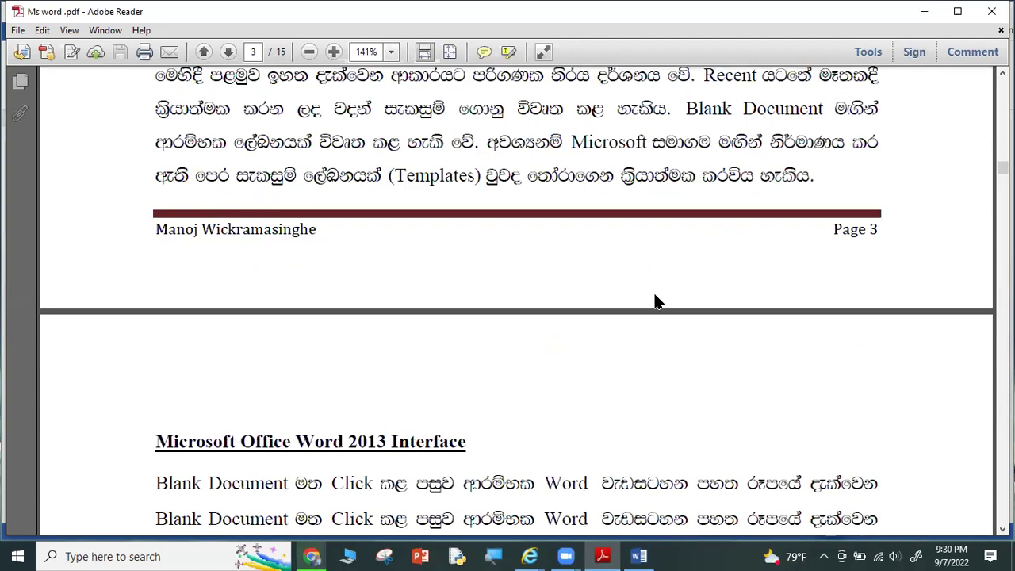
scroll(656, 302, down, 4)
scroll(653, 290, down, 4)
scroll(638, 287, down, 2)
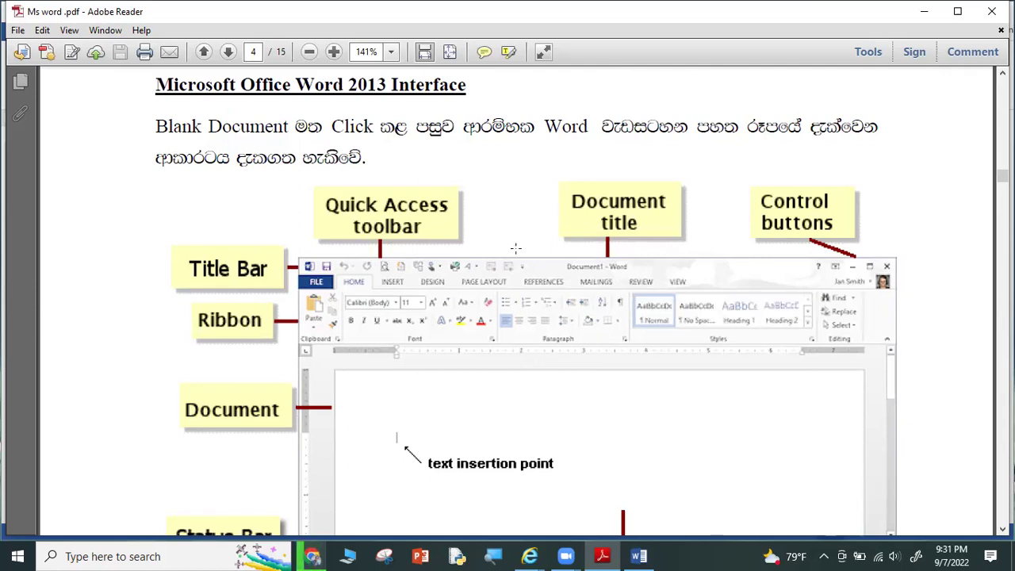
Zoom the handout out from 141% to 125% so the whole diagram fits.
click(309, 52)
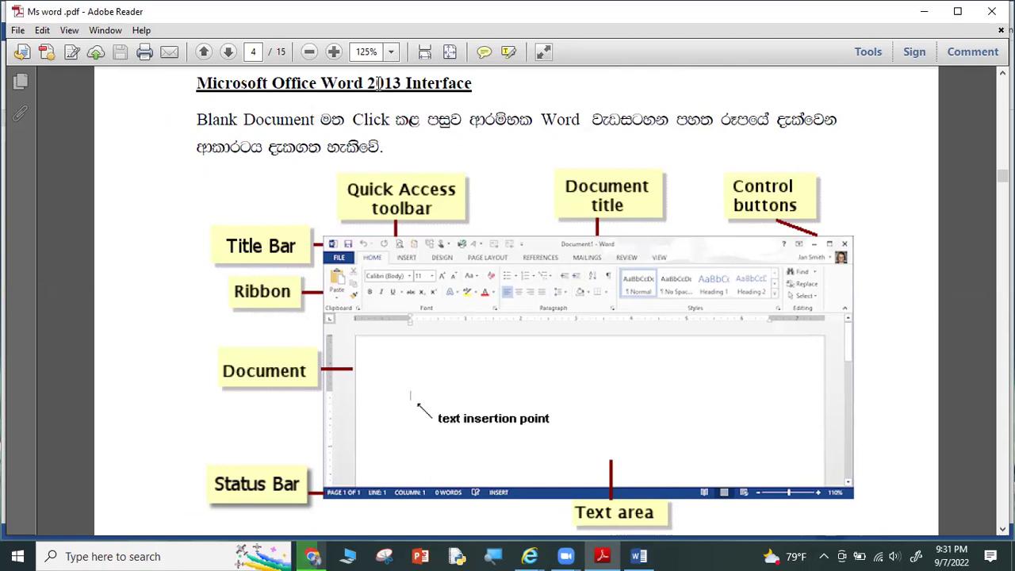
key(alt+shift+t)
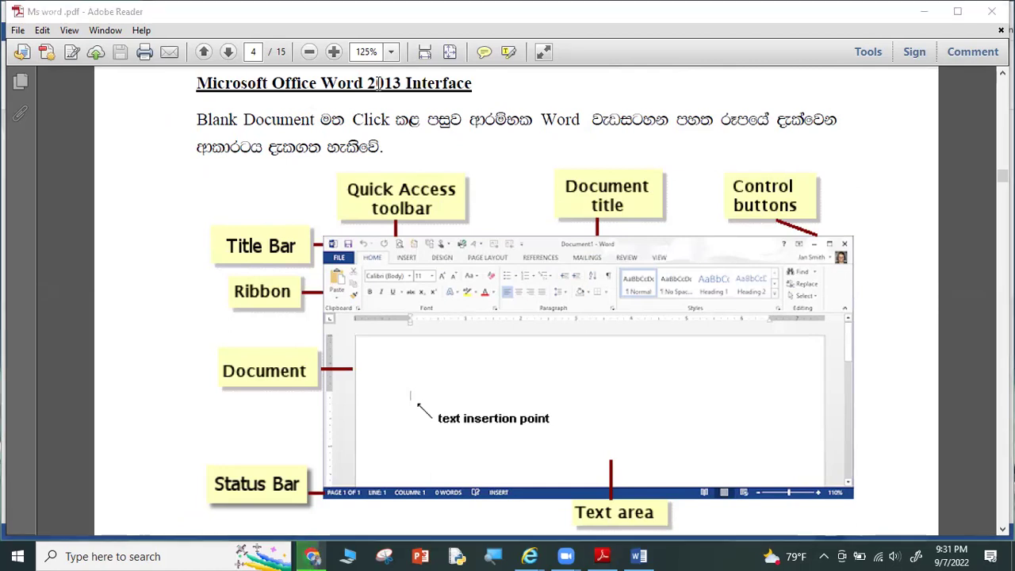
Box the Quick Access toolbar label in red and draw red arrows at Title Bar and Status Bar.
mouse_move(212, 208)
mouse_down()
mouse_move(272, 225)
mouse_move(232, 217)
mouse_up()
drag(329, 159, 487, 235)
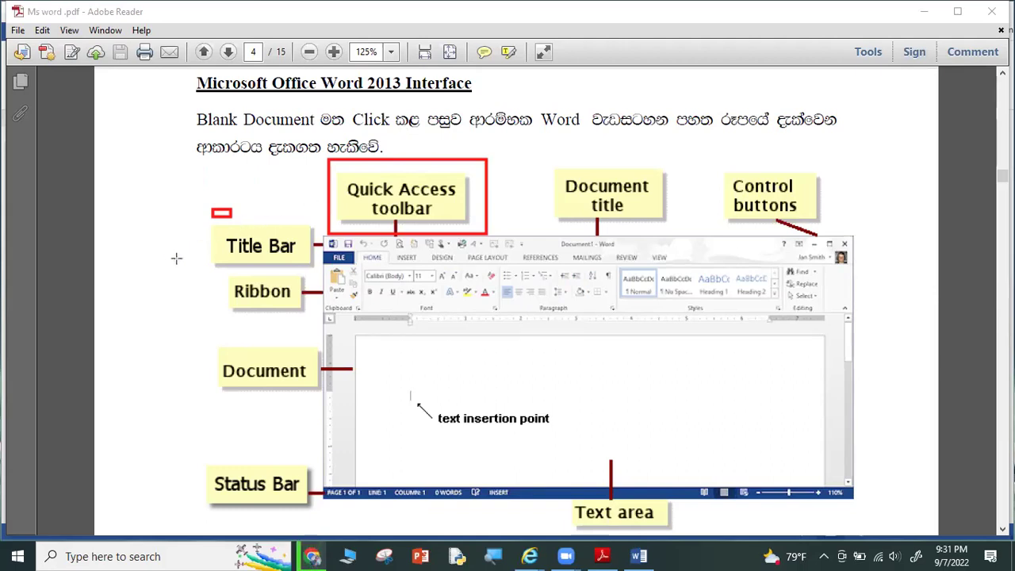
drag(148, 263, 222, 248)
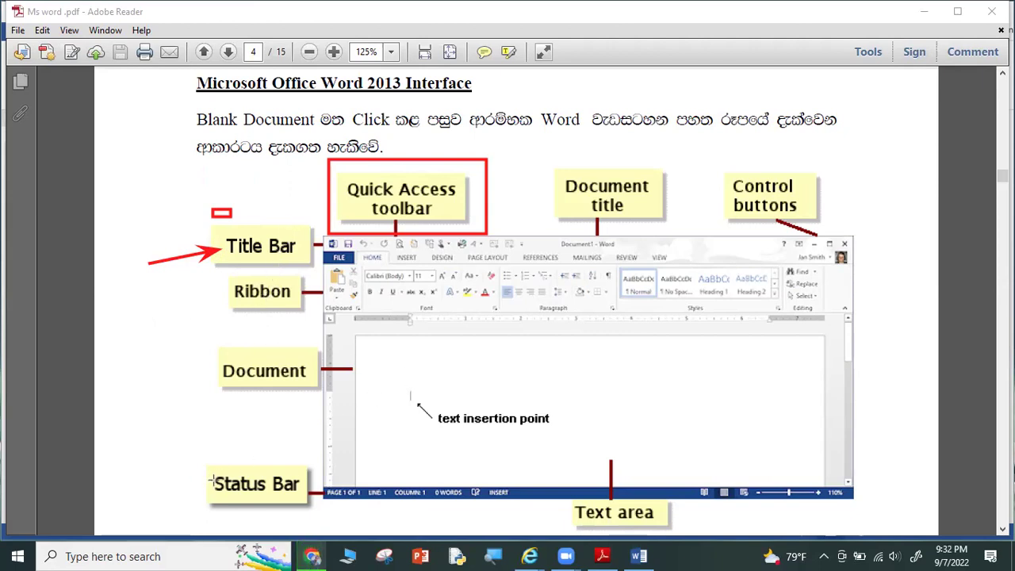
drag(147, 486, 218, 484)
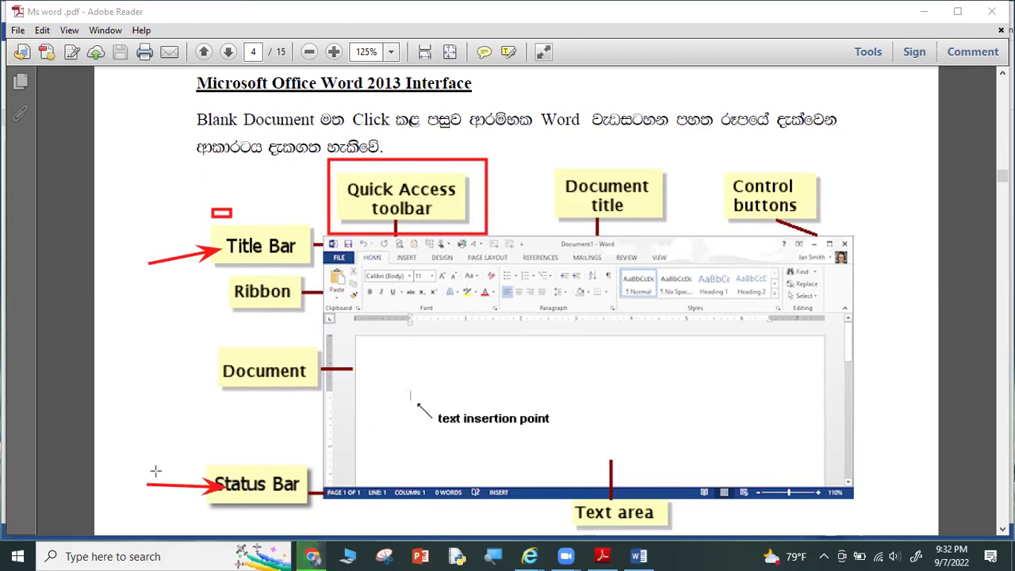
Draw red arrows at the Status Bar label and the Document title label.
drag(152, 450, 240, 475)
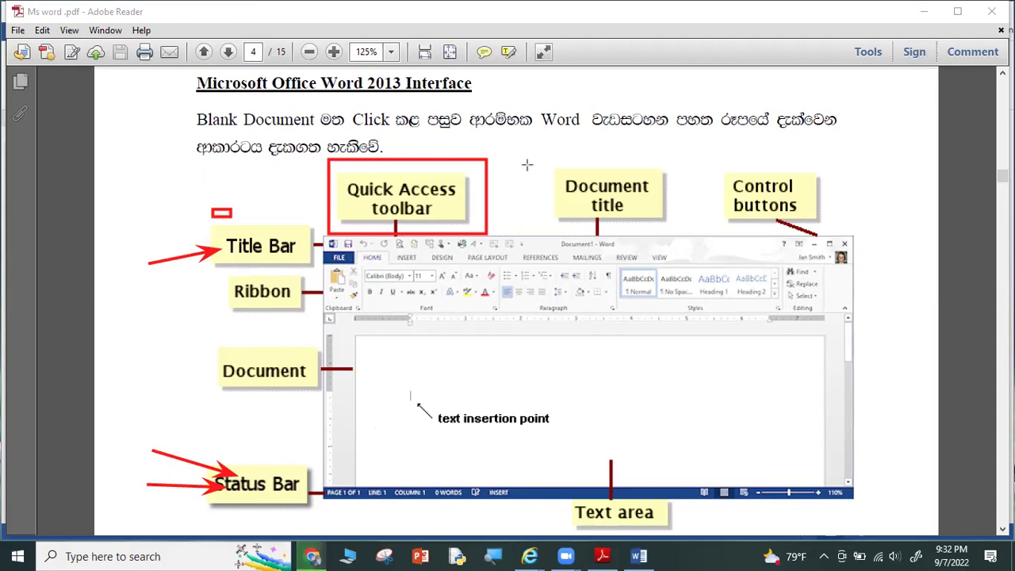
drag(527, 164, 561, 190)
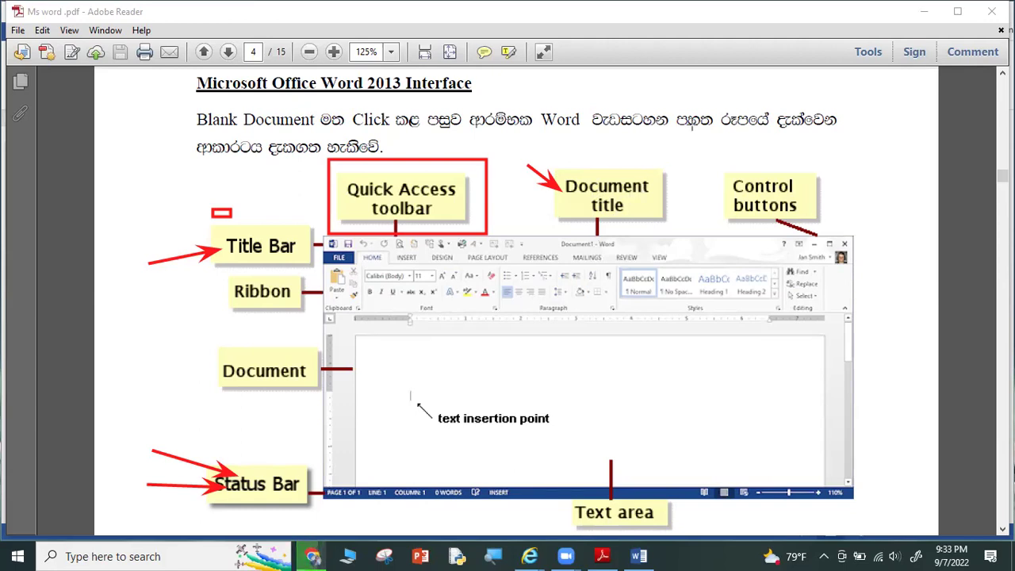
Scroll down page 4 until the dotted answer lines under the Word diagram show.
scroll(702, 249, down, 4)
scroll(702, 251, down, 3)
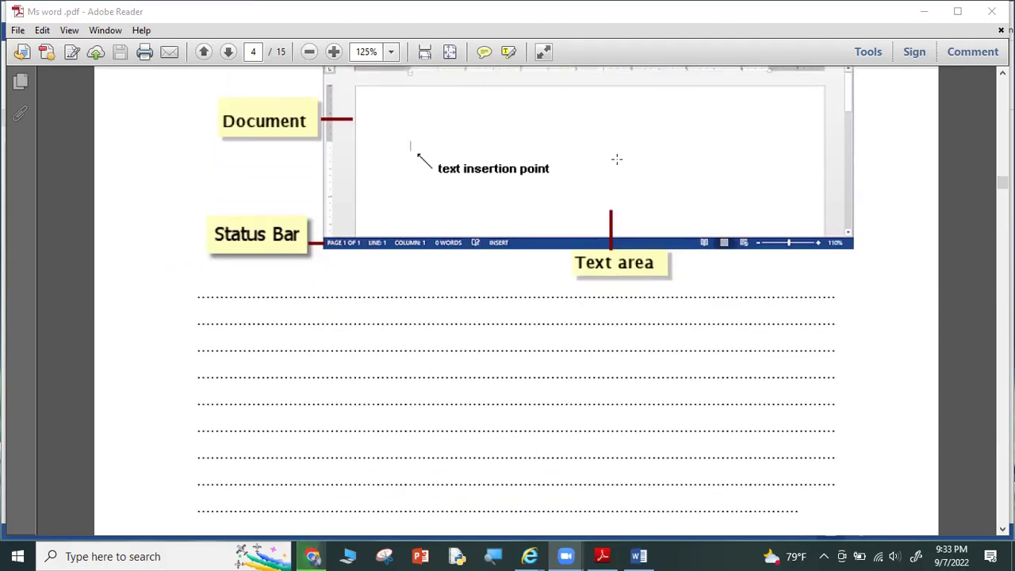
scroll(617, 159, down, 2)
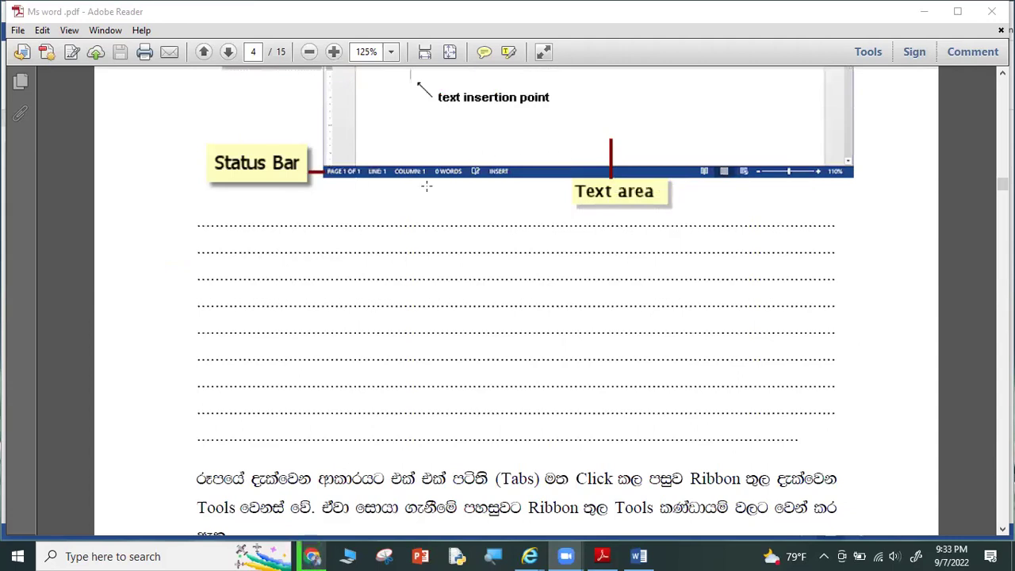
scroll(427, 185, up, 1)
scroll(432, 187, up, 2)
scroll(440, 190, down, 2)
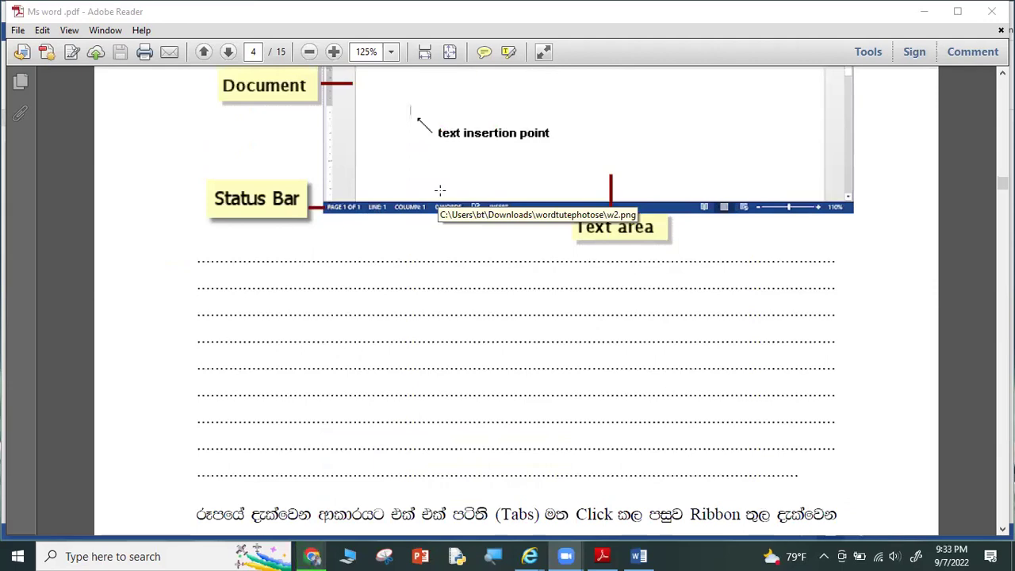
scroll(440, 190, up, 2)
scroll(438, 194, down, 2)
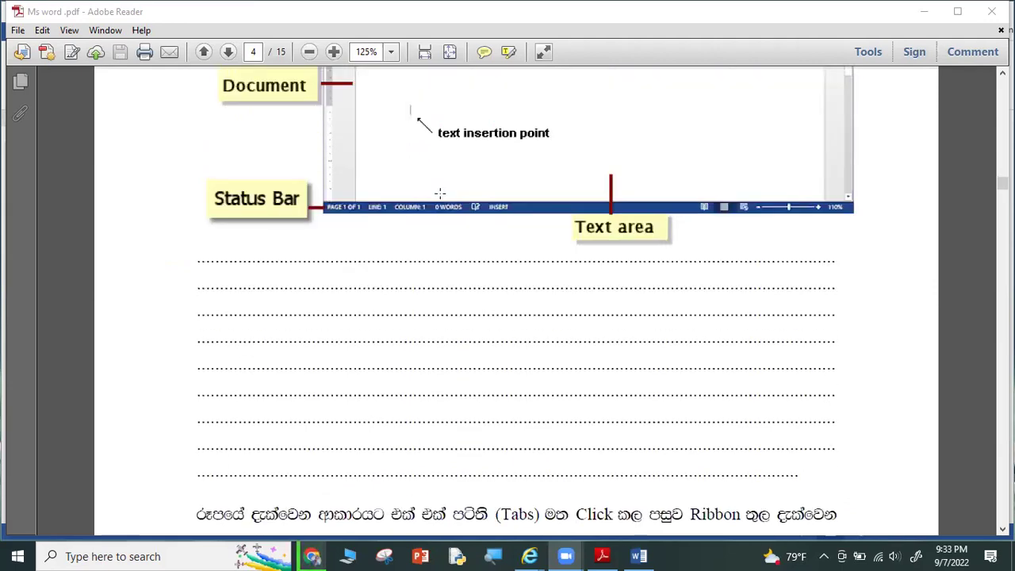
scroll(476, 155, down, 2)
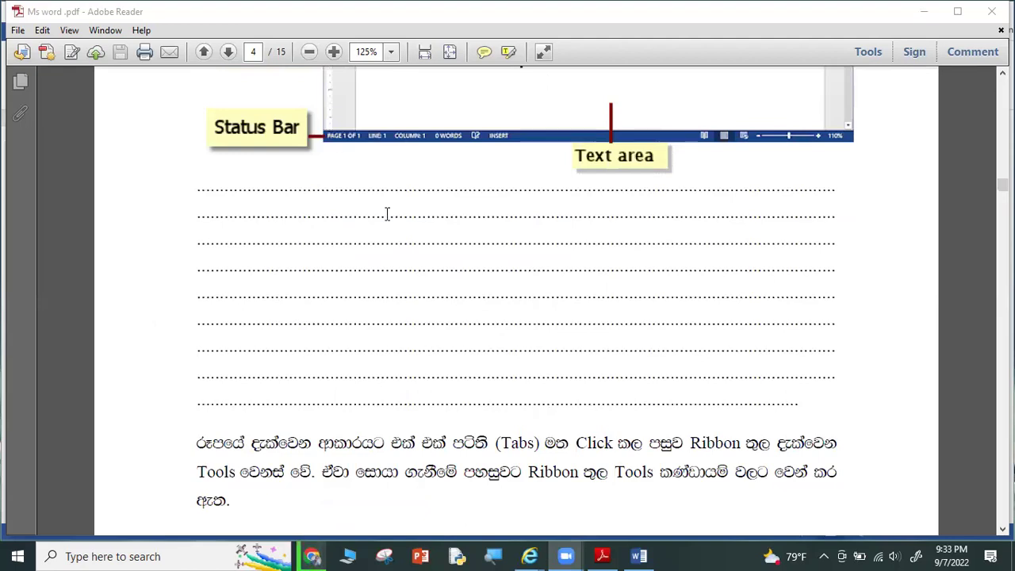
scroll(388, 216, up, 5)
scroll(393, 221, up, 5)
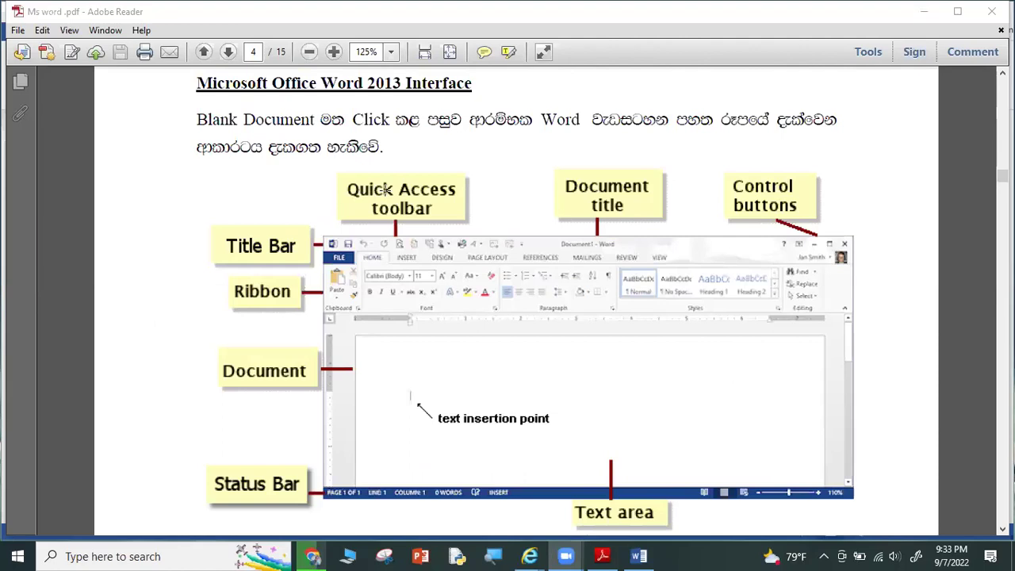
scroll(468, 254, down, 4)
scroll(468, 262, down, 4)
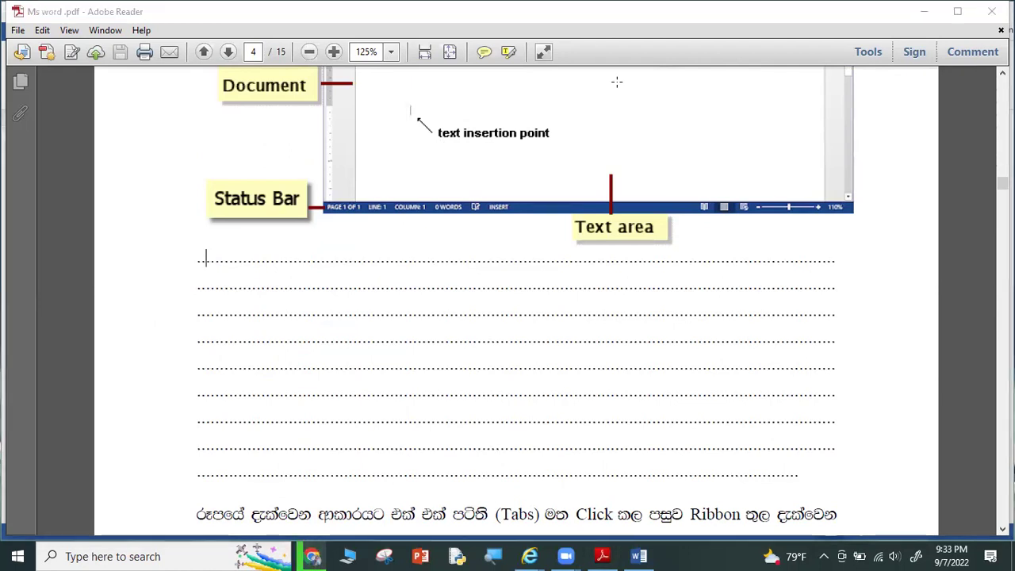
Draw a red arrow pointing right at the first dotted answer line below the diagram.
drag(165, 250, 240, 249)
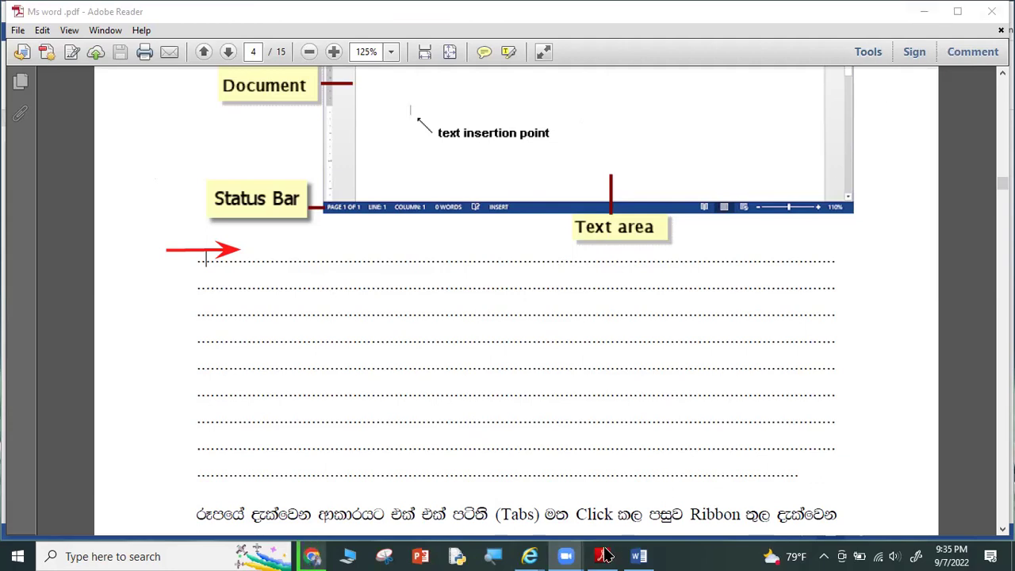
In Word, arrow and label the 'quick access toolbar', then type 'cfgcfhf' on the page.
click(639, 556)
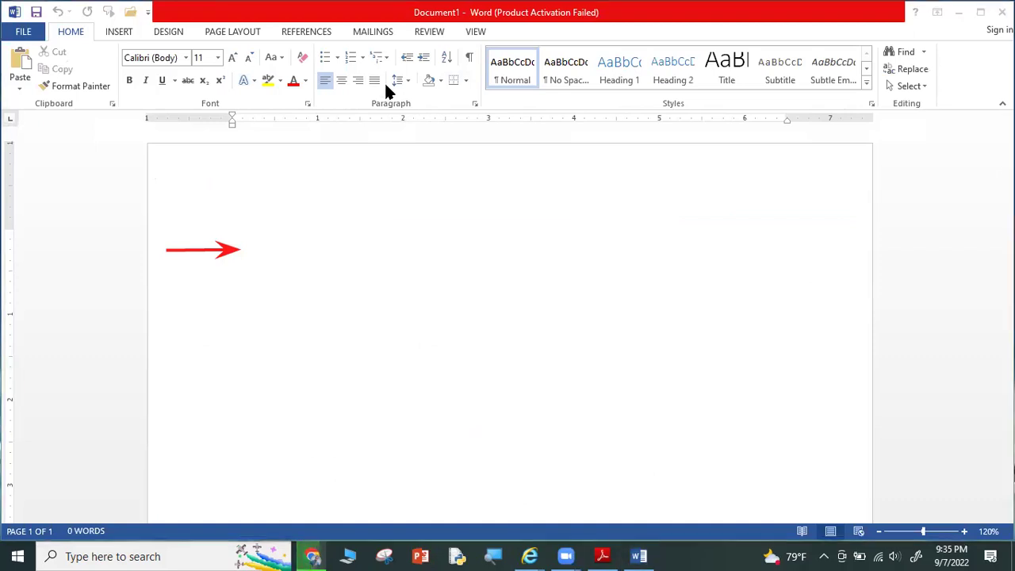
drag(70, 127, 49, 17)
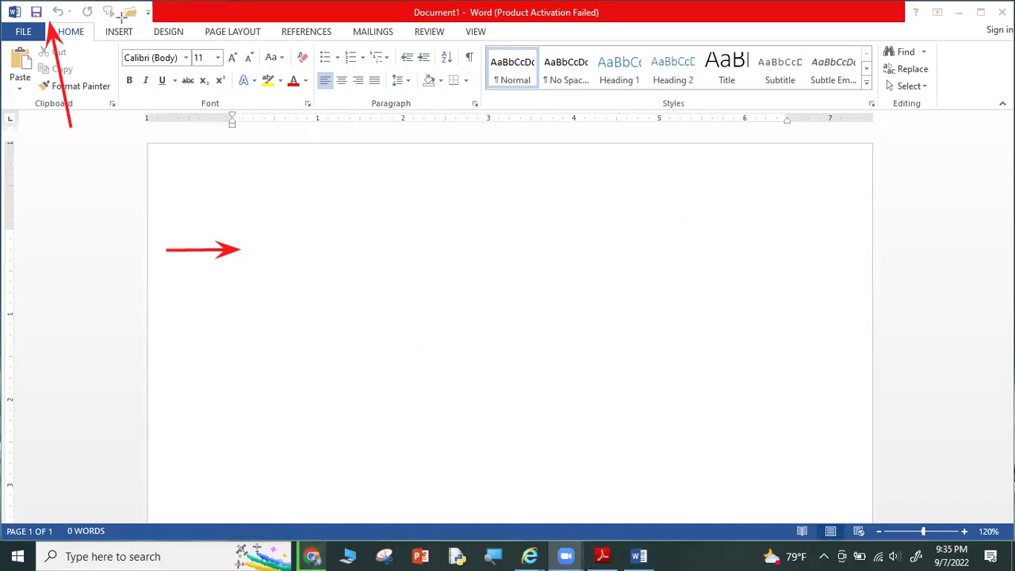
click(67, 166)
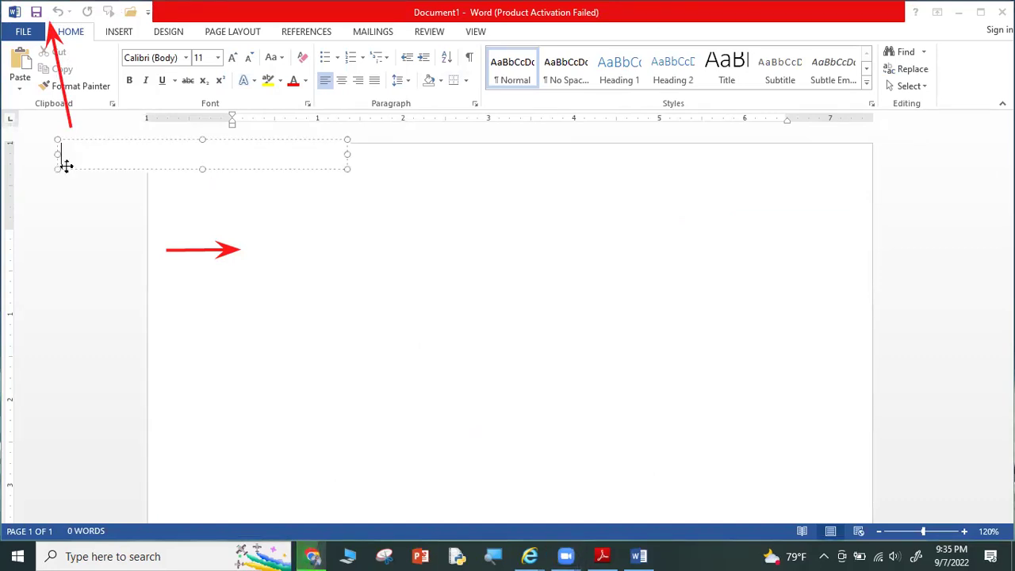
text(quick ac)
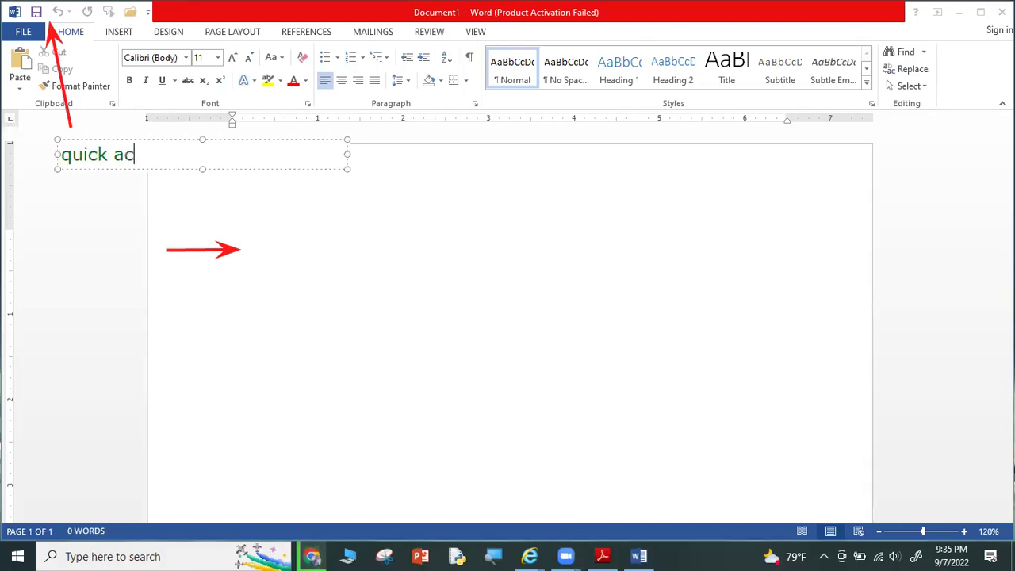
text(cess toolbar)
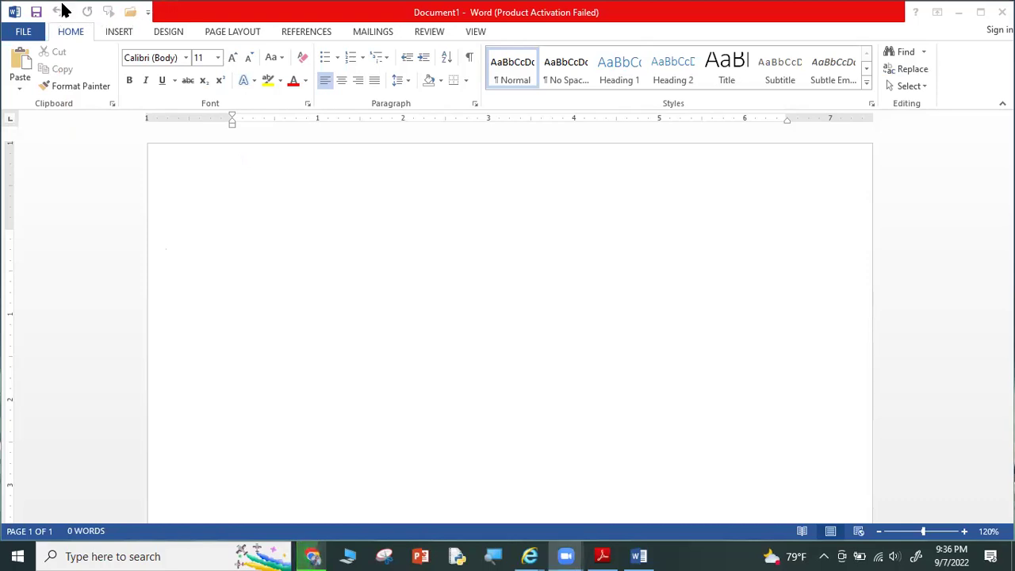
click(236, 218)
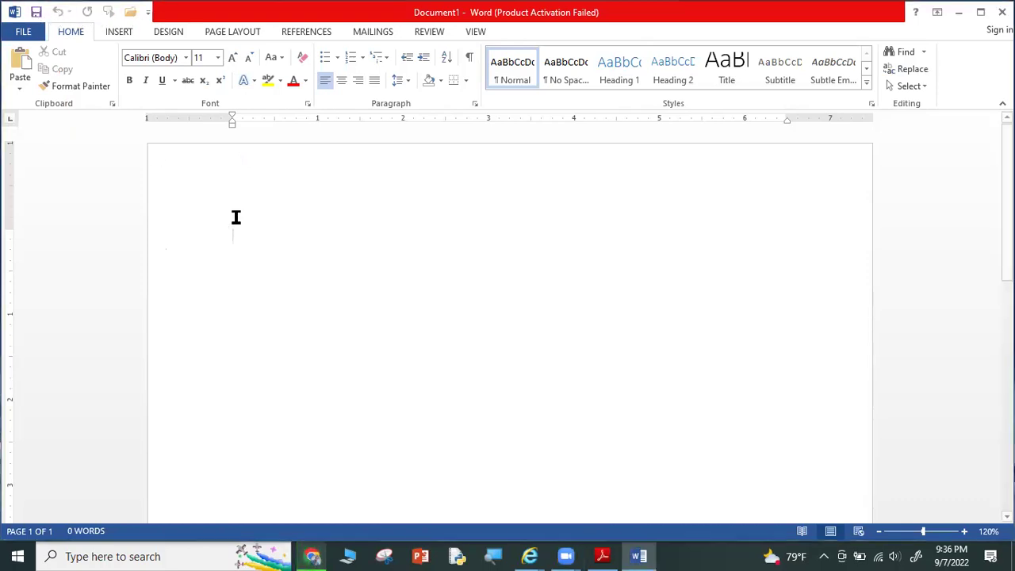
text(cfgcfhf)
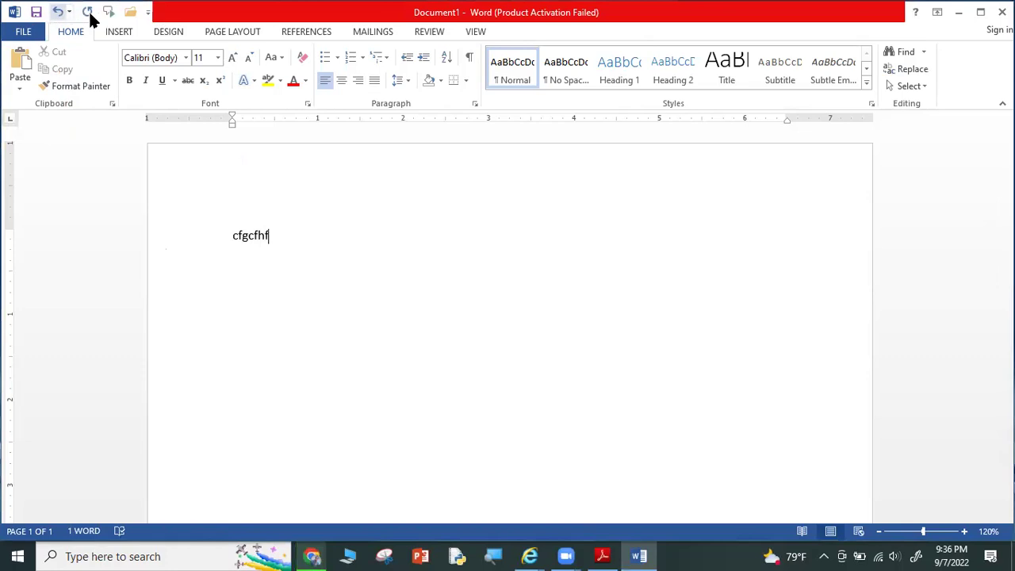
Uncheck Redo in the Customize Quick Access Toolbar list, then check it again.
click(147, 13)
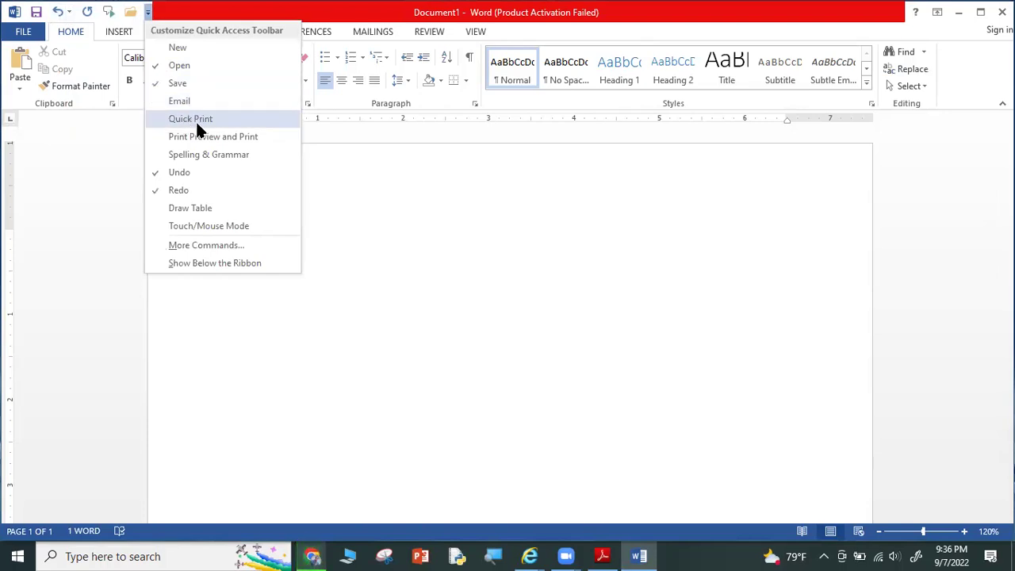
click(177, 191)
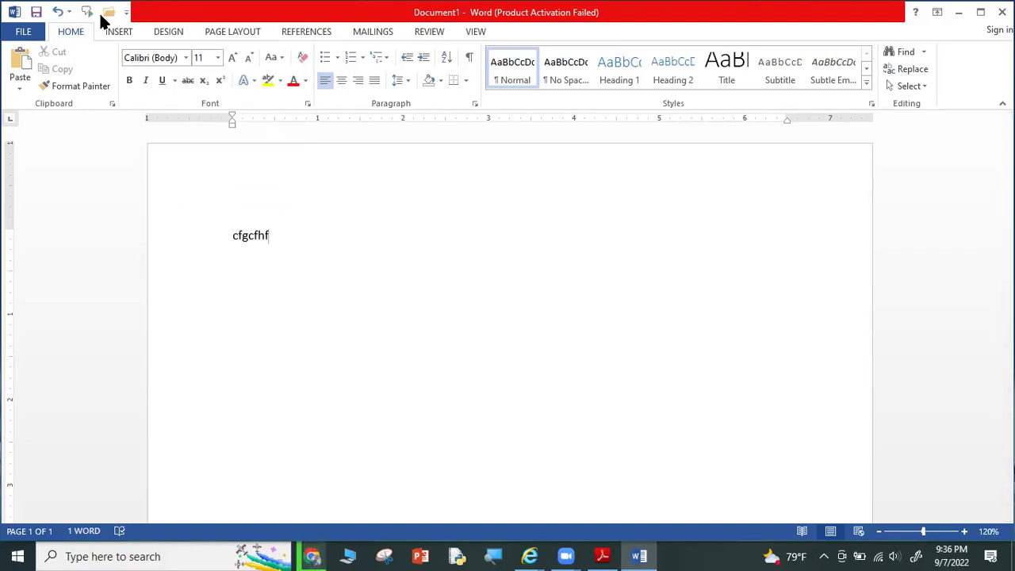
click(126, 13)
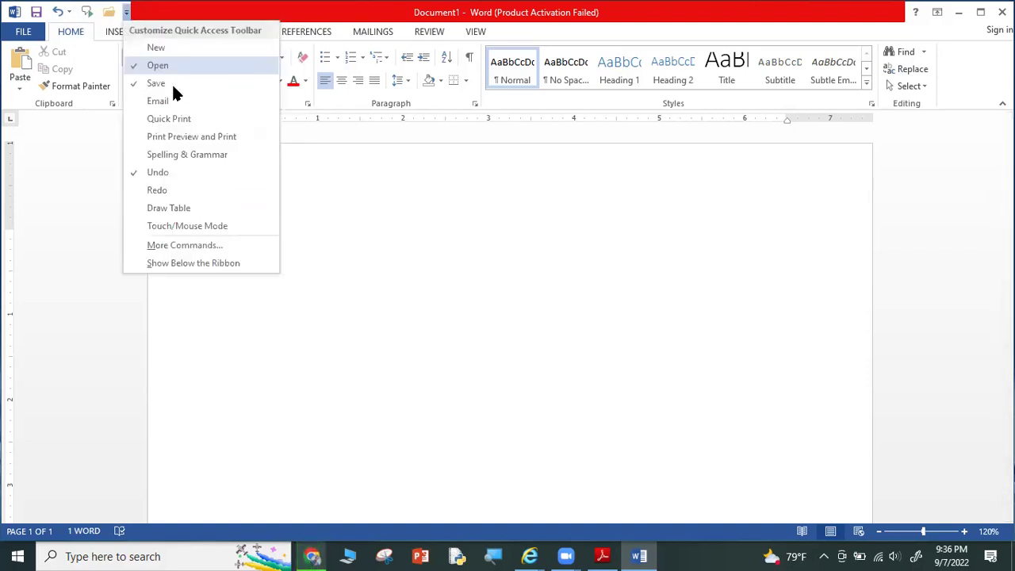
click(137, 192)
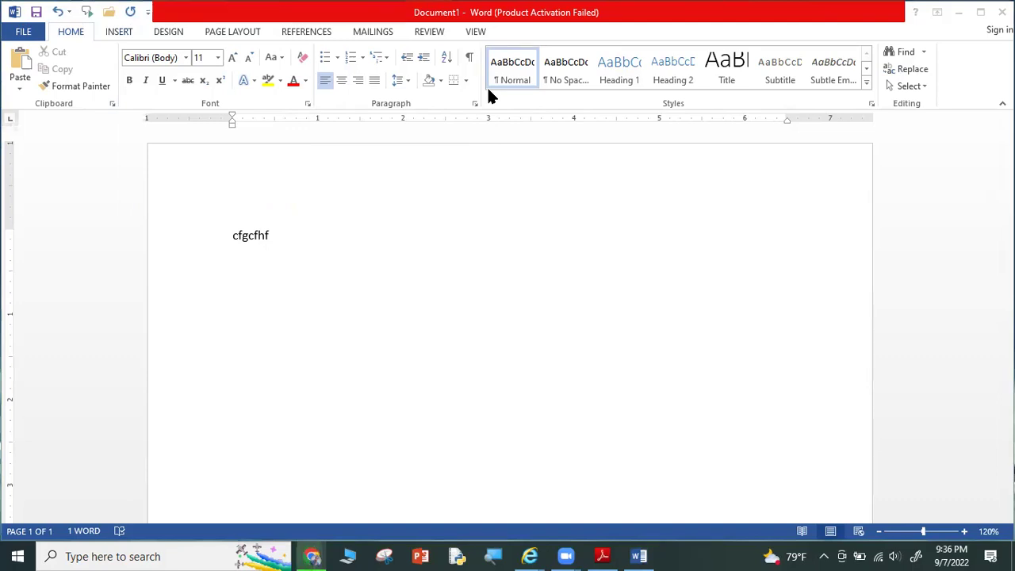
Circle the word count in red, type and delete test words, then enter =rand().
drag(132, 491, 127, 498)
drag(12, 512, 3, 551)
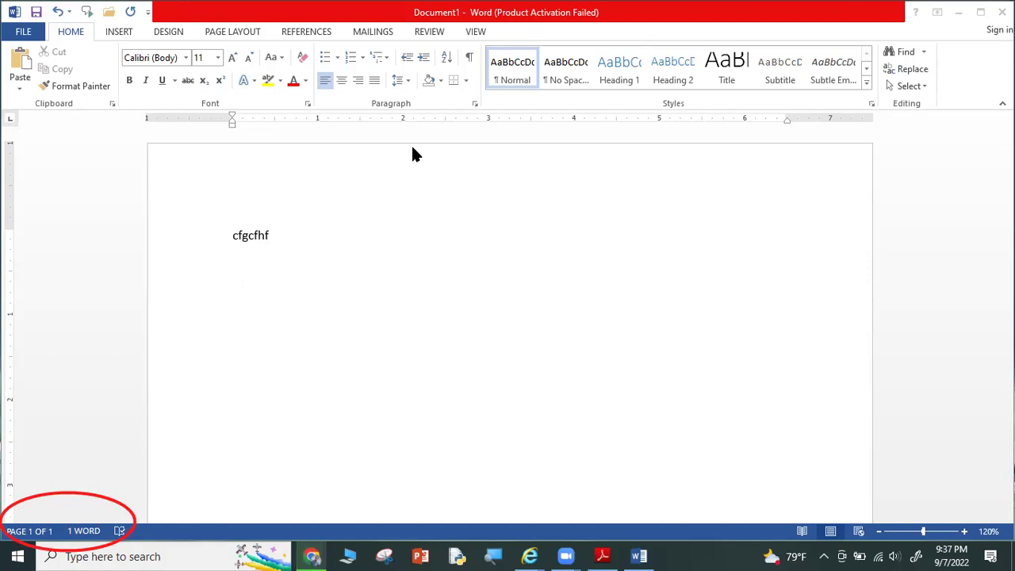
click(290, 233)
text(drserer fytfyr ghfgh)
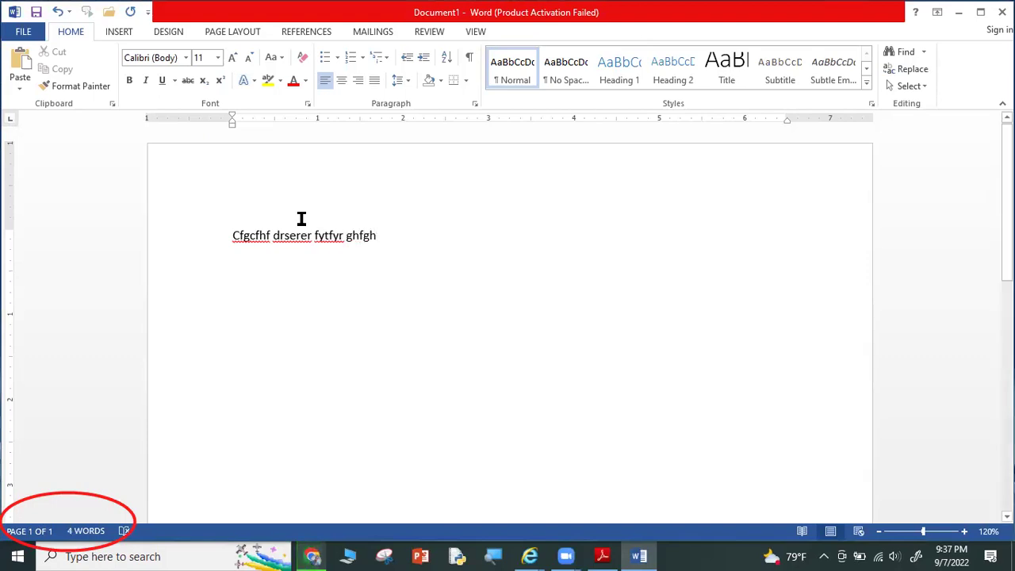
key(BackSpace)
key(BackSpace)
key(BackSpace)
key(BackSpace)
key(BackSpace)
key(BackSpace)
key(BackSpace)
key(BackSpace)
key(BackSpace)
key(BackSpace)
key(BackSpace)
key(BackSpace)
key(BackSpace)
key(BackSpace)
key(BackSpace)
key(BackSpace)
key(BackSpace)
key(BackSpace)
text(=ram)
key(BackSpace)
text(nd()
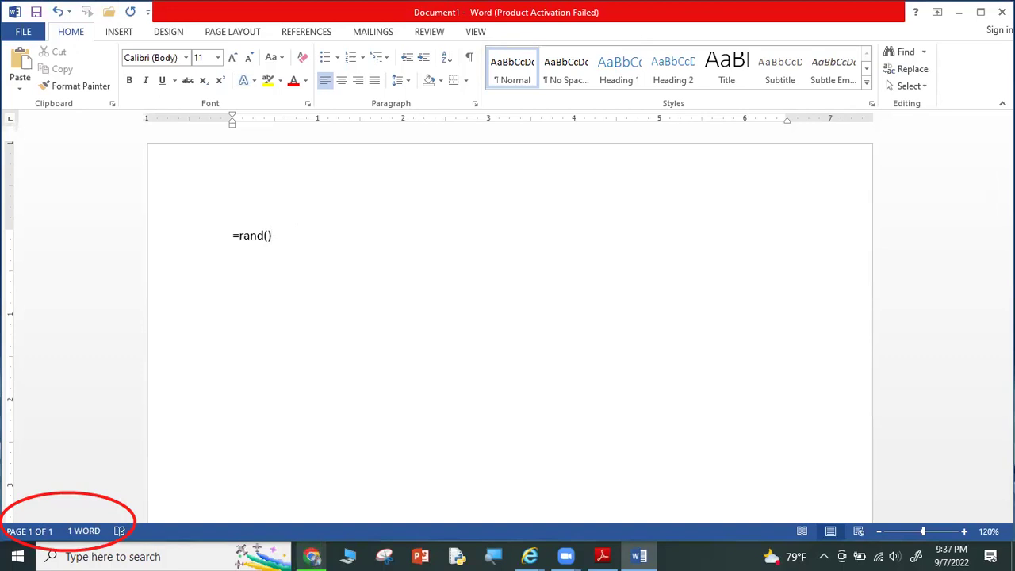
Expand =rand() into five sample paragraphs totalling 239 words.
key(Return)
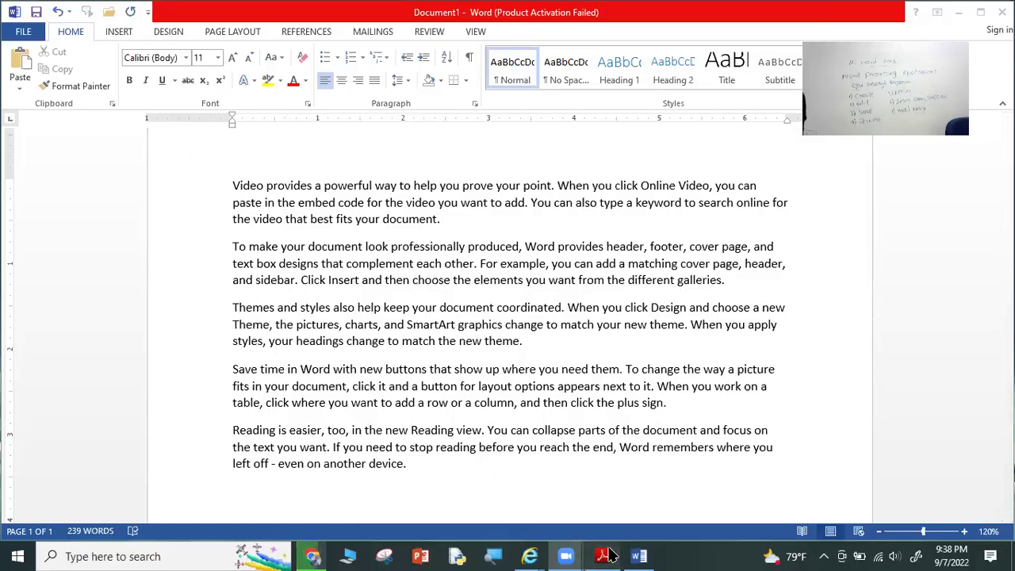
Scroll the Ms word handout up to page 4's labelled Word window diagram, briefly checking Word.
click(609, 555)
scroll(379, 288, up, 3)
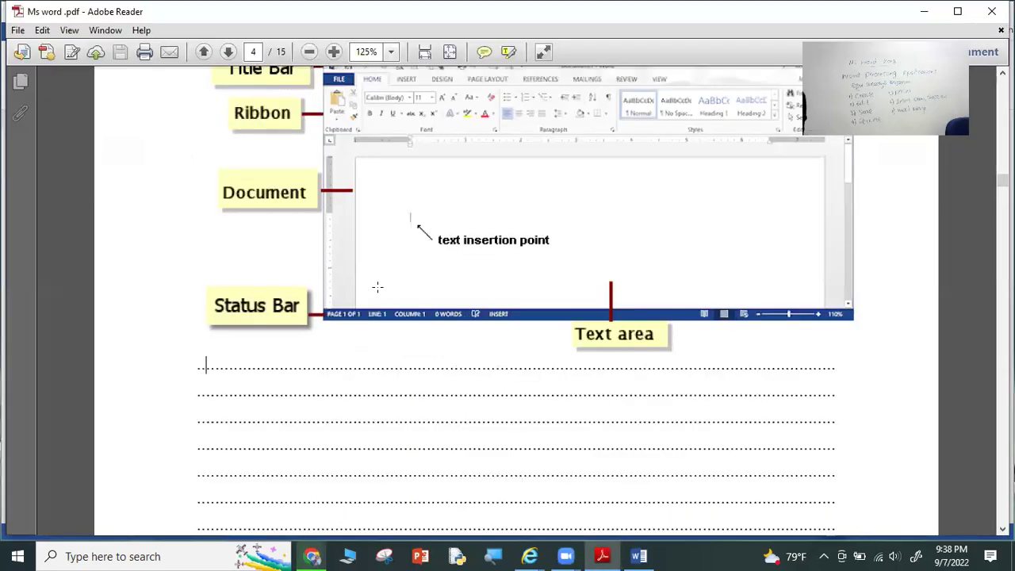
scroll(361, 287, up, 2)
scroll(294, 272, up, 1)
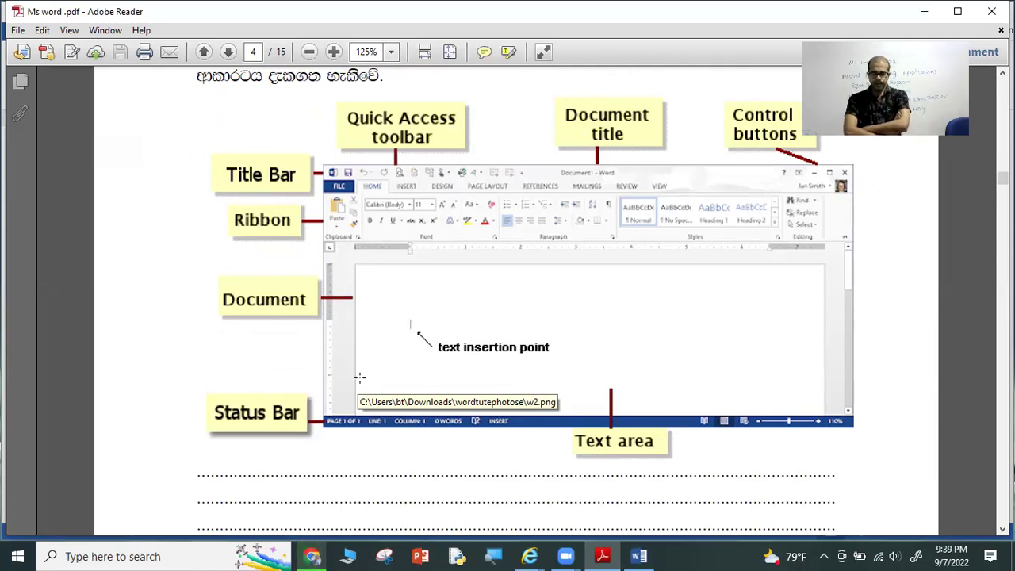
click(206, 473)
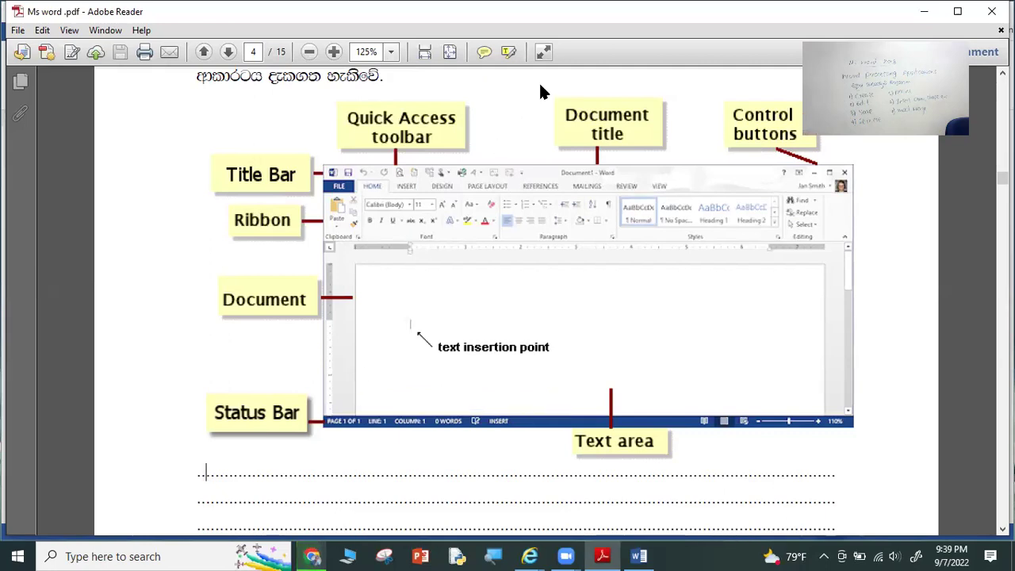
click(607, 555)
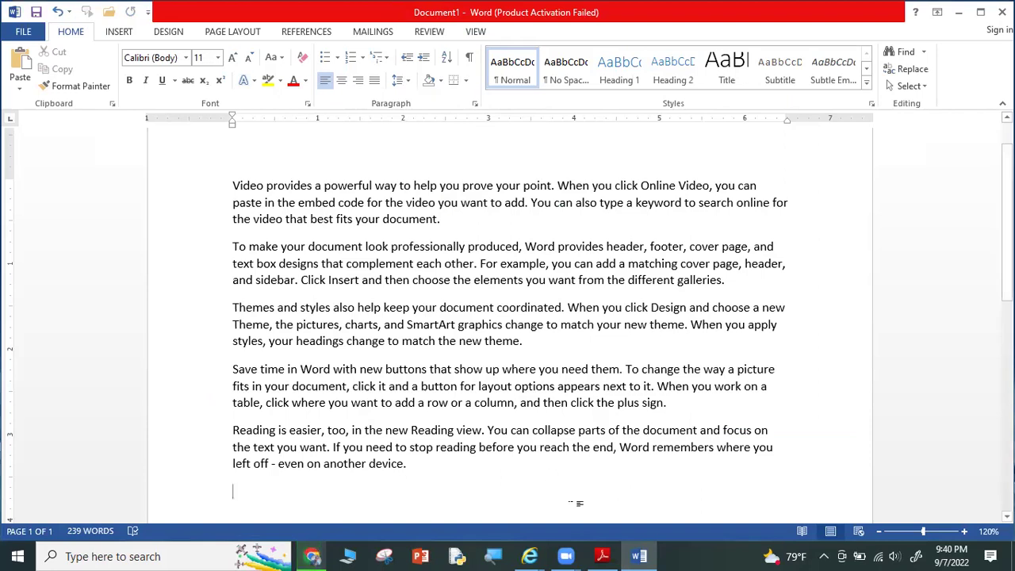
click(600, 555)
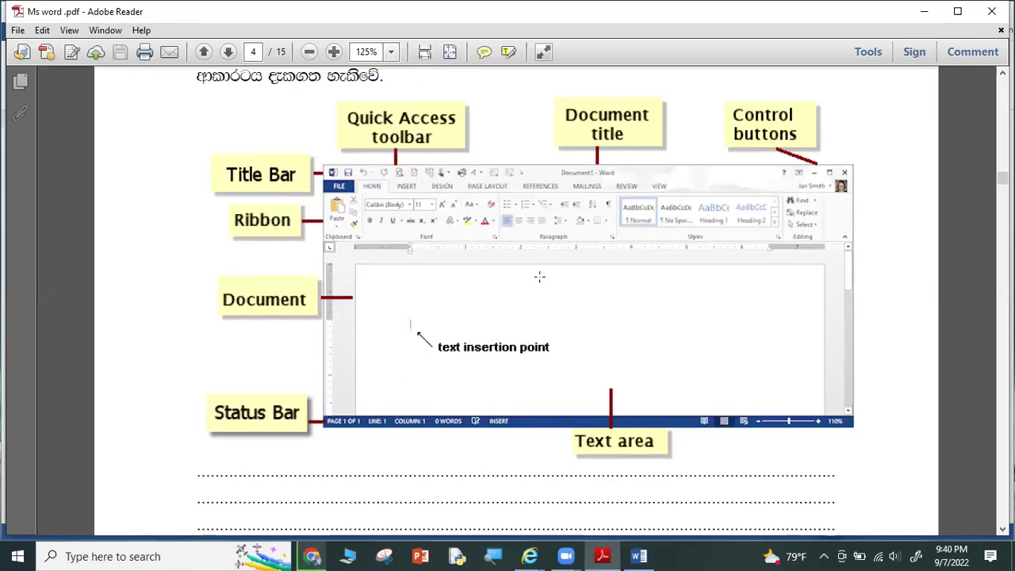
Scroll the handout down to the Home Tab Font Group section, then return to Word.
scroll(540, 289, down, 2)
scroll(544, 300, down, 5)
scroll(558, 359, down, 4)
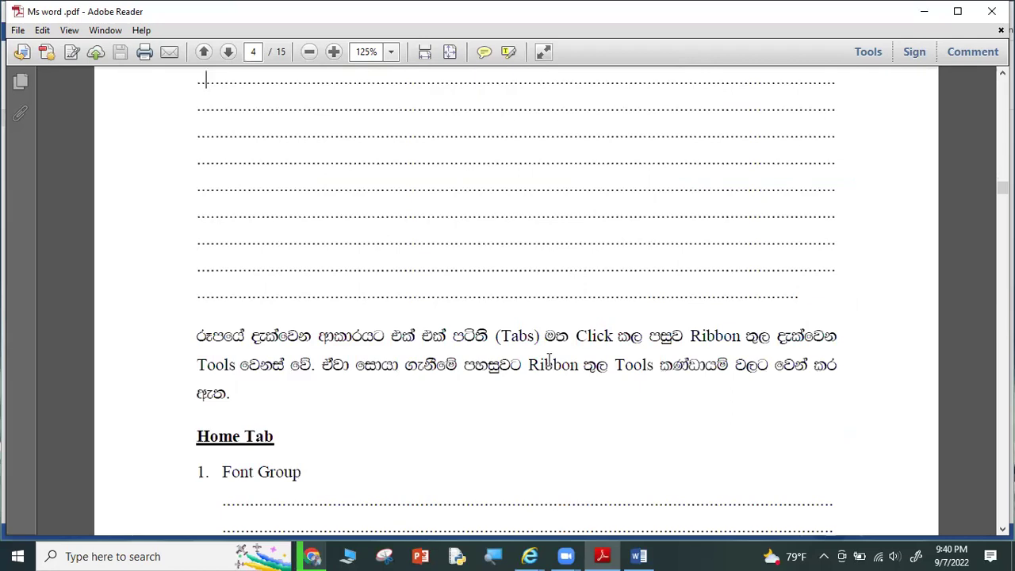
scroll(551, 358, down, 4)
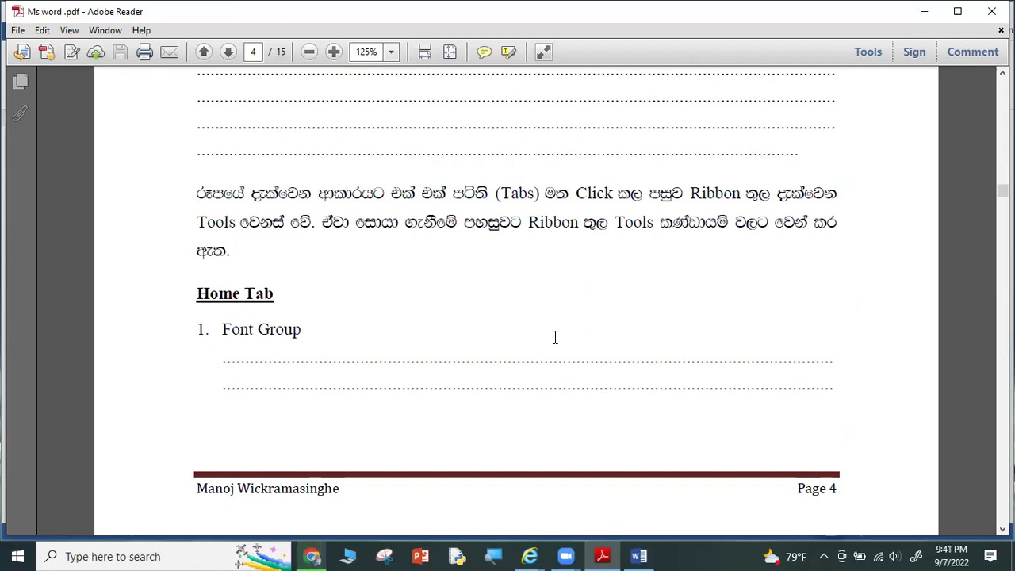
mouse_move(537, 551)
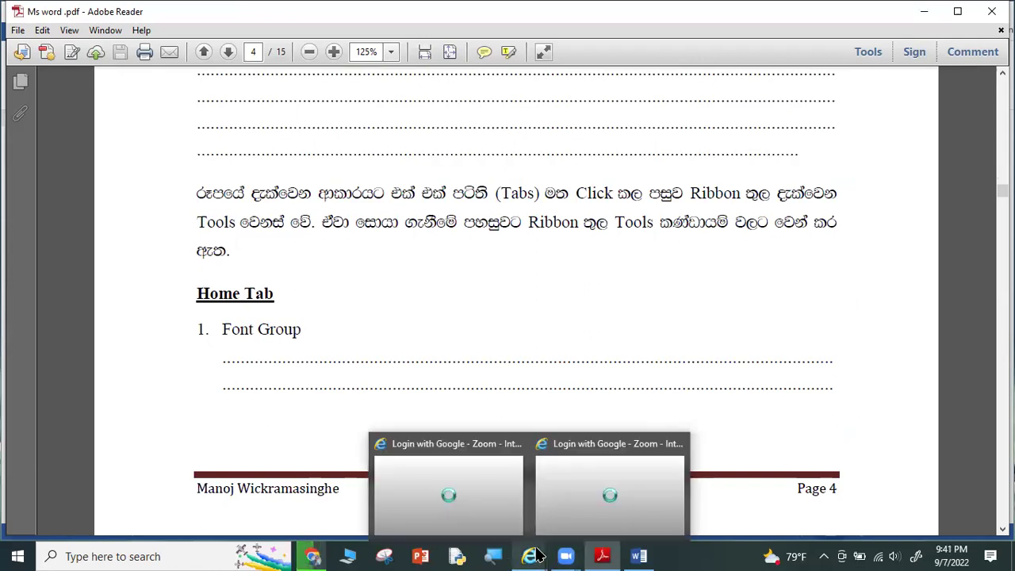
key(XF86MonBrightnessDown)
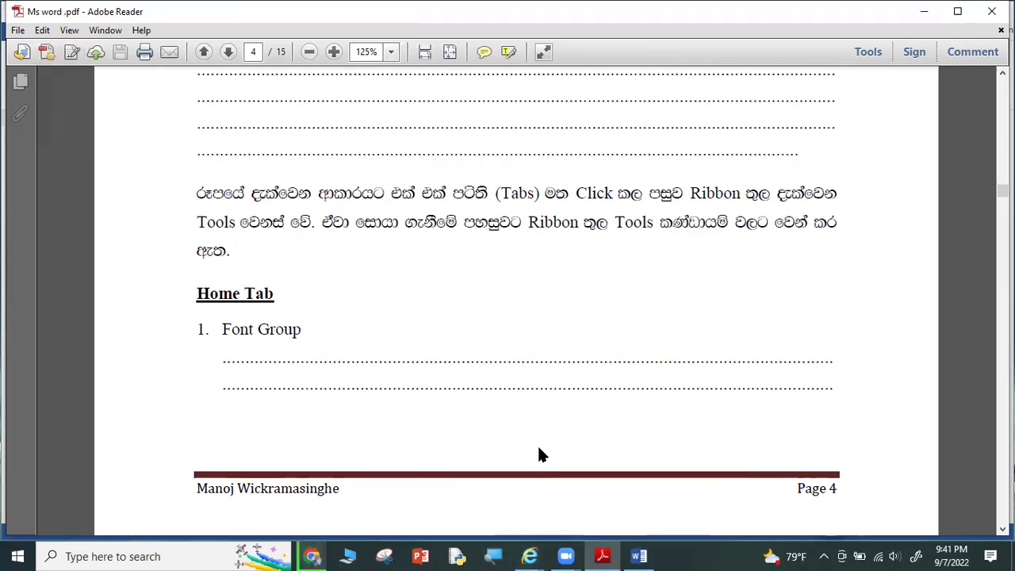
click(639, 556)
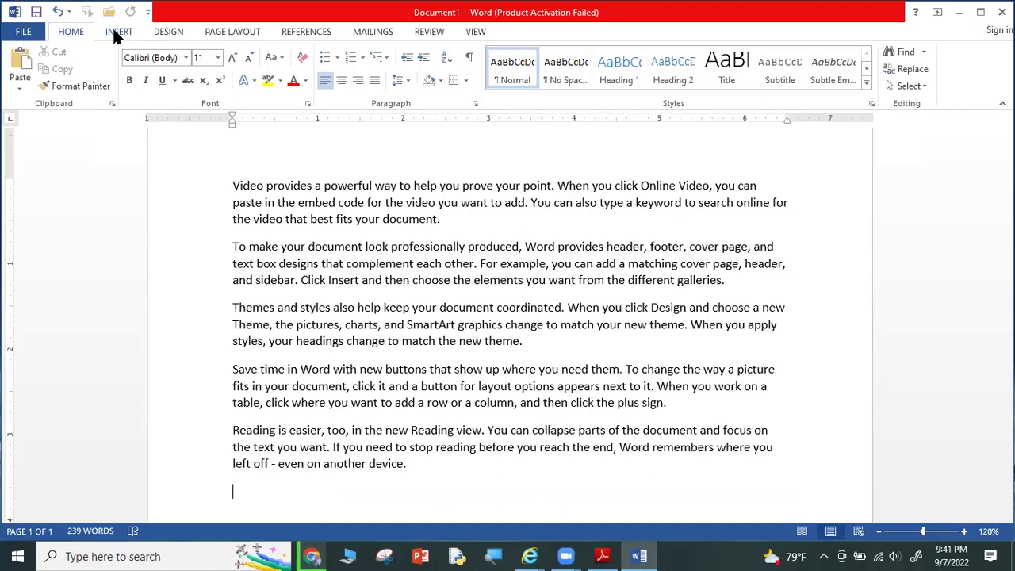
Cycle through the Insert, Design, Page Layout and References ribbon tabs, ending on Home.
click(115, 30)
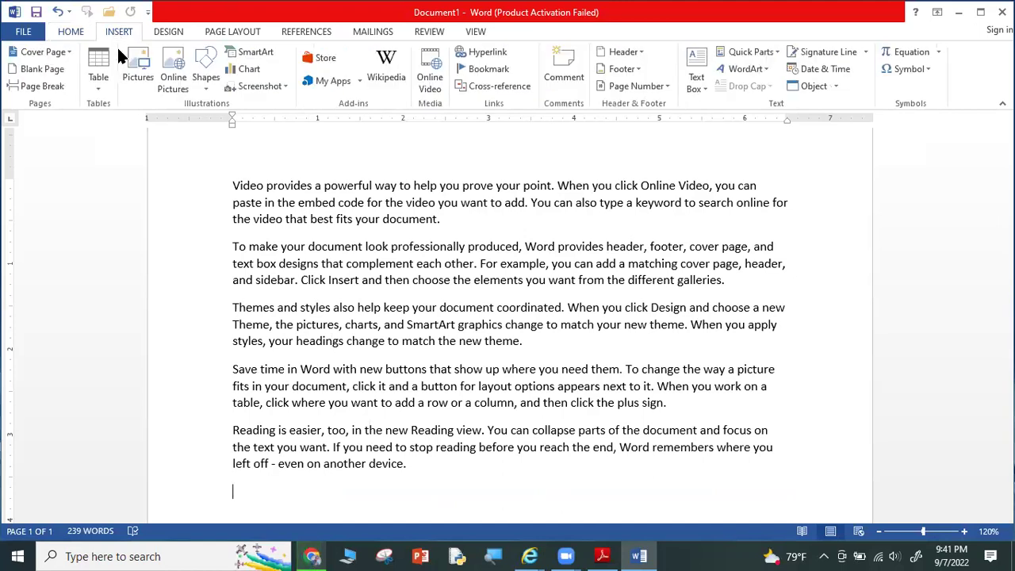
click(159, 32)
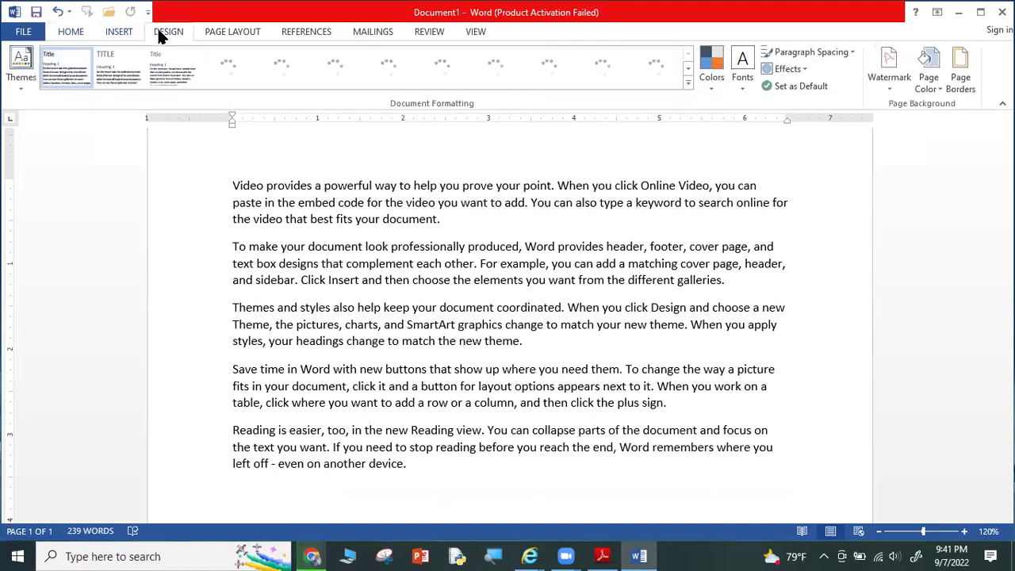
scroll(158, 33, down, 1)
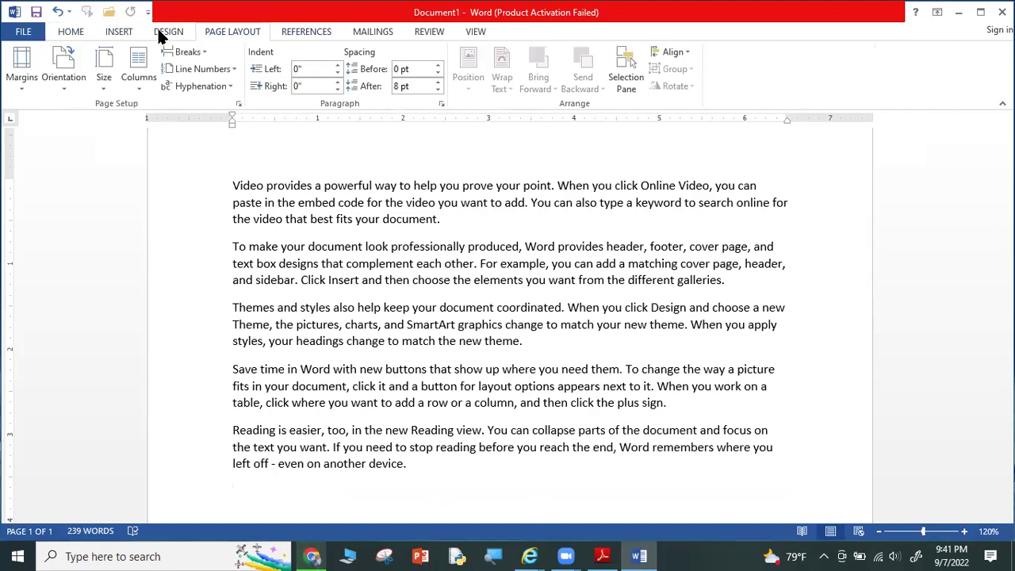
scroll(159, 36, down, 1)
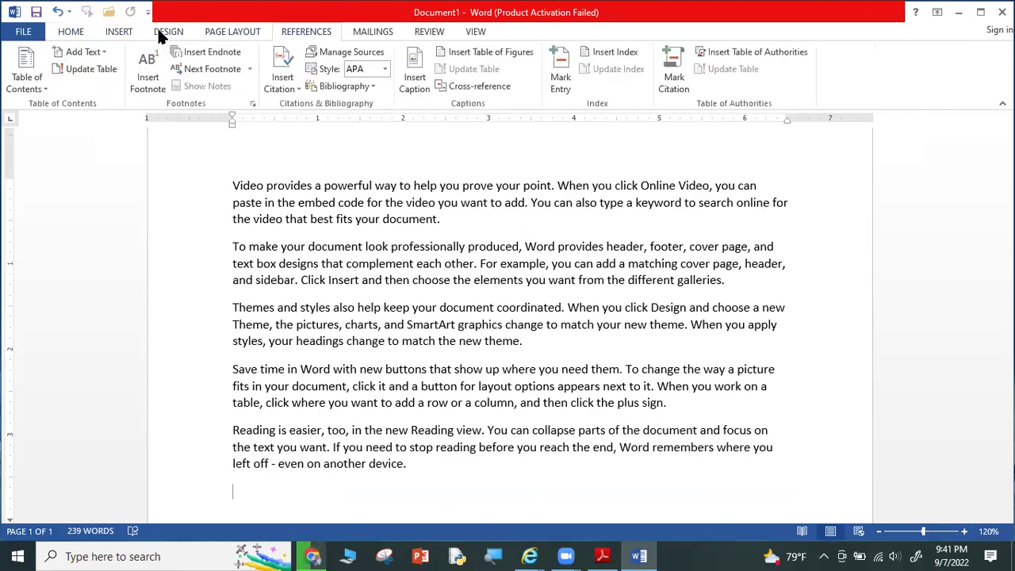
scroll(159, 35, up, 1)
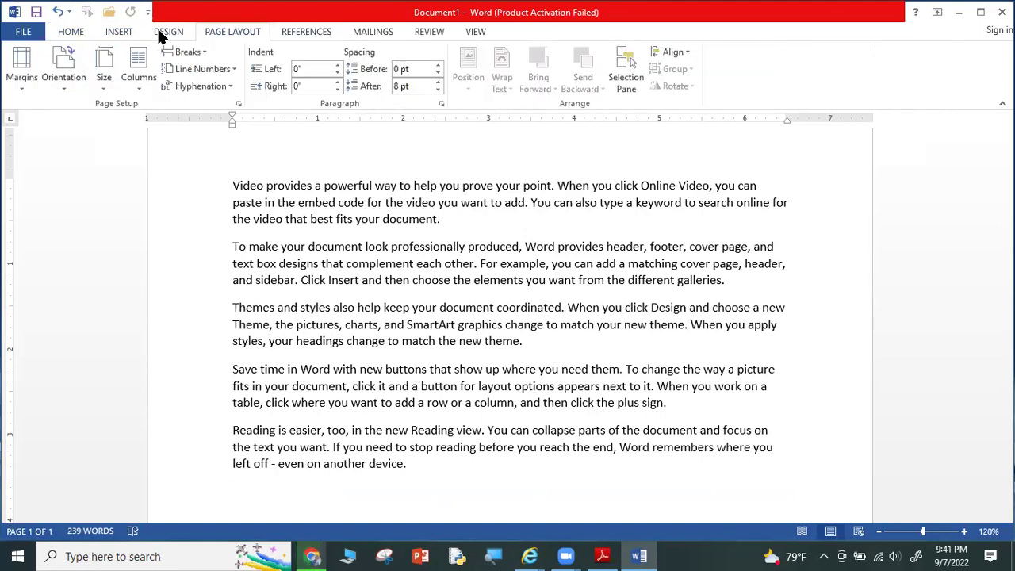
scroll(159, 36, up, 1)
click(127, 35)
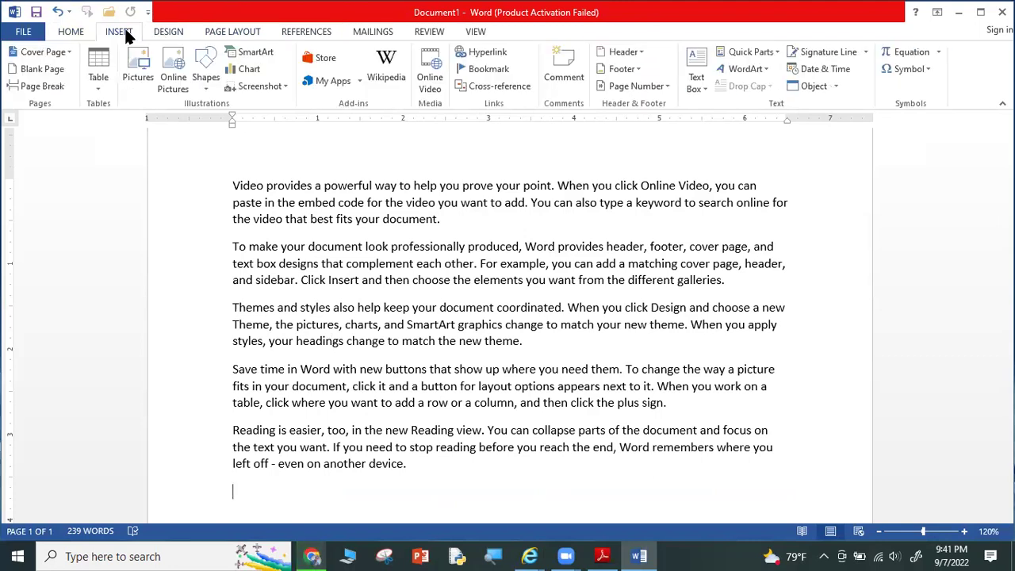
click(77, 30)
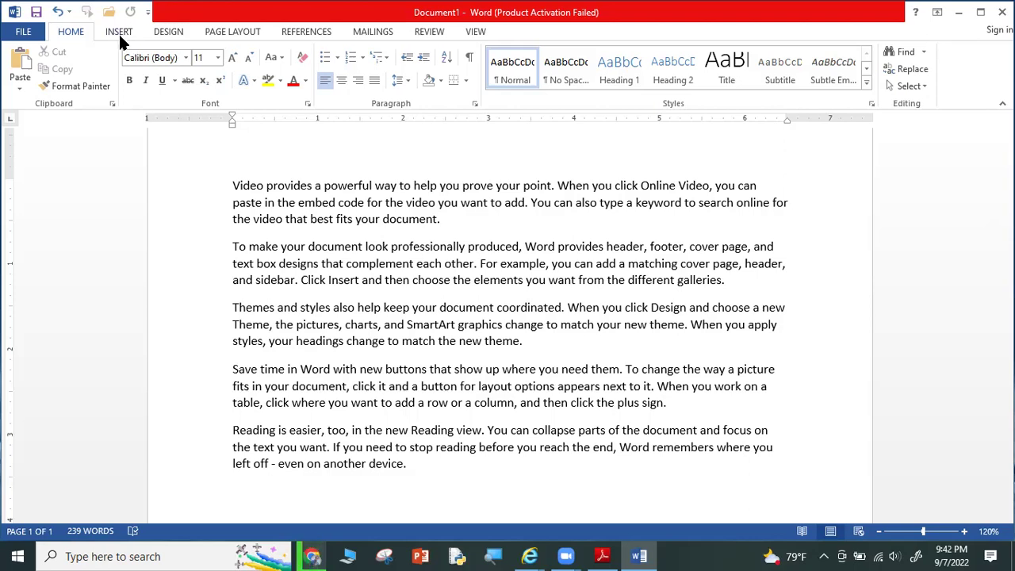
click(117, 36)
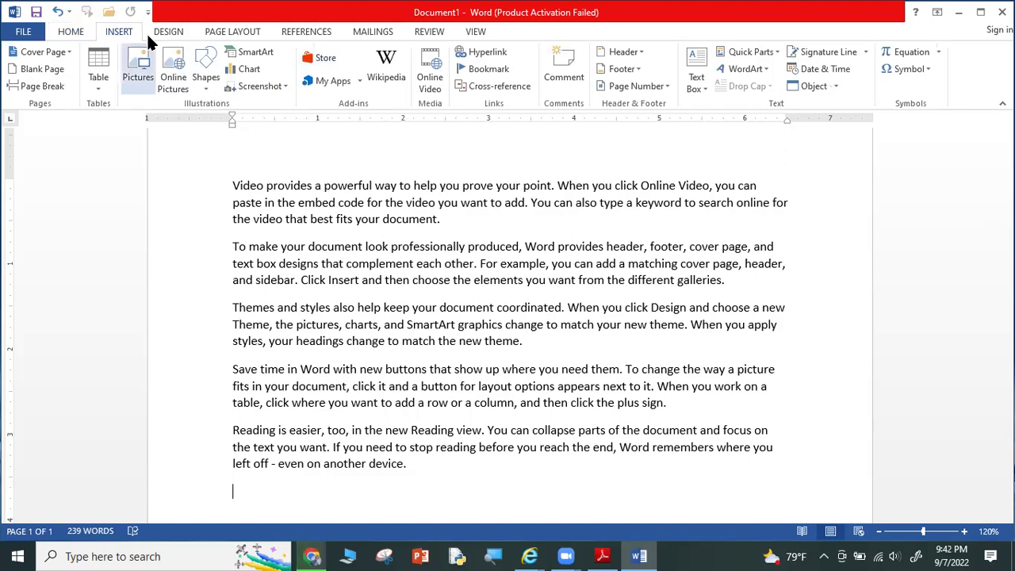
click(156, 36)
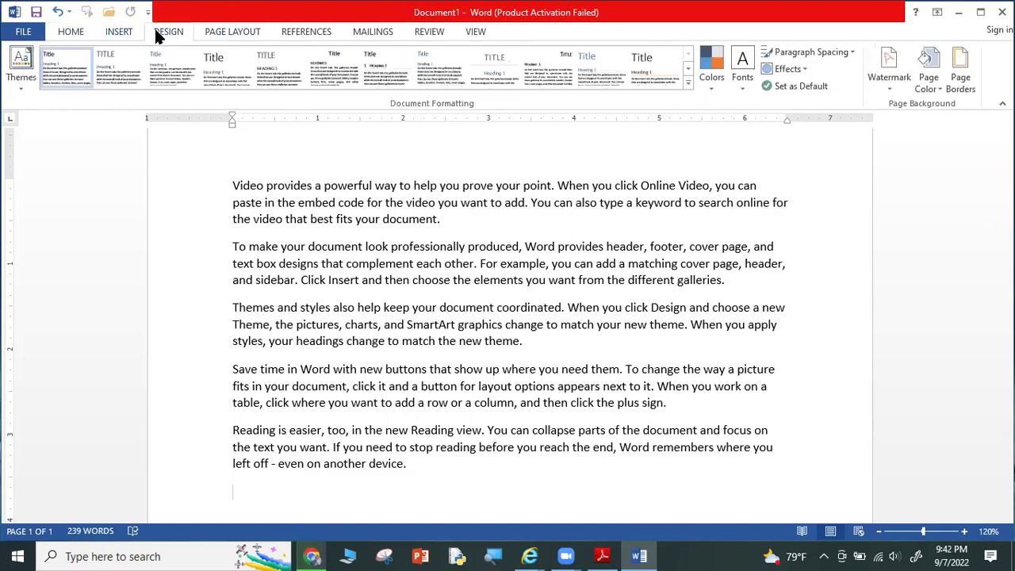
scroll(156, 32, down, 1)
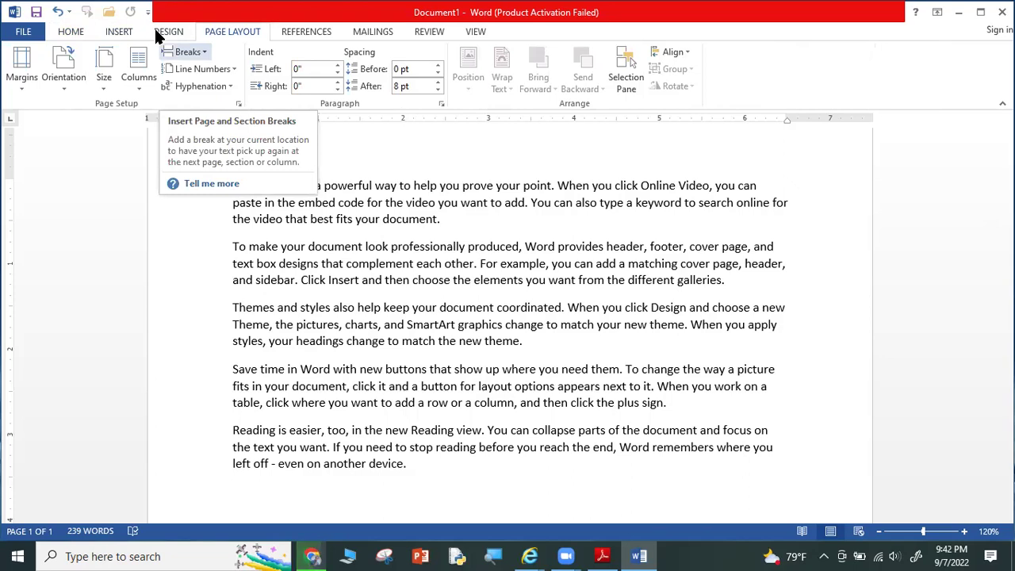
click(68, 31)
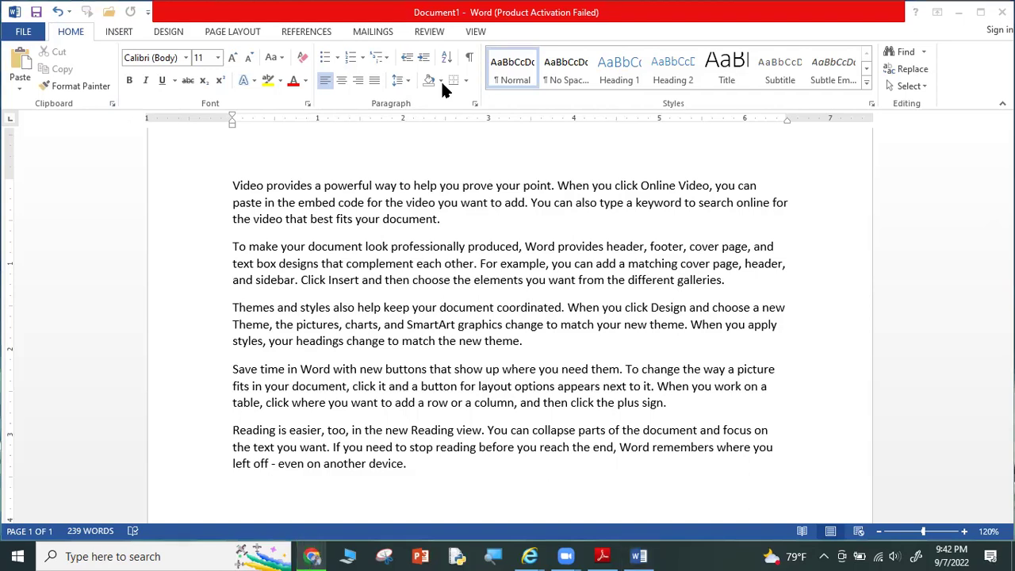
Draw red outlines around the Home tab's Font and Editing groups, erase them, and switch to the handout.
drag(118, 43, 321, 118)
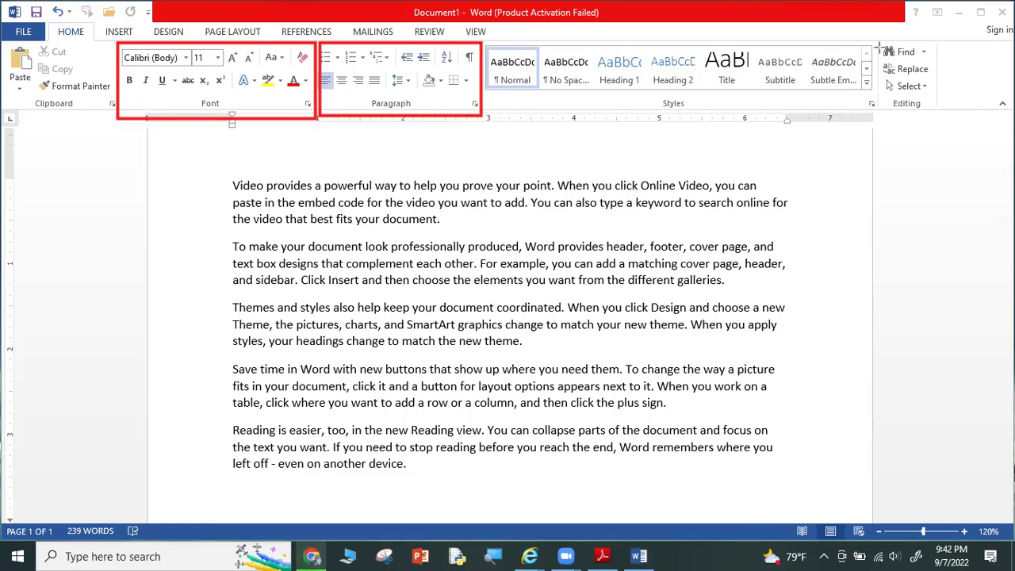
drag(878, 45, 944, 113)
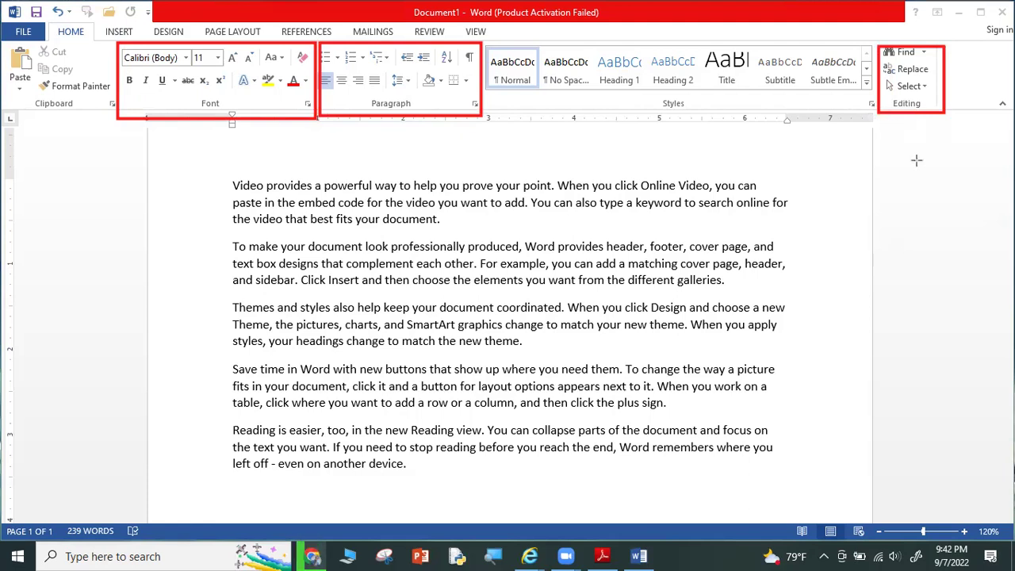
key(e)
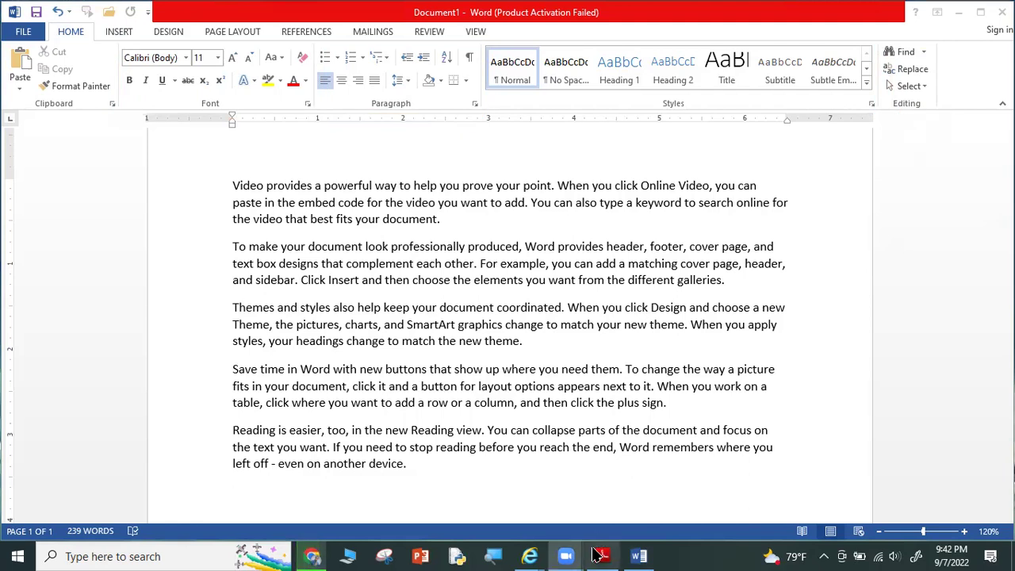
click(602, 556)
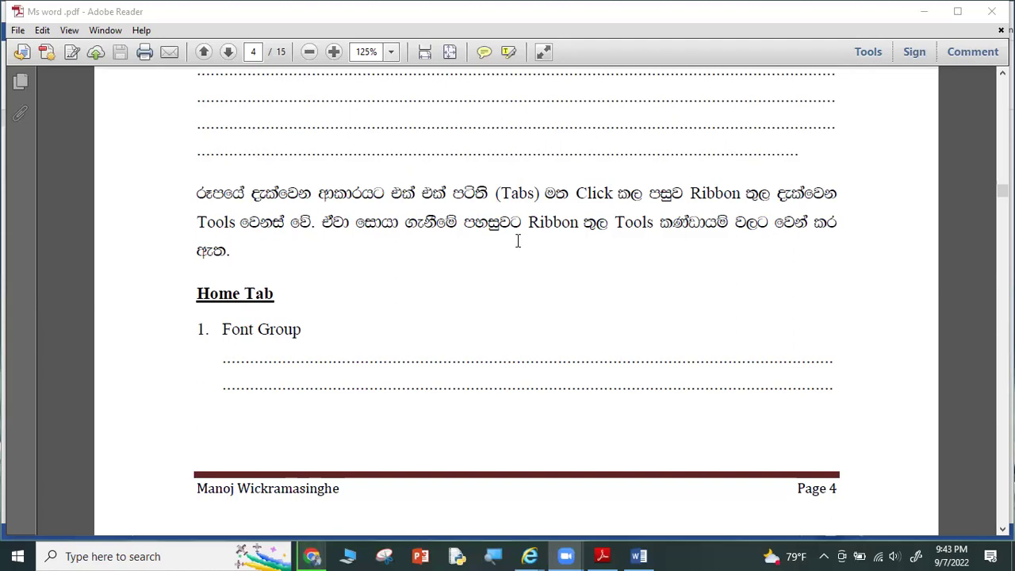
Return to the Word document after reviewing the handout's page 4 Font Group section.
click(640, 556)
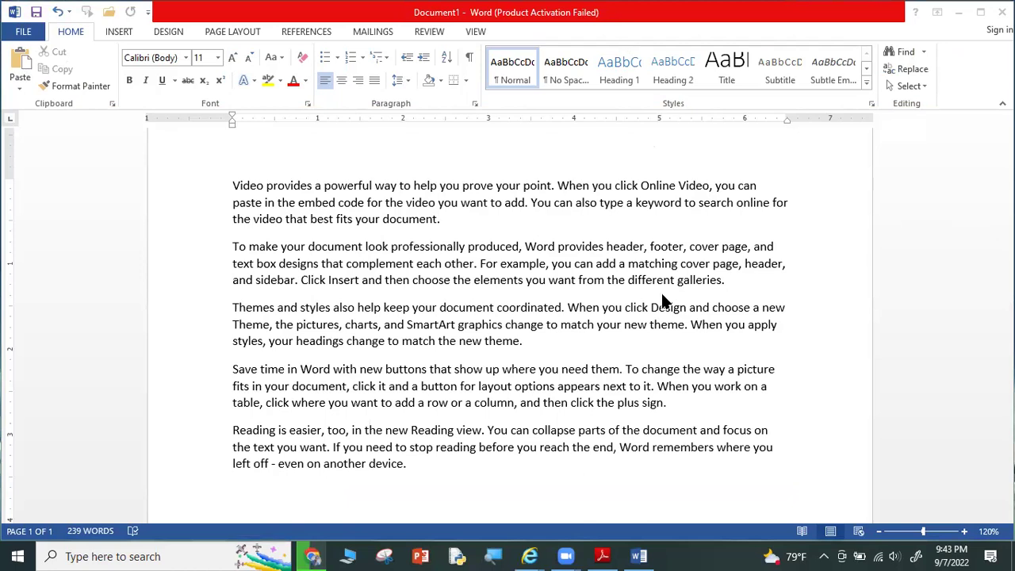
Bring the Ms word.pdf handout to the front at page 4.
click(602, 556)
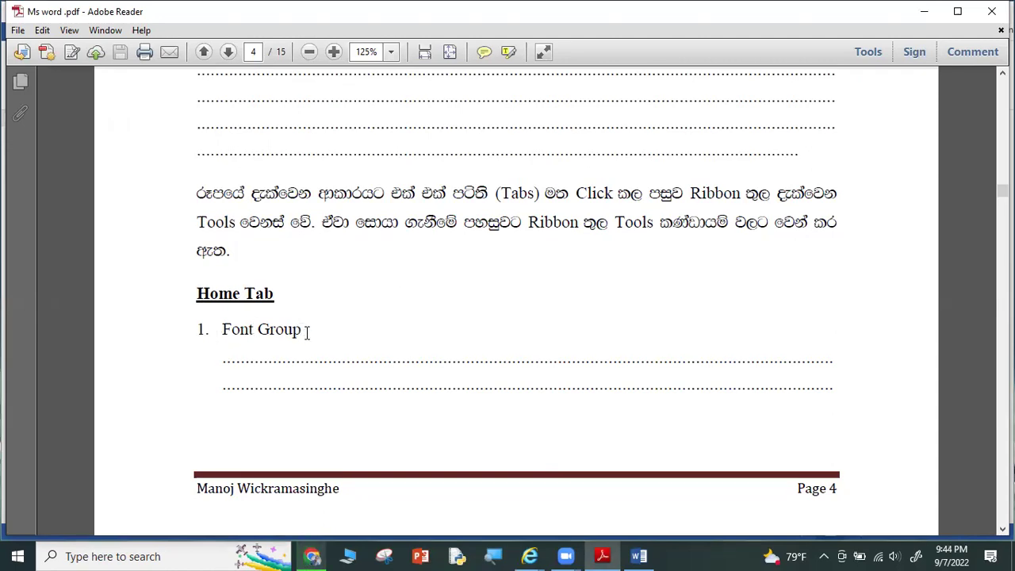
Place the text cursor on the first dotted line under '1. Font Group'.
click(240, 349)
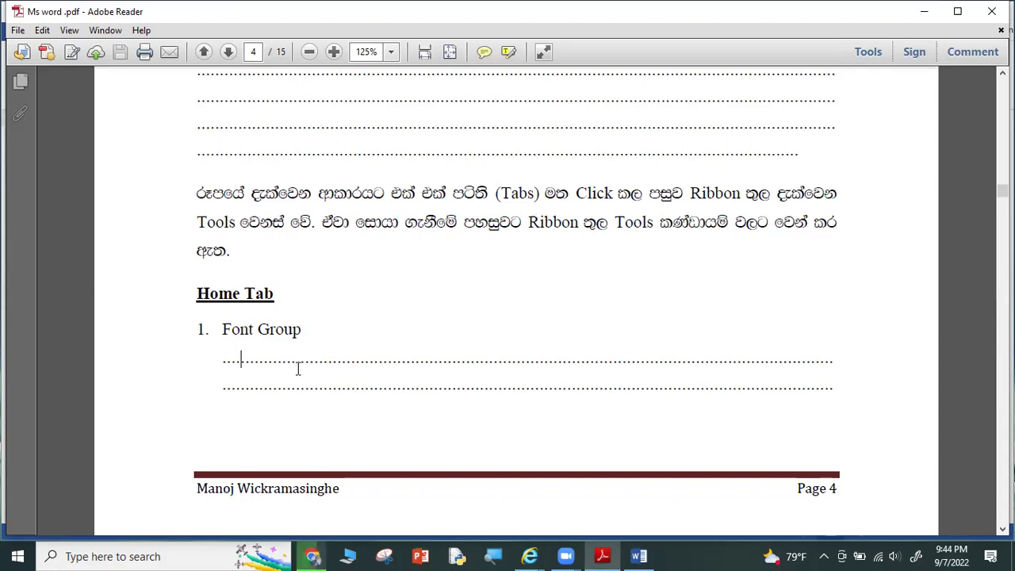
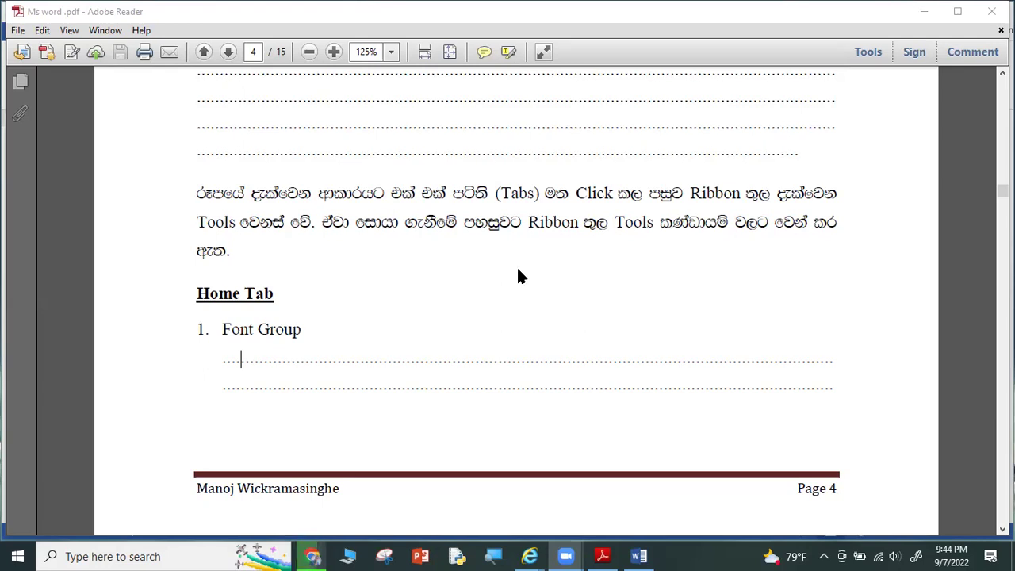
Scroll from page 4 to page 5 to show the Word Font group screenshot and answer lines.
scroll(509, 313, down, 3)
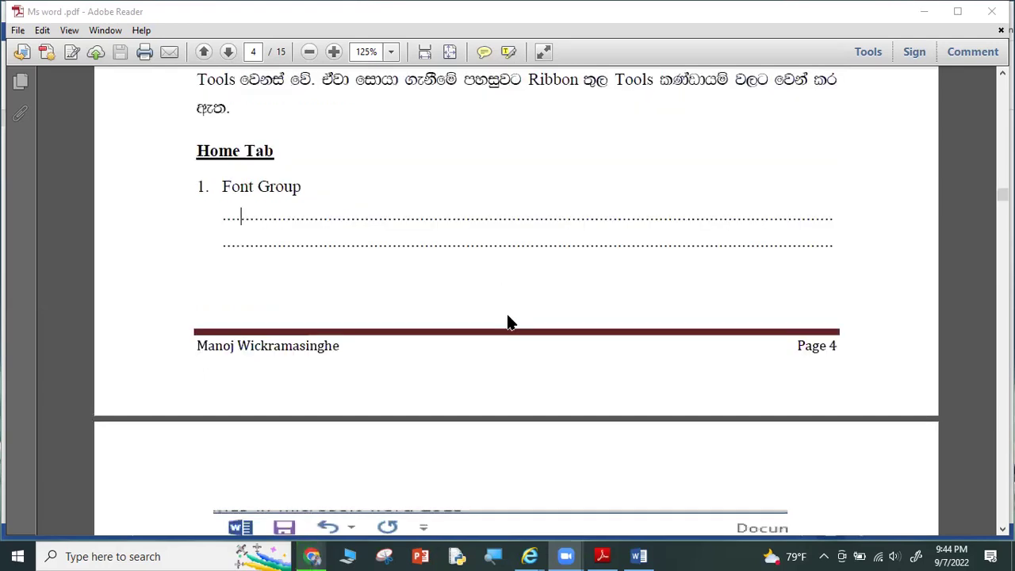
scroll(508, 319, down, 5)
scroll(505, 319, down, 1)
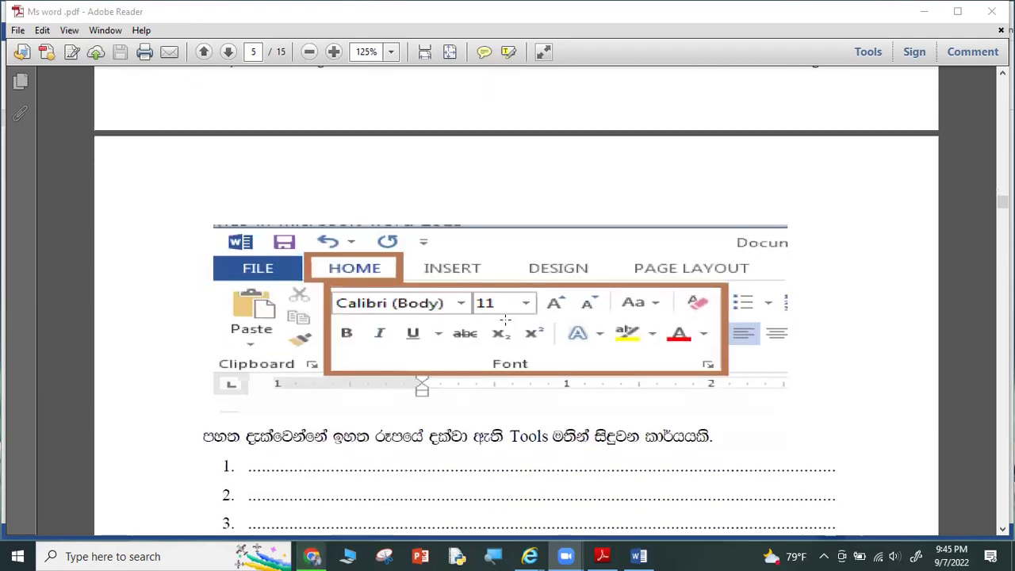
scroll(505, 318, down, 1)
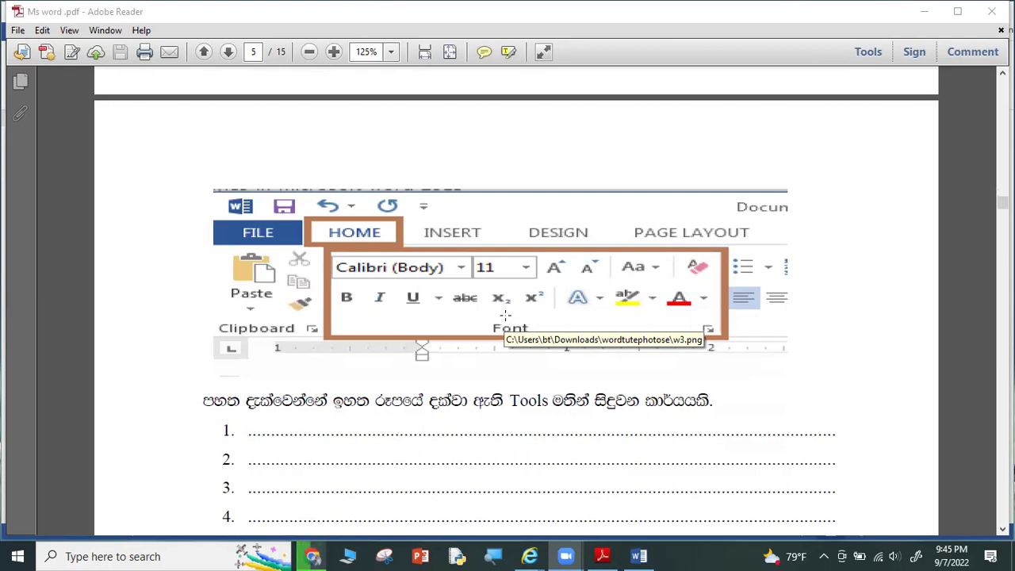
scroll(505, 315, up, 2)
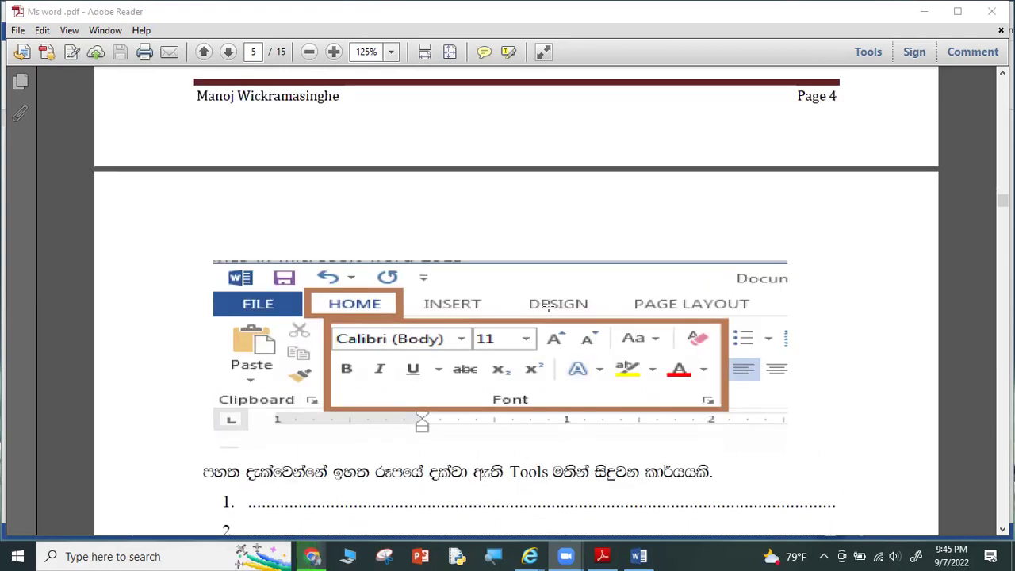
scroll(548, 308, down, 2)
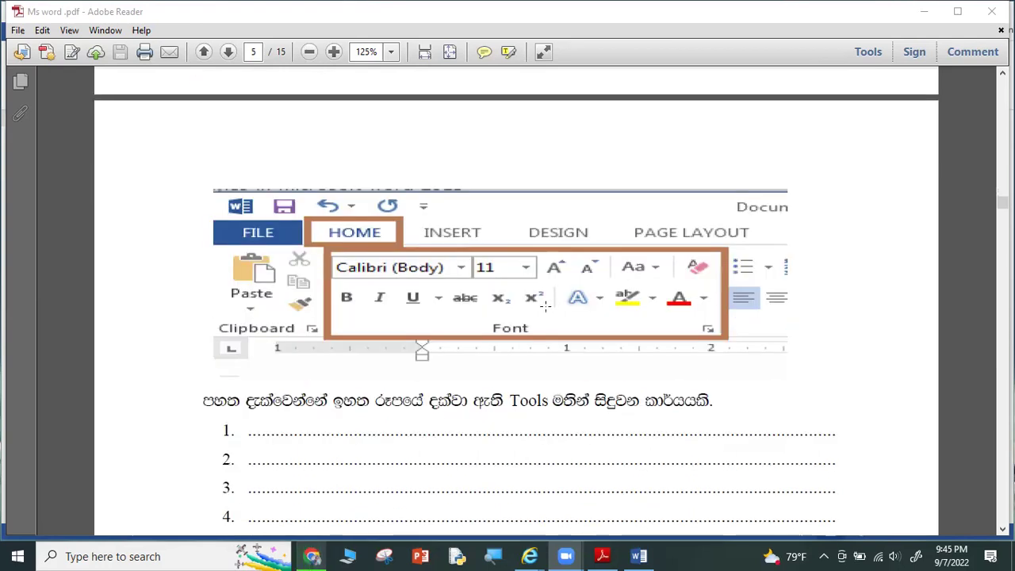
scroll(546, 309, down, 1)
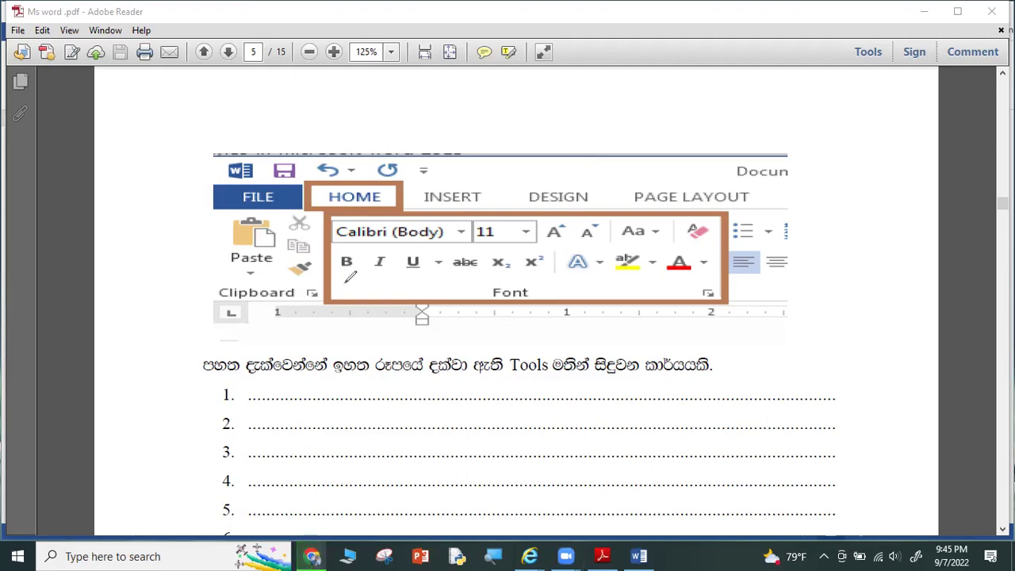
Label the Font group buttons with red circled numbers 1–13, bracketing the font-size controls as 12.
click(346, 280)
drag(346, 280, 368, 275)
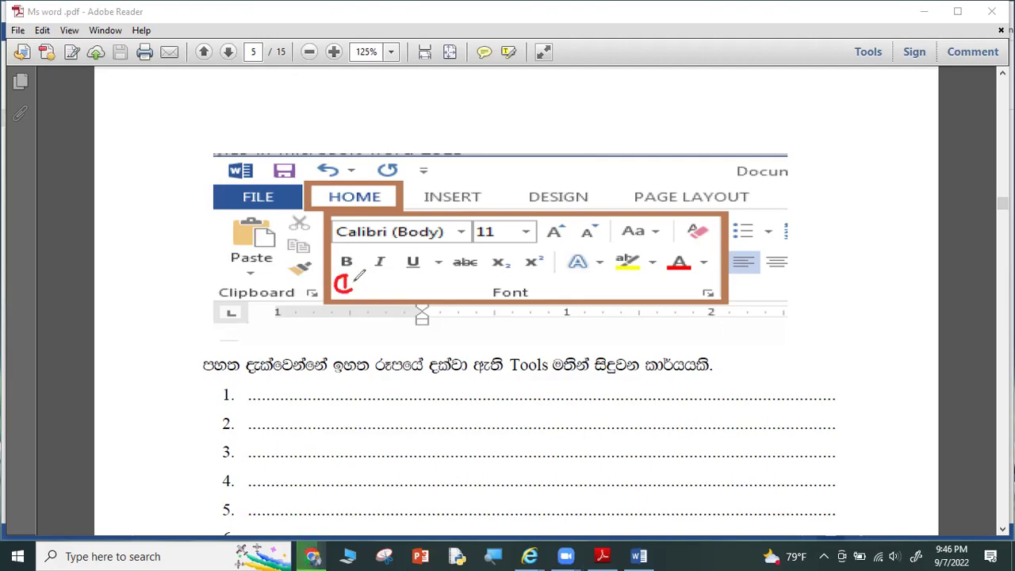
mouse_move(370, 277)
mouse_down()
mouse_move(412, 288)
mouse_move(409, 268)
mouse_move(469, 284)
mouse_move(467, 294)
mouse_move(474, 273)
mouse_up()
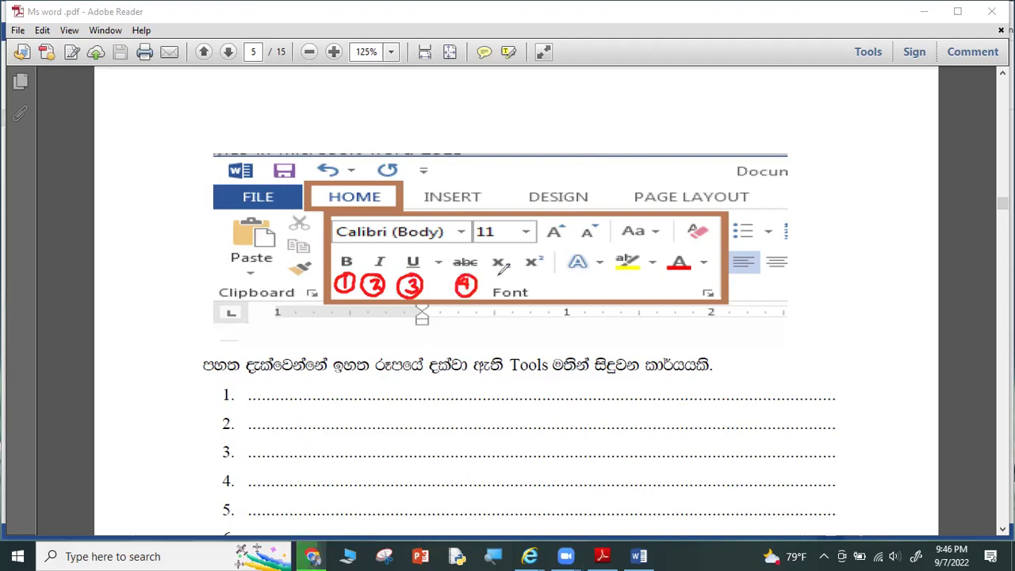
mouse_move(496, 279)
mouse_down()
mouse_move(500, 287)
mouse_move(499, 273)
mouse_move(526, 283)
mouse_move(541, 272)
mouse_move(580, 280)
mouse_move(577, 292)
mouse_move(590, 280)
mouse_move(623, 289)
mouse_move(632, 277)
mouse_move(682, 295)
mouse_move(687, 266)
mouse_up()
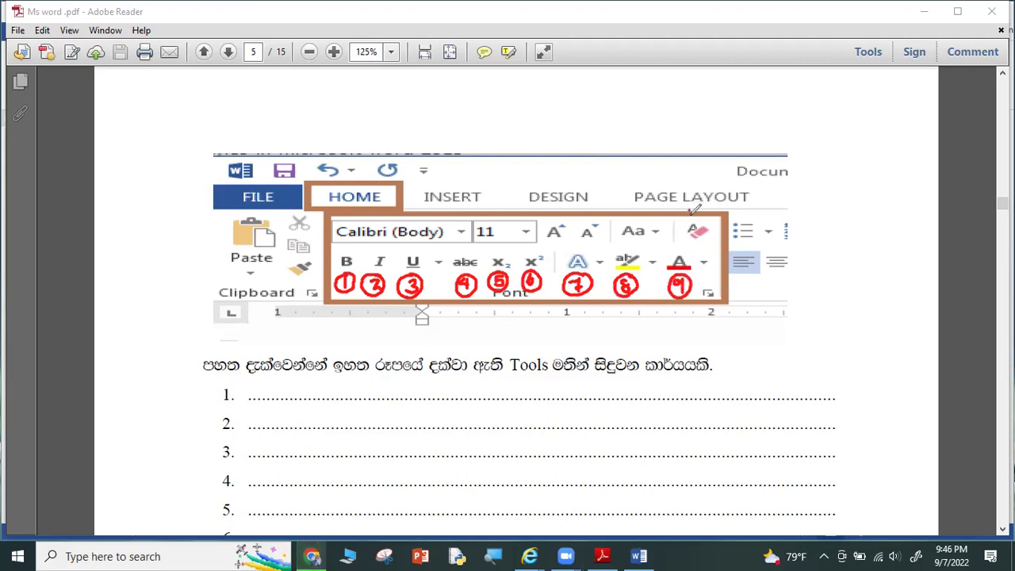
drag(690, 209, 704, 205)
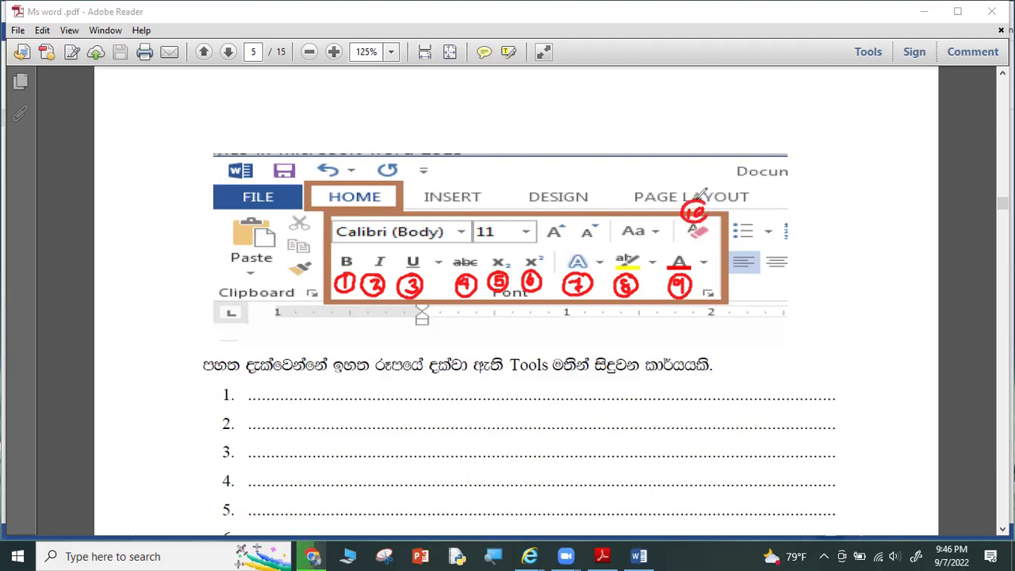
mouse_move(628, 205)
mouse_down()
mouse_move(639, 216)
mouse_move(643, 201)
mouse_up()
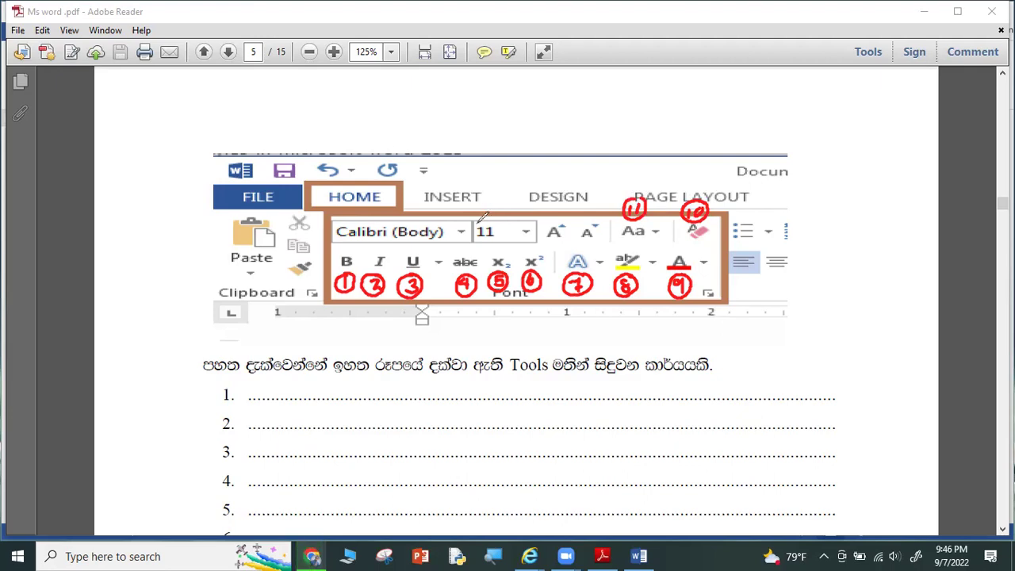
mouse_move(476, 222)
mouse_down()
mouse_move(538, 207)
mouse_move(596, 215)
mouse_up()
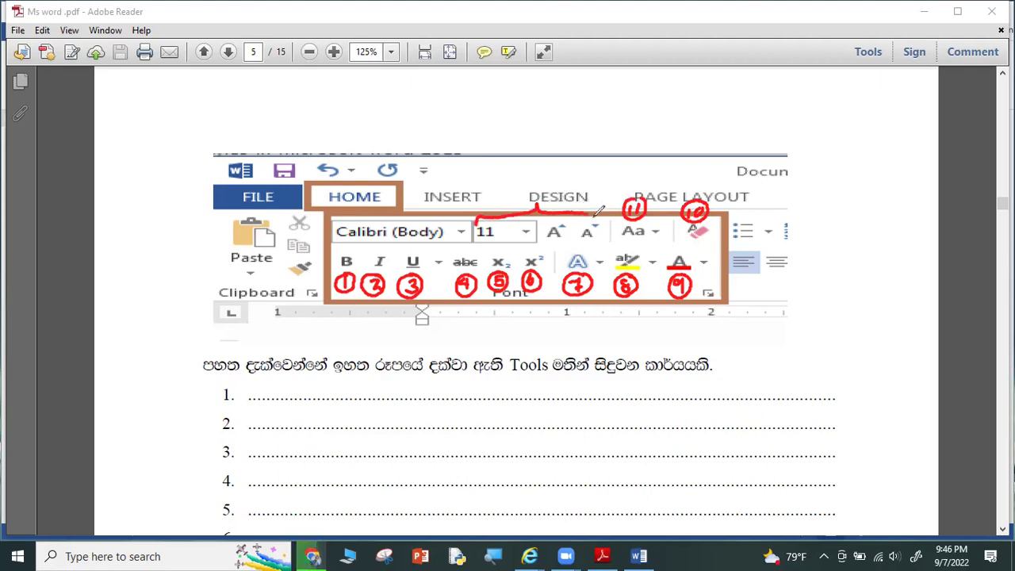
mouse_move(529, 190)
mouse_down()
mouse_move(528, 203)
mouse_move(547, 198)
mouse_up()
mouse_move(414, 201)
mouse_down()
mouse_move(420, 216)
mouse_move(416, 200)
mouse_up()
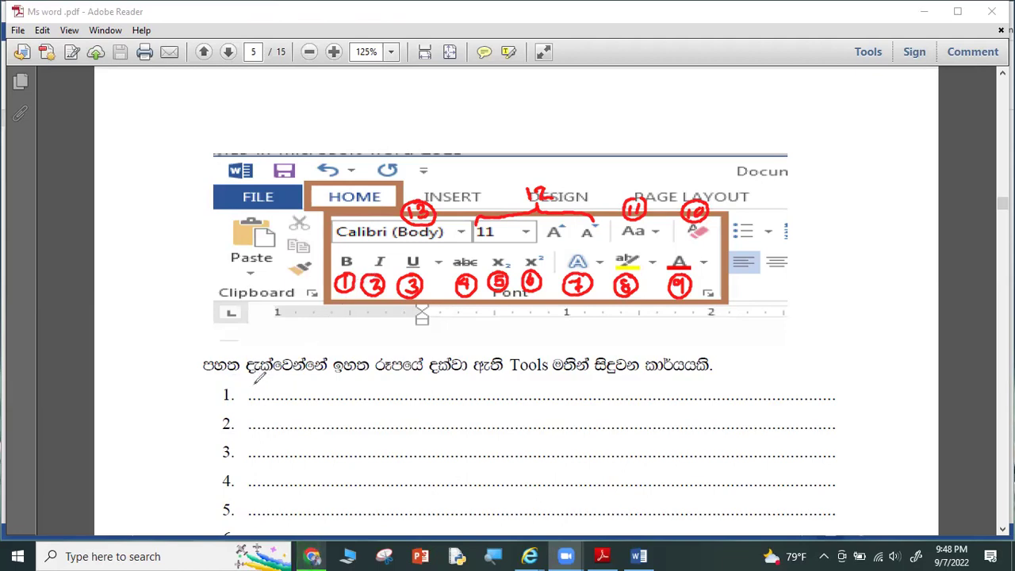
Handwrite Bold, Italic and underline in red on answer lines 1–3, undoing a misdrawn stroke.
mouse_move(255, 381)
mouse_down()
mouse_move(285, 392)
mouse_move(303, 379)
mouse_move(308, 392)
mouse_up()
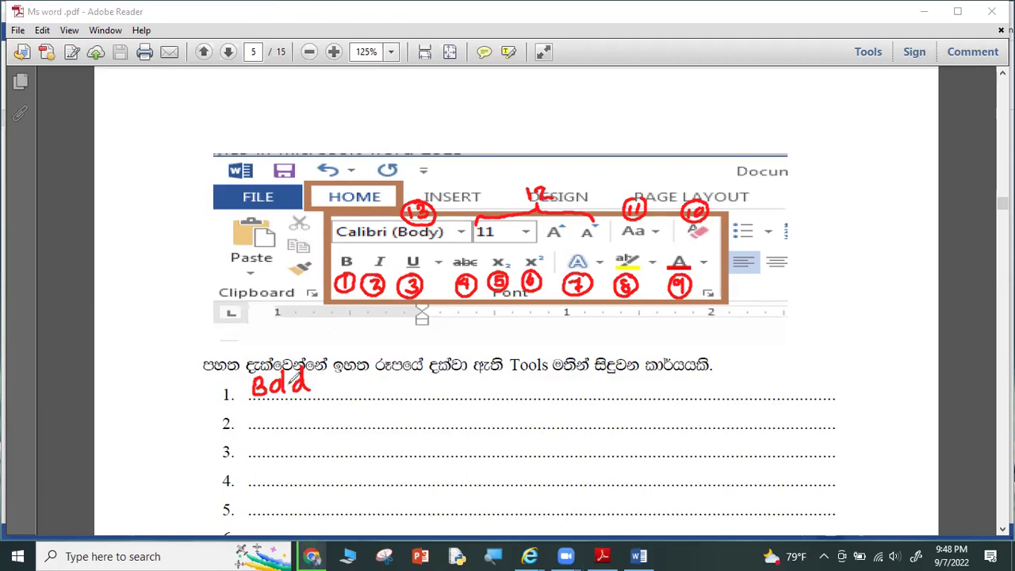
key(ctrl+z)
mouse_move(281, 380)
mouse_down()
mouse_move(290, 394)
mouse_move(310, 392)
mouse_up()
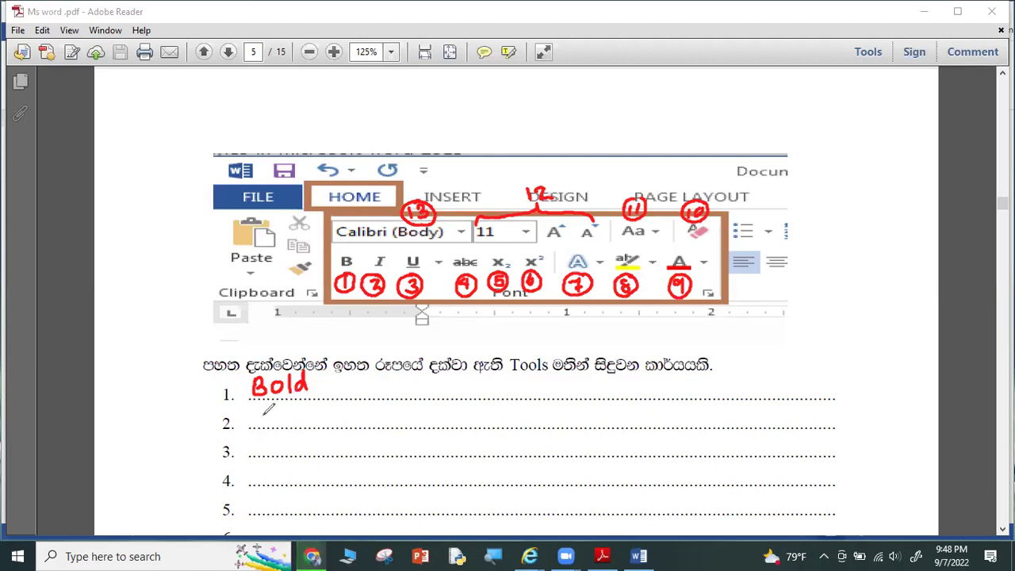
mouse_move(261, 407)
mouse_down()
mouse_move(260, 424)
mouse_move(269, 406)
mouse_move(270, 424)
mouse_move(291, 406)
mouse_move(331, 418)
mouse_up()
click(318, 397)
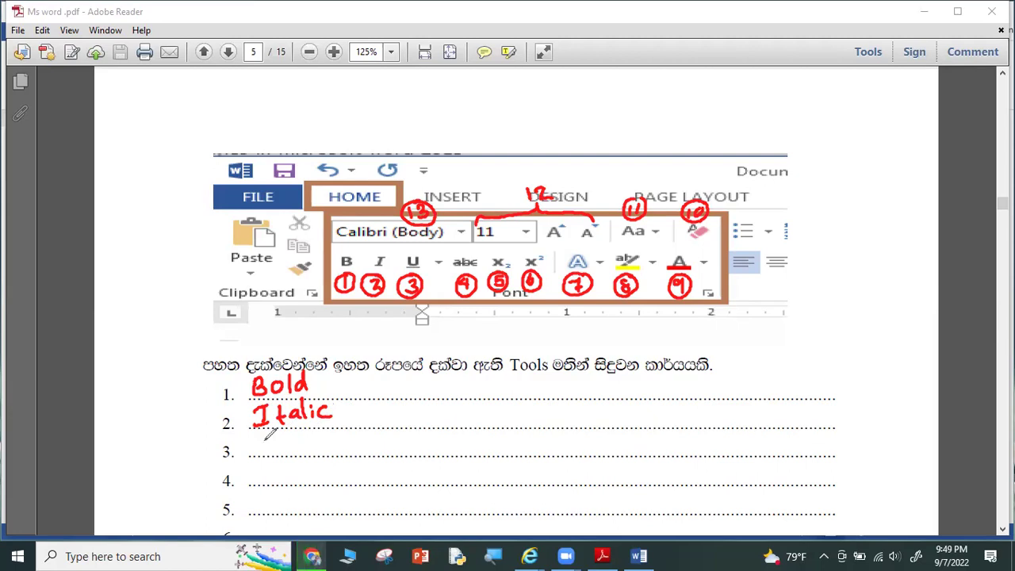
mouse_move(262, 438)
mouse_down()
mouse_move(295, 446)
mouse_move(315, 418)
mouse_move(328, 445)
mouse_move(332, 435)
mouse_move(349, 444)
mouse_move(371, 436)
mouse_up()
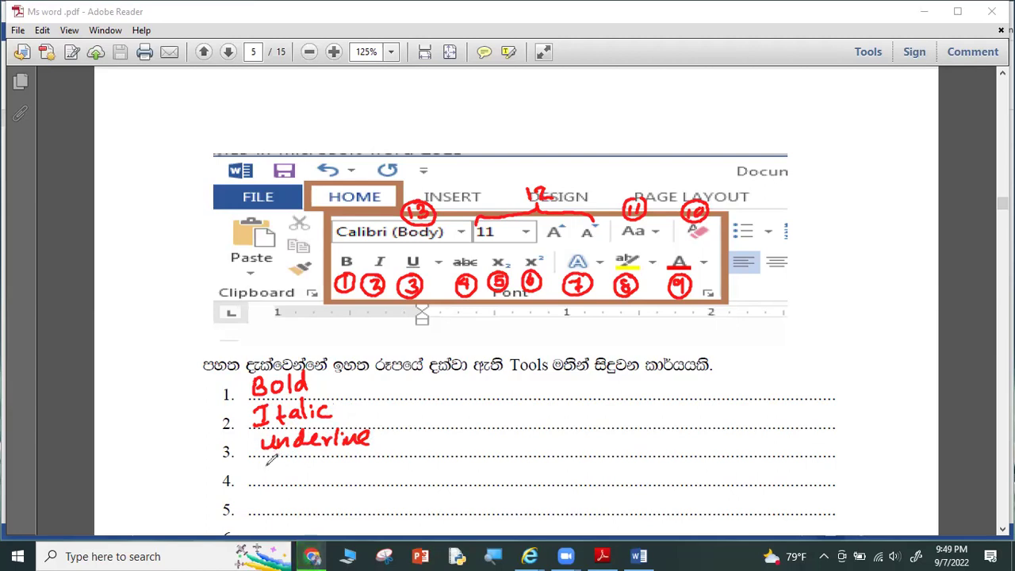
Write Strikethough and Subscript (CO₂) on lines 4 and 5, and begin item 6.
mouse_move(277, 464)
mouse_down()
mouse_move(263, 476)
mouse_move(393, 474)
mouse_move(428, 463)
mouse_move(424, 479)
mouse_move(451, 468)
mouse_up()
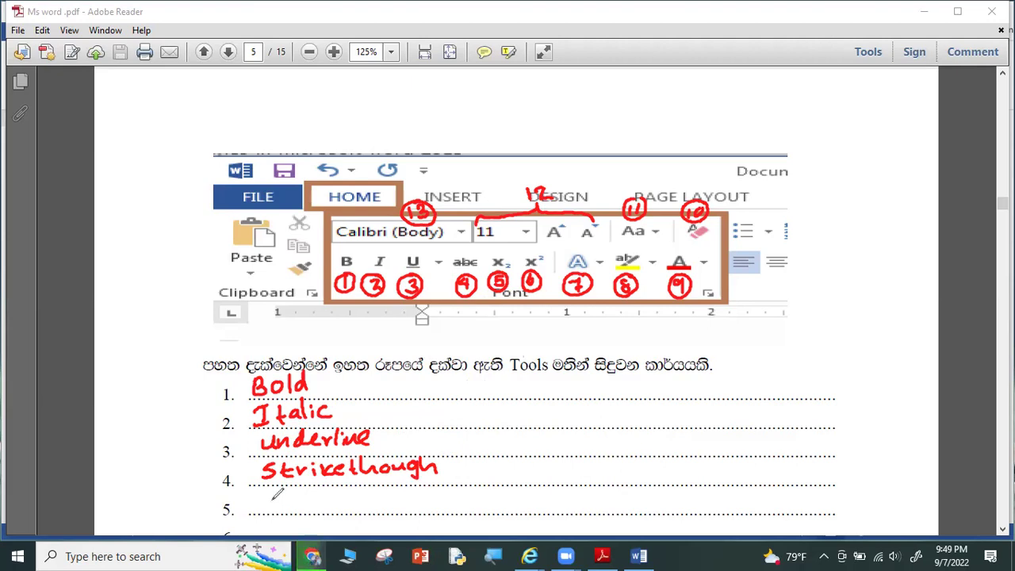
mouse_move(287, 485)
mouse_down()
mouse_move(273, 506)
mouse_move(349, 507)
mouse_move(366, 491)
mouse_up()
mouse_move(370, 494)
mouse_down()
mouse_move(388, 511)
mouse_move(396, 494)
mouse_up()
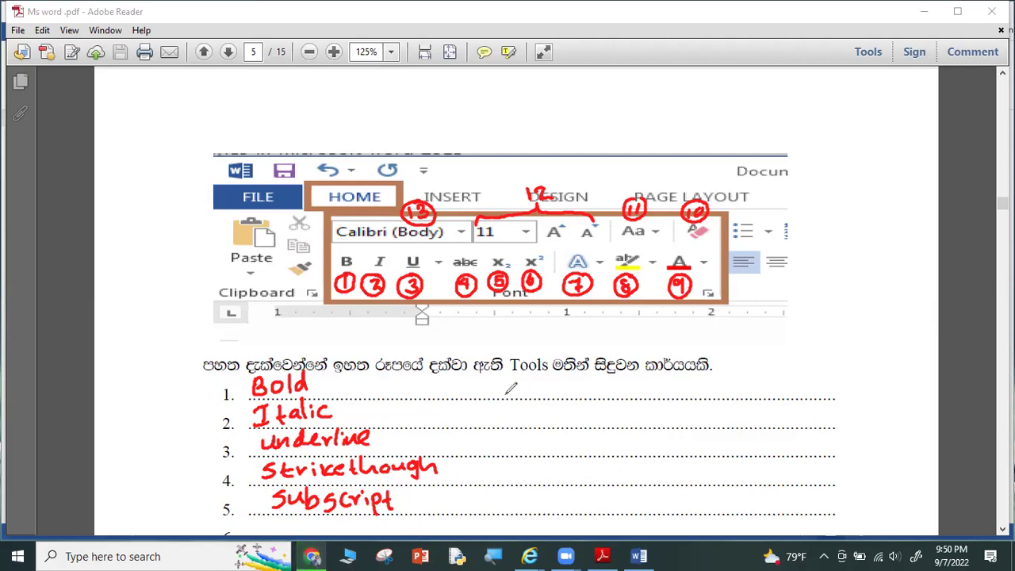
mouse_move(412, 490)
mouse_down()
mouse_move(409, 512)
mouse_move(450, 495)
mouse_move(466, 513)
mouse_up()
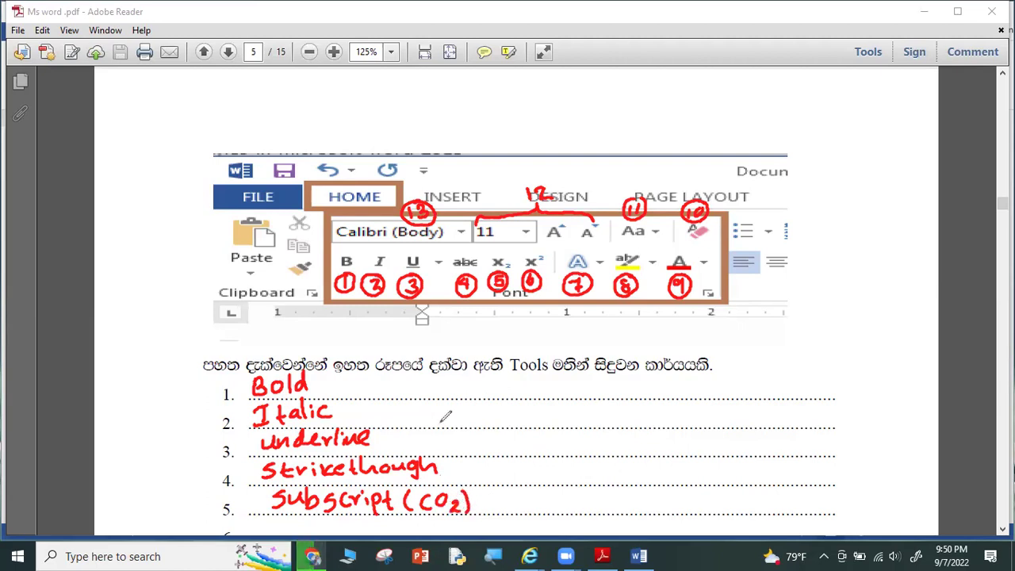
drag(532, 384, 528, 392)
Write '6. Superscript (2nd)' and '7. Text effects.' on the right-column answer lines.
click(541, 394)
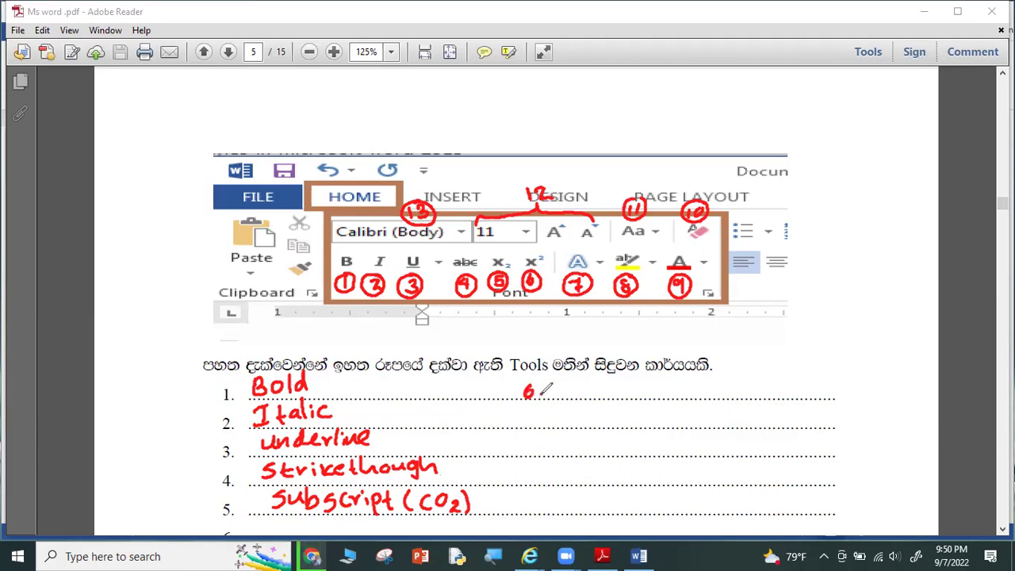
mouse_move(565, 382)
mouse_down()
mouse_move(554, 396)
mouse_move(634, 379)
mouse_move(634, 395)
mouse_move(672, 384)
mouse_move(670, 396)
mouse_move(688, 395)
mouse_up()
drag(684, 385, 754, 393)
drag(763, 372, 778, 395)
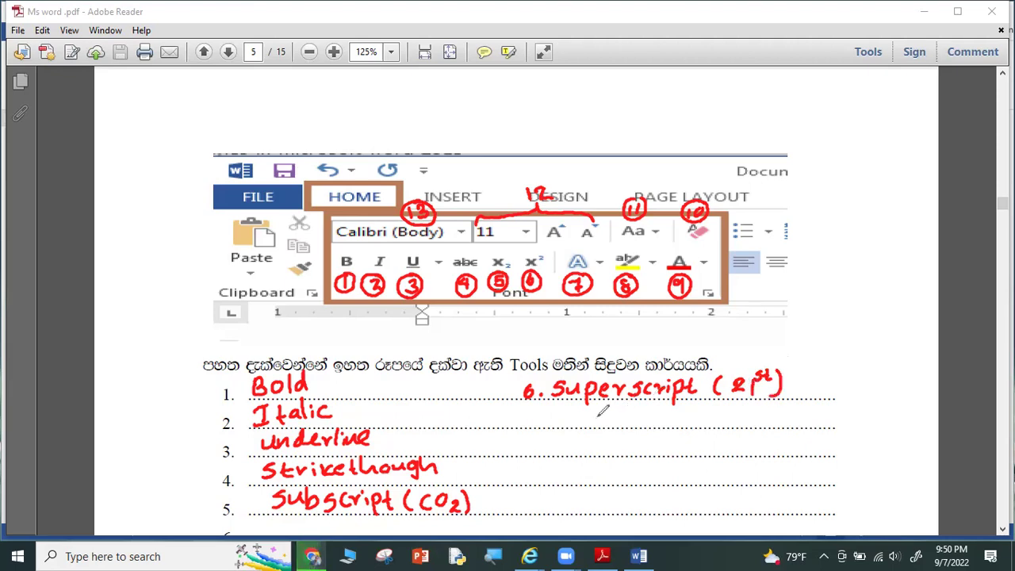
click(540, 421)
mouse_move(523, 412)
mouse_down()
mouse_move(529, 424)
mouse_move(567, 425)
mouse_move(577, 411)
mouse_move(592, 425)
mouse_move(621, 411)
mouse_move(660, 425)
mouse_move(672, 412)
mouse_move(696, 424)
mouse_move(705, 409)
mouse_move(704, 424)
mouse_up()
click(714, 415)
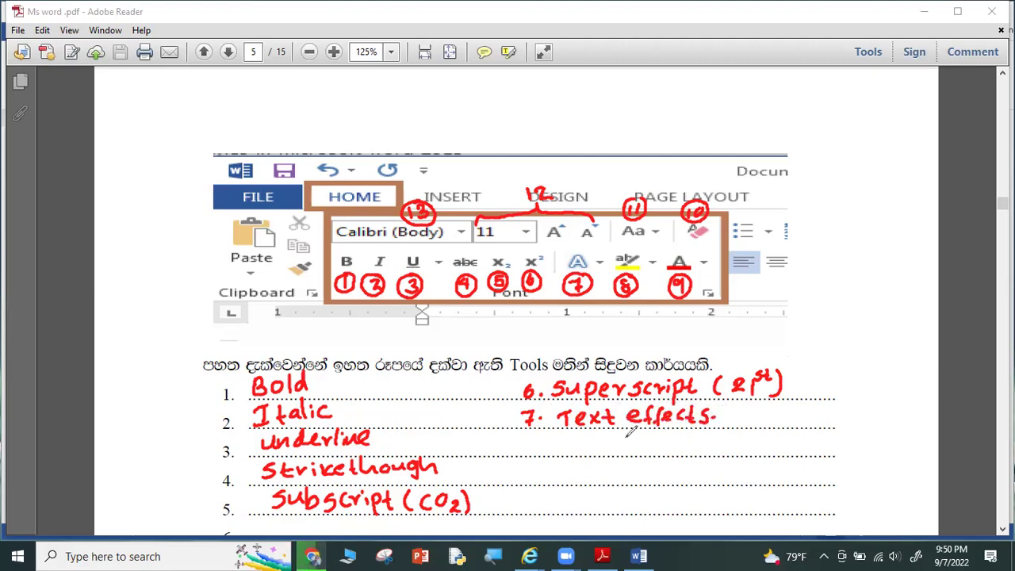
Write '8. Text Highlight' in red on the next answer line.
drag(533, 441, 531, 442)
click(546, 449)
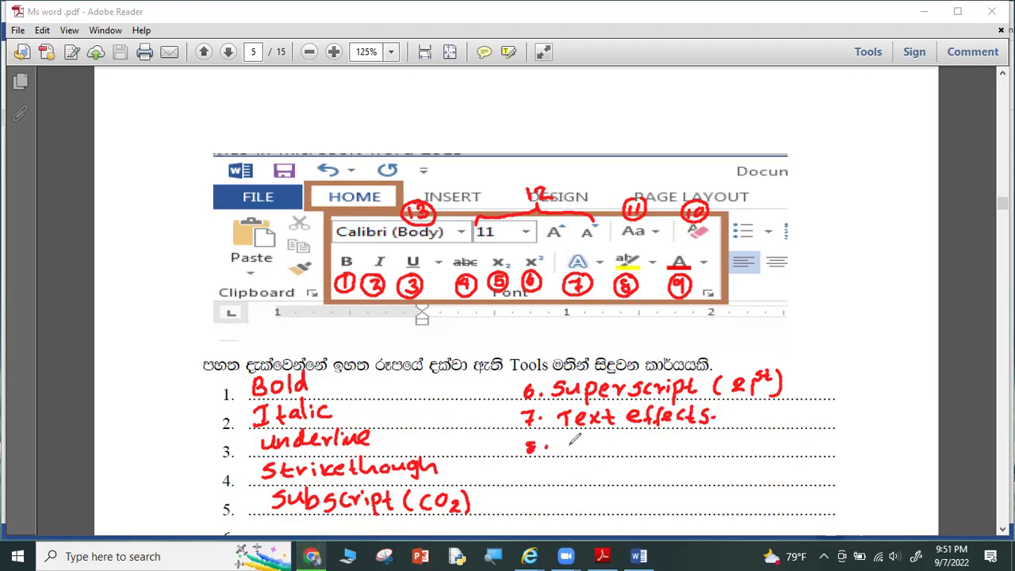
mouse_move(560, 435)
mouse_down()
mouse_move(568, 452)
mouse_move(590, 426)
mouse_move(599, 446)
mouse_move(606, 434)
mouse_move(618, 449)
mouse_up()
mouse_move(617, 437)
mouse_down()
mouse_move(604, 449)
mouse_move(623, 449)
mouse_up()
drag(619, 438, 652, 449)
mouse_move(641, 443)
mouse_down()
mouse_move(667, 456)
mouse_move(718, 449)
mouse_up()
mouse_move(718, 443)
mouse_down()
mouse_move(737, 449)
mouse_move(747, 433)
mouse_up()
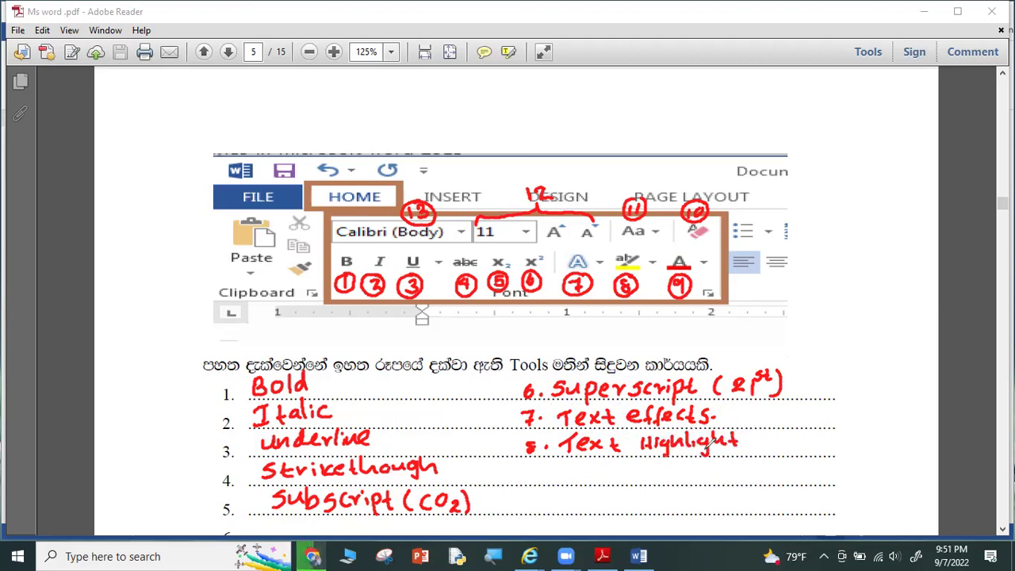
Write '9. font color' and '10. clear formatting' on the remaining answer lines.
mouse_move(538, 467)
mouse_down()
mouse_move(532, 479)
mouse_move(570, 479)
mouse_move(579, 465)
mouse_move(626, 479)
mouse_move(634, 468)
mouse_move(657, 477)
mouse_move(712, 466)
mouse_up()
click(553, 475)
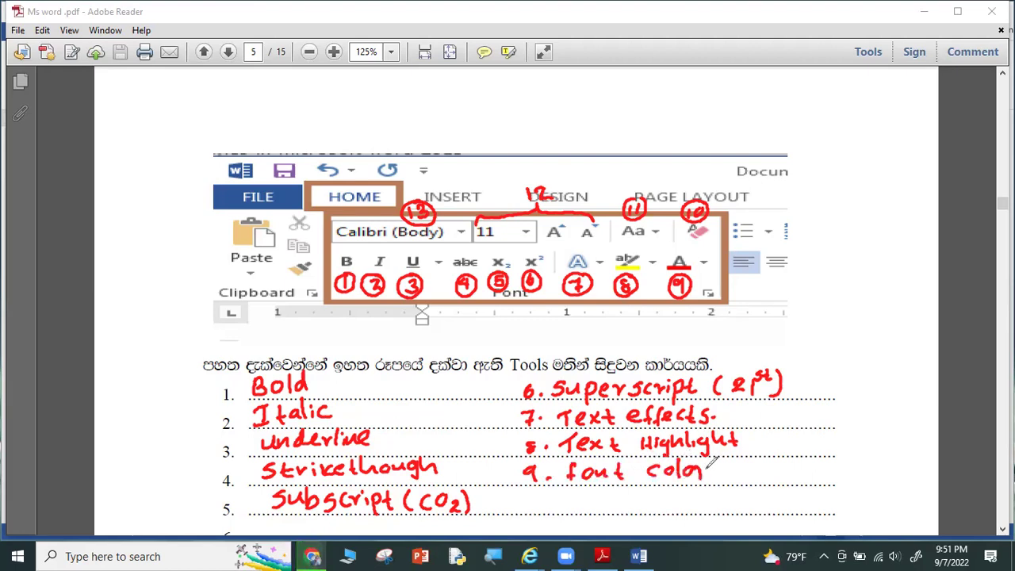
drag(528, 504, 624, 506)
click(564, 506)
mouse_move(627, 507)
mouse_down()
mouse_move(639, 497)
mouse_move(641, 508)
mouse_move(657, 498)
mouse_move(683, 512)
mouse_move(741, 493)
mouse_move(779, 505)
mouse_up()
mouse_move(760, 493)
mouse_down()
mouse_move(800, 500)
mouse_move(806, 517)
mouse_up()
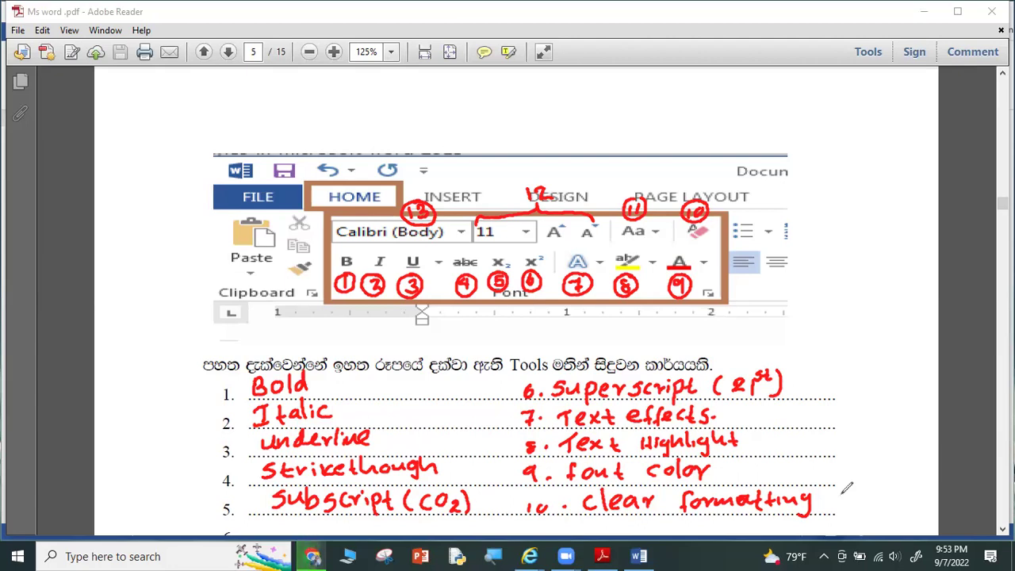
Erase the red handwriting on lines 1–5, including the leftover 'script (CO₂)'.
drag(844, 492, 785, 324)
mouse_move(259, 403)
mouse_down()
mouse_move(284, 420)
mouse_move(302, 467)
mouse_move(383, 484)
mouse_up()
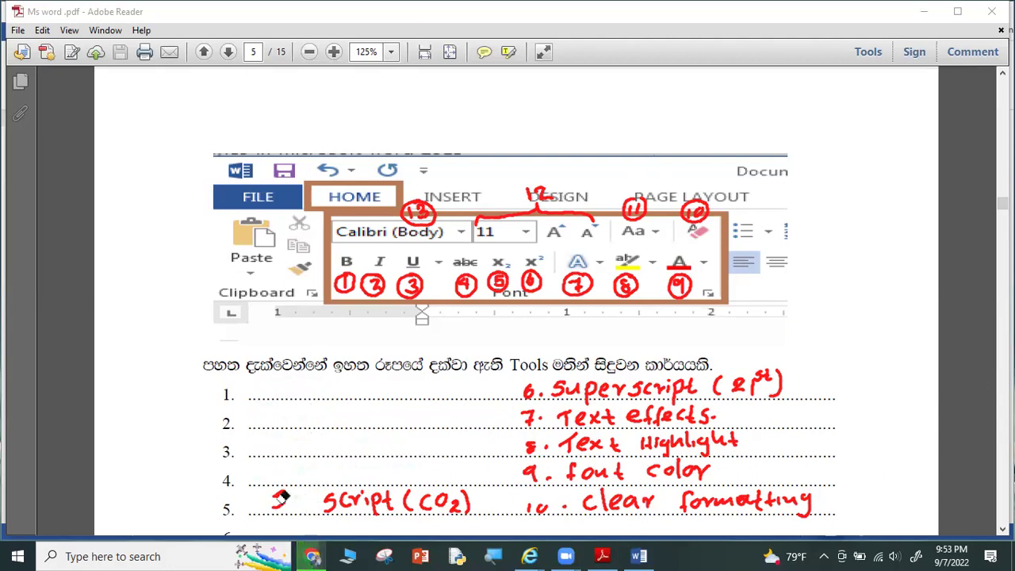
drag(383, 484, 428, 411)
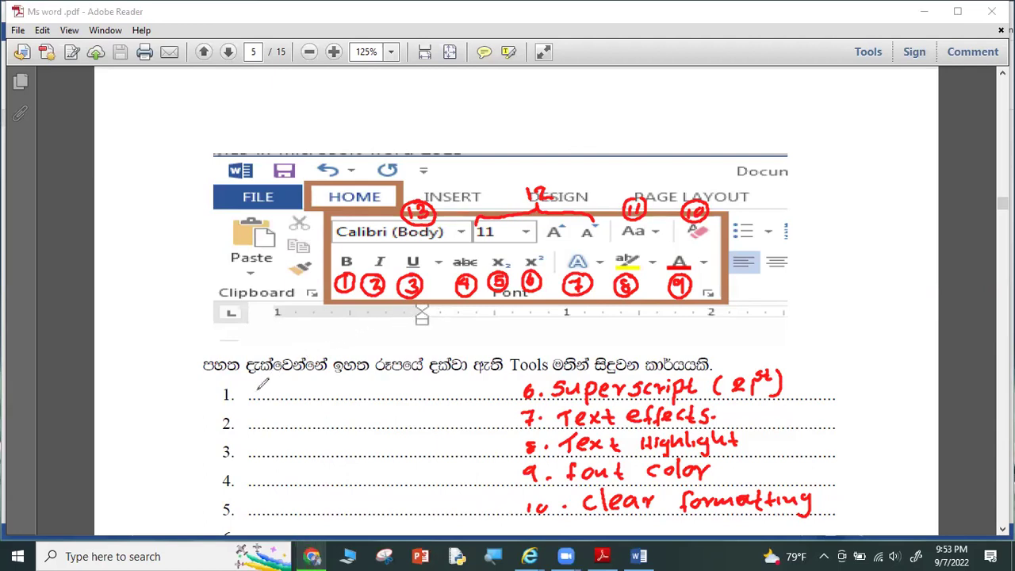
Write '11. change case' in red on answer line 1, dismissing stray context menus.
mouse_move(235, 388)
mouse_down()
mouse_move(237, 399)
mouse_move(261, 398)
mouse_move(295, 385)
mouse_up()
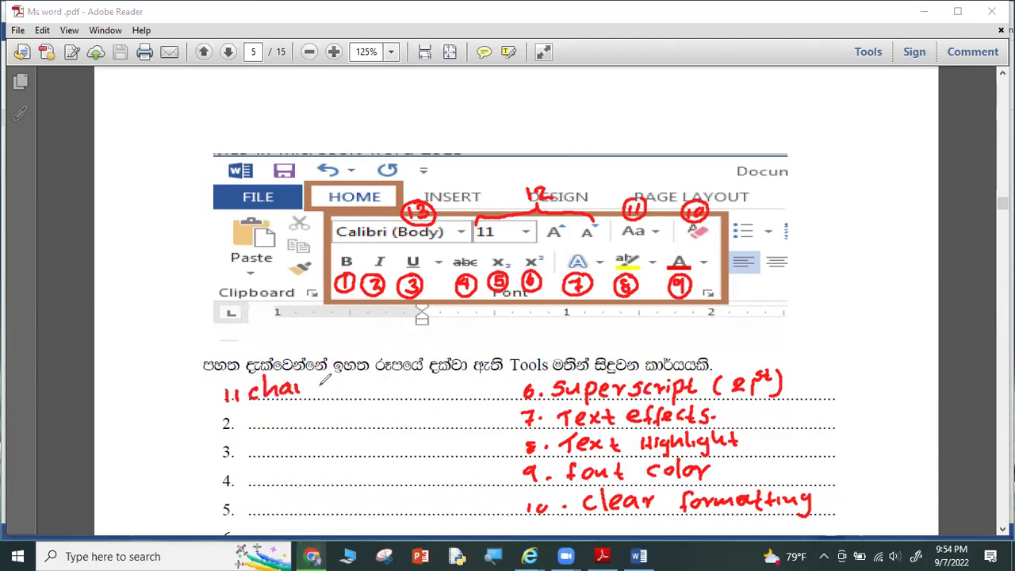
drag(300, 387, 355, 391)
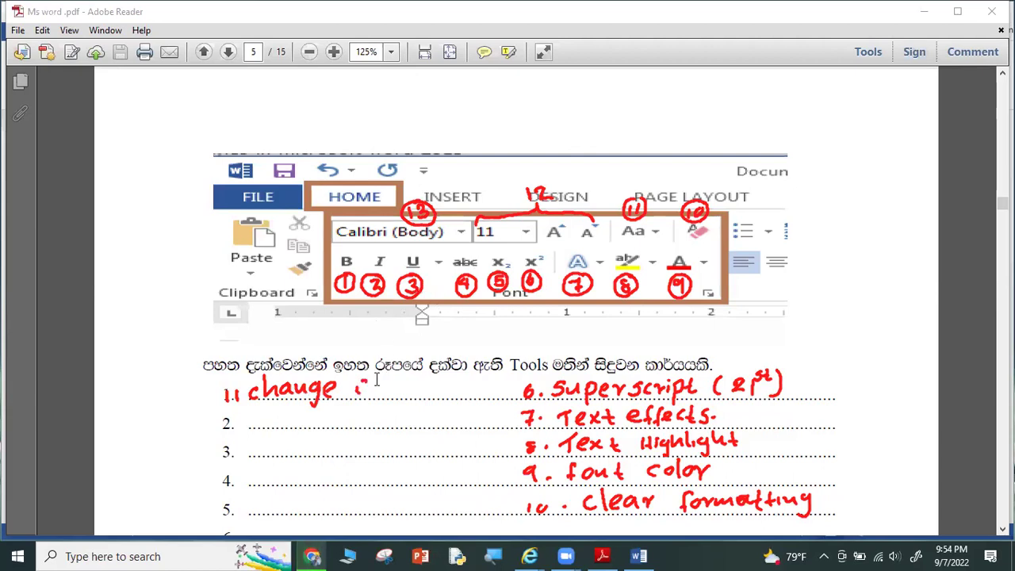
right_click(378, 387)
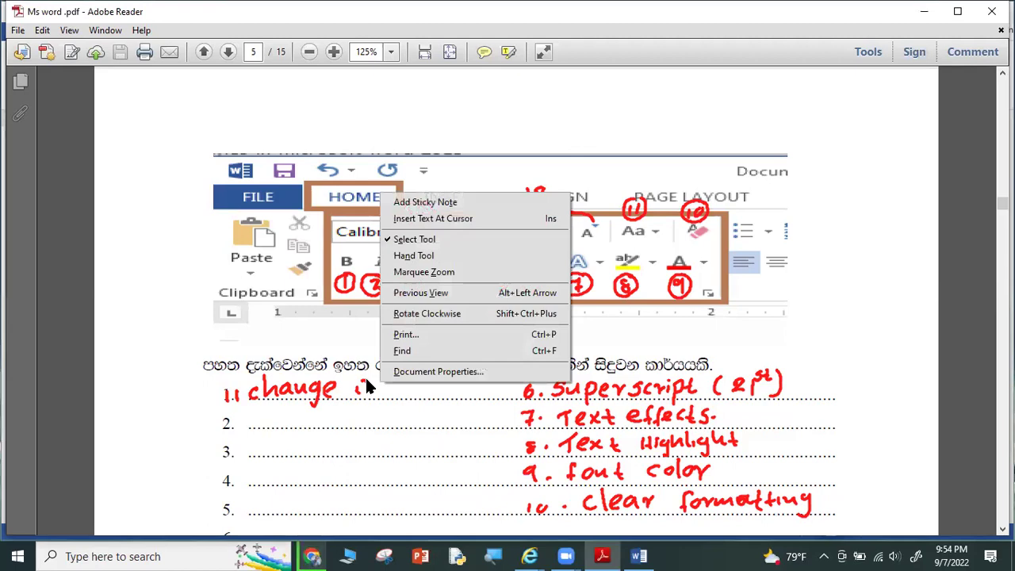
click(367, 388)
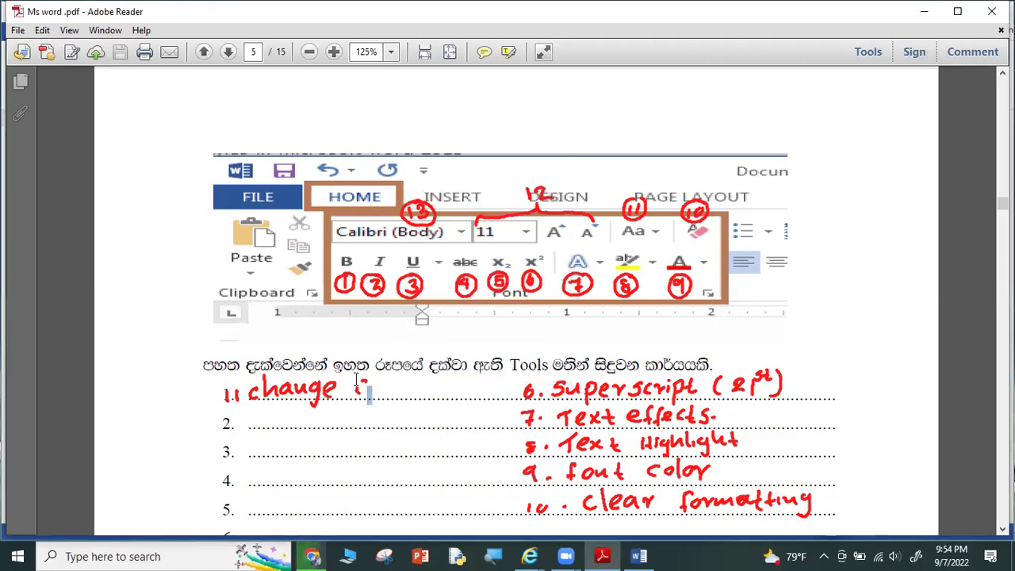
right_click(329, 393)
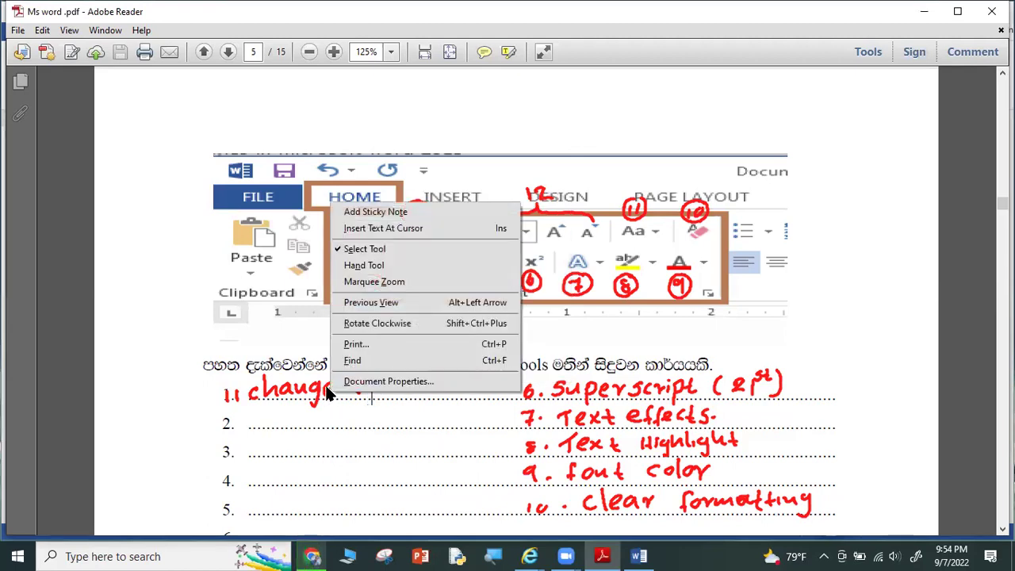
right_click(340, 407)
right_click(321, 396)
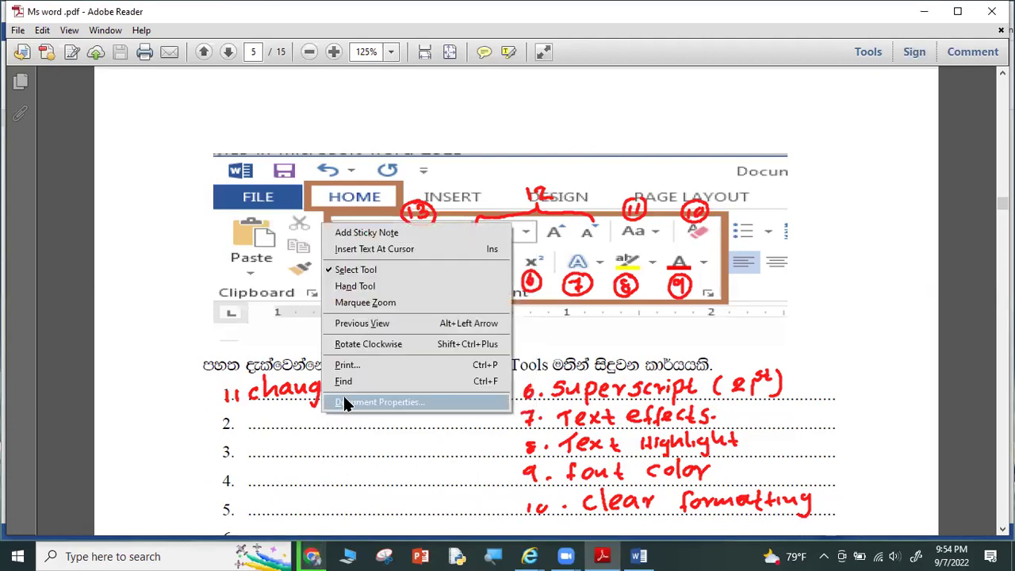
key(Escape)
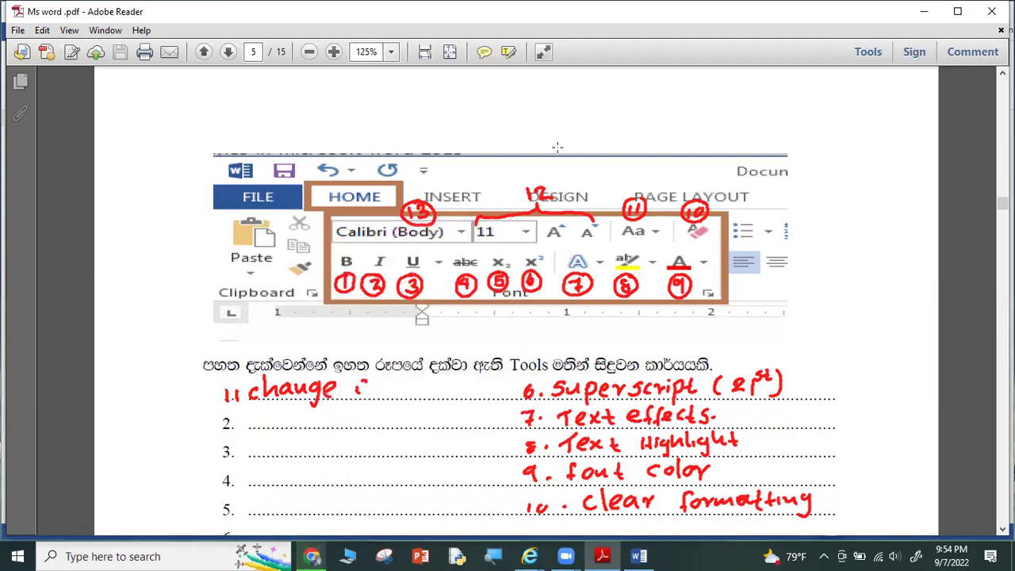
mouse_move(366, 382)
mouse_down()
mouse_move(363, 395)
mouse_move(426, 385)
mouse_up()
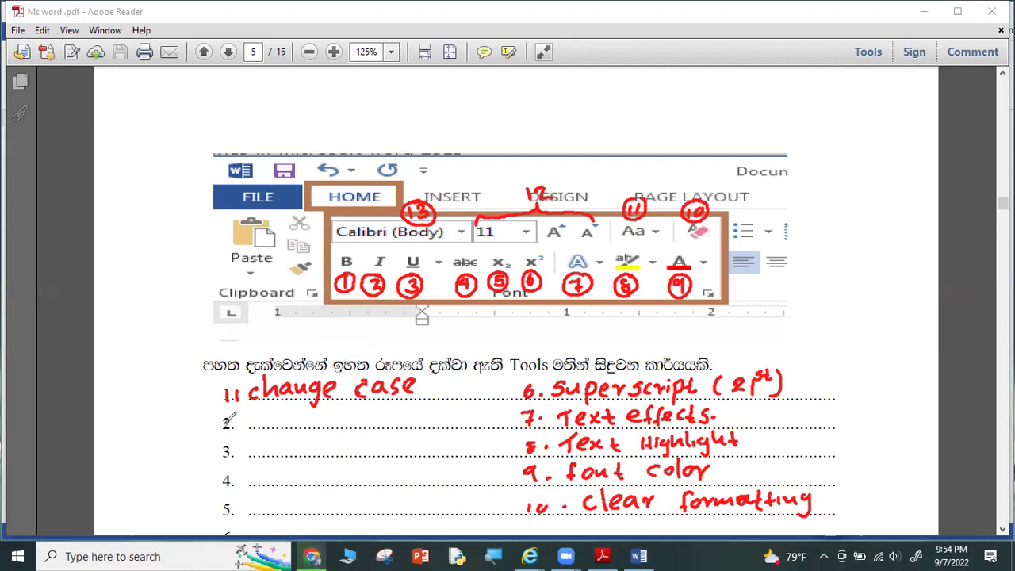
Write '12. font size' on line 2 and start renumbering line 3 as 13.
mouse_move(226, 417)
mouse_down()
mouse_move(227, 429)
mouse_move(247, 428)
mouse_up()
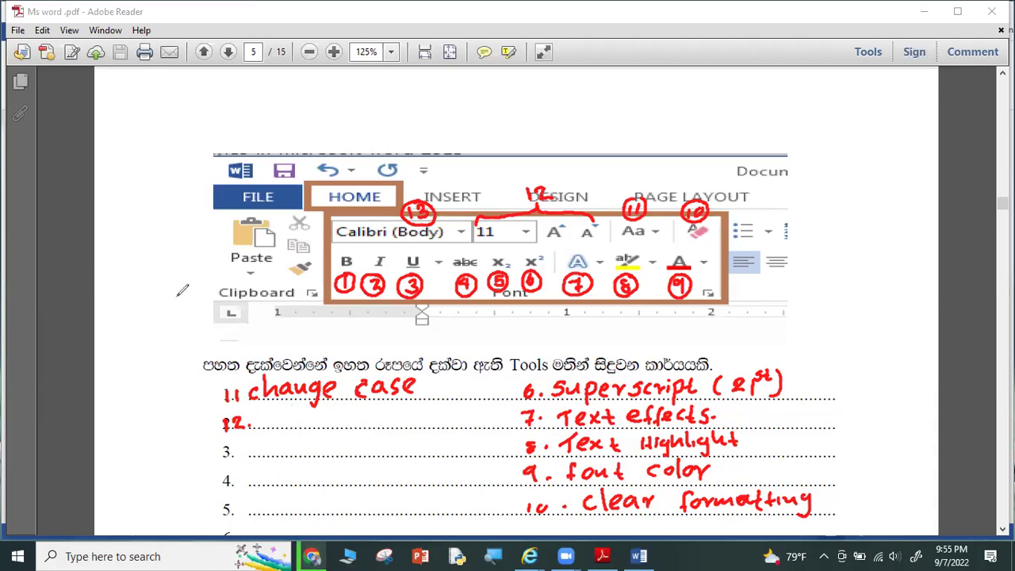
mouse_move(276, 404)
mouse_down()
mouse_move(265, 429)
mouse_move(295, 414)
mouse_move(322, 427)
mouse_move(399, 413)
mouse_up()
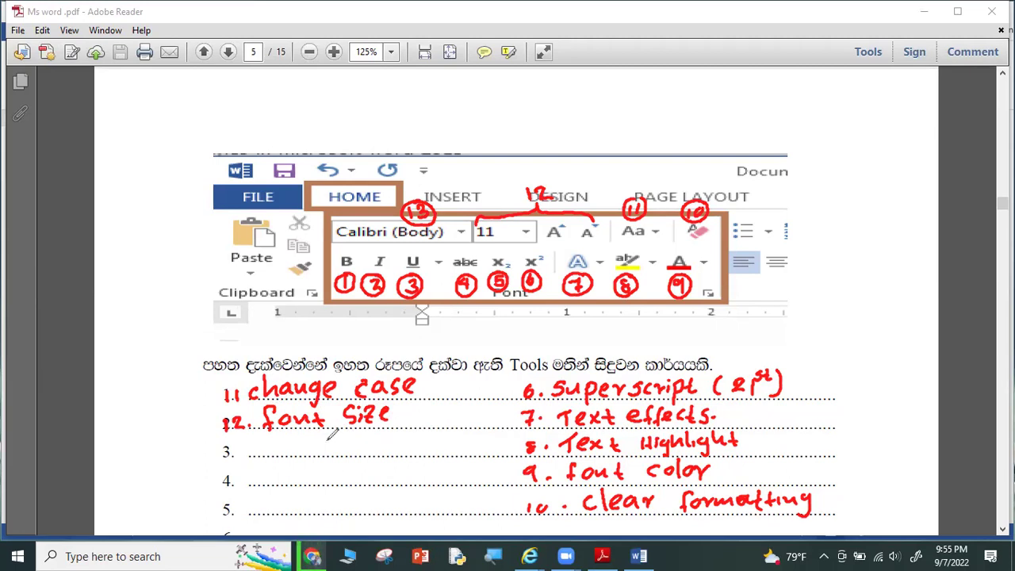
mouse_move(226, 446)
mouse_down()
mouse_move(226, 458)
mouse_move(237, 459)
mouse_up()
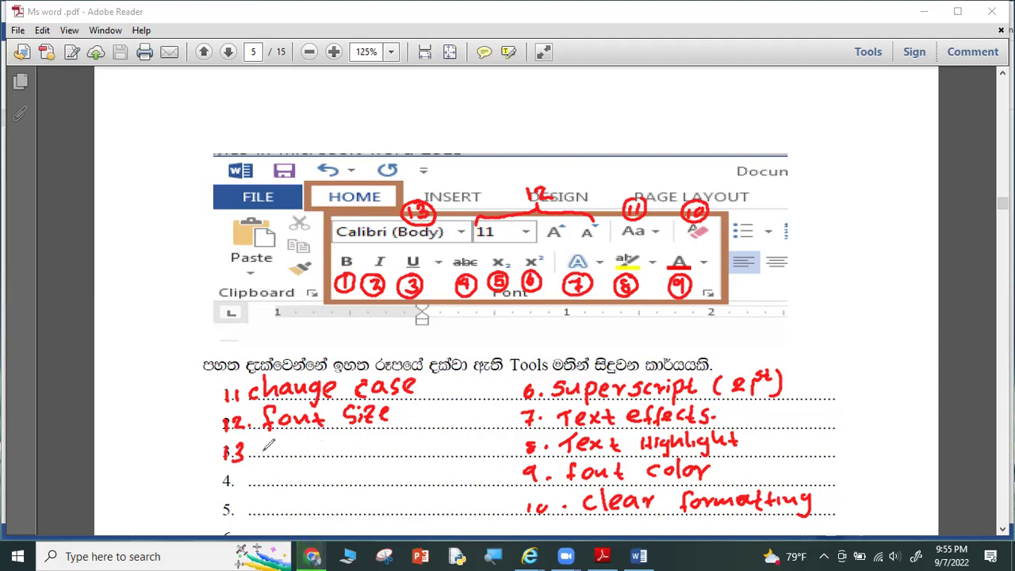
Complete line 3 to read '13. font' in red handwriting.
click(250, 454)
mouse_move(290, 433)
mouse_down()
mouse_move(283, 456)
mouse_move(295, 442)
mouse_move(336, 453)
mouse_move(349, 439)
mouse_up()
click(333, 441)
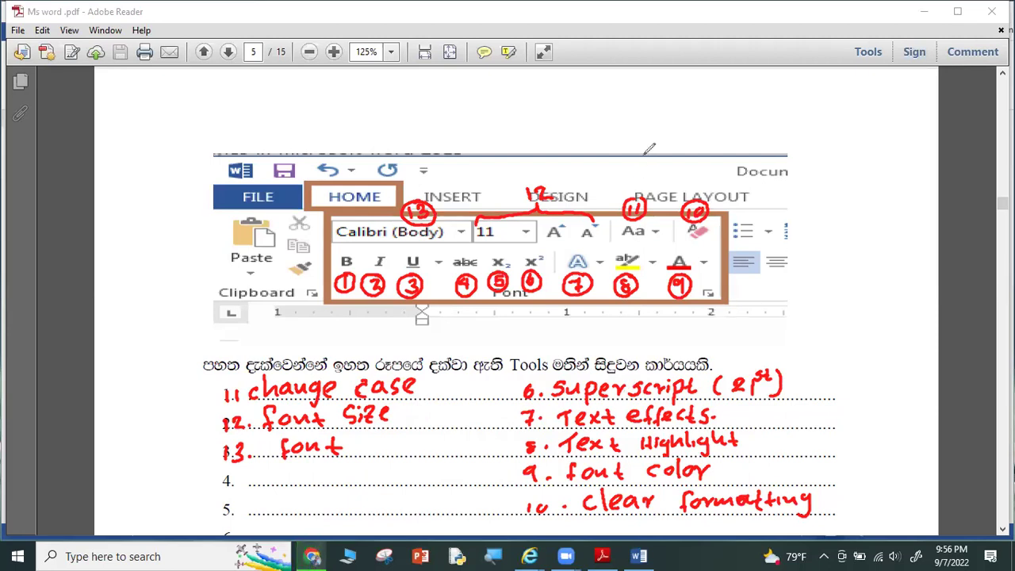
Switch to Word and delete the document's existing text.
key(Escape)
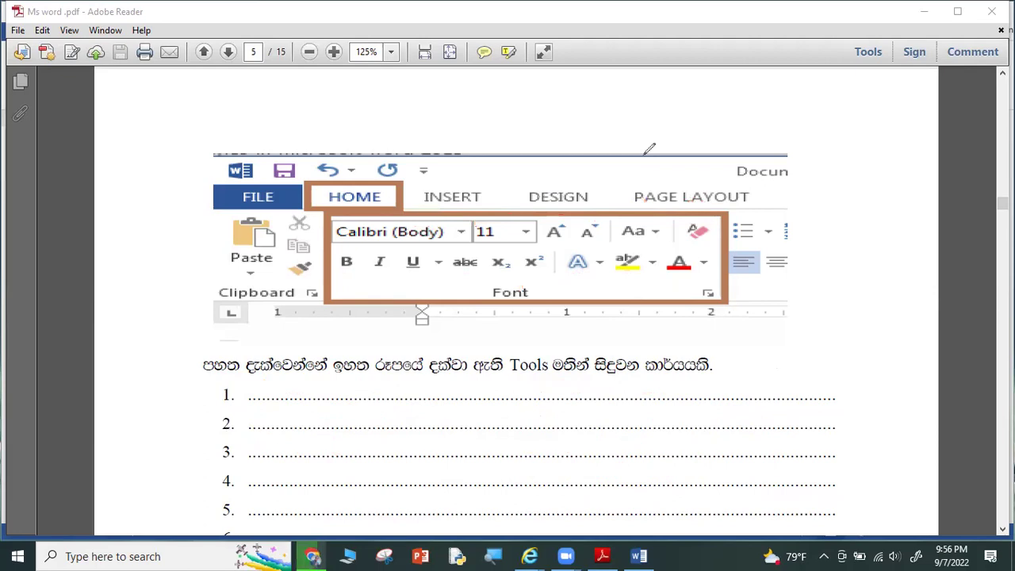
click(639, 556)
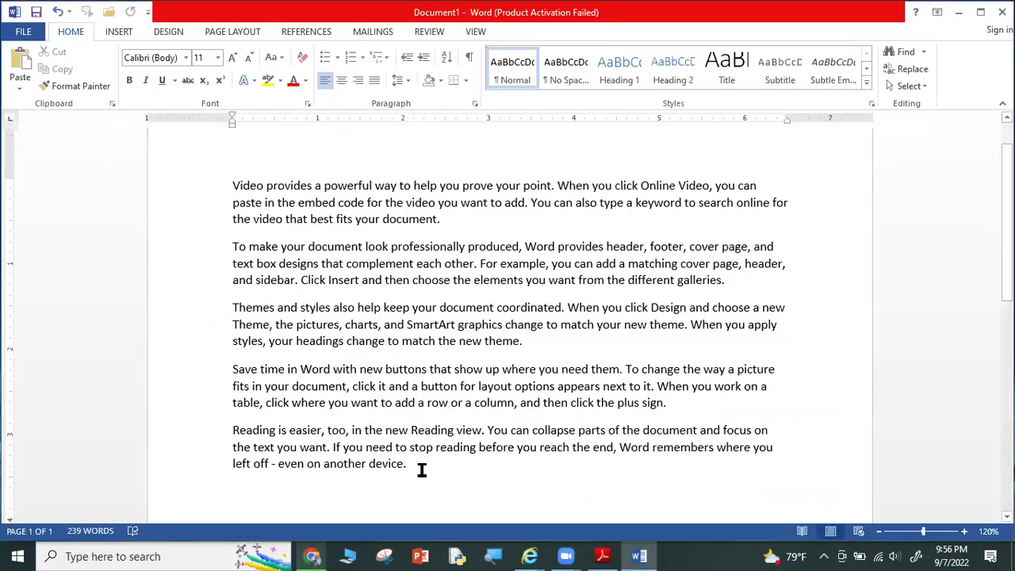
shift+click(229, 194)
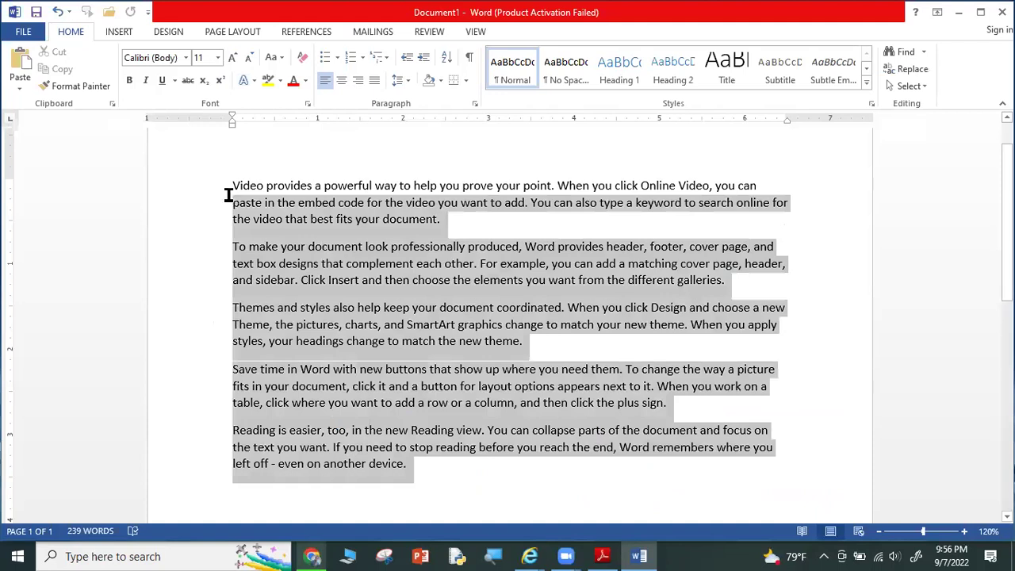
key(Delete)
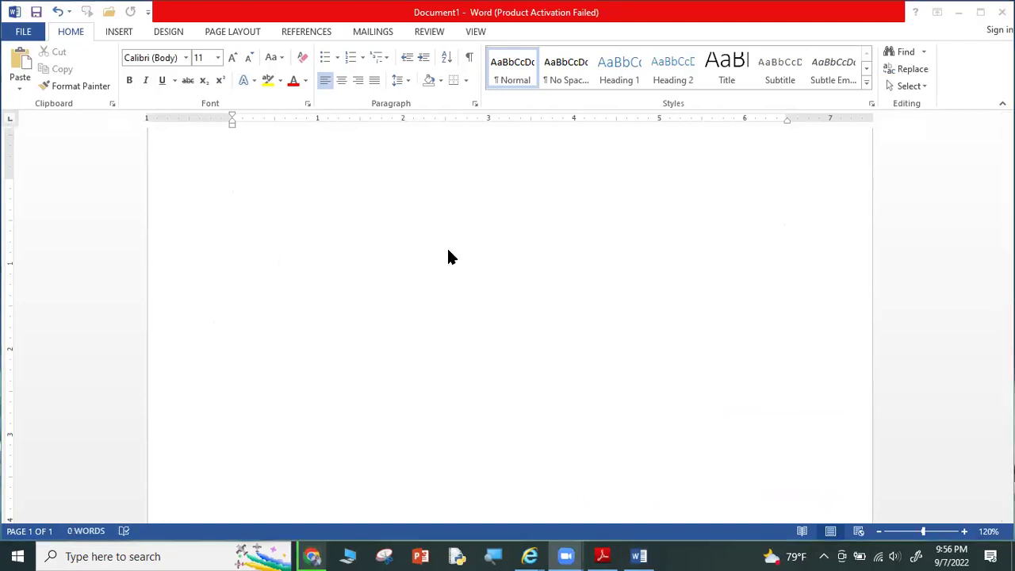
Set the font size to 14 and generate sample paragraphs with =rand().
click(298, 199)
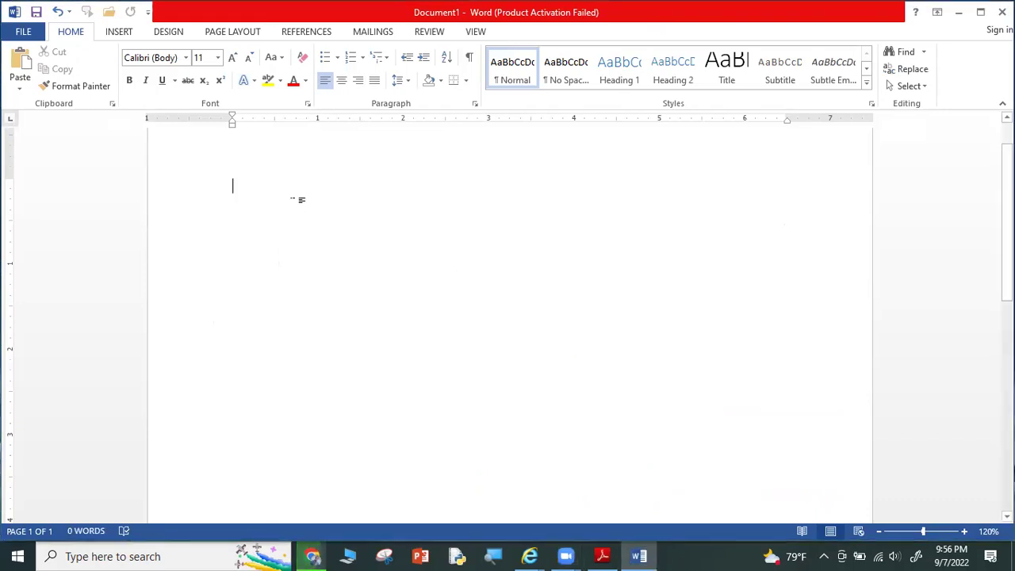
click(218, 57)
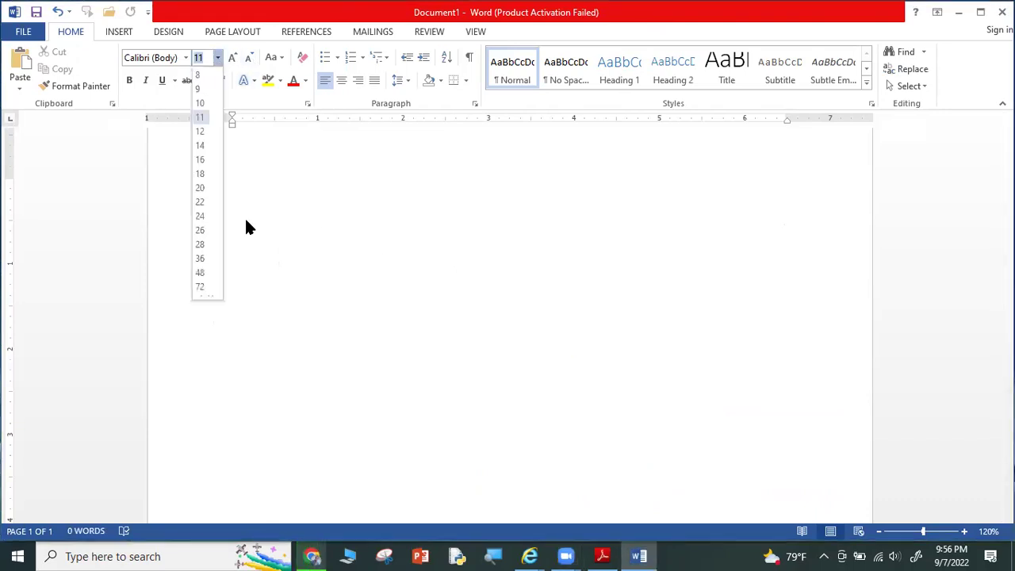
click(200, 146)
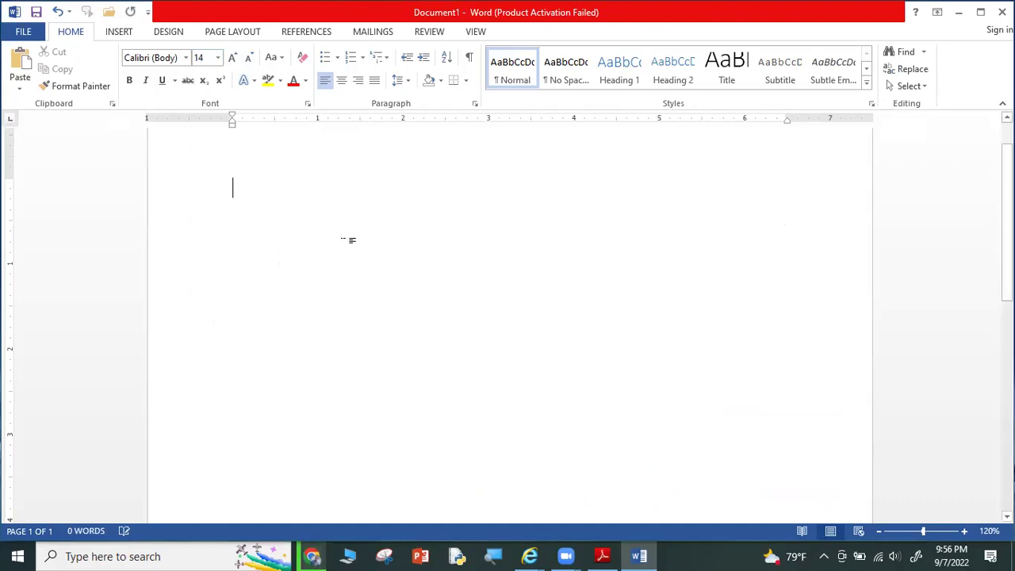
text(=rand())
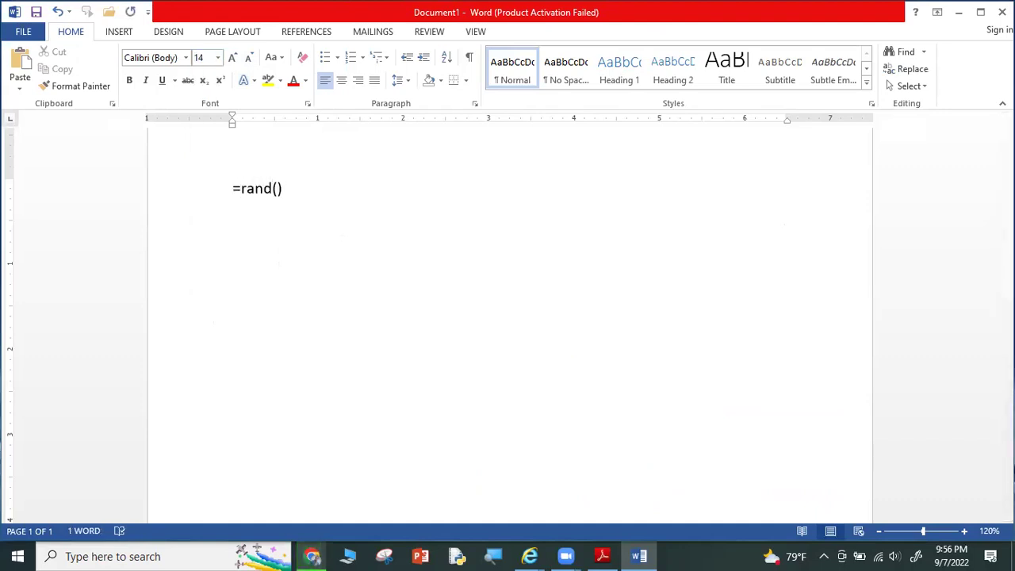
key(Return)
Make the word 'provides' in the first paragraph bold.
scroll(440, 294, up, 2)
scroll(439, 294, up, 1)
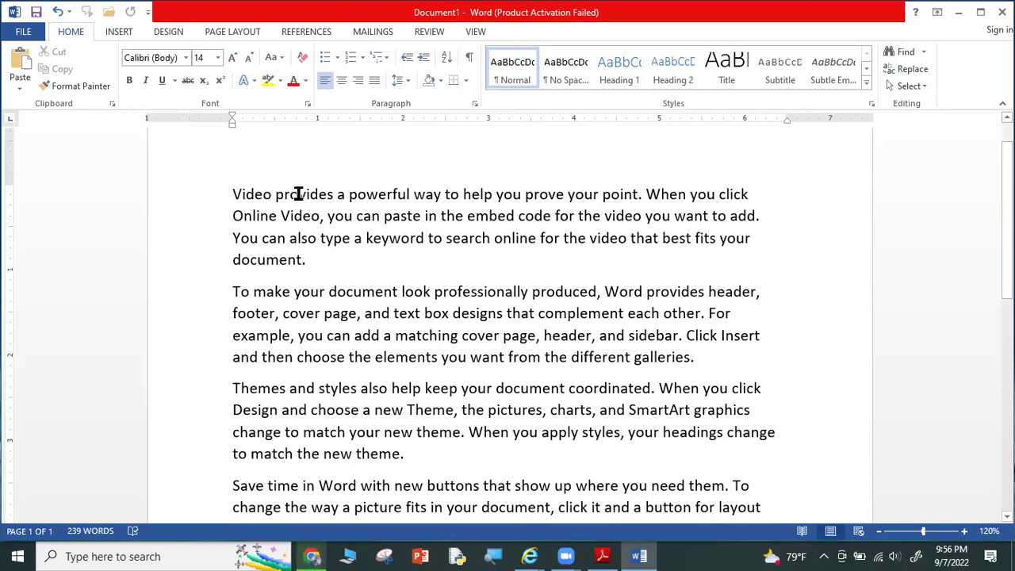
double_click(297, 194)
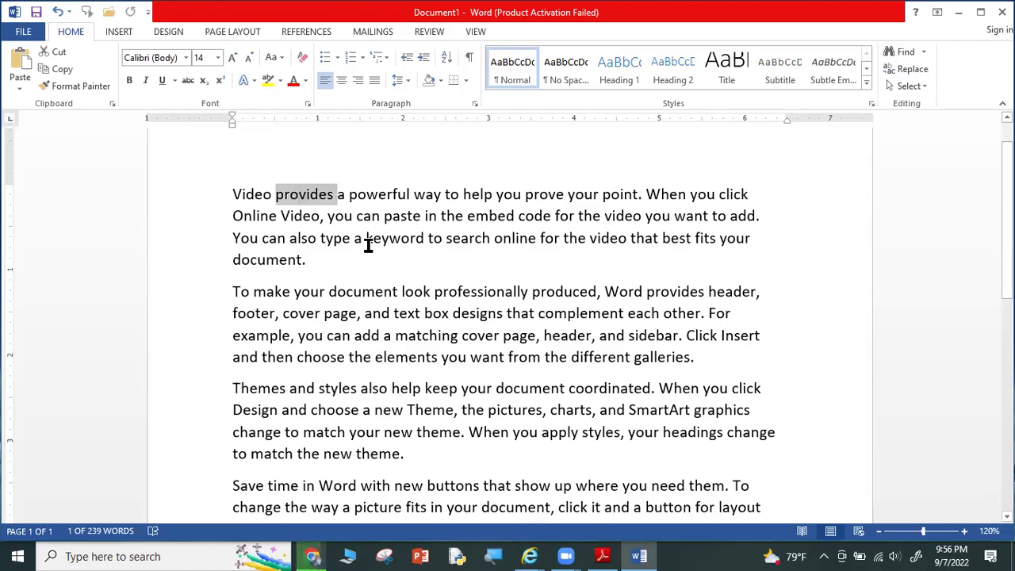
click(130, 81)
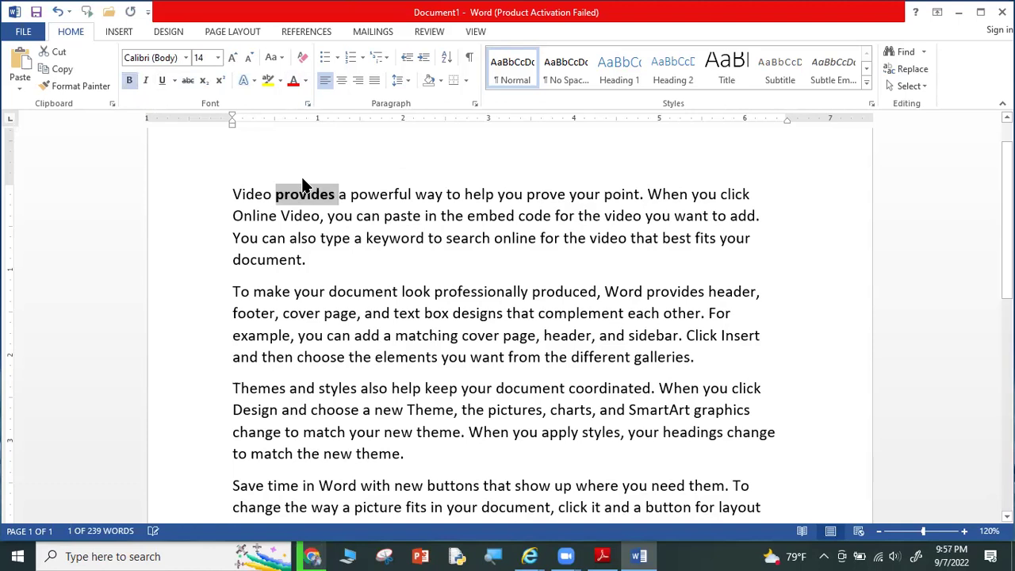
click(307, 238)
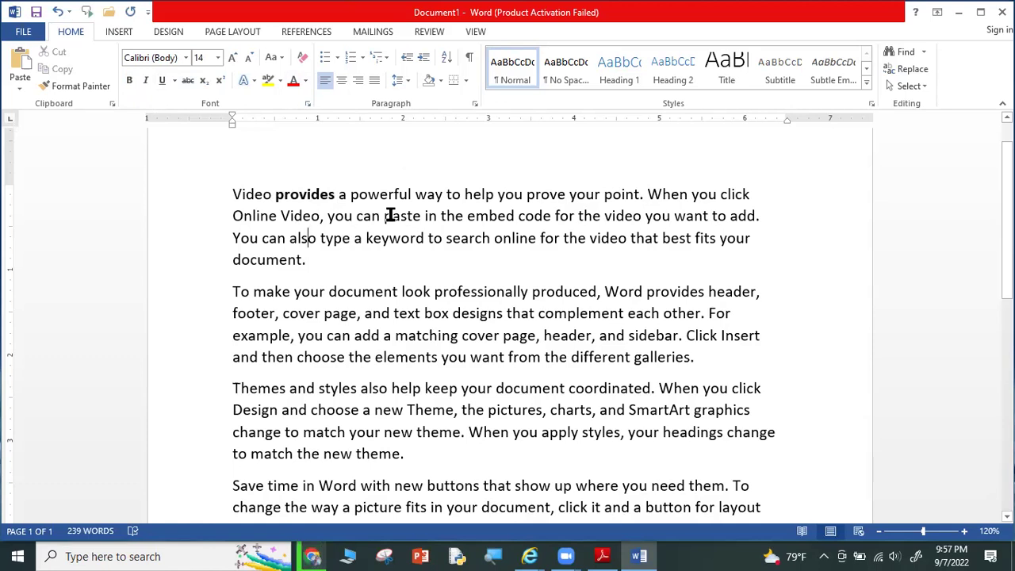
Make the word 'keyword' italic, with Ctrl+U also pressed on it.
double_click(403, 237)
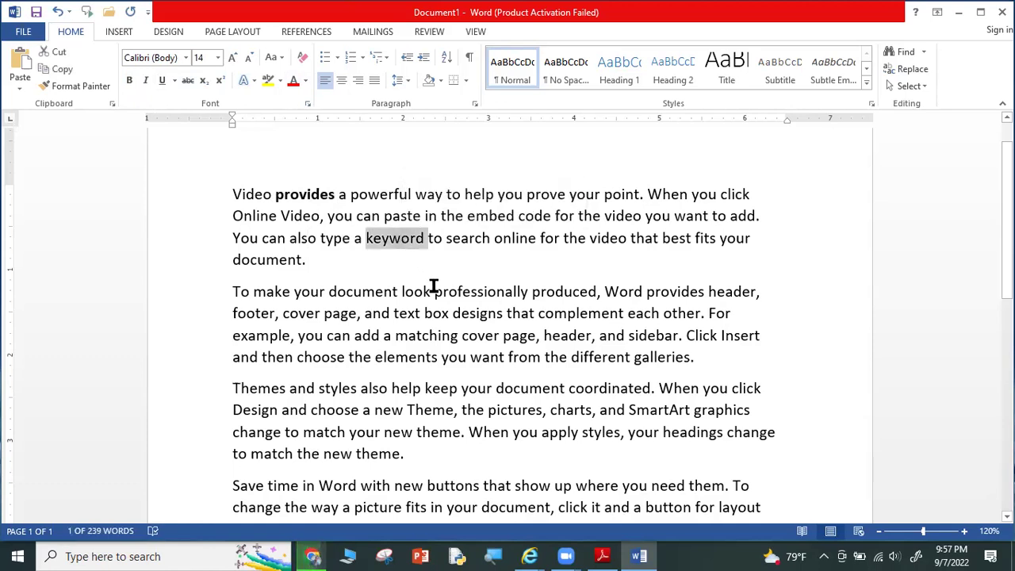
key(ctrl+u)
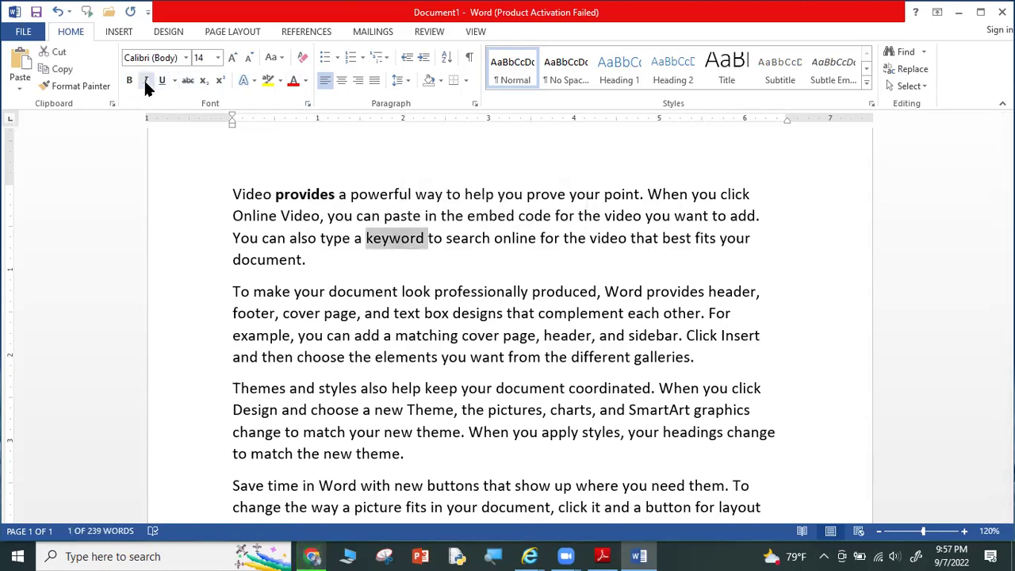
click(147, 81)
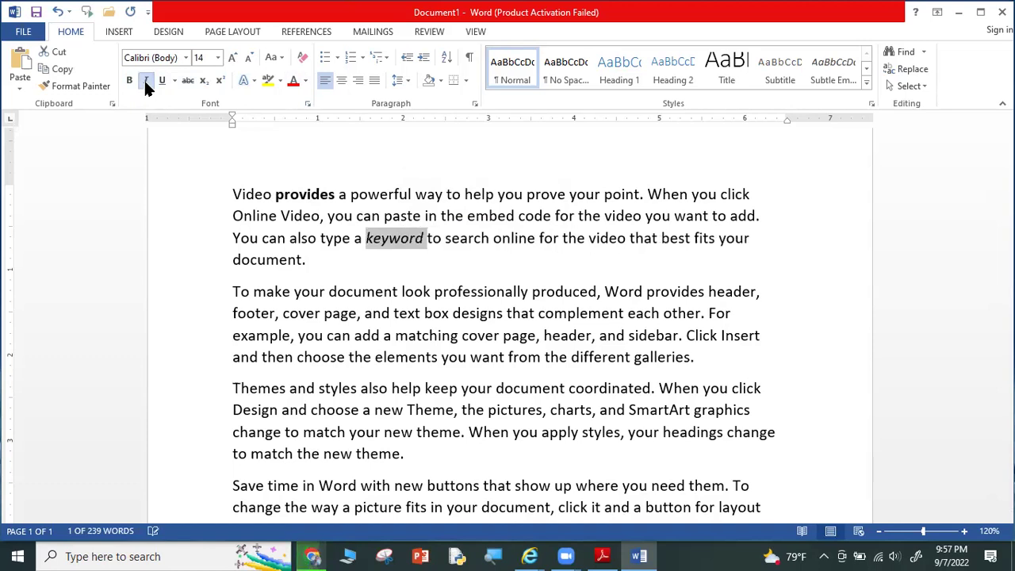
click(323, 257)
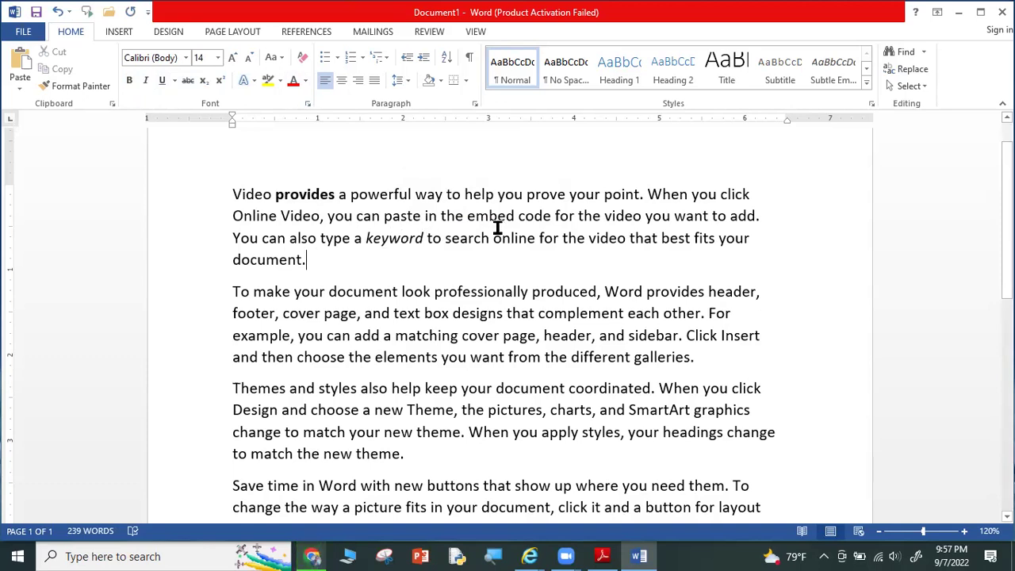
Underline 'you can paste in the embed code for the video you want to add.' in colour.
drag(760, 216, 326, 213)
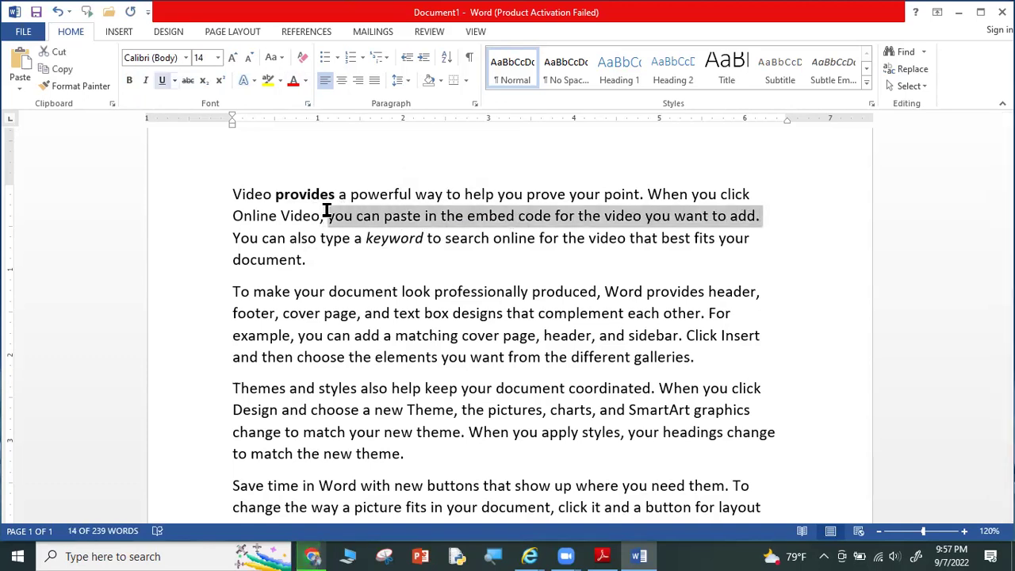
click(162, 81)
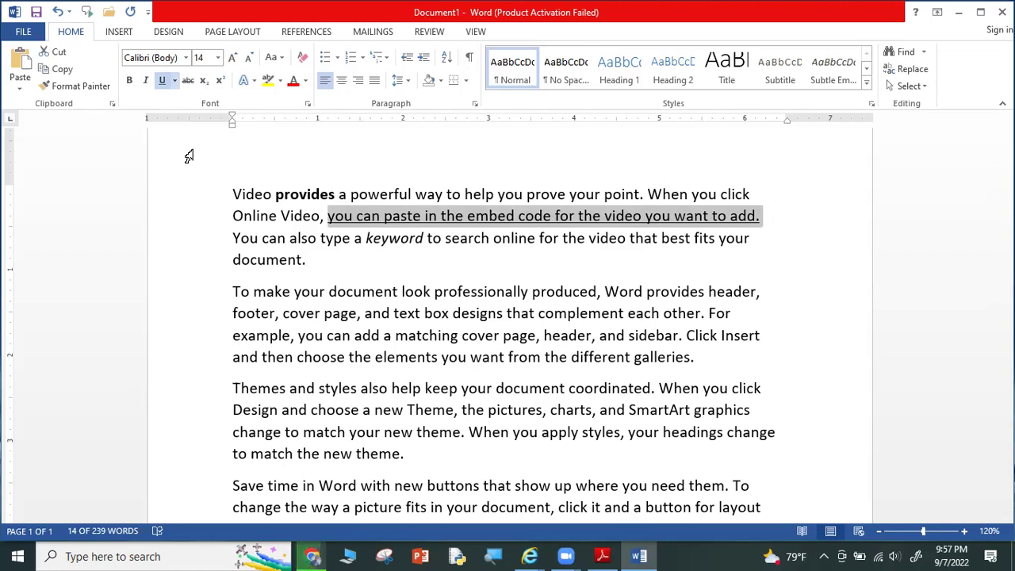
click(175, 80)
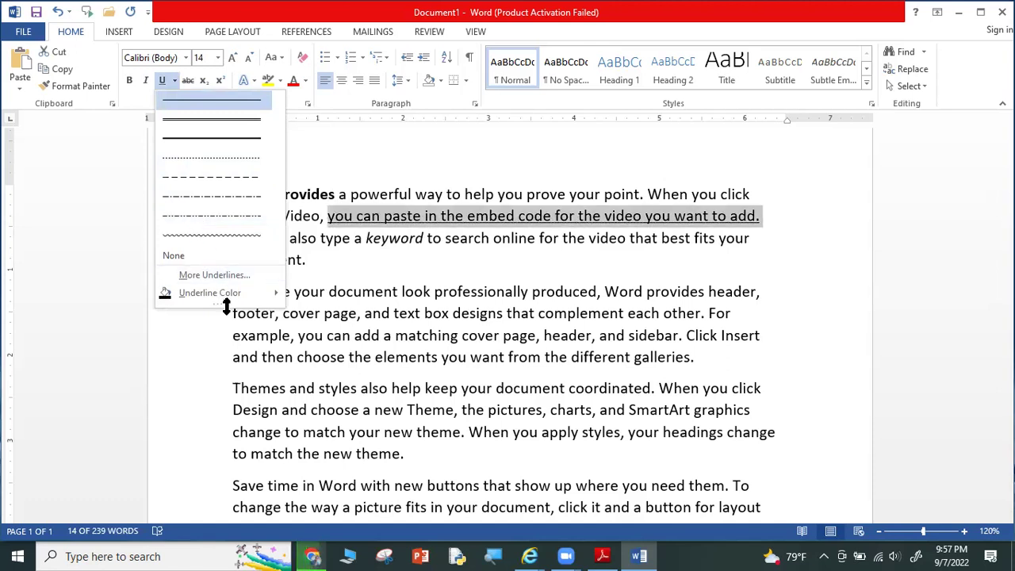
mouse_move(237, 292)
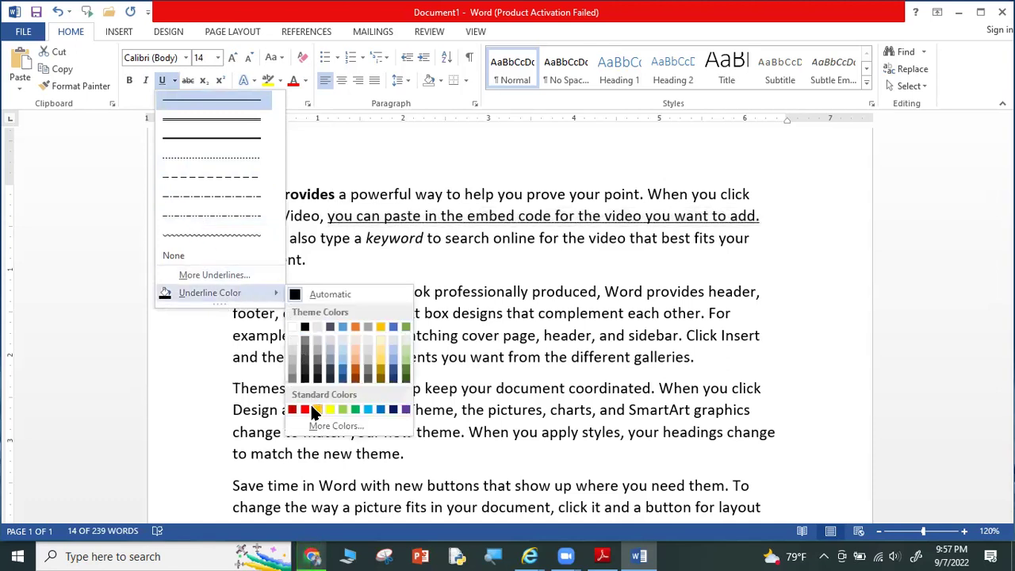
click(366, 408)
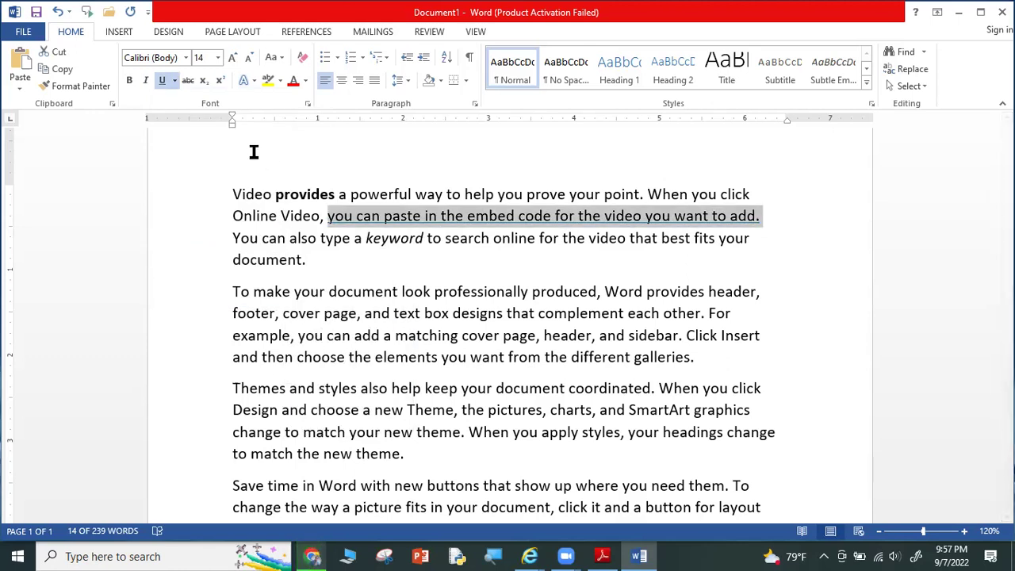
Select 'your document', then 'cover page, and text' in the second paragraph.
click(373, 272)
drag(398, 293, 295, 293)
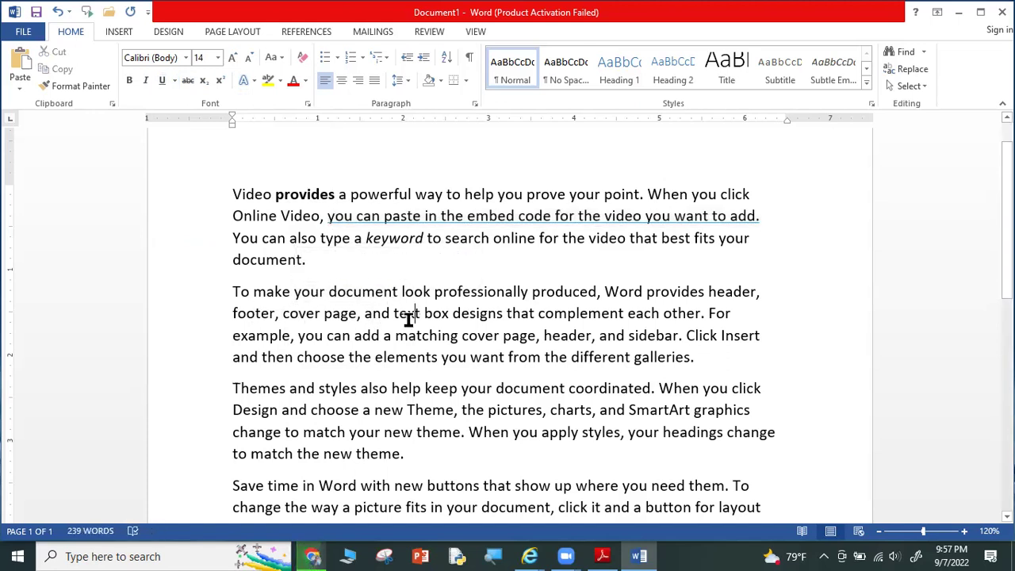
drag(410, 318, 301, 318)
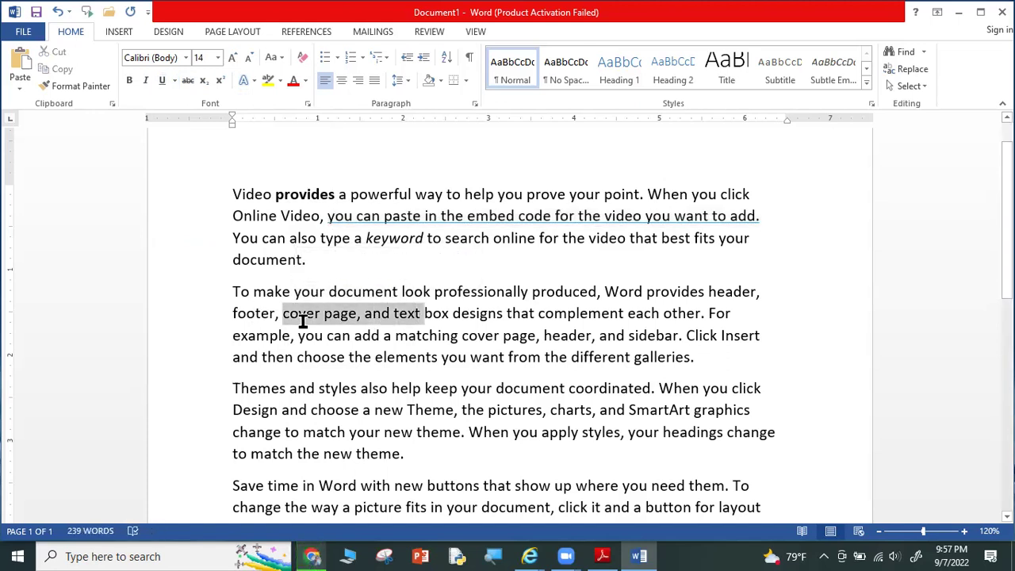
Turn the whole 'To make your document look' paragraph red.
double_click(343, 291)
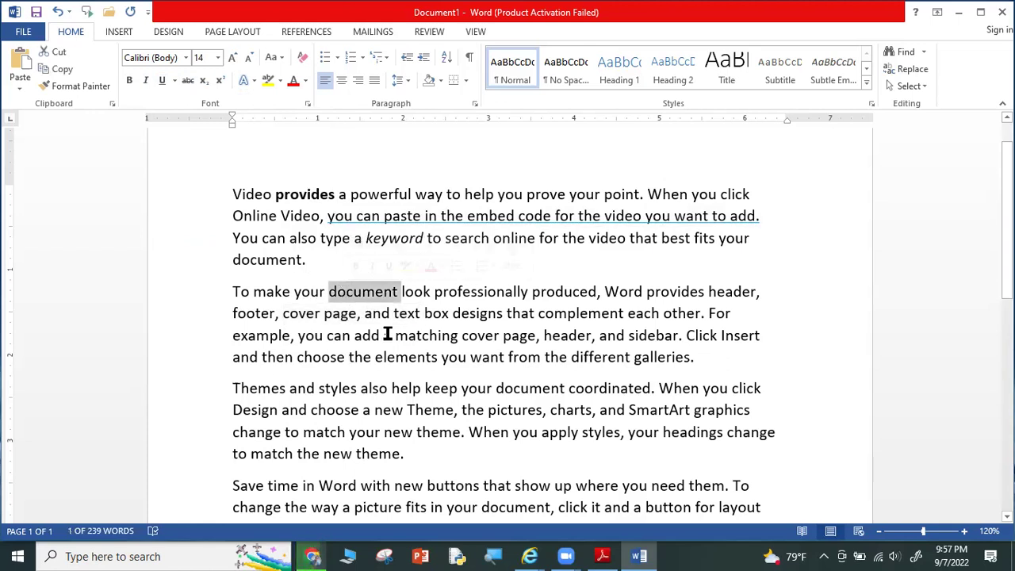
click(358, 334)
double_click(356, 292)
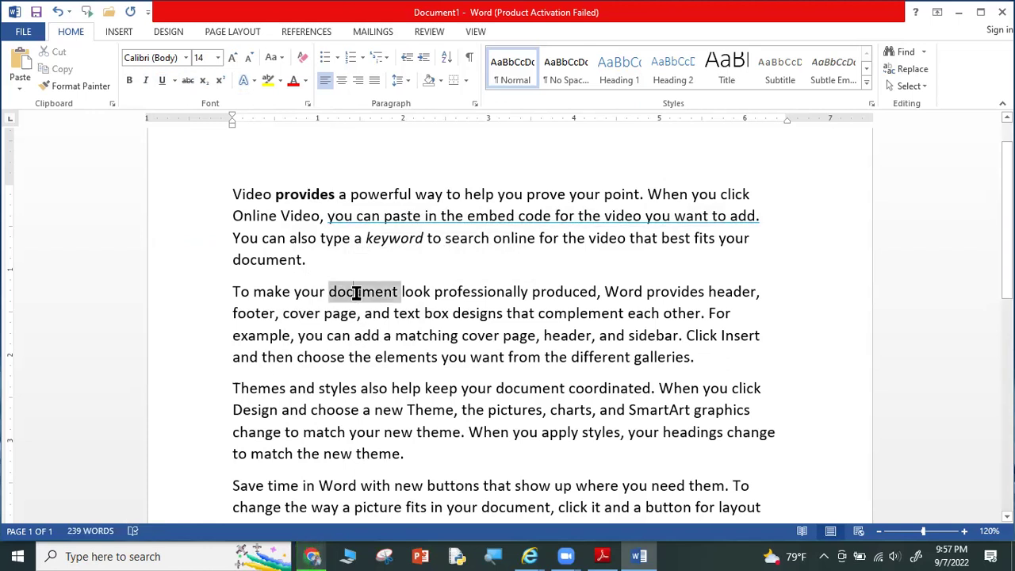
triple_click(356, 292)
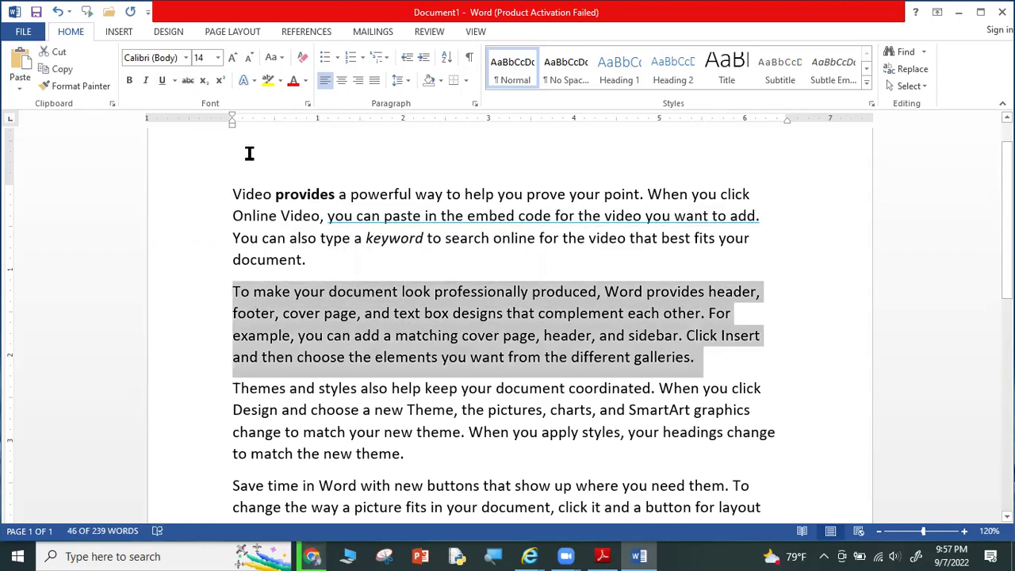
click(305, 80)
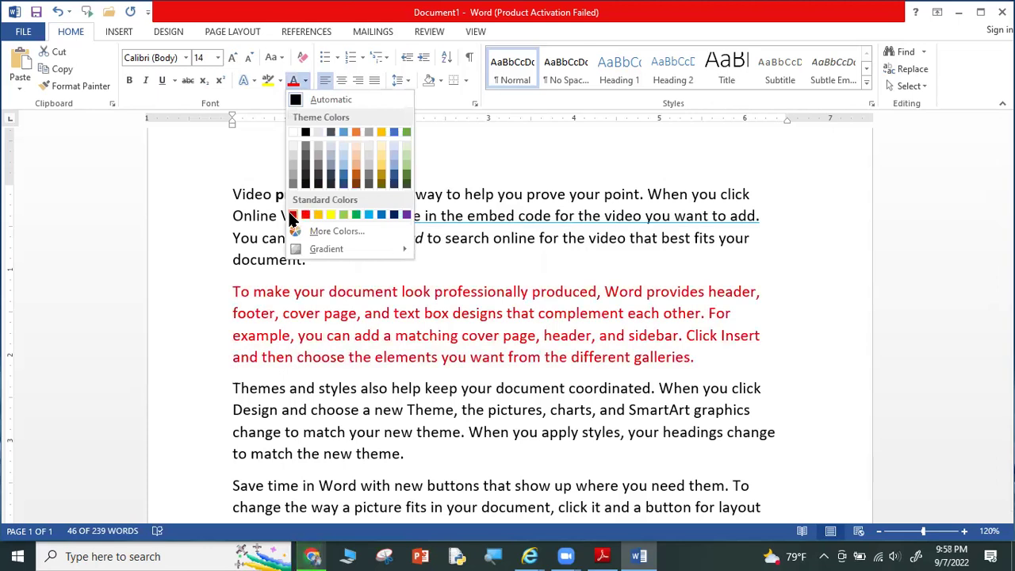
click(293, 215)
click(374, 265)
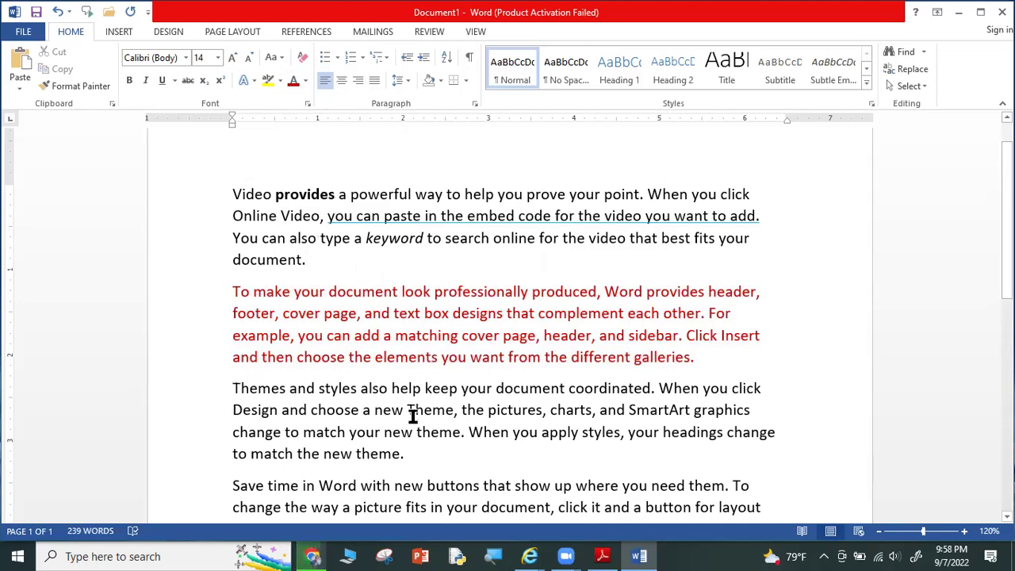
Select third-paragraph text from 'styles' to 'theme', then deselect it and scroll down.
drag(465, 432, 359, 412)
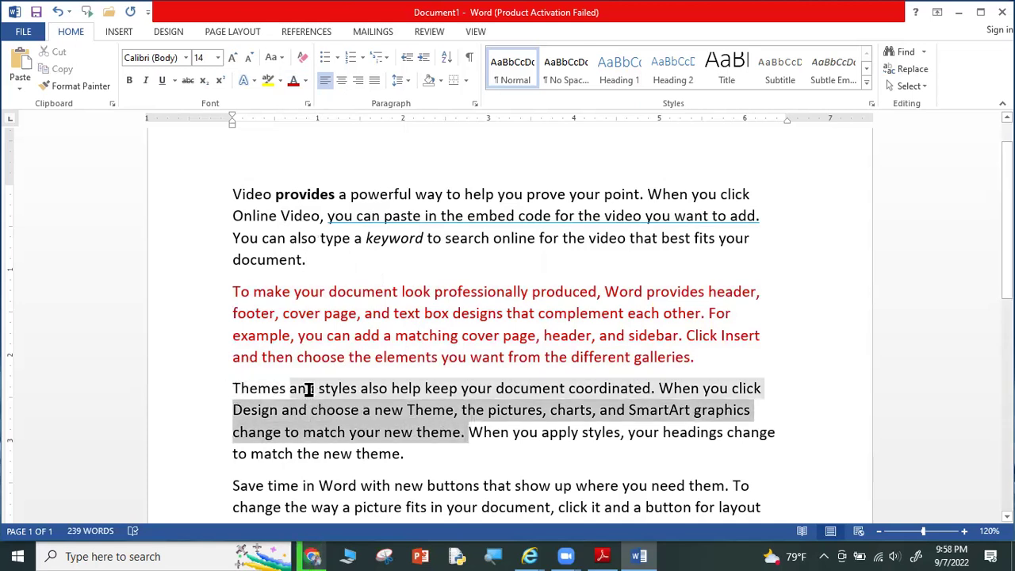
drag(359, 412, 319, 387)
click(480, 455)
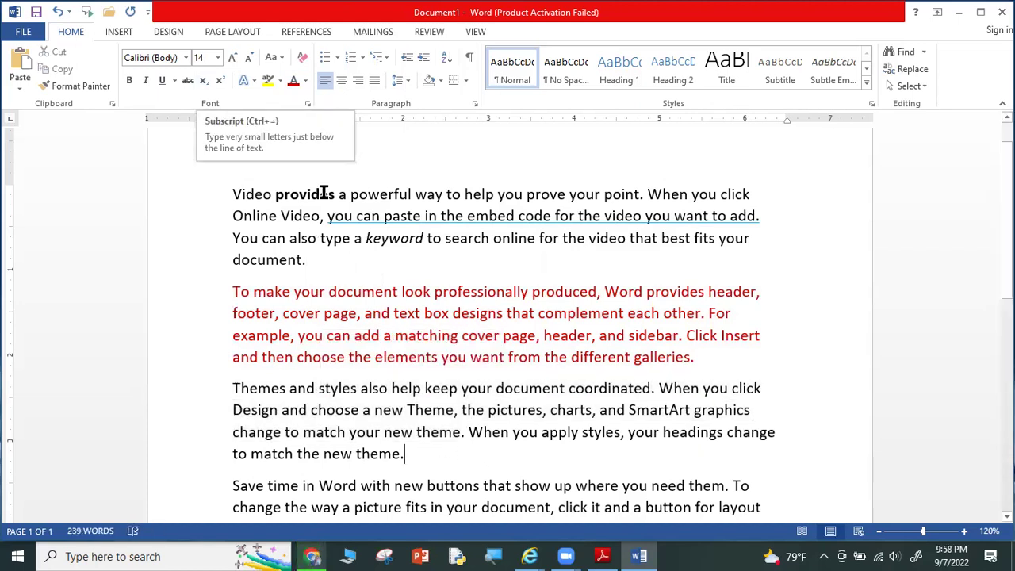
scroll(329, 231, down, 1)
scroll(453, 344, down, 2)
scroll(640, 309, down, 3)
Add a new last line reading CO₂ with the 2 subscripted.
click(764, 258)
key(Return)
key(Return)
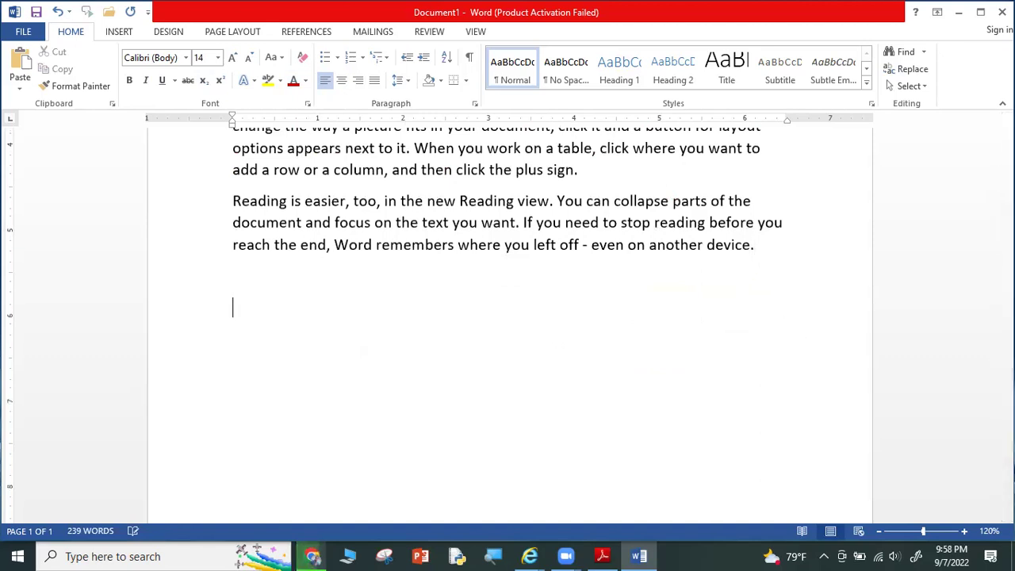
text(x)
text(CO)
text(2)
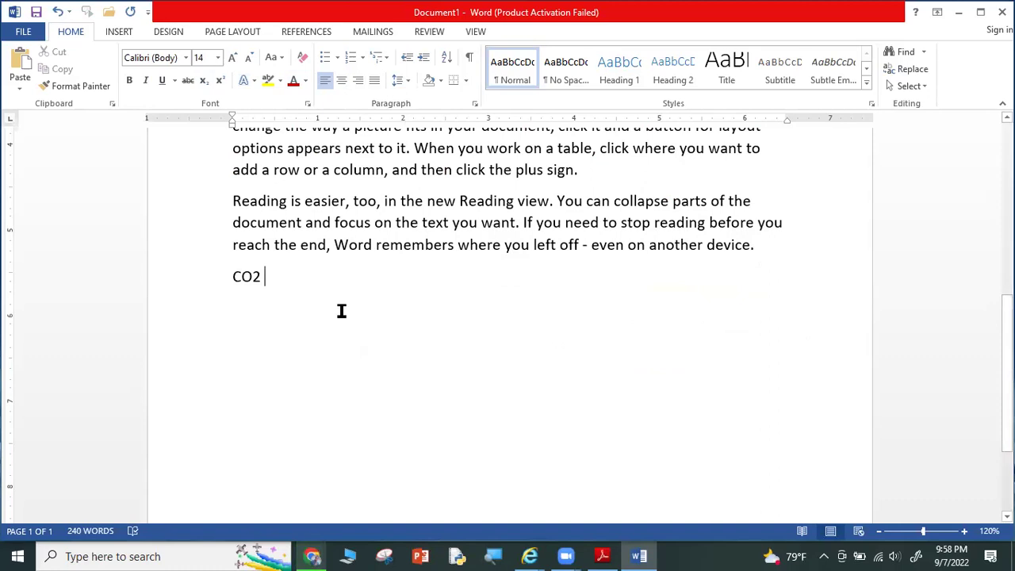
drag(262, 277, 253, 277)
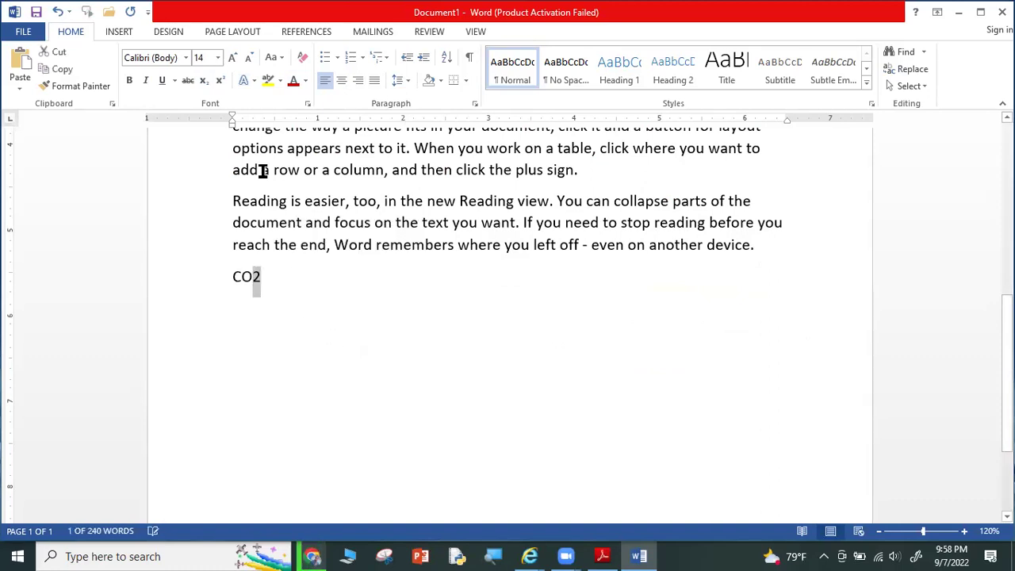
key(ctrl+equal)
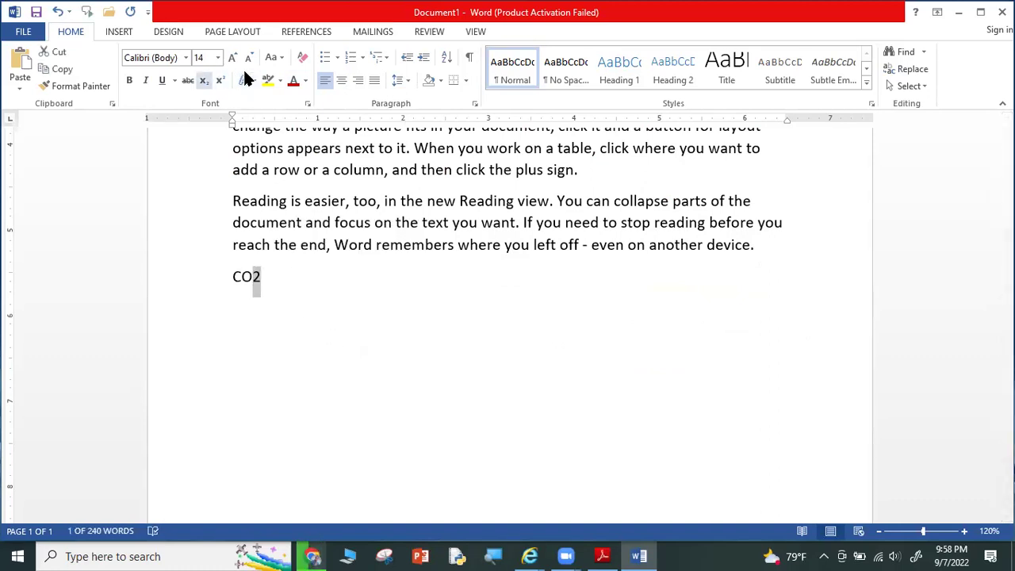
Type '20th 21st' on a new line below CO₂.
click(303, 293)
key(Return)
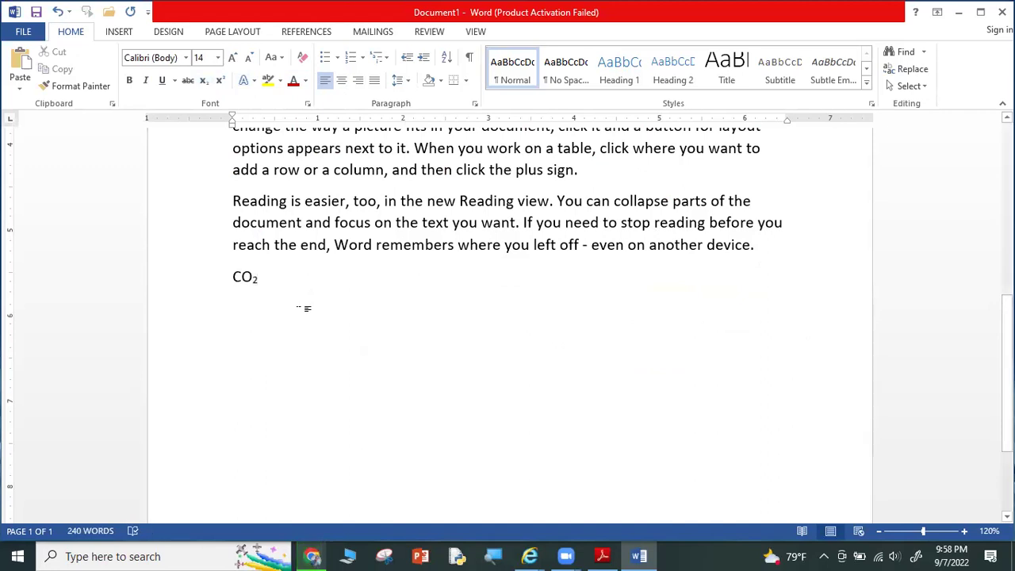
text(20)
key(BackSpace)
key(BackSpace)
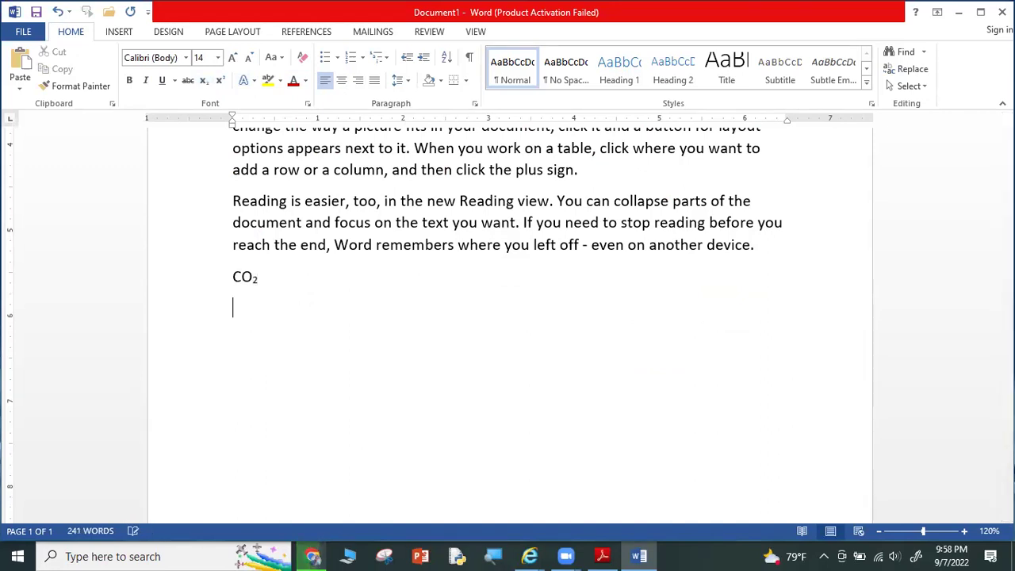
text(20th )
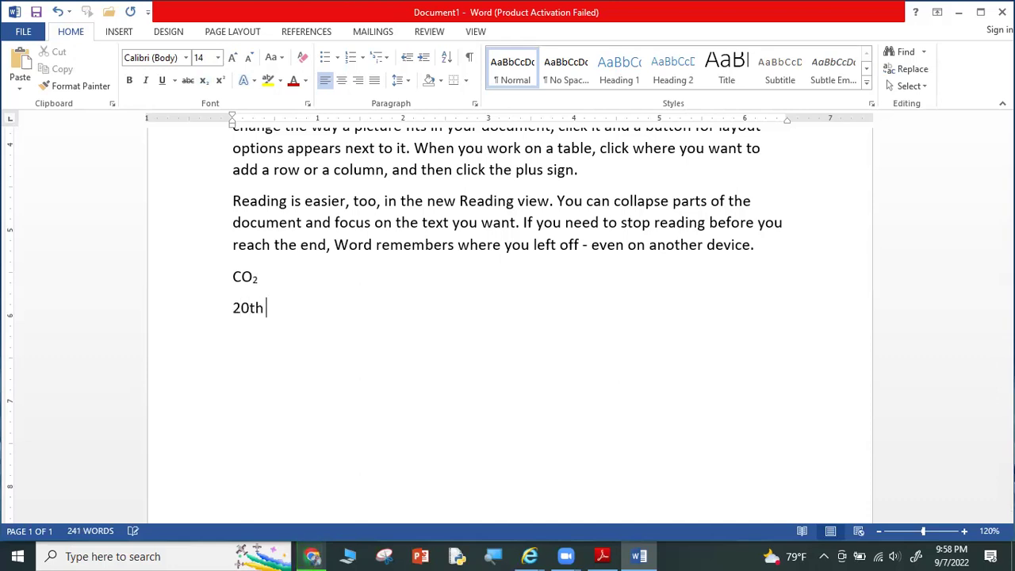
text(21st)
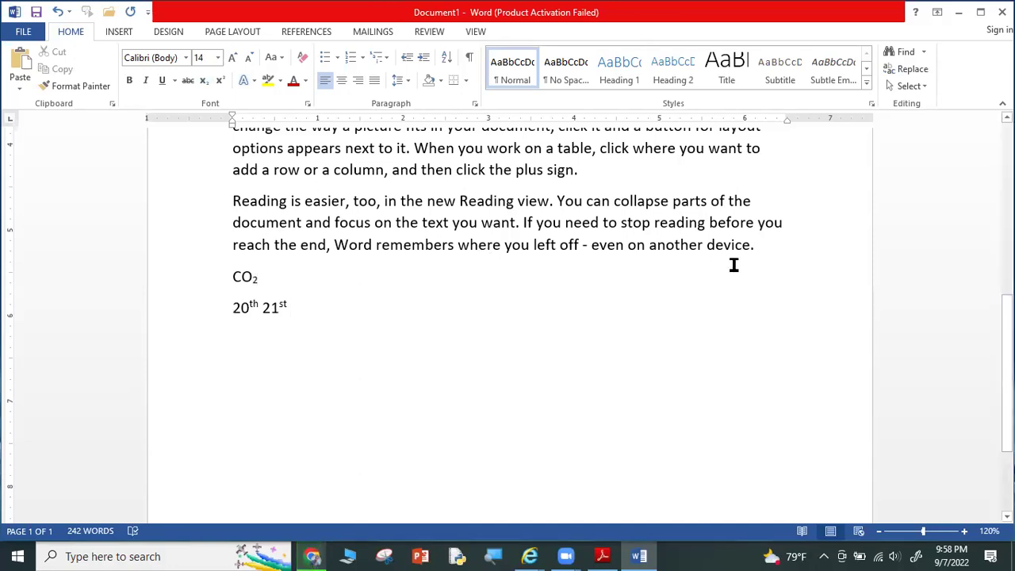
Colour the 'Reading is easier' paragraph olive green.
drag(749, 246, 236, 204)
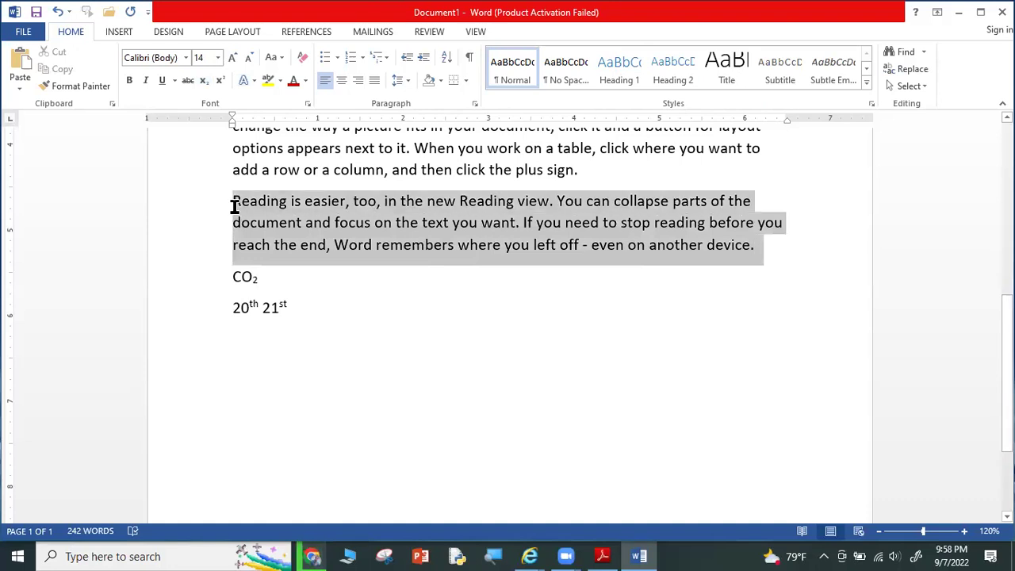
click(306, 80)
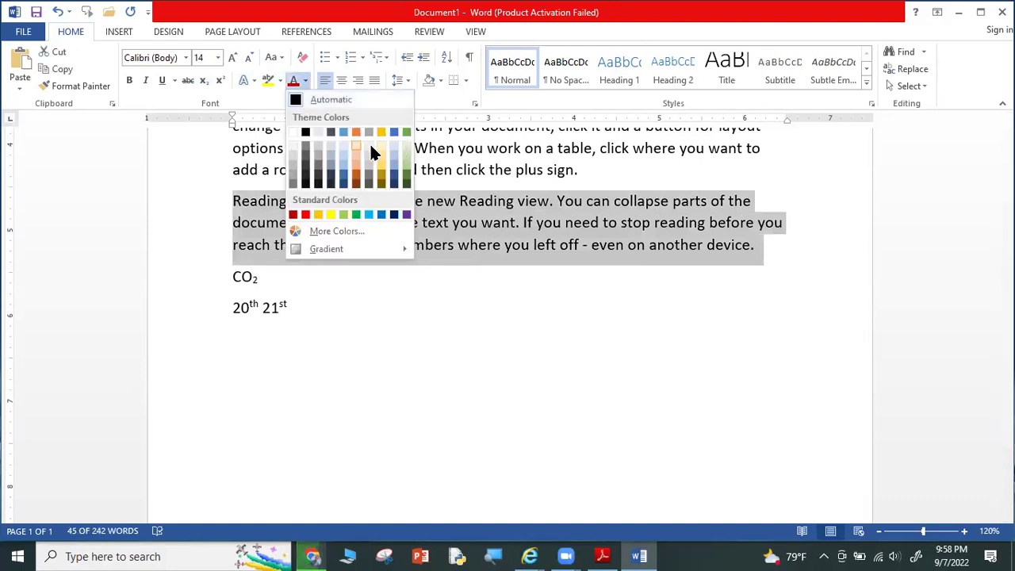
click(406, 180)
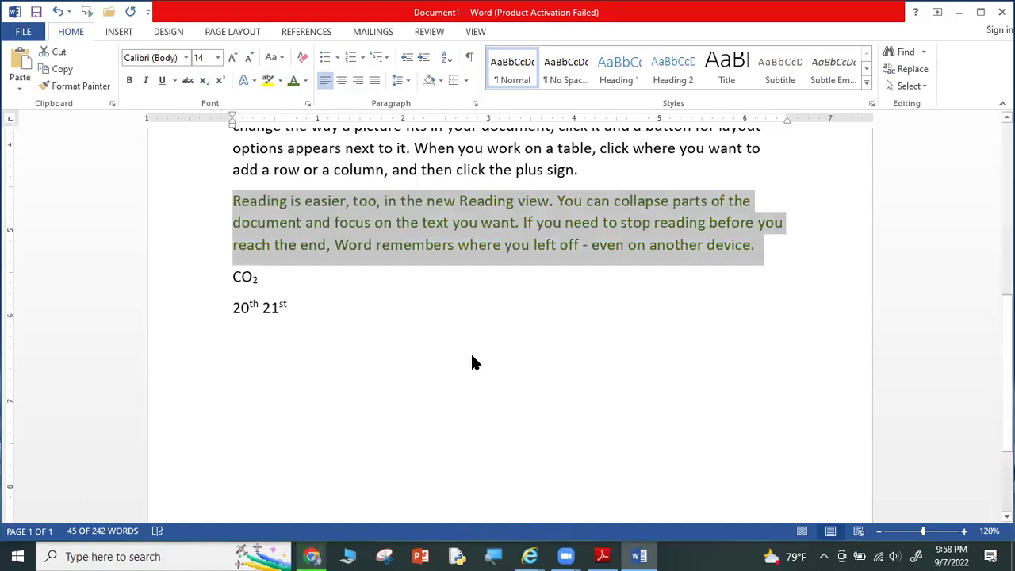
Highlight 'change the way a picture fits in your document' in magenta, then undo and redo it.
scroll(471, 363, up, 2)
scroll(476, 340, up, 2)
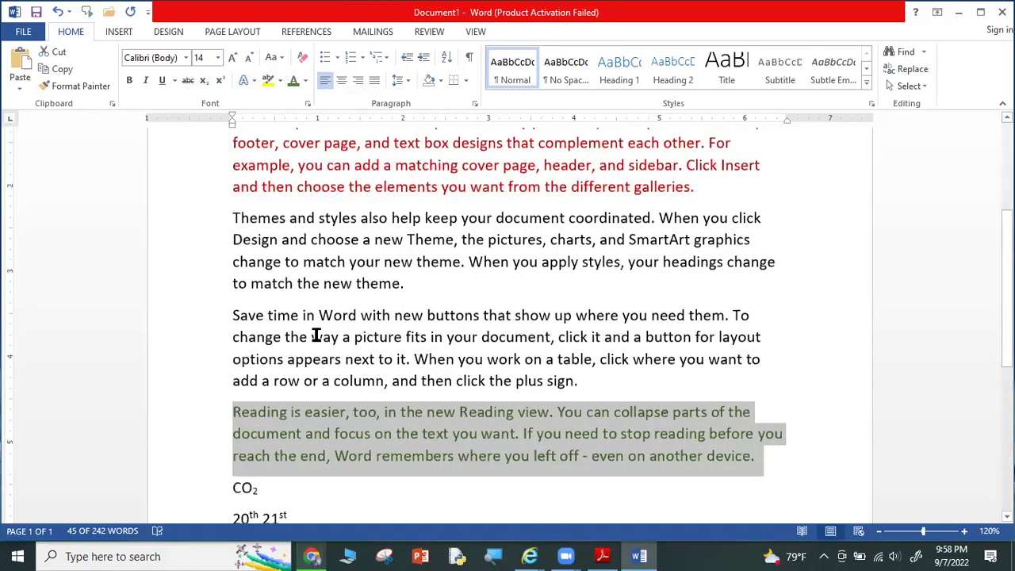
drag(551, 337, 237, 338)
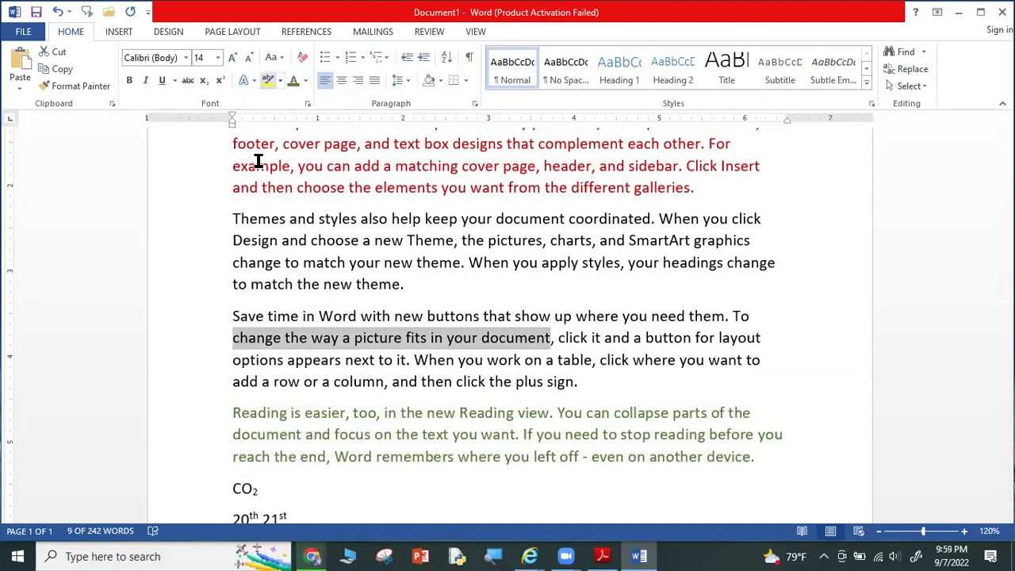
click(280, 80)
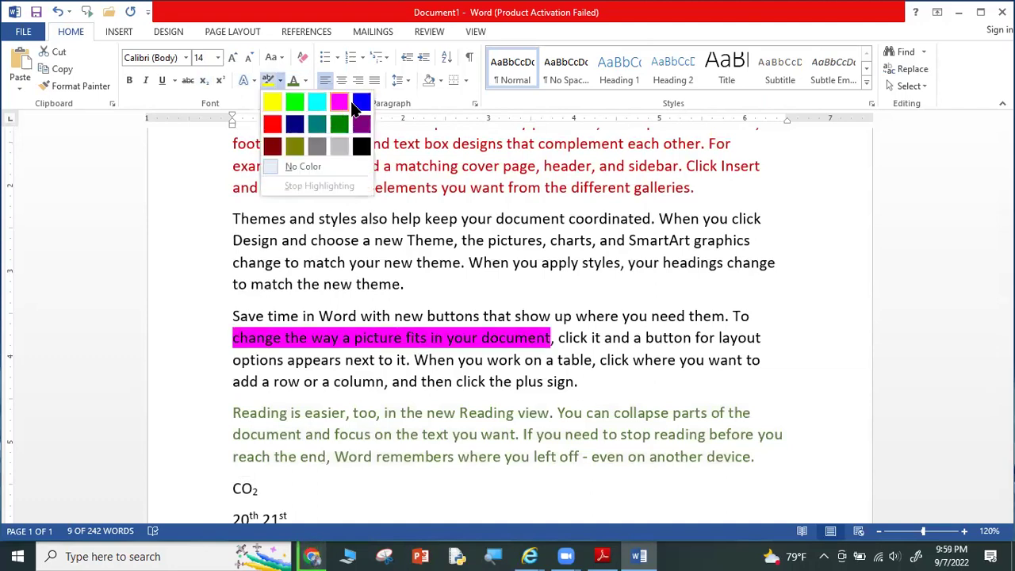
click(340, 103)
click(479, 346)
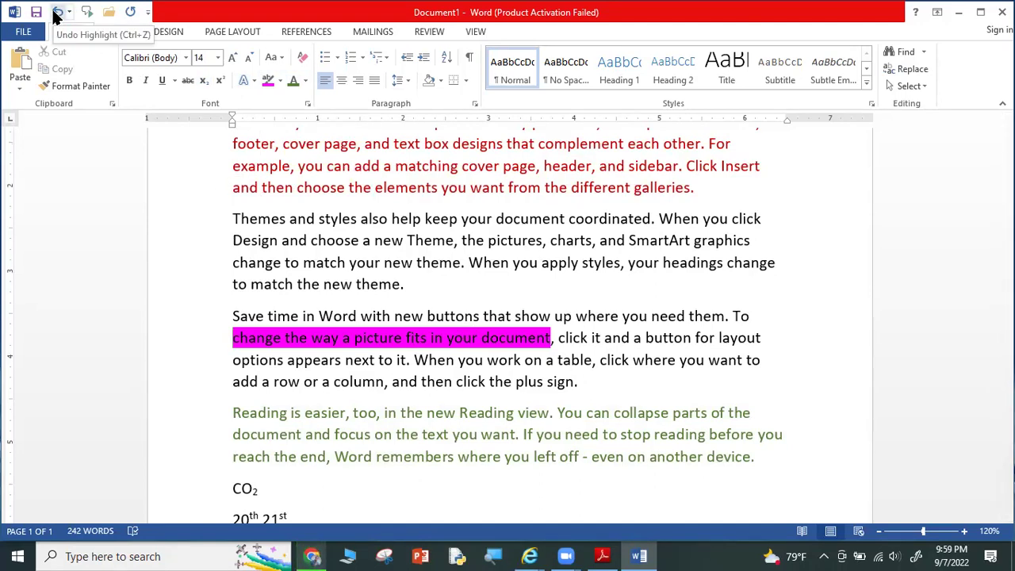
click(55, 16)
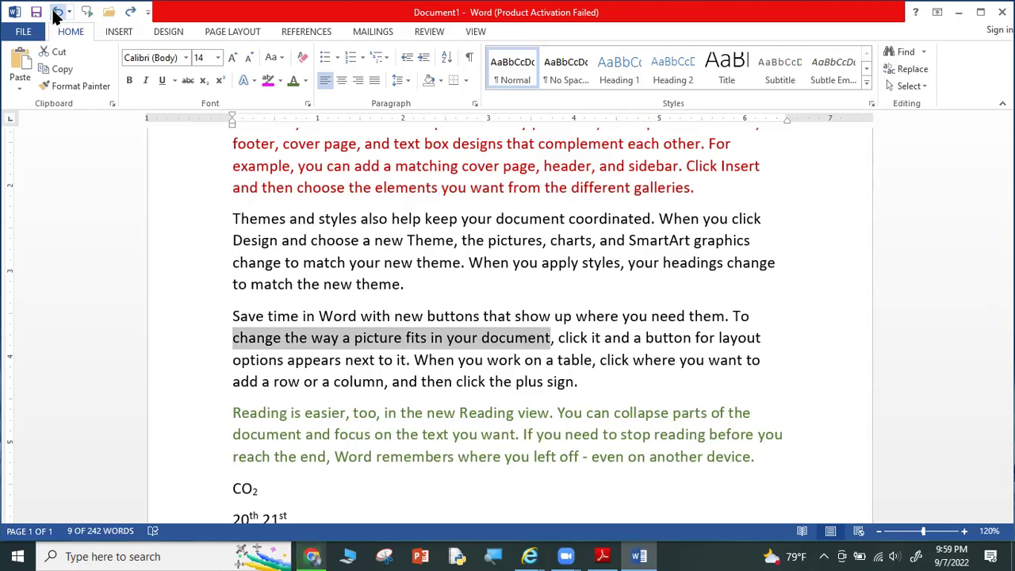
click(129, 13)
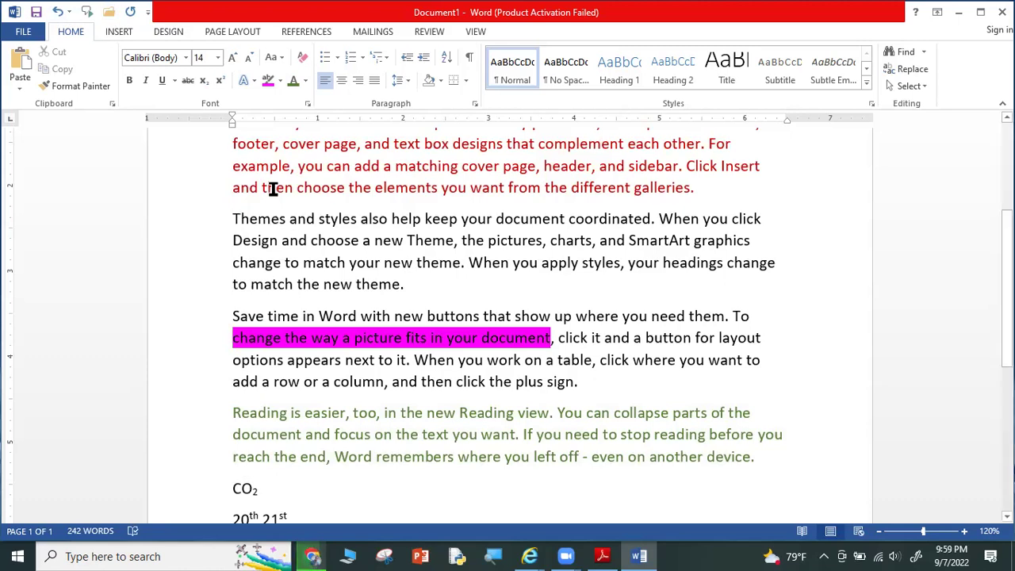
scroll(405, 262, up, 3)
scroll(335, 190, up, 1)
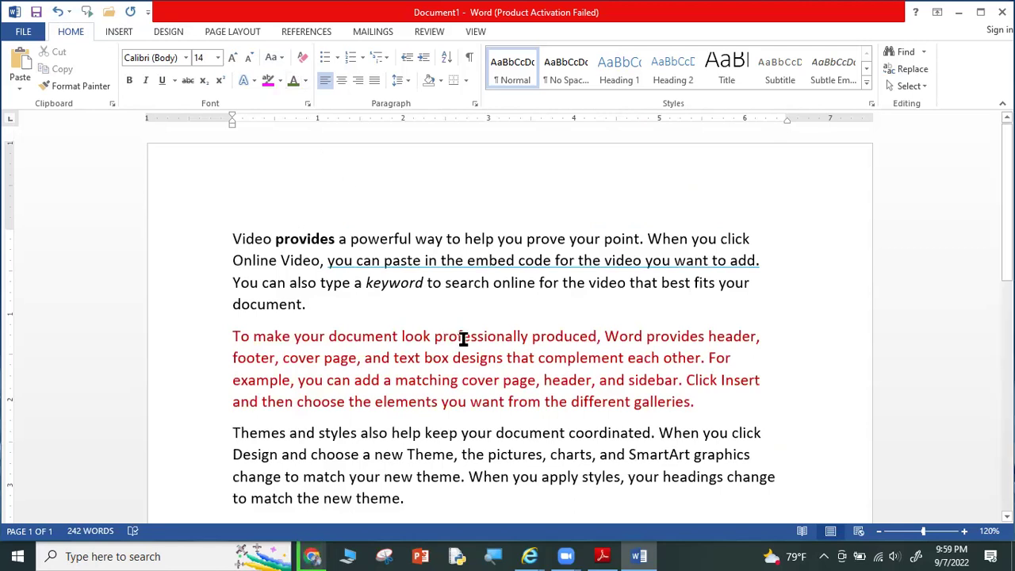
Clear all formatting from the entire document, returning it to plain Calibri 11.
scroll(405, 321, down, 2)
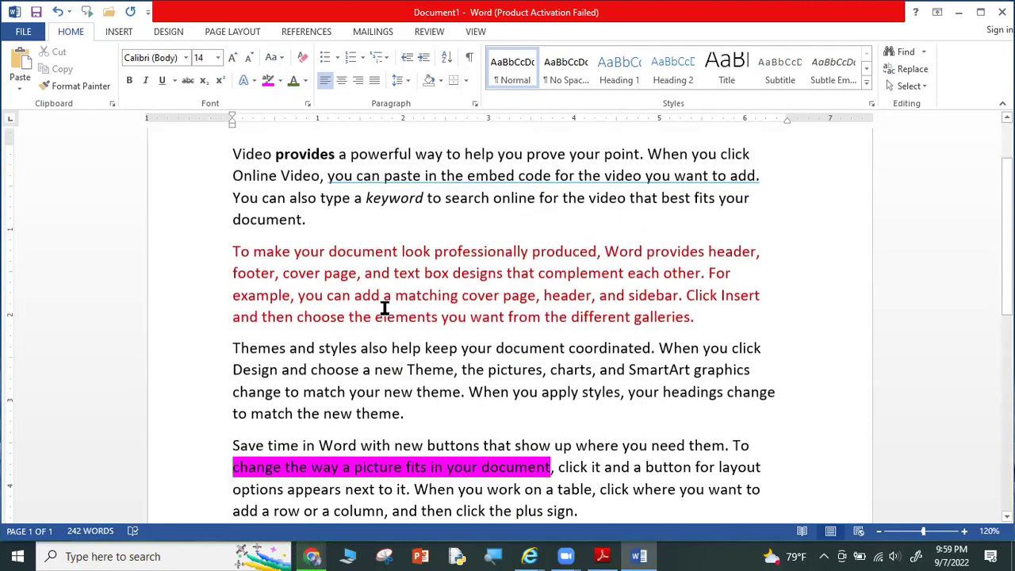
key(ctrl+a)
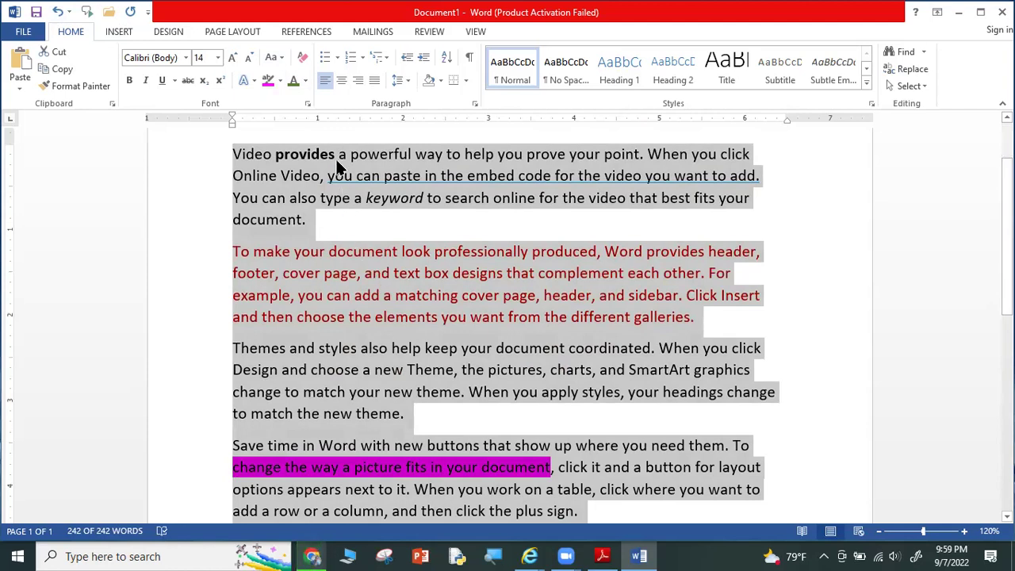
click(301, 56)
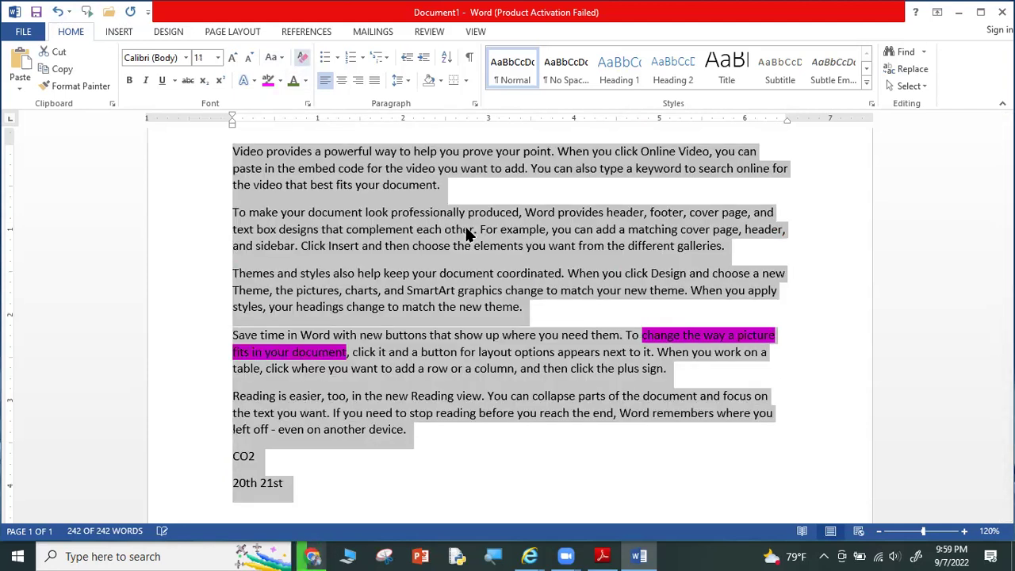
click(567, 289)
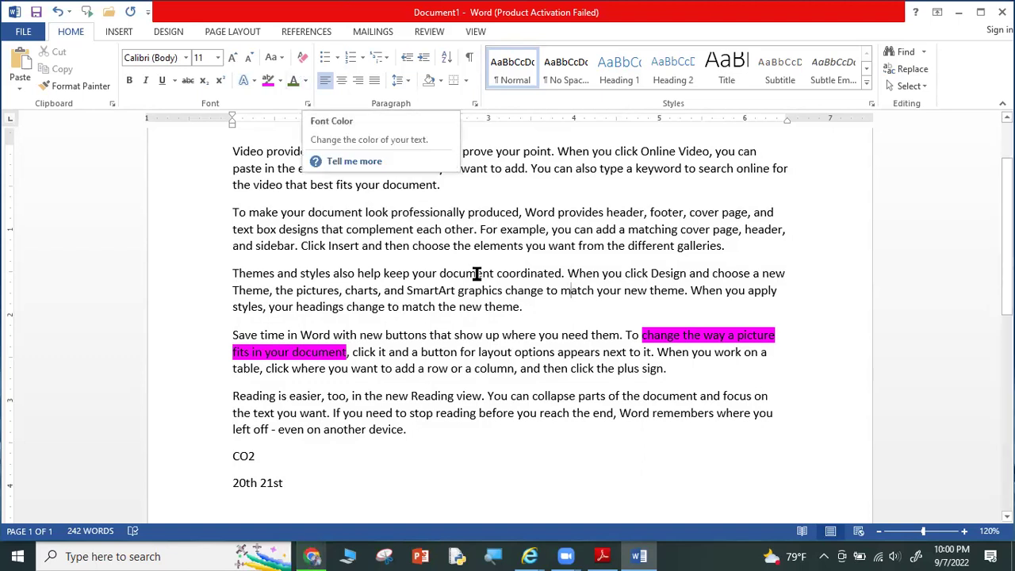
scroll(335, 172, up, 2)
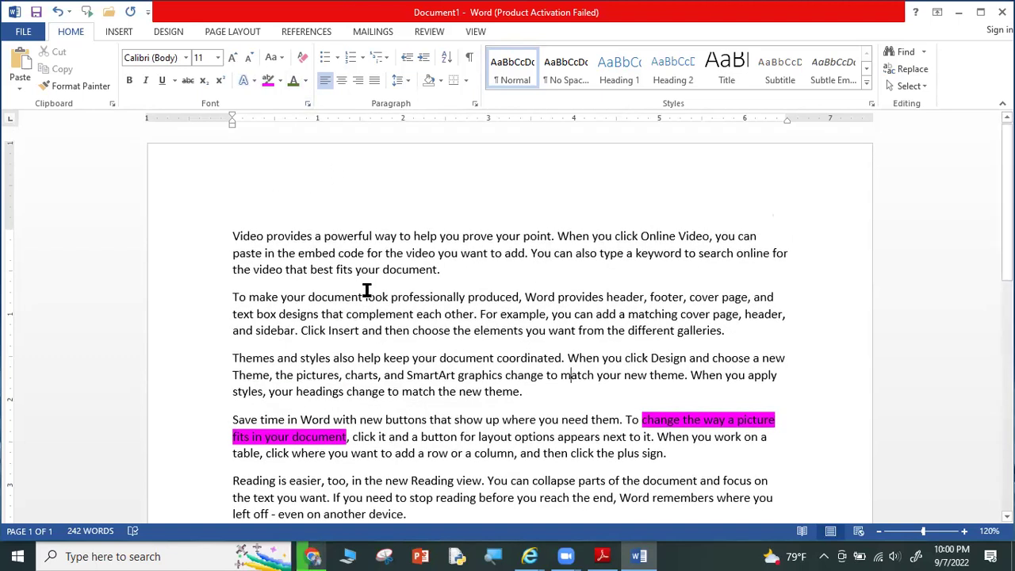
key(ctrl+a)
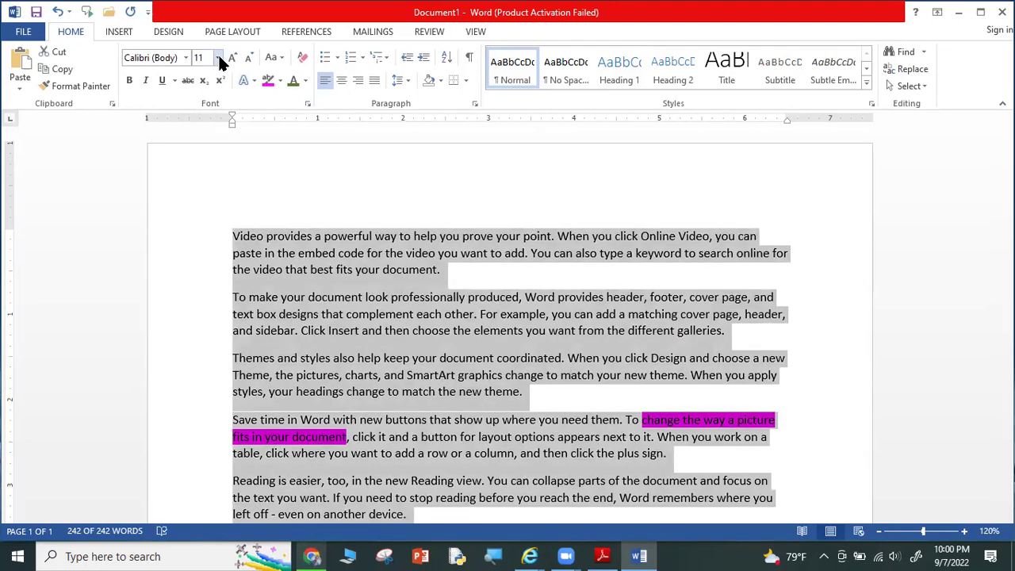
click(219, 58)
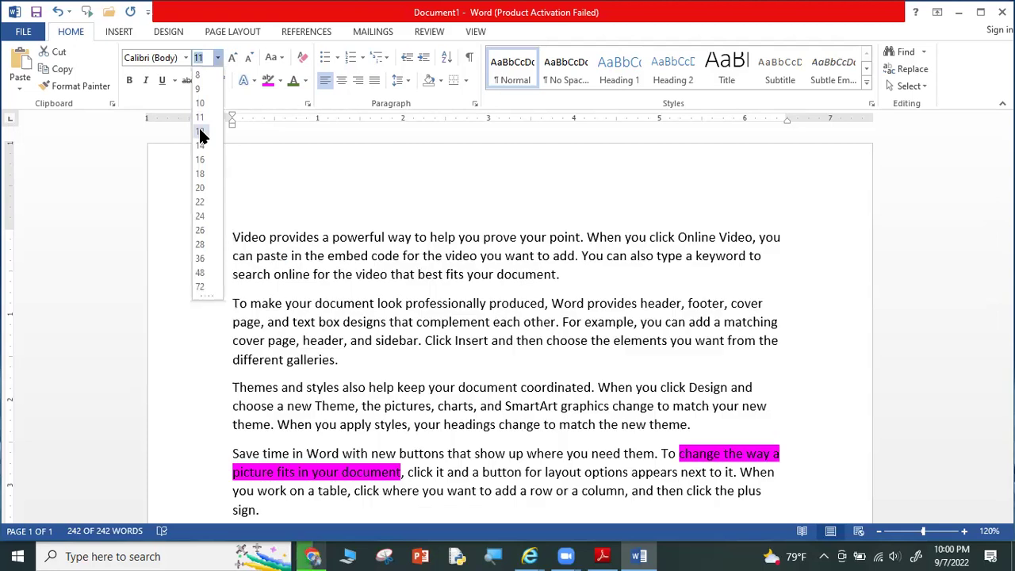
Set the document to 12 pt and add the opening line 'Aaaaa bbbbbb ccccccc.' above Video.
click(460, 196)
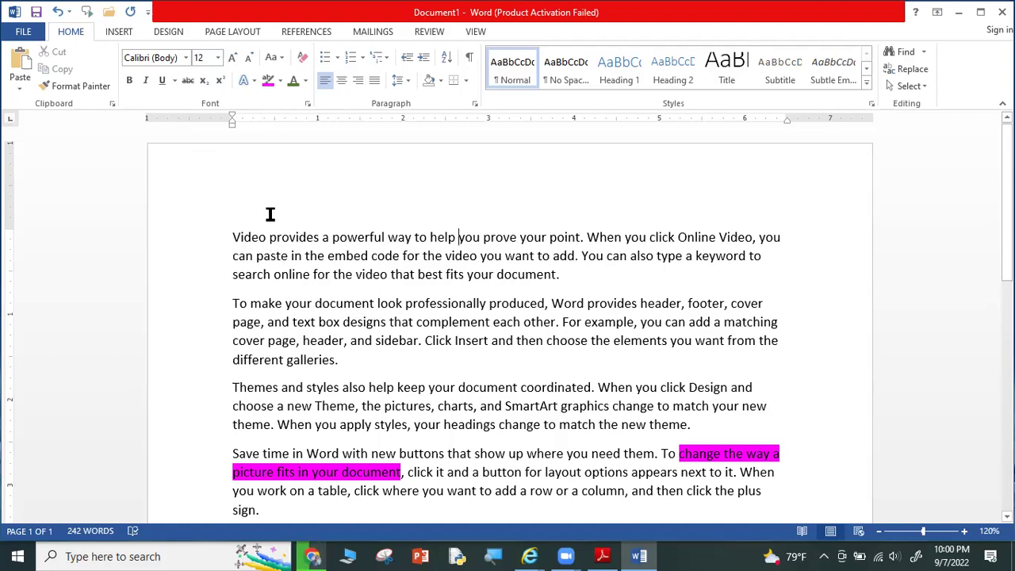
click(232, 235)
key(Return)
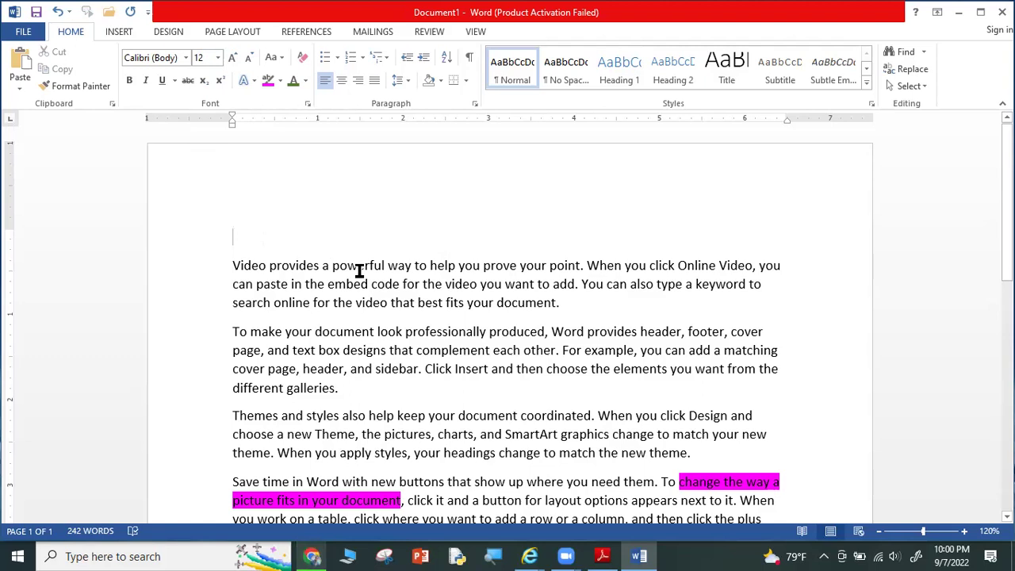
text(aaaaa bbbbbb ccccccc/)
key(BackSpace)
text(.)
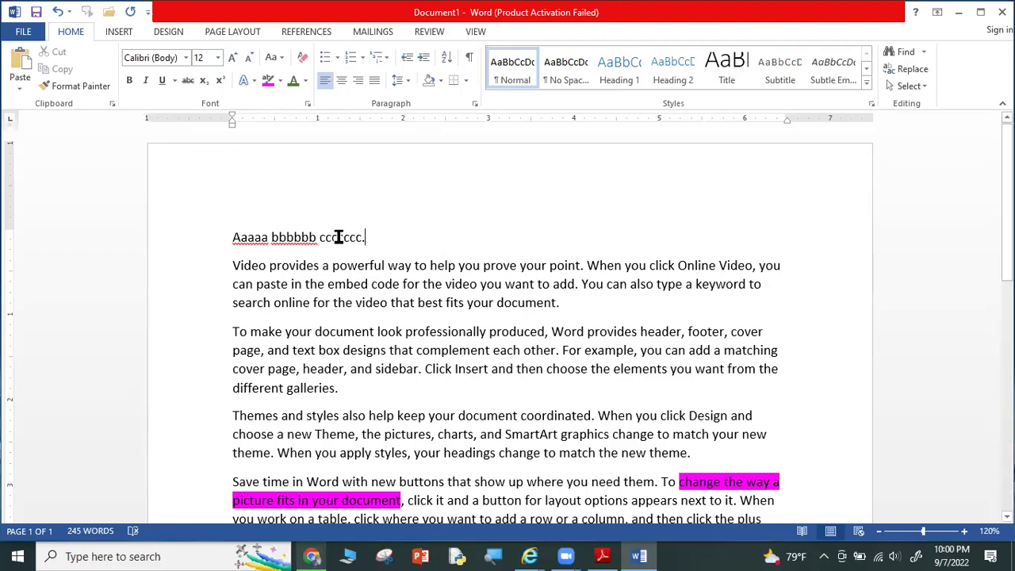
drag(340, 237, 235, 237)
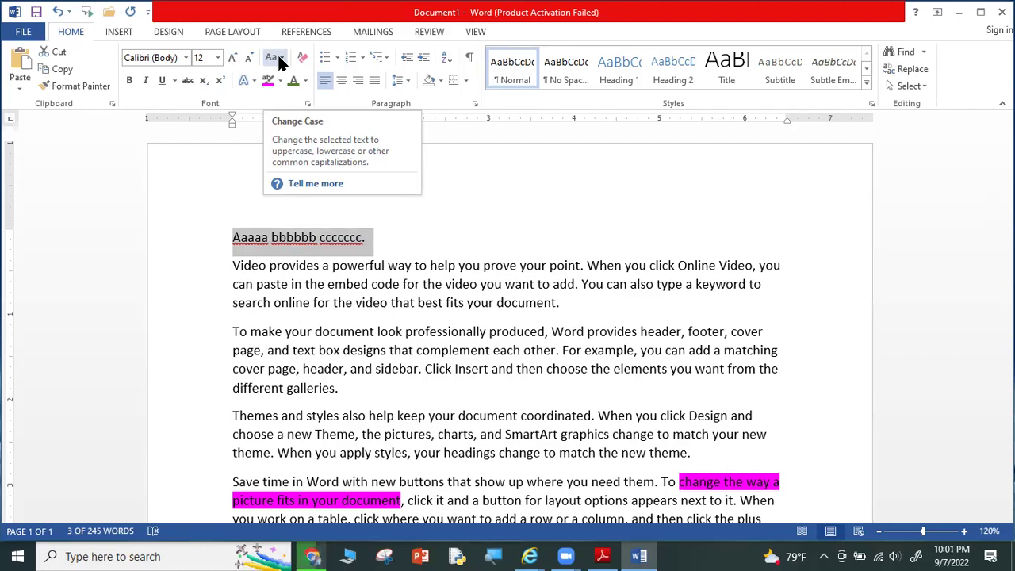
Switch the first line to Sentence case, then to lowercase.
click(282, 64)
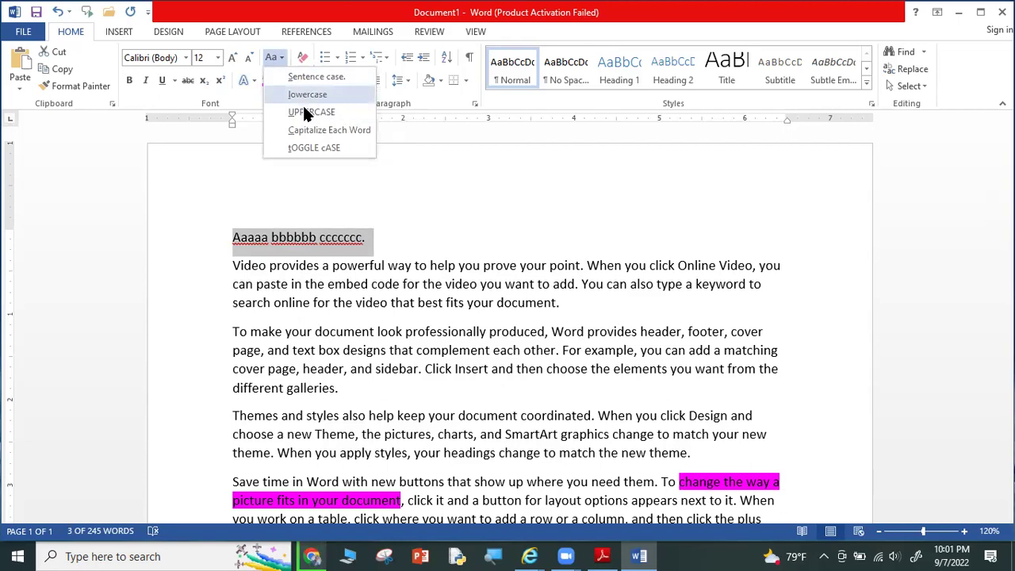
click(301, 79)
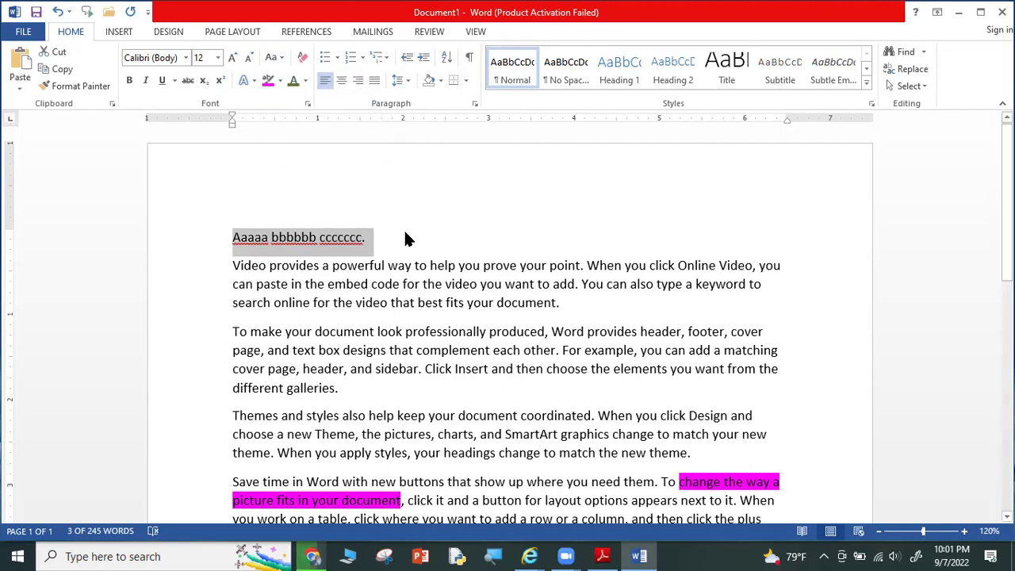
click(399, 239)
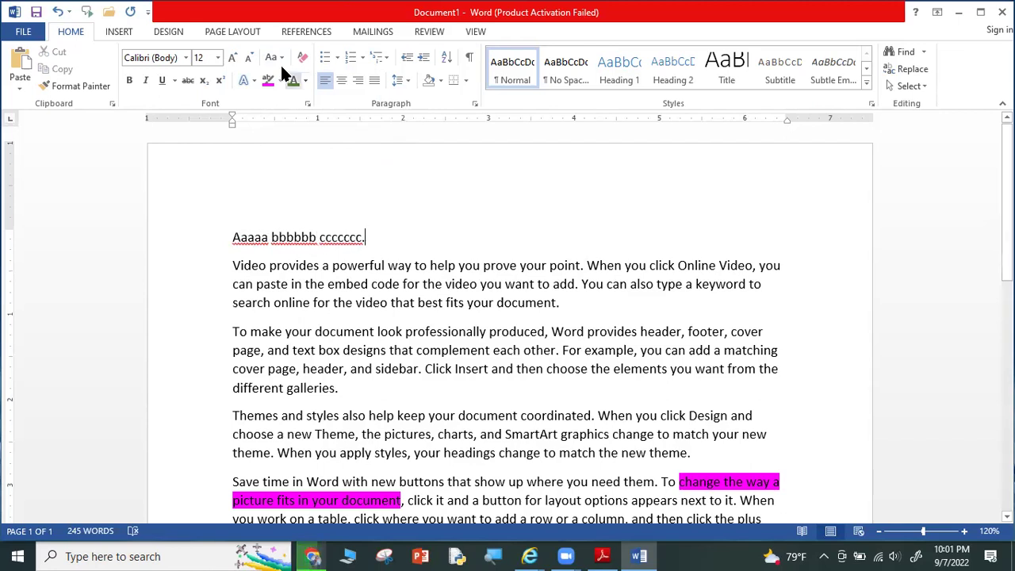
drag(297, 240, 227, 238)
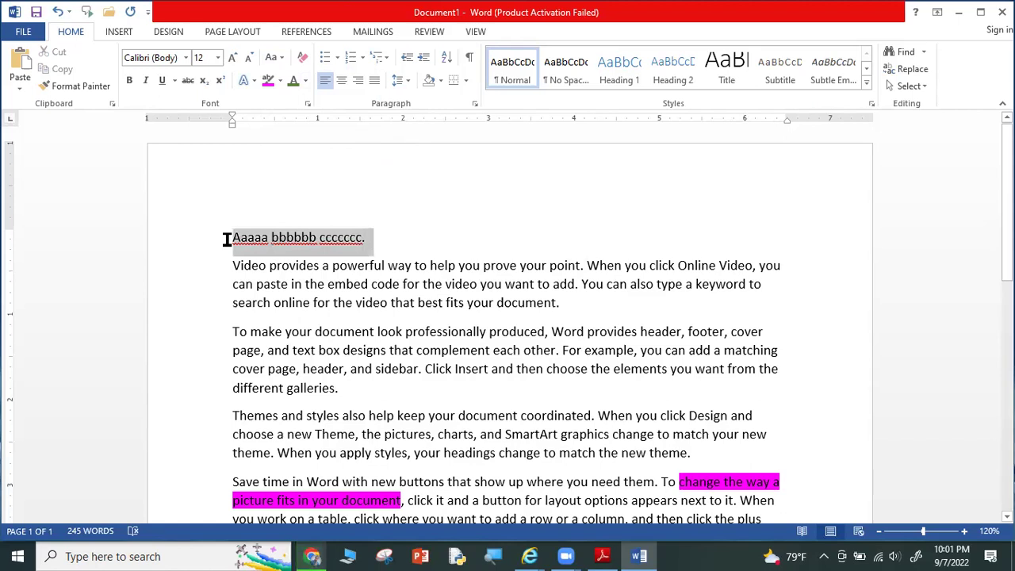
click(283, 55)
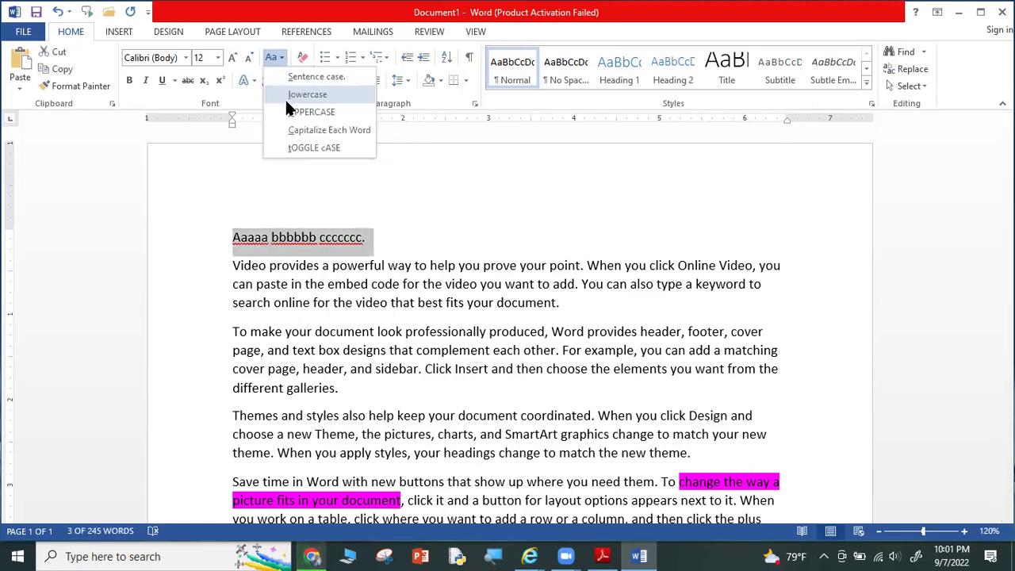
click(287, 94)
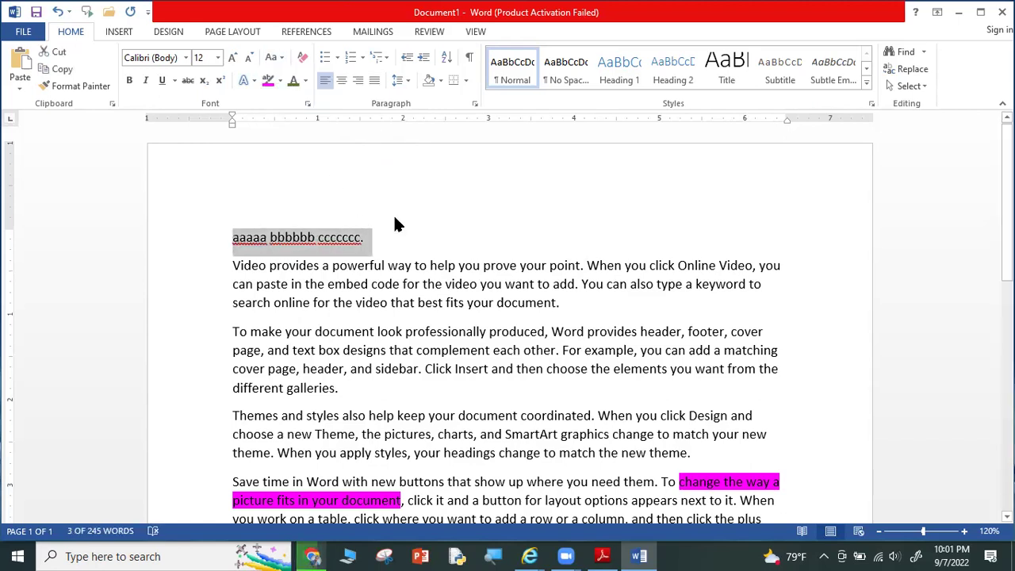
click(401, 235)
Apply UPPERCASE, Capitalize Each Word, then tOGGLE cASE, giving 'aAAAA bBBBBB cCCCCCC.'.
drag(365, 238, 232, 239)
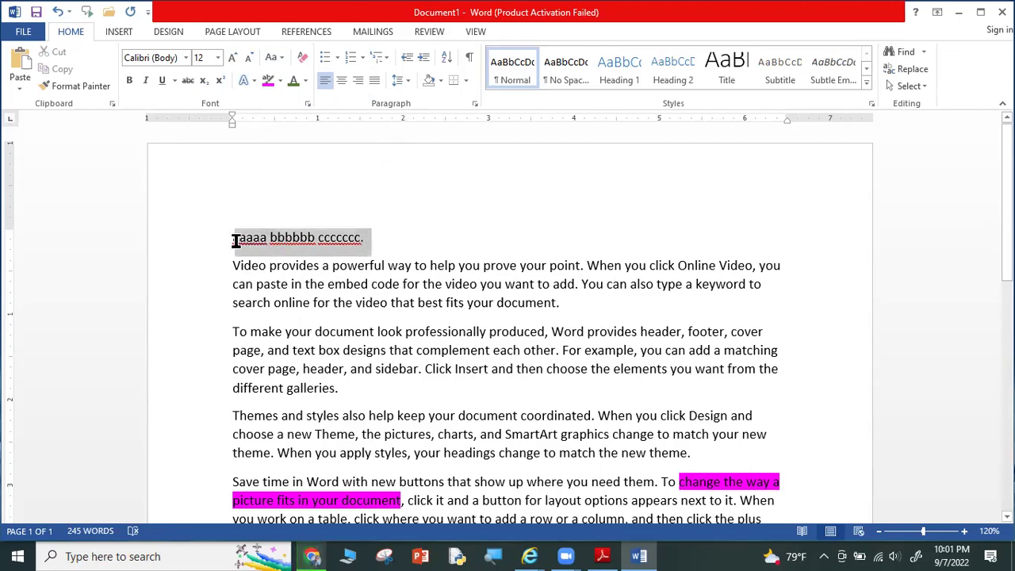
click(278, 55)
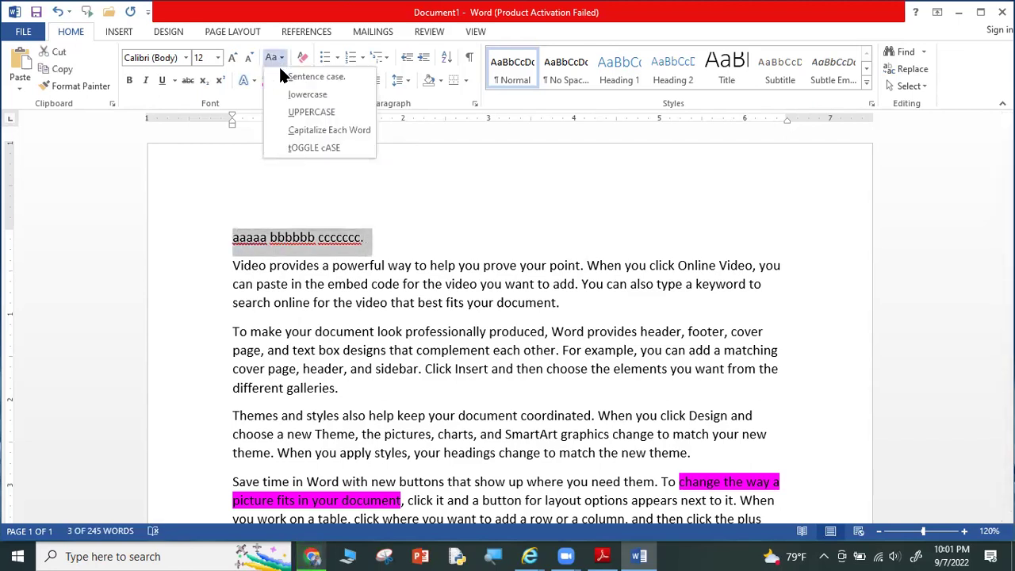
click(290, 112)
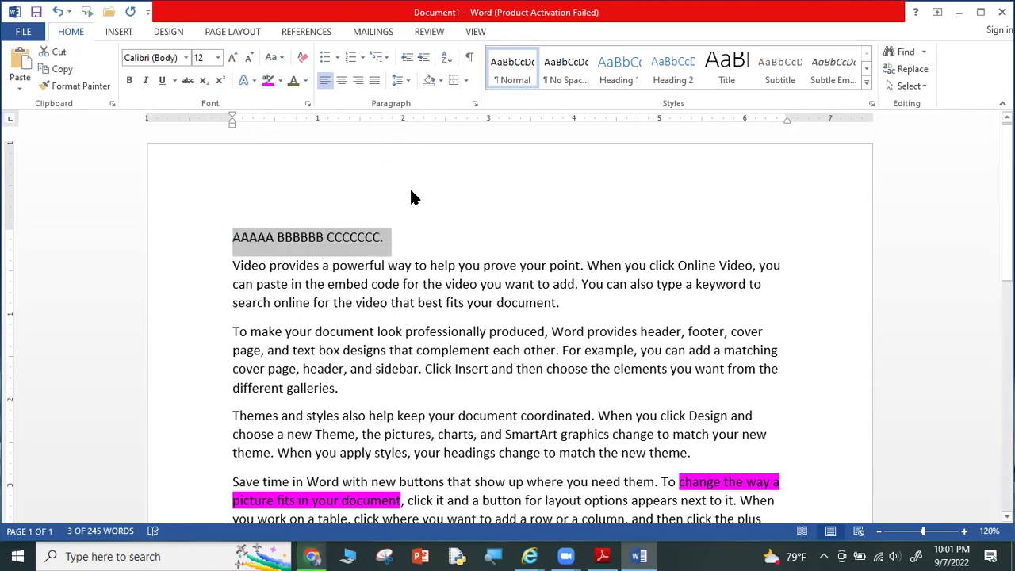
click(280, 58)
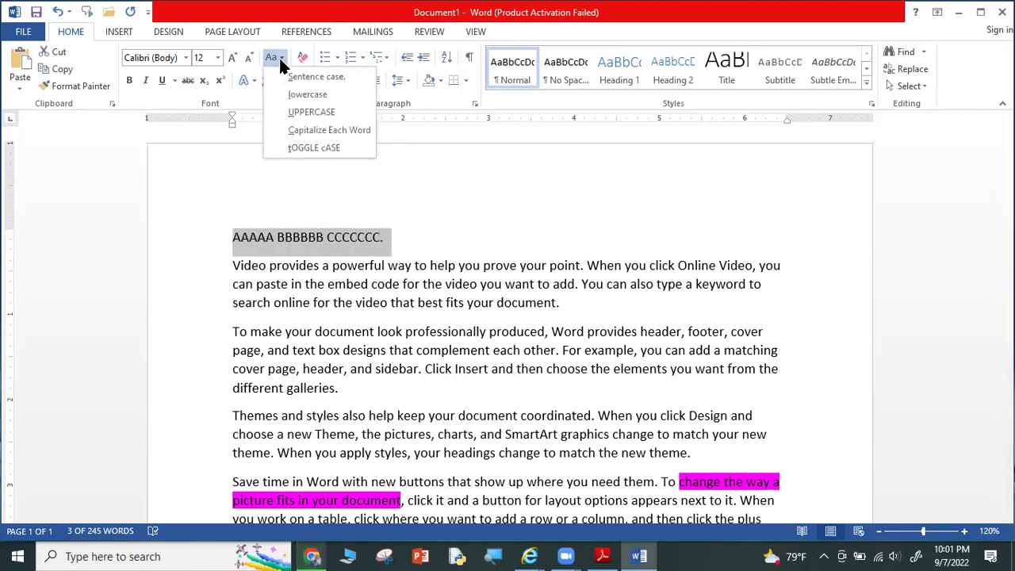
click(309, 131)
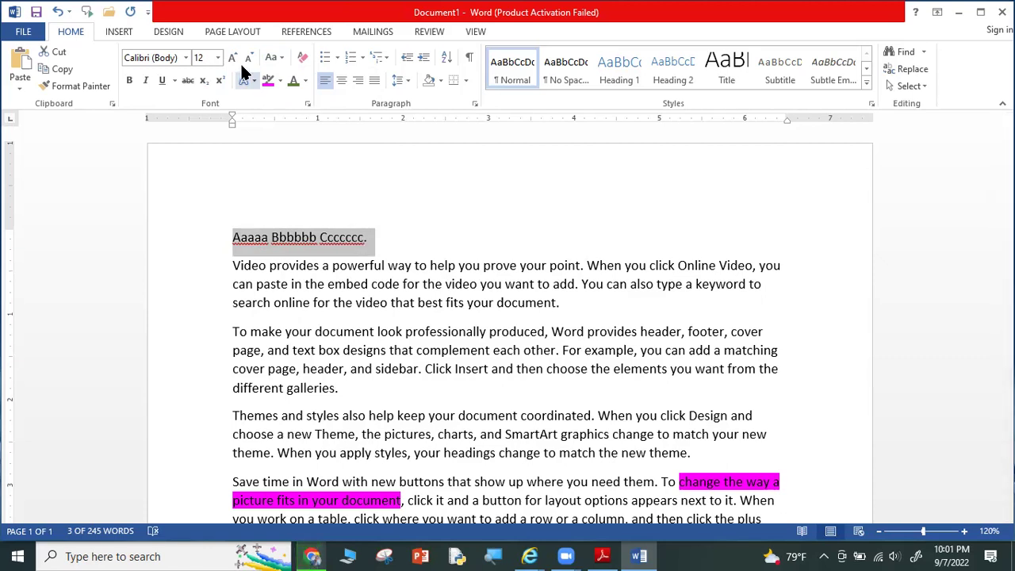
click(277, 58)
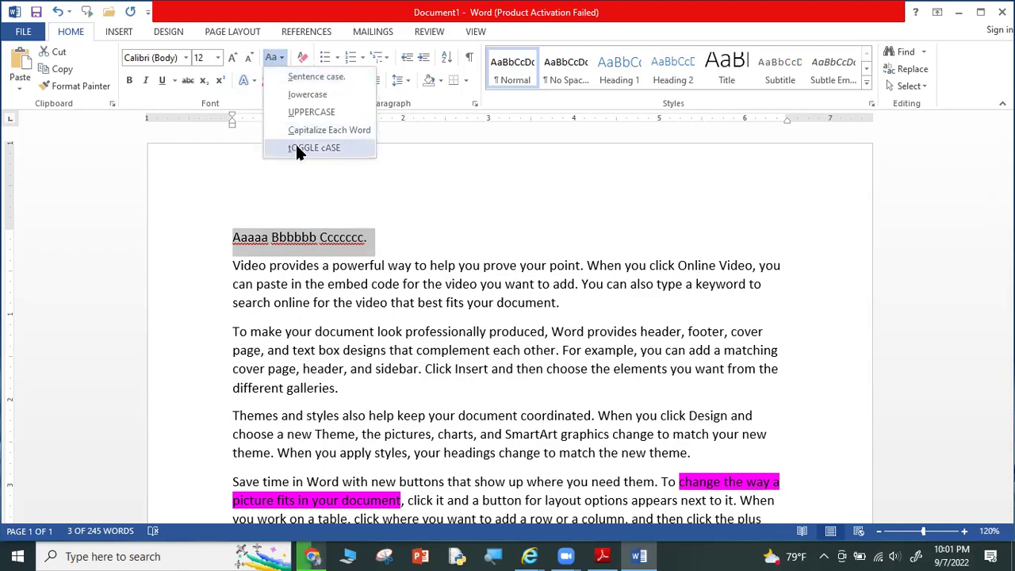
click(297, 149)
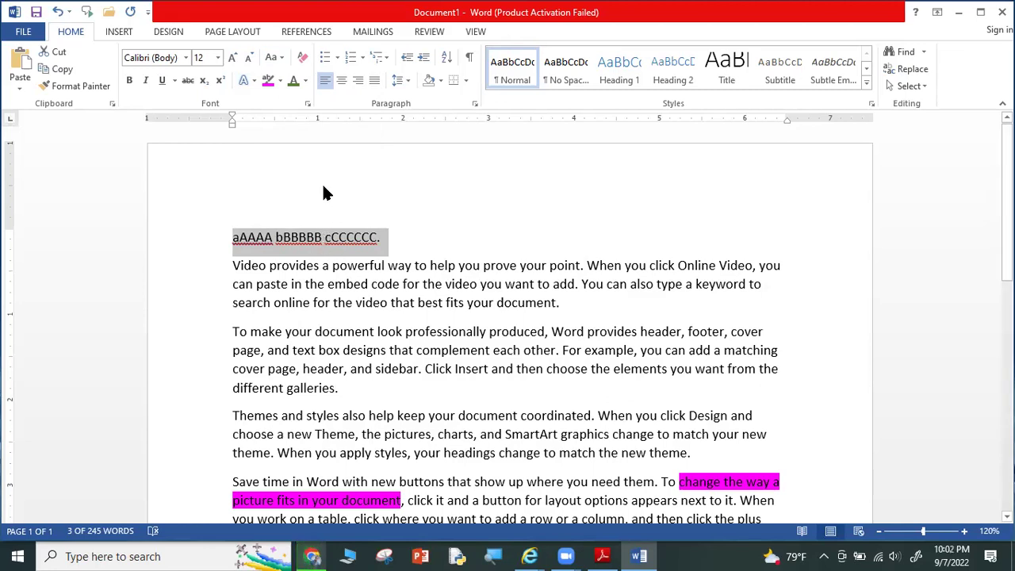
click(325, 238)
Shrink 'Video provides a powerful way to help you' step by step to 7 pt.
drag(468, 267, 242, 269)
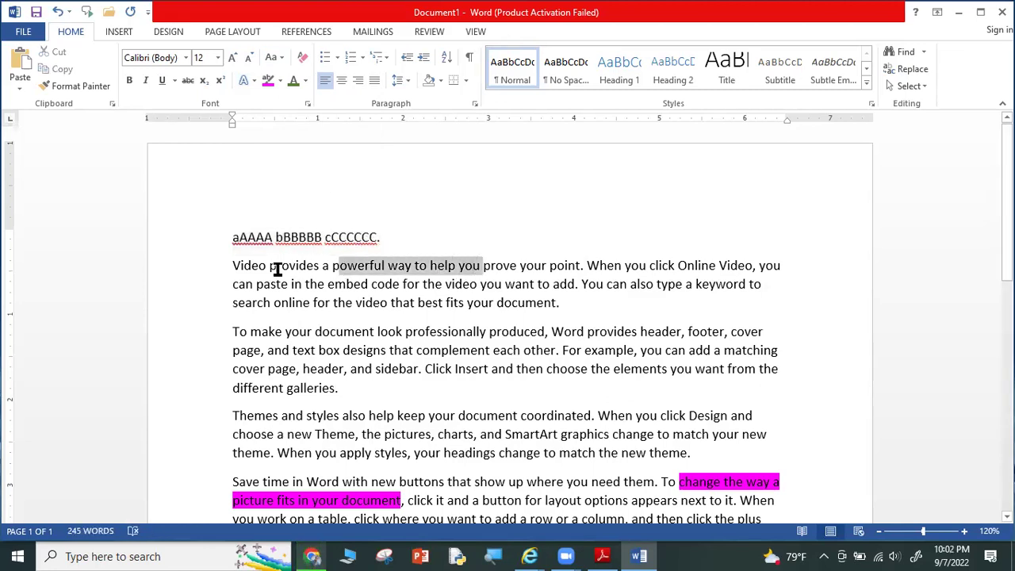
click(250, 61)
click(250, 61)
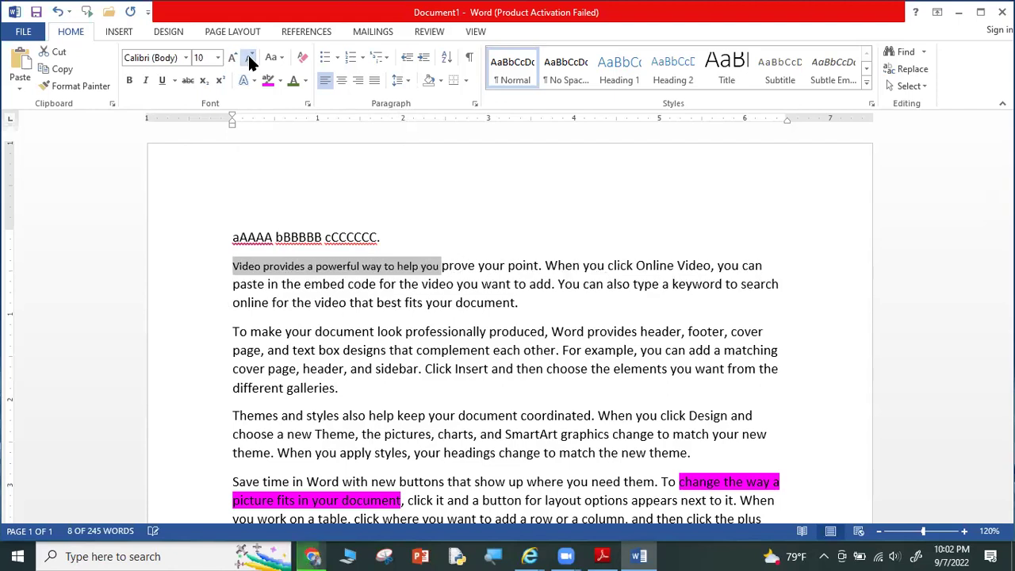
click(250, 61)
click(250, 61)
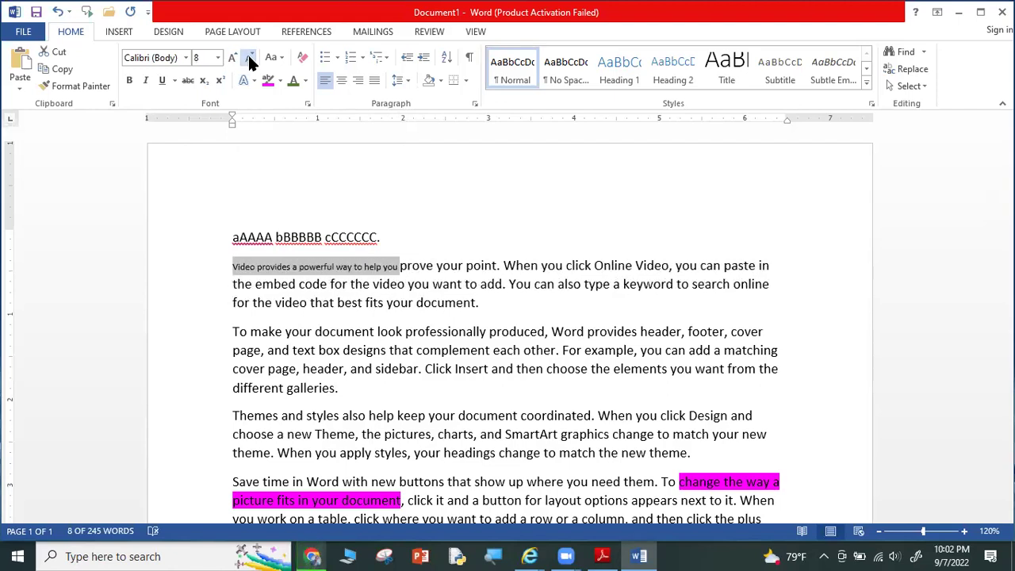
click(250, 61)
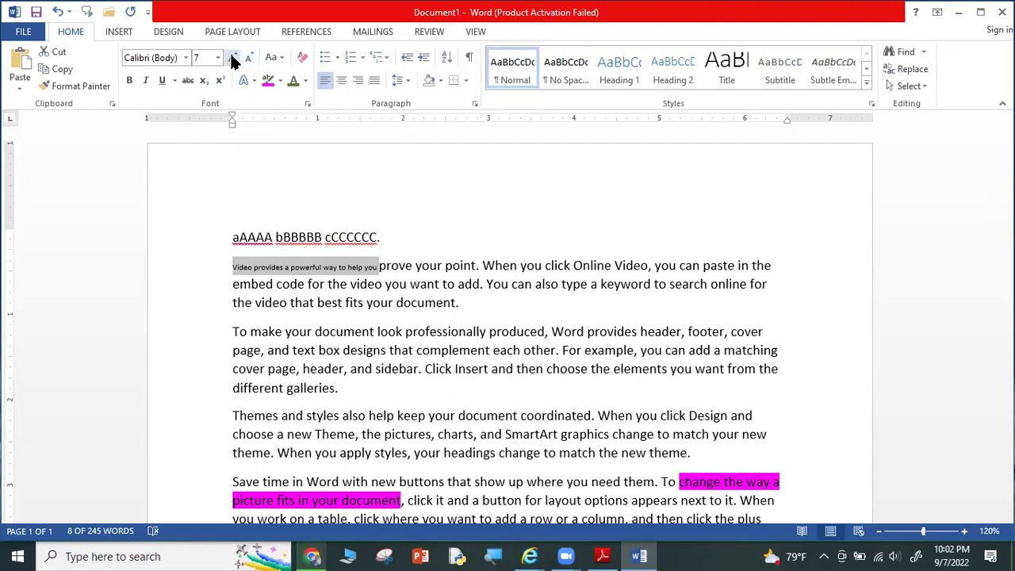
Enlarge the phrase back up to 16 pt, then set it to 24 pt.
click(233, 61)
click(233, 61)
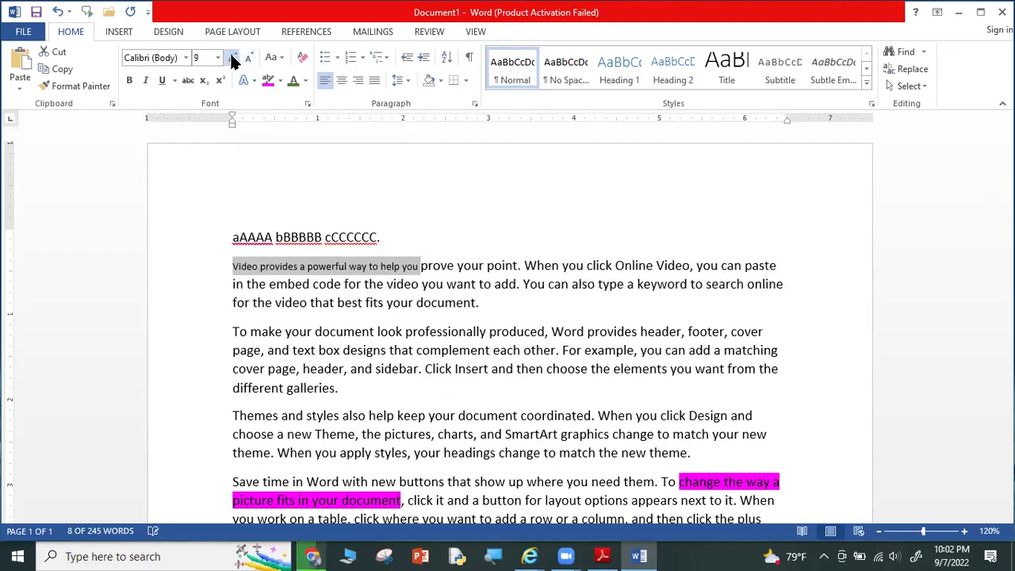
click(234, 61)
click(233, 61)
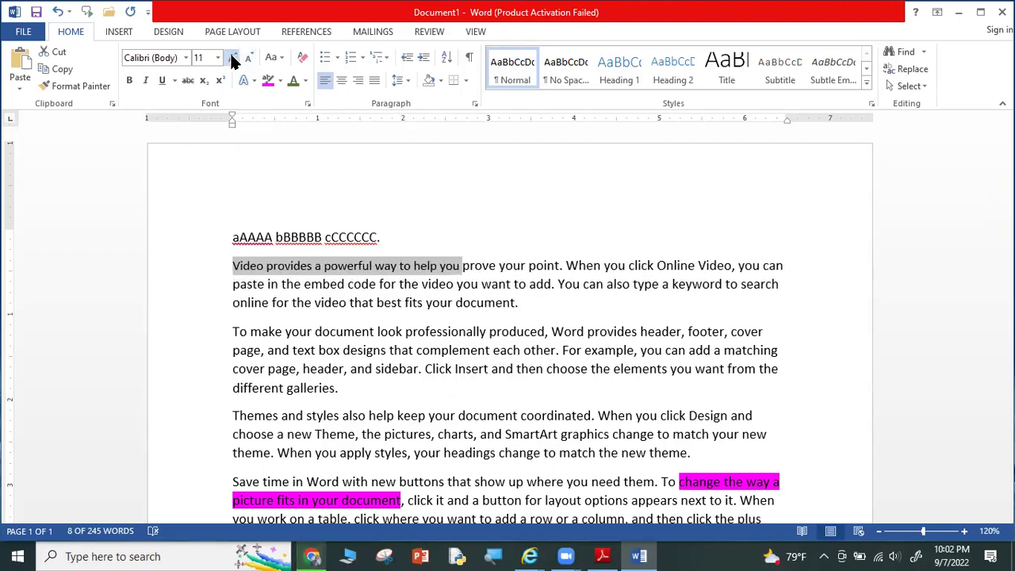
click(233, 61)
click(233, 61)
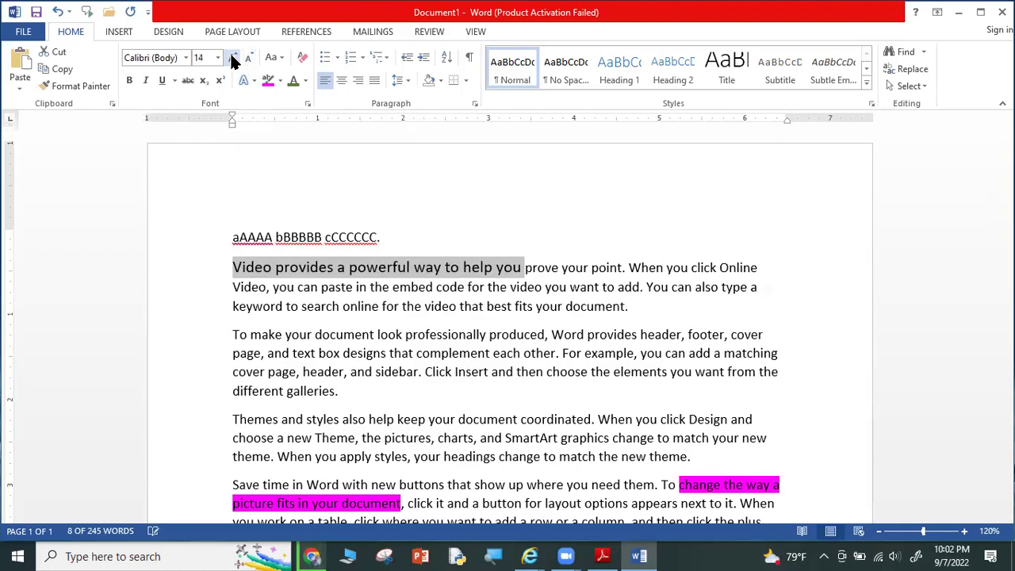
click(233, 61)
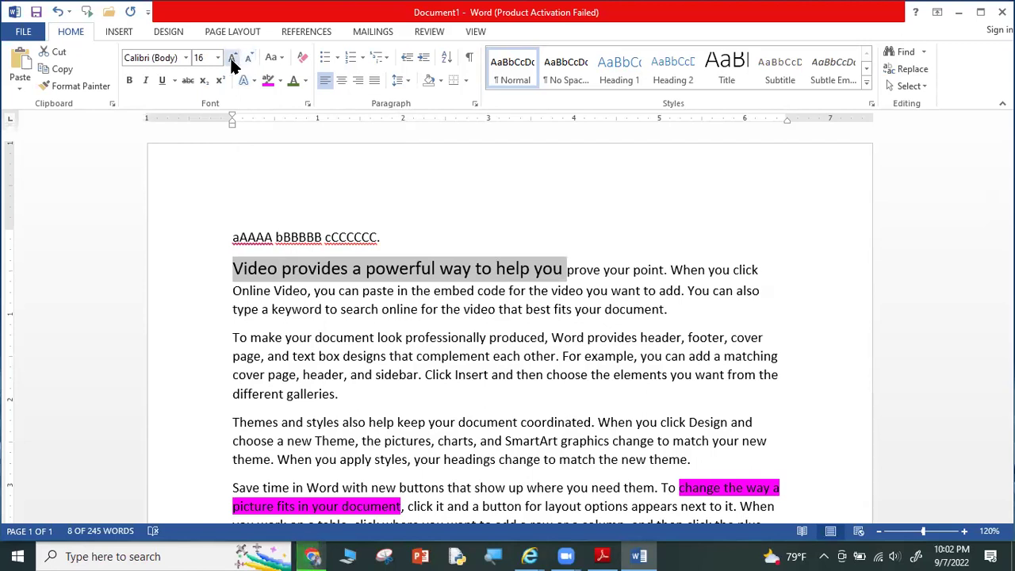
click(218, 59)
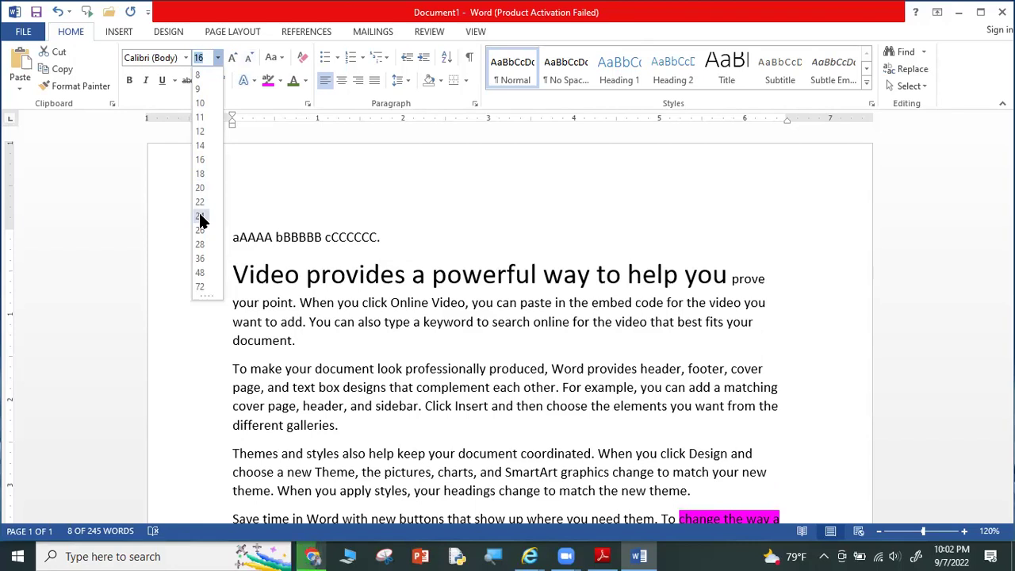
click(200, 220)
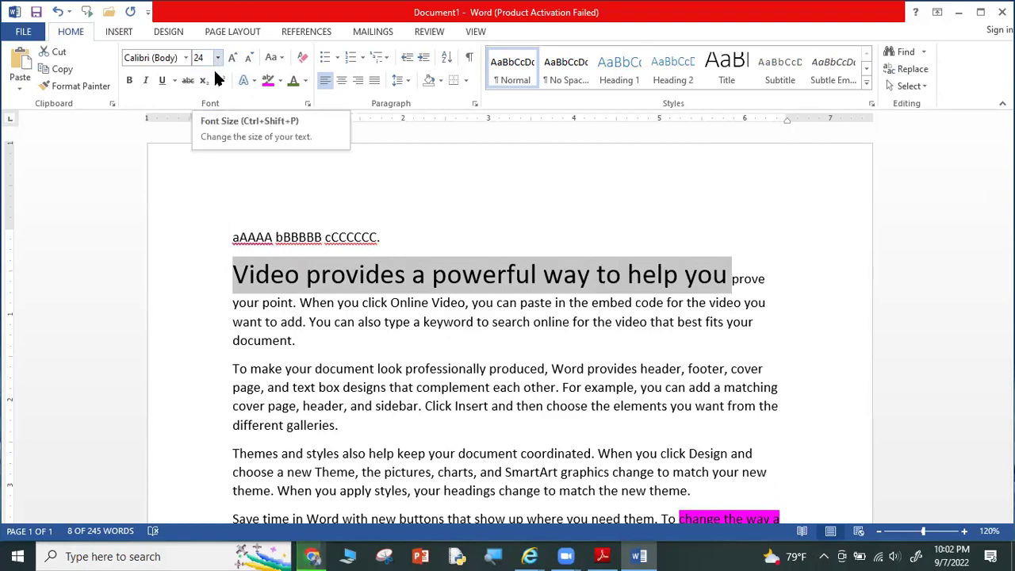
click(417, 235)
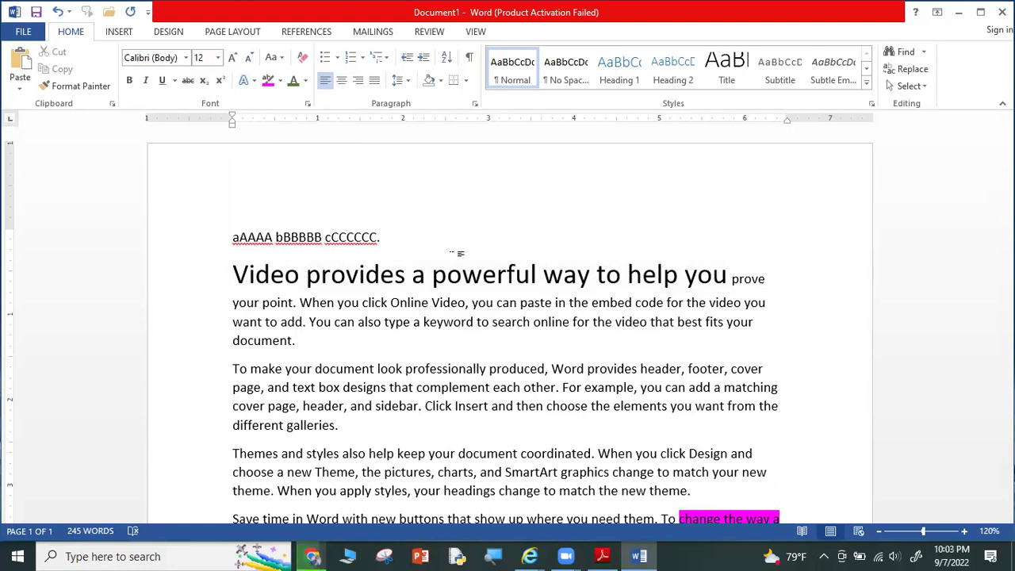
Resize the 'your point…search online' sentences up and back to 12 pt, then return to Adobe Reader.
drag(571, 321, 234, 308)
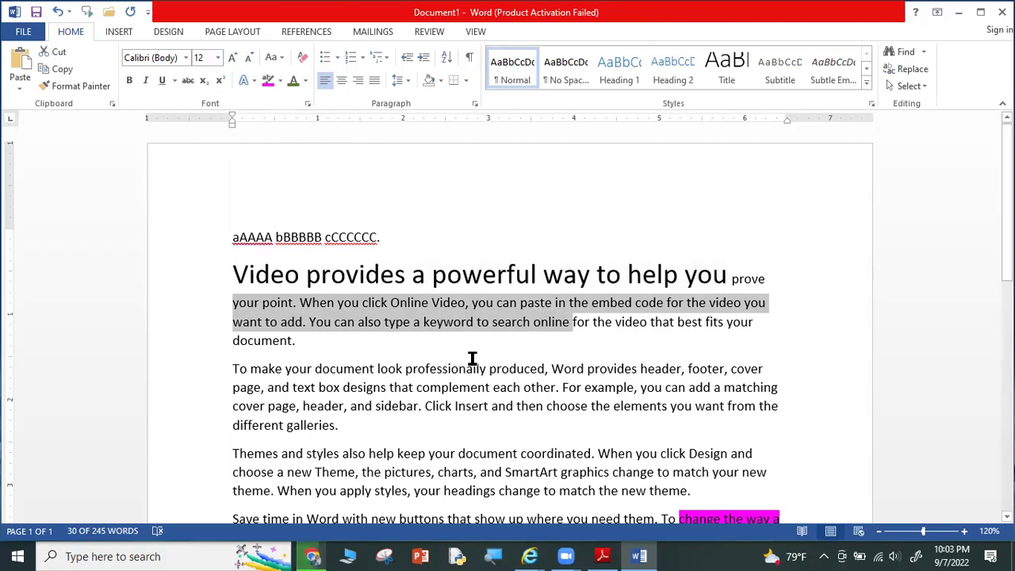
key(ctrl+bracketright)
key(ctrl+bracketright)
key(ctrl+bracketright)
key(ctrl+bracketright)
key(ctrl+bracketright)
key(ctrl+bracketright)
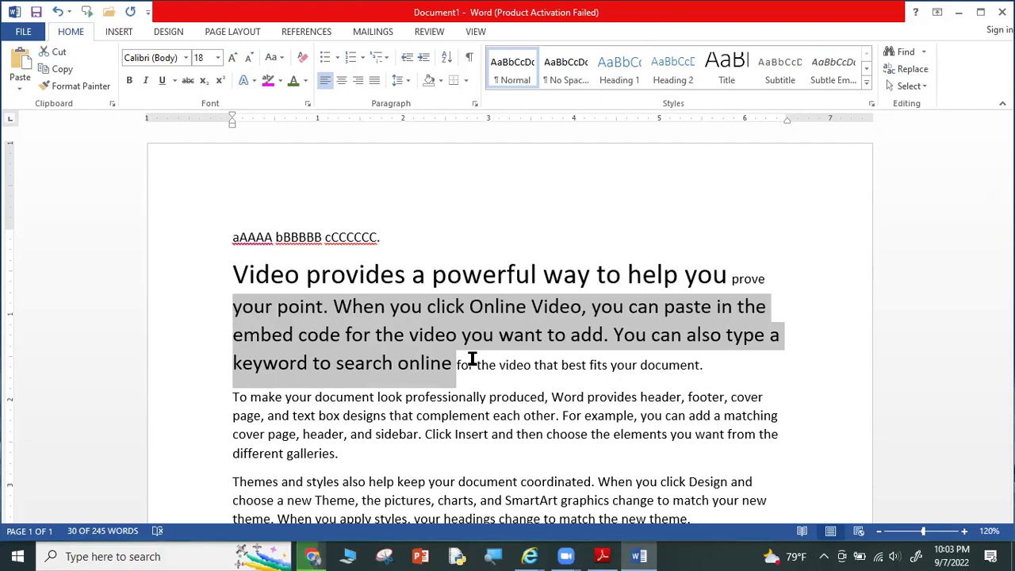
key(ctrl+bracketleft)
key(ctrl+bracketleft)
key(ctrl+bracketleft)
key(ctrl+bracketleft)
key(ctrl+bracketleft)
key(ctrl+bracketleft)
key(ctrl+bracketleft)
key(ctrl+bracketright)
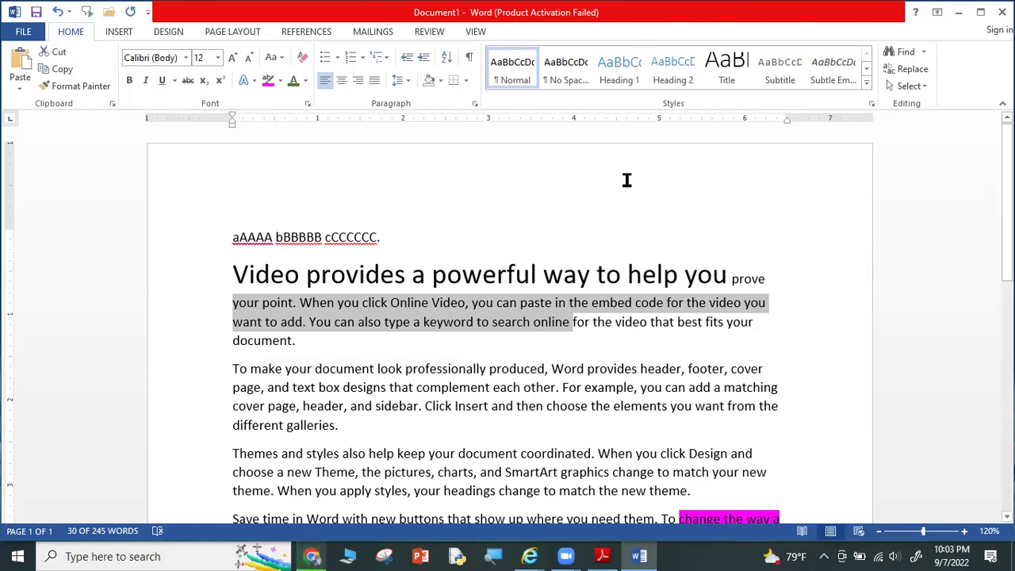
click(602, 556)
scroll(539, 349, down, 3)
scroll(539, 349, down, 3)
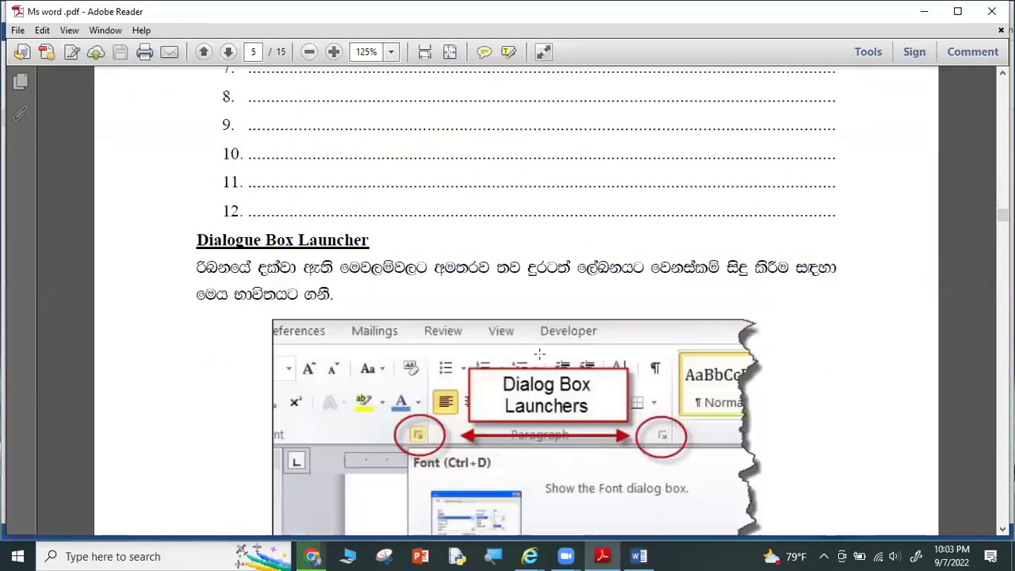
scroll(540, 354, down, 1)
scroll(540, 354, down, 1)
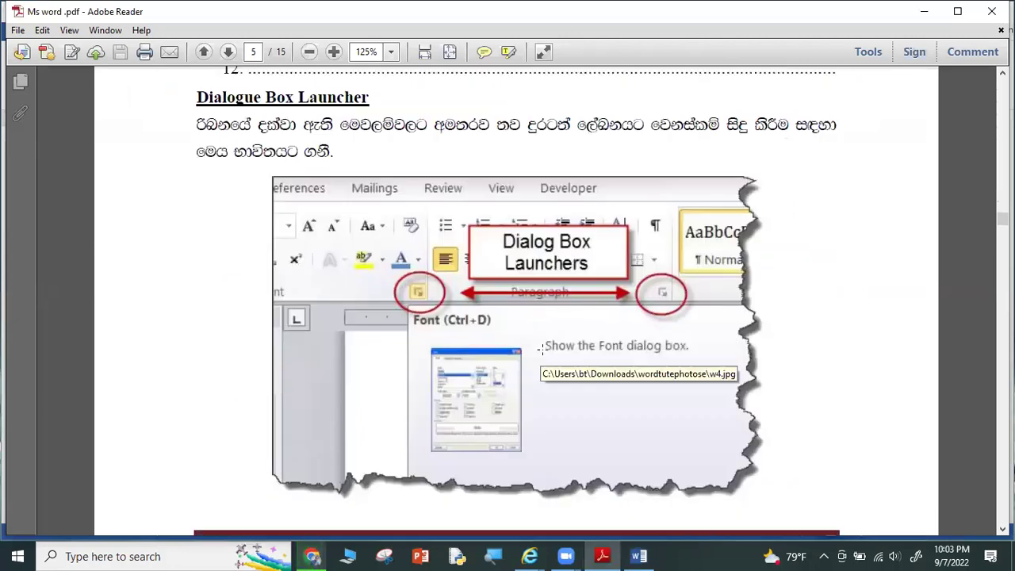
scroll(314, 178, up, 2)
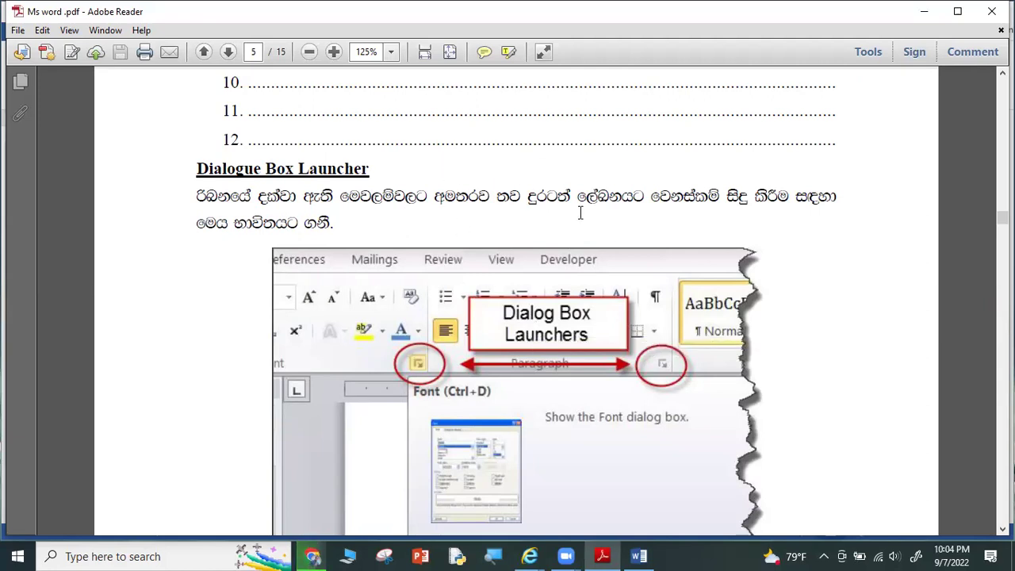
scroll(584, 215, down, 3)
scroll(610, 258, up, 1)
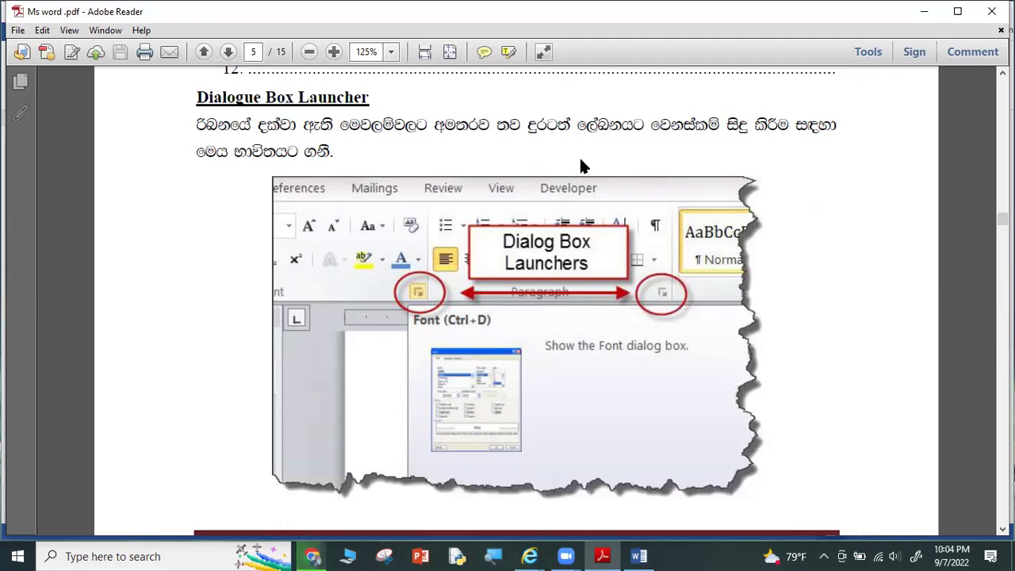
Return to the Word window showing Document1, clearing a red on-screen annotation.
click(644, 555)
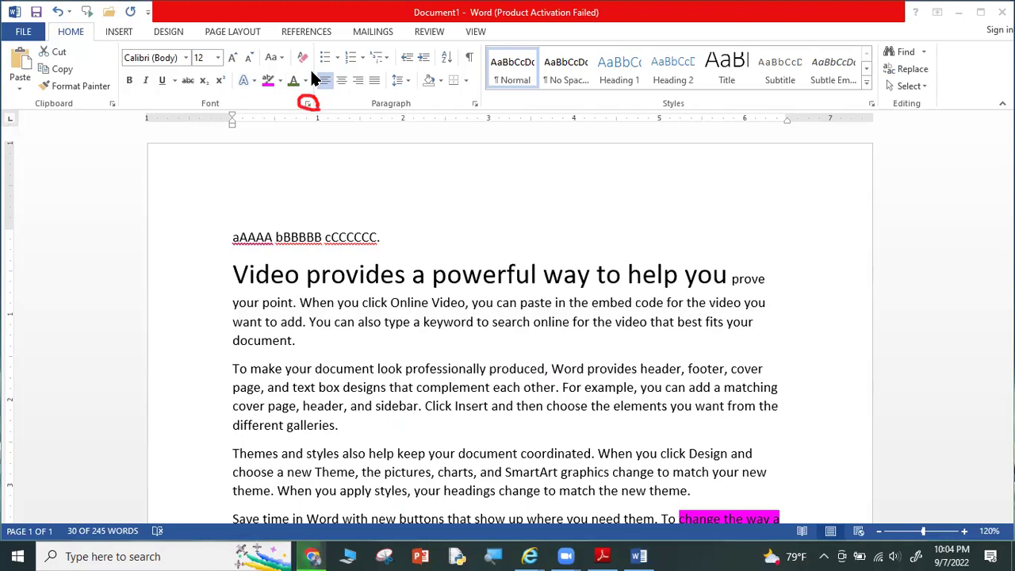
mouse_move(879, 94)
mouse_down()
mouse_move(883, 104)
mouse_move(874, 104)
mouse_up()
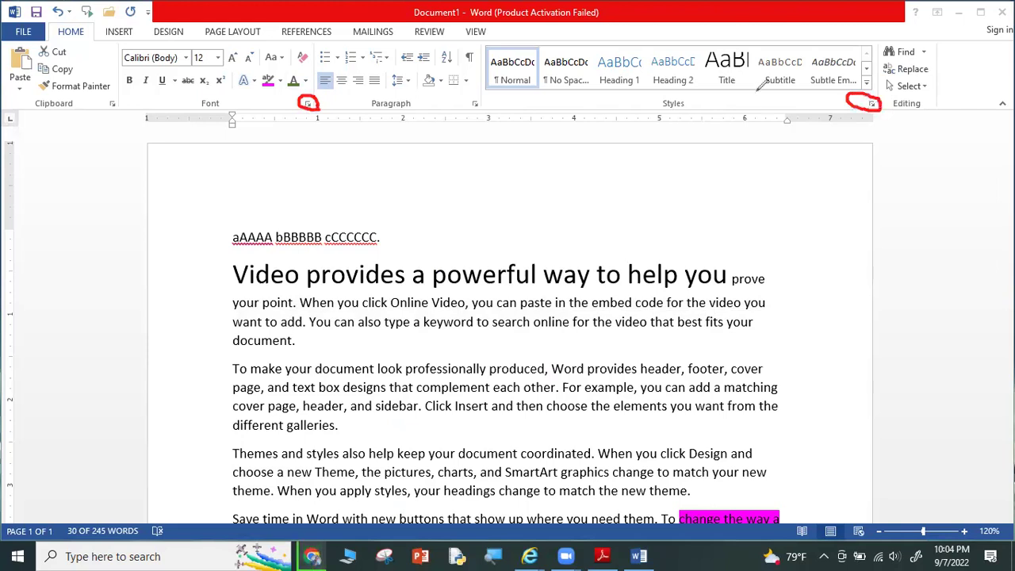
key(Escape)
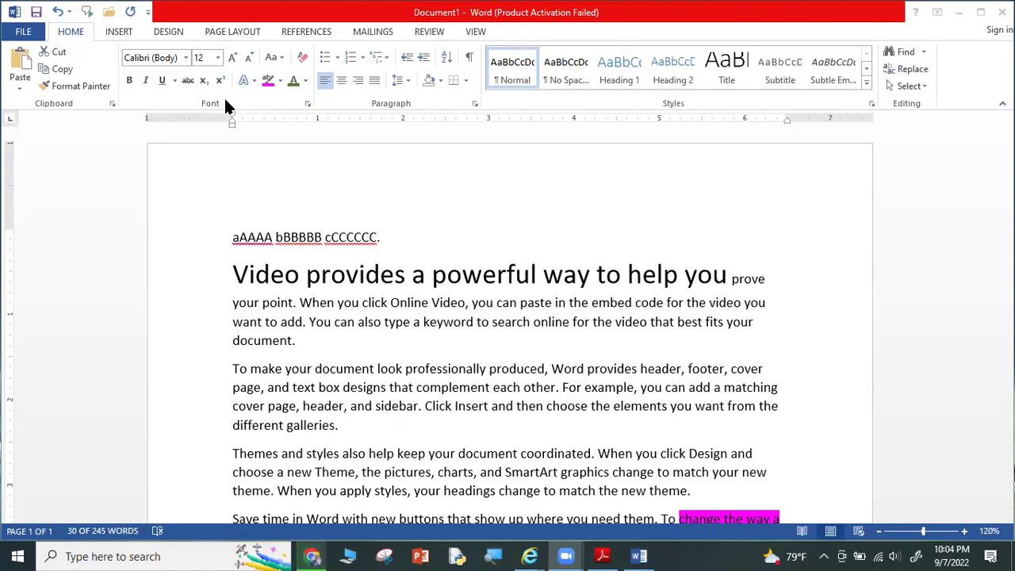
click(316, 112)
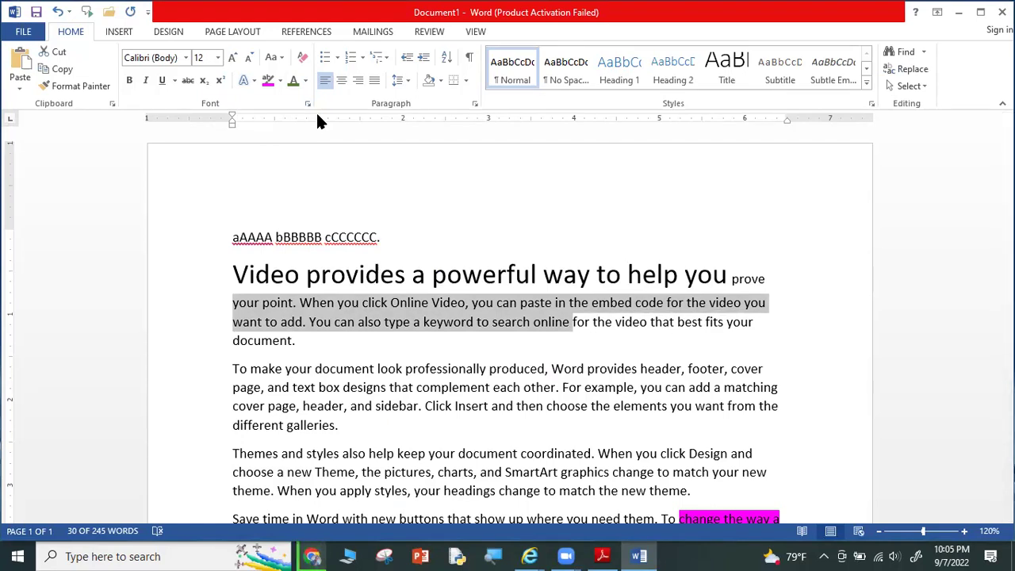
Preview Italic in the Font dialog, revert to Regular, and close it with formatting unchanged.
click(307, 103)
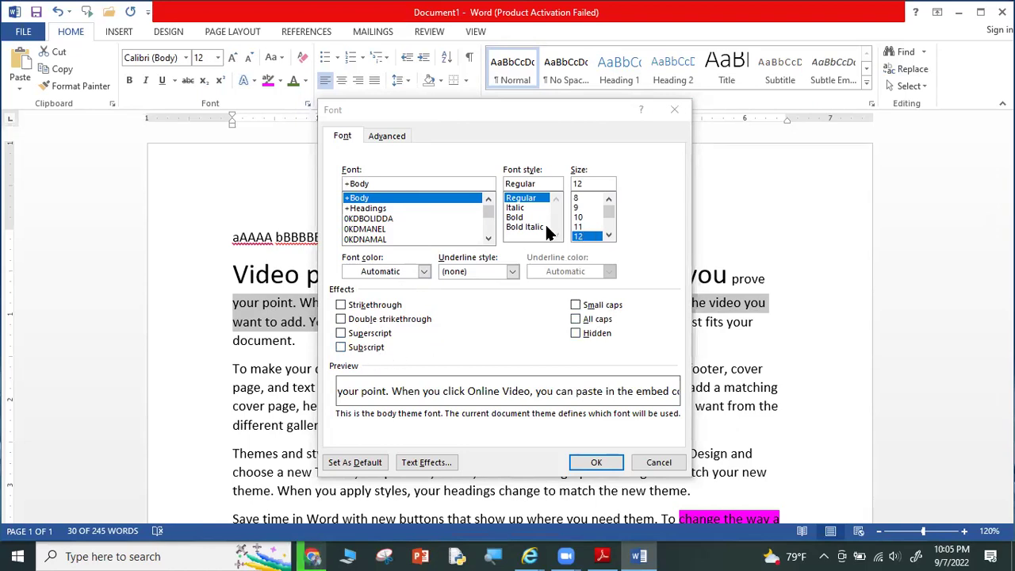
click(517, 218)
click(516, 207)
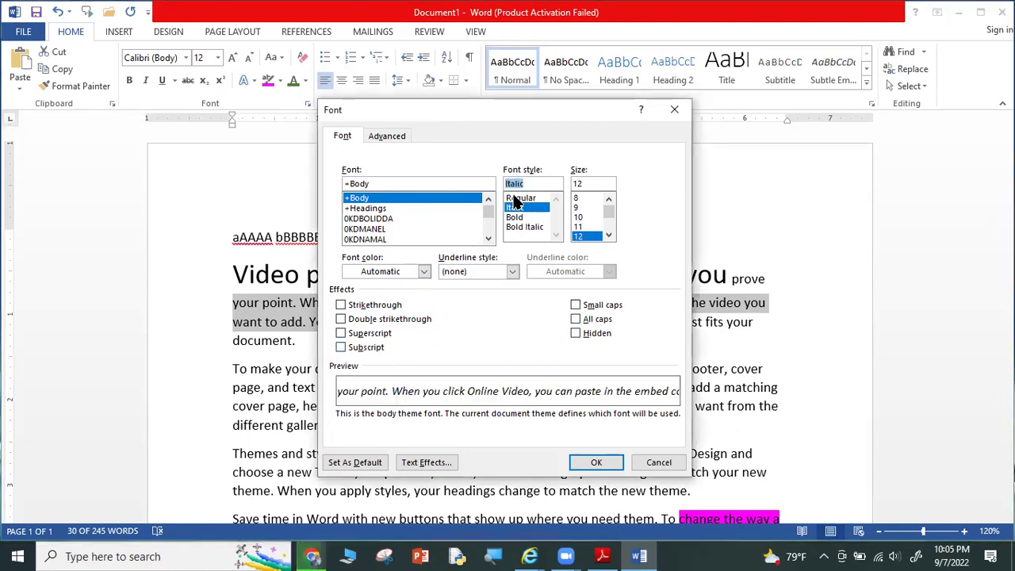
click(517, 198)
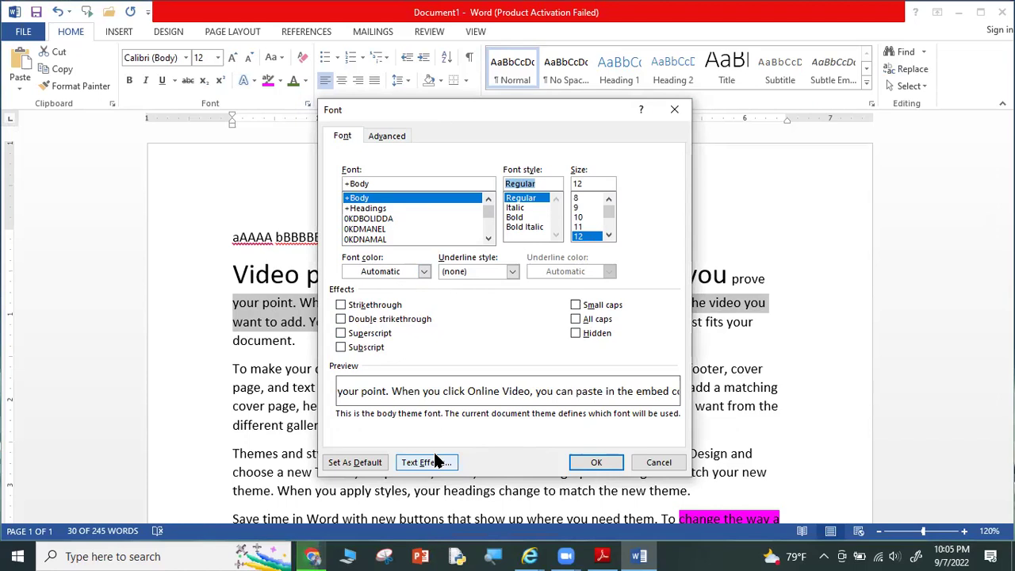
click(596, 463)
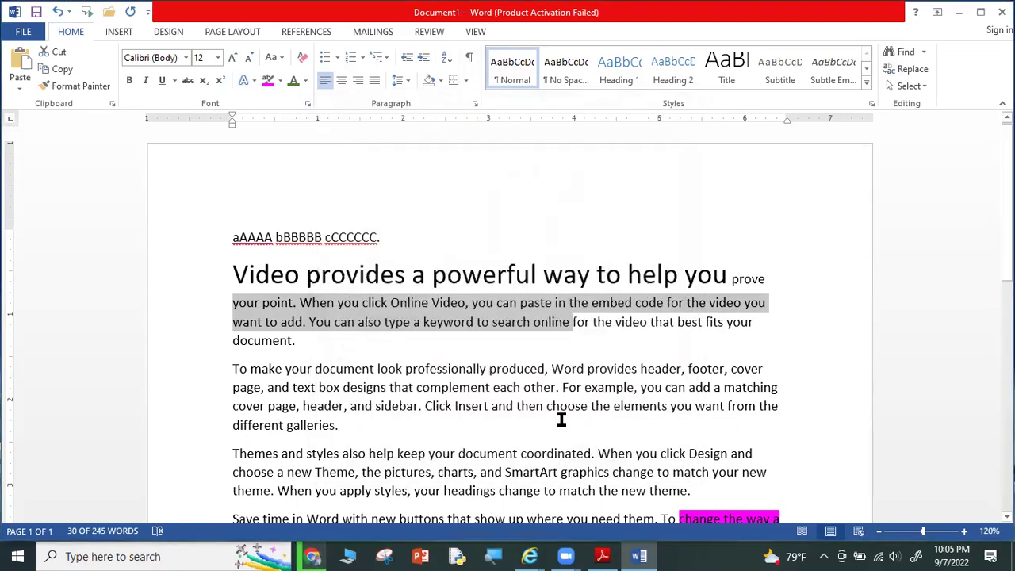
Bring the PDF worksheet forward and scroll from page 5 to the page 6 Paragraph Group picture.
click(601, 555)
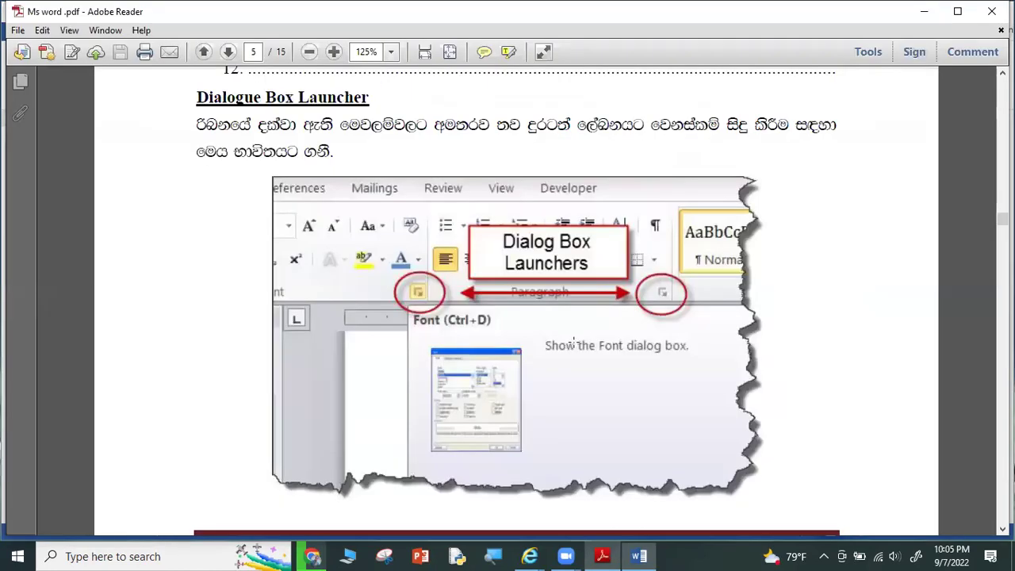
scroll(568, 343, down, 5)
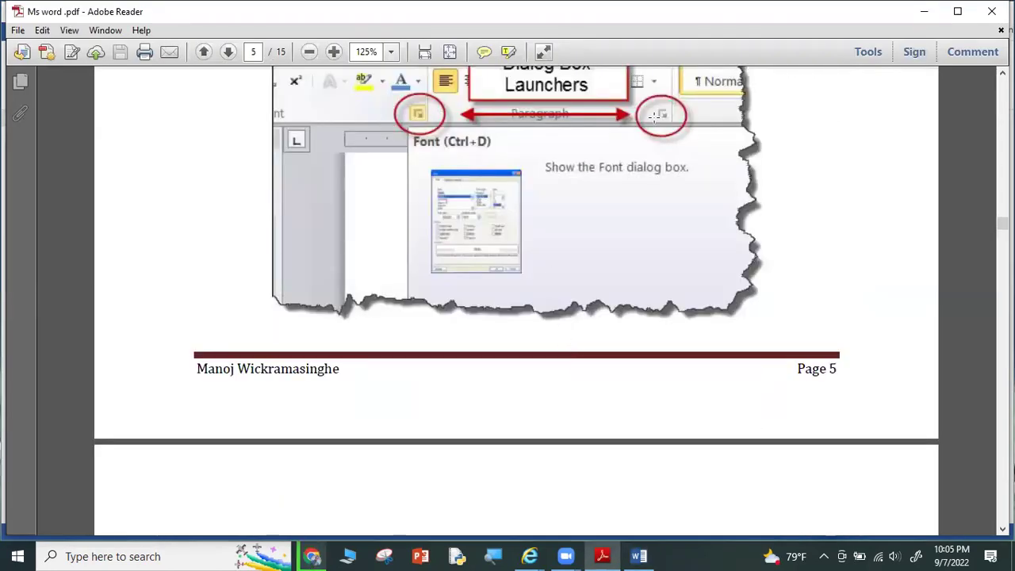
scroll(564, 273, down, 3)
scroll(528, 281, down, 2)
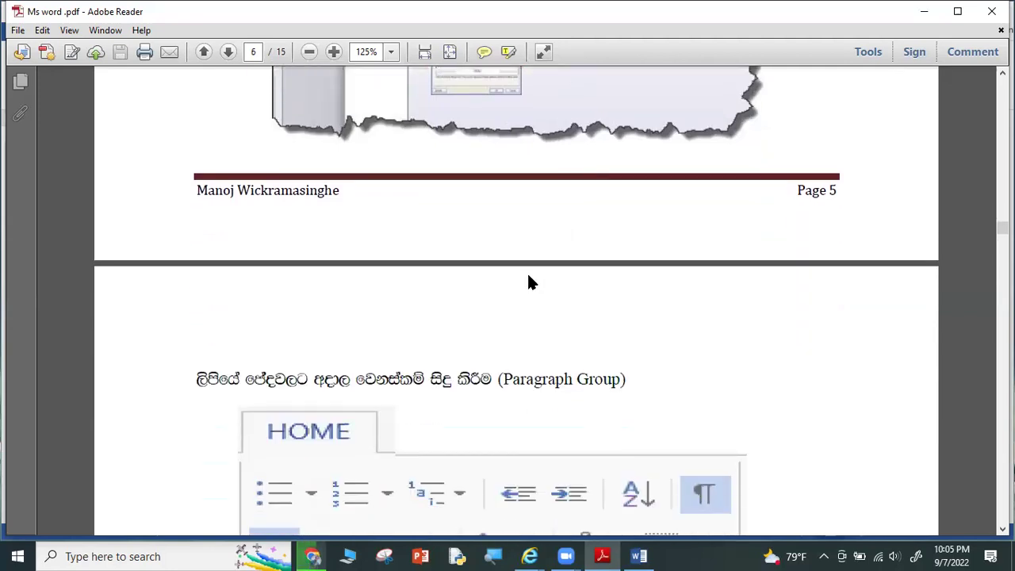
scroll(525, 282, down, 4)
scroll(524, 282, down, 3)
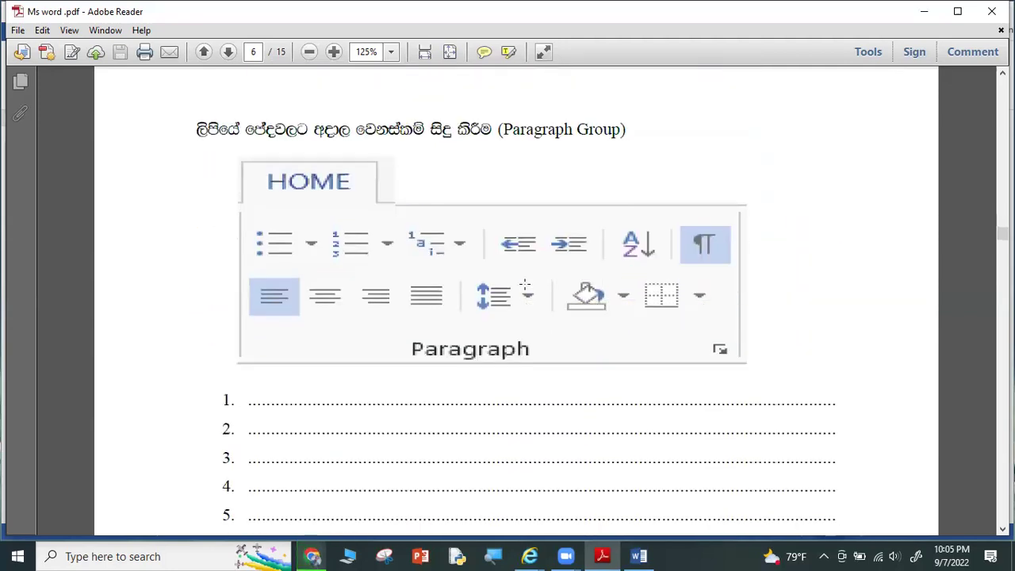
scroll(525, 284, down, 1)
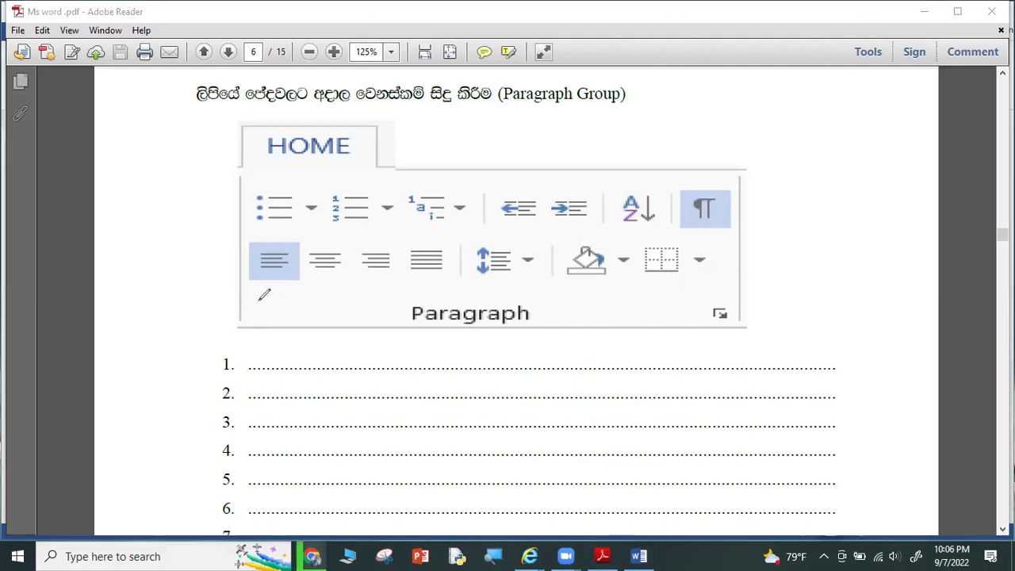
Write red circled numbers 1–11 beside the Paragraph buttons, arcing the indent and list button pairs.
mouse_move(266, 307)
mouse_down()
mouse_move(266, 295)
mouse_move(280, 292)
mouse_move(333, 309)
mouse_move(319, 313)
mouse_move(341, 286)
mouse_move(372, 303)
mouse_move(381, 280)
mouse_move(422, 304)
mouse_move(438, 281)
mouse_up()
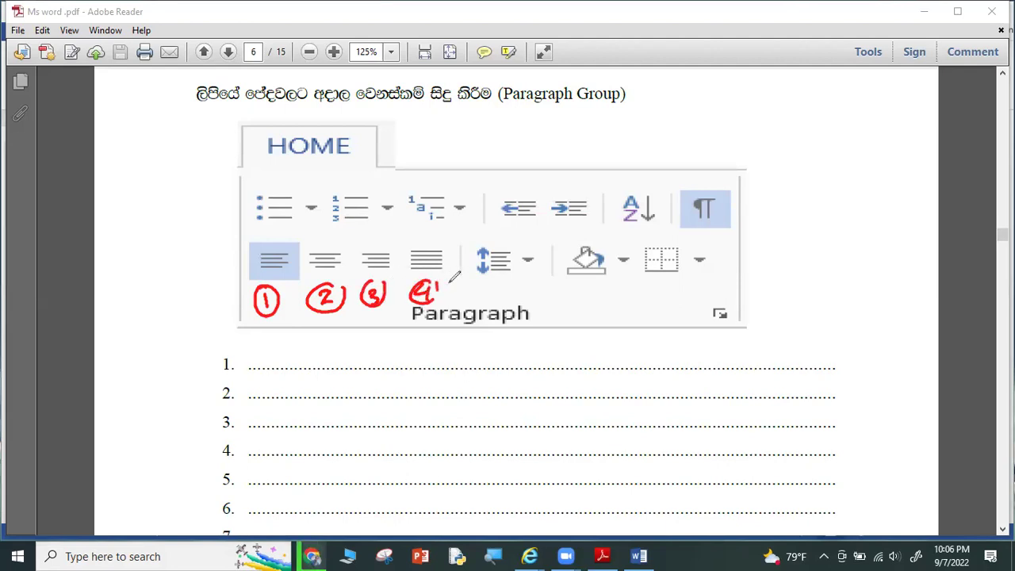
mouse_move(500, 287)
mouse_down()
mouse_move(494, 298)
mouse_move(501, 276)
mouse_up()
mouse_move(576, 281)
mouse_down()
mouse_move(569, 299)
mouse_move(603, 281)
mouse_move(660, 307)
mouse_move(681, 277)
mouse_up()
mouse_move(701, 157)
mouse_down()
mouse_move(698, 165)
mouse_move(719, 155)
mouse_up()
mouse_move(648, 172)
mouse_down()
mouse_move(637, 190)
mouse_move(658, 166)
mouse_up()
drag(493, 192, 592, 190)
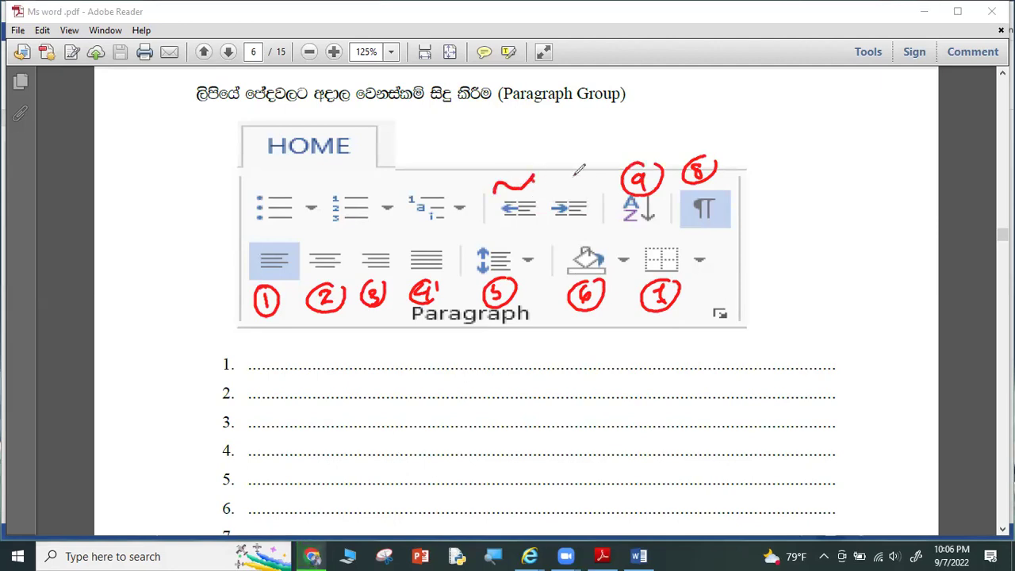
mouse_move(544, 160)
mouse_down()
mouse_move(546, 170)
mouse_move(547, 149)
mouse_up()
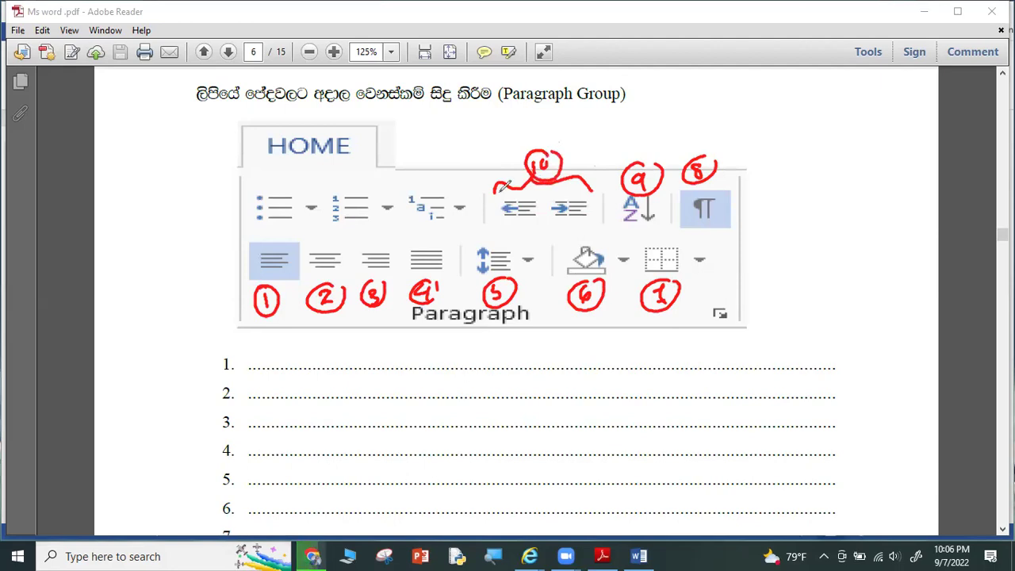
mouse_move(254, 190)
mouse_down()
mouse_move(355, 181)
mouse_move(308, 172)
mouse_up()
mouse_move(316, 159)
mouse_down()
mouse_move(317, 173)
mouse_move(311, 156)
mouse_up()
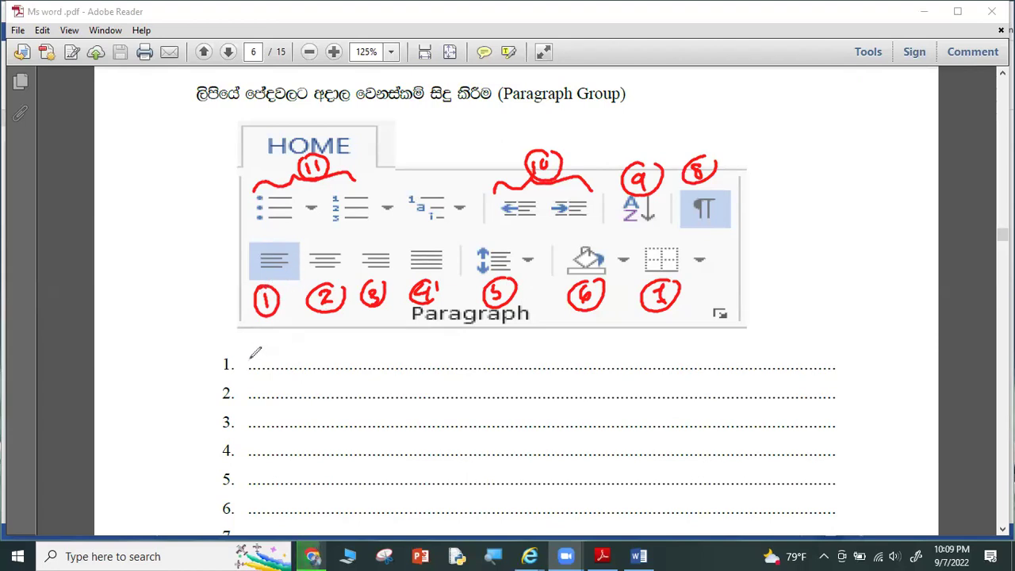
Handwrite 'left align' and 'center align' on lines 1–2, begin 'Ri' on line 3, and mark the align button edges.
mouse_move(252, 346)
mouse_down()
mouse_move(256, 362)
mouse_move(278, 363)
mouse_move(287, 349)
mouse_move(295, 363)
mouse_up()
mouse_move(289, 351)
mouse_down()
mouse_move(370, 366)
mouse_move(391, 360)
mouse_up()
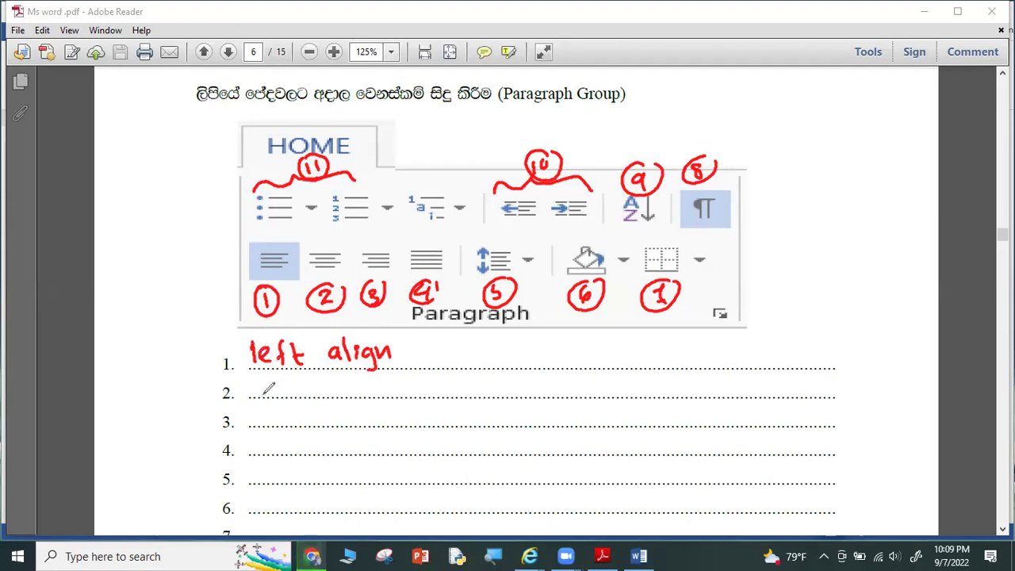
mouse_move(272, 381)
mouse_down()
mouse_move(273, 395)
mouse_move(346, 384)
mouse_move(413, 403)
mouse_move(430, 392)
mouse_up()
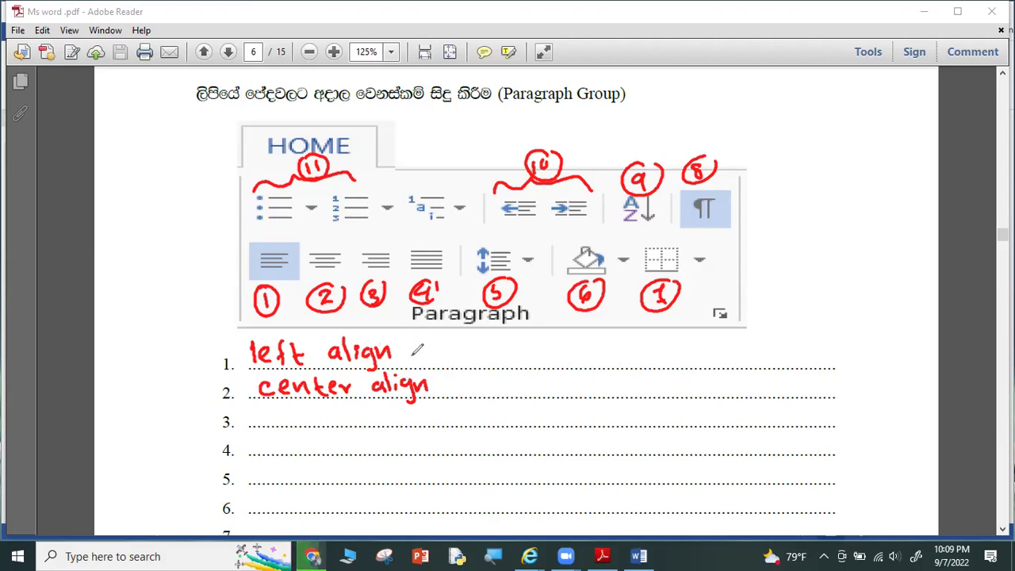
mouse_move(268, 406)
mouse_down()
mouse_move(268, 420)
mouse_move(289, 421)
mouse_up()
click(288, 405)
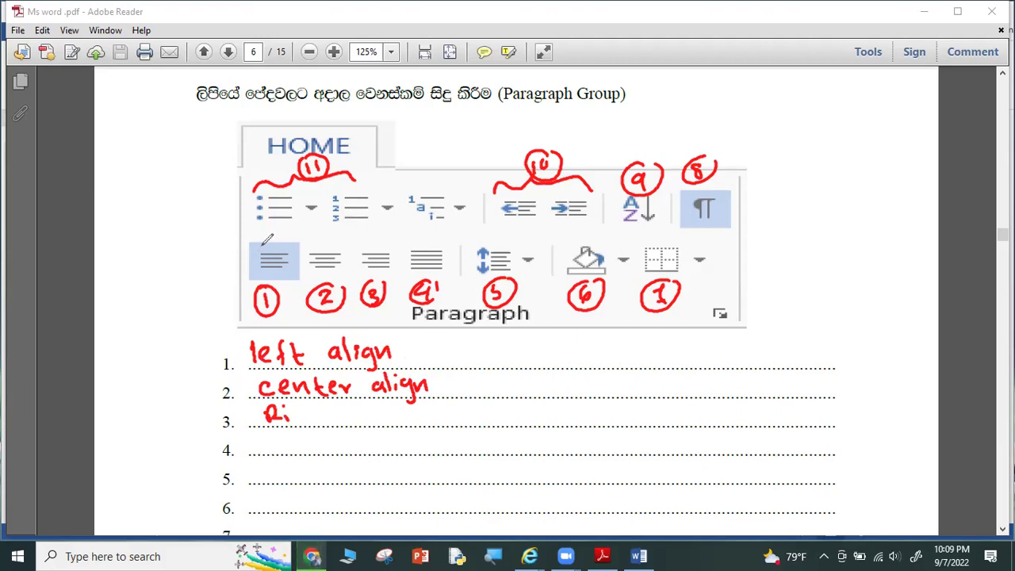
drag(261, 247, 260, 262)
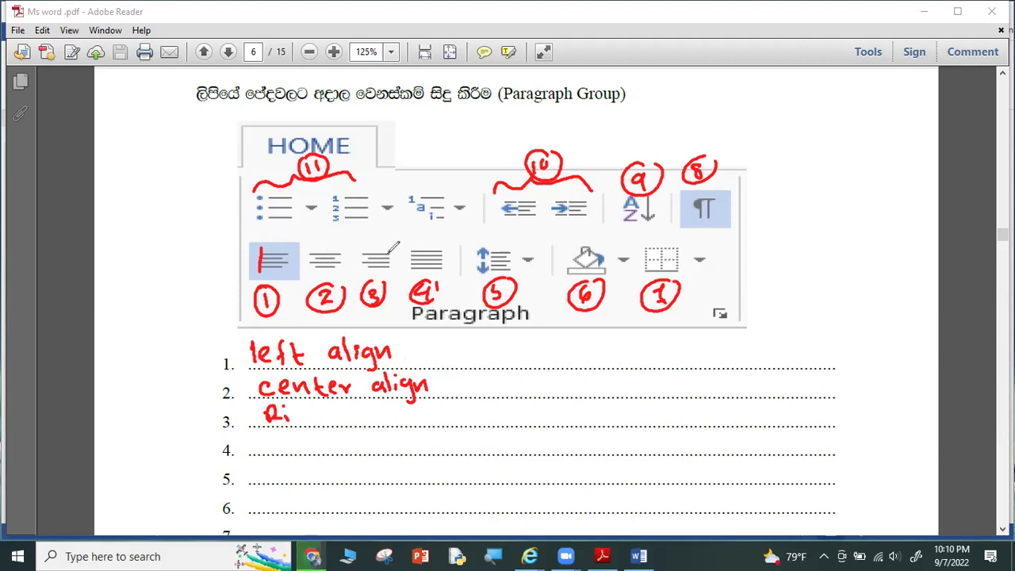
drag(388, 252, 389, 272)
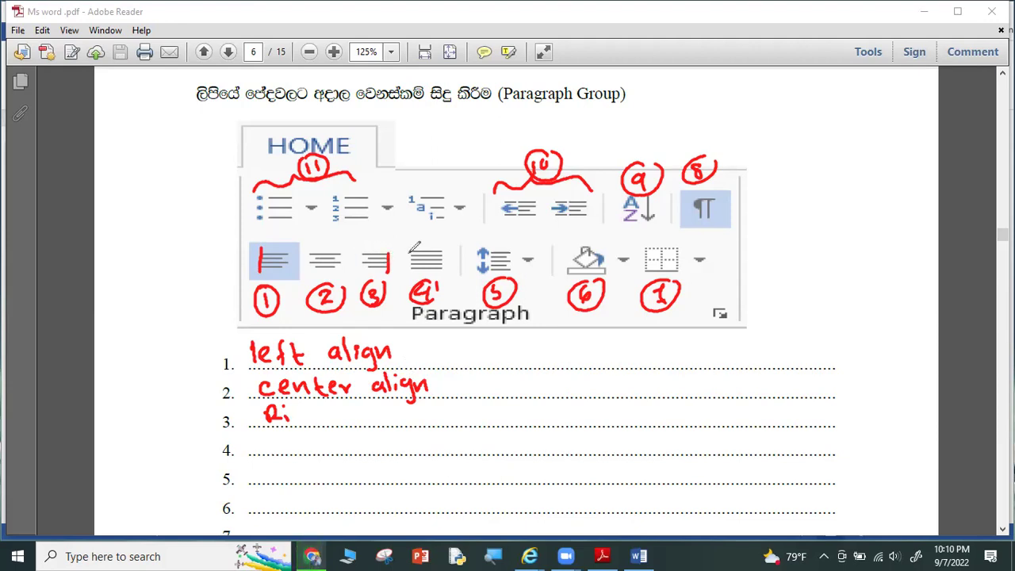
Mark the justify button edges and write 'Right align', 'Justify' and 'Line spacing' on lines 3–5.
drag(412, 252, 411, 272)
mouse_move(298, 415)
mouse_down()
mouse_move(311, 429)
mouse_move(406, 405)
mouse_move(405, 427)
mouse_move(422, 400)
mouse_move(433, 417)
mouse_up()
mouse_move(262, 435)
mouse_down()
mouse_move(252, 453)
mouse_move(335, 445)
mouse_move(336, 460)
mouse_up()
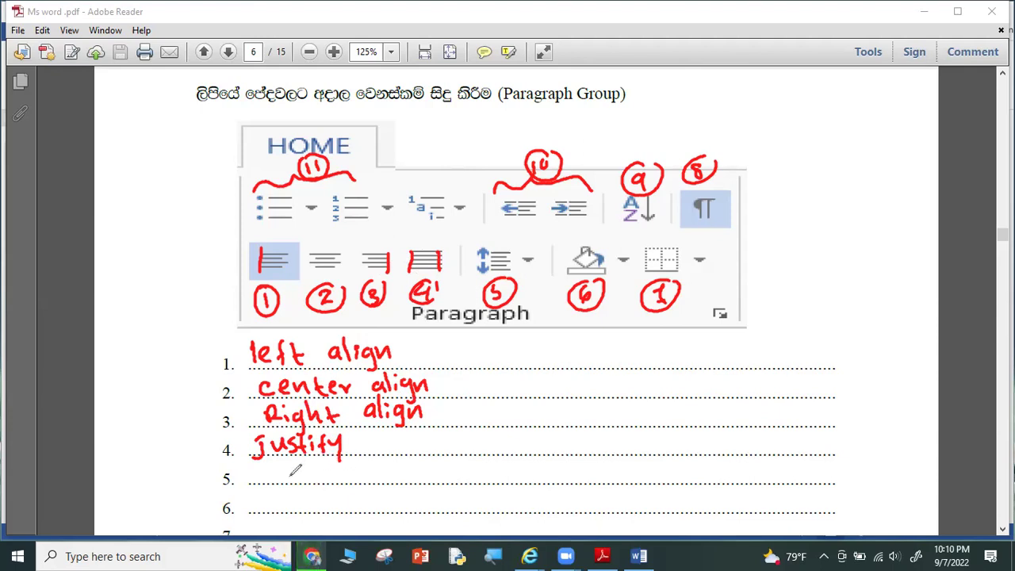
mouse_move(253, 471)
mouse_down()
mouse_move(252, 485)
mouse_move(414, 472)
mouse_move(406, 491)
mouse_up()
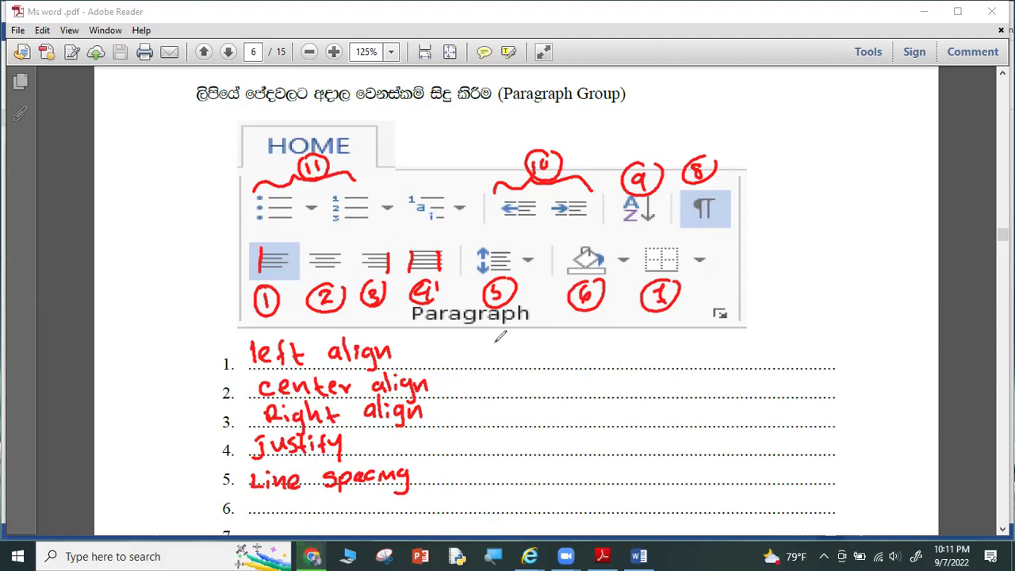
Write 'Shading' as item 6 and 'Bolder' as item 7, then number items 8 and 9.
mouse_move(504, 342)
mouse_down()
mouse_move(500, 350)
mouse_move(639, 362)
mouse_up()
click(521, 353)
click(612, 338)
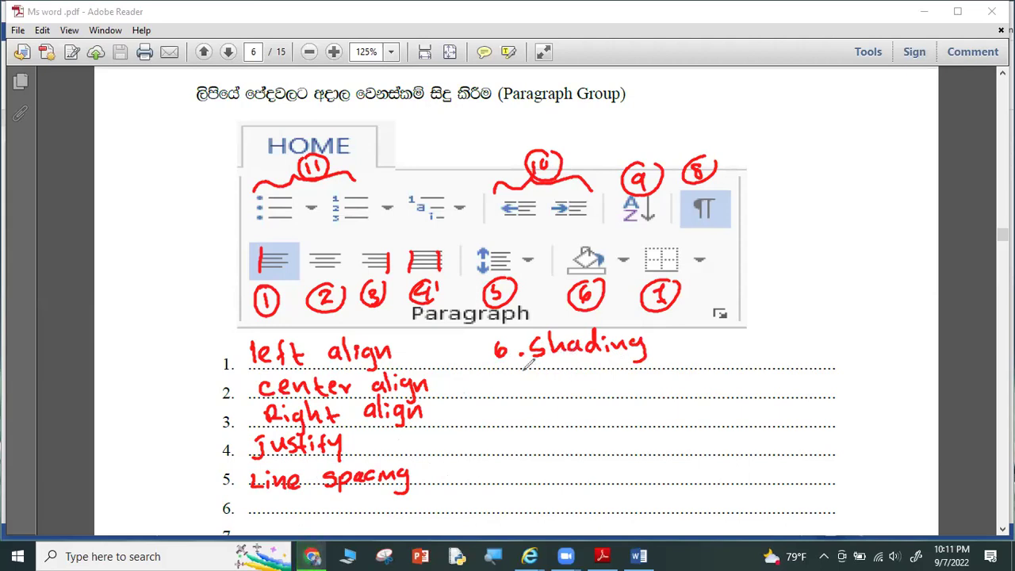
mouse_move(495, 379)
mouse_down()
mouse_move(501, 394)
mouse_move(539, 393)
mouse_move(563, 376)
mouse_move(574, 390)
mouse_move(590, 369)
mouse_move(586, 390)
mouse_move(617, 380)
mouse_up()
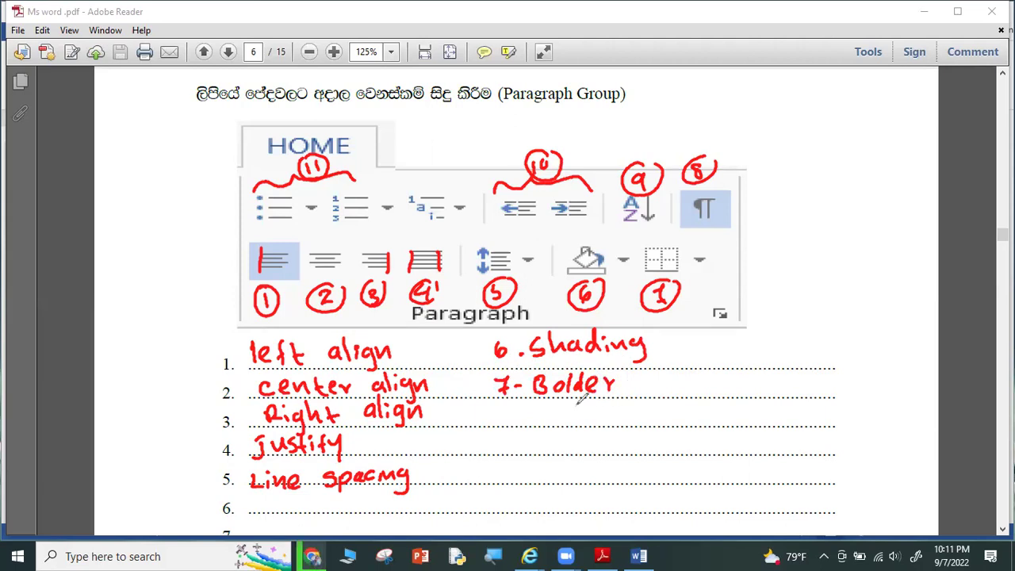
drag(507, 412, 517, 423)
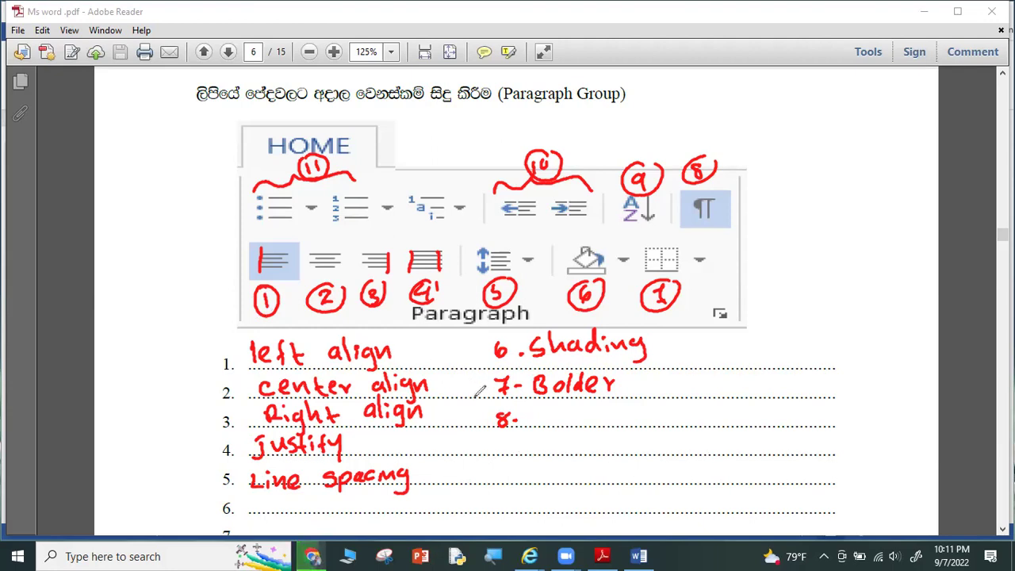
mouse_move(508, 436)
mouse_down()
mouse_move(501, 451)
mouse_move(553, 436)
mouse_move(585, 444)
mouse_move(591, 433)
mouse_up()
click(514, 445)
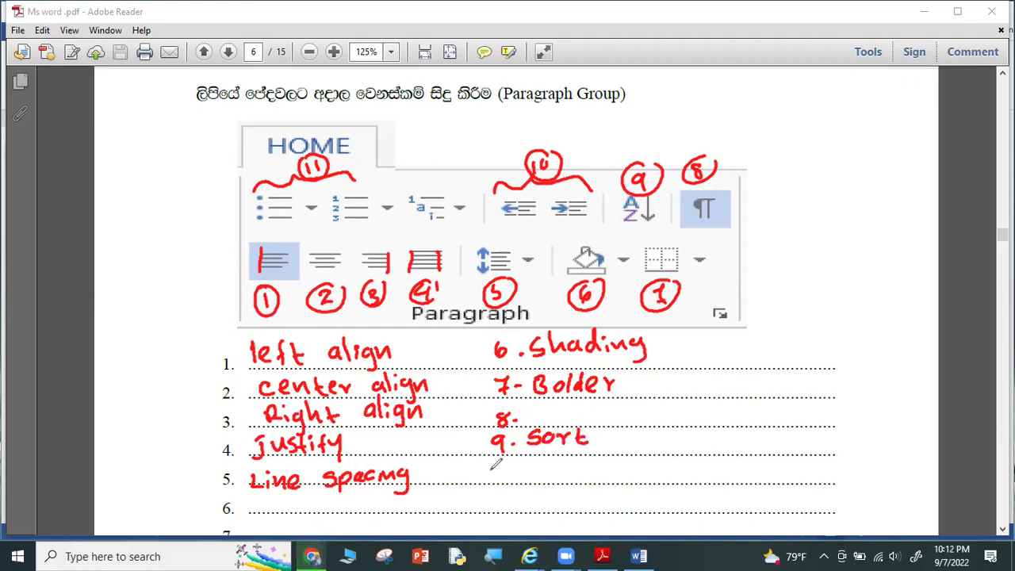
Write 'indent' as item 10 and 'Bullet' as item 11, then draw a red mark on the image.
mouse_move(488, 468)
mouse_down()
mouse_move(486, 476)
mouse_move(495, 470)
mouse_up()
click(510, 475)
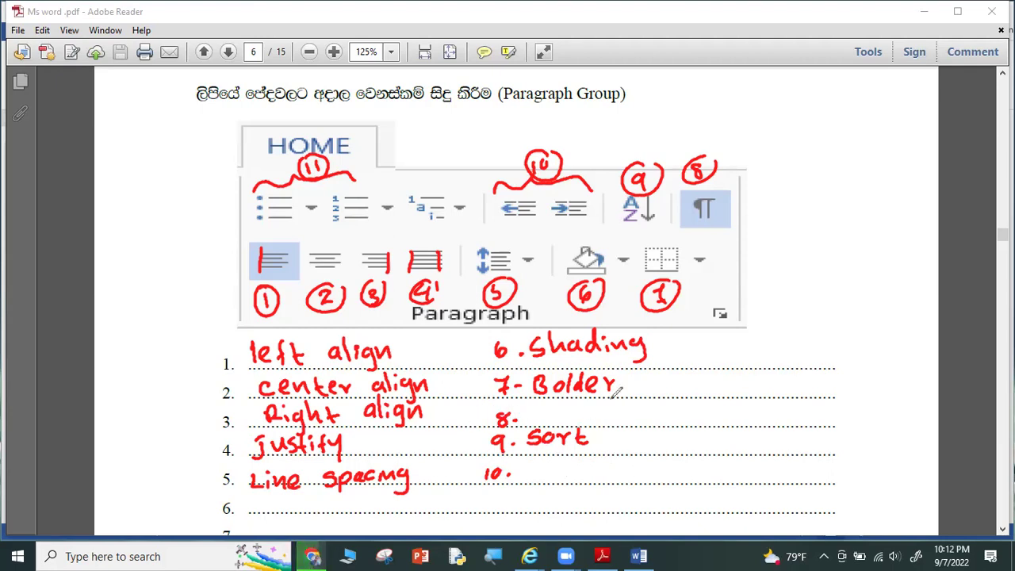
mouse_move(534, 466)
mouse_down()
mouse_move(533, 475)
mouse_move(557, 476)
mouse_move(575, 457)
mouse_move(592, 475)
mouse_move(621, 477)
mouse_up()
drag(613, 466, 629, 466)
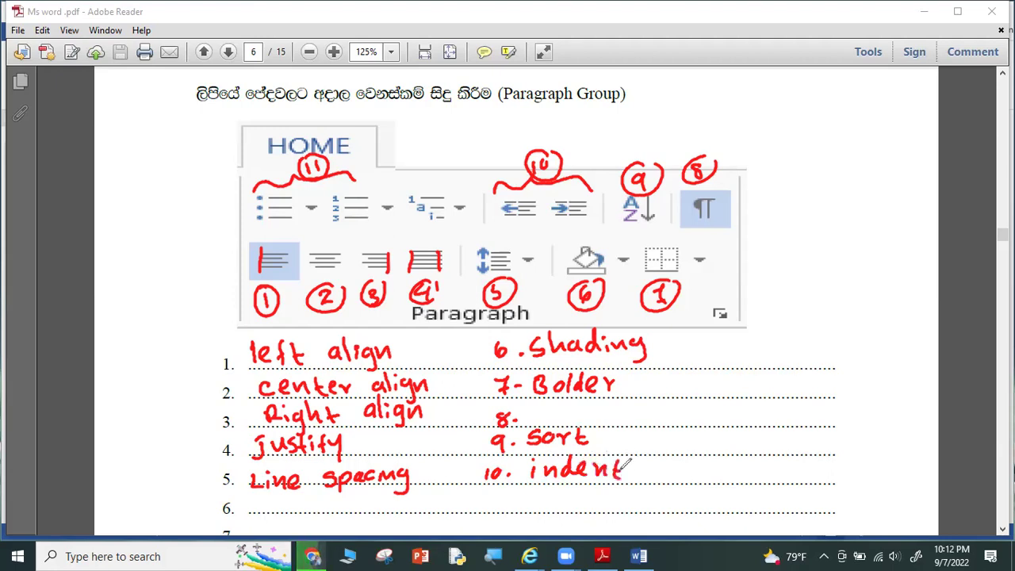
drag(491, 501, 497, 512)
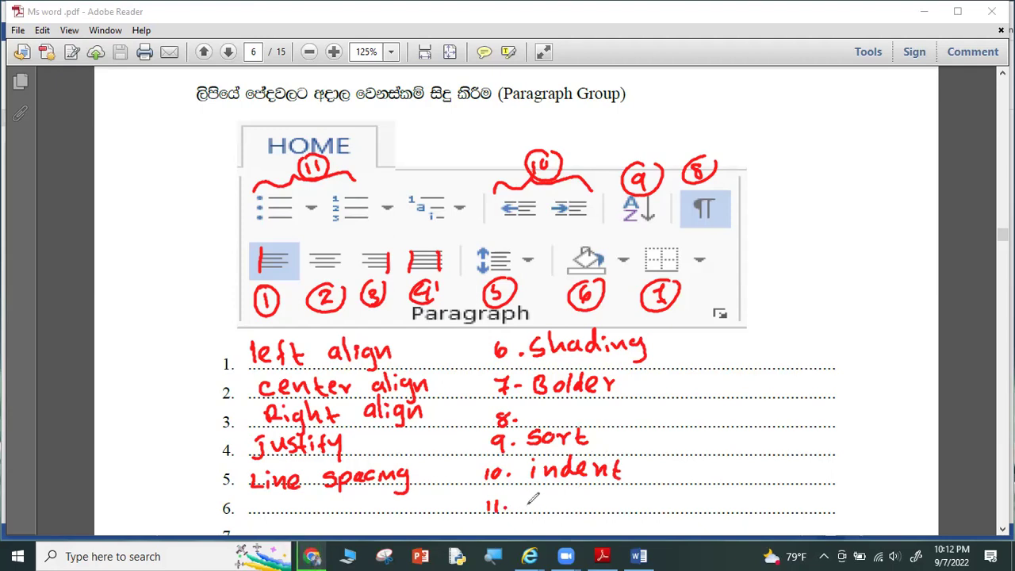
mouse_move(531, 499)
mouse_down()
mouse_move(531, 511)
mouse_move(588, 509)
mouse_up()
mouse_move(580, 497)
mouse_down()
mouse_move(619, 506)
mouse_move(660, 503)
mouse_move(668, 489)
mouse_move(698, 499)
mouse_move(719, 490)
mouse_move(746, 507)
mouse_up()
click(727, 482)
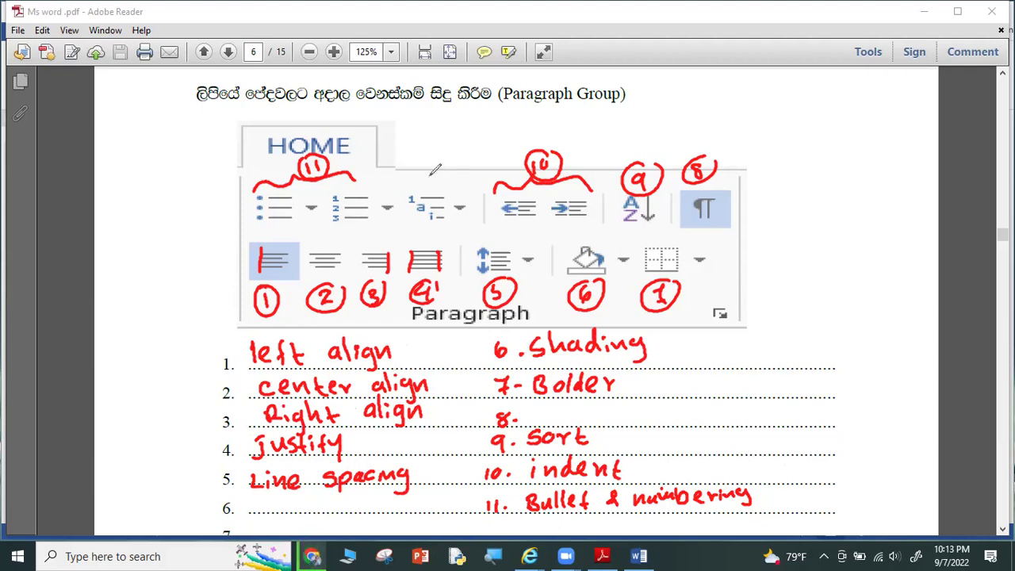
drag(420, 174, 435, 188)
drag(434, 174, 421, 189)
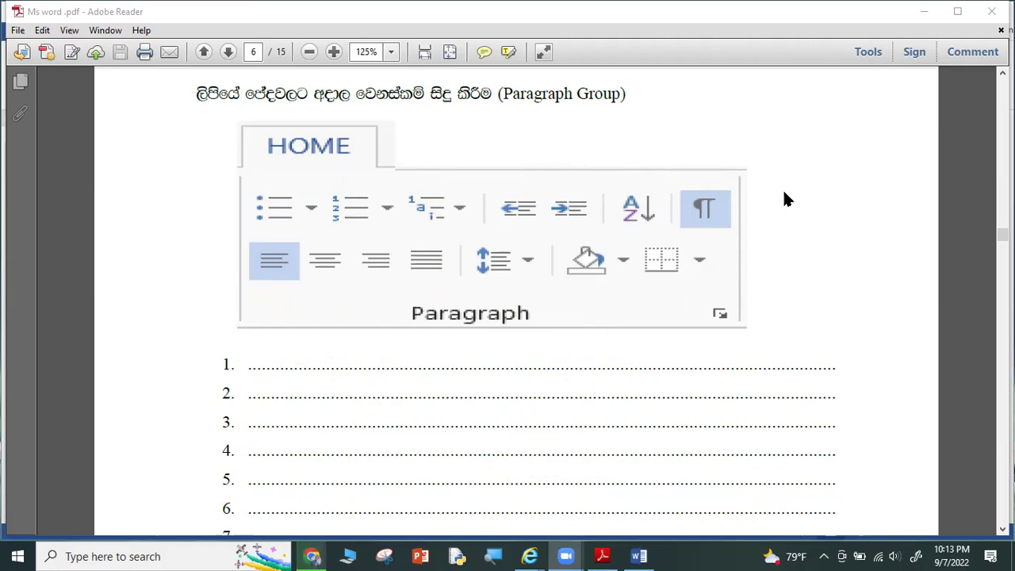
Scroll down page 6 to the Home Tab Edition Group section with its Find screenshot.
scroll(789, 230, down, 4)
scroll(791, 242, down, 1)
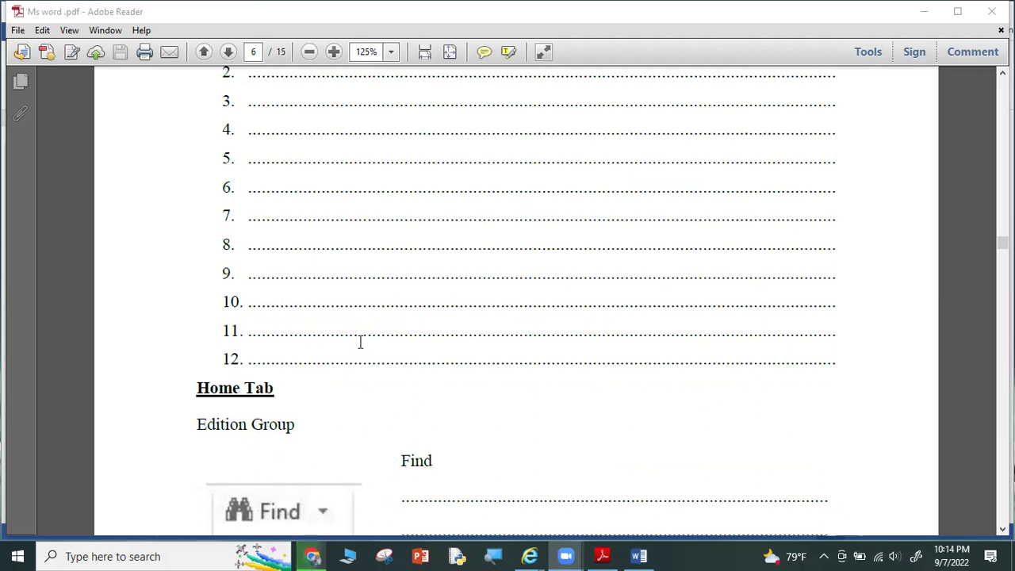
scroll(360, 343, down, 2)
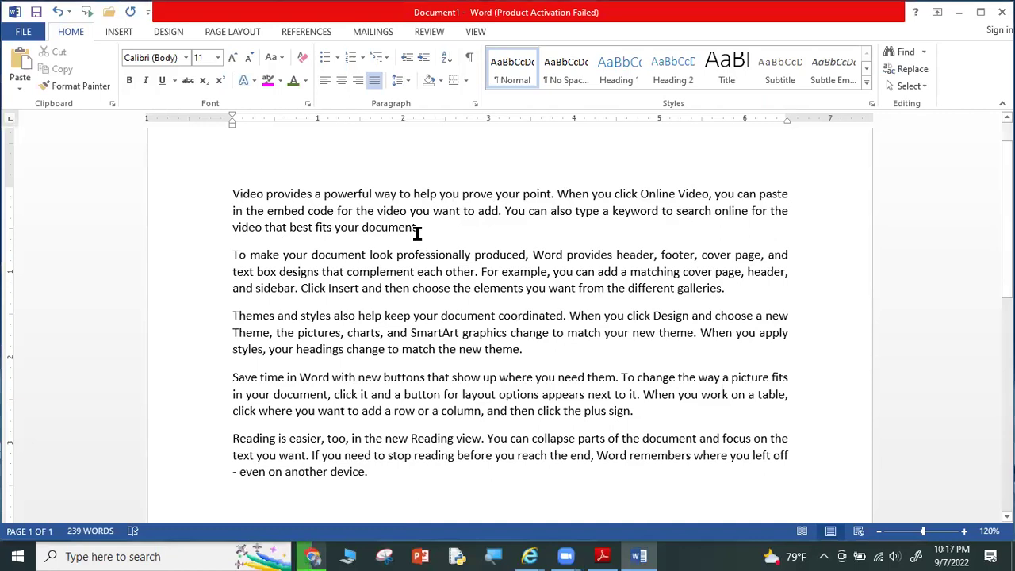
Select the first paragraph and cycle through left, center and right alignment, ending on justified.
drag(424, 232, 233, 195)
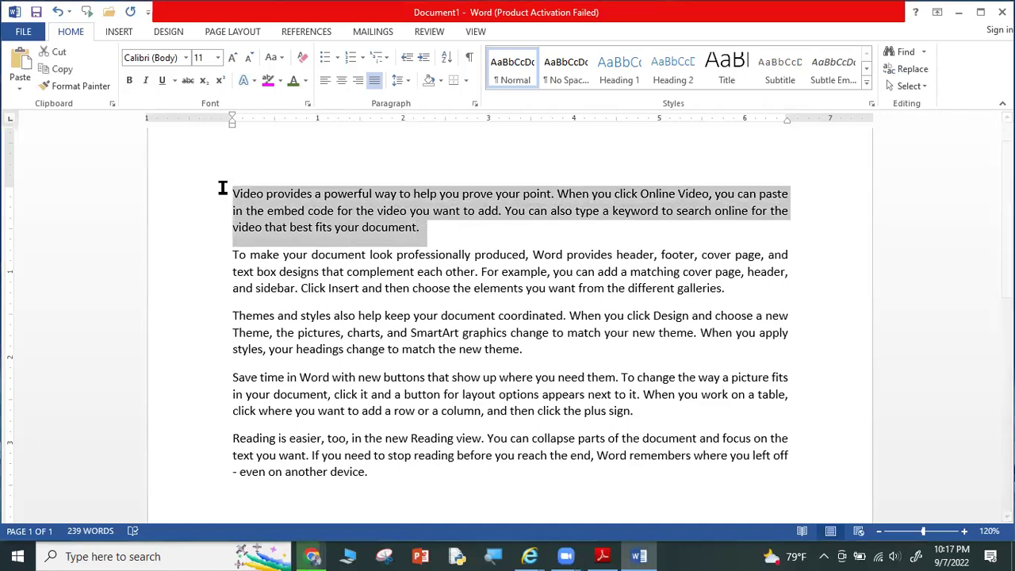
click(327, 80)
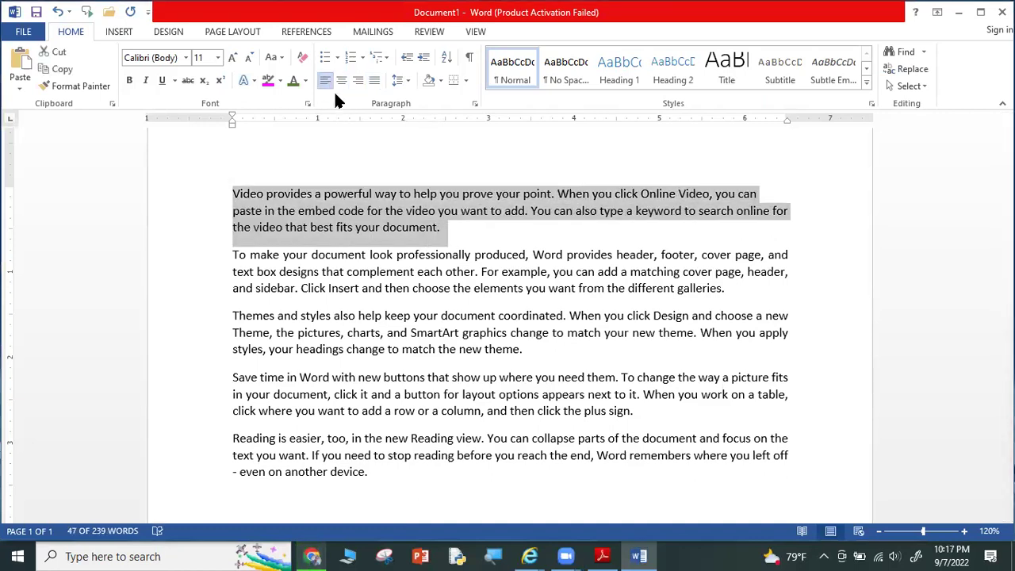
click(341, 82)
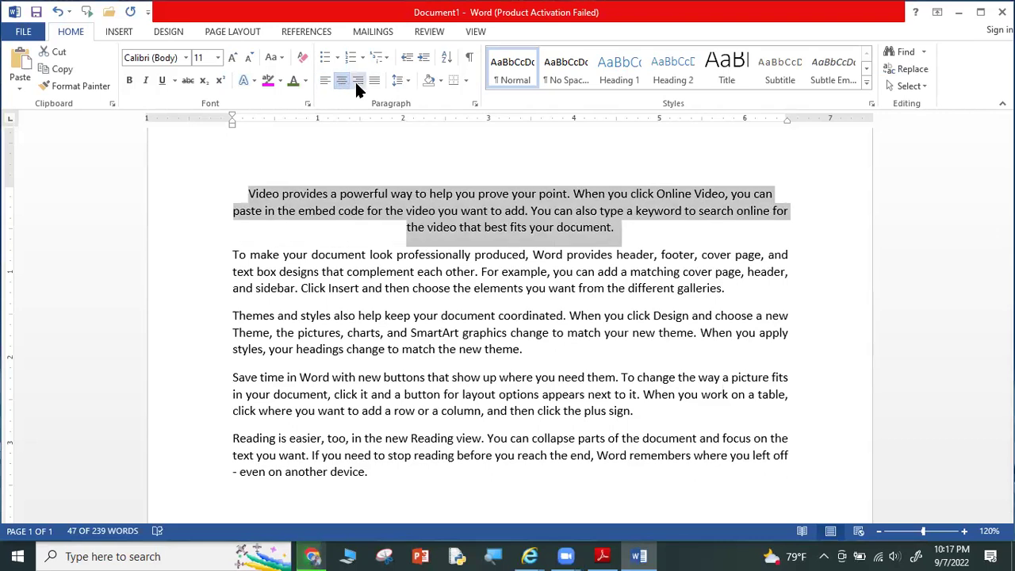
click(356, 84)
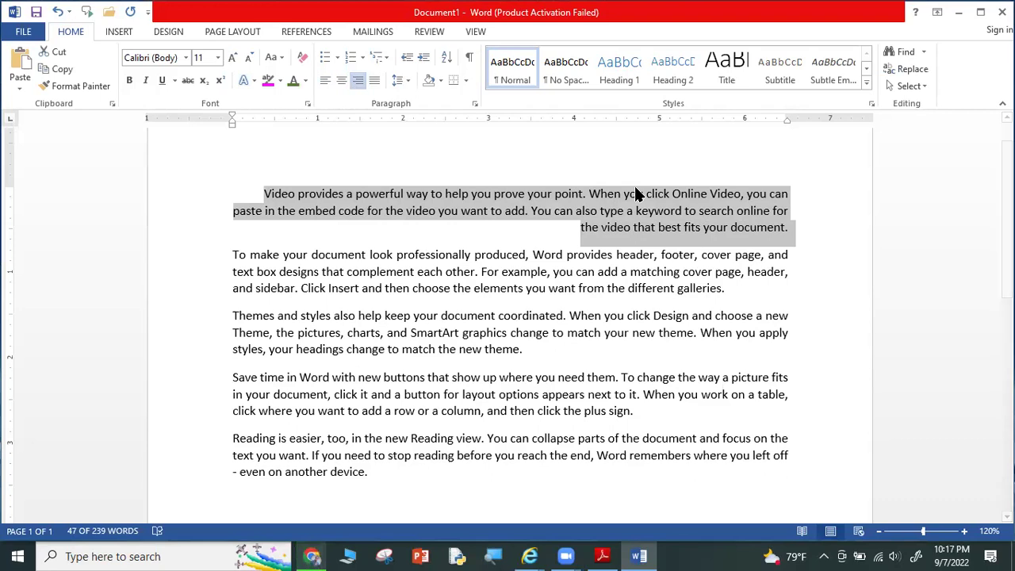
click(375, 80)
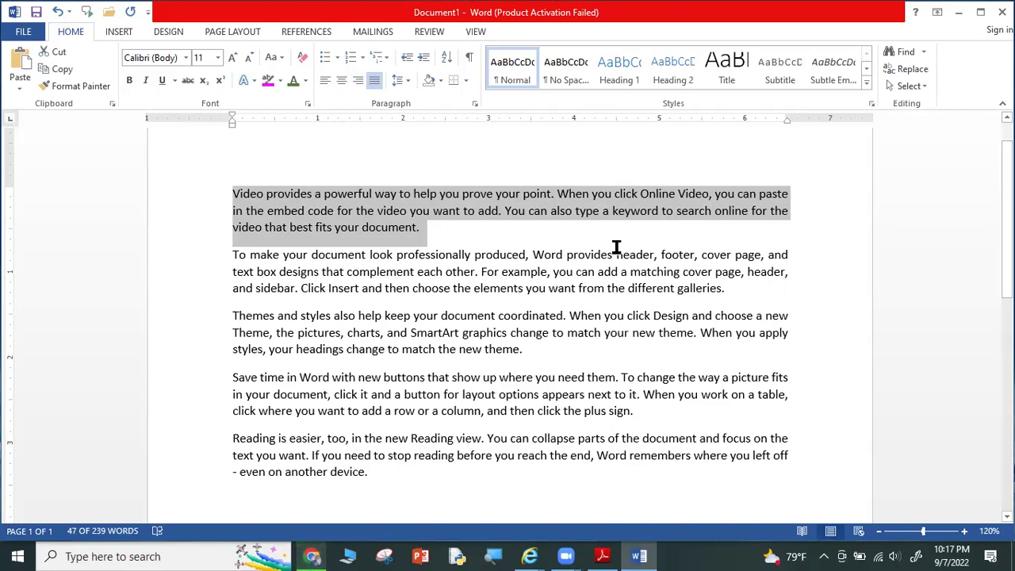
click(404, 79)
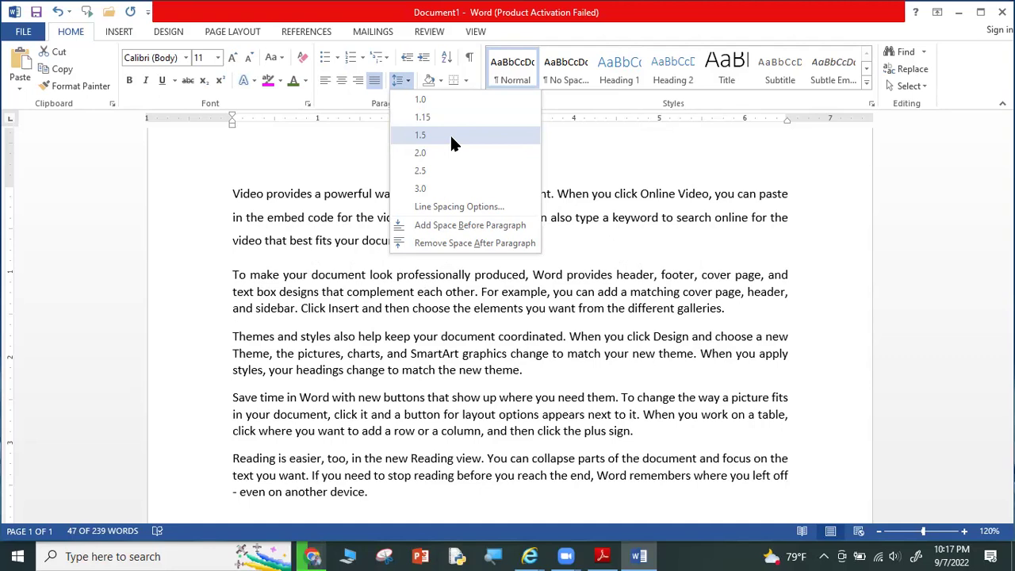
Give the first paragraph 1.5 line spacing and add a new line of repeated a's below it.
click(452, 138)
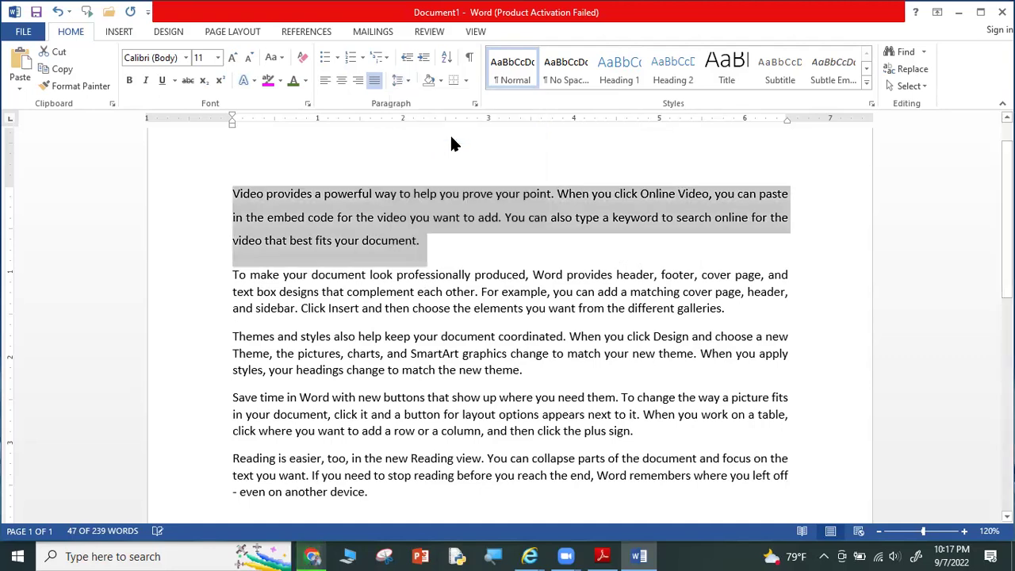
click(493, 246)
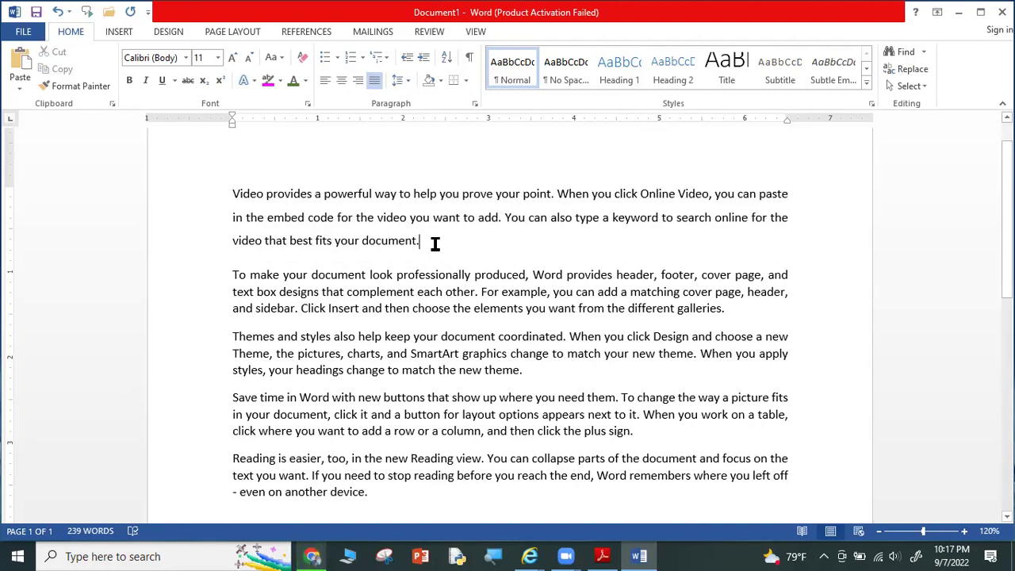
key(Return)
text(aaaaaaaaaaaaa aaaaaaaaaaaaaa aaaaaaaaaa)
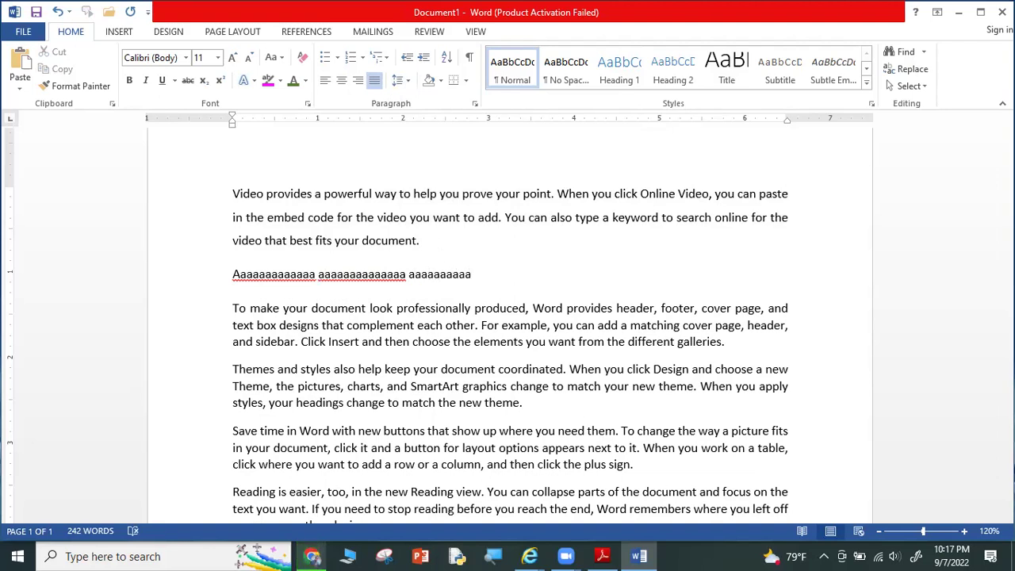
drag(421, 241, 221, 237)
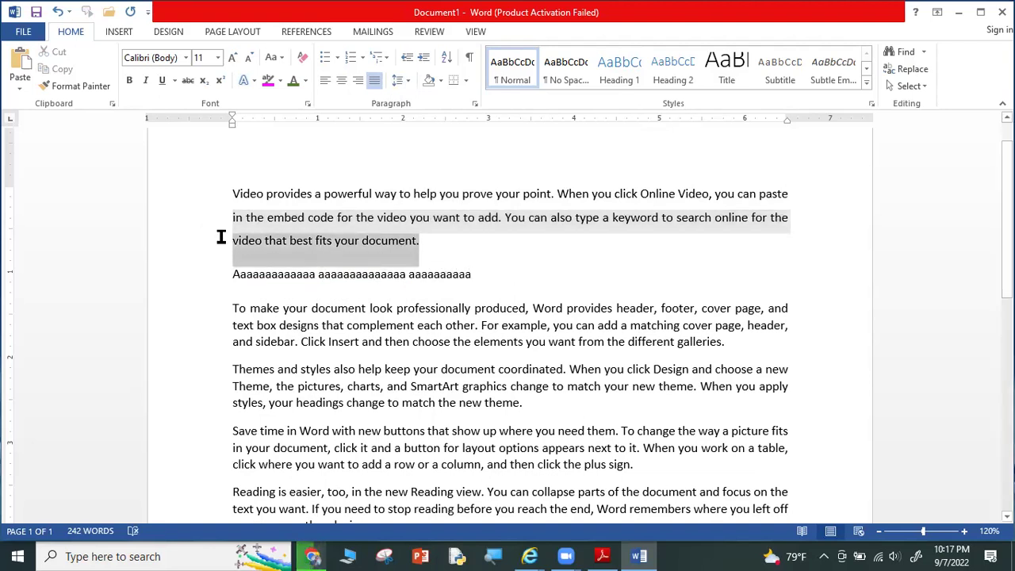
Highlight the line 'video that best fits your document.' in magenta.
click(221, 237)
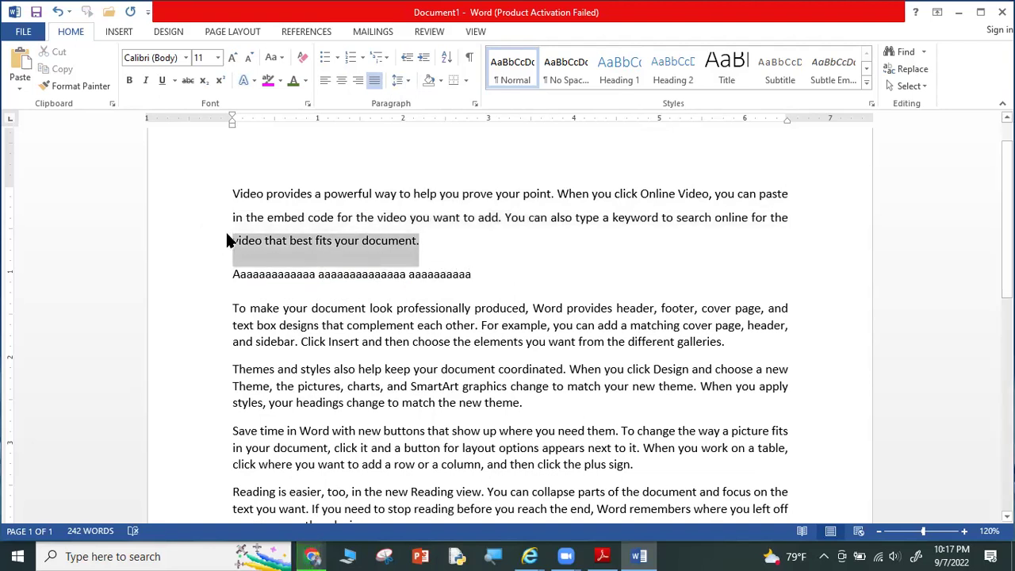
click(268, 82)
click(487, 262)
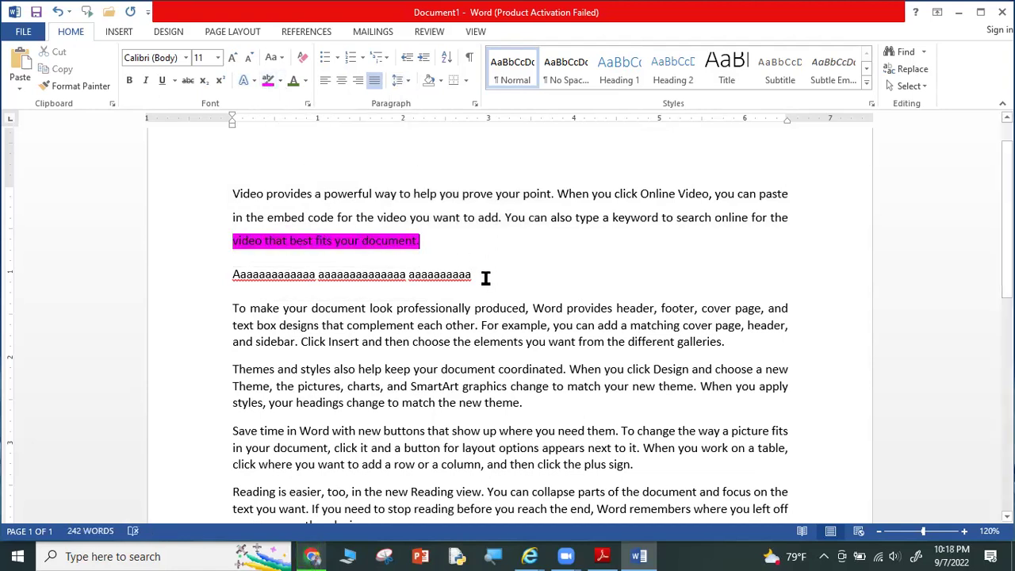
Shade the line of a's grey, then select the 'To make your document' paragraph.
drag(479, 276, 232, 275)
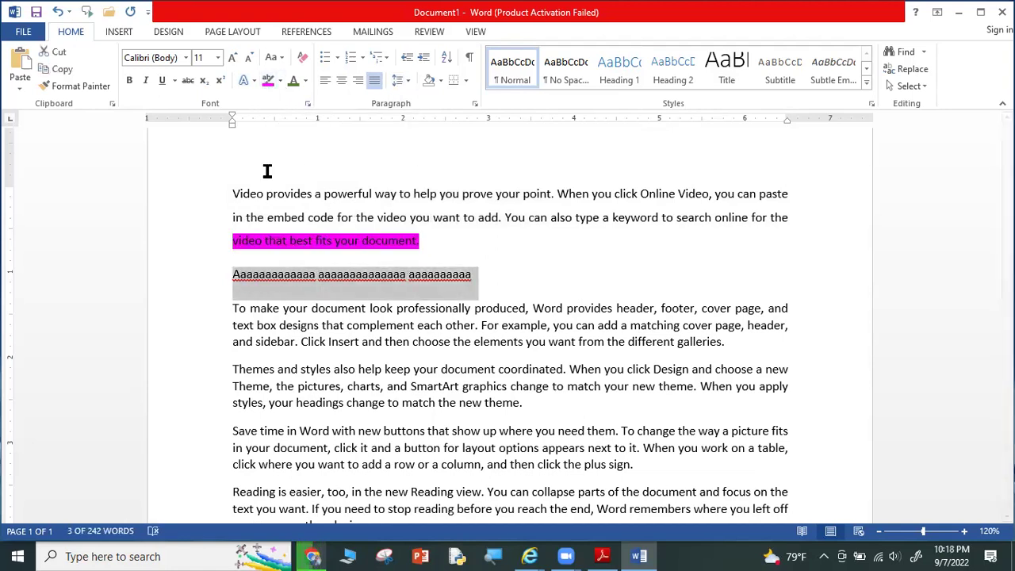
click(441, 82)
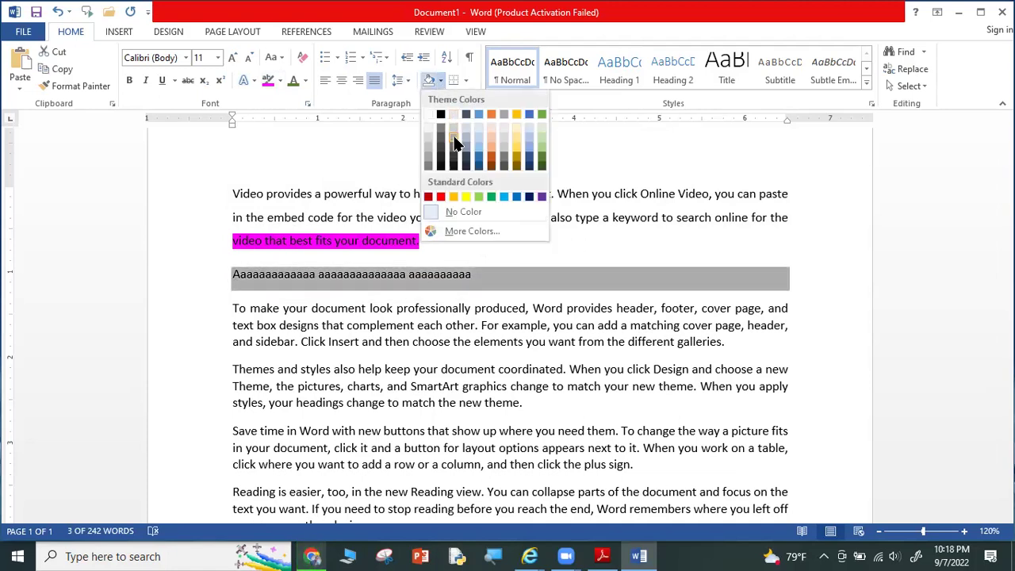
click(452, 147)
click(558, 273)
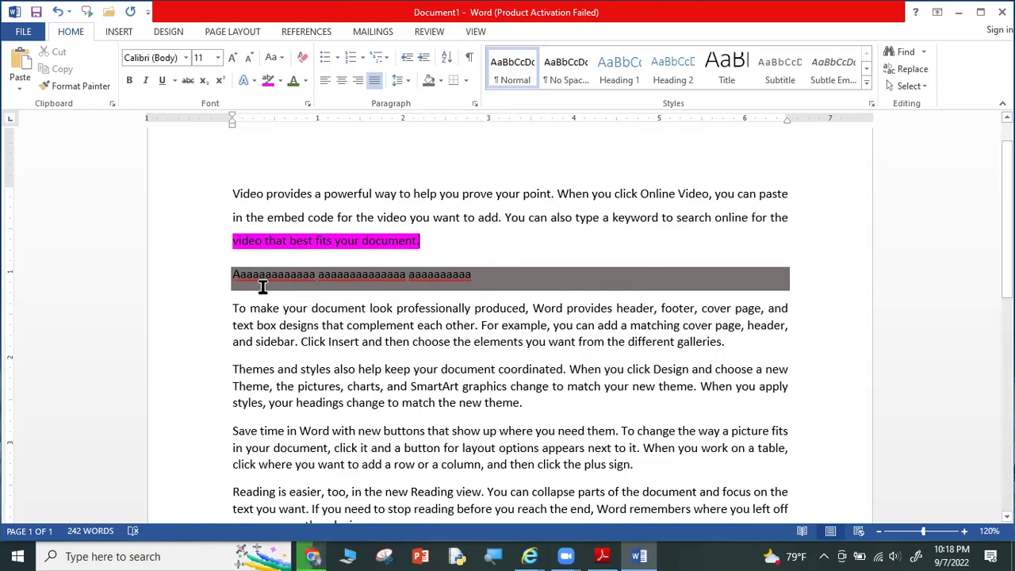
mouse_move(254, 282)
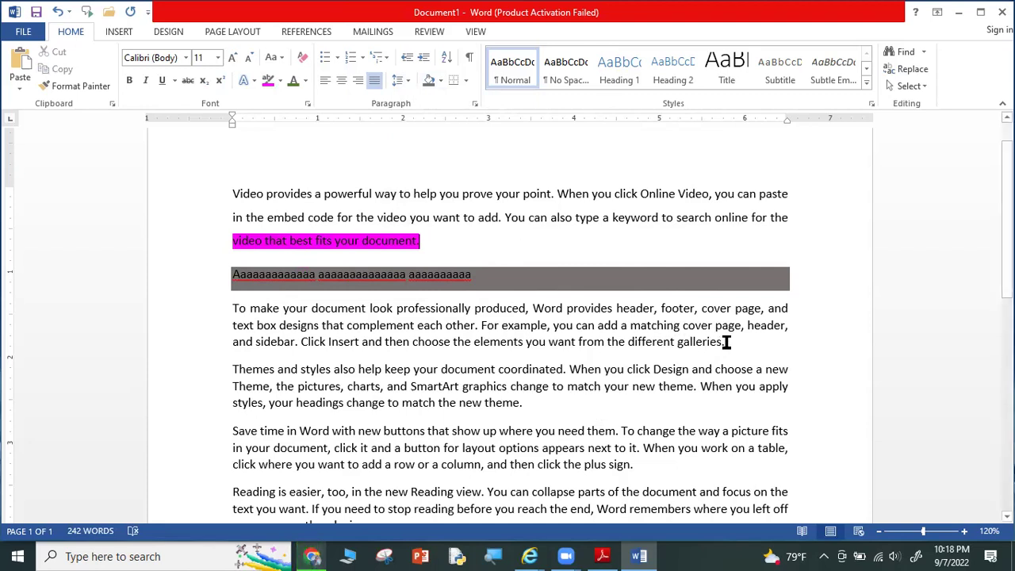
drag(725, 342, 228, 308)
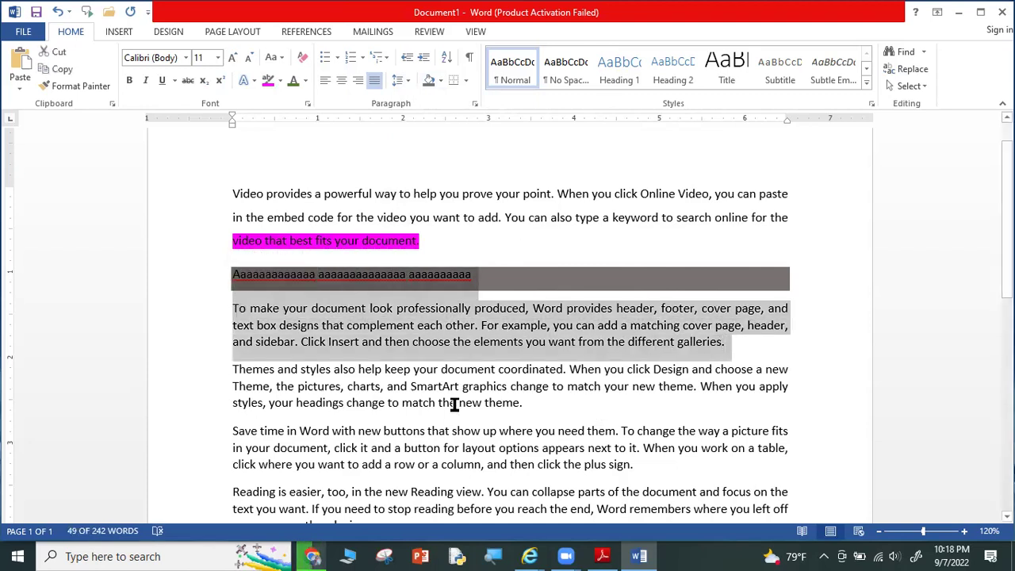
Put an outside border box around the selected 'To make your document' paragraph.
click(466, 80)
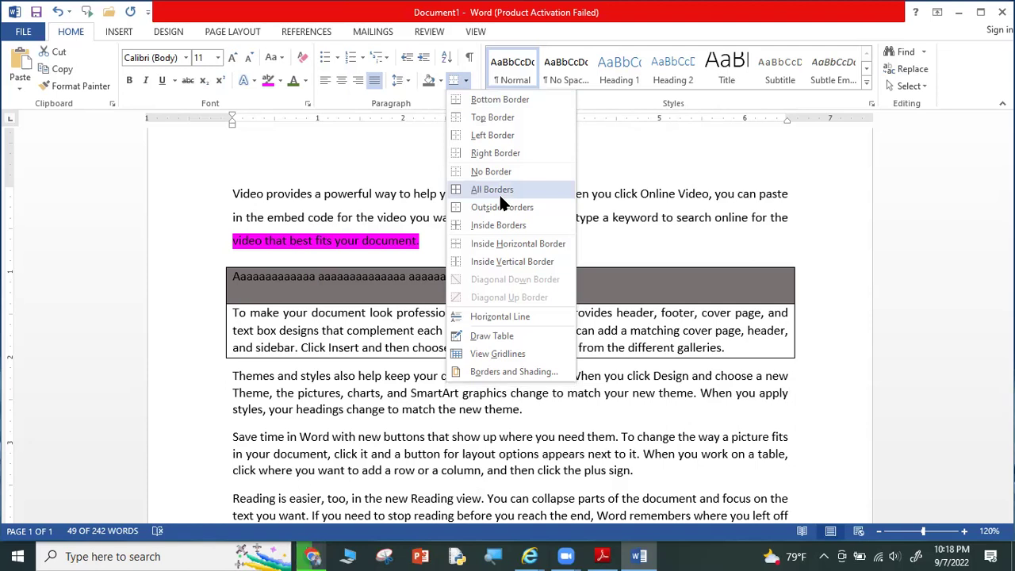
click(555, 240)
click(763, 359)
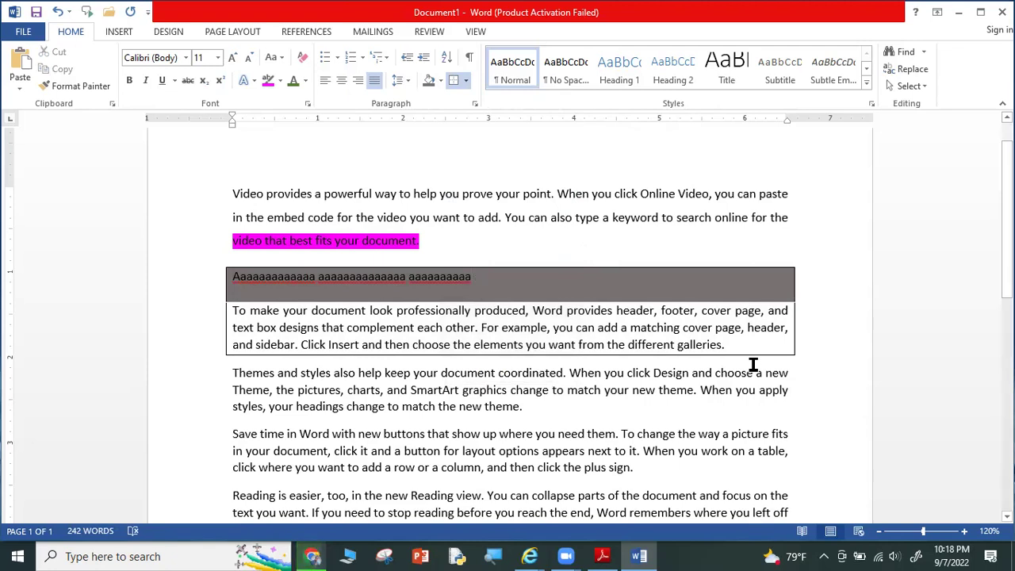
click(465, 83)
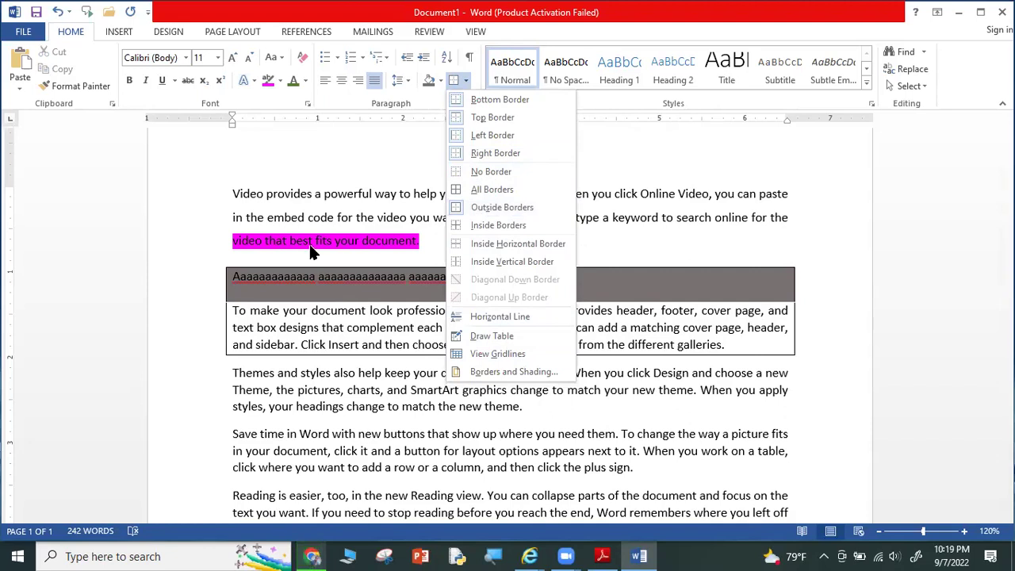
click(211, 176)
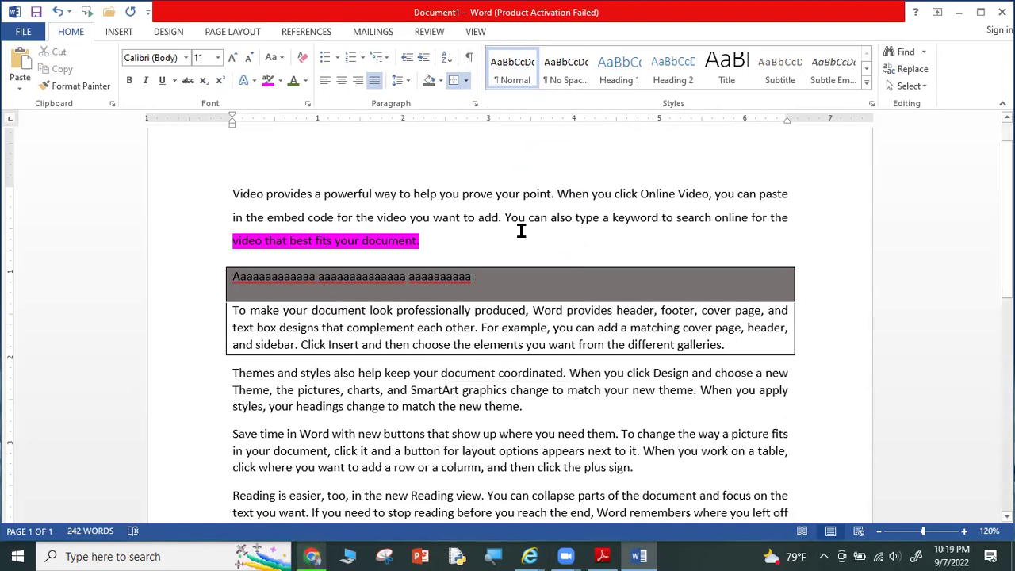
Select the whole document and turn on Show/Hide ¶ formatting marks.
key(ctrl+a)
click(469, 61)
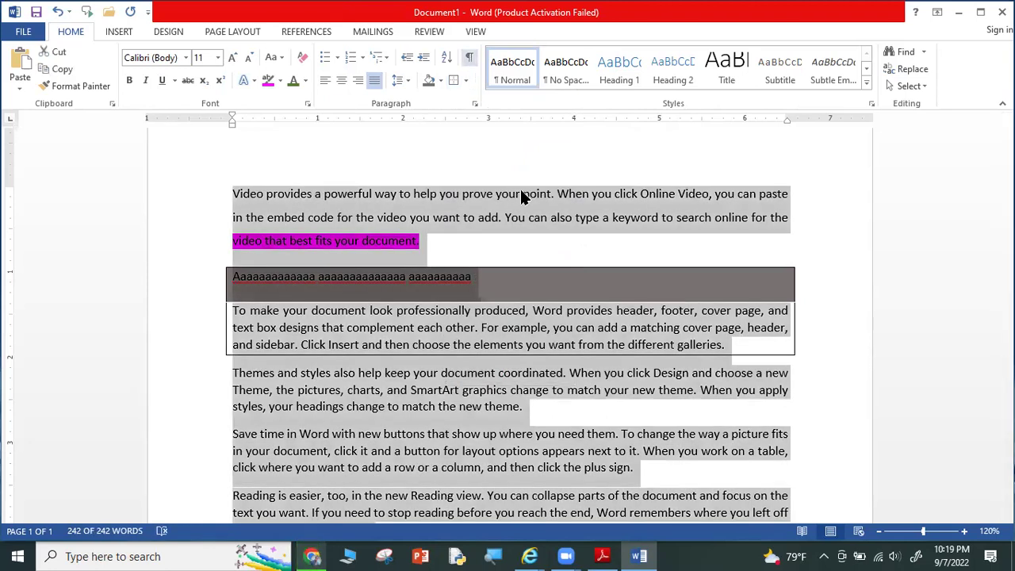
click(531, 221)
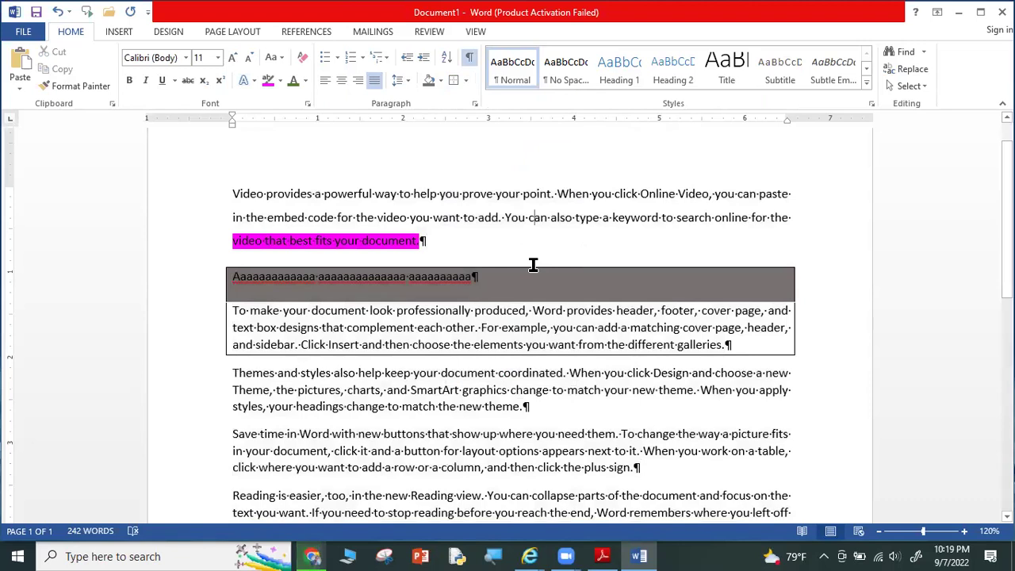
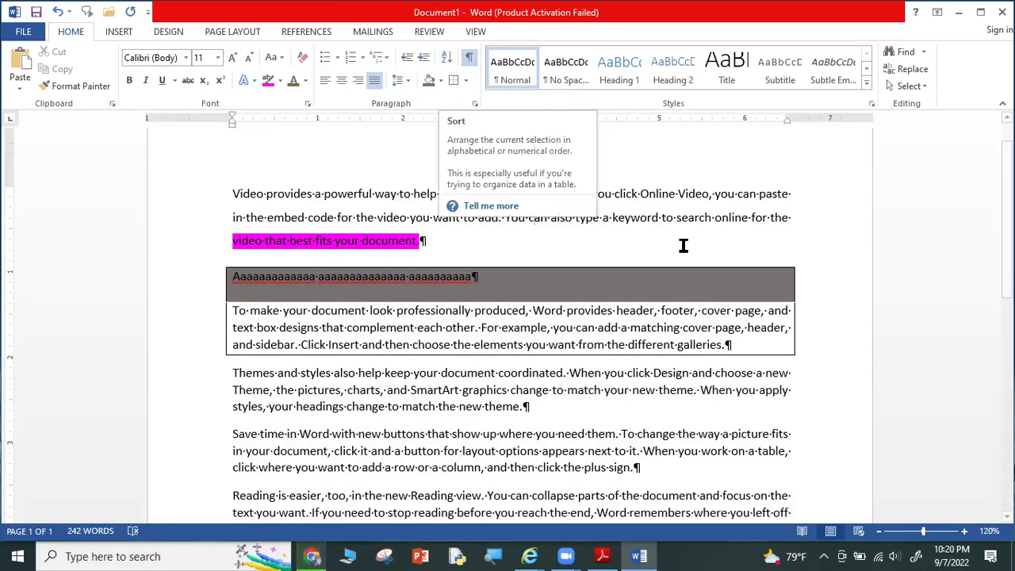
Hide the paragraph and formatting marks, then add an empty line after the last paragraph.
scroll(722, 299, down, 3)
scroll(436, 344, down, 5)
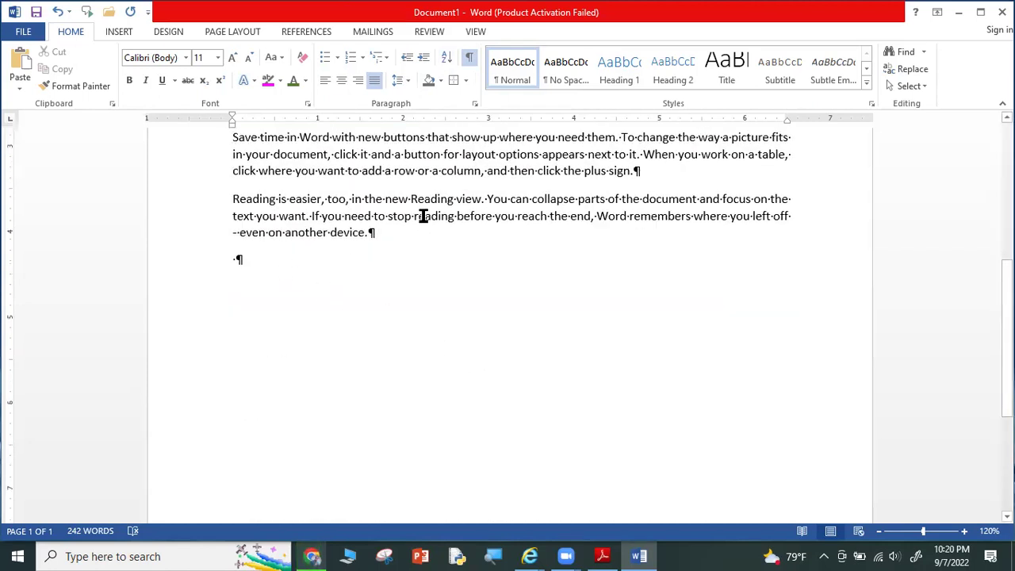
scroll(423, 216, up, 4)
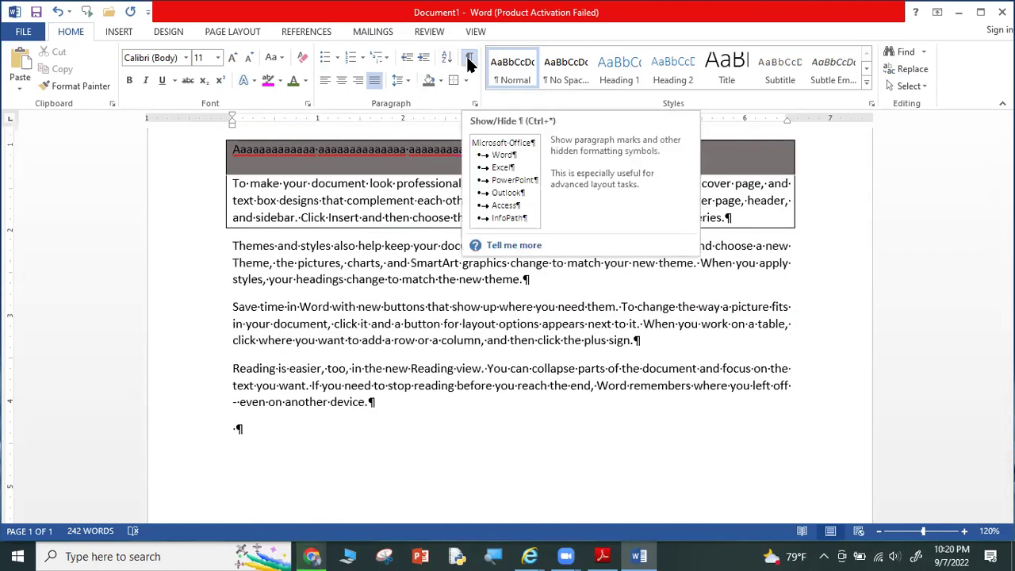
click(469, 61)
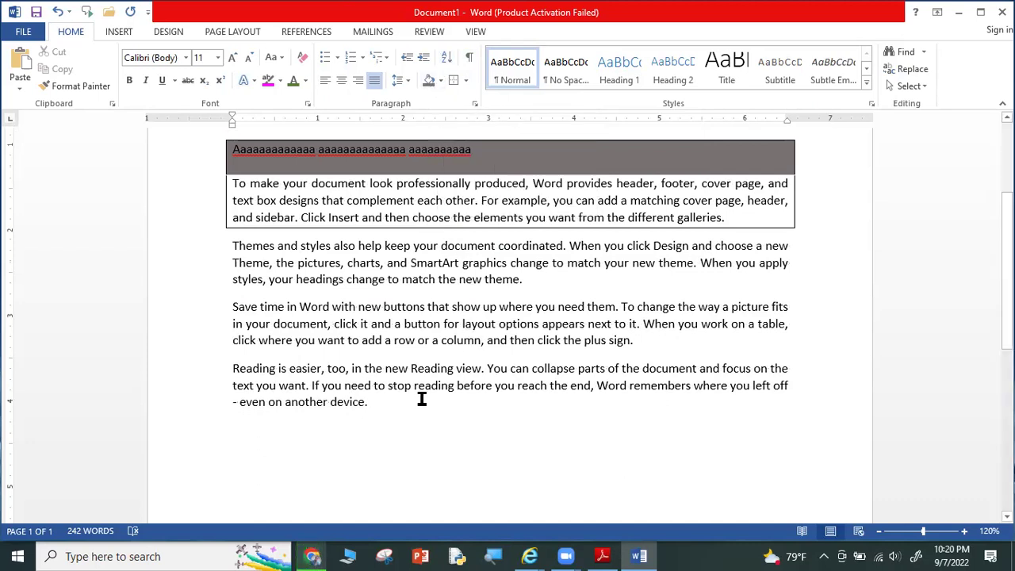
scroll(380, 301, down, 3)
key(Return)
key(Return)
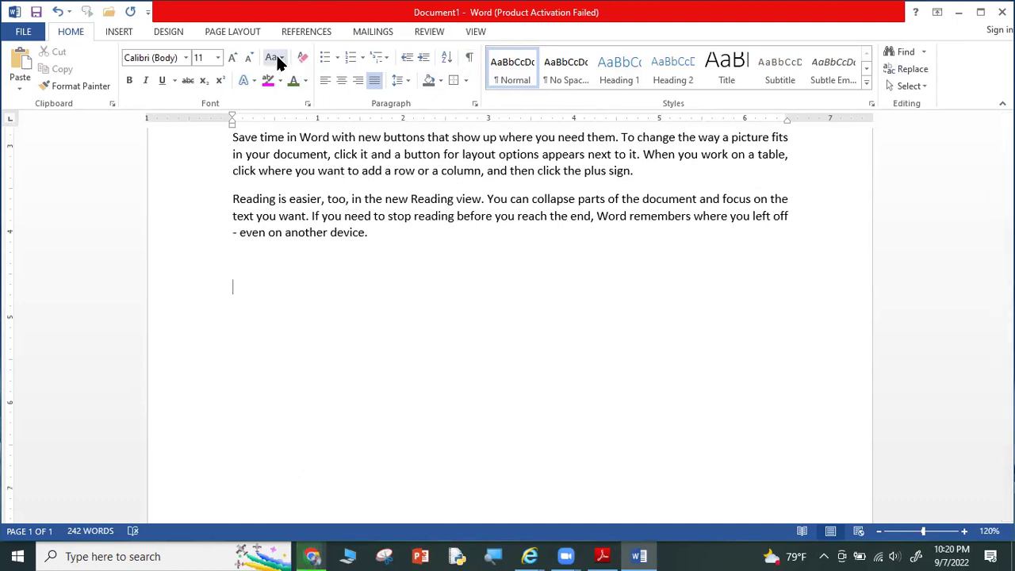
At 14-point size, type Matara, Galle, Colombo, Tangalle and Maharagama on separate lines.
click(232, 59)
click(233, 60)
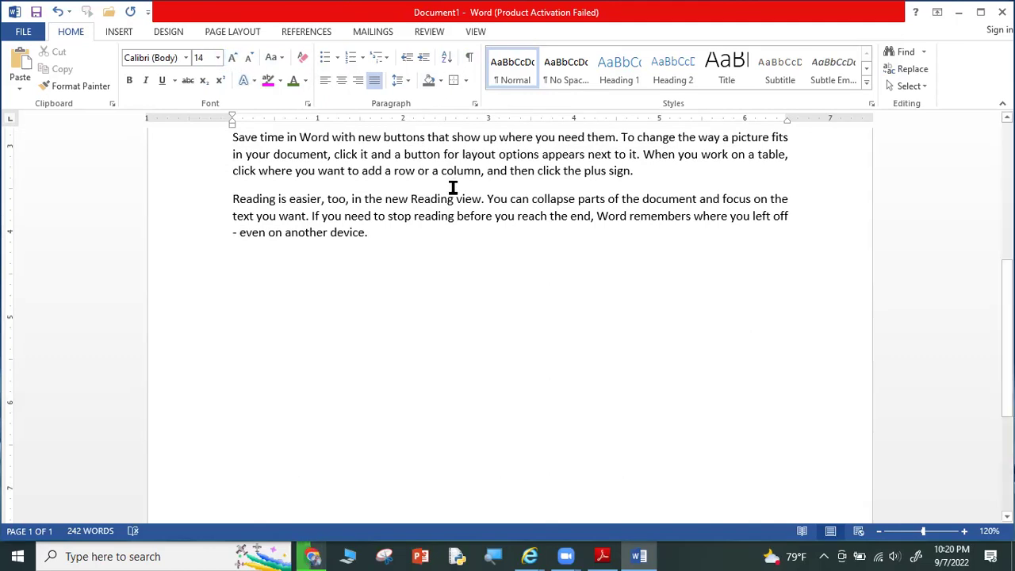
text(matara)
key(Return)
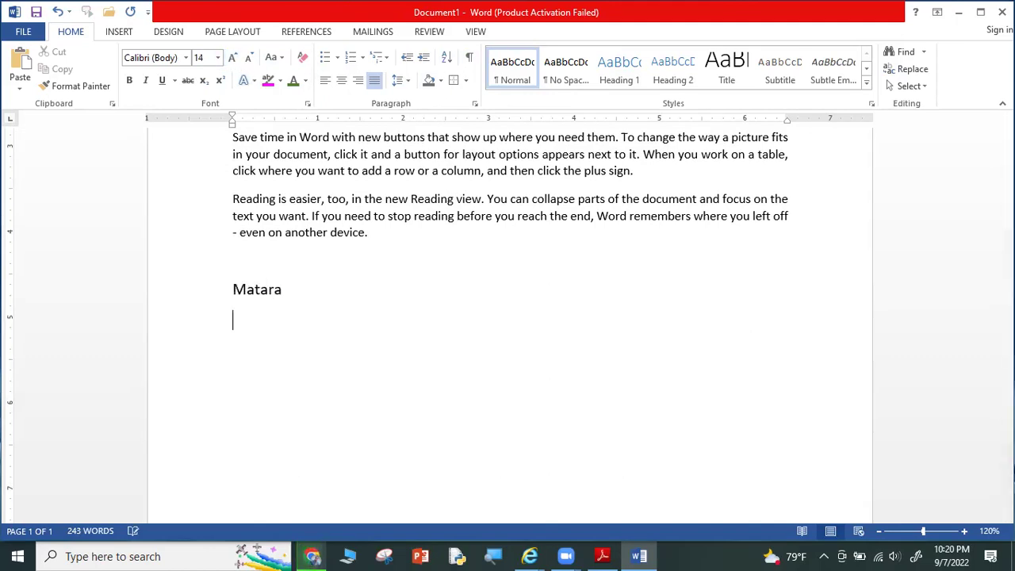
text(galle)
key(Return)
text(colombo)
key(Return)
text(tangalle)
key(Return)
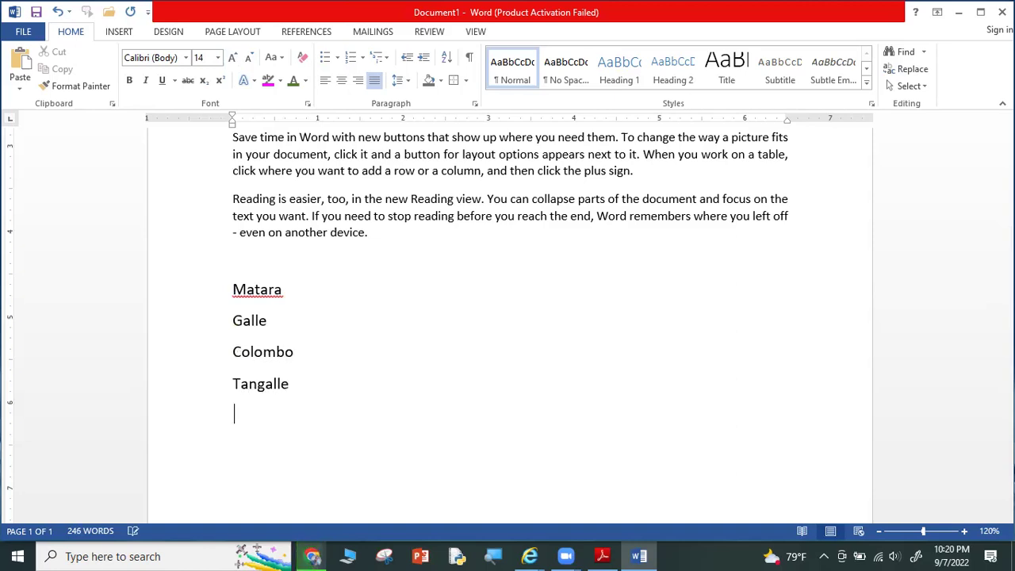
text(maharagama)
key(Return)
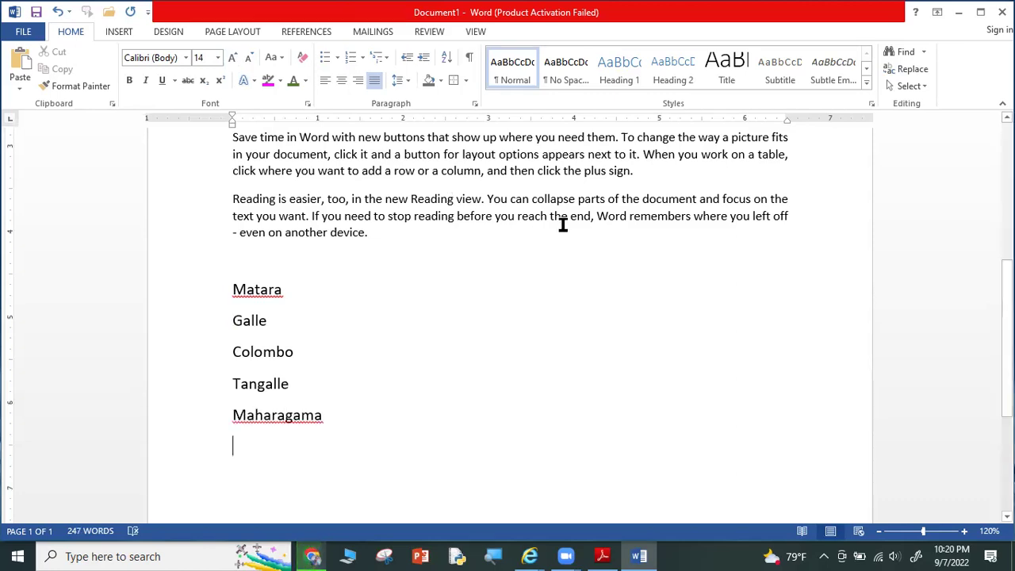
Sort the five city names alphabetically in ascending order.
drag(334, 429, 220, 307)
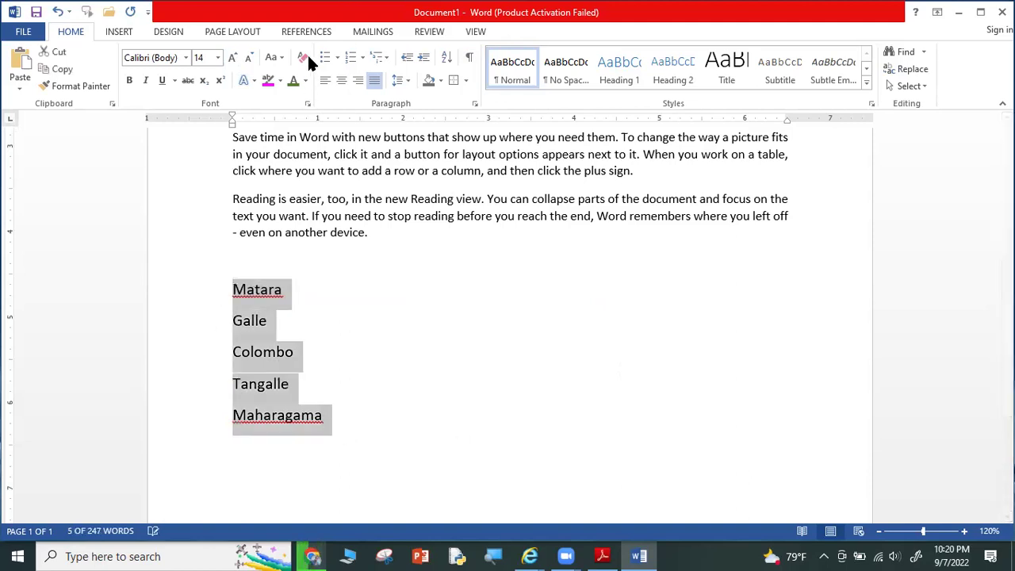
click(448, 58)
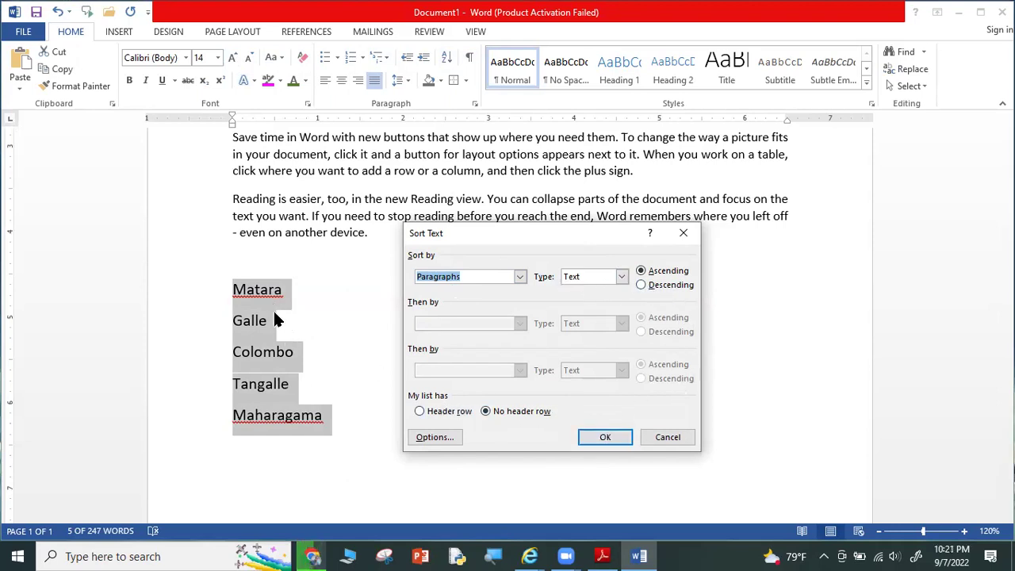
click(601, 437)
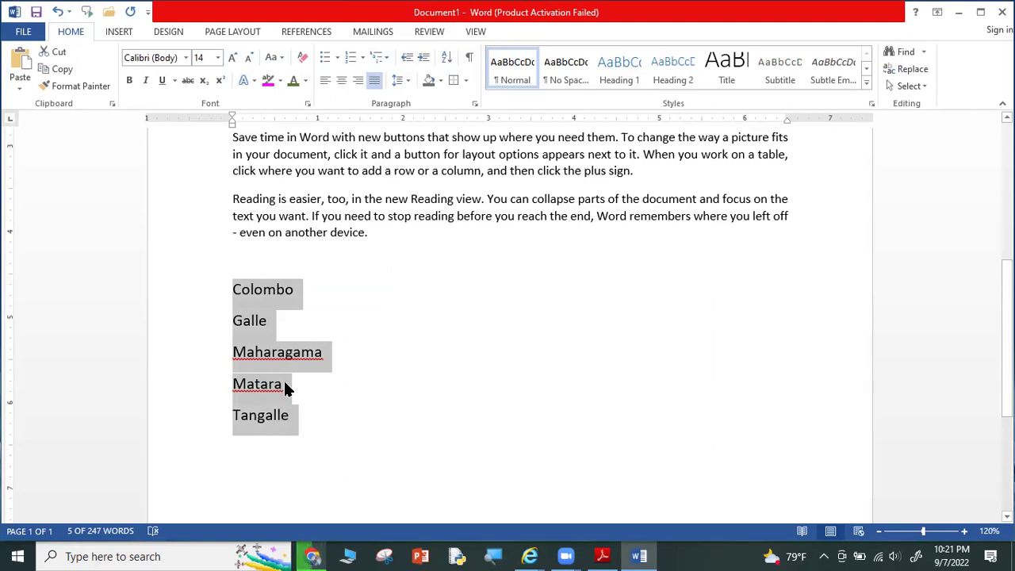
click(305, 298)
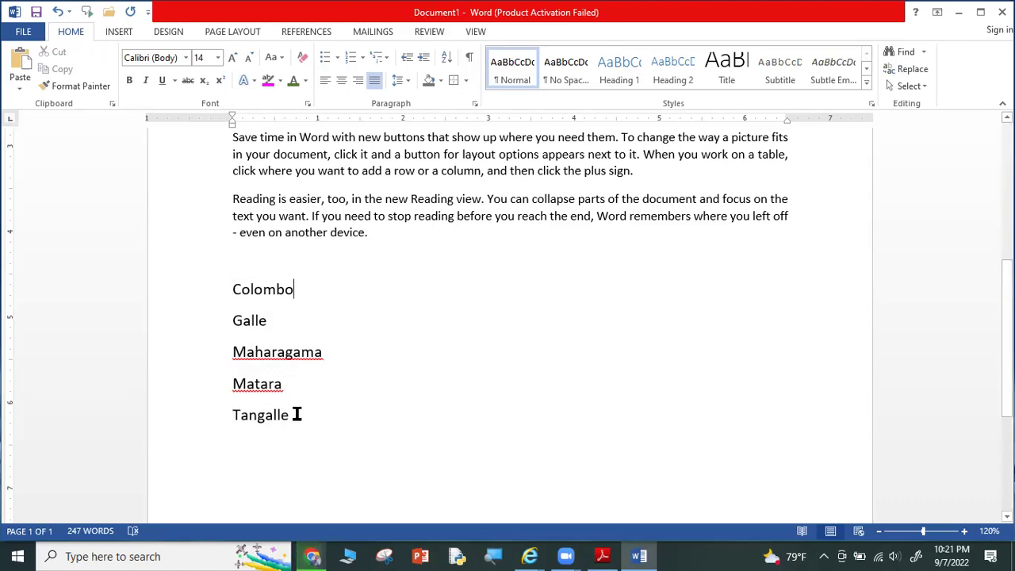
Undo the city list and type the numbers 10, 12, 15, 4, 13 on separate lines.
key(ctrl+z)
key(ctrl+z)
key(ctrl+z)
key(ctrl+z)
key(ctrl+z)
key(ctrl+z)
key(ctrl+z)
key(ctrl+z)
key(ctrl+z)
key(ctrl+z)
key(ctrl+z)
text(10)
key(Return)
text(12)
key(Return)
text(15)
key(Return)
text(4)
key(Return)
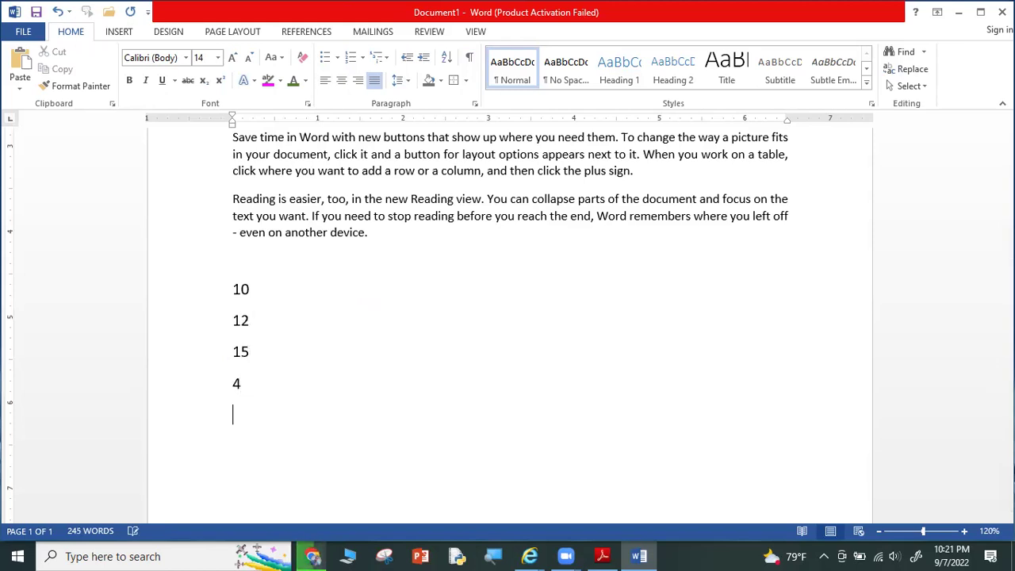
text(13)
key(Return)
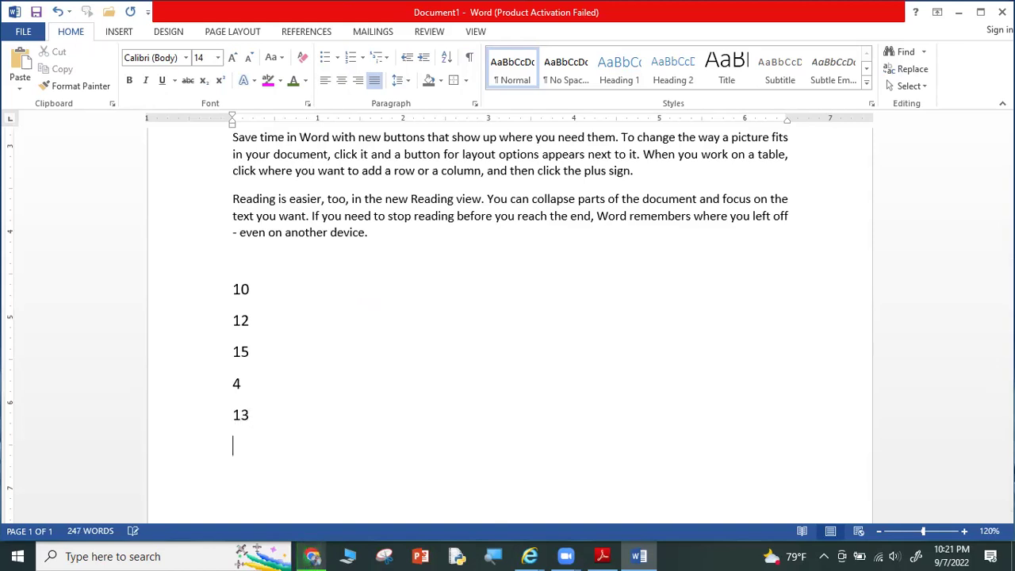
Sort the numbers in ascending numeric order, then delete them.
drag(249, 415, 228, 299)
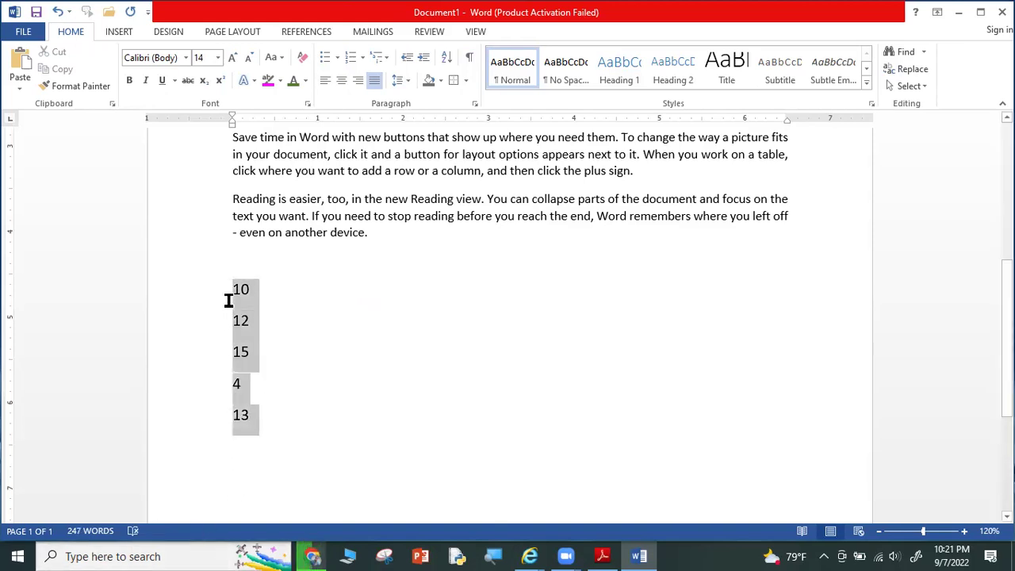
click(447, 59)
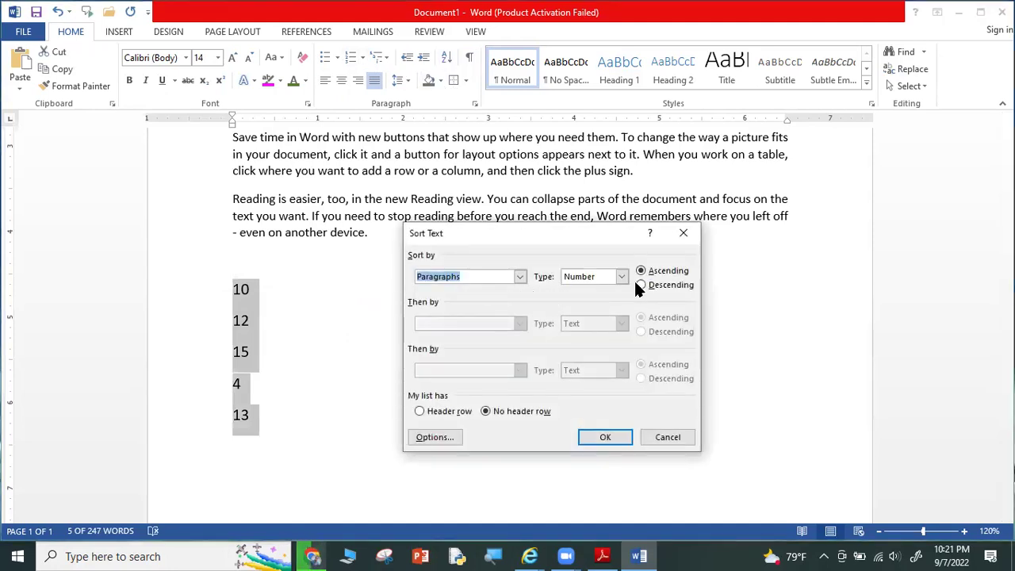
click(603, 437)
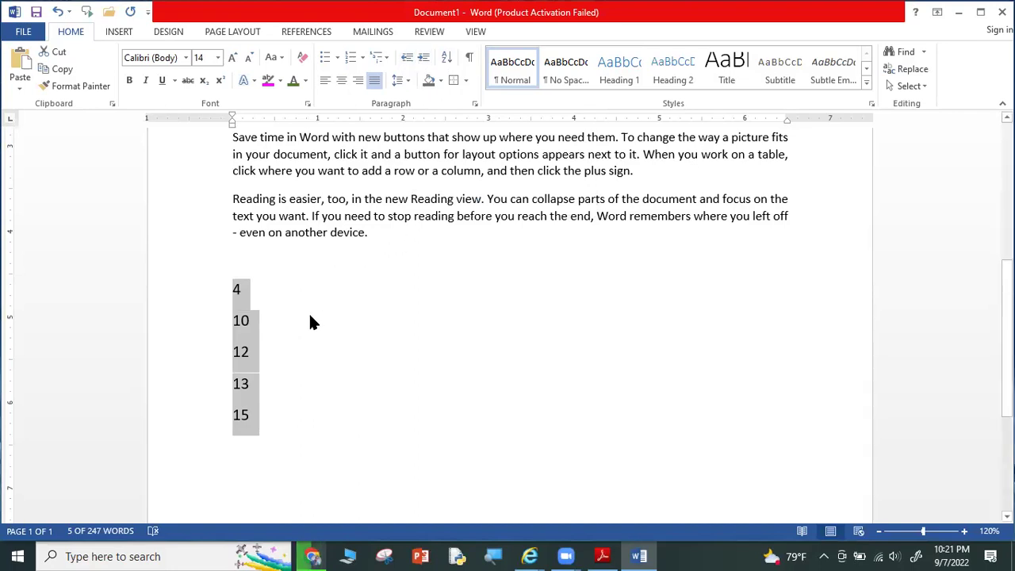
key(Delete)
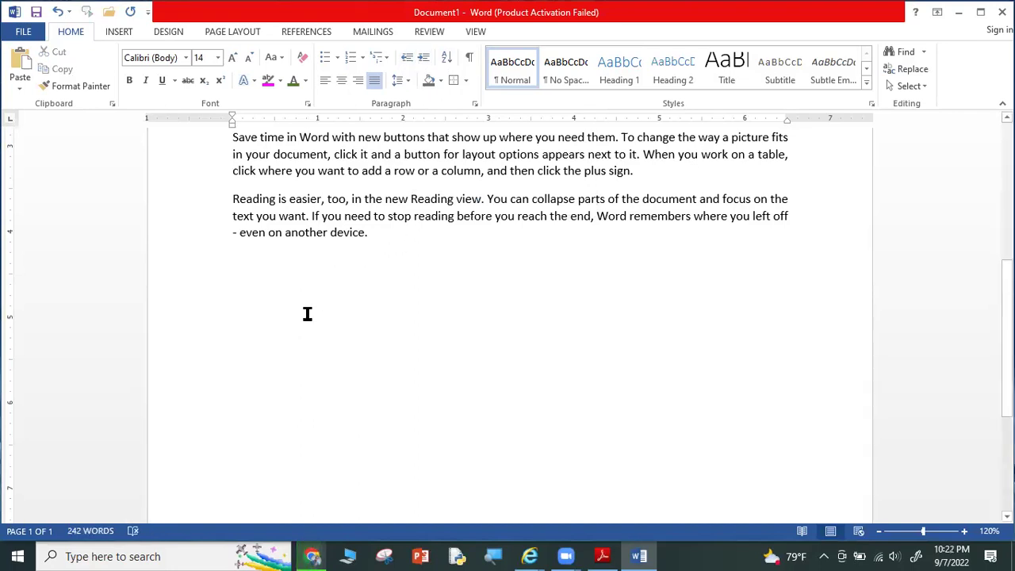
Type trial lines skdljk, shr and erthrktjrtr, then trim them back with Backspace and Tab.
text(skdljk)
key(Return)
text(shr)
key(Return)
text(erthrktjrtr)
key(Return)
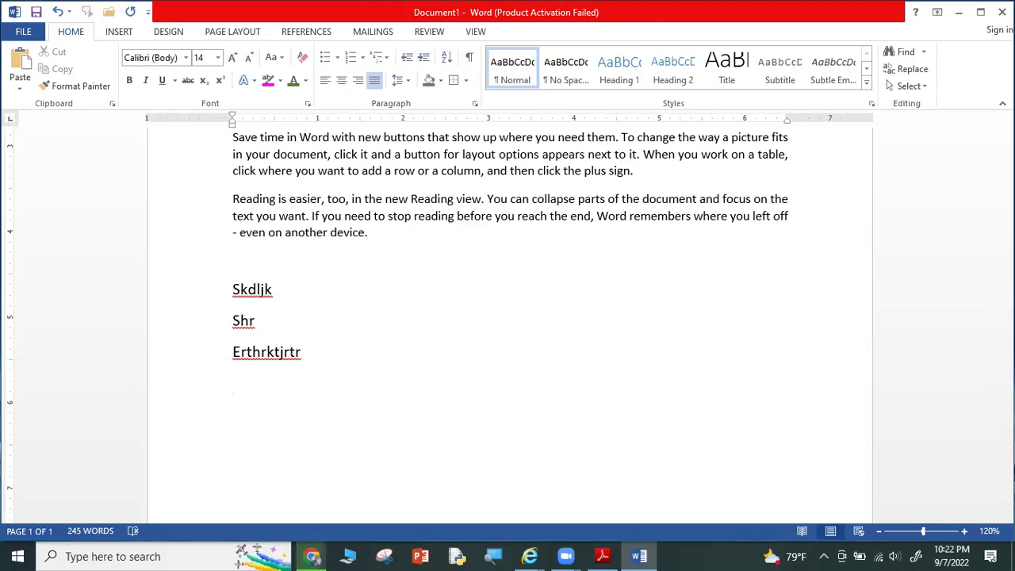
key(BackSpace)
key(BackSpace)
key(BackSpace)
key(BackSpace)
key(BackSpace)
key(BackSpace)
key(BackSpace)
key(BackSpace)
key(BackSpace)
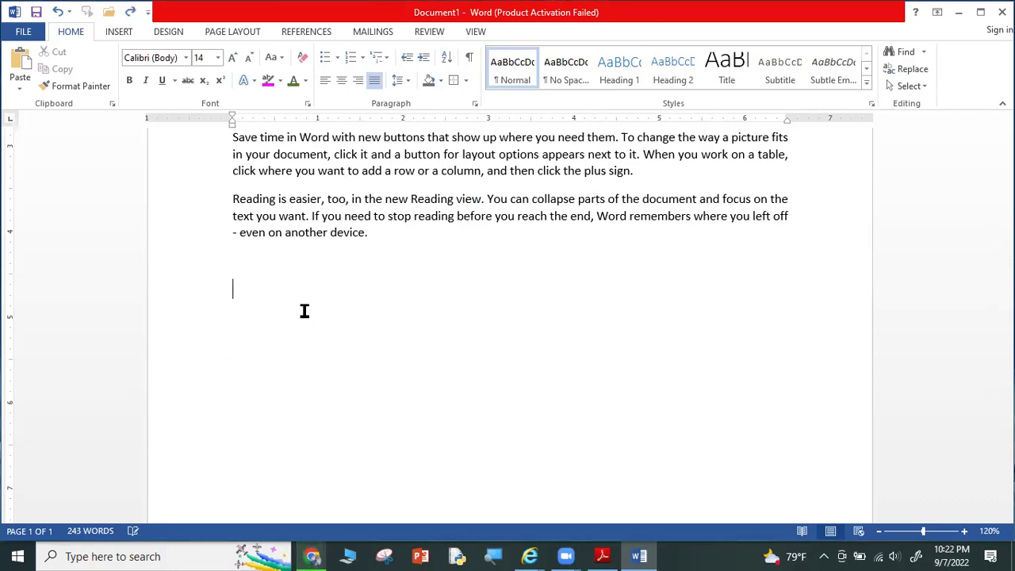
key(Tab)
key(Tab)
key(Tab)
key(Tab)
key(Tab)
key(Tab)
key(Tab)
key(Tab)
key(Tab)
Type tabbed trial entries dsdnfksdjf and ksjdfkljdsf, then undo the last entry.
text(dsdnfksdjf)
key(Return)
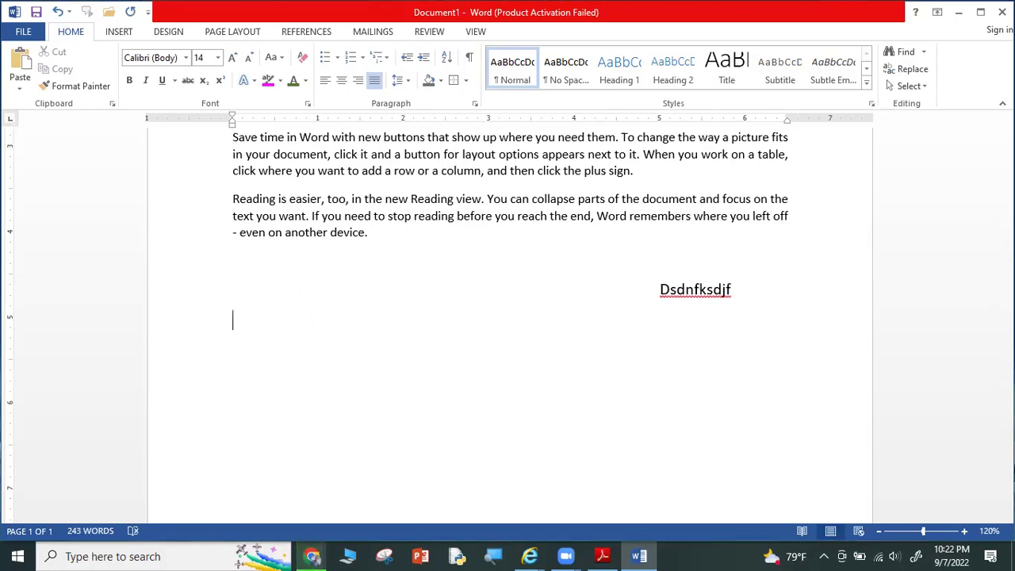
key(Tab)
key(Tab)
key(Tab)
key(Tab)
key(Tab)
key(Tab)
key(Tab)
key(Tab)
text(ksjdfkljdsf)
key(Return)
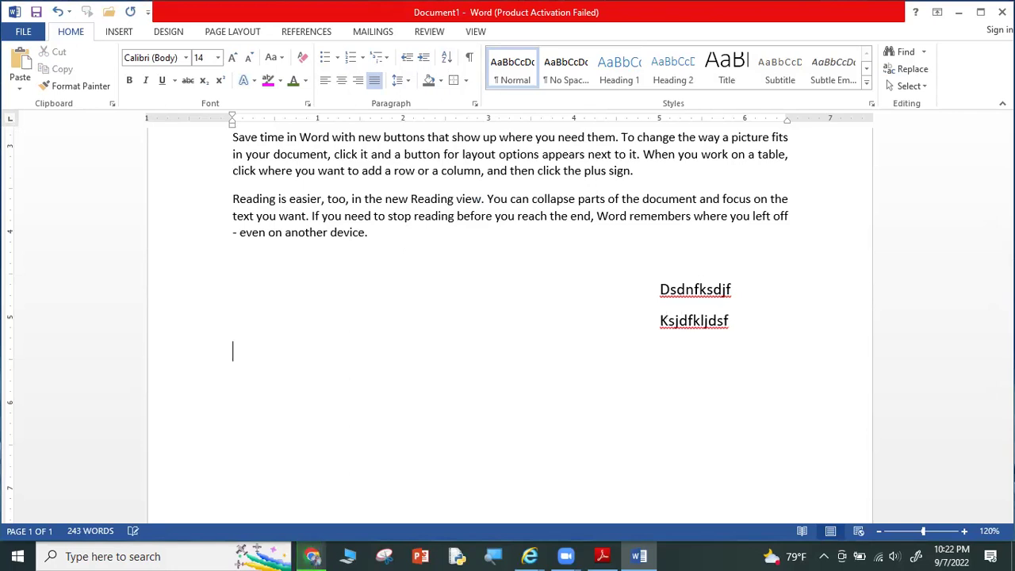
key(Tab)
key(Tab)
key(Tab)
key(Tab)
key(Tab)
key(Tab)
key(Tab)
key(Tab)
key(Tab)
key(Tab)
key(Tab)
key(BackSpace)
text(sdnfkdf)
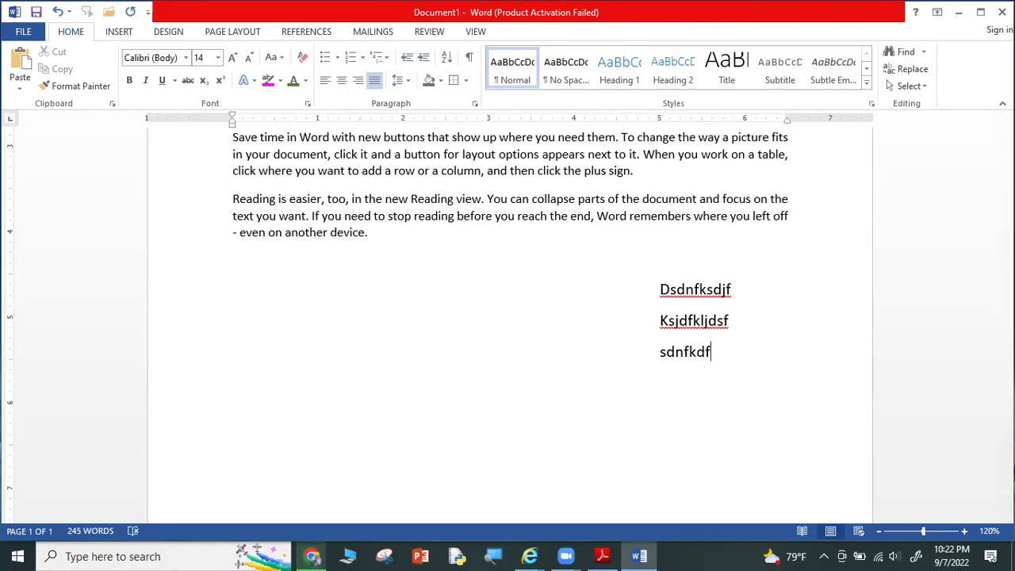
key(ctrl+z)
key(ctrl+z)
key(ctrl+z)
key(ctrl+z)
key(ctrl+z)
key(ctrl+z)
key(ctrl+z)
key(ctrl+z)
key(ctrl+z)
Type Fghjdkg, Djghrdg, Dghdrg and Rg on four separate lines.
text(Fg)
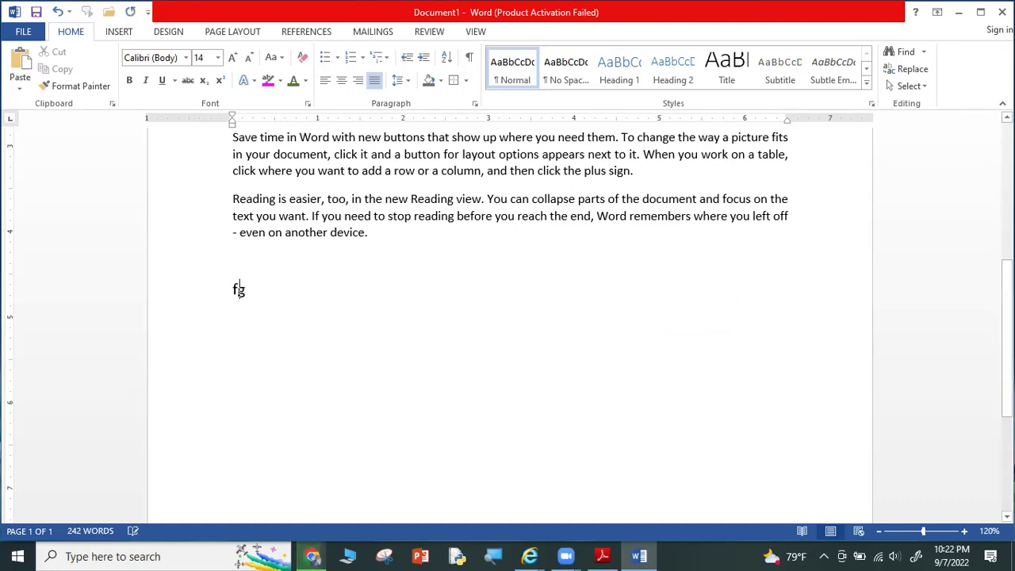
text(hjdkg)
key(Return)
text(djghrdg)
key(Return)
text(dghdrg)
key(Return)
text(rg)
key(Return)
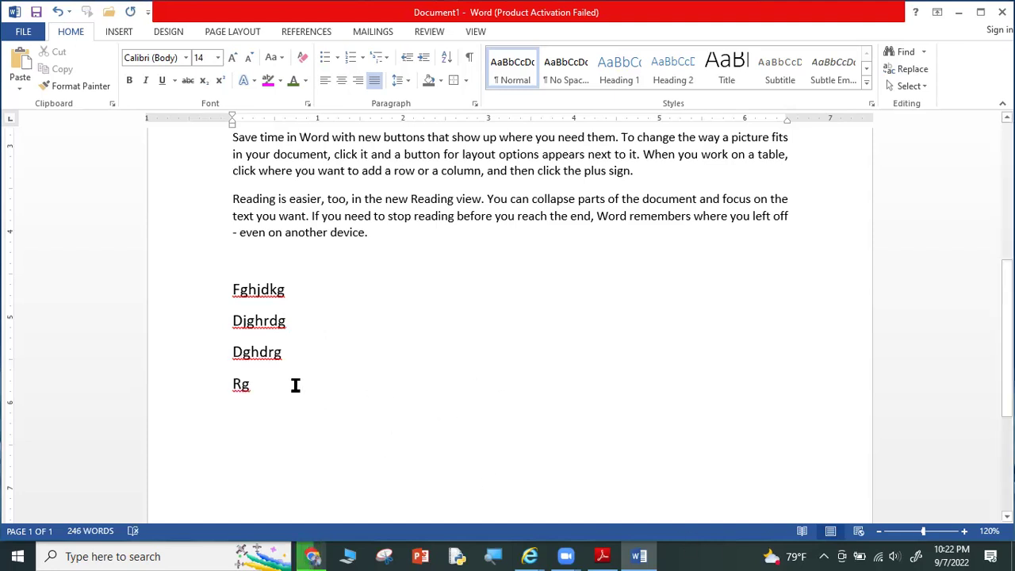
Indent the four selected lines far right, then reduce them back to a single indent level.
drag(254, 384, 204, 304)
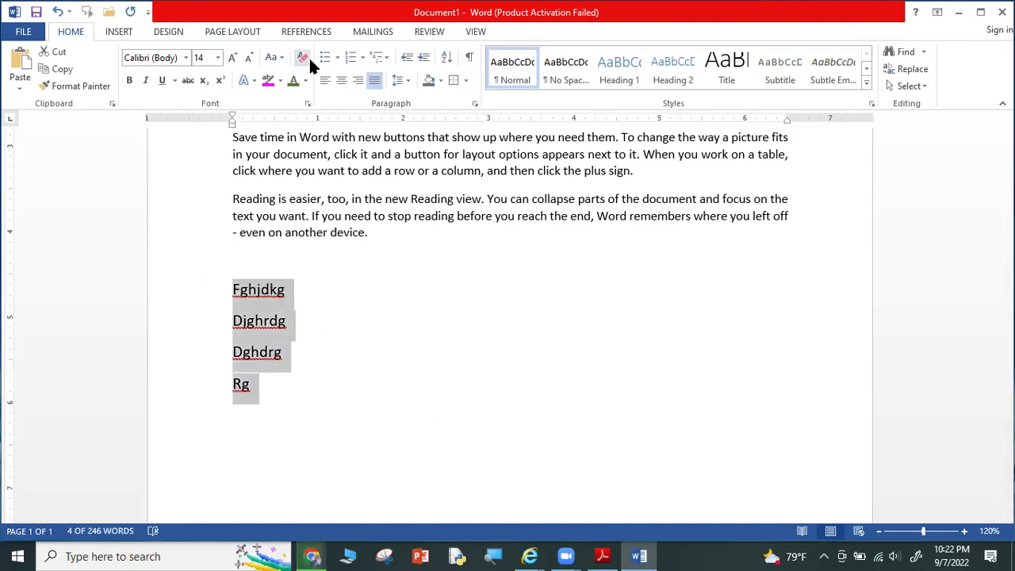
click(423, 57)
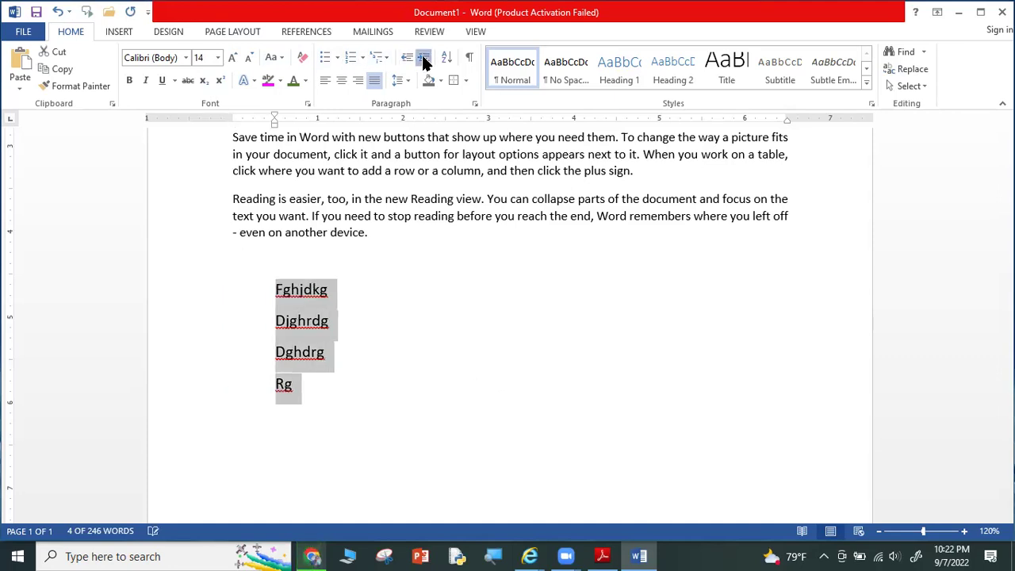
click(424, 57)
click(424, 57)
double_click(423, 57)
double_click(424, 57)
double_click(424, 57)
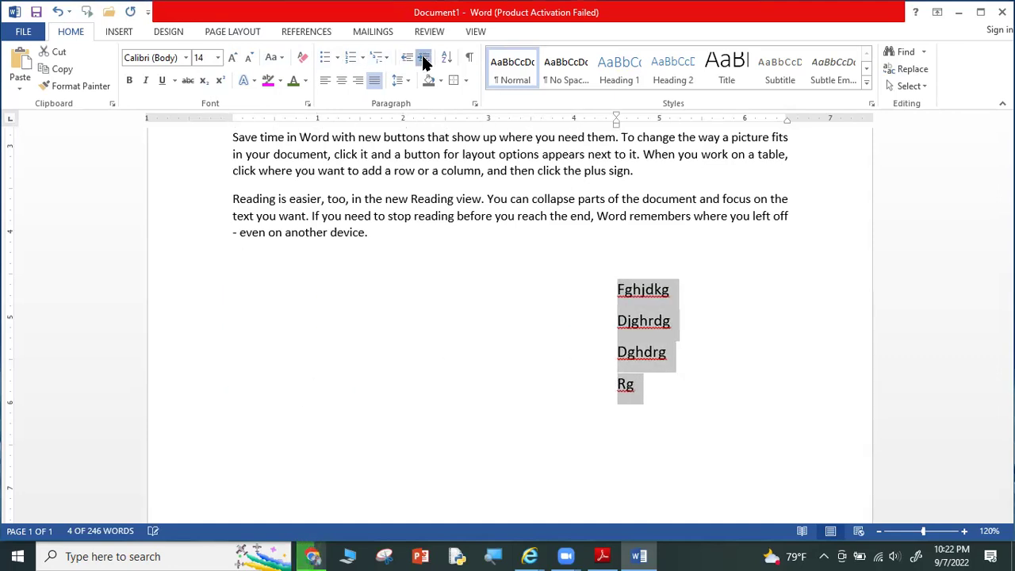
double_click(423, 57)
click(423, 61)
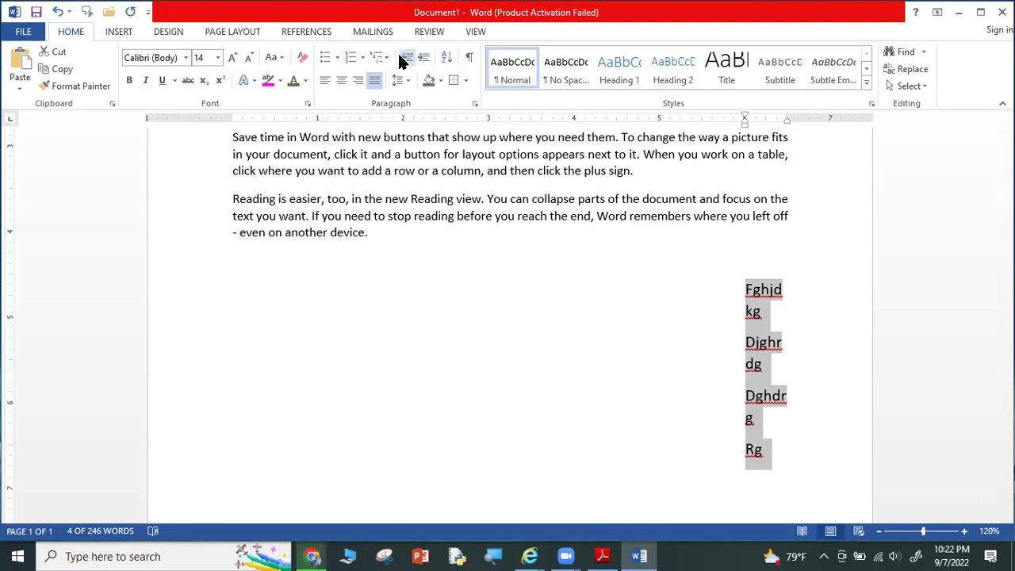
double_click(404, 59)
double_click(404, 59)
double_click(405, 59)
click(404, 59)
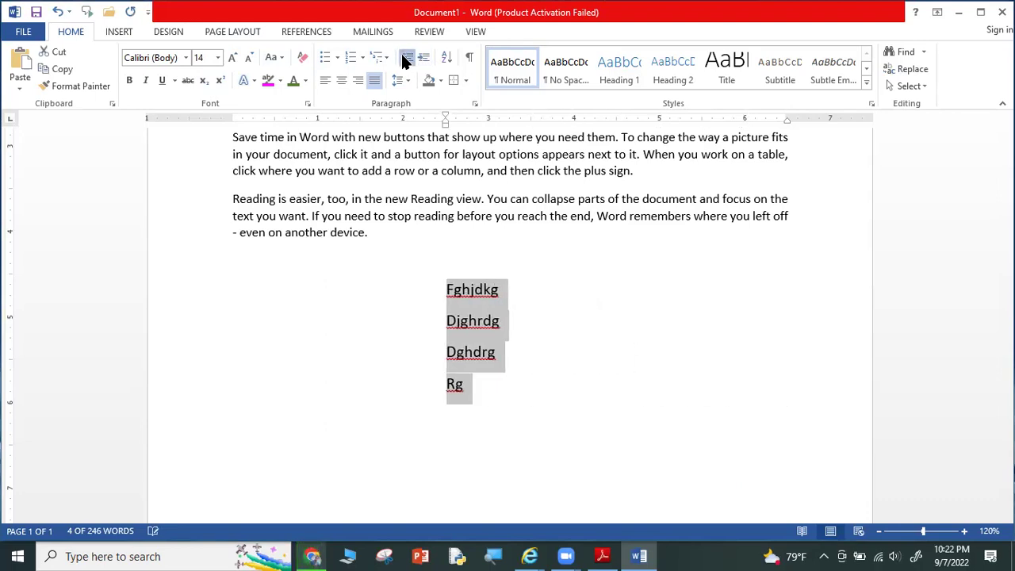
double_click(404, 59)
click(405, 58)
click(404, 60)
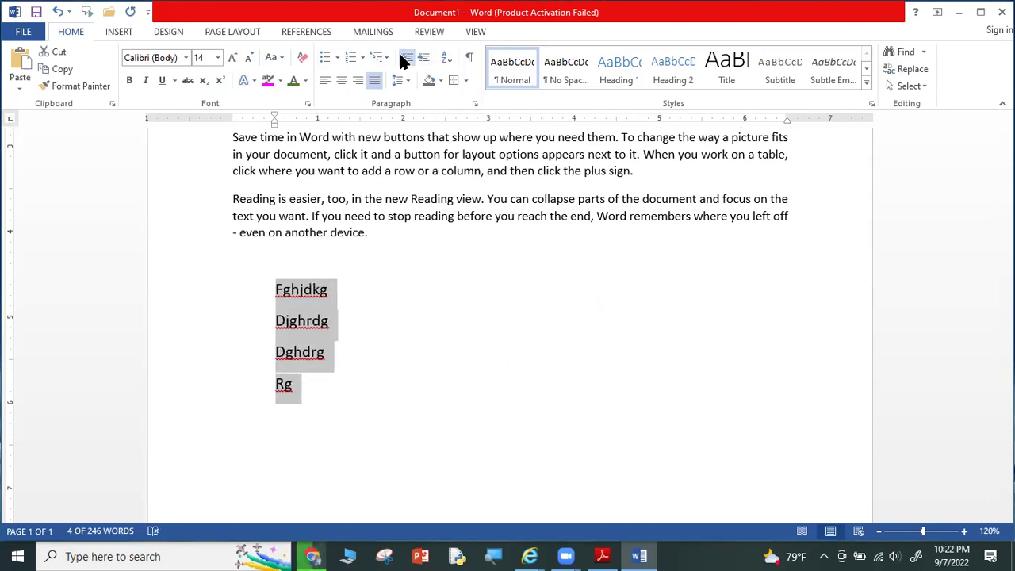
After trying a round bullet, letter the four lines a), b), c), d) and switch to the PDF handout.
click(337, 57)
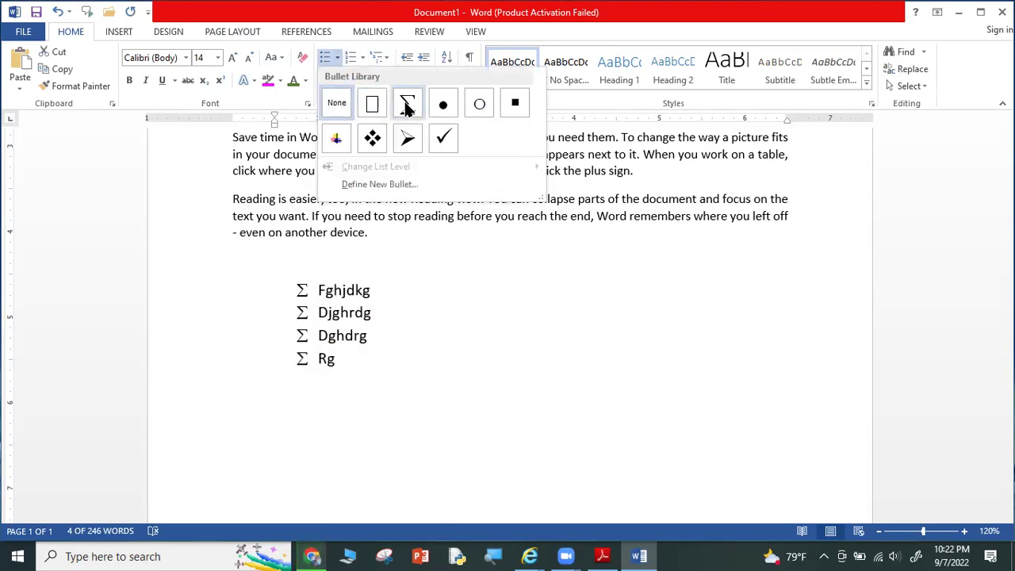
click(442, 105)
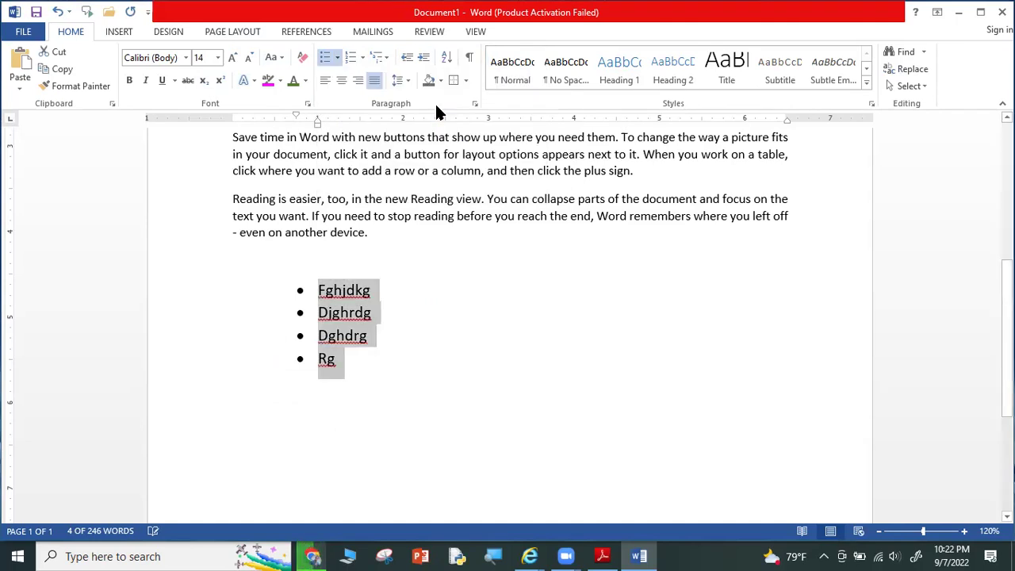
click(361, 57)
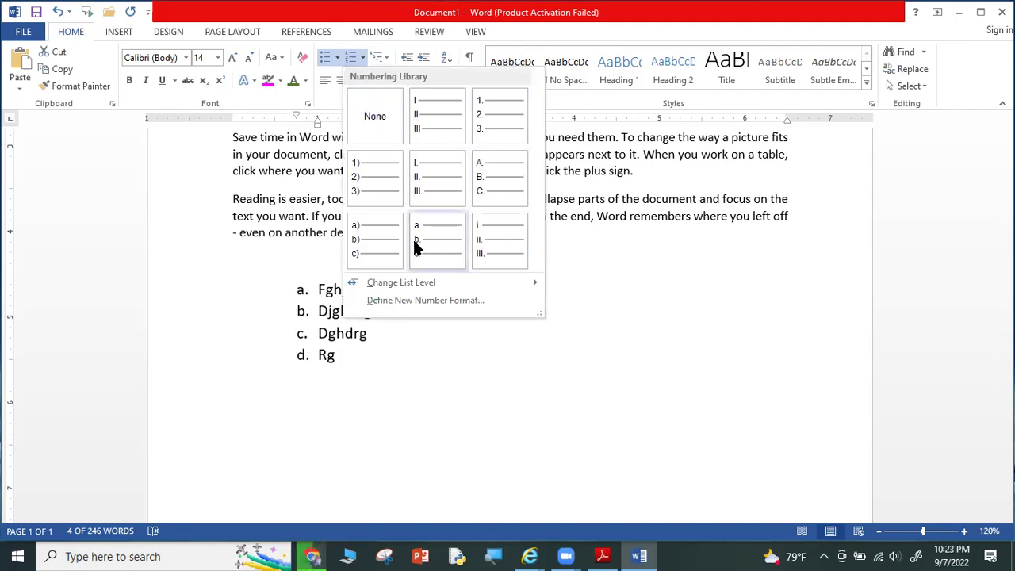
click(363, 252)
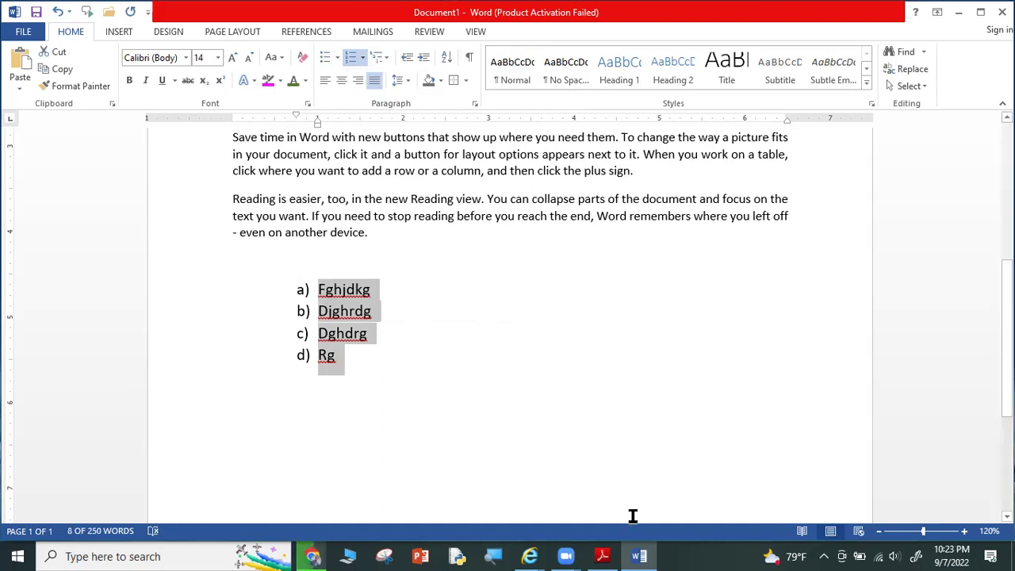
click(639, 556)
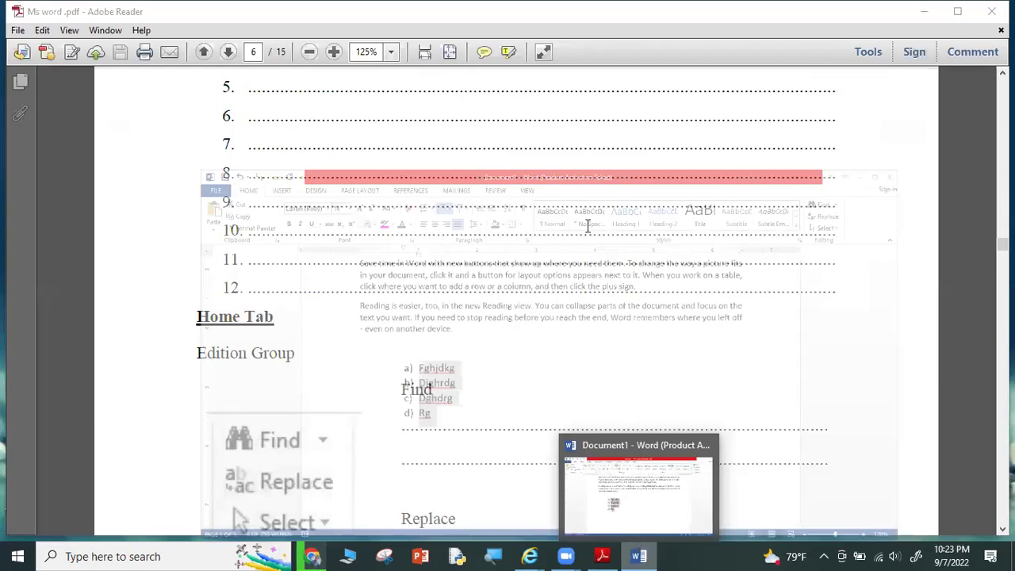
Scroll the PDF guide to page 6's Find and Replace notes, then return to Word.
scroll(510, 295, down, 3)
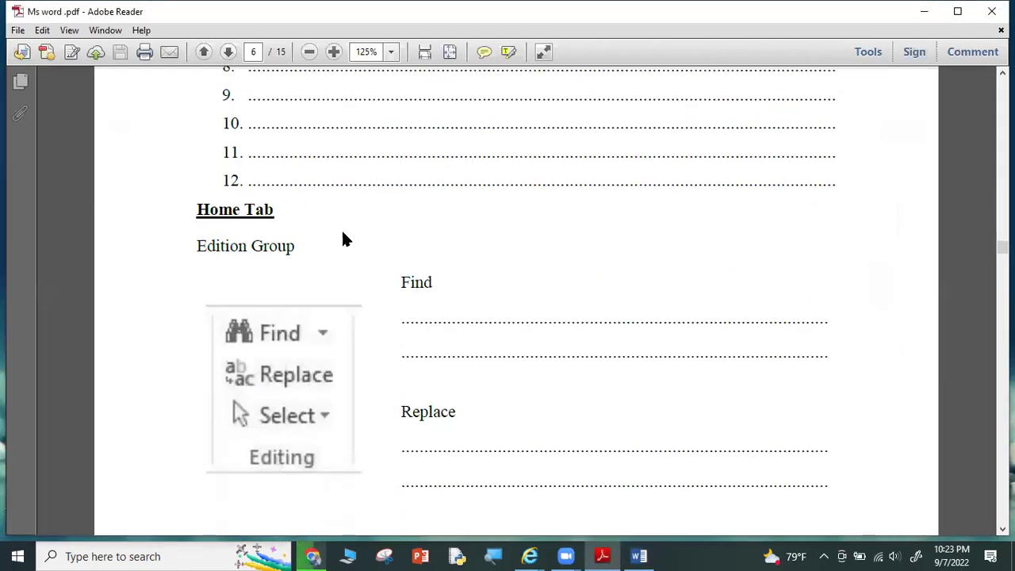
scroll(340, 241, down, 1)
scroll(339, 246, down, 1)
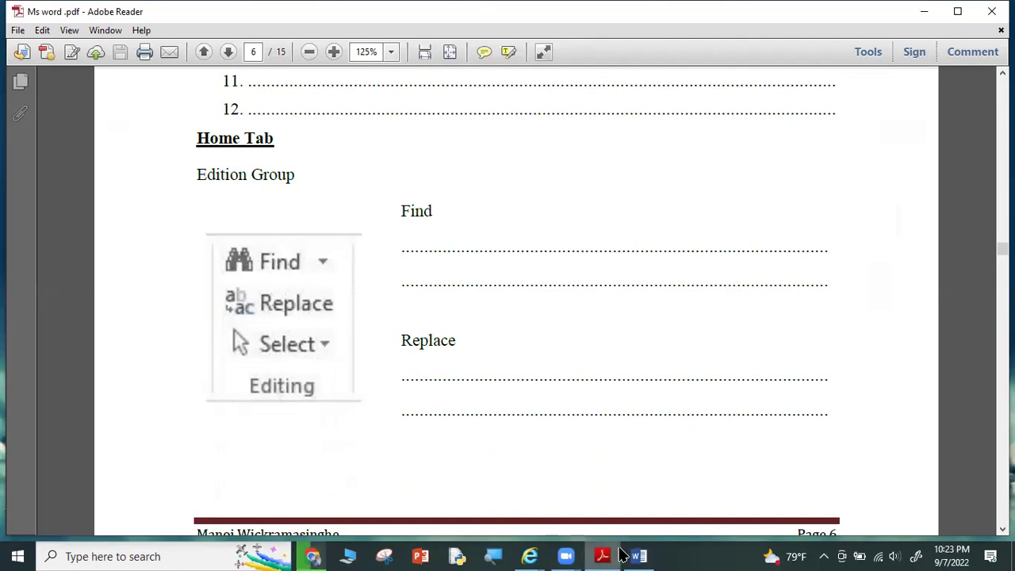
click(637, 556)
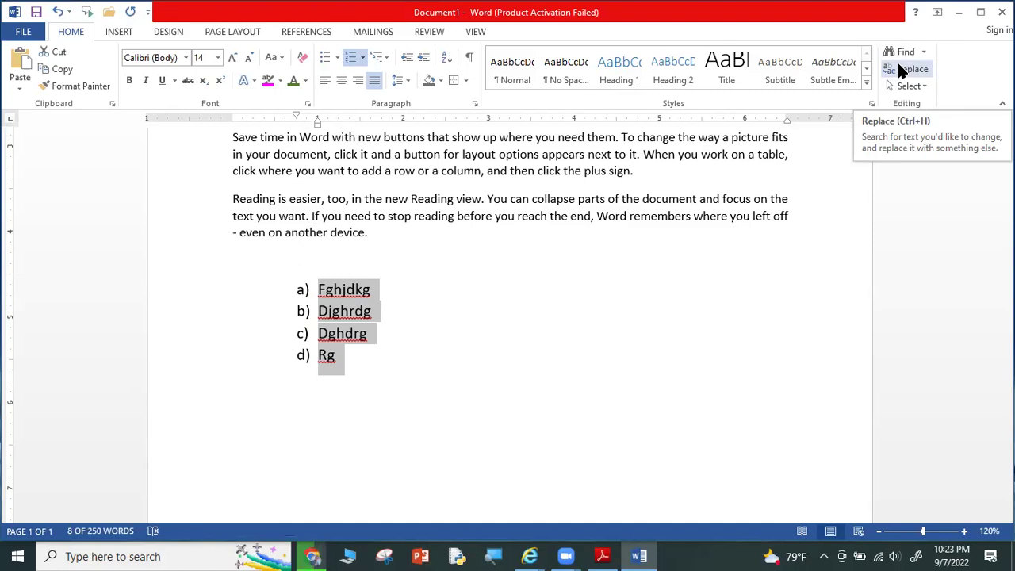
click(603, 555)
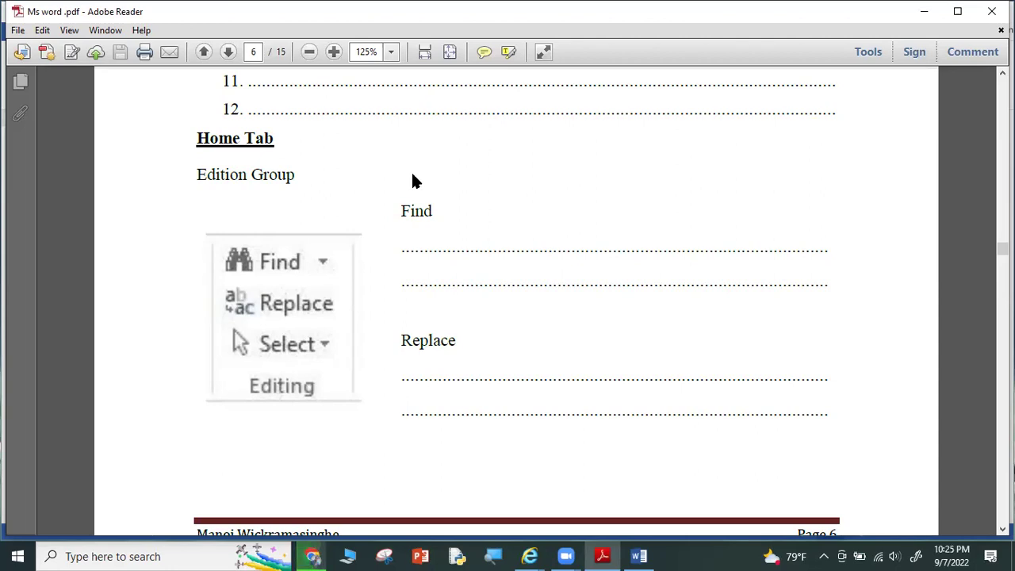
click(639, 556)
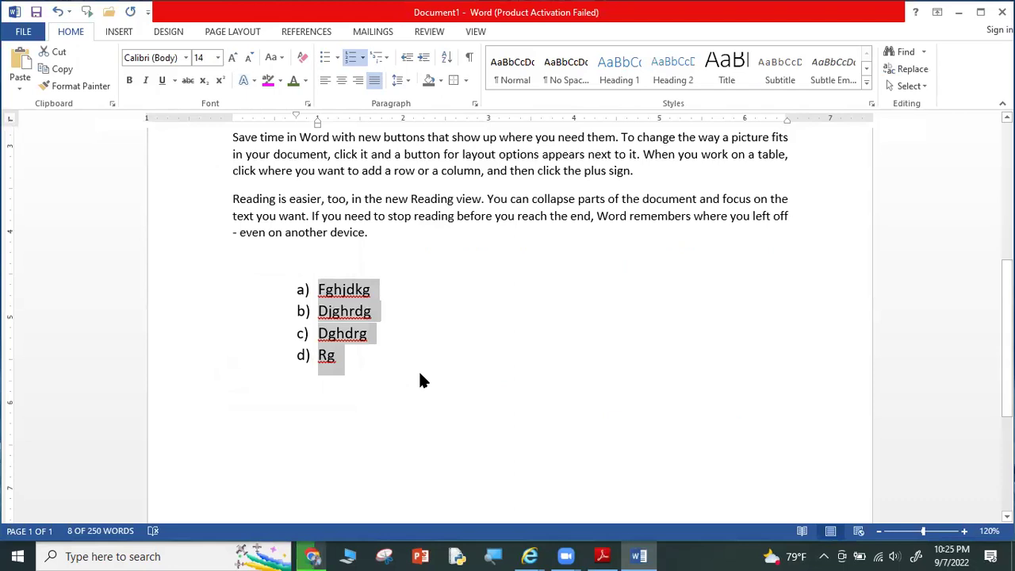
Below the lettered list, type Matara, Galle and Colombo on separate lines.
scroll(419, 375, down, 4)
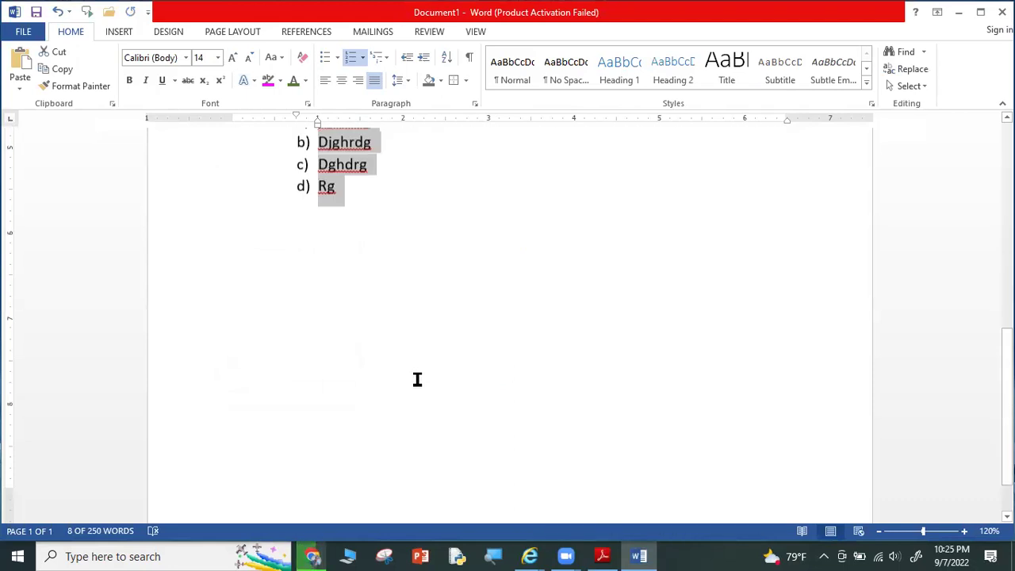
click(282, 226)
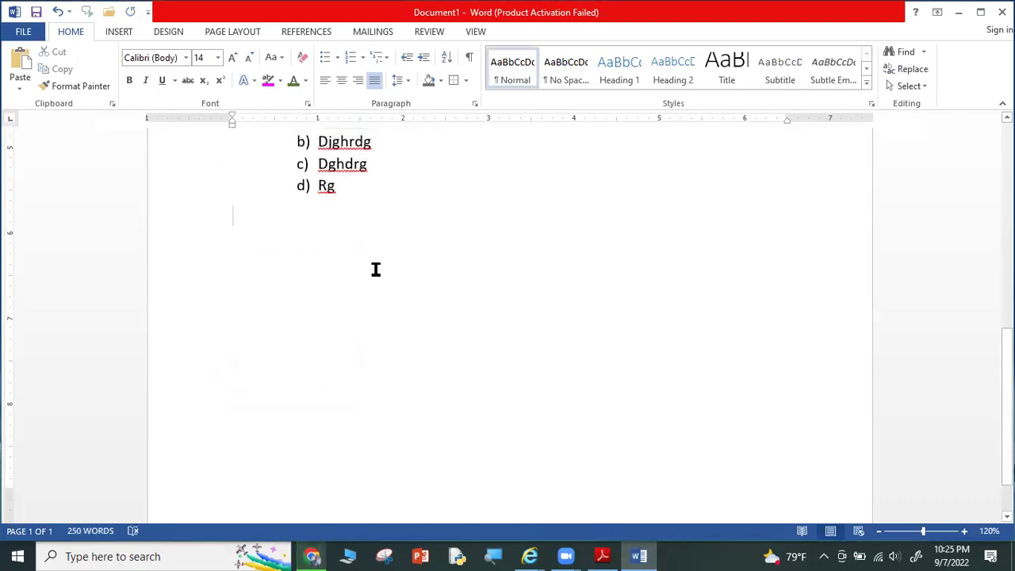
text(matran)
key(BackSpace)
key(BackSpace)
key(BackSpace)
text(ara)
key(Return)
text(galle)
key(Return)
text(c)
text(mbo)
key(Return)
Add Tangalle and kaluthara, then erase a stray word typed below them.
text(neg)
key(BackSpace)
key(BackSpace)
key(BackSpace)
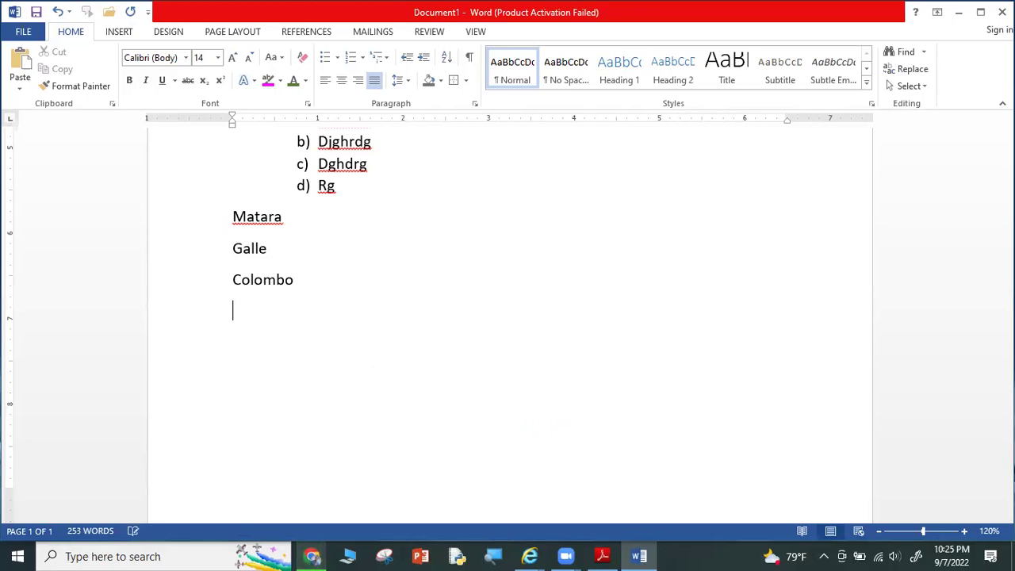
text(tangalle)
key(Return)
key(Return)
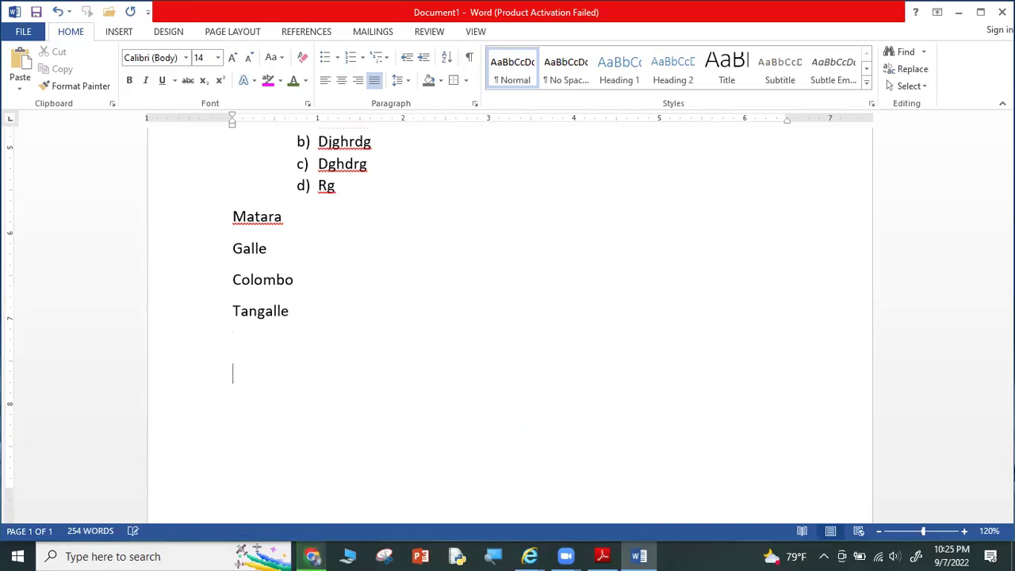
key(BackSpace)
text(kaluth)
key(BackSpace)
text(hara)
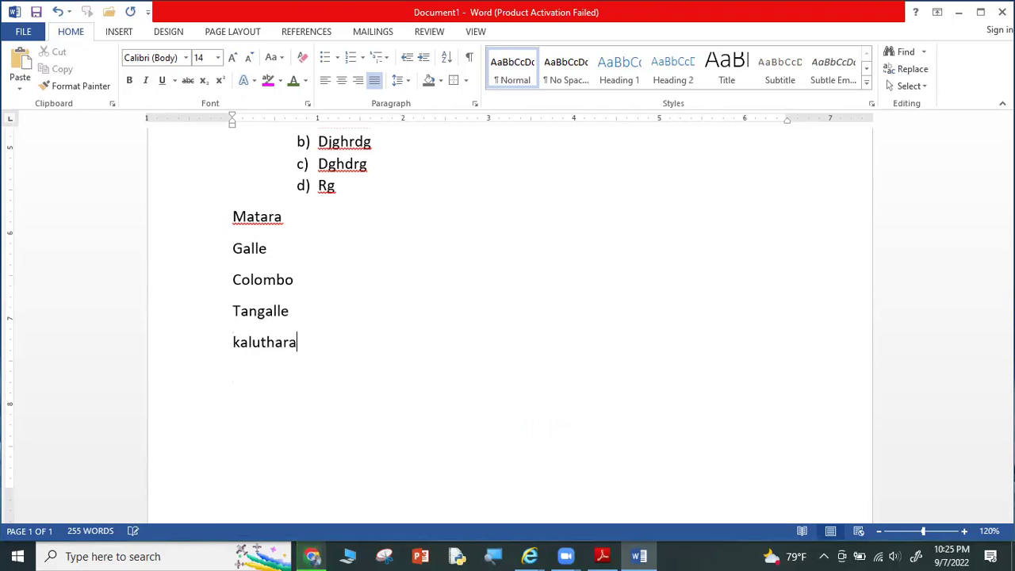
click(350, 373)
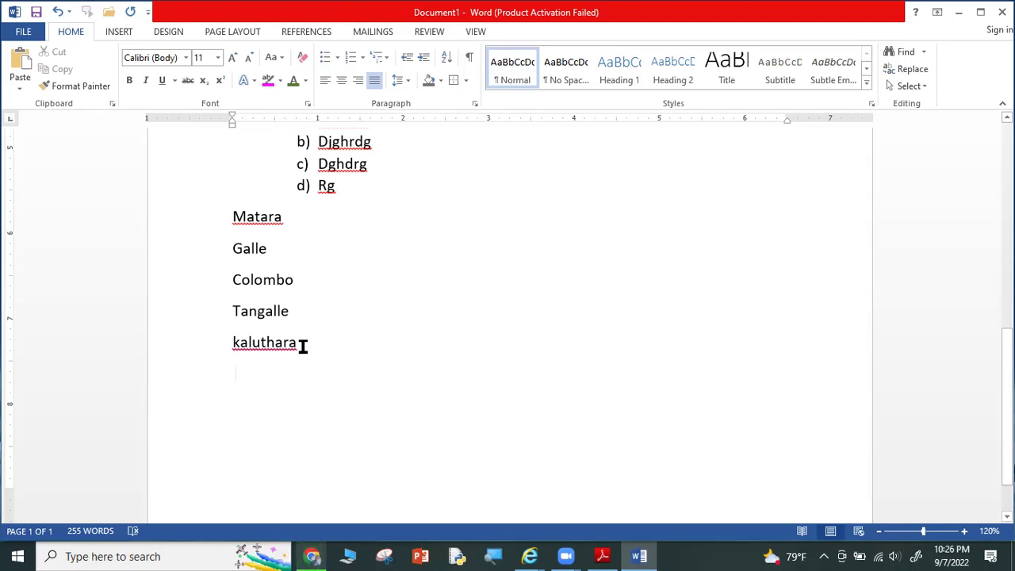
text(manoj)
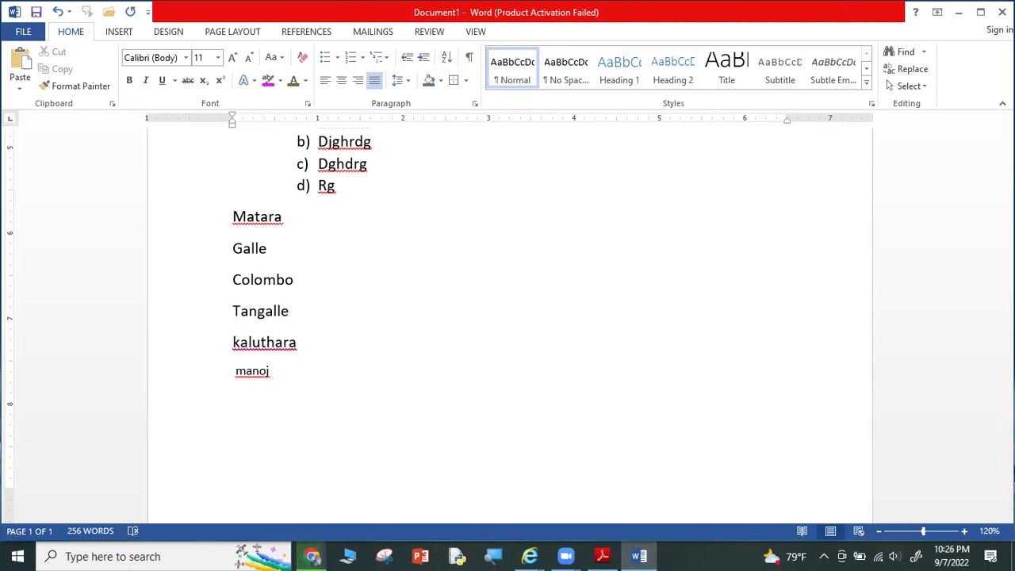
key(BackSpace)
key(BackSpace)
key(BackSpace)
key(BackSpace)
key(BackSpace)
key(BackSpace)
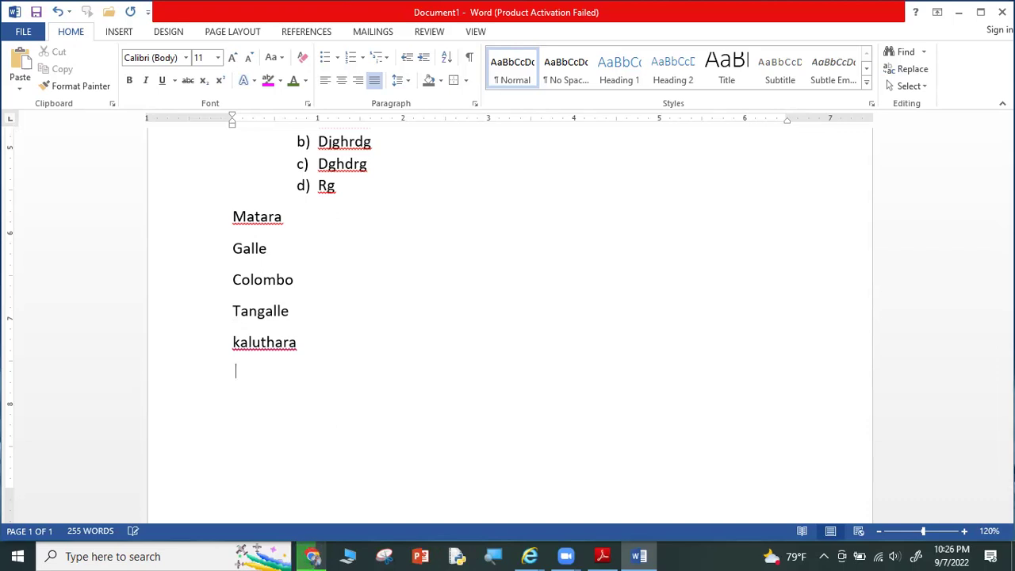
Search for matara, add another Matara line after Kaluthara, and rerun the search to find 2 results.
click(902, 54)
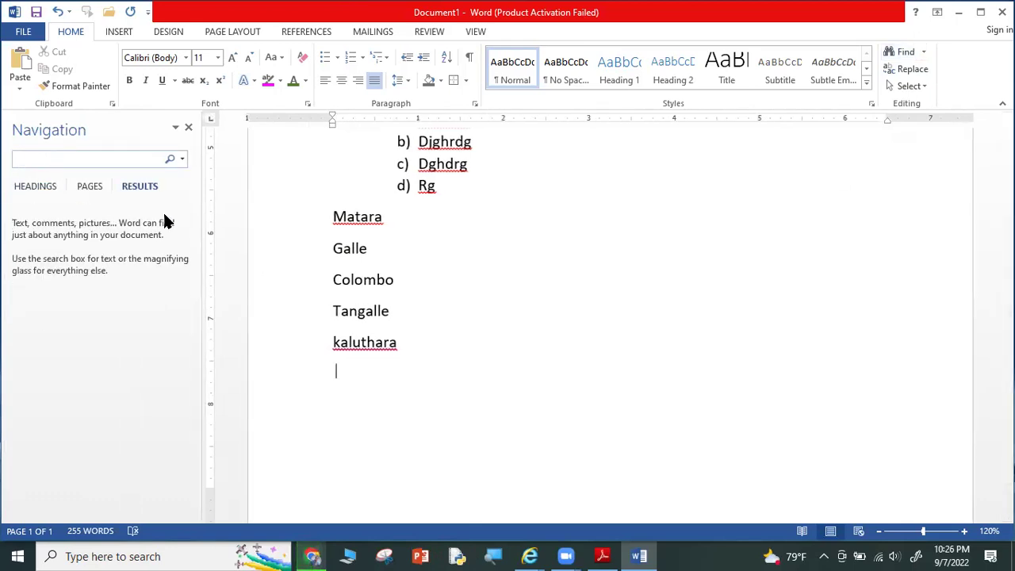
text(mata)
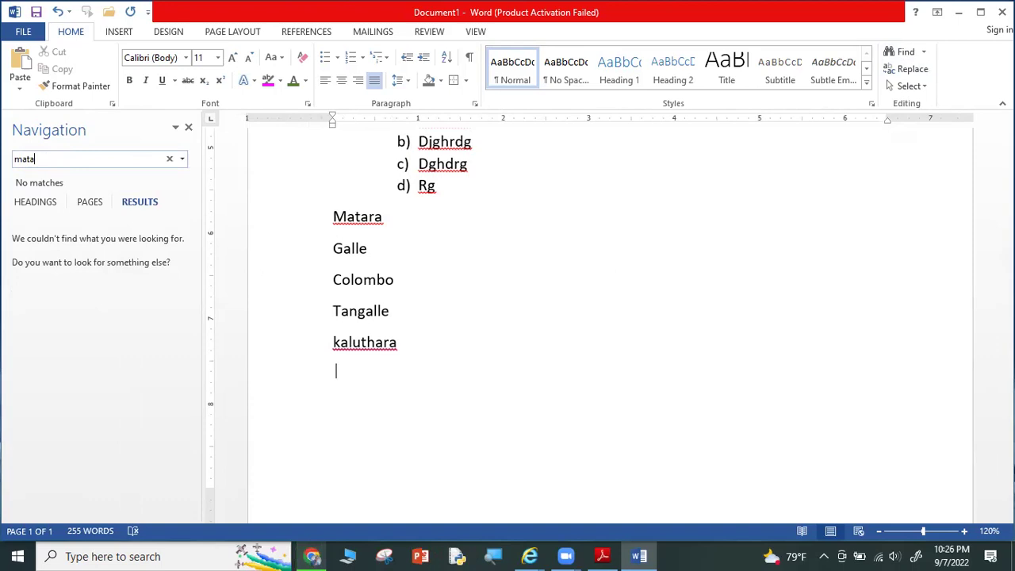
text(ra)
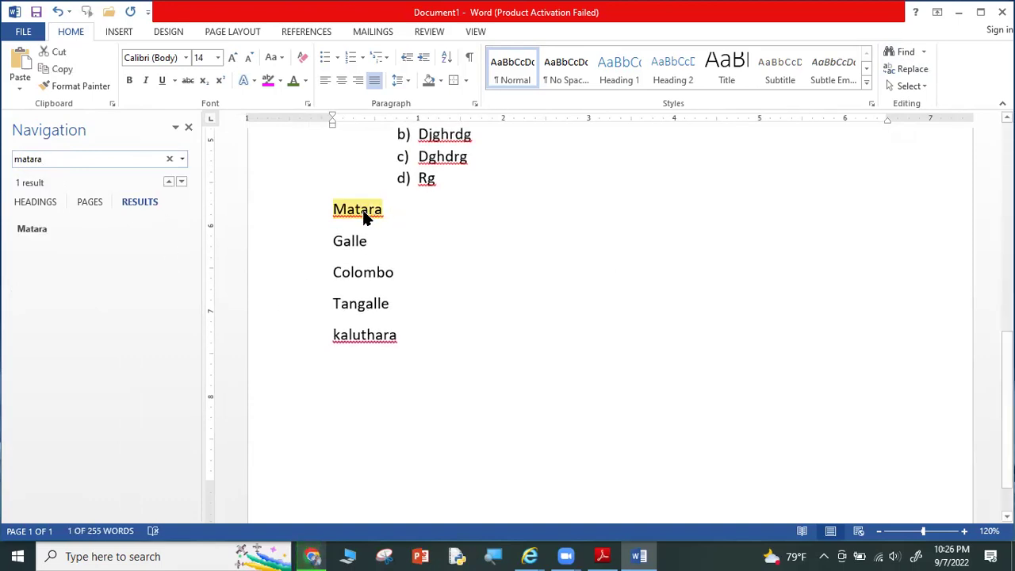
click(409, 335)
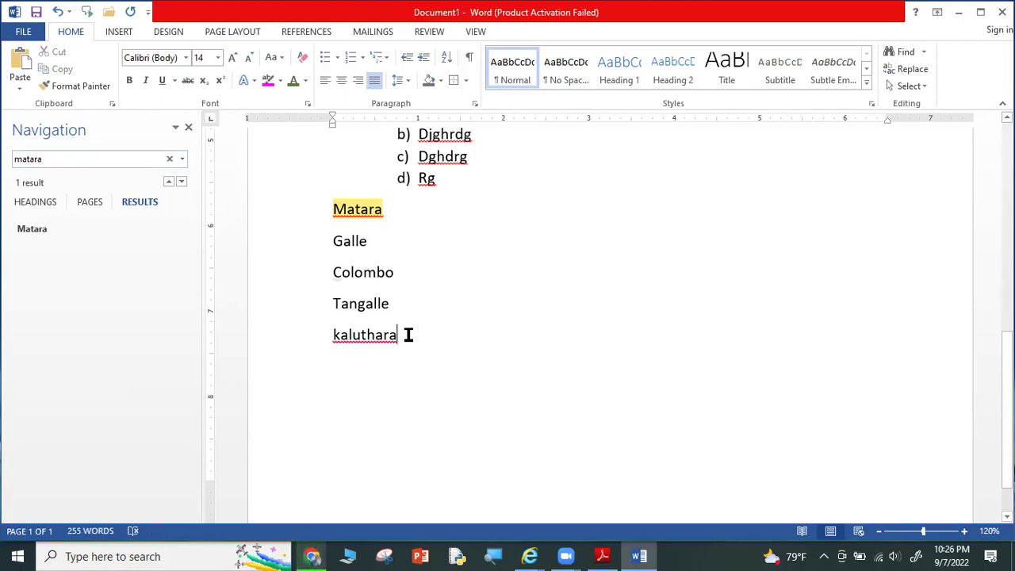
key(Return)
text(matarra)
key(BackSpace)
key(BackSpace)
text(a)
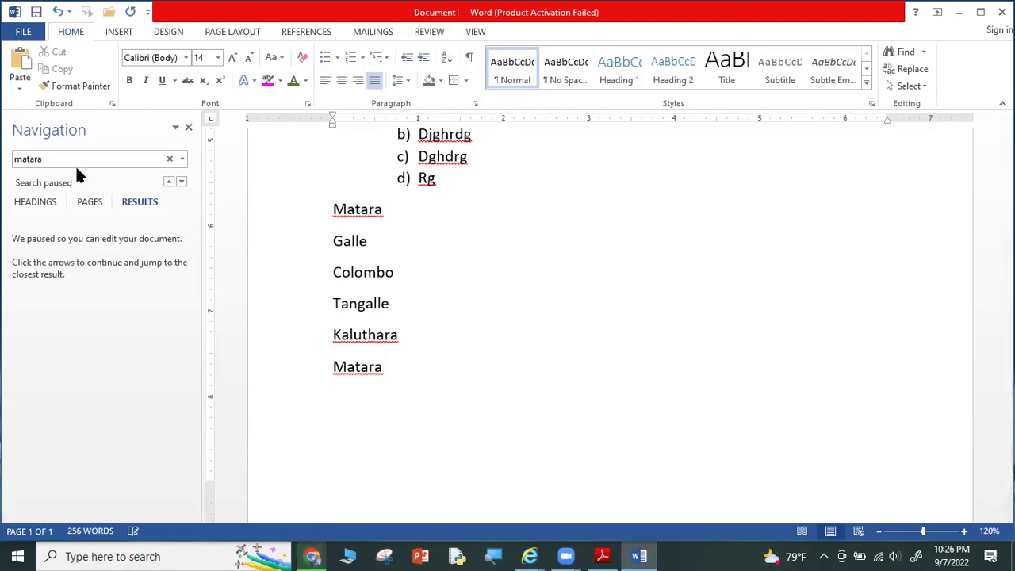
click(179, 181)
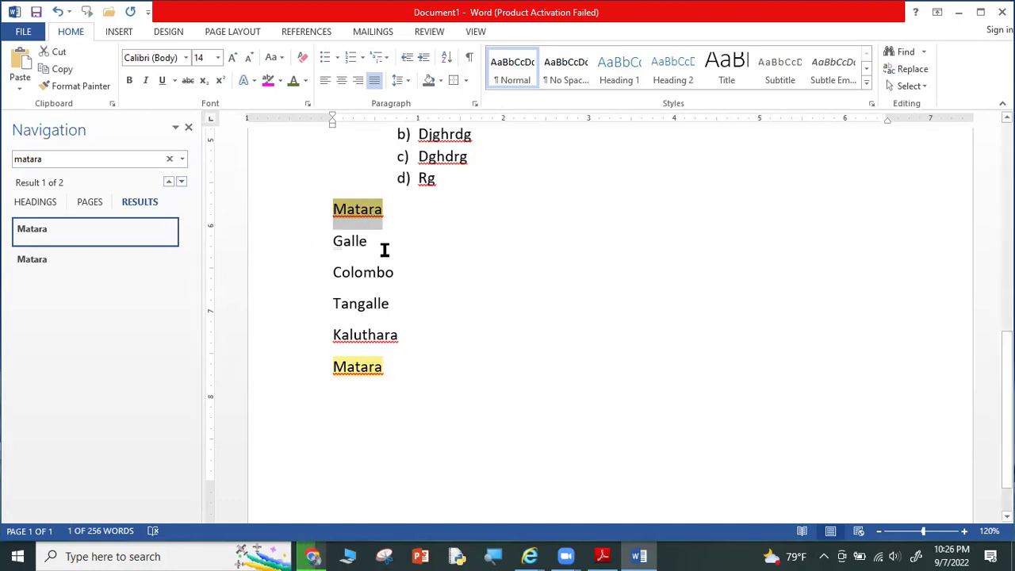
Replace all occurrences of Matara with horana, confirming the 2 replacements made.
click(904, 72)
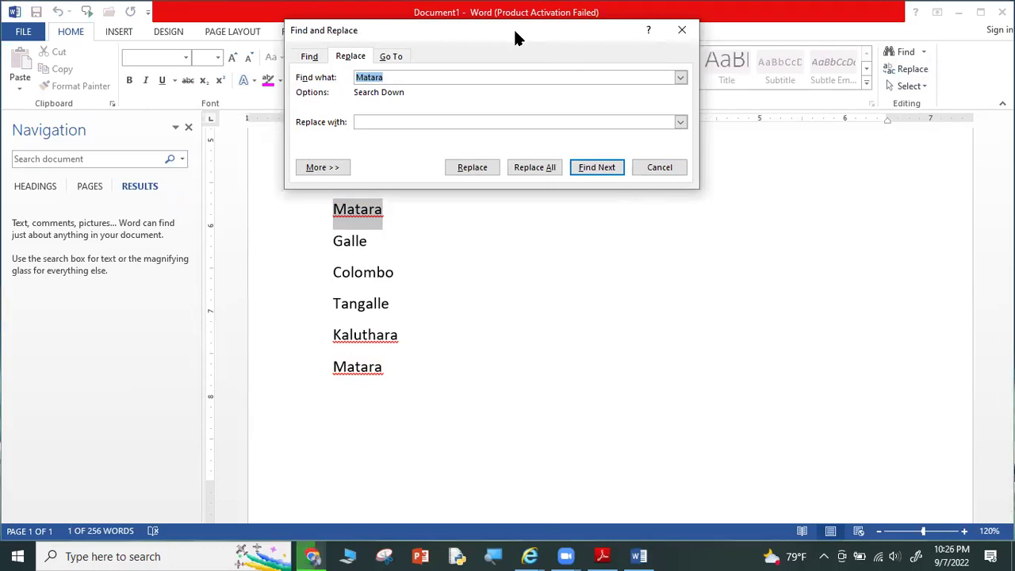
drag(516, 39, 666, 246)
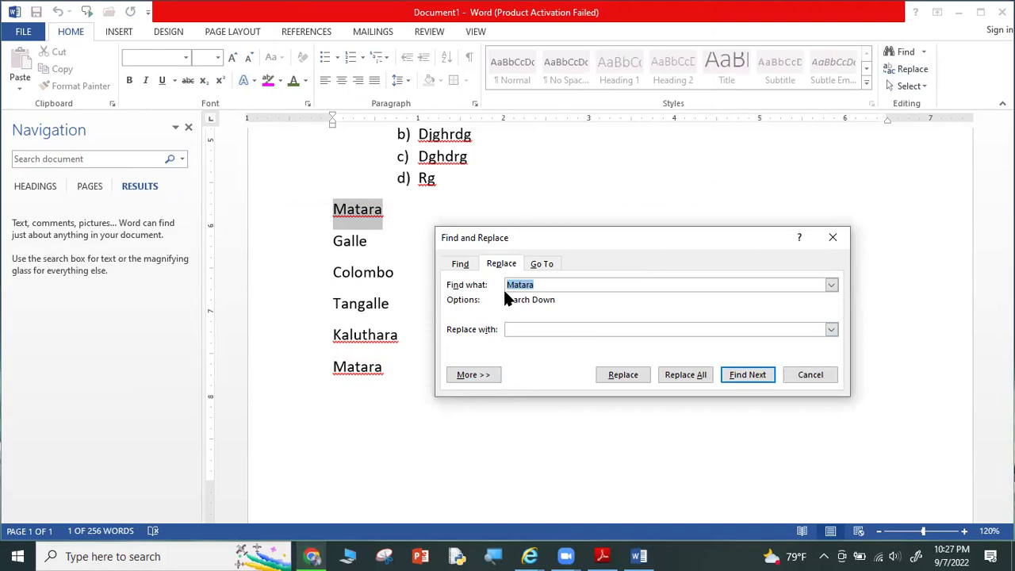
click(515, 333)
text(horana)
click(686, 377)
click(482, 323)
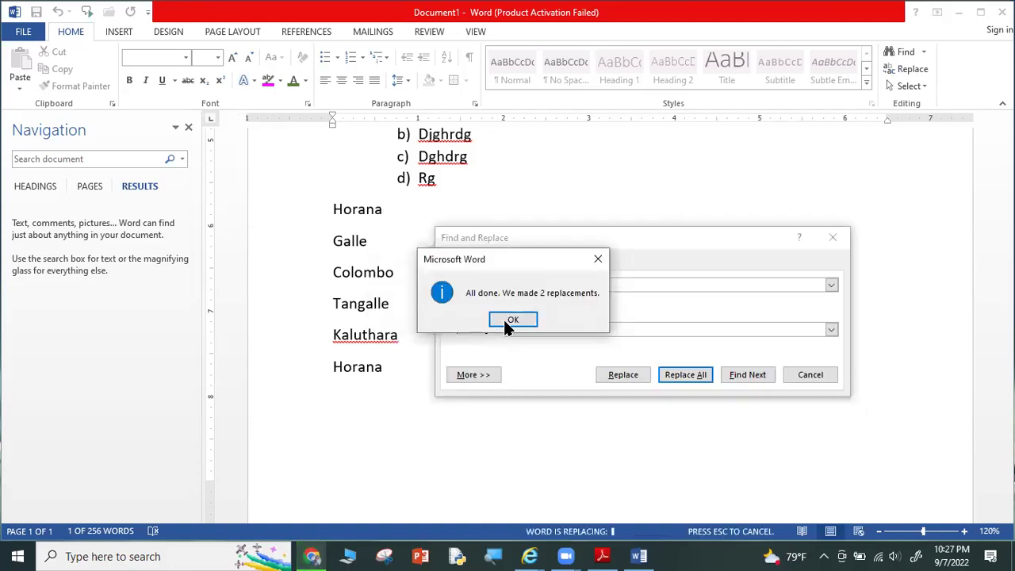
click(505, 321)
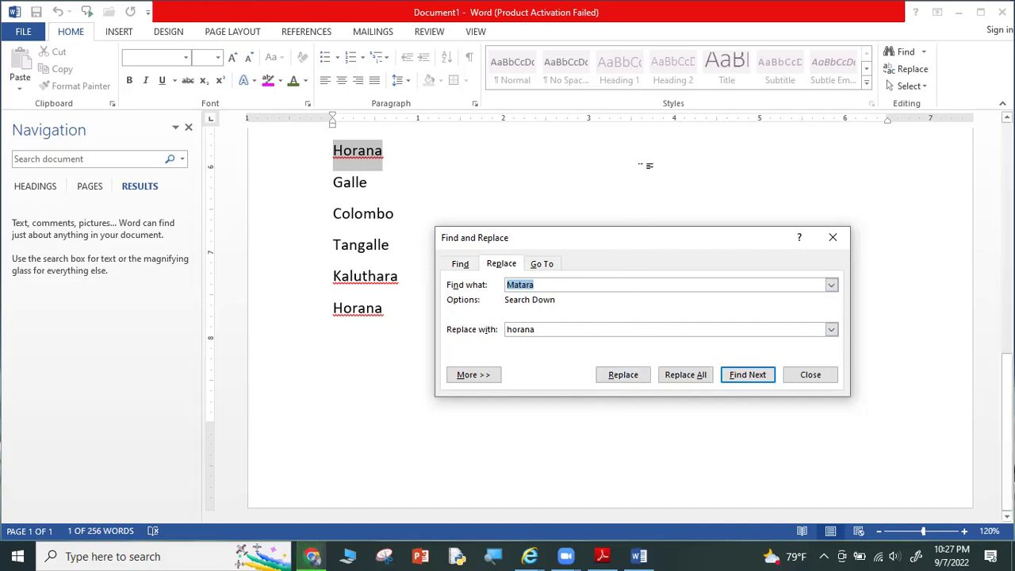
In Adobe Reader, scroll Ms word.pdf down to the Insert Tab heading on page 7.
click(603, 555)
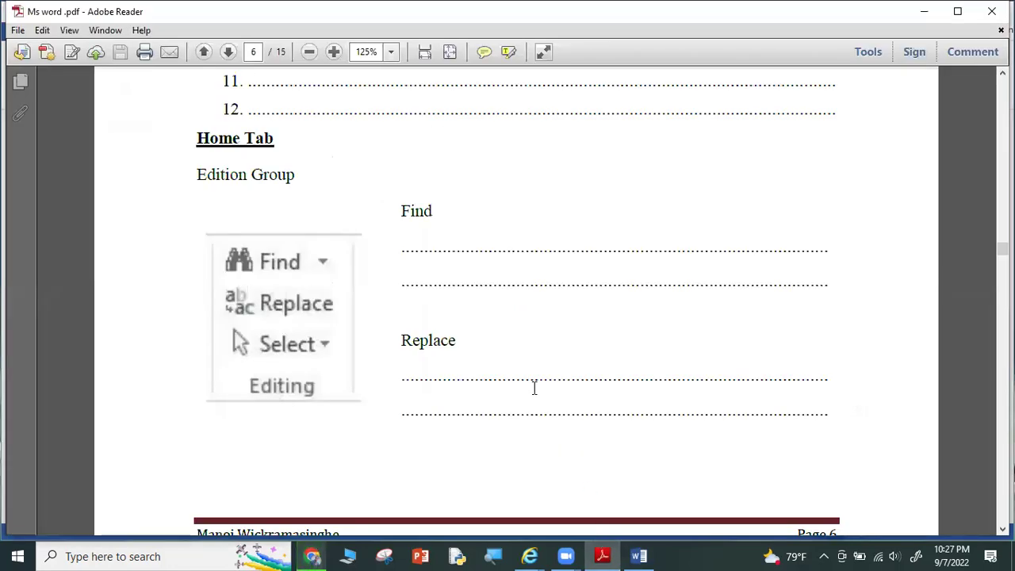
scroll(536, 391, down, 3)
scroll(541, 395, down, 4)
scroll(540, 397, down, 4)
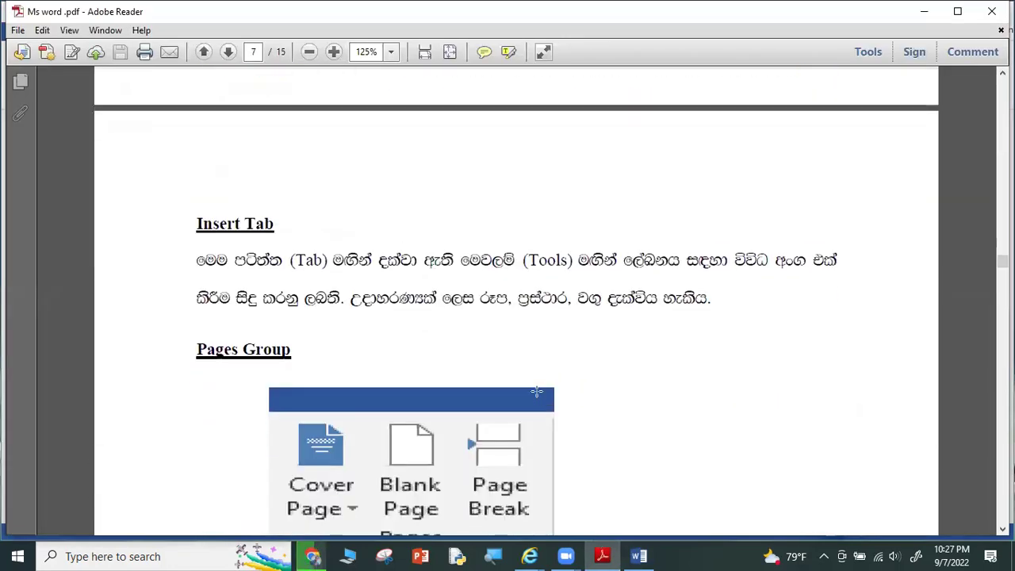
scroll(537, 392, down, 2)
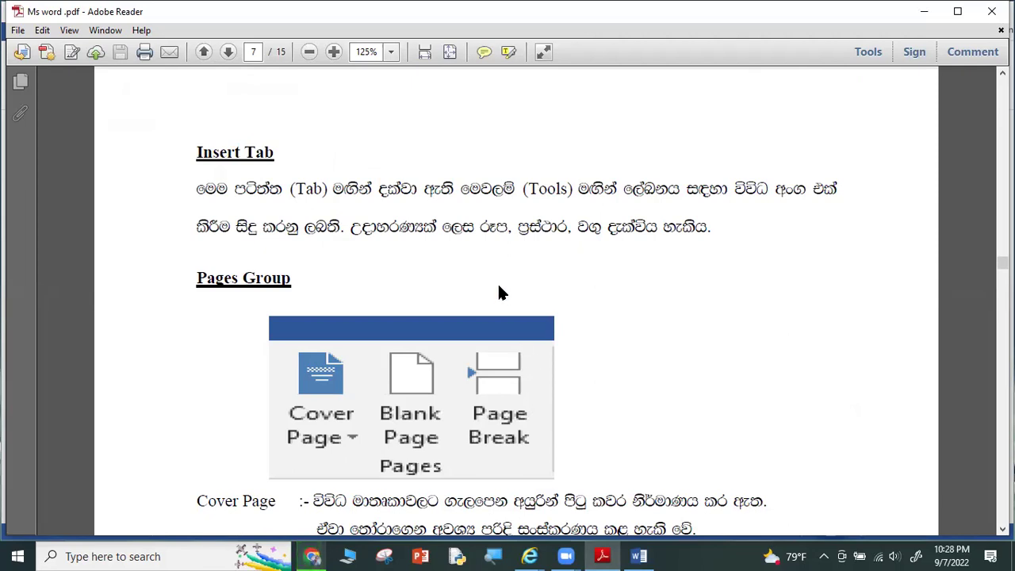
scroll(498, 286, down, 1)
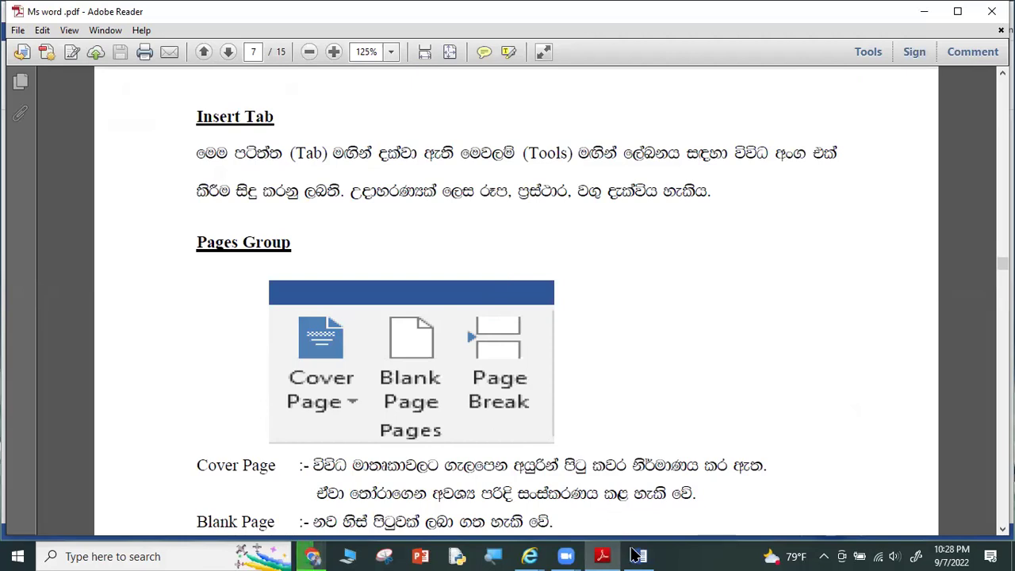
click(639, 556)
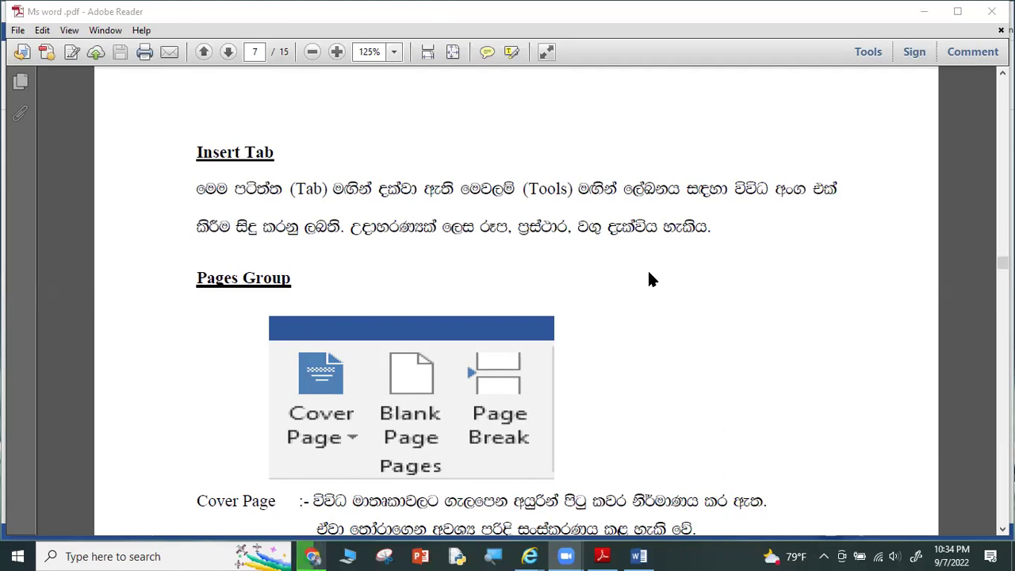
Scroll the PDF to page 7's Illustration Group screenshot and its six blank numbered lines.
scroll(651, 273, down, 2)
scroll(651, 273, down, 3)
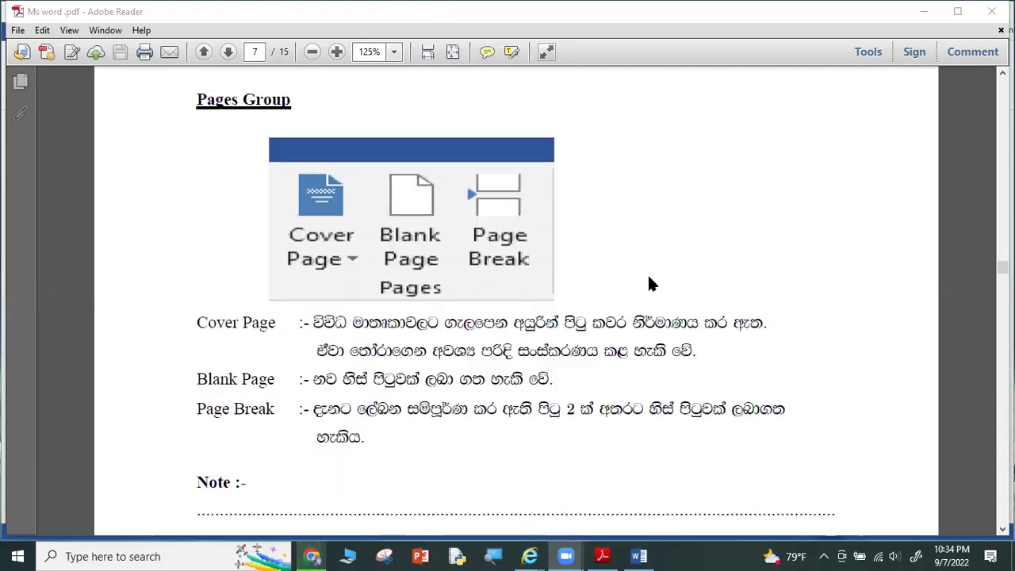
scroll(648, 273, down, 1)
scroll(647, 275, down, 3)
scroll(647, 275, down, 3)
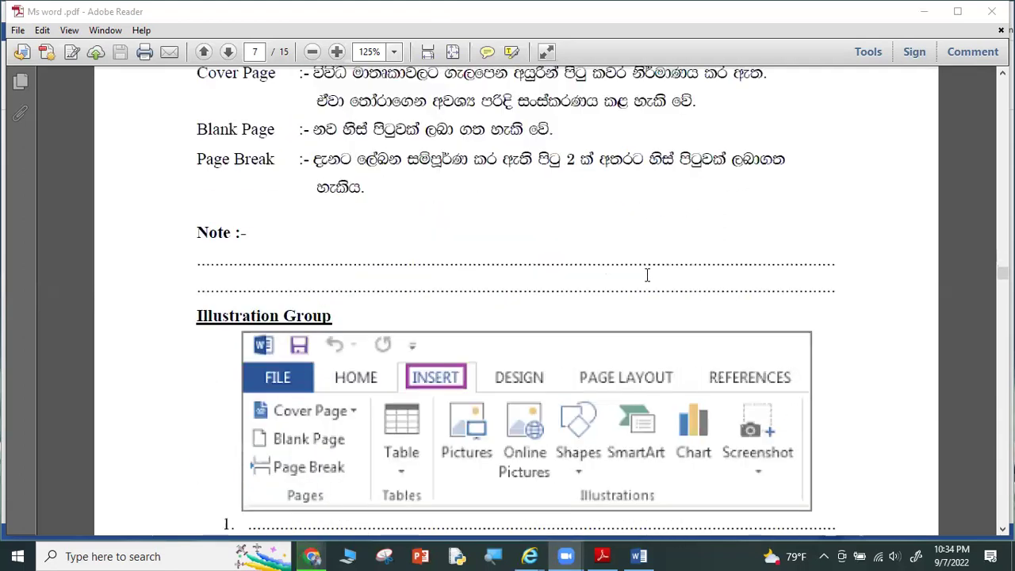
scroll(647, 275, up, 2)
scroll(627, 270, up, 3)
scroll(612, 265, up, 3)
scroll(610, 262, up, 2)
scroll(611, 263, up, 2)
scroll(611, 263, down, 2)
scroll(610, 263, down, 2)
scroll(611, 264, down, 1)
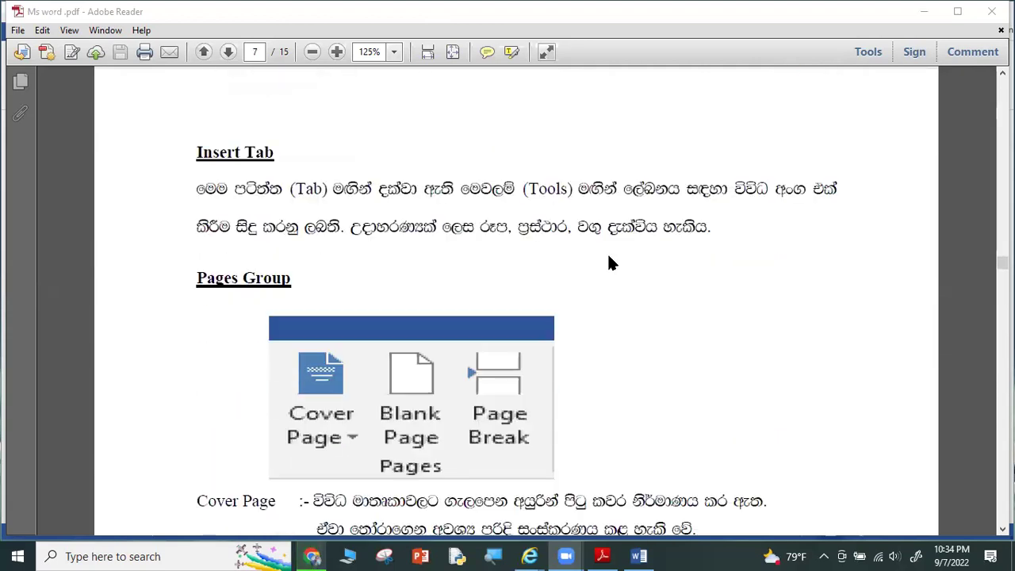
scroll(610, 257, down, 2)
scroll(611, 258, down, 1)
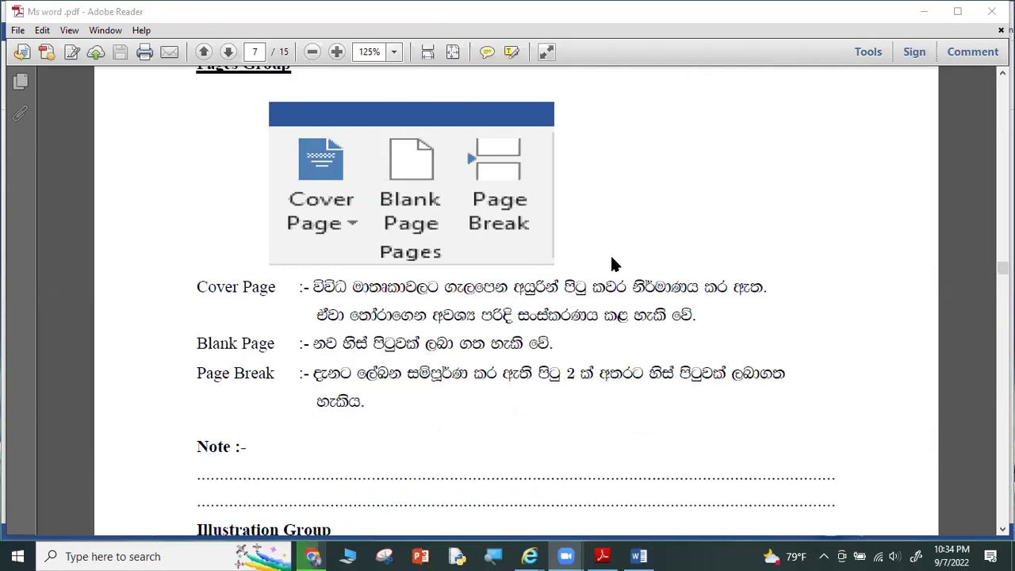
scroll(611, 262, down, 2)
scroll(612, 259, down, 2)
scroll(610, 262, down, 3)
scroll(609, 263, down, 3)
scroll(609, 262, down, 3)
scroll(609, 262, down, 1)
scroll(609, 261, down, 2)
scroll(610, 262, down, 3)
scroll(609, 262, down, 2)
scroll(610, 261, down, 2)
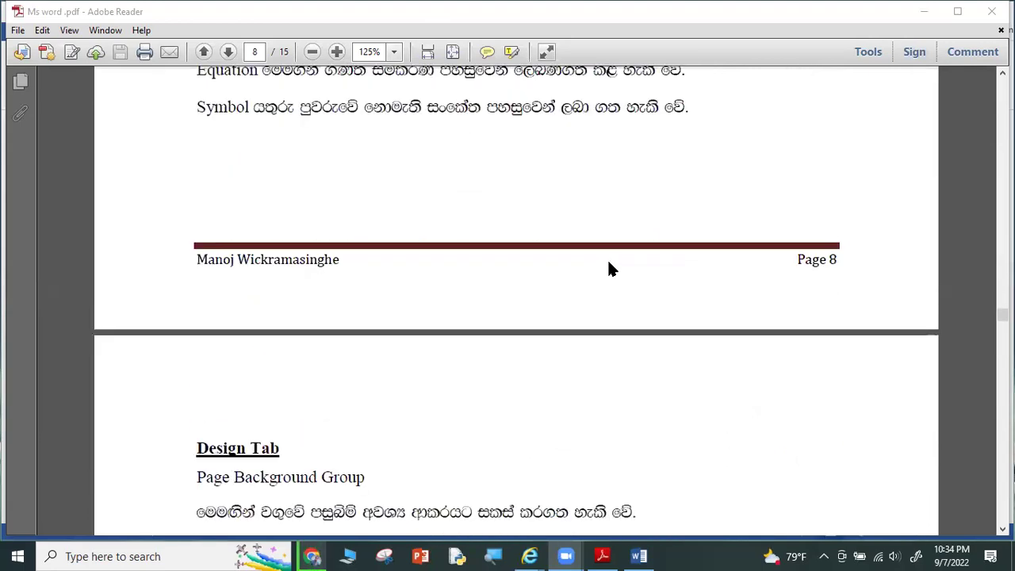
scroll(607, 257, down, 3)
scroll(607, 258, down, 2)
scroll(604, 261, down, 3)
scroll(604, 262, down, 2)
scroll(604, 262, down, 2)
scroll(605, 260, down, 3)
scroll(604, 260, down, 2)
scroll(603, 262, down, 3)
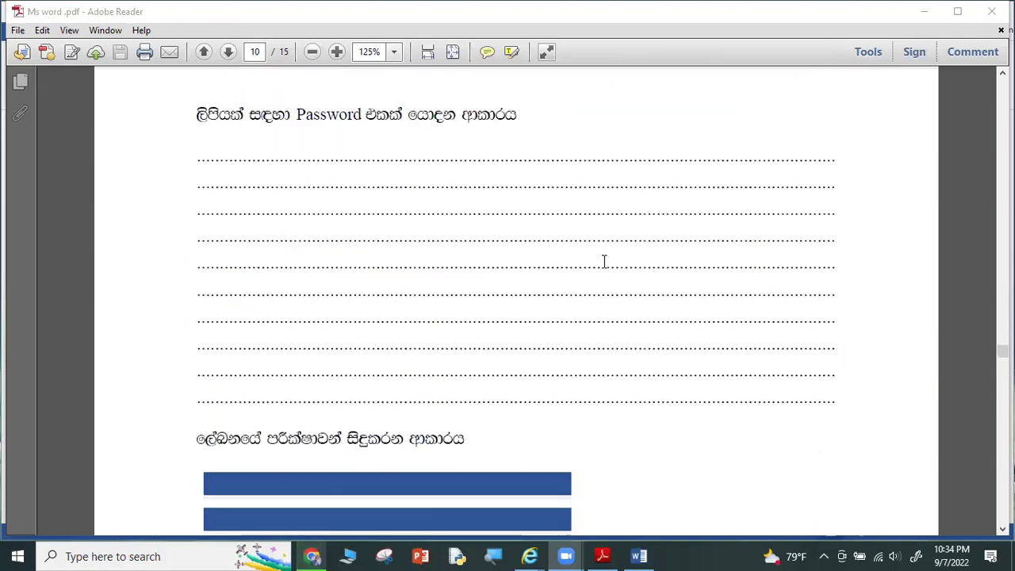
scroll(604, 265, down, 2)
scroll(627, 286, down, 2)
scroll(675, 321, down, 3)
scroll(679, 340, down, 2)
scroll(678, 330, down, 1)
scroll(794, 333, up, 1)
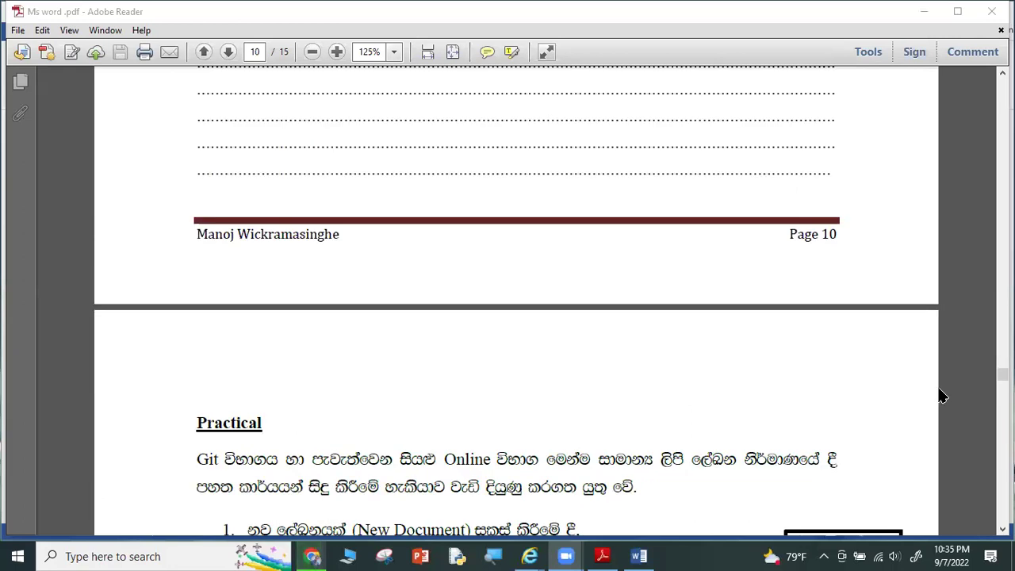
scroll(515, 302, down, 4)
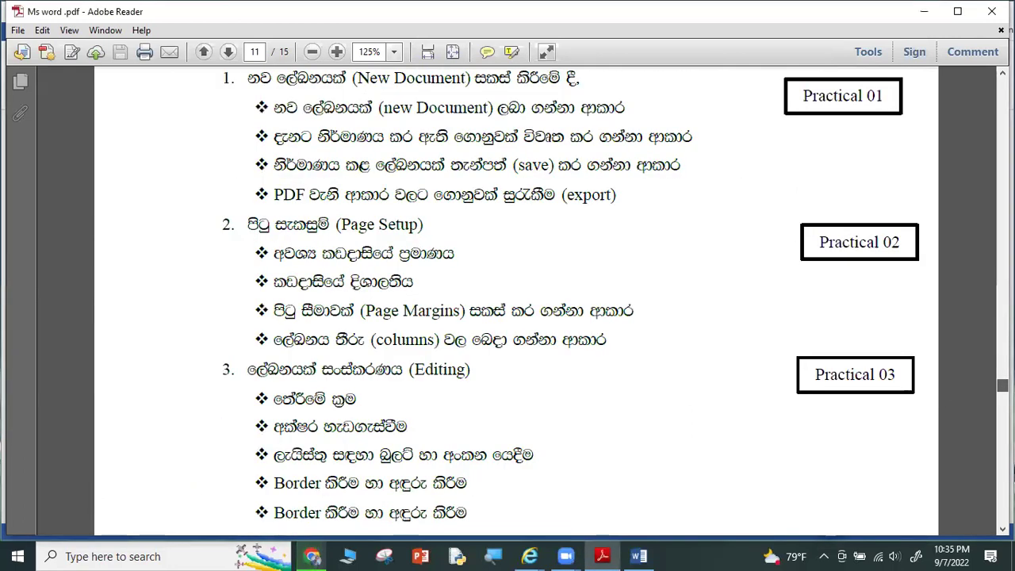
scroll(515, 301, down, 6)
scroll(516, 302, up, 15)
scroll(516, 301, up, 3)
scroll(515, 302, up, 3)
scroll(516, 302, up, 1)
scroll(515, 301, up, 1)
scroll(515, 302, up, 3)
scroll(516, 301, up, 1)
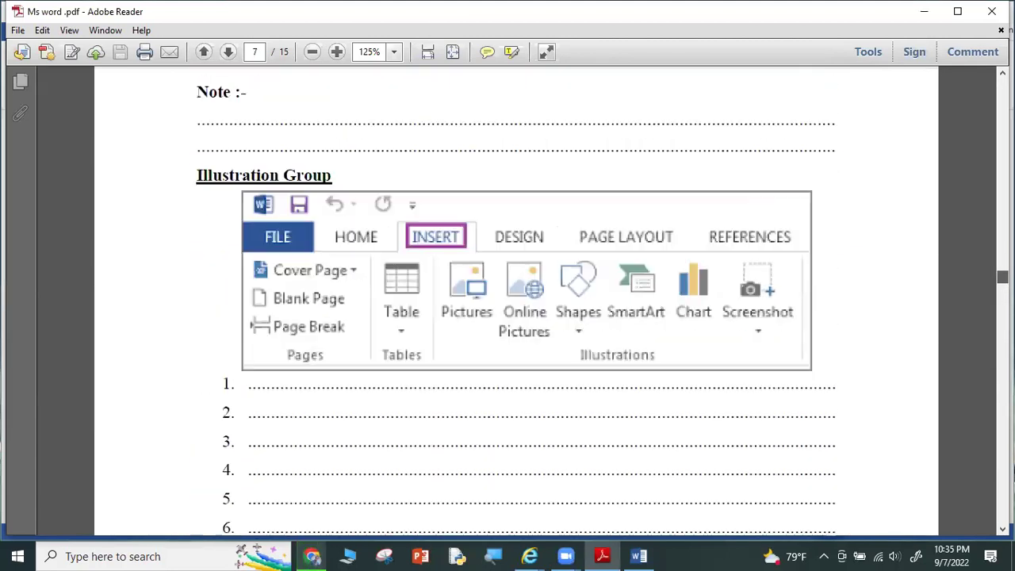
scroll(989, 278, up, 2)
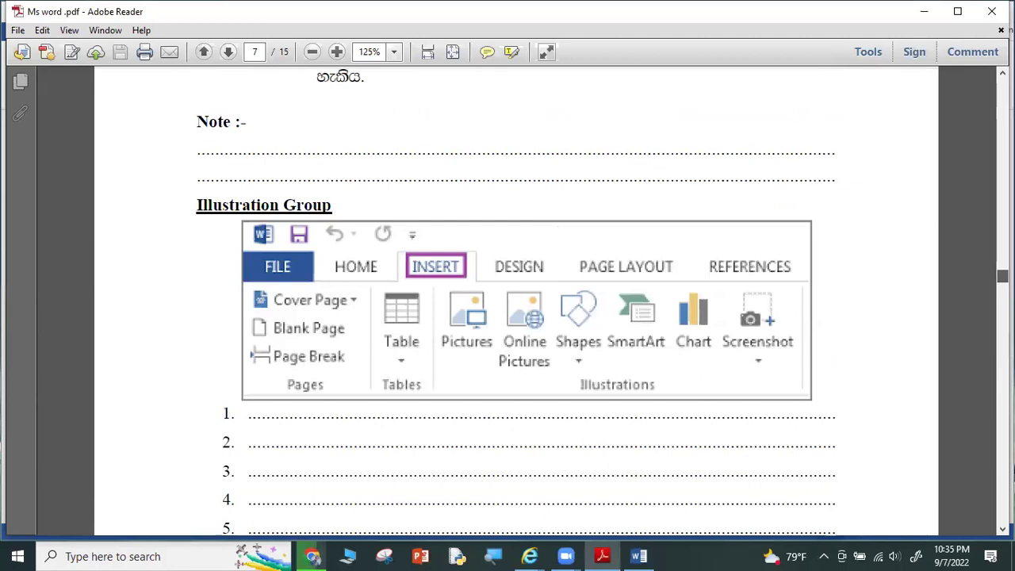
scroll(989, 277, up, 3)
scroll(989, 278, down, 2)
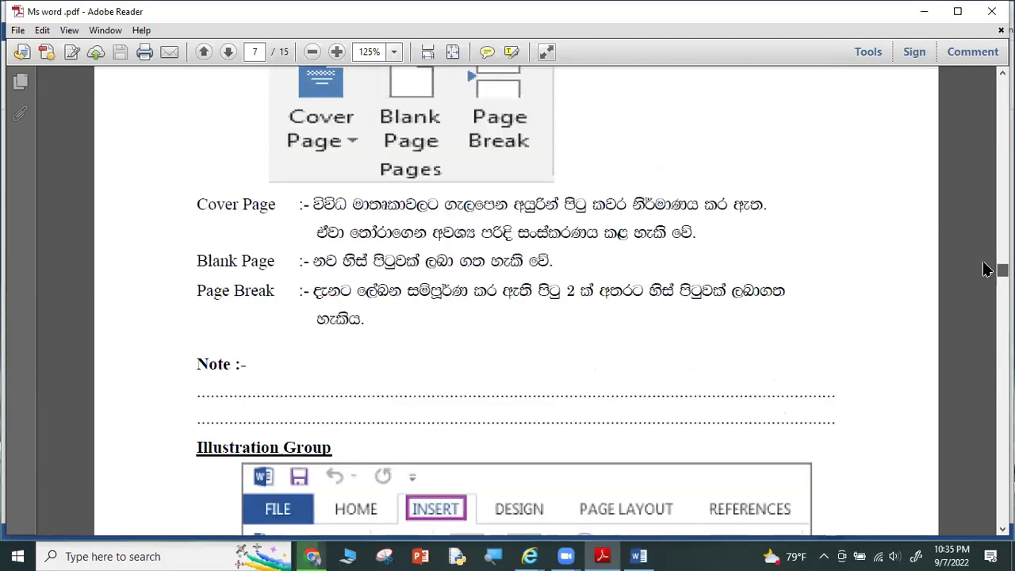
scroll(990, 278, up, 5)
scroll(988, 278, down, 1)
scroll(986, 279, down, 4)
scroll(988, 280, down, 2)
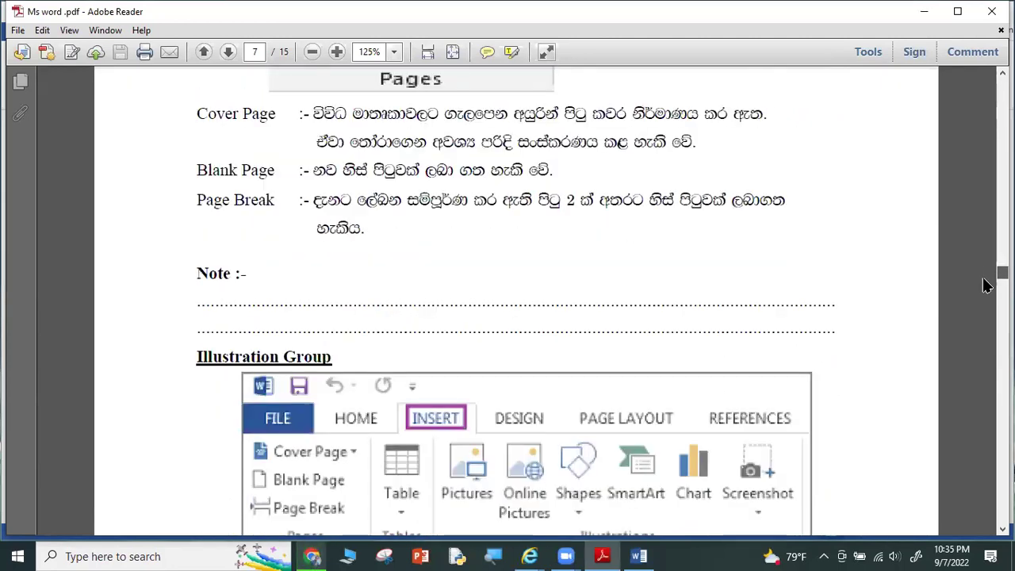
scroll(989, 281, down, 2)
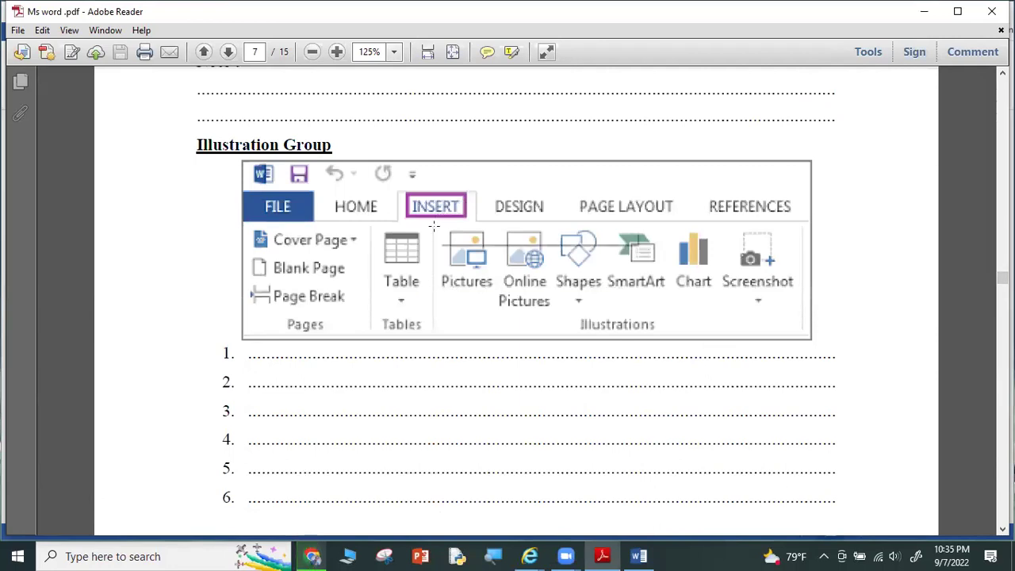
scroll(394, 242, up, 2)
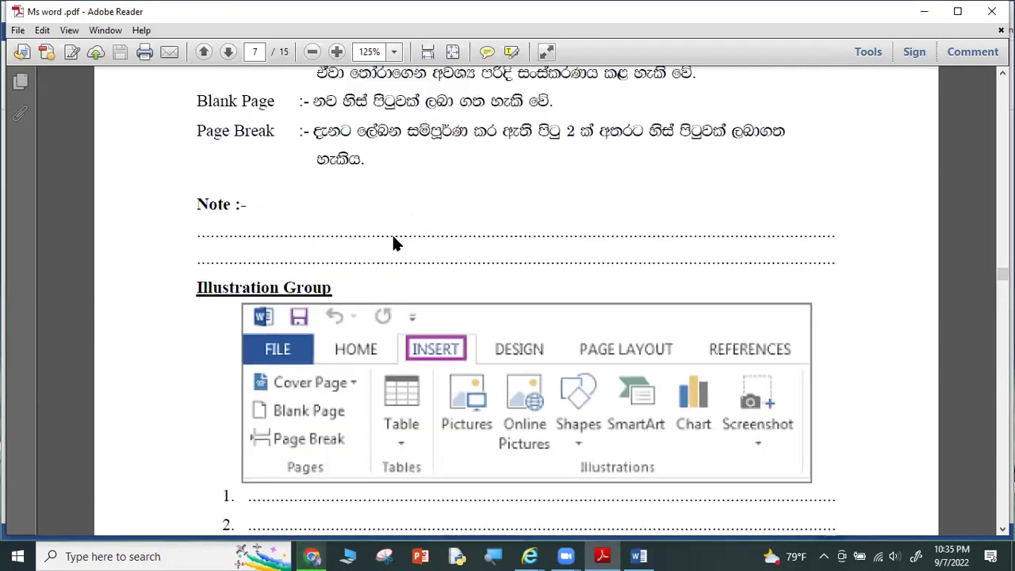
scroll(392, 246, down, 1)
scroll(390, 246, down, 1)
scroll(387, 250, down, 1)
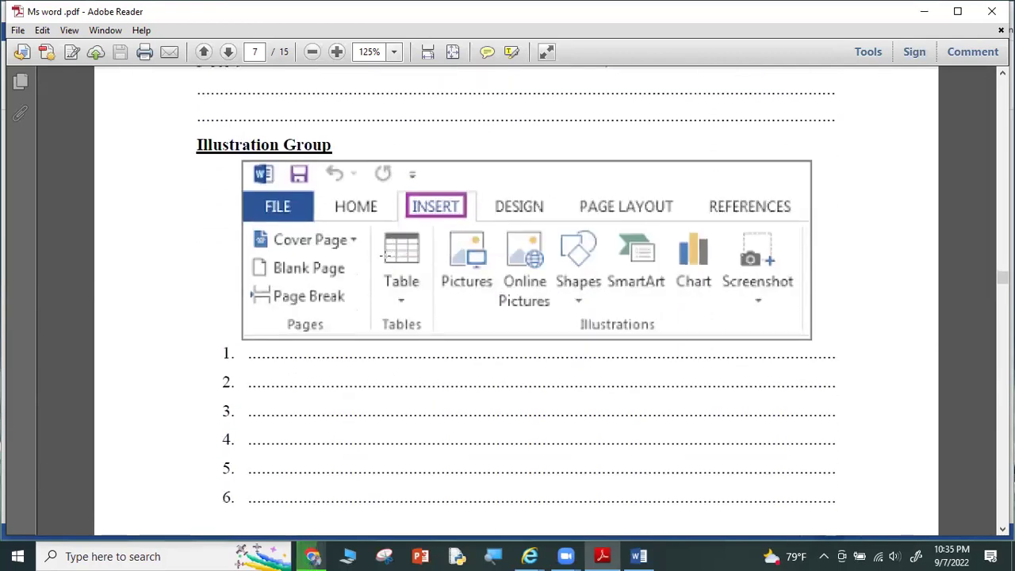
scroll(350, 249, up, 2)
scroll(349, 240, up, 2)
scroll(349, 239, up, 4)
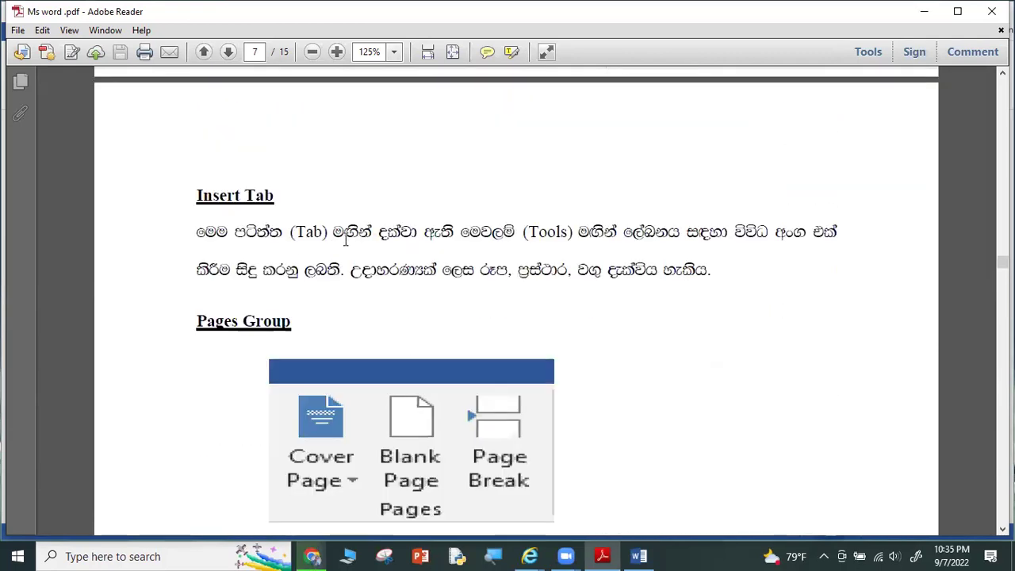
scroll(290, 273, down, 2)
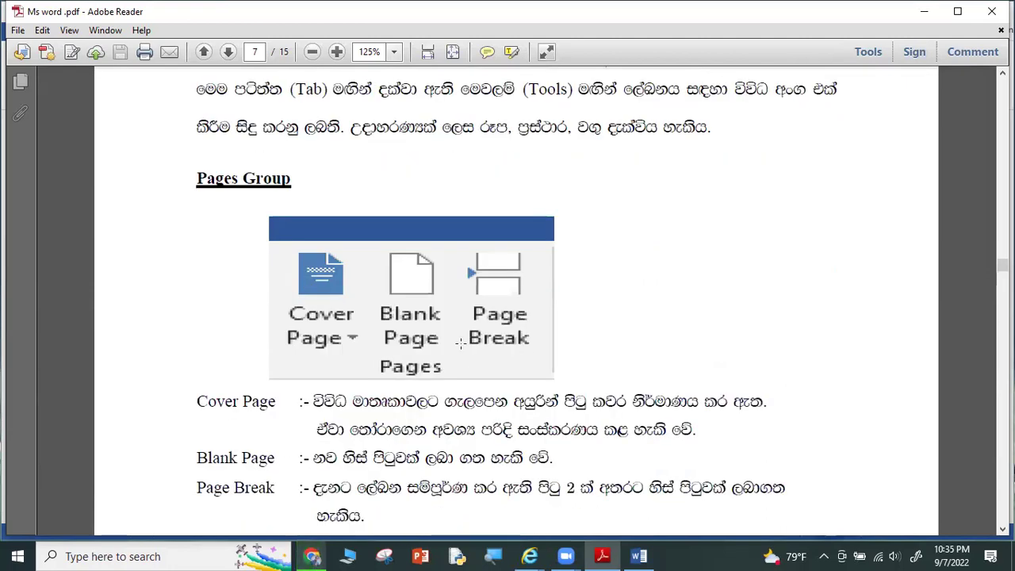
scroll(433, 270, down, 3)
scroll(460, 311, down, 1)
scroll(454, 309, down, 2)
scroll(453, 309, down, 3)
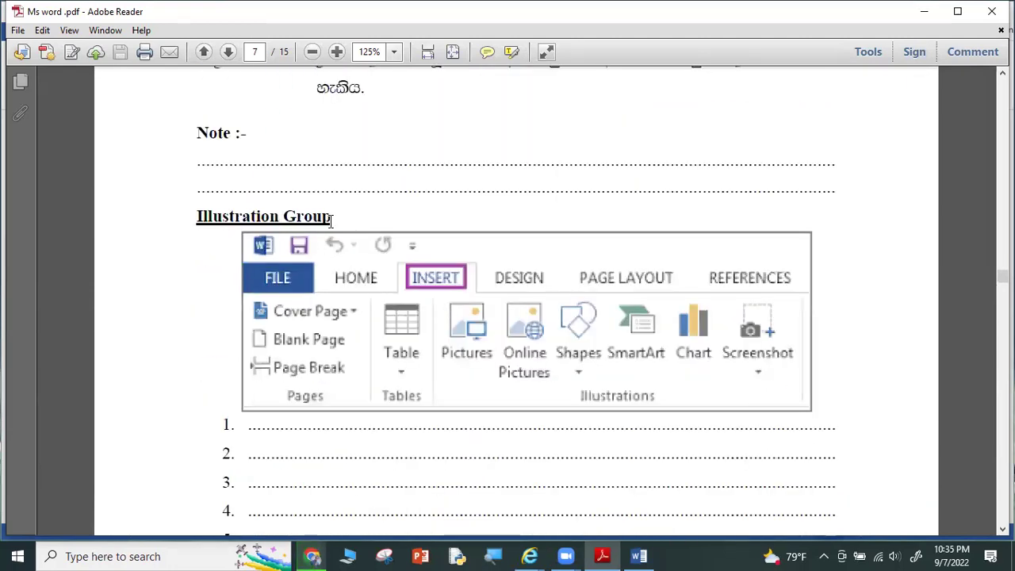
scroll(577, 409, down, 2)
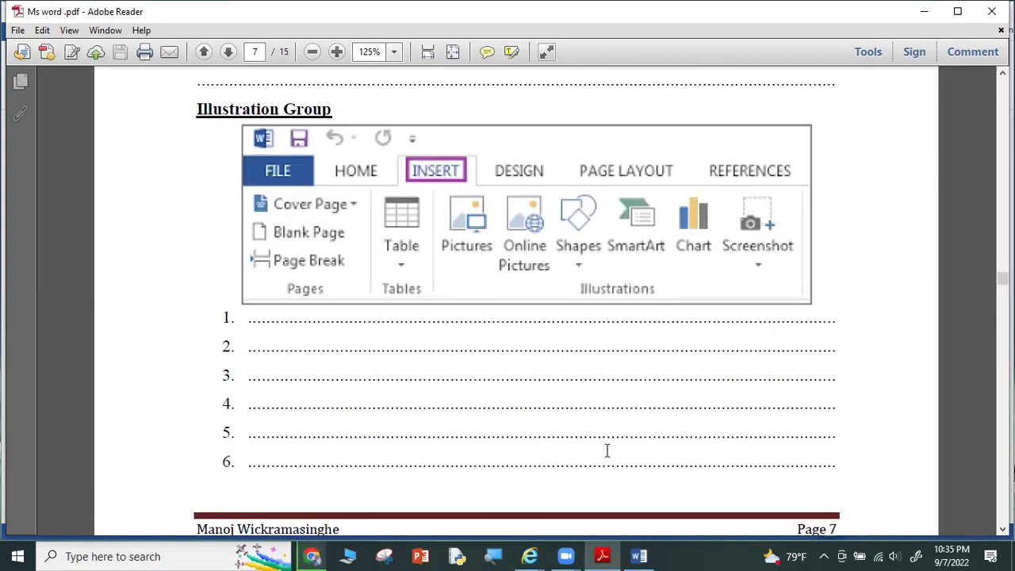
scroll(605, 460, down, 1)
In Word, close the Navigation pane and Find and Replace dialog, show the INSERT tab, then return to Adobe Reader.
click(639, 554)
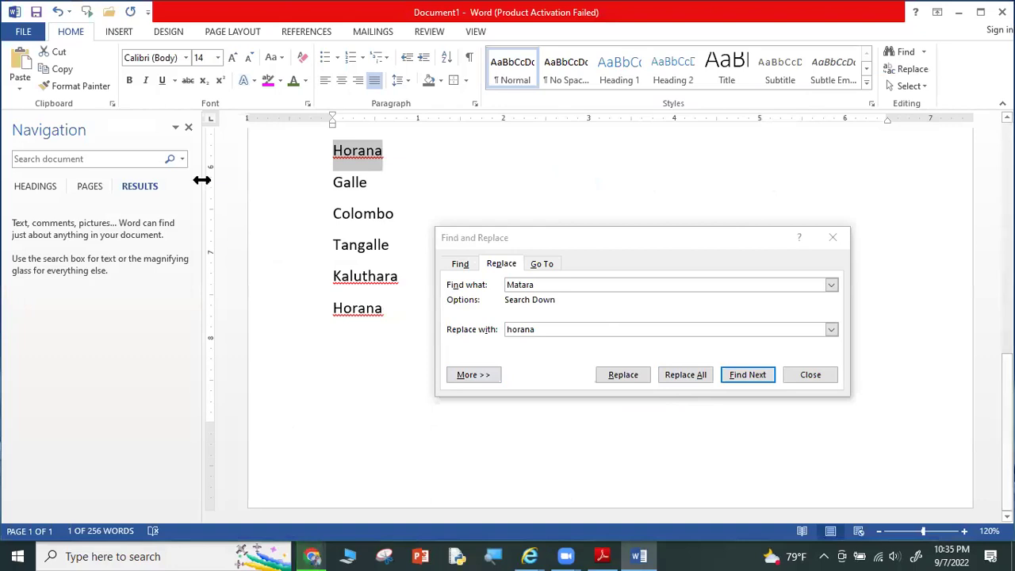
click(188, 127)
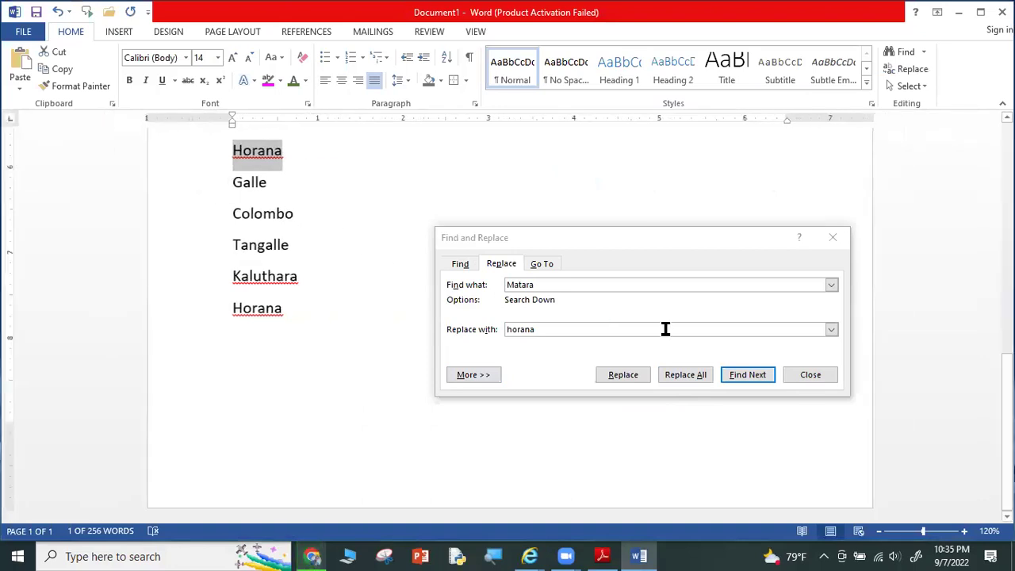
click(807, 378)
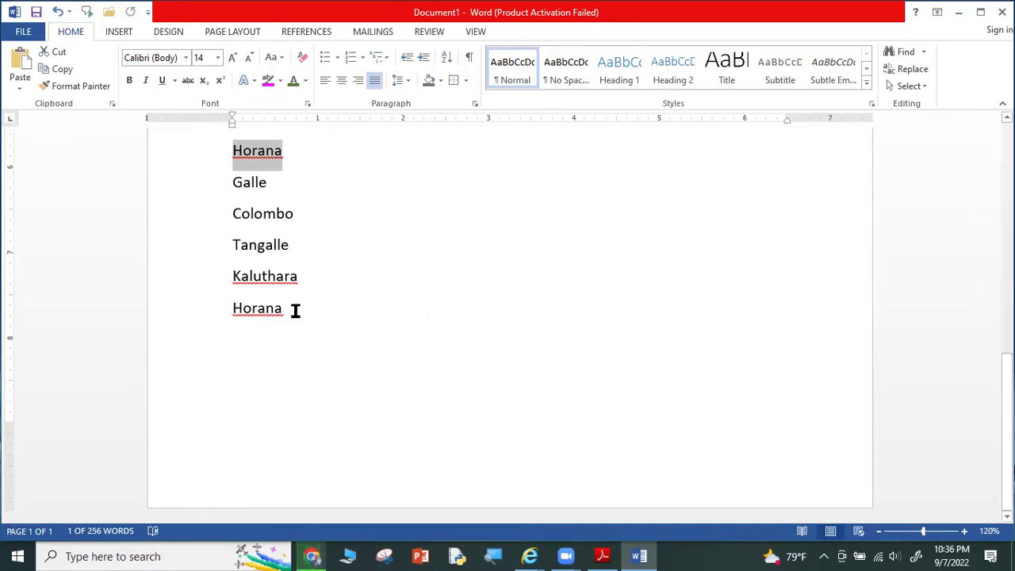
click(117, 32)
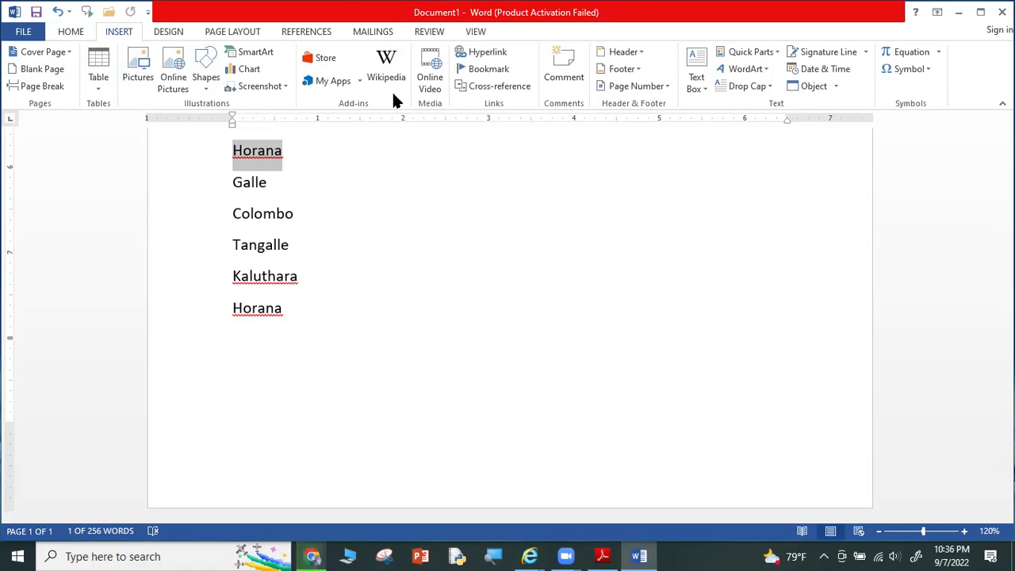
click(604, 556)
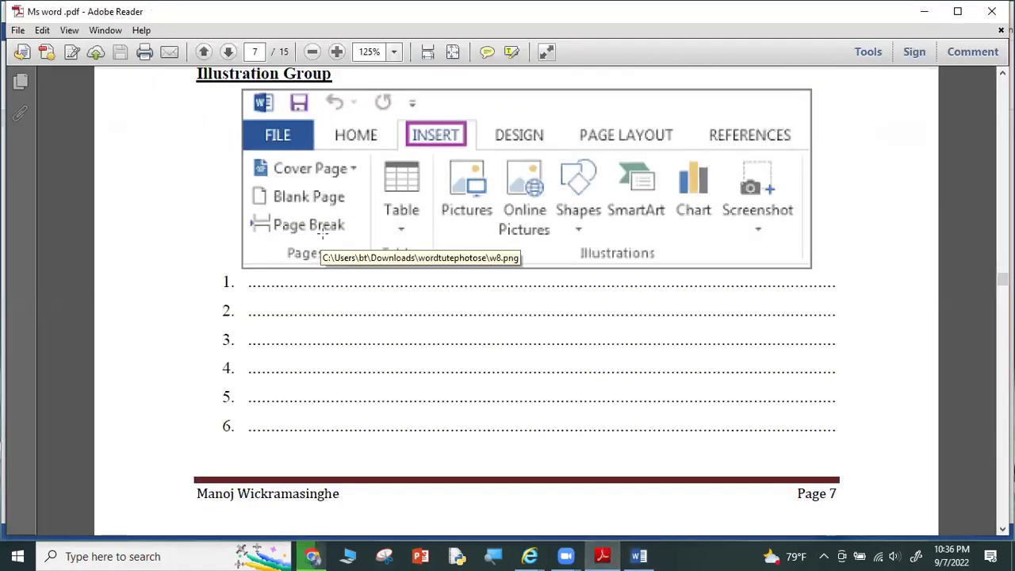
scroll(410, 358, down, 3)
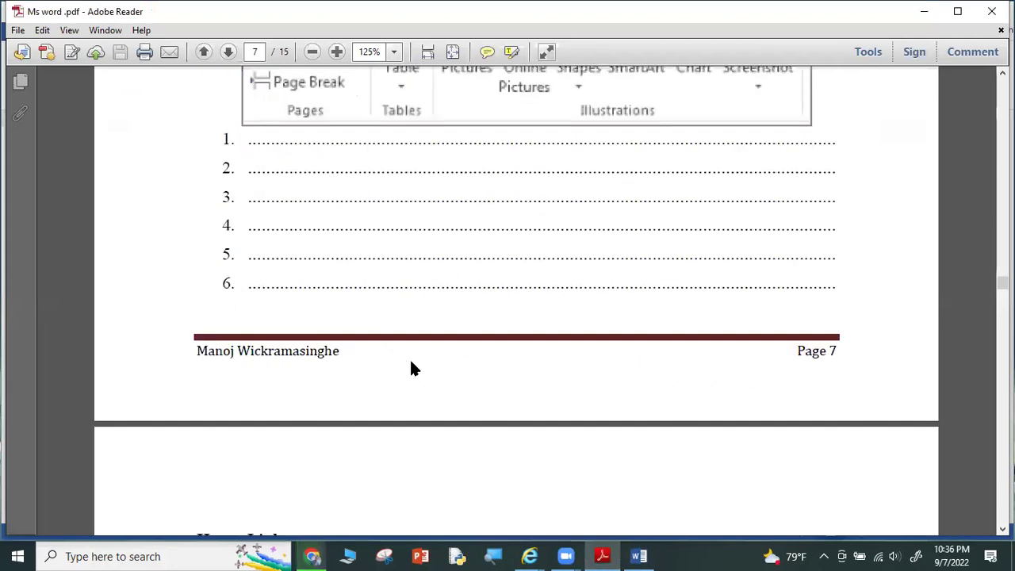
scroll(411, 366, down, 3)
scroll(411, 363, up, 5)
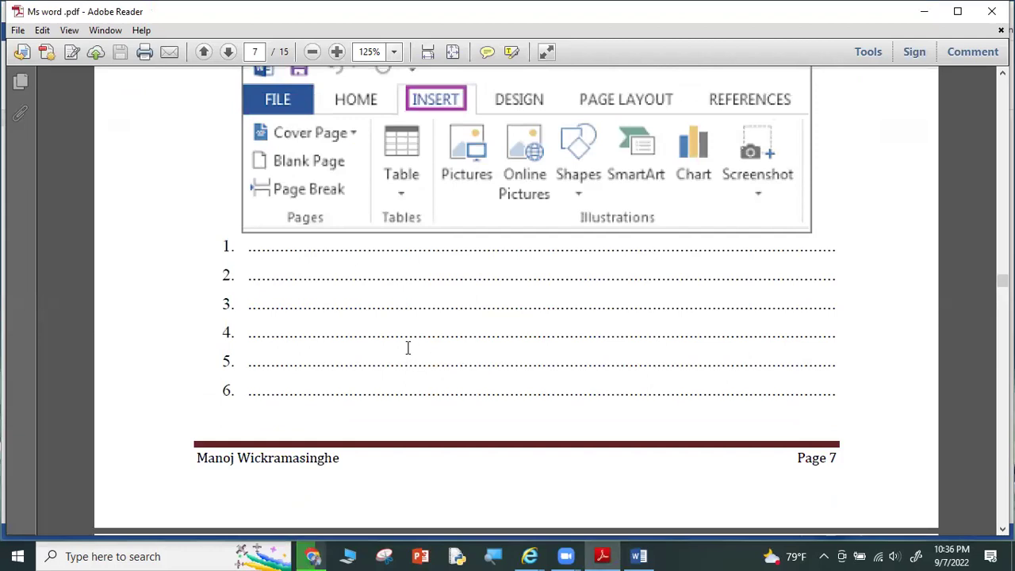
scroll(408, 343, up, 5)
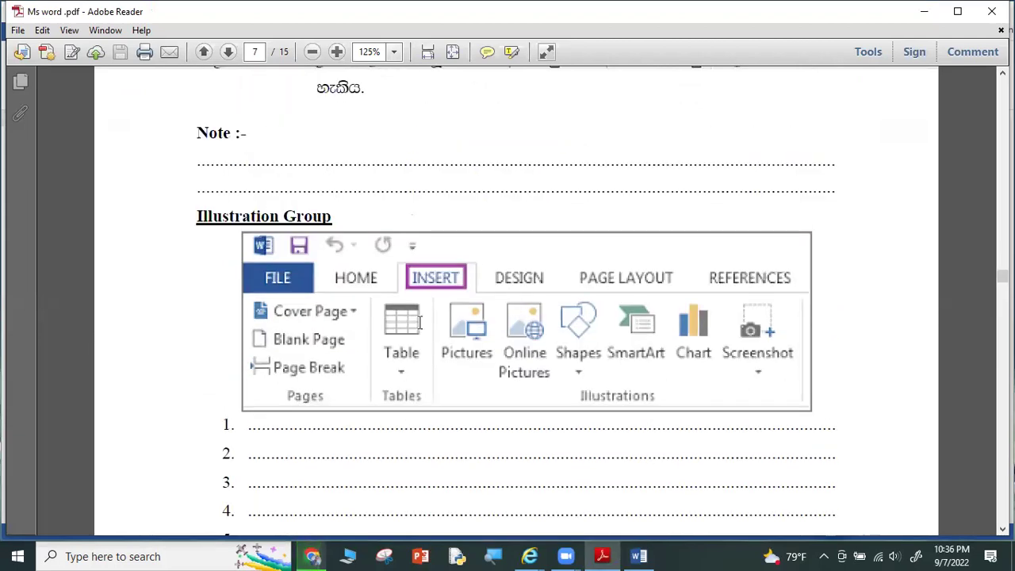
scroll(415, 294, down, 4)
scroll(420, 309, down, 5)
scroll(424, 298, down, 3)
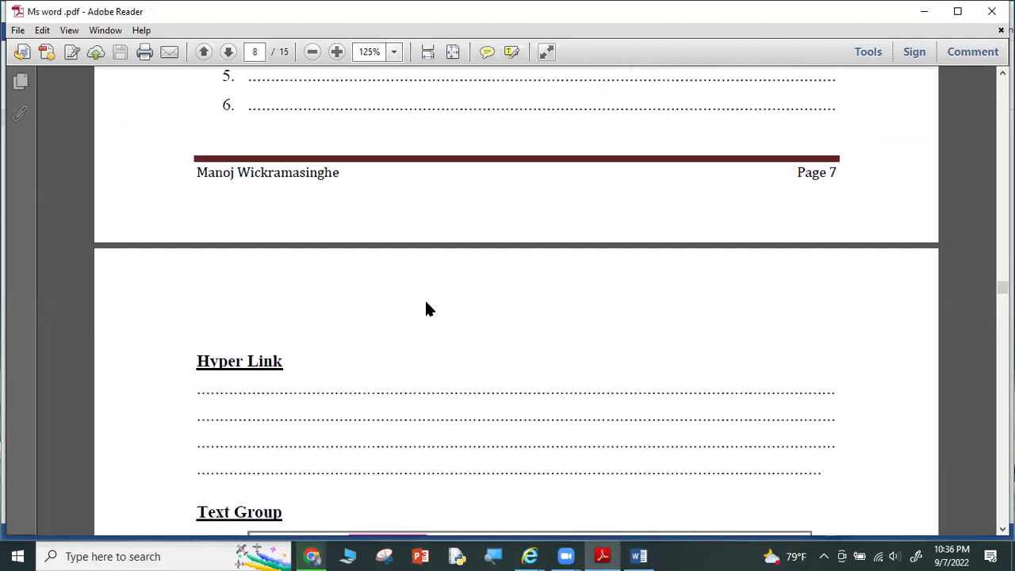
scroll(424, 298, up, 4)
scroll(424, 298, up, 3)
scroll(425, 299, up, 1)
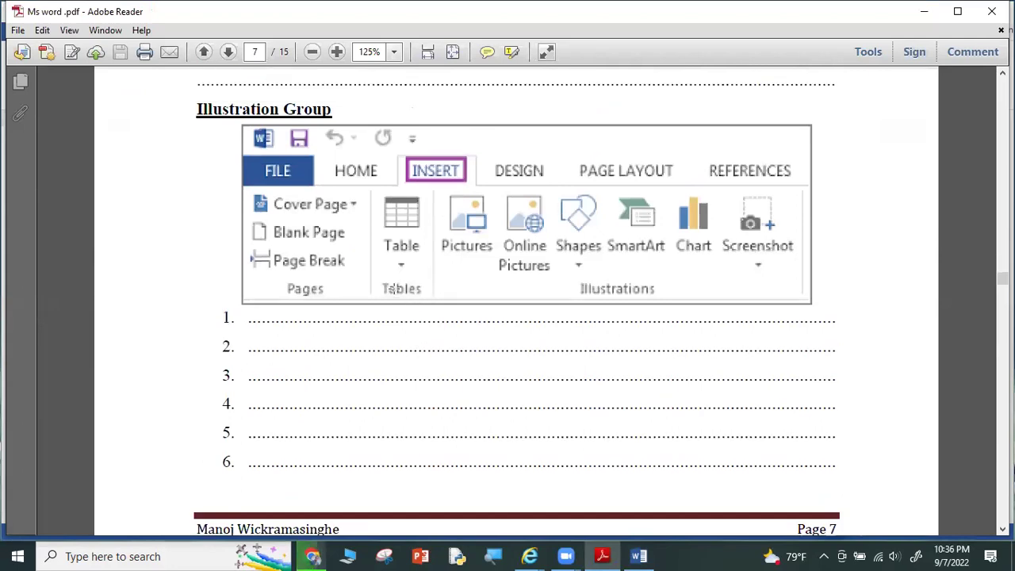
scroll(381, 289, up, 1)
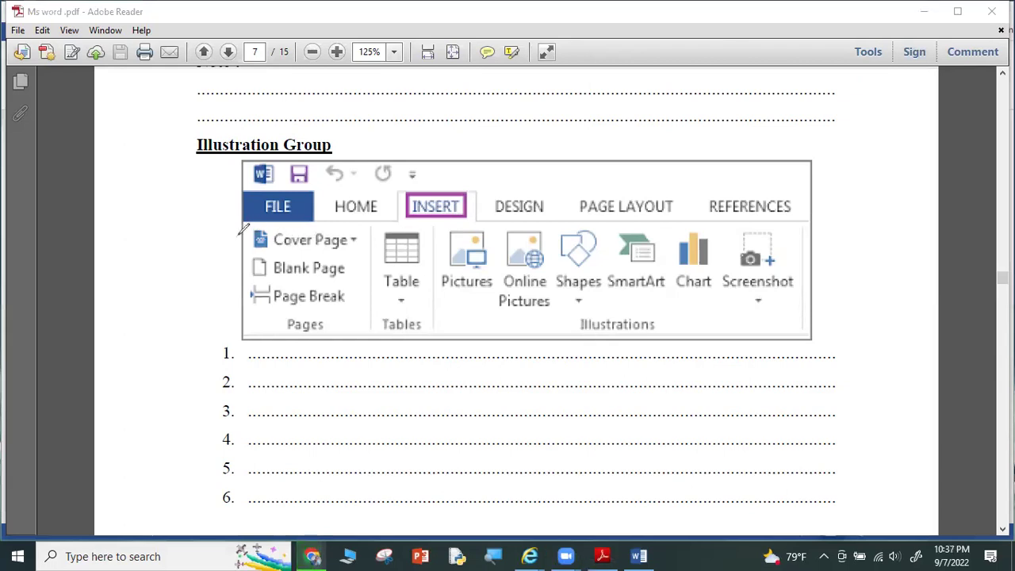
Draw red pencil marks on page 7: numbers by Cover Page and Table, a note under Pictures, an arrow before item 1.
mouse_move(238, 231)
mouse_down()
mouse_move(246, 251)
mouse_move(230, 308)
mouse_move(242, 303)
mouse_up()
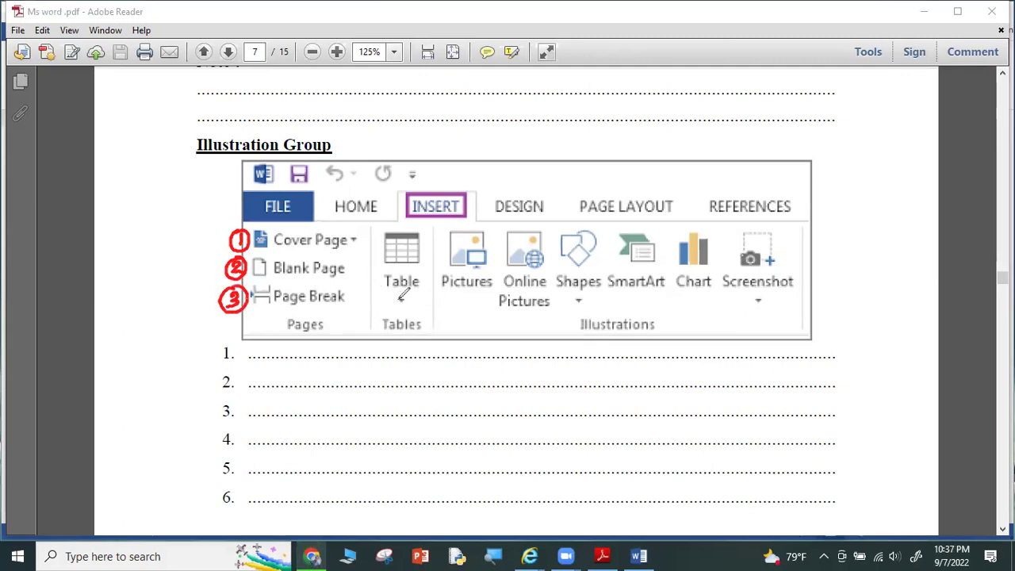
mouse_move(397, 292)
mouse_down()
mouse_move(403, 309)
mouse_move(385, 307)
mouse_move(414, 290)
mouse_up()
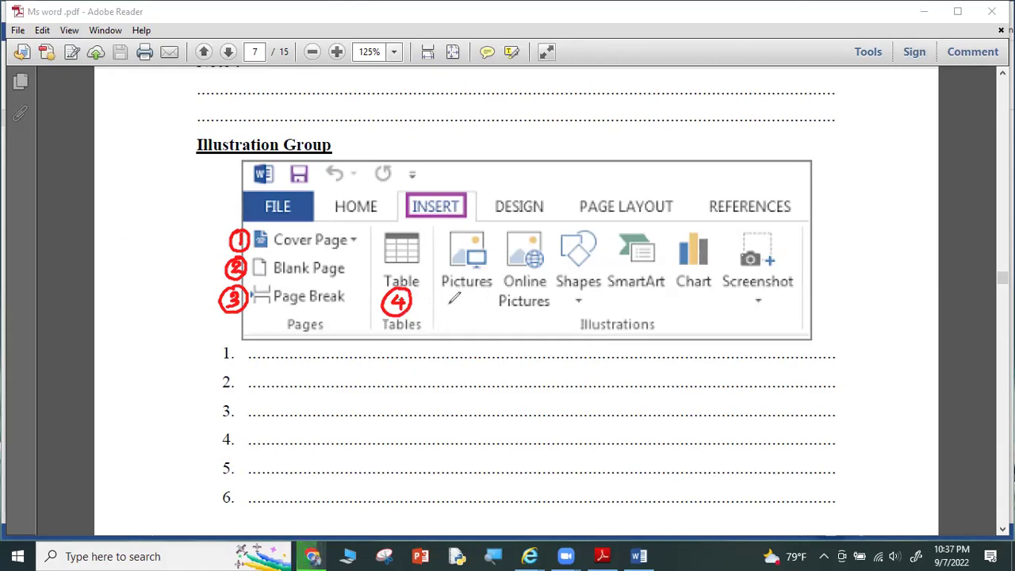
drag(449, 313, 468, 314)
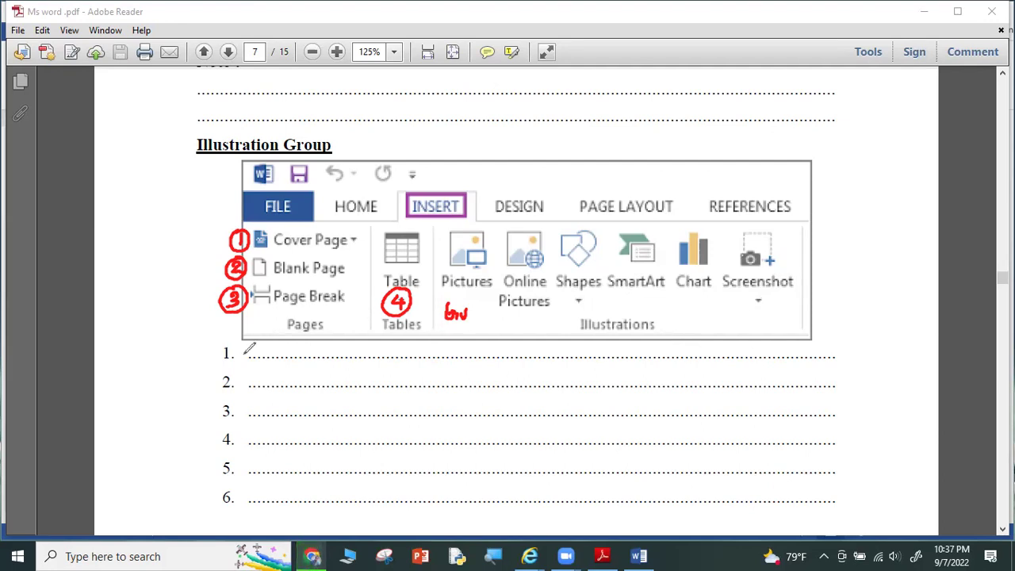
mouse_move(241, 354)
mouse_down()
mouse_move(255, 349)
mouse_move(261, 359)
mouse_up()
Clear all red pen annotations from page 7 with the E shortcut.
key(e)
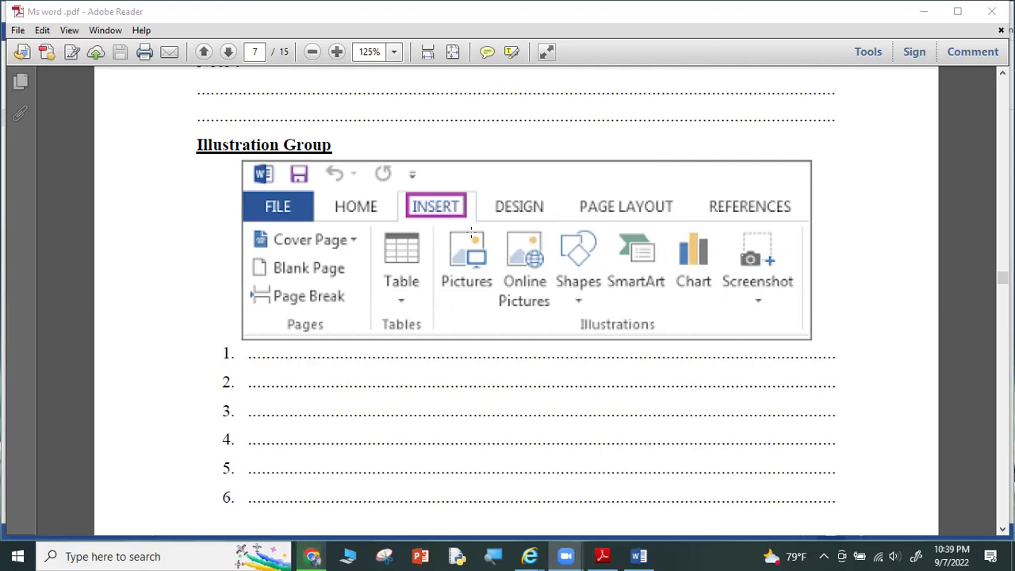
Bring Word forward and select and delete all its text, leaving 0 words.
click(639, 556)
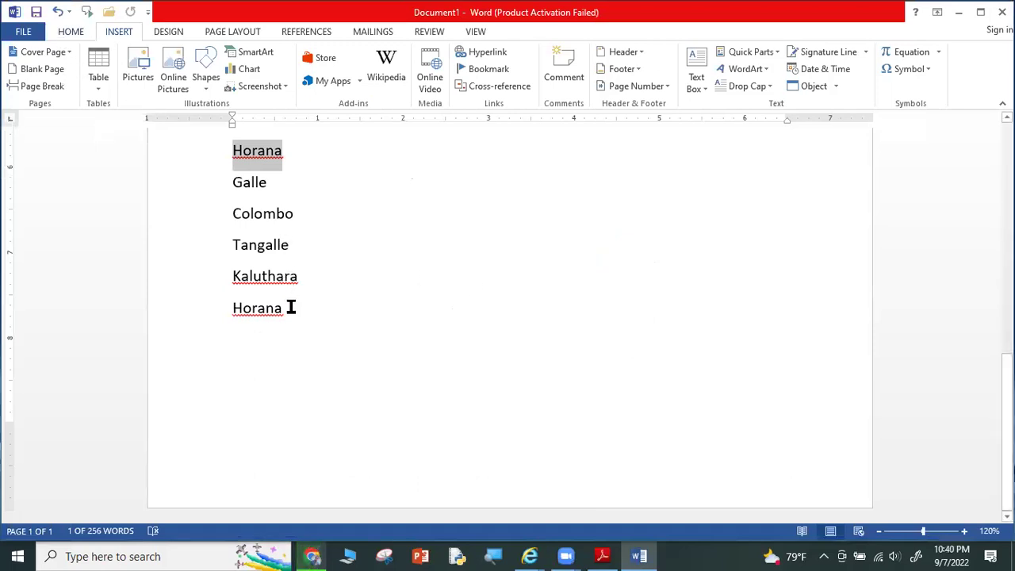
key(ctrl+a)
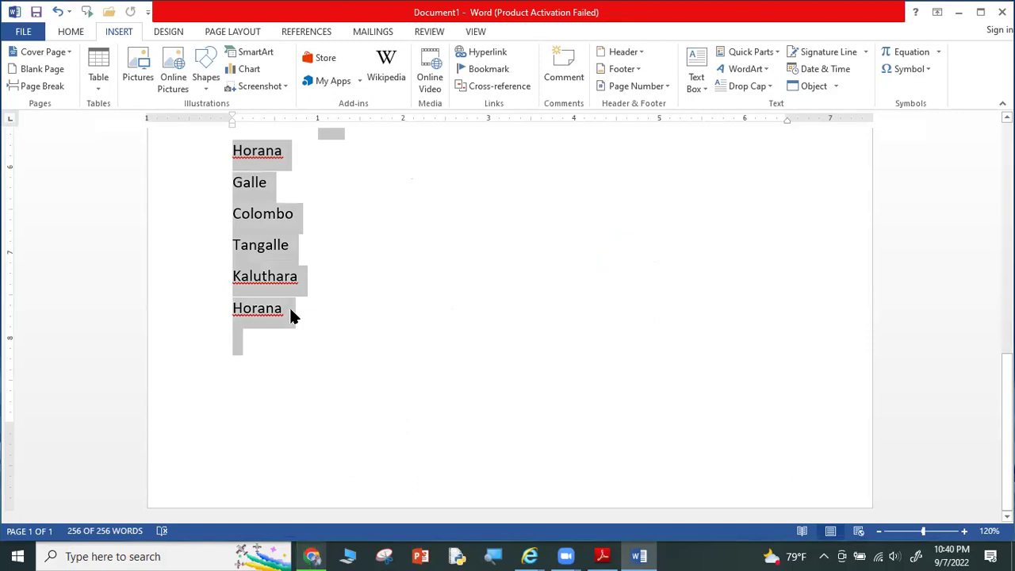
scroll(374, 332, up, 5)
scroll(380, 336, up, 4)
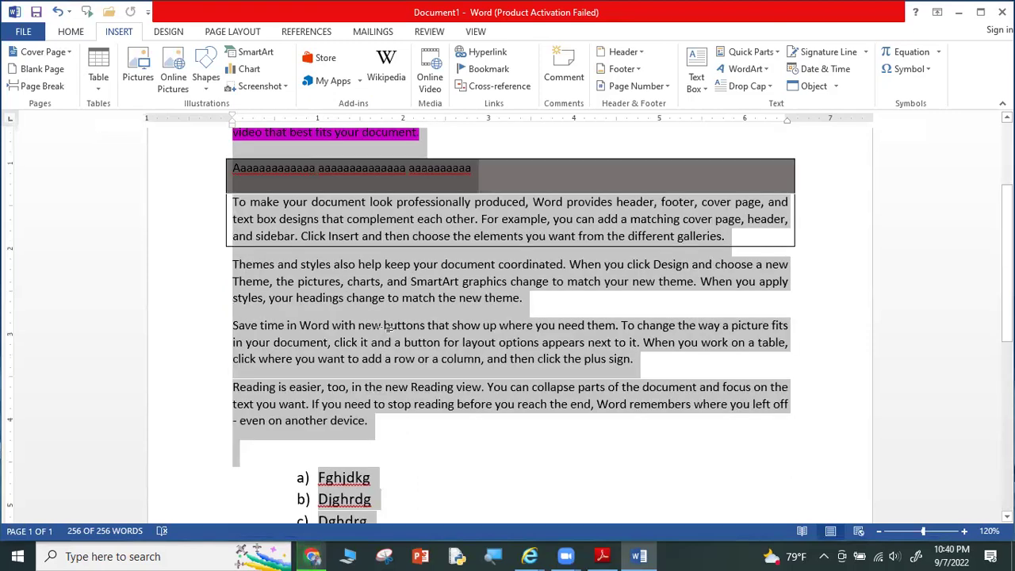
key(Delete)
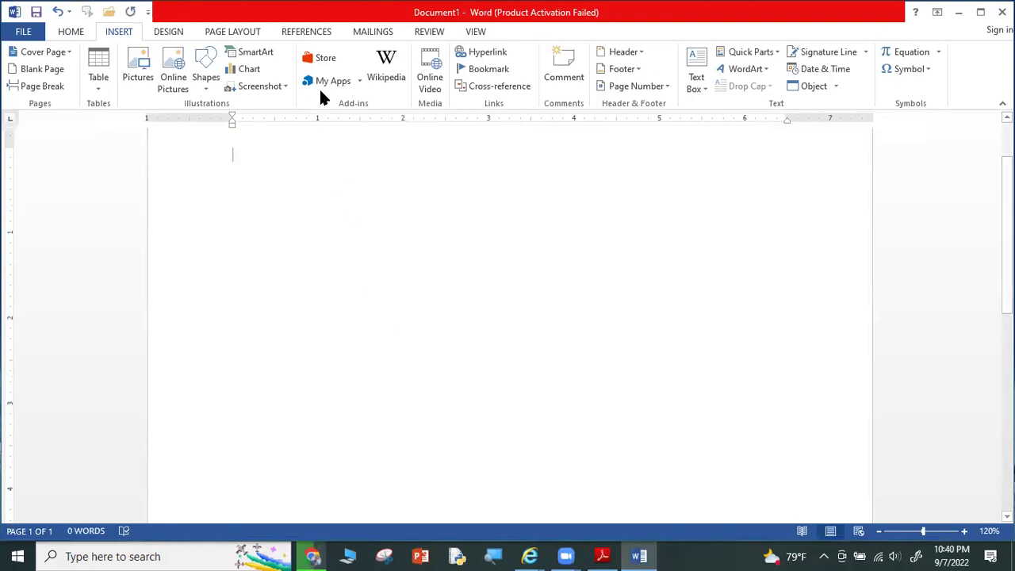
click(65, 51)
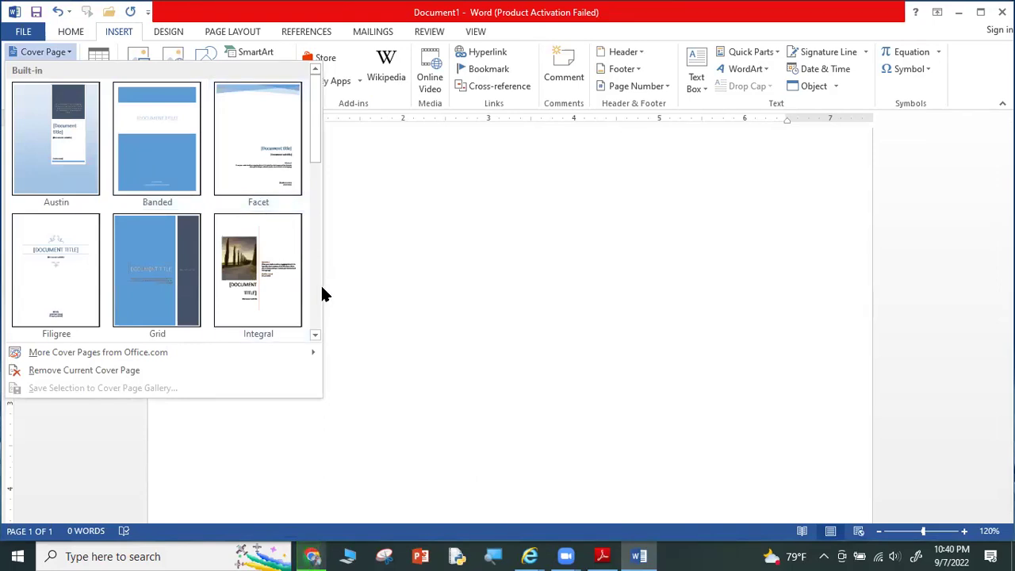
Insert the cover page design with the tree-lined road photo.
scroll(263, 286, down, 3)
scroll(263, 290, down, 2)
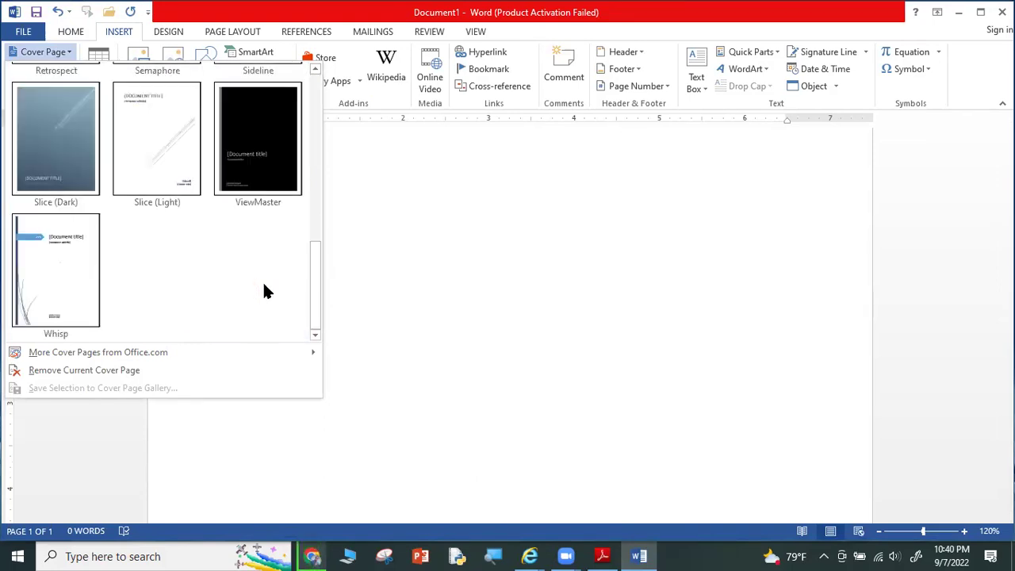
scroll(266, 292, up, 3)
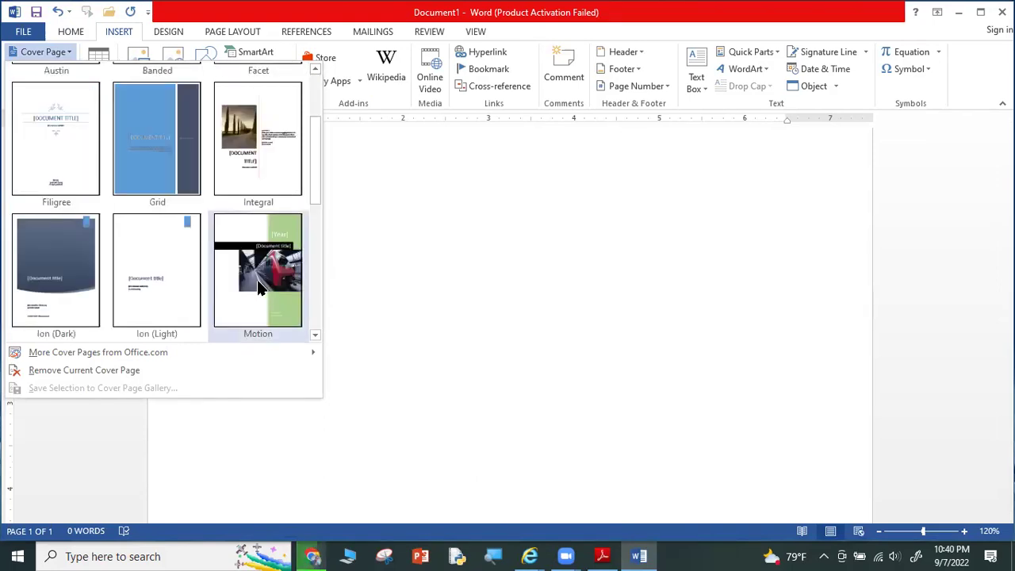
click(421, 263)
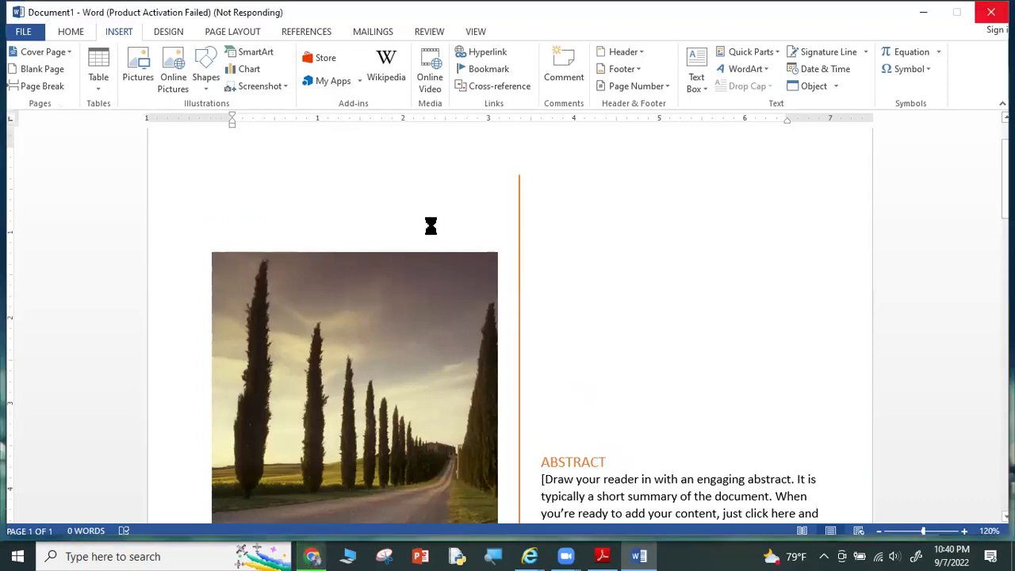
Title the cover page 'ICT' with the subtitle 'Ex book'.
scroll(378, 323, down, 5)
click(386, 323)
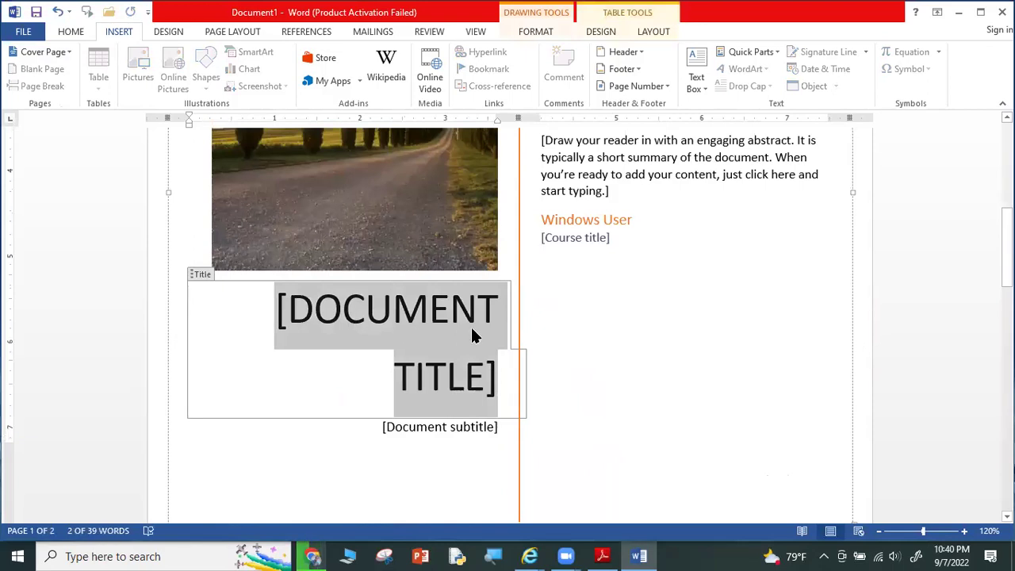
key(BackSpace)
text(ICT)
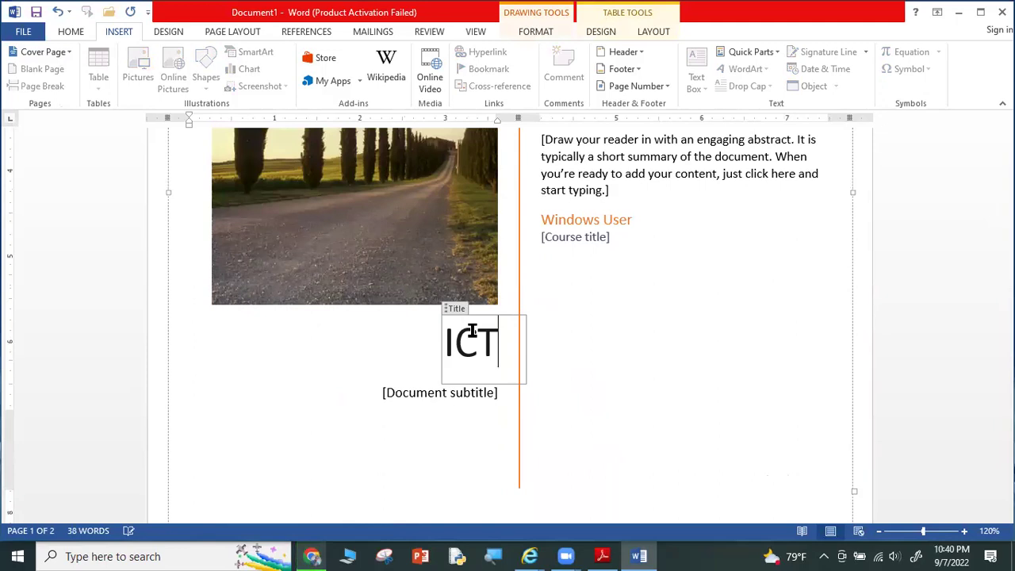
click(464, 392)
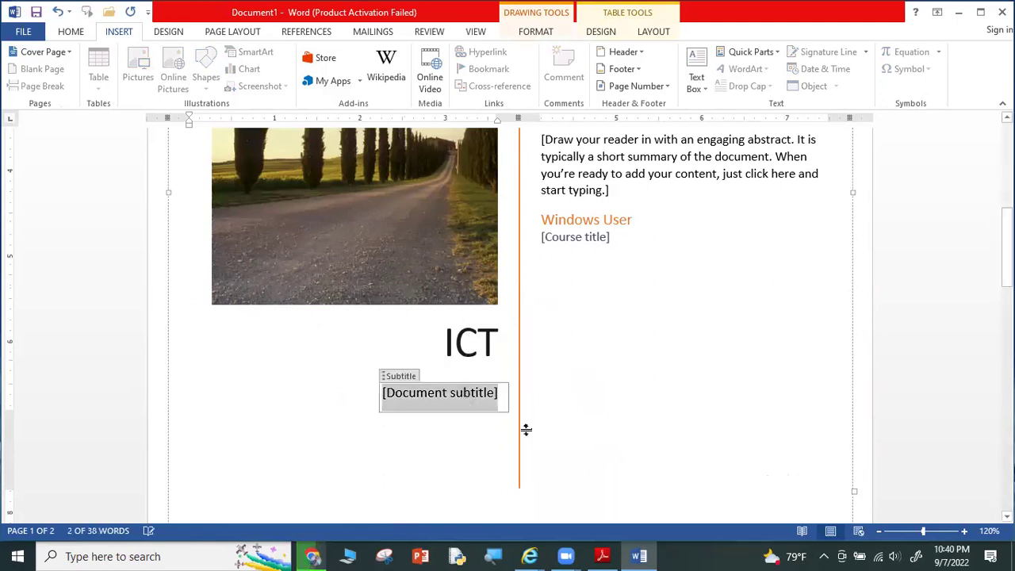
text(Ex)
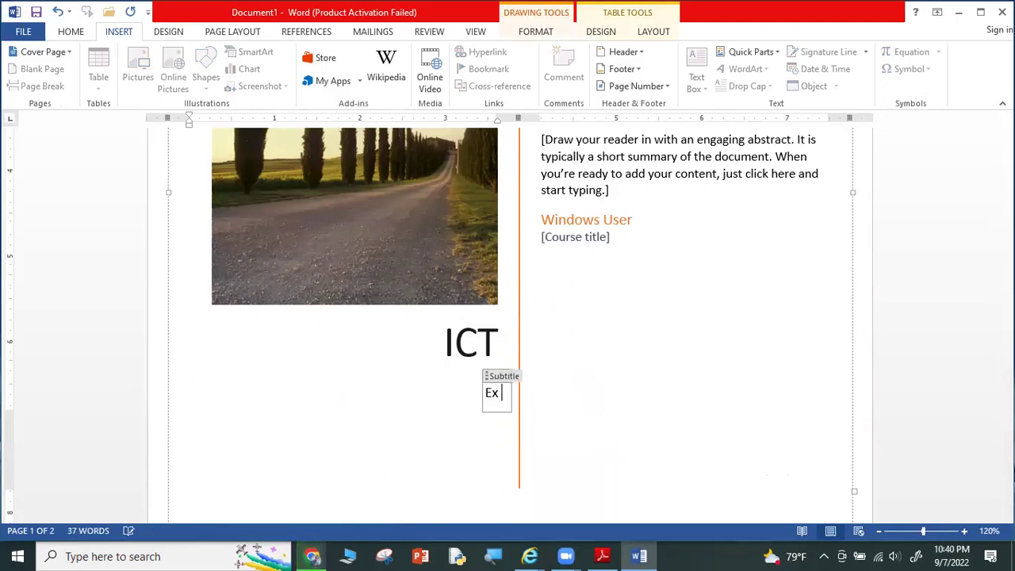
text( book)
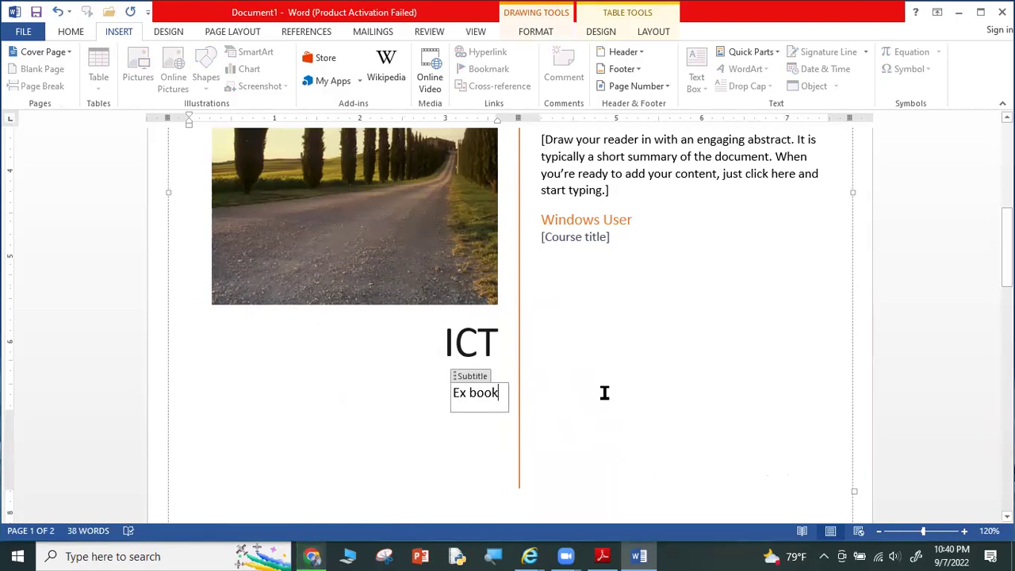
scroll(606, 363, up, 3)
drag(635, 346, 594, 267)
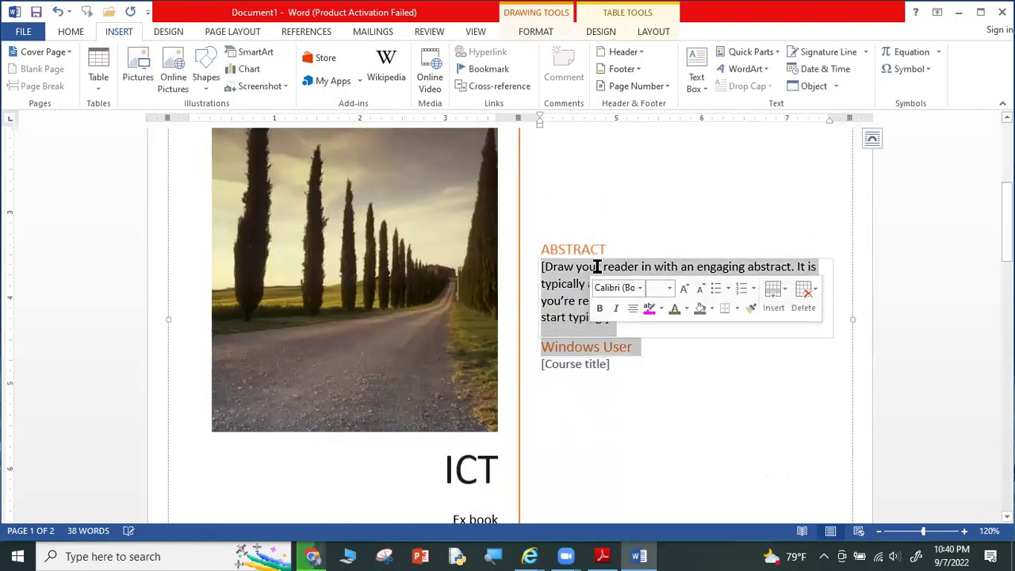
scroll(609, 375, up, 3)
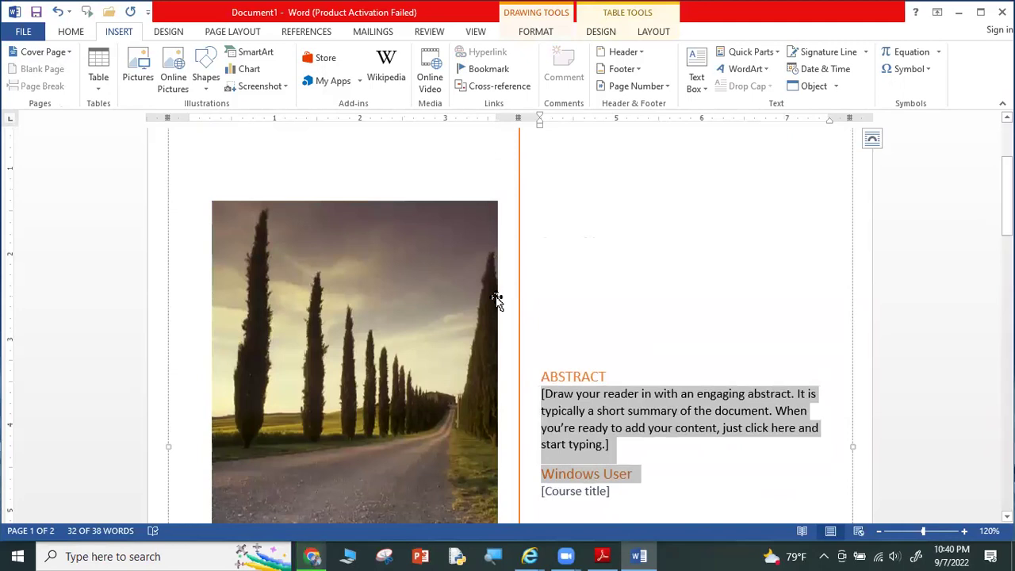
drag(498, 299, 502, 306)
Preview the cover page for printing, then return to the document.
key(ctrl+p)
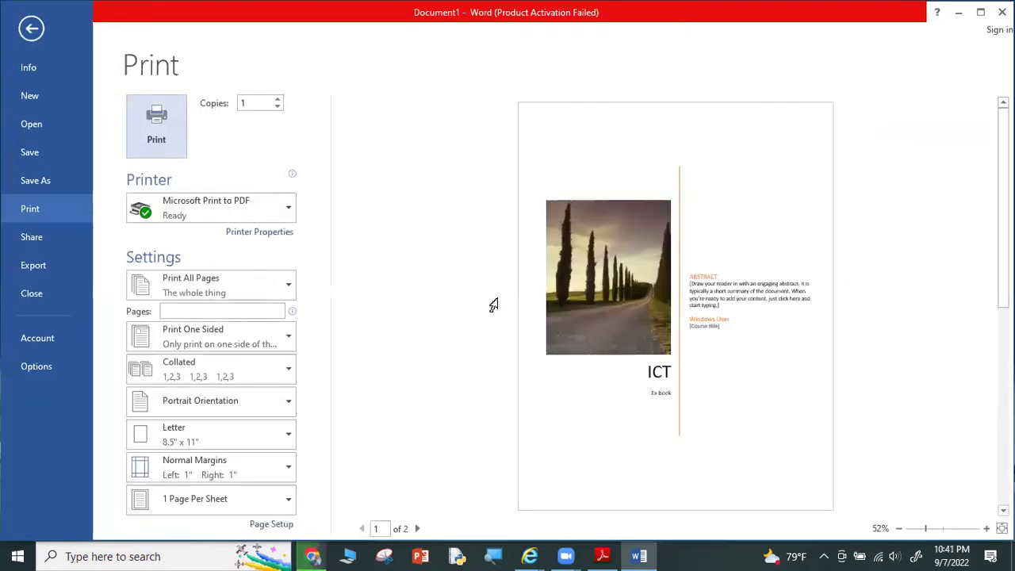
key(Escape)
click(576, 182)
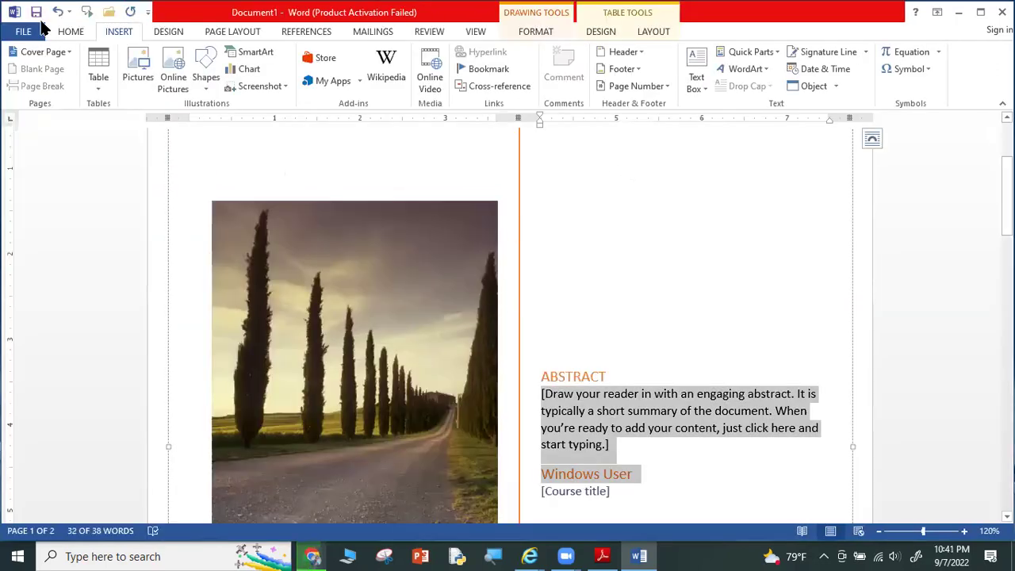
Undo the Ex book subtitle, the ICT title and the inserted cover page.
click(57, 16)
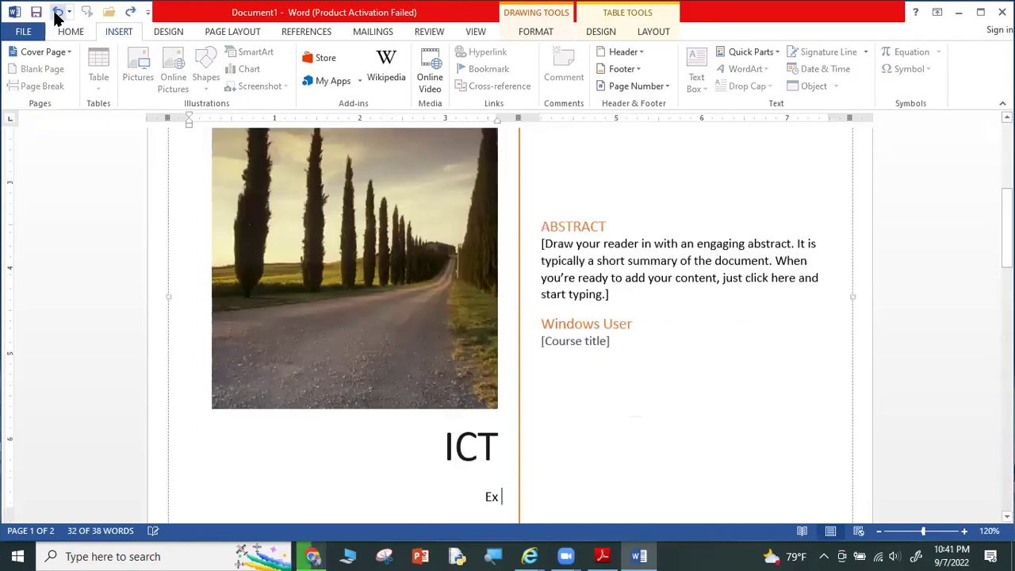
click(57, 15)
click(58, 12)
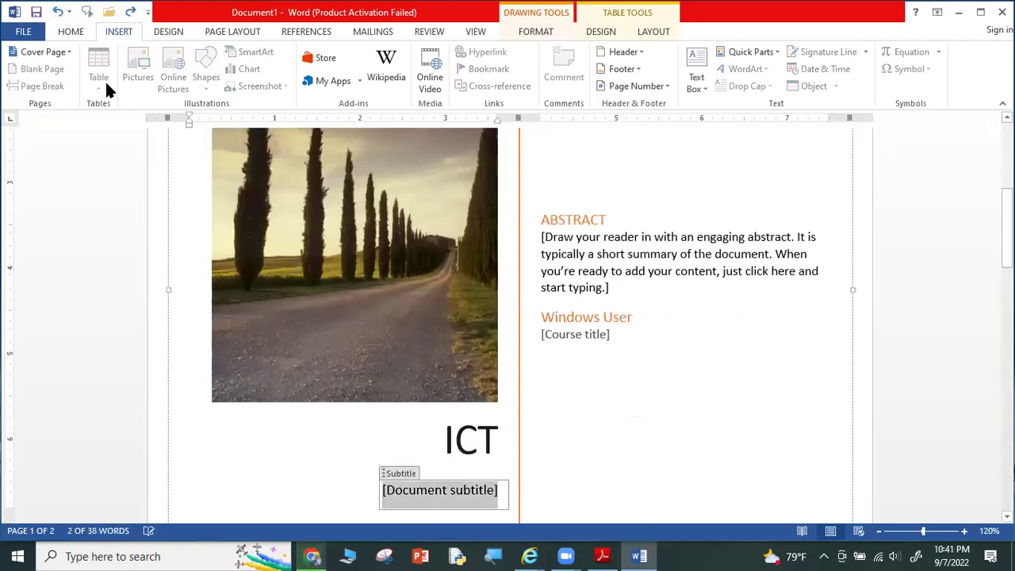
click(58, 13)
click(59, 12)
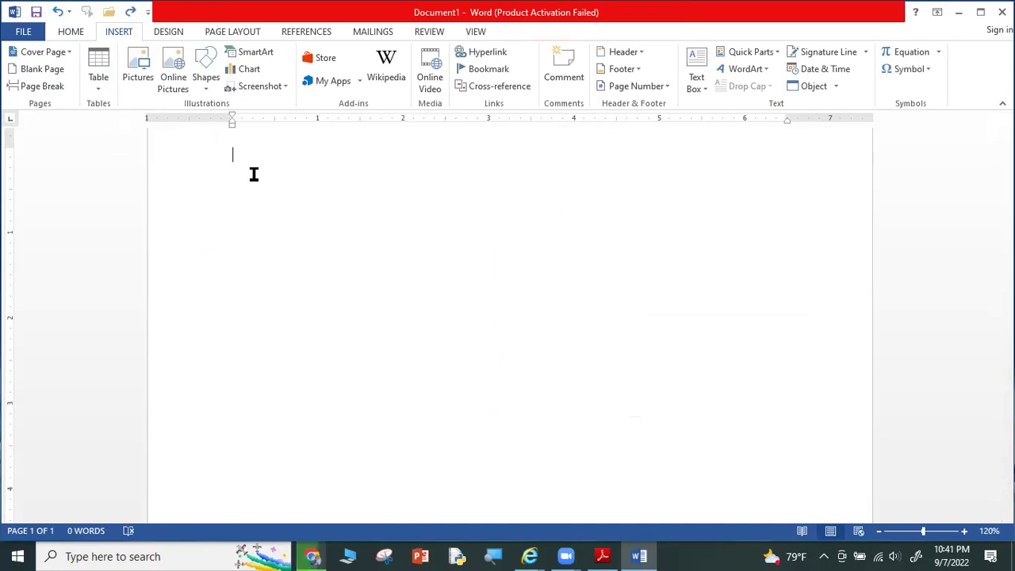
Generate three batches of =rand() sample text, reaching 717 words across two pages.
text(=rand())
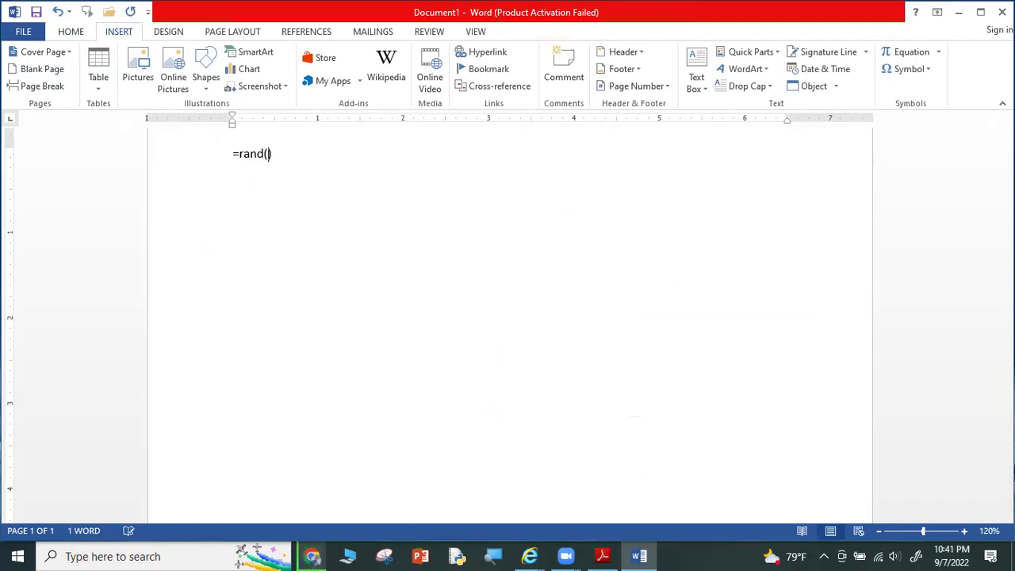
key(Return)
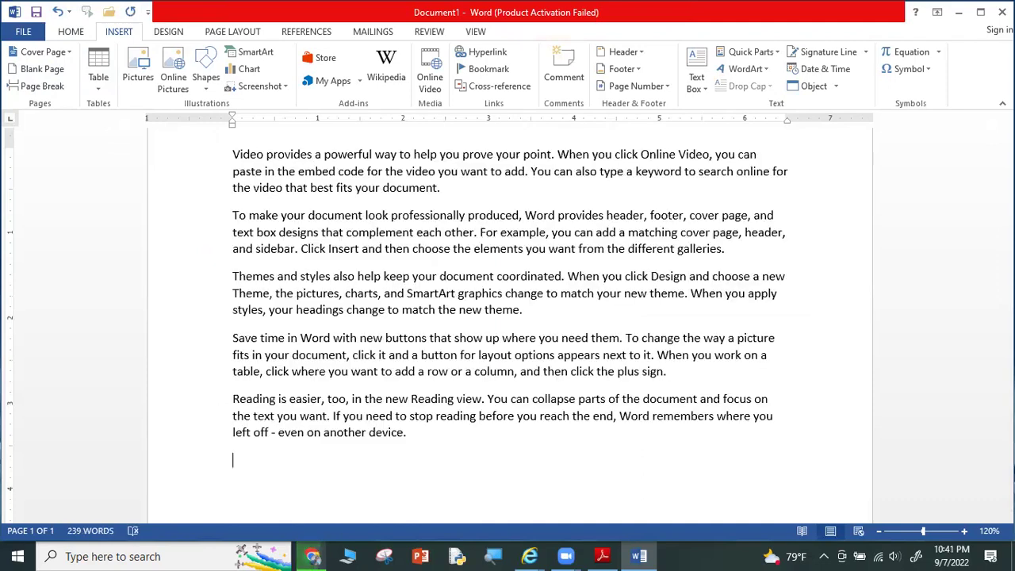
text(=rand)
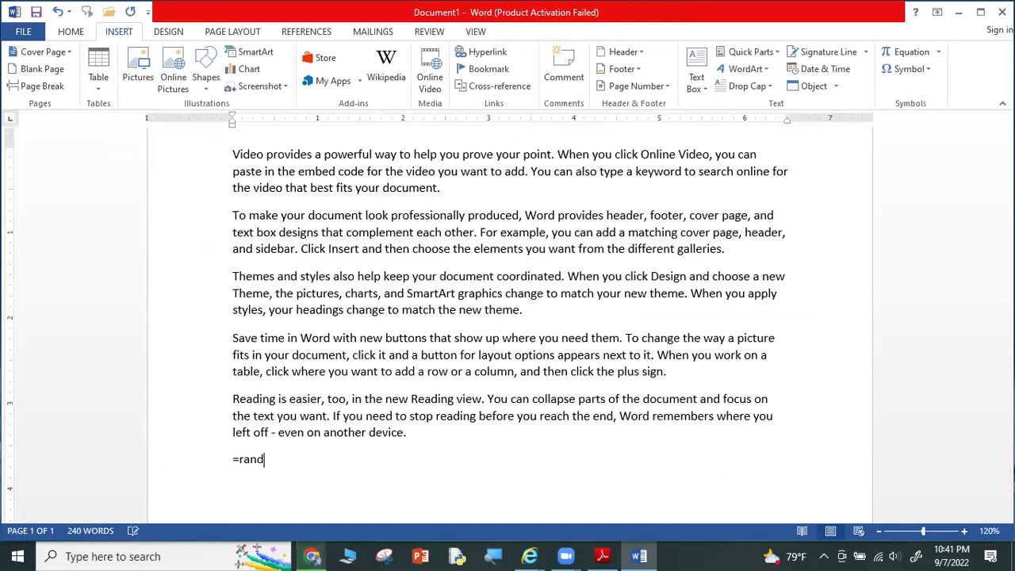
text(())
key(Return)
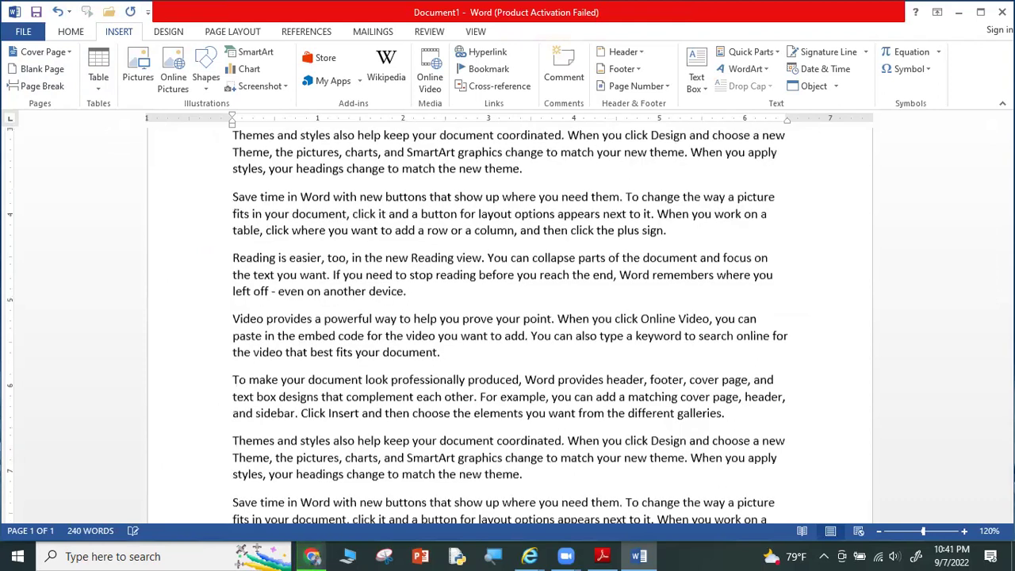
scroll(363, 199, down, 3)
scroll(386, 308, down, 3)
scroll(401, 331, down, 2)
scroll(392, 338, up, 2)
scroll(392, 338, up, 3)
scroll(402, 354, down, 5)
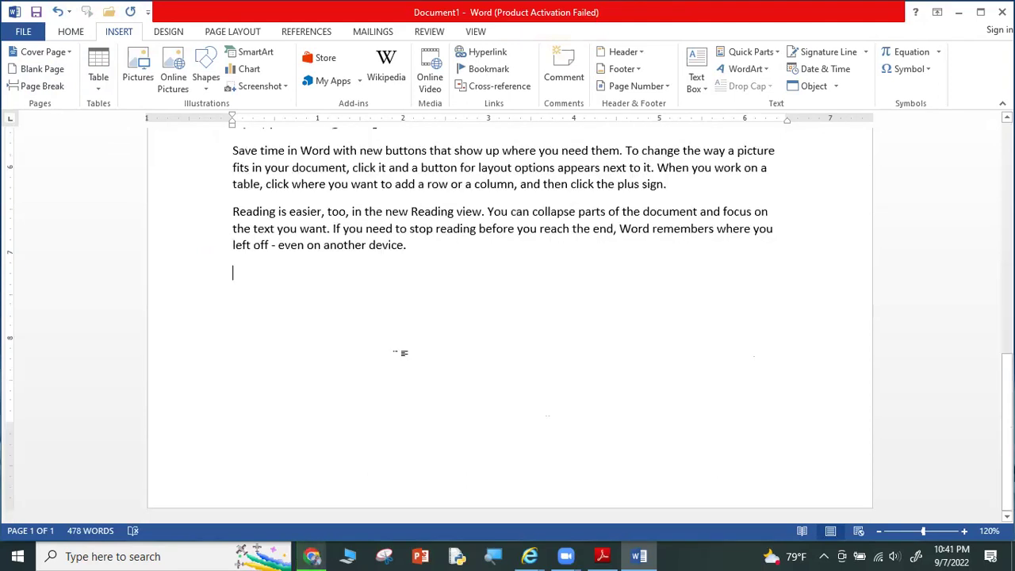
text(=rand())
key(Return)
scroll(378, 295, up, 3)
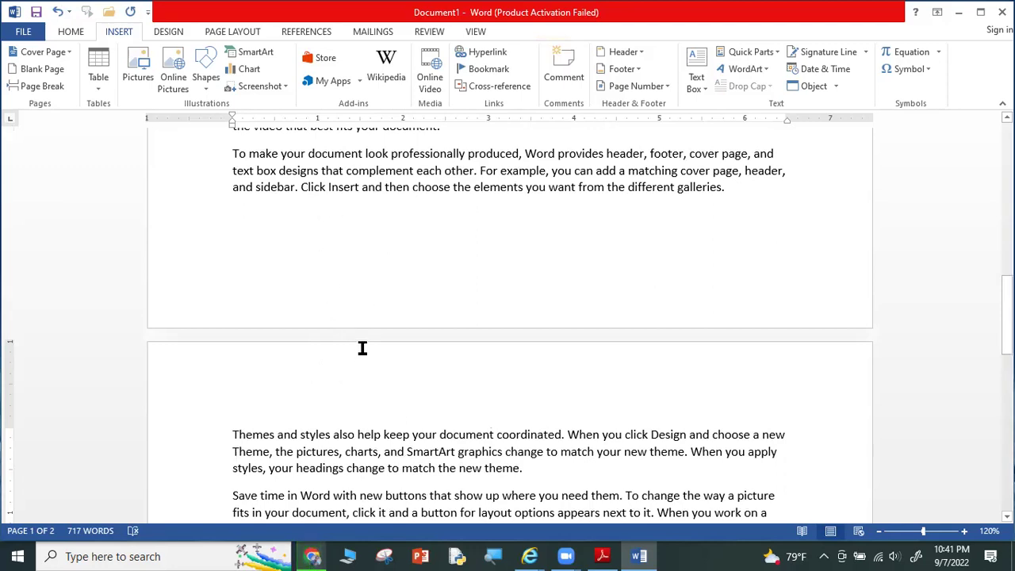
Insert a blank page before the Themes paragraph on page 2.
click(229, 434)
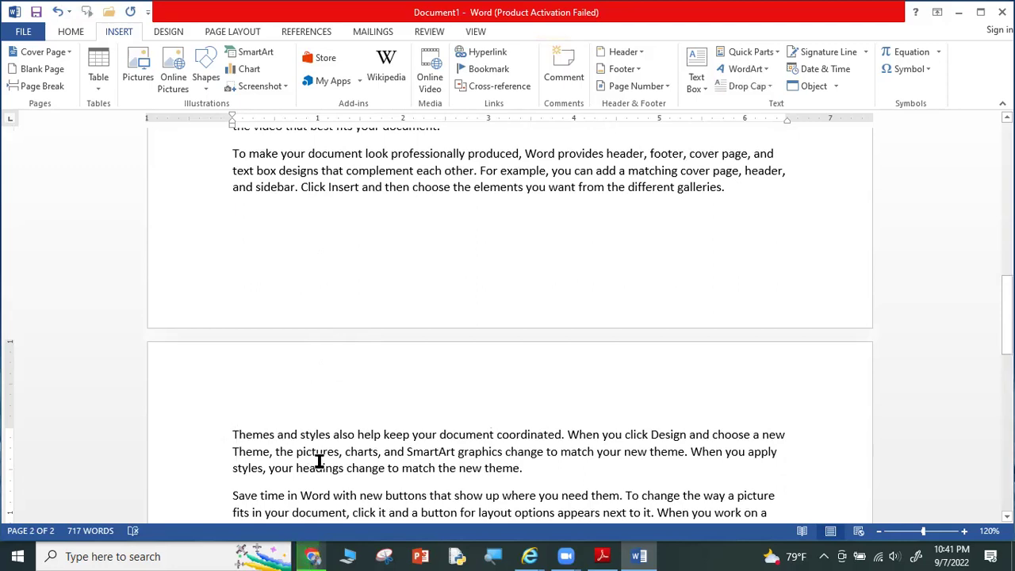
click(35, 68)
scroll(410, 342, up, 5)
scroll(397, 336, up, 5)
scroll(388, 338, up, 5)
scroll(337, 307, up, 5)
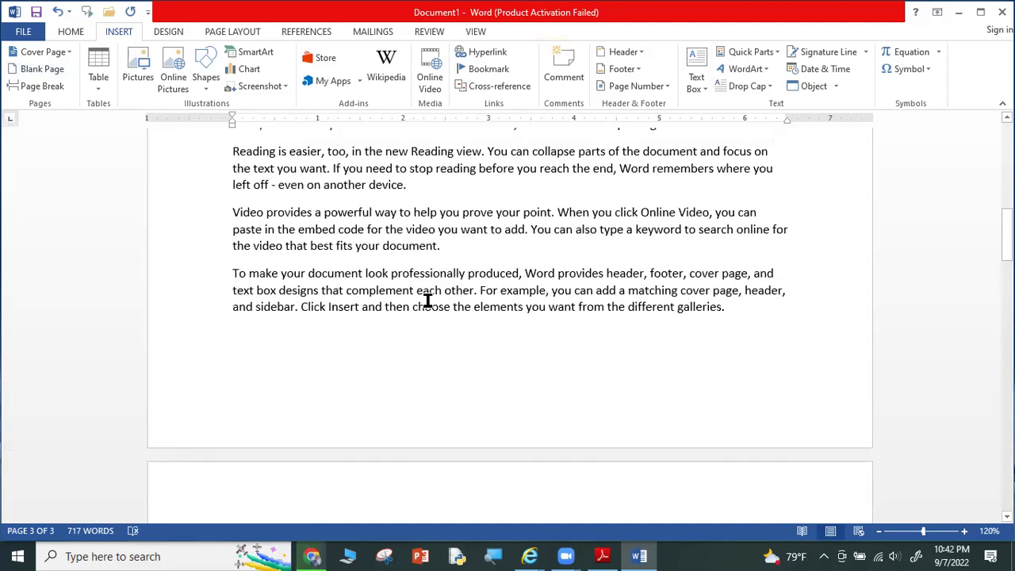
scroll(467, 368, down, 5)
scroll(447, 346, down, 3)
scroll(455, 362, down, 3)
scroll(456, 372, down, 3)
scroll(448, 375, down, 3)
scroll(405, 353, down, 1)
scroll(359, 322, down, 1)
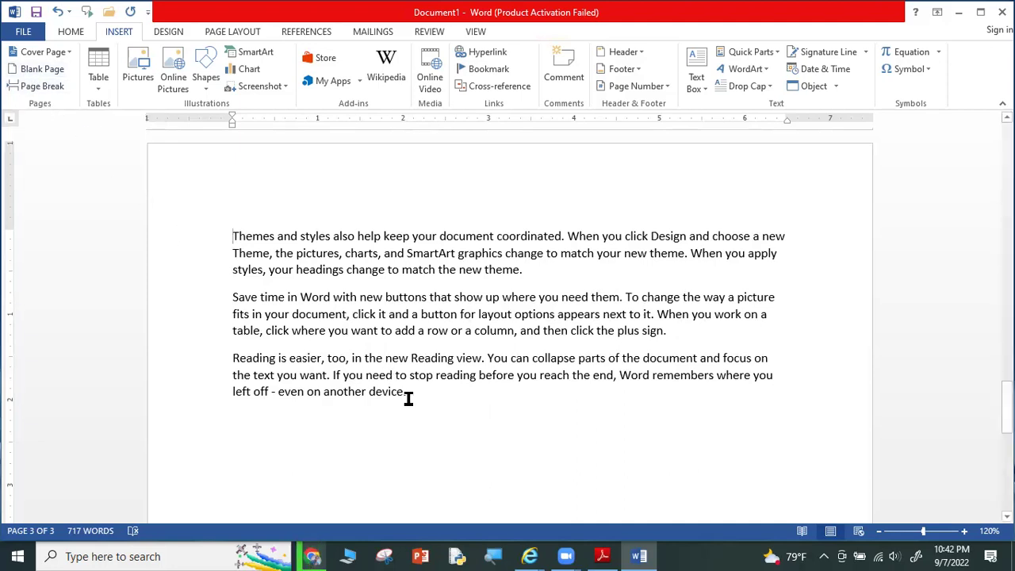
scroll(378, 298, down, 3)
Add empty lines after the word 'device.' and remove most of them again.
click(409, 265)
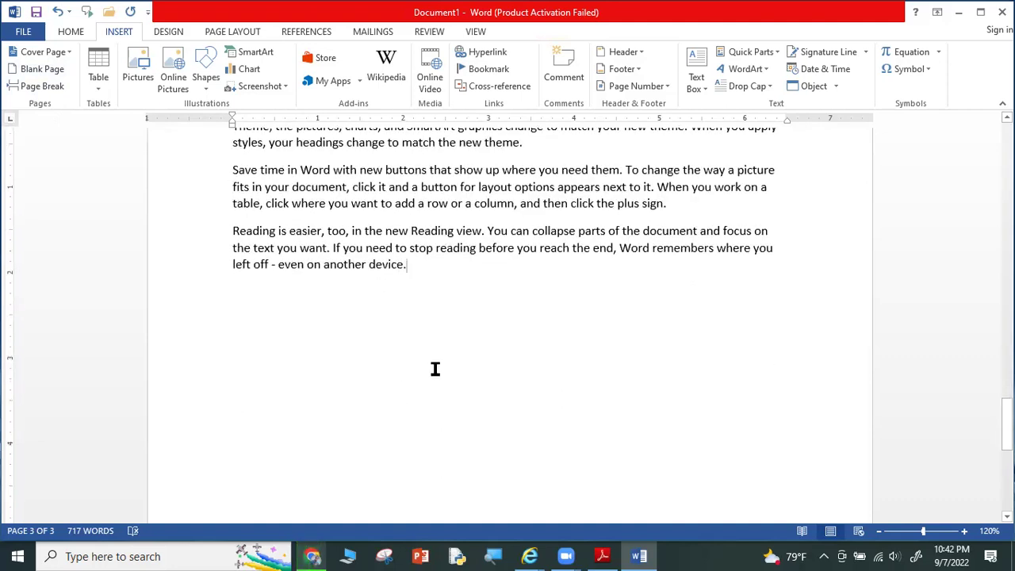
key(Return)
key(Return)
key(Return)
key(Return)
key(Return)
key(Return)
key(BackSpace)
key(BackSpace)
key(BackSpace)
key(BackSpace)
key(BackSpace)
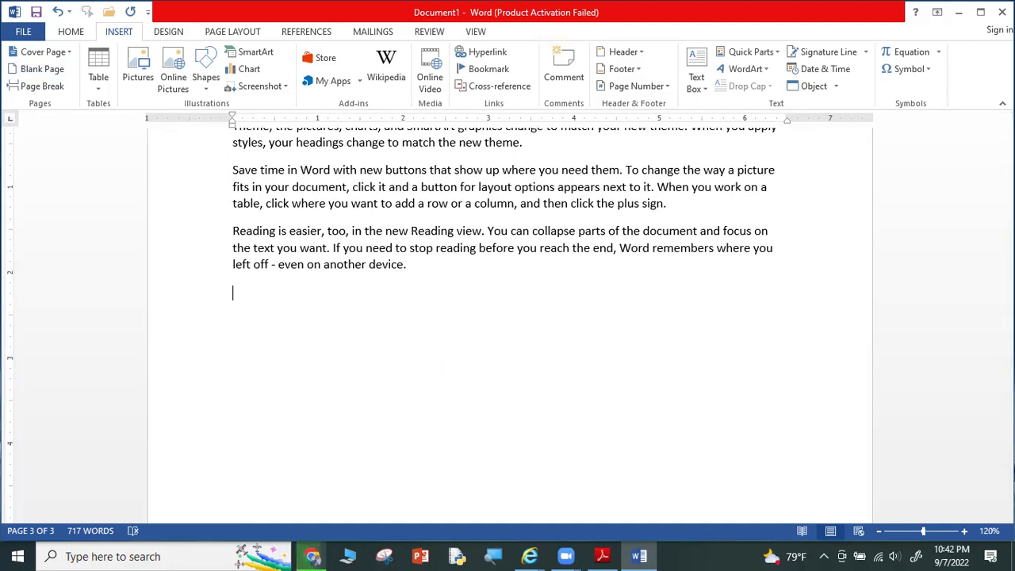
Insert a page break after the text, creating an empty page 4.
click(42, 86)
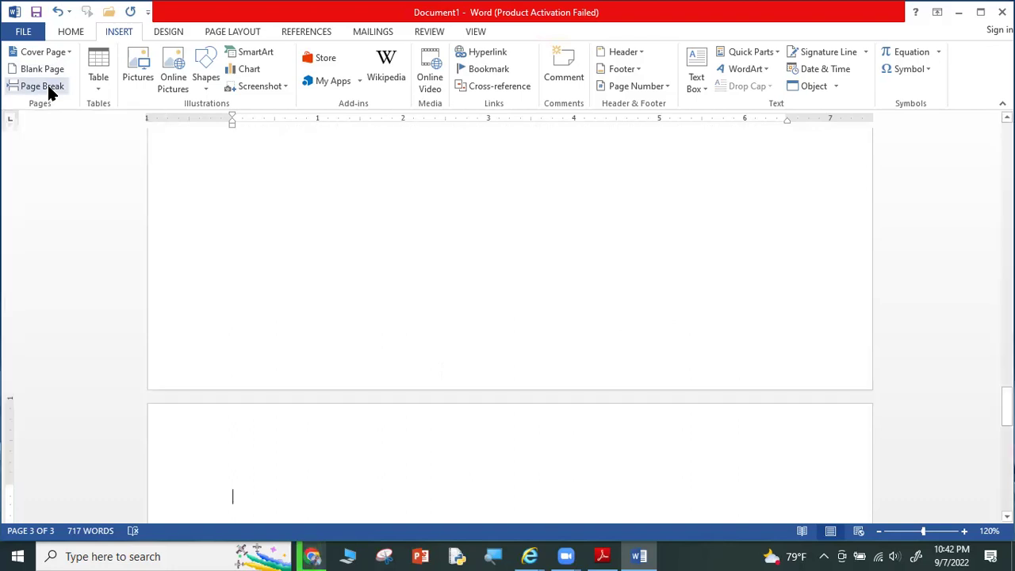
scroll(317, 393, down, 3)
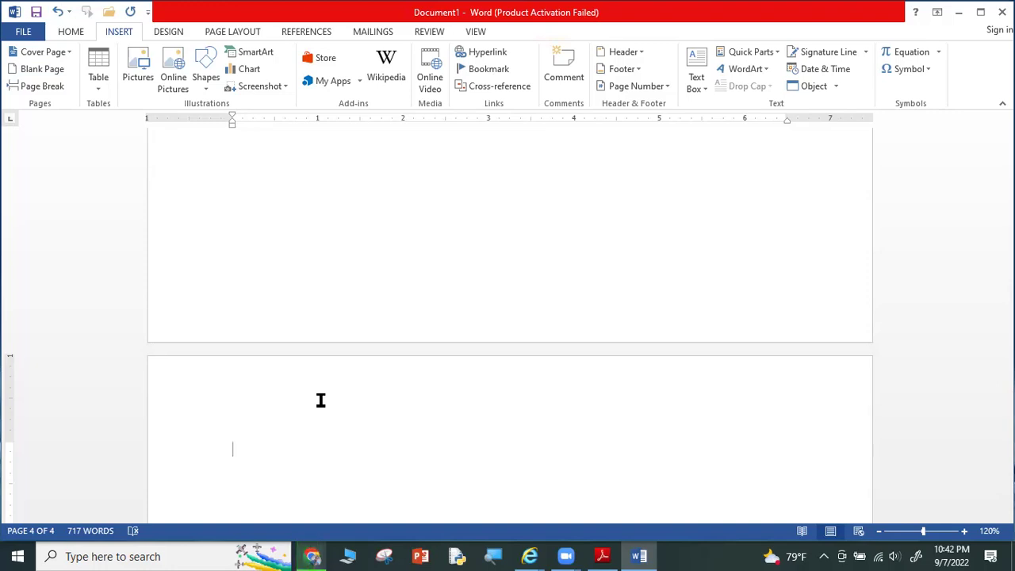
Insert a 4-column by 2-row table on empty page 4.
click(94, 89)
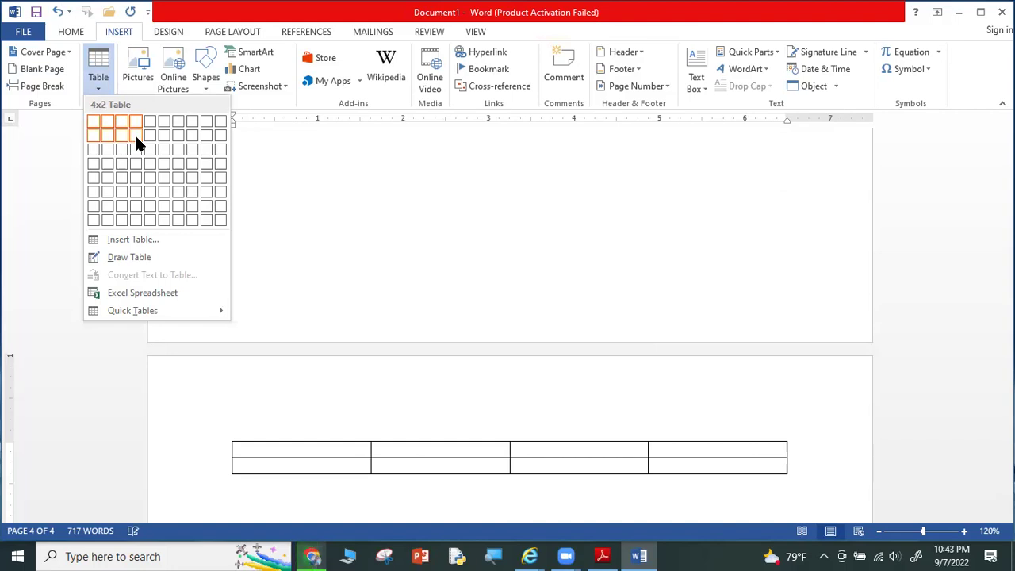
click(135, 133)
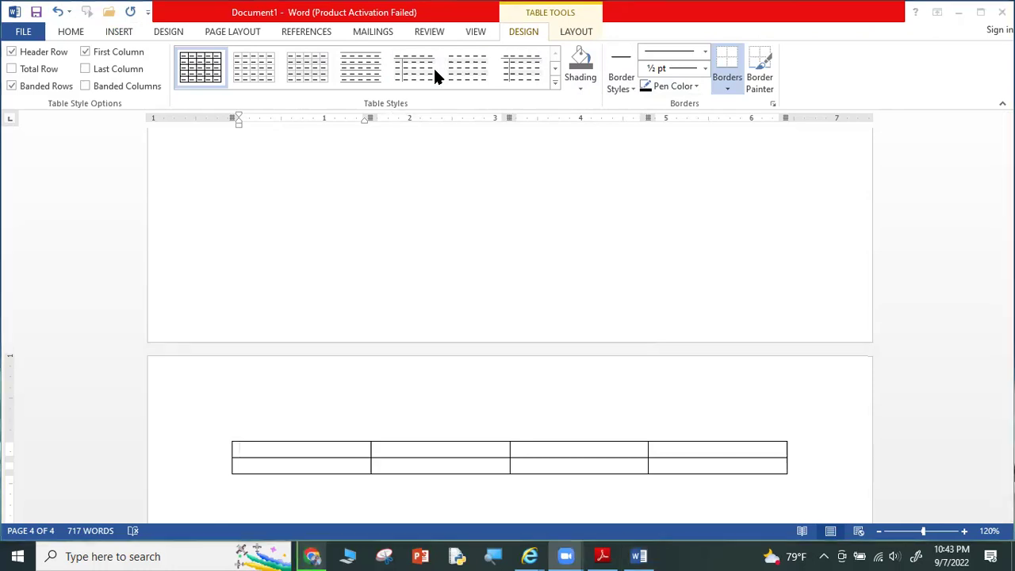
Preview the table's shading colours, apply none, and show the table Layout options.
drag(506, 6, 611, 11)
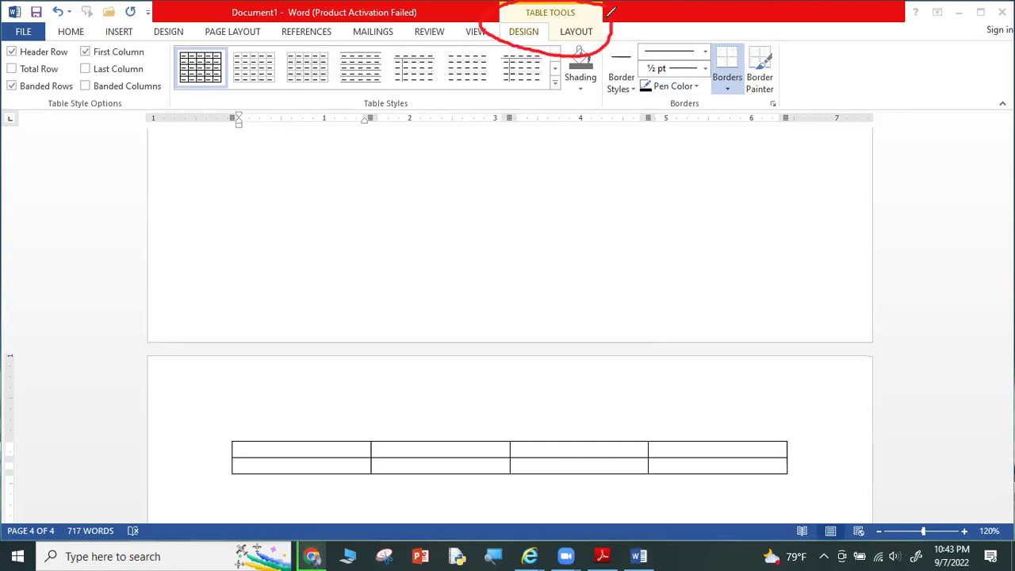
mouse_move(706, 36)
mouse_down()
mouse_move(616, 35)
mouse_move(639, 59)
mouse_up()
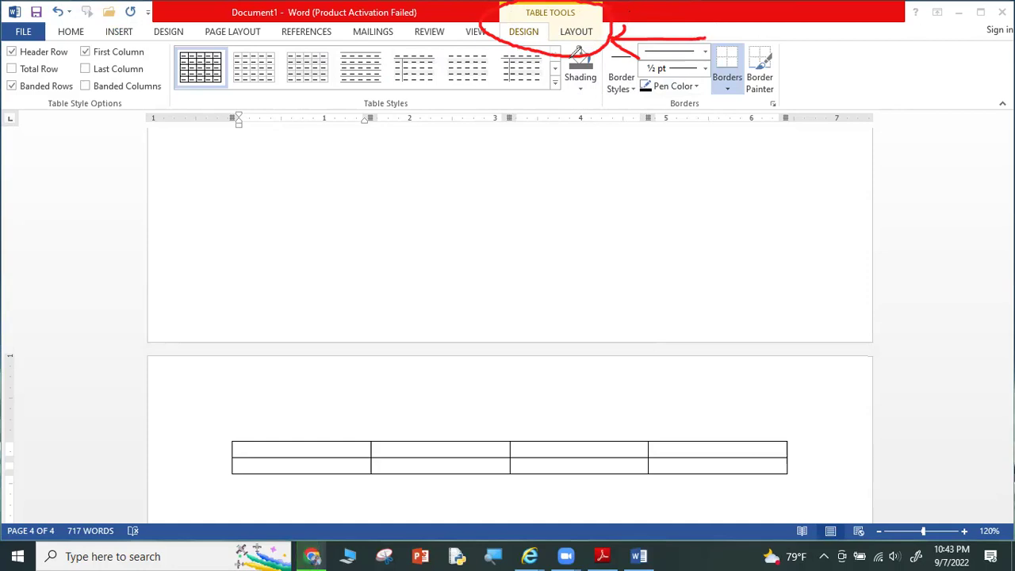
key(Escape)
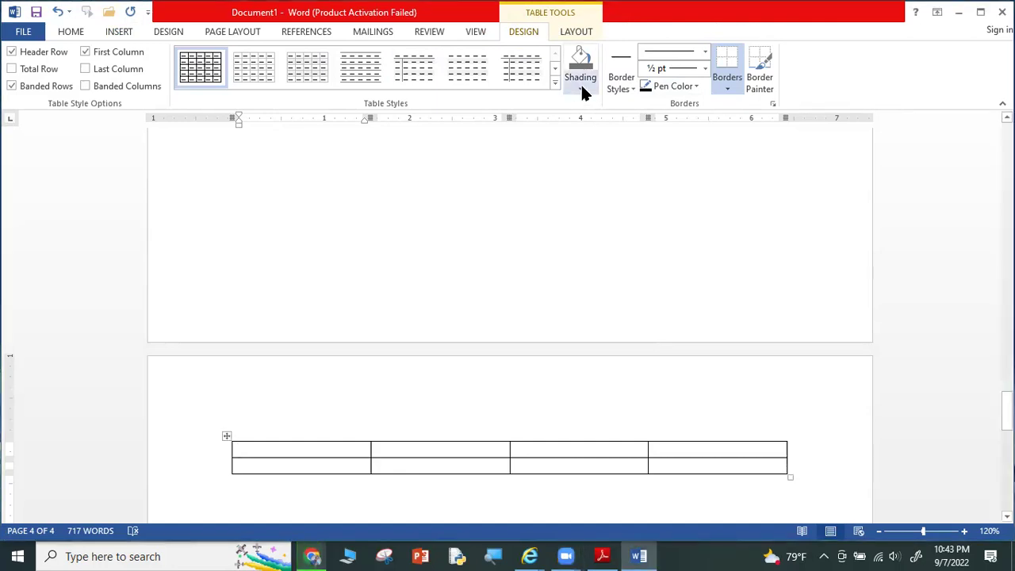
click(582, 89)
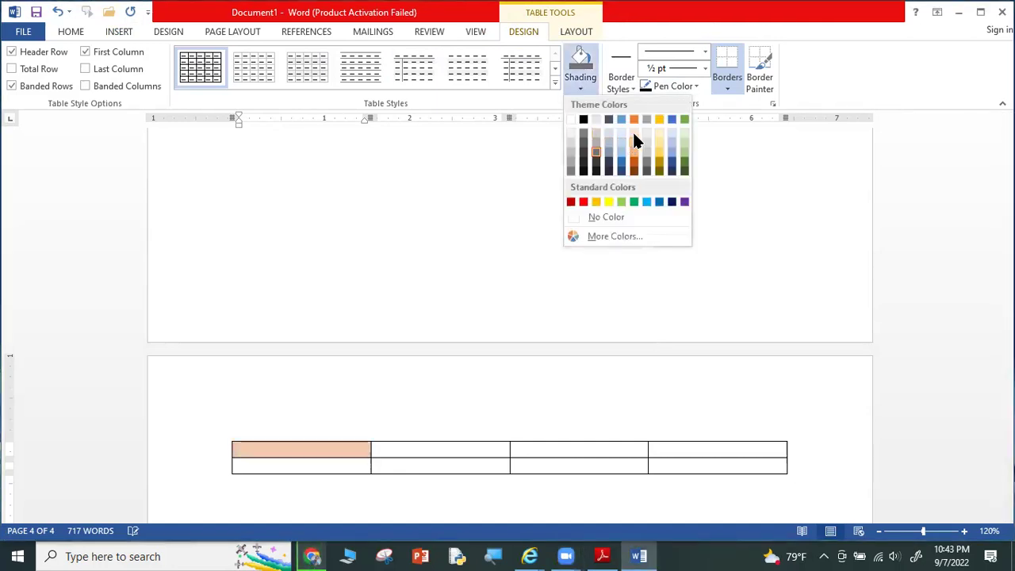
click(835, 74)
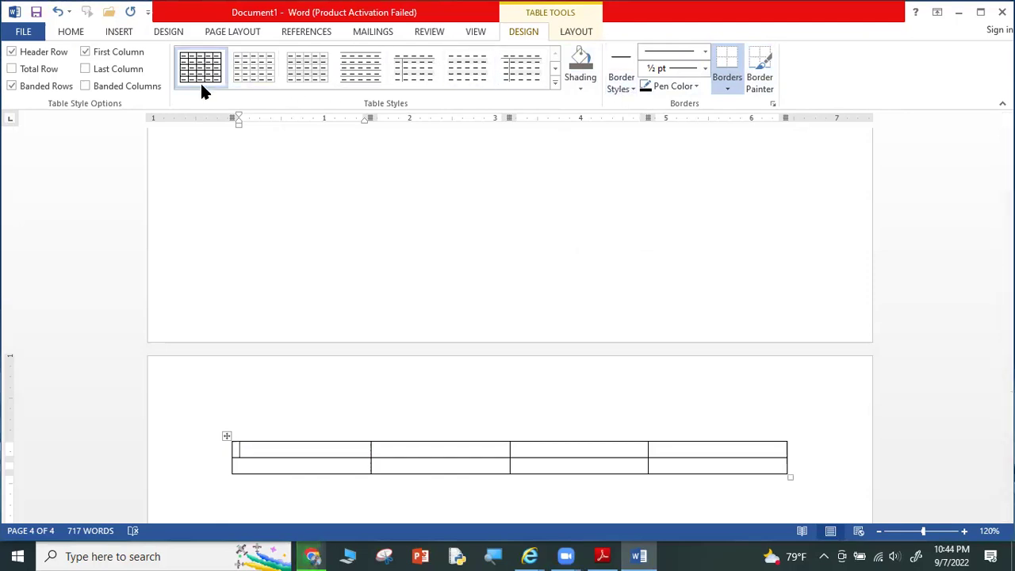
click(575, 33)
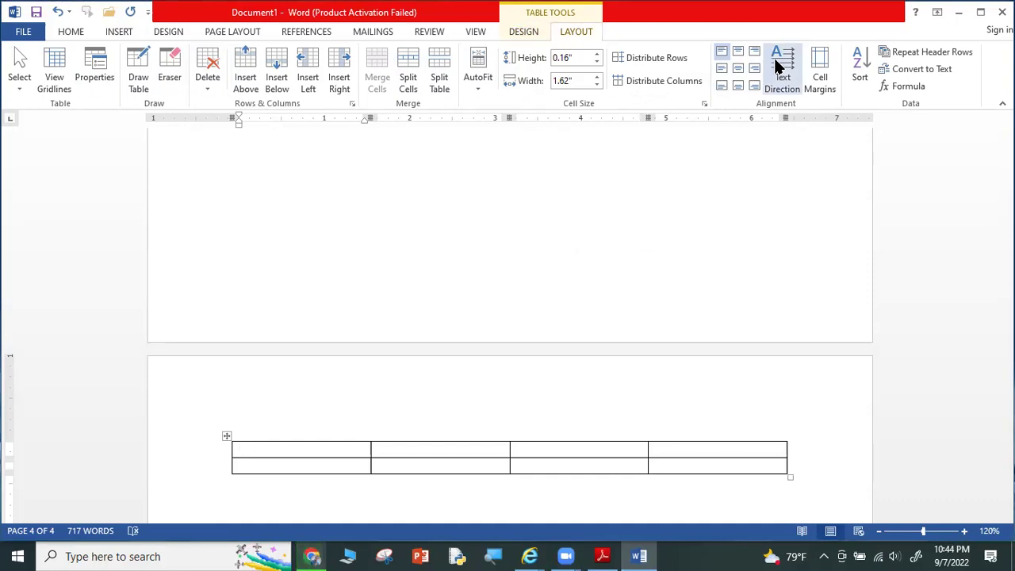
Type Ict in the first table cell, undoing the stray 'ph' entry in the second.
click(327, 450)
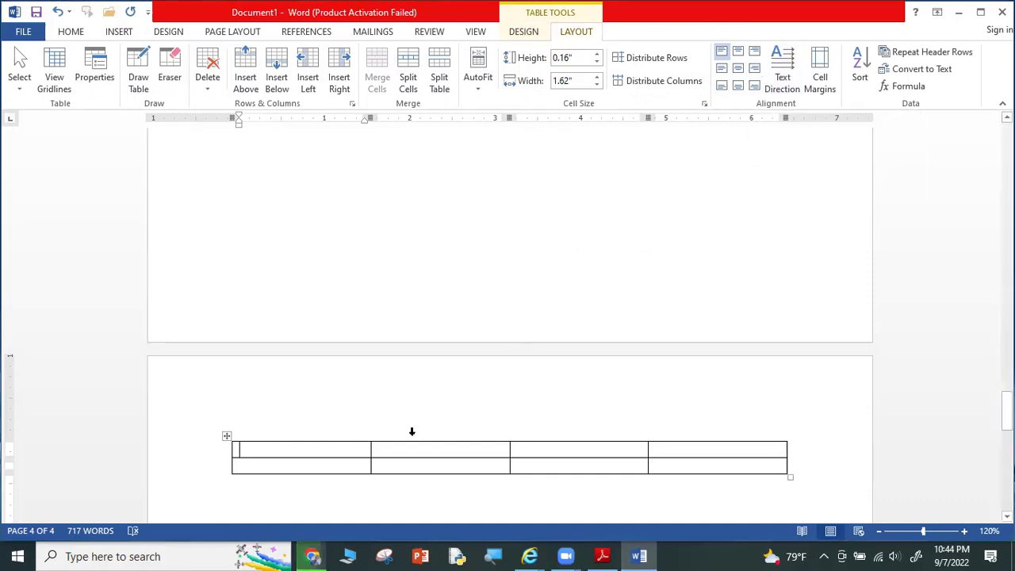
text(ict)
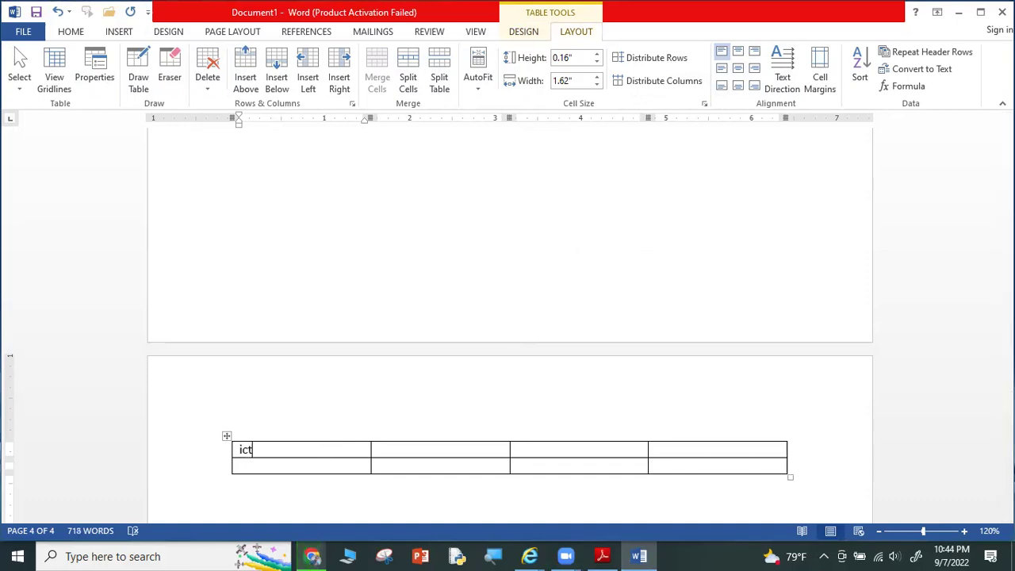
click(421, 433)
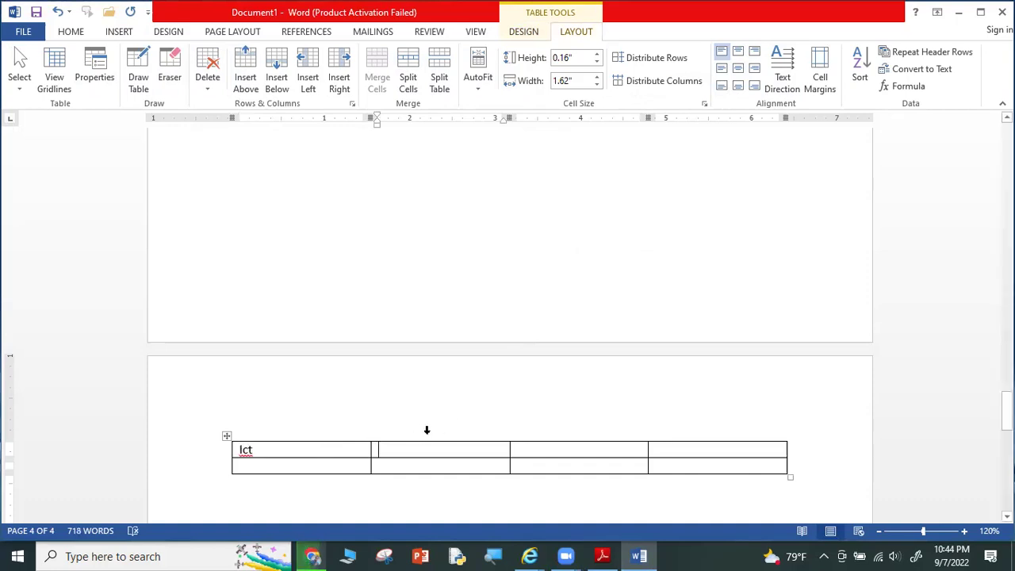
text(physics)
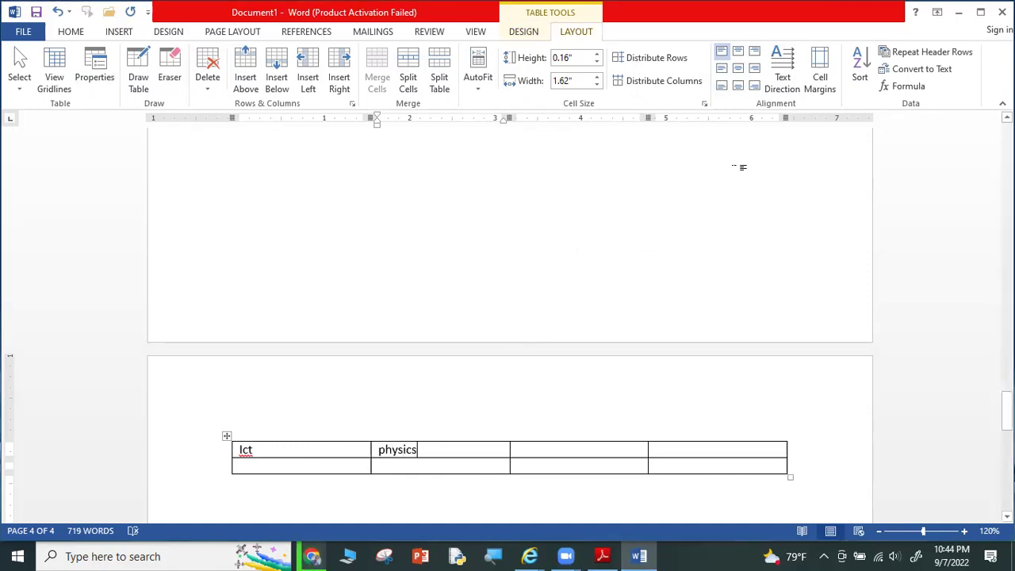
key(ctrl+z)
scroll(509, 255, up, 3)
scroll(511, 281, down, 2)
scroll(523, 305, down, 8)
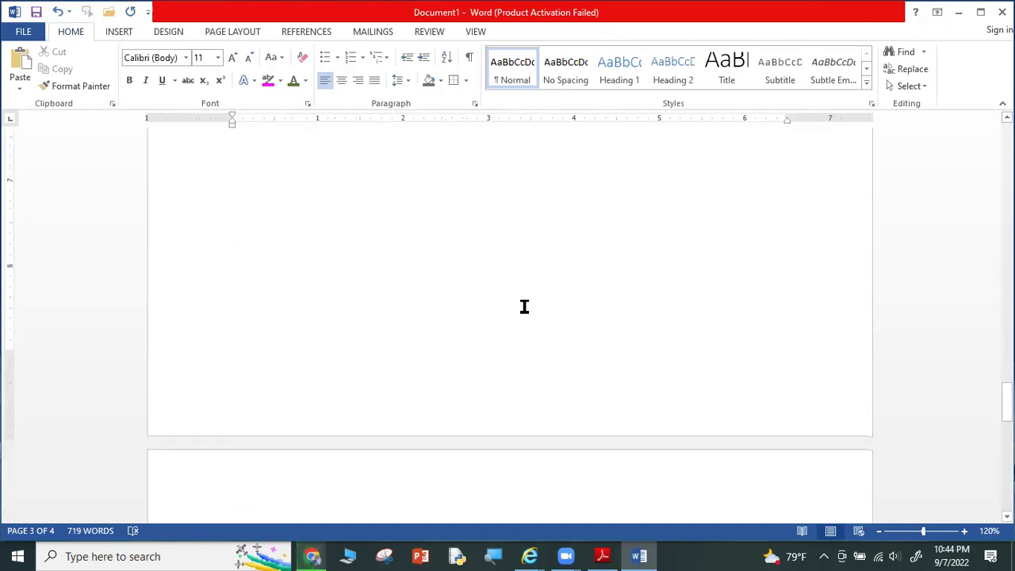
key(ctrl+y)
scroll(524, 306, down, 3)
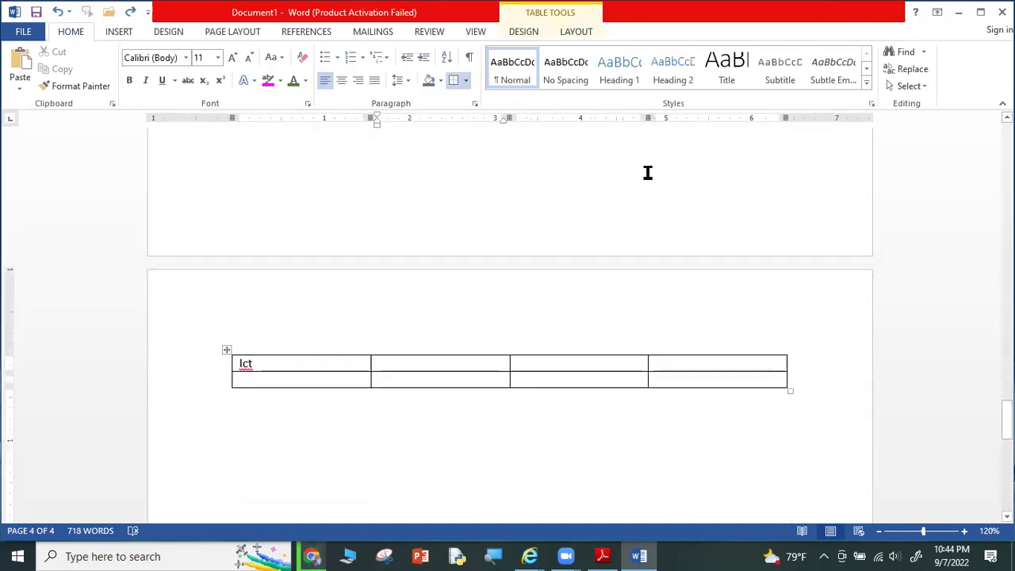
Centre Ict horizontally and vertically within the first cell using Align Center.
click(582, 32)
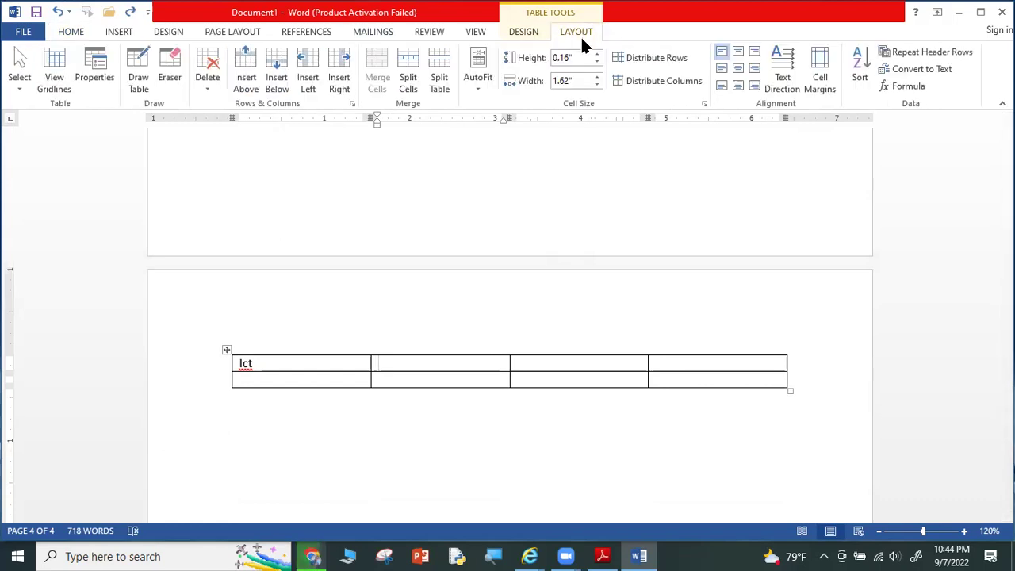
click(738, 73)
double_click(238, 364)
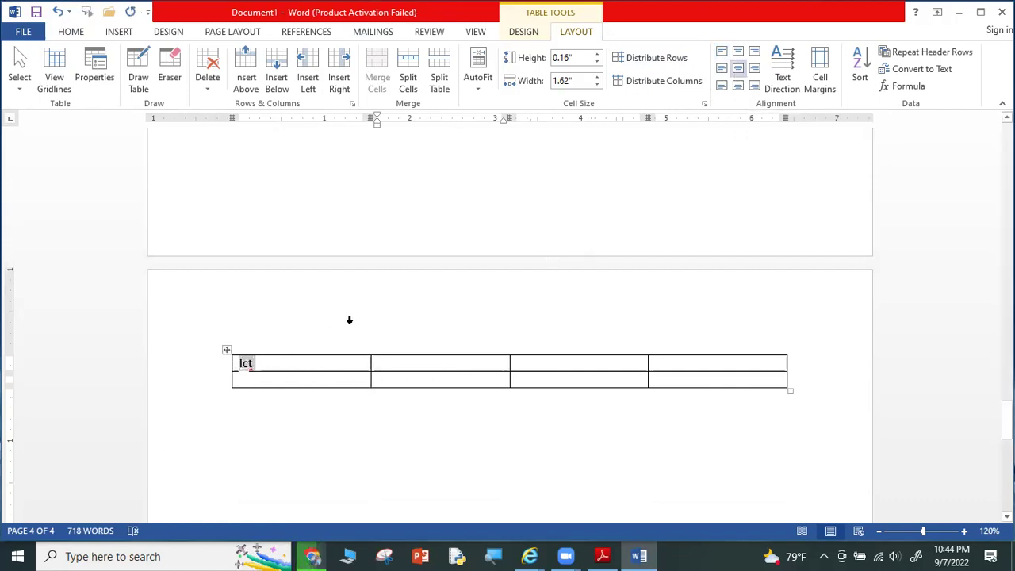
click(737, 69)
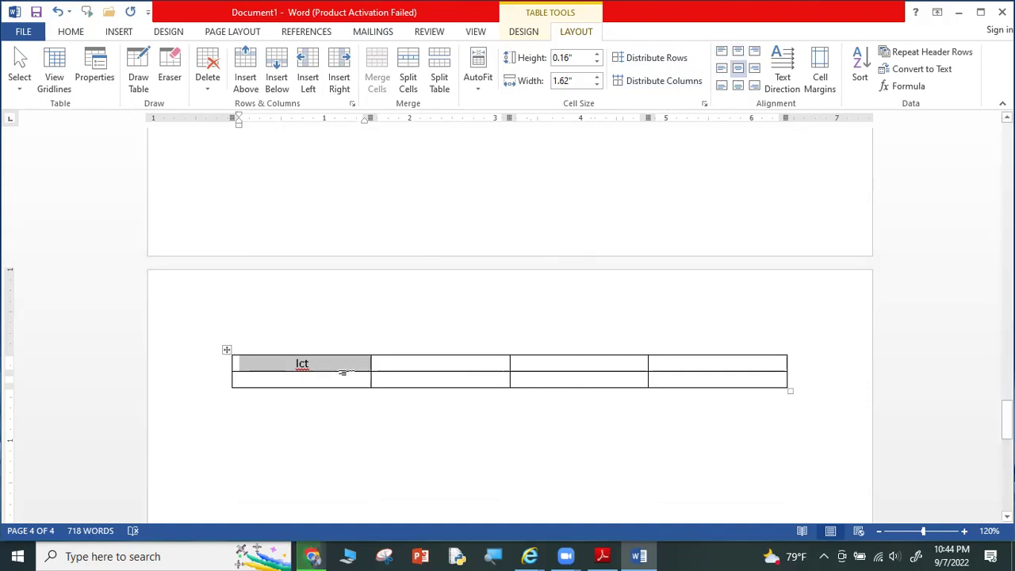
click(227, 350)
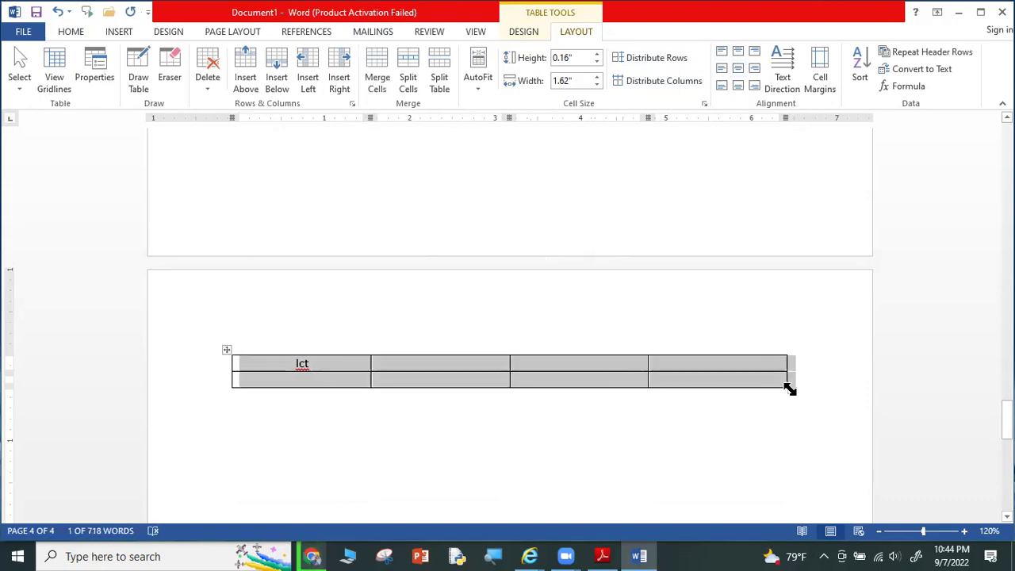
Enlarge the table's cells and try Ict at each alignment position in its cell.
drag(789, 388, 804, 480)
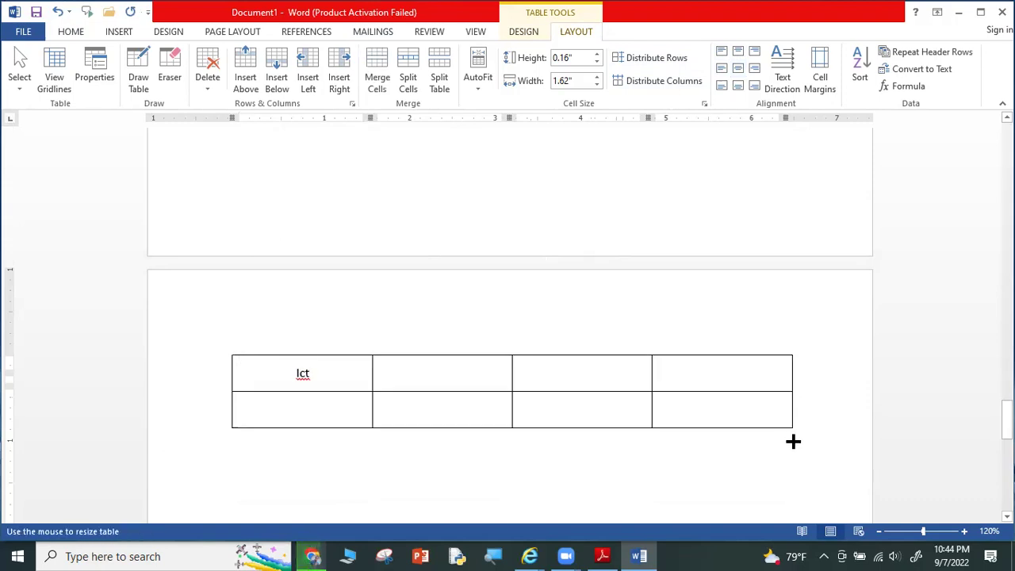
click(723, 51)
click(754, 51)
click(755, 68)
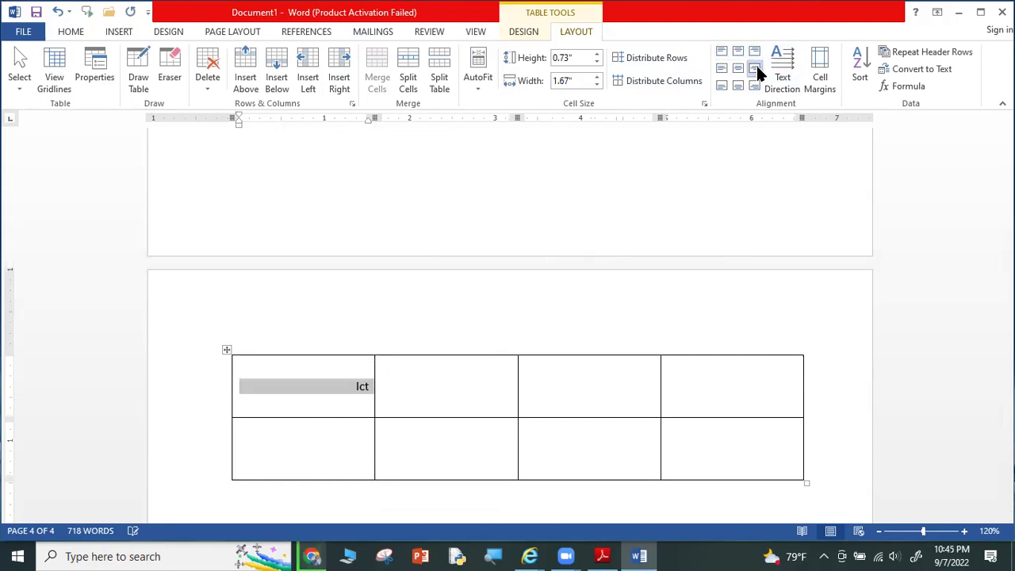
click(722, 68)
click(738, 69)
click(754, 69)
click(722, 86)
click(754, 86)
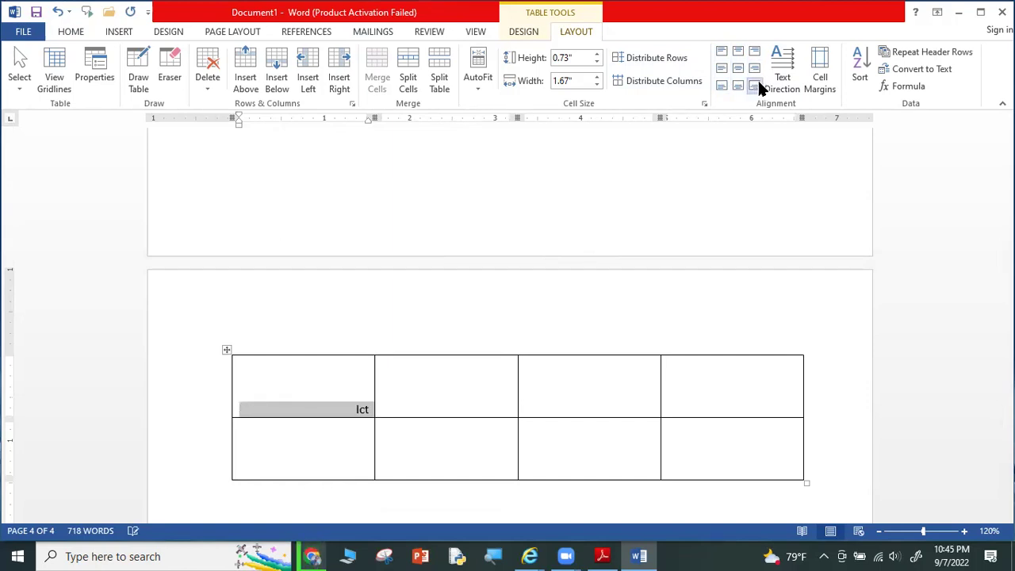
Turn Ict vertical so it reads bottom to top along the cell's left edge.
click(781, 73)
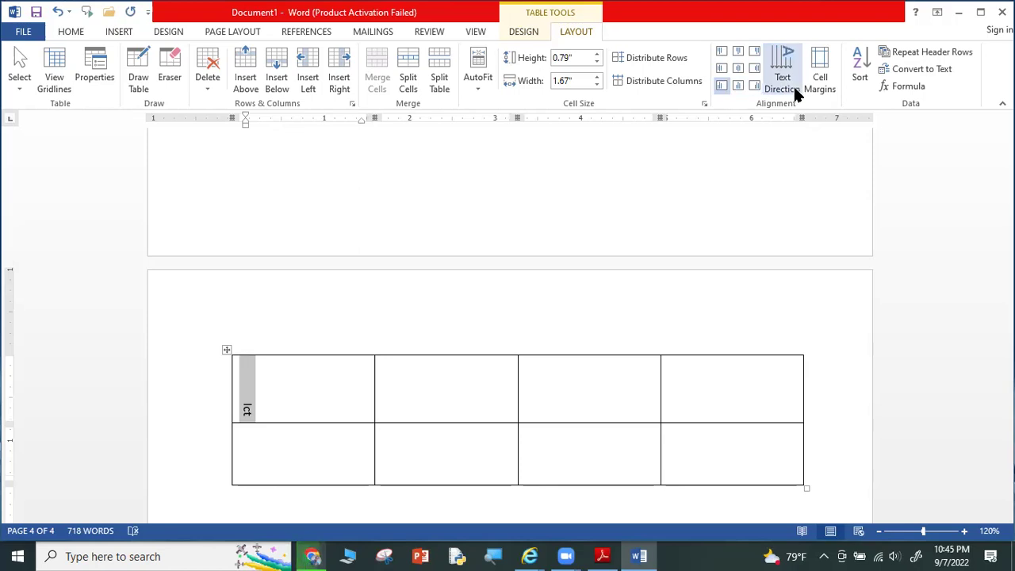
click(784, 60)
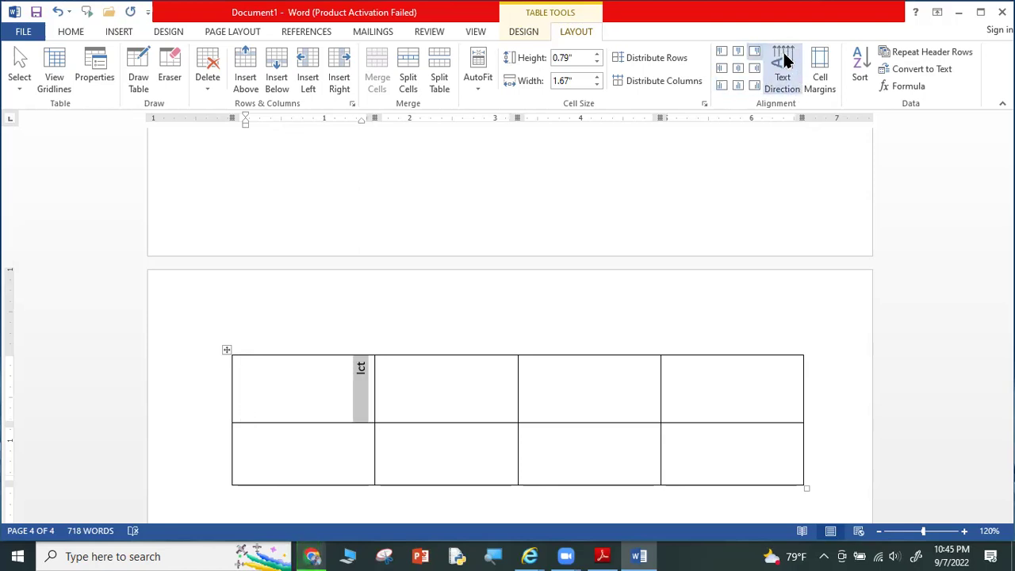
click(784, 60)
click(784, 62)
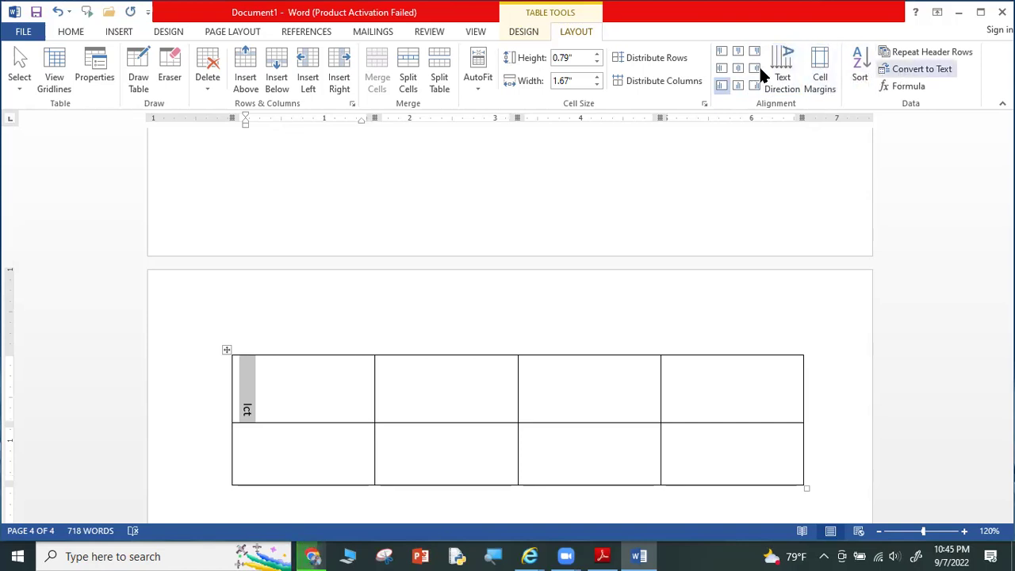
click(117, 32)
Place the insertion point on the line below the Ict table.
click(104, 80)
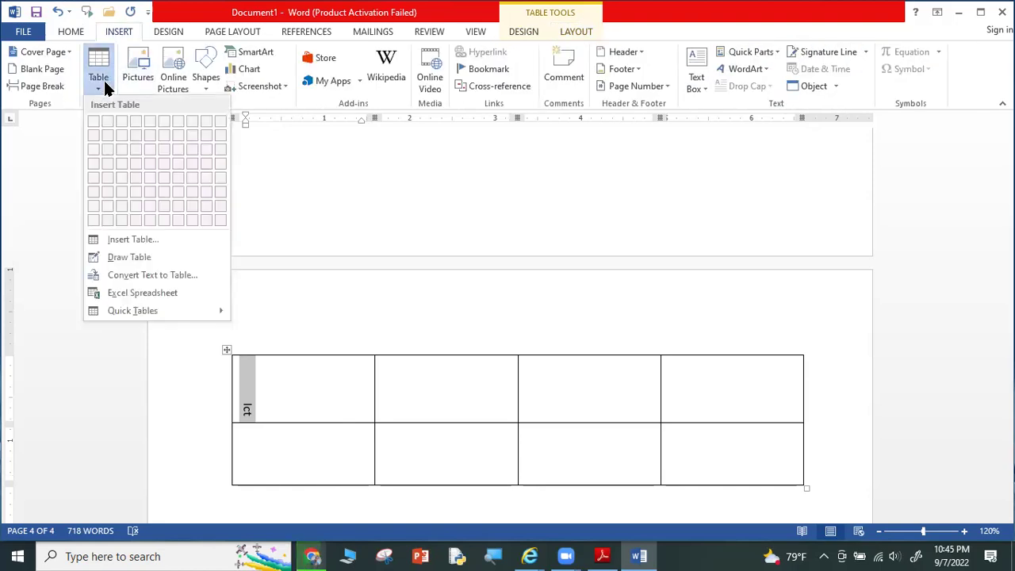
click(310, 311)
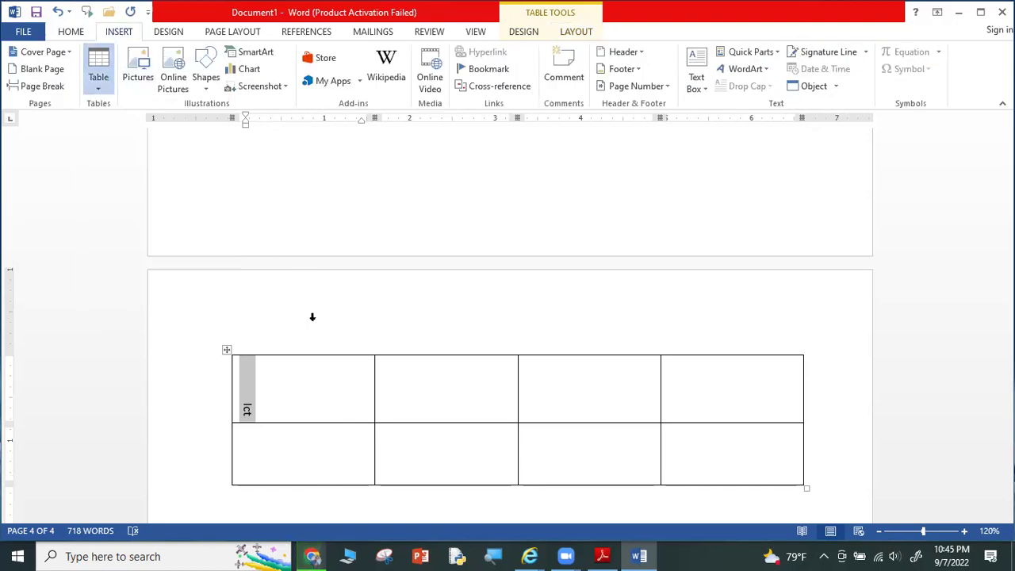
right_click(342, 418)
scroll(421, 437, down, 1)
scroll(421, 438, down, 3)
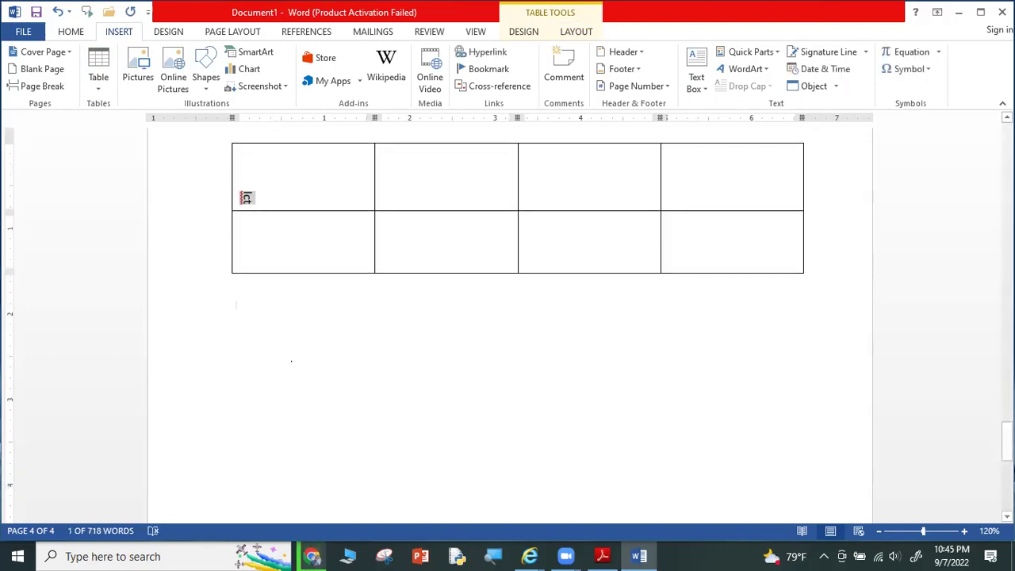
click(256, 314)
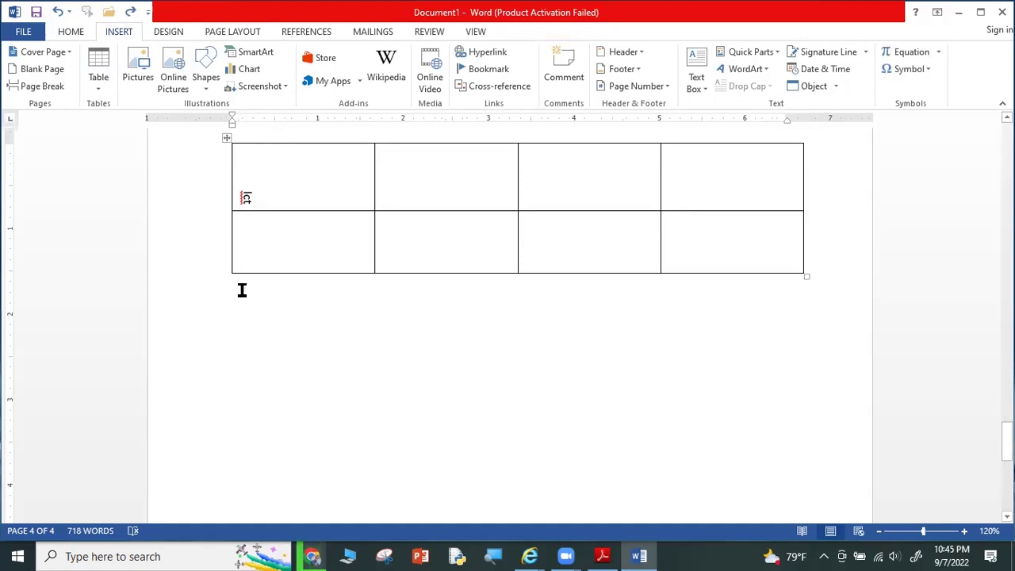
Insert a 10-column by 10-row table, stretch it slightly taller and nudge it up.
click(101, 86)
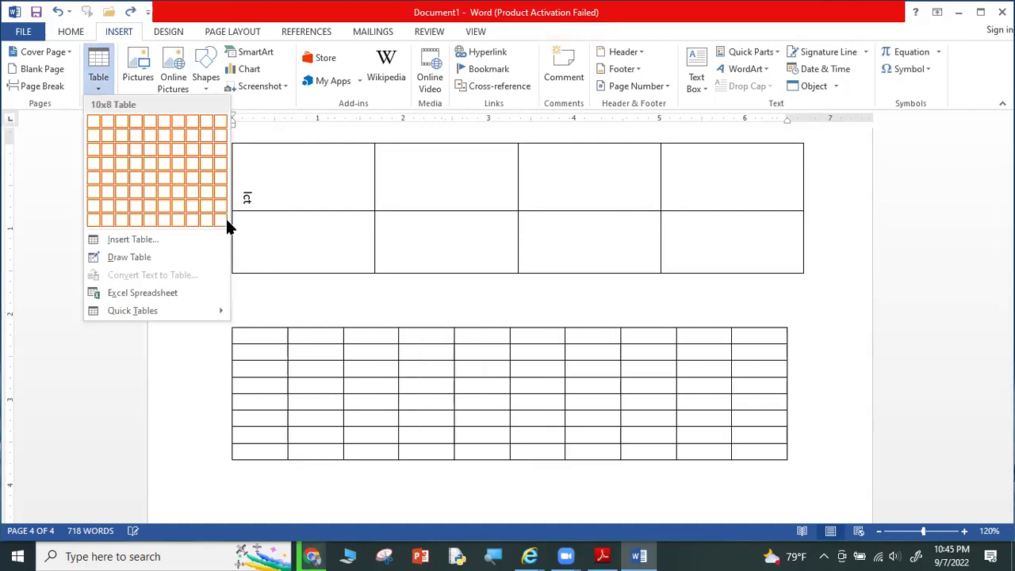
click(127, 242)
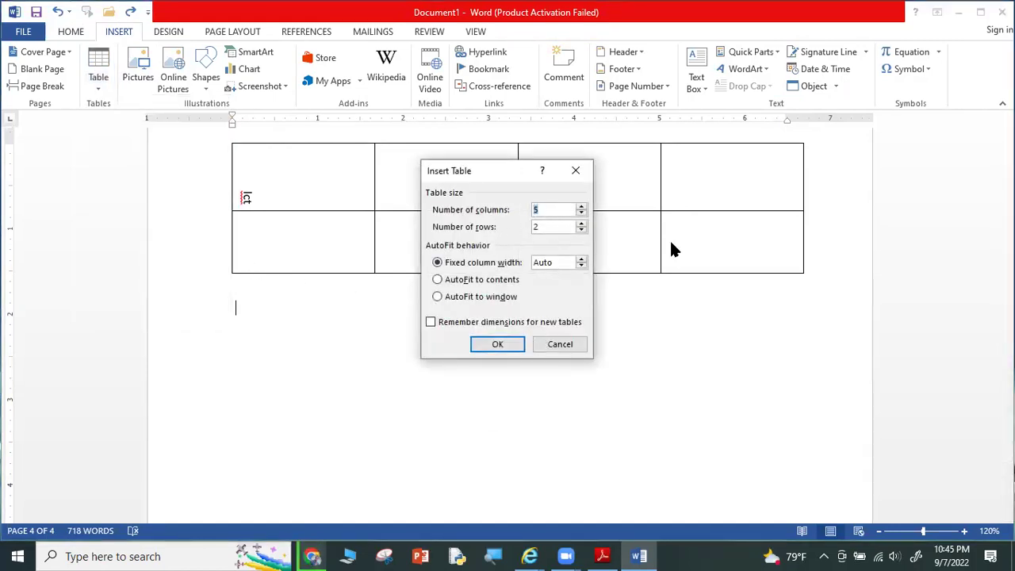
text(10)
click(500, 349)
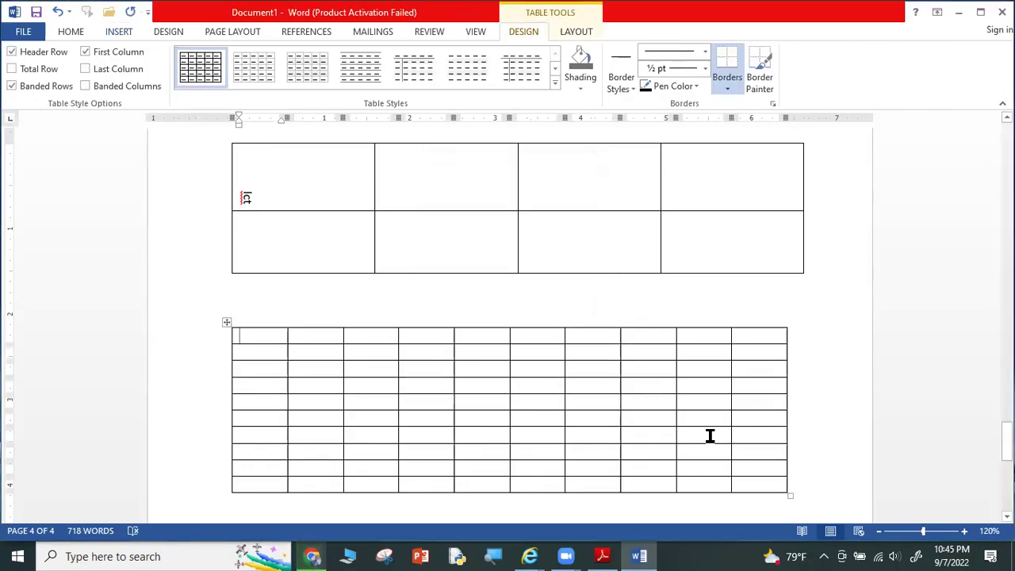
drag(790, 494, 788, 500)
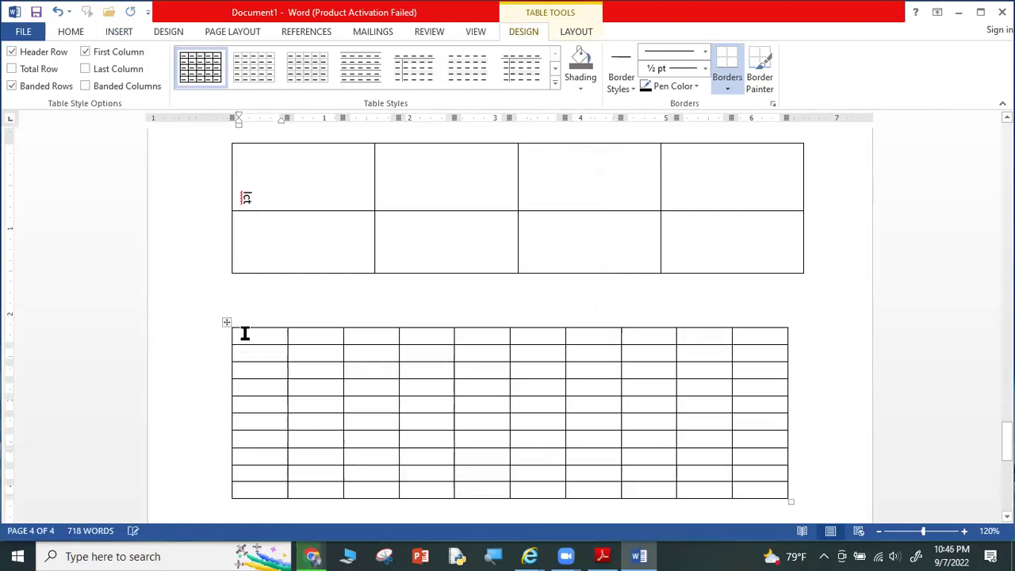
drag(227, 323, 249, 310)
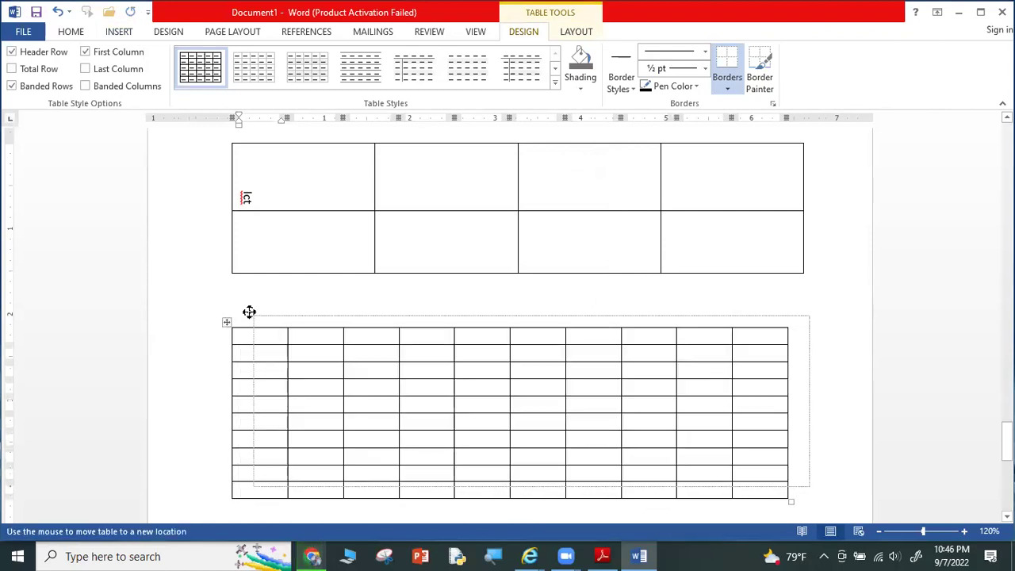
mouse_move(228, 334)
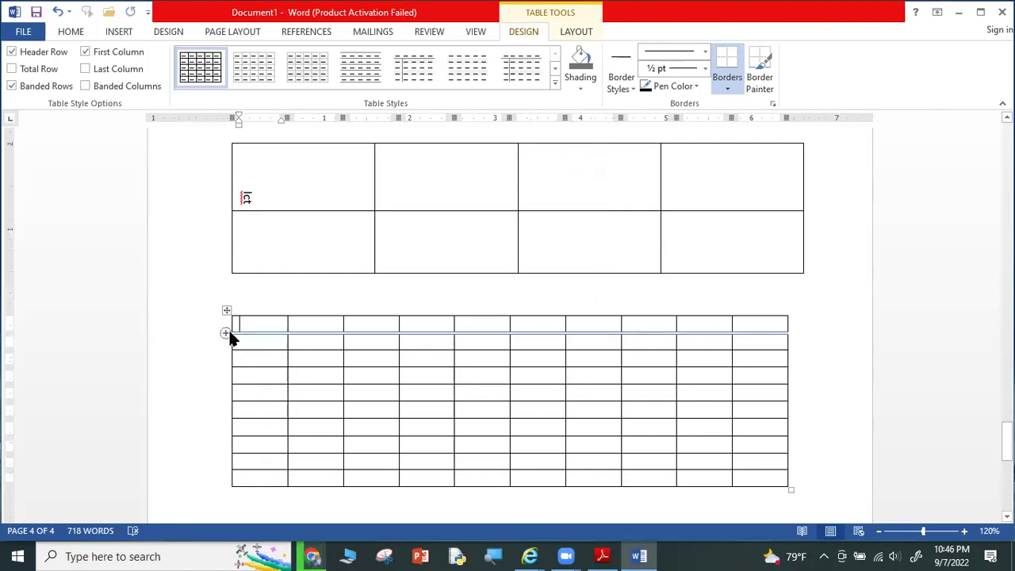
Browse the Insert Table options without adding another table.
click(117, 34)
click(99, 83)
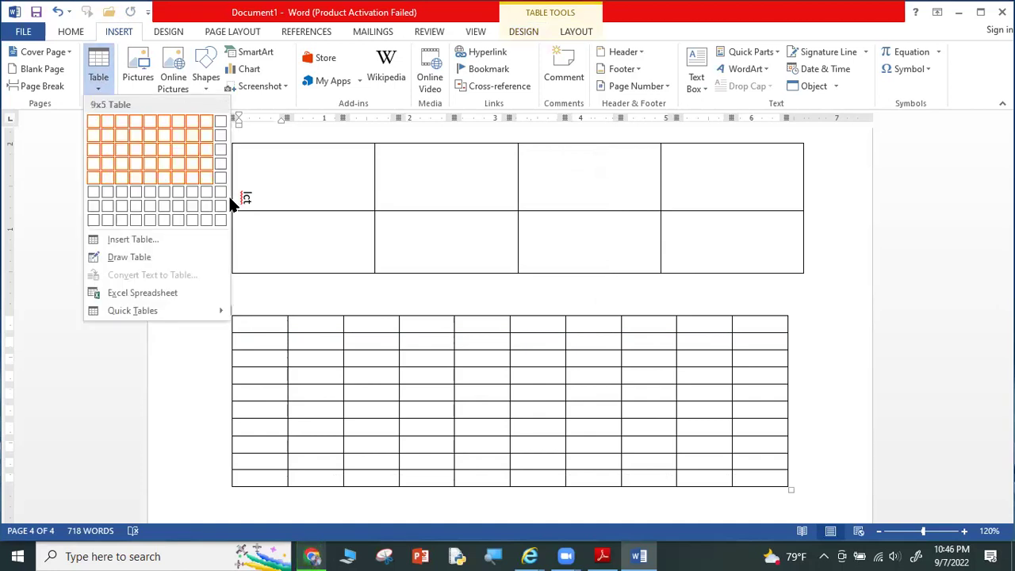
scroll(218, 230, down, 1)
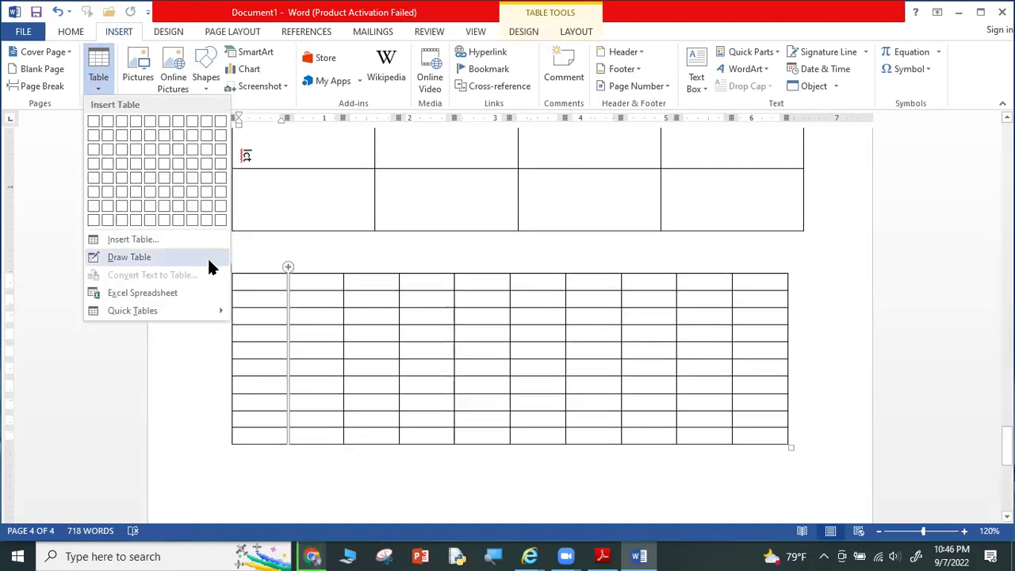
click(252, 469)
click(97, 86)
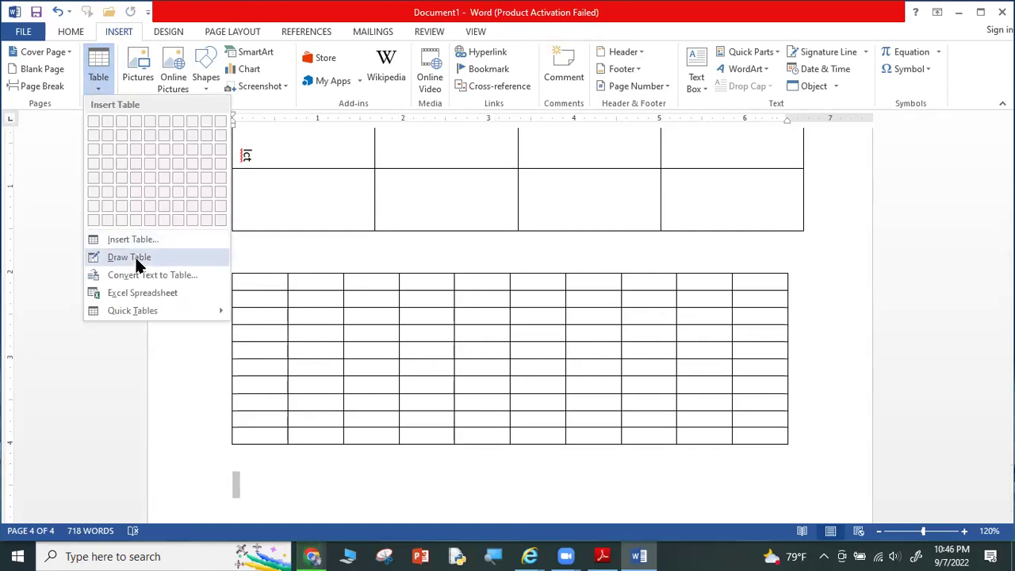
Draw a table box below the grid and split it into six uneven cells.
click(137, 257)
scroll(341, 331, down, 2)
scroll(340, 358, down, 1)
scroll(322, 379, down, 2)
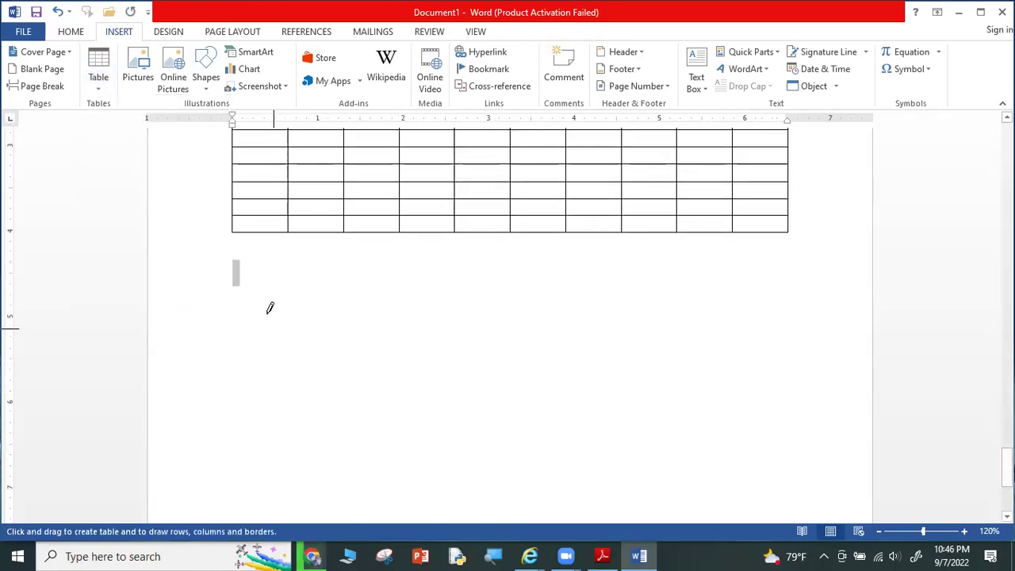
drag(252, 260, 476, 387)
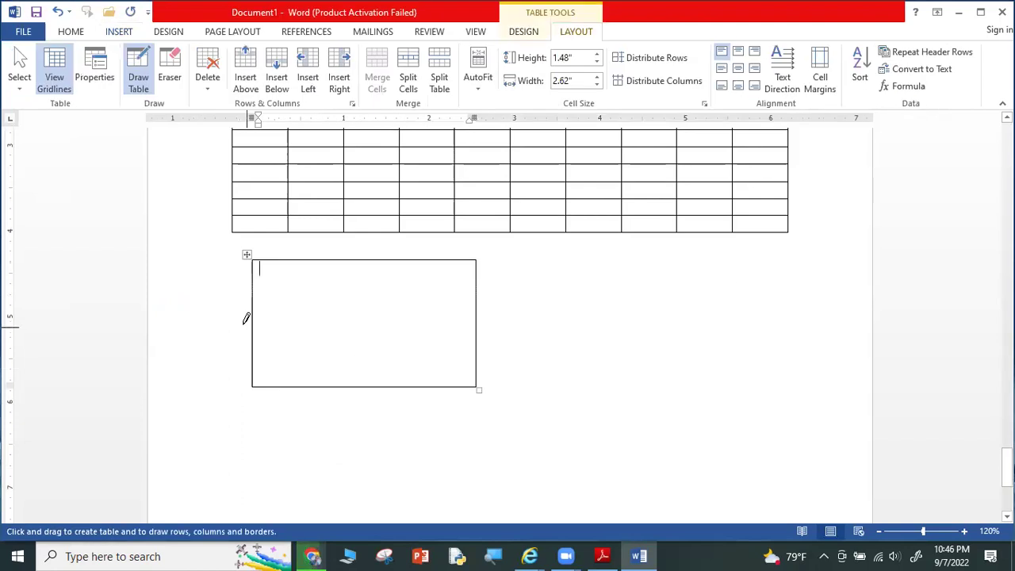
drag(254, 326, 476, 318)
mouse_move(378, 320)
mouse_down()
mouse_move(375, 362)
mouse_move(463, 346)
mouse_move(426, 369)
mouse_up()
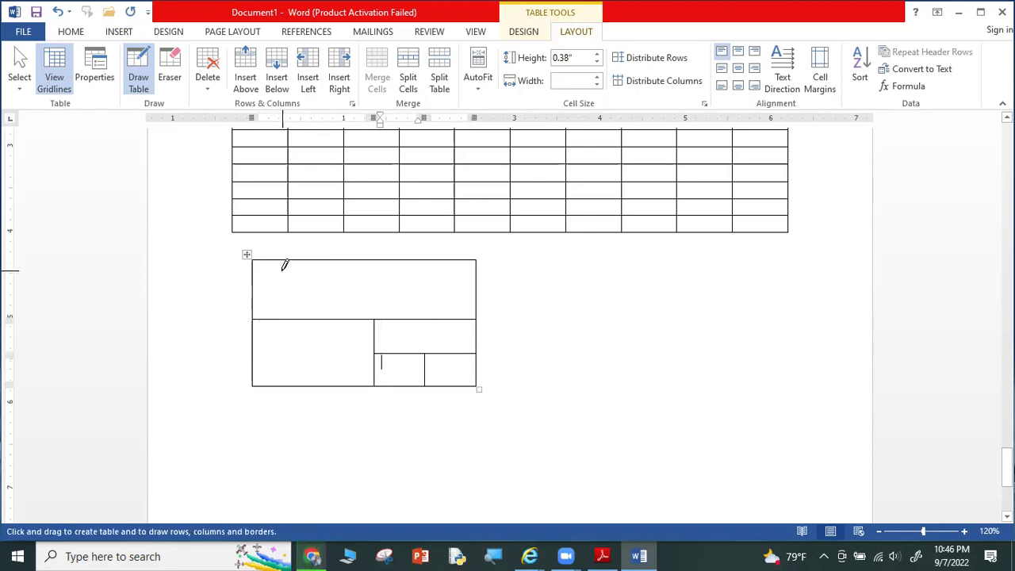
drag(286, 260, 287, 319)
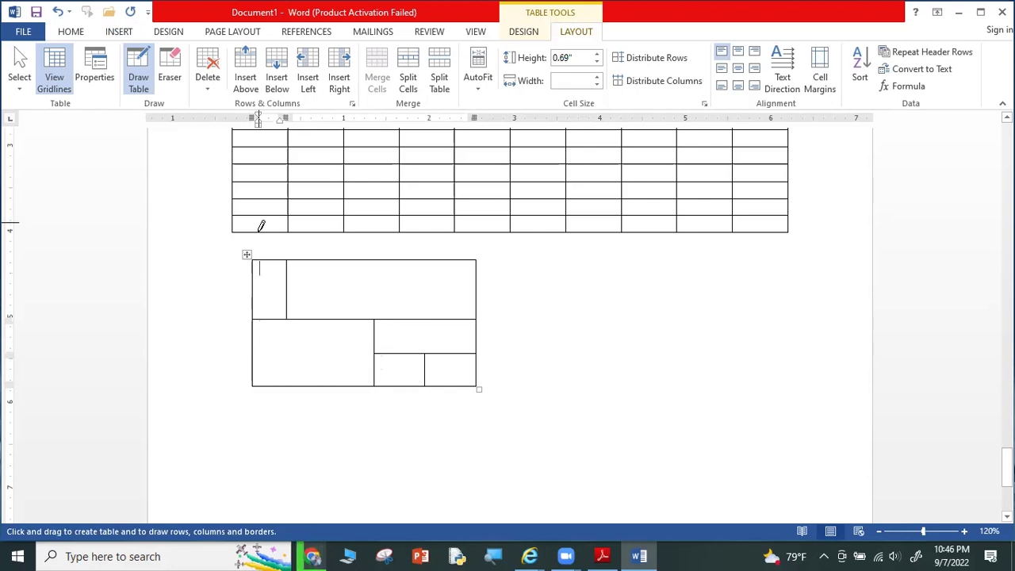
Browse the Quick Tables calendar and list designs without inserting one, then exit Draw Table.
click(111, 33)
click(101, 82)
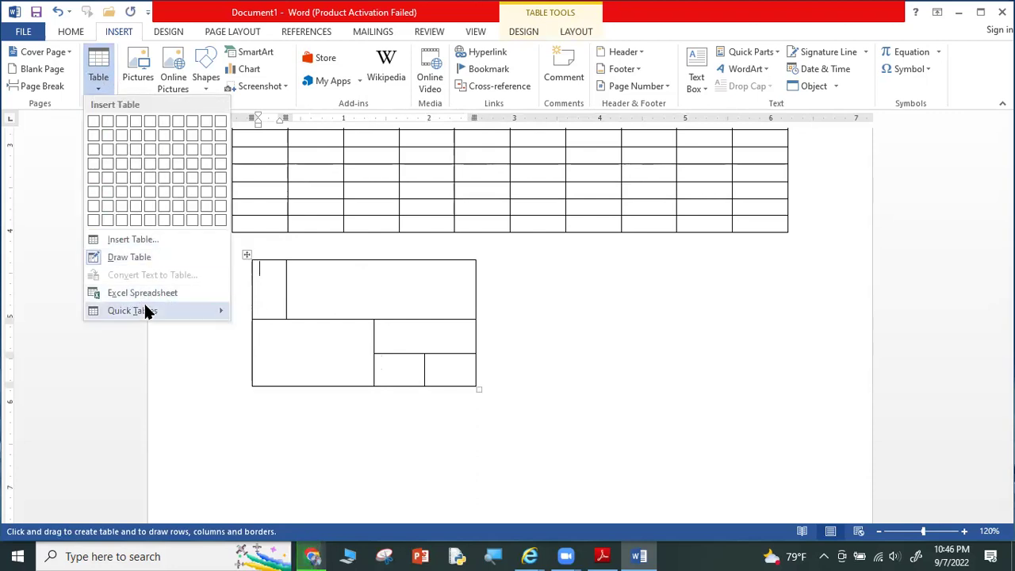
mouse_move(132, 310)
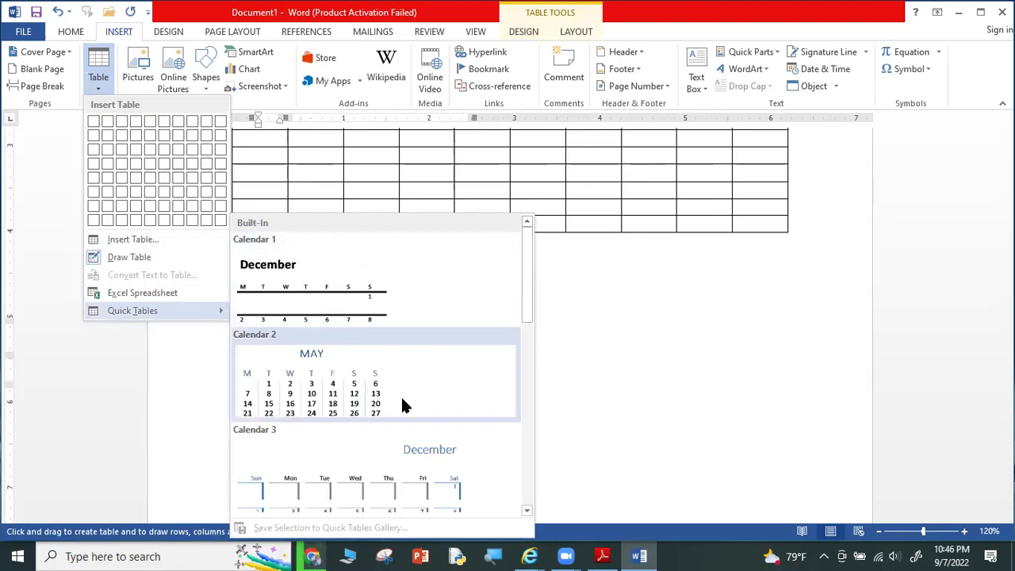
scroll(402, 406, down, 3)
scroll(395, 399, down, 3)
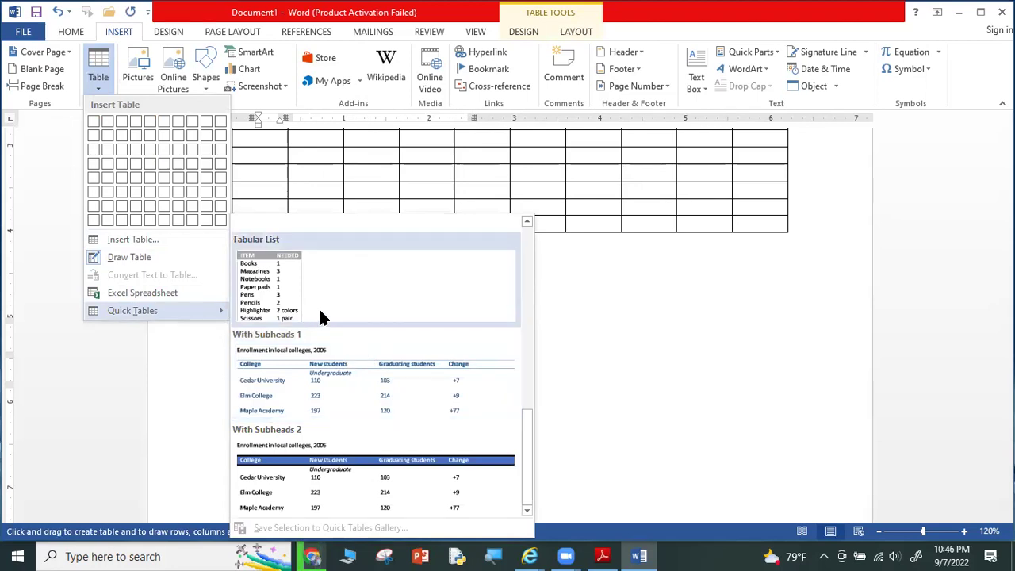
click(601, 313)
key(Escape)
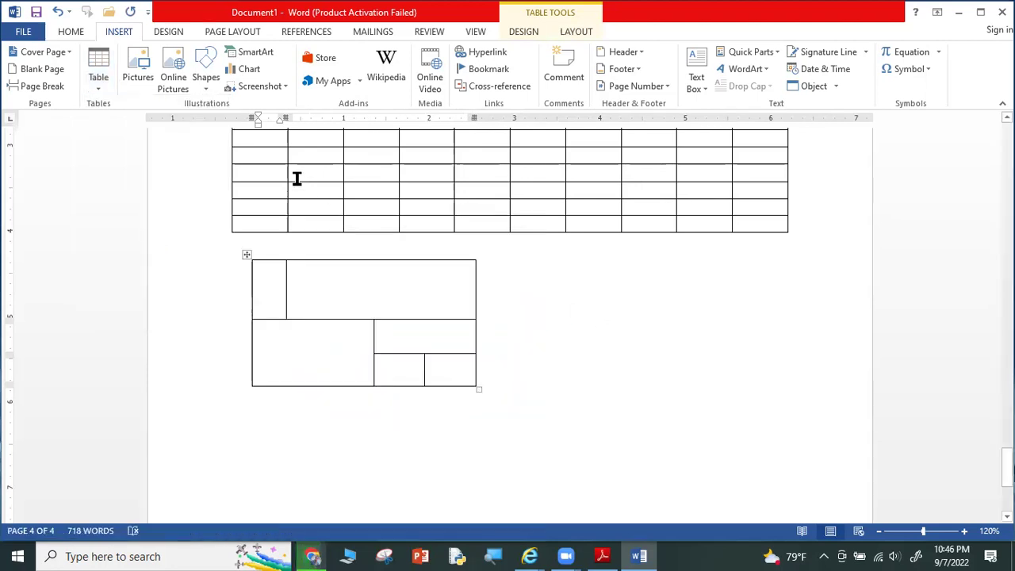
Browse the folders in the Insert Pictures dialog and cancel without inserting a picture.
click(138, 72)
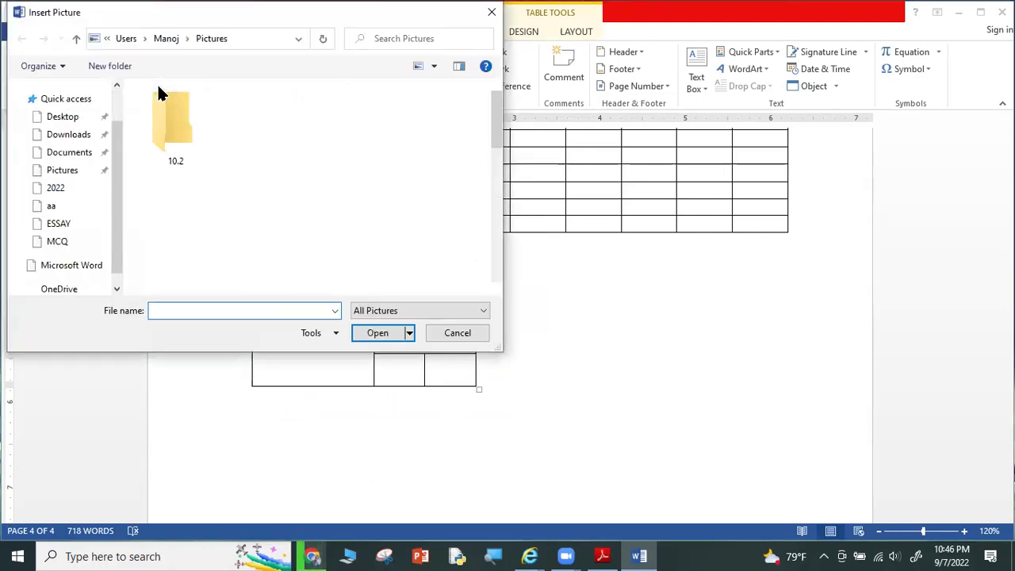
scroll(83, 150, down, 4)
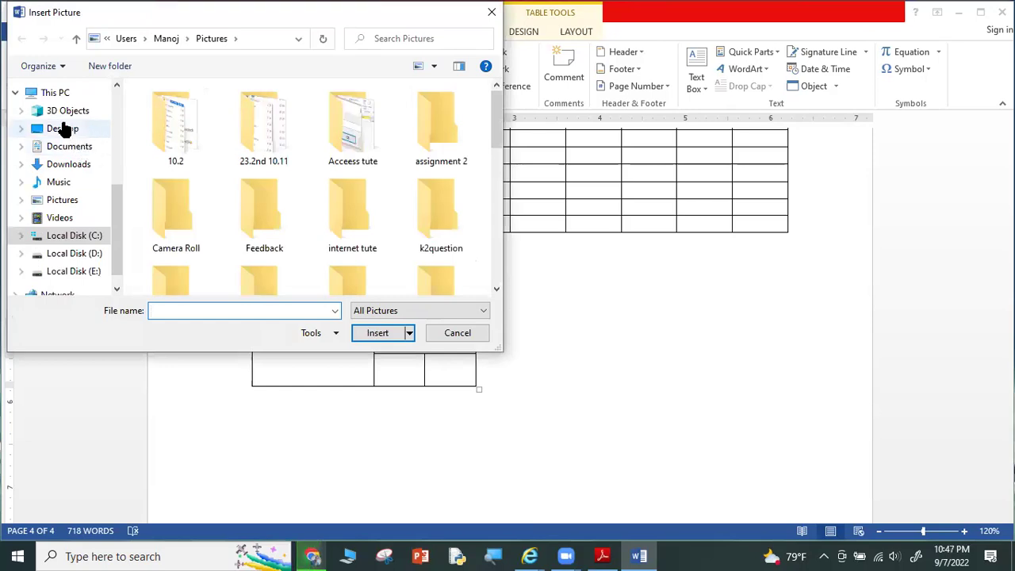
click(456, 333)
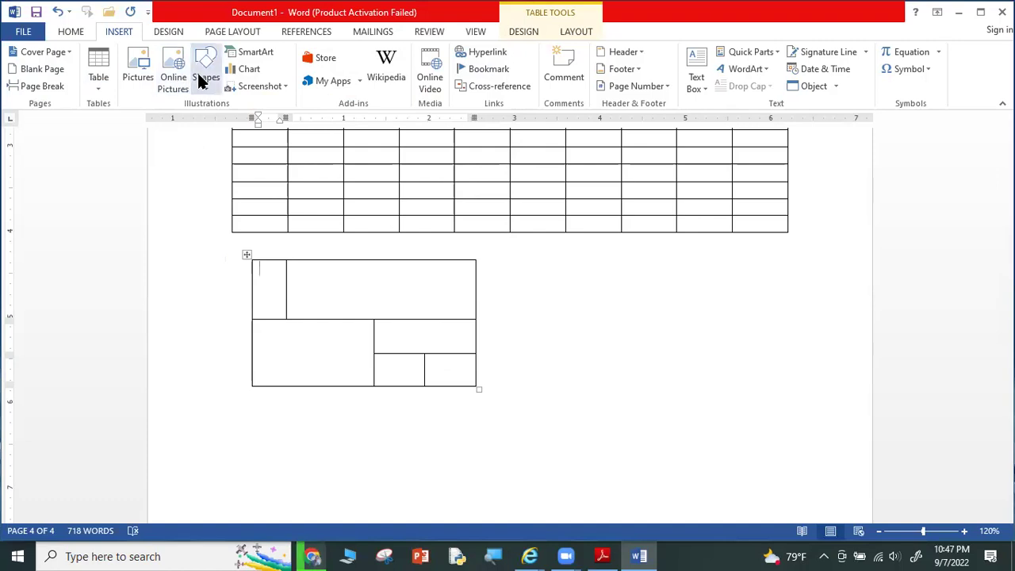
Draw a blue 0.87" by 1.15" oval on page 4, right of the hand-drawn table.
click(205, 79)
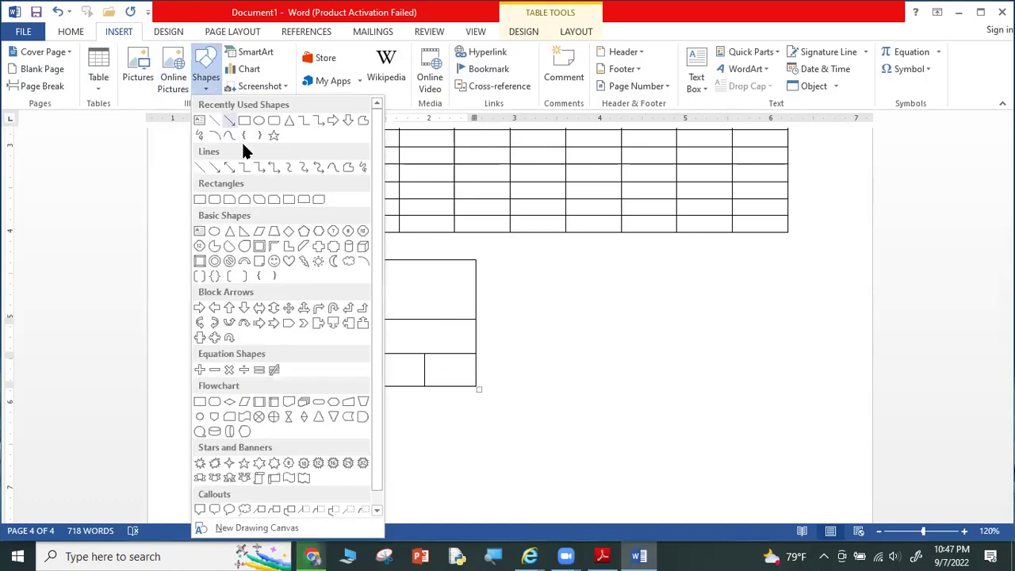
click(213, 231)
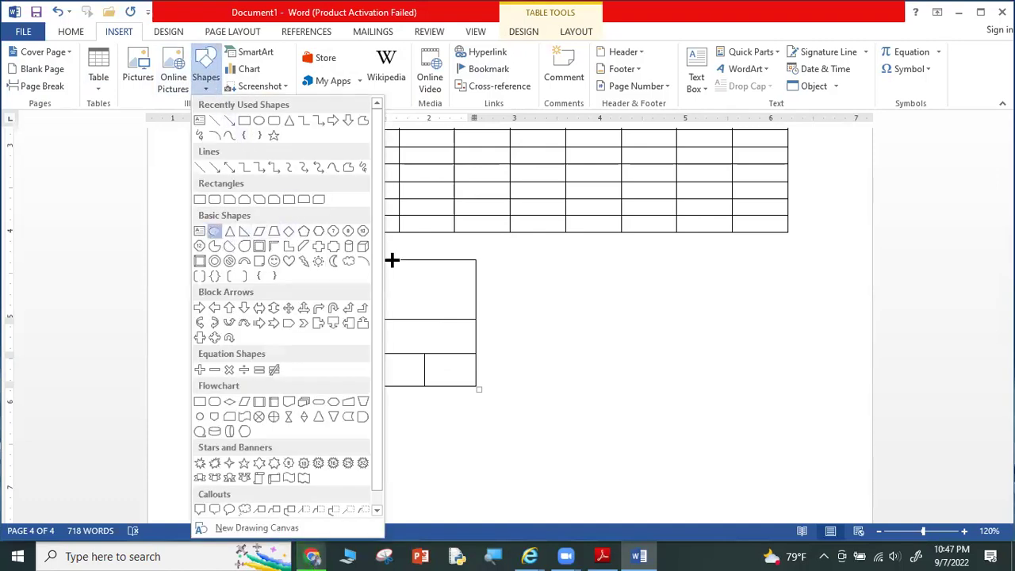
drag(733, 283, 635, 358)
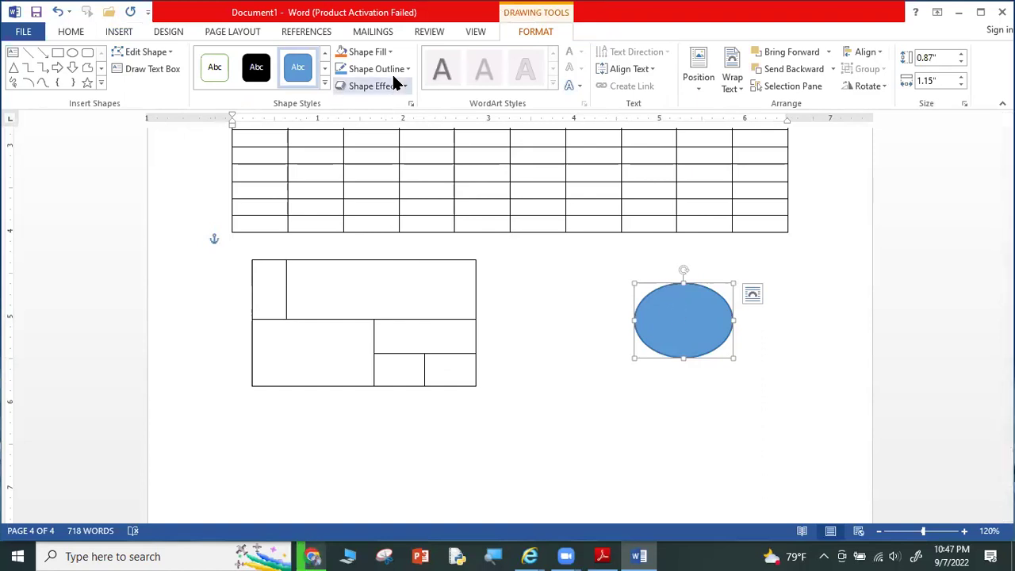
click(323, 85)
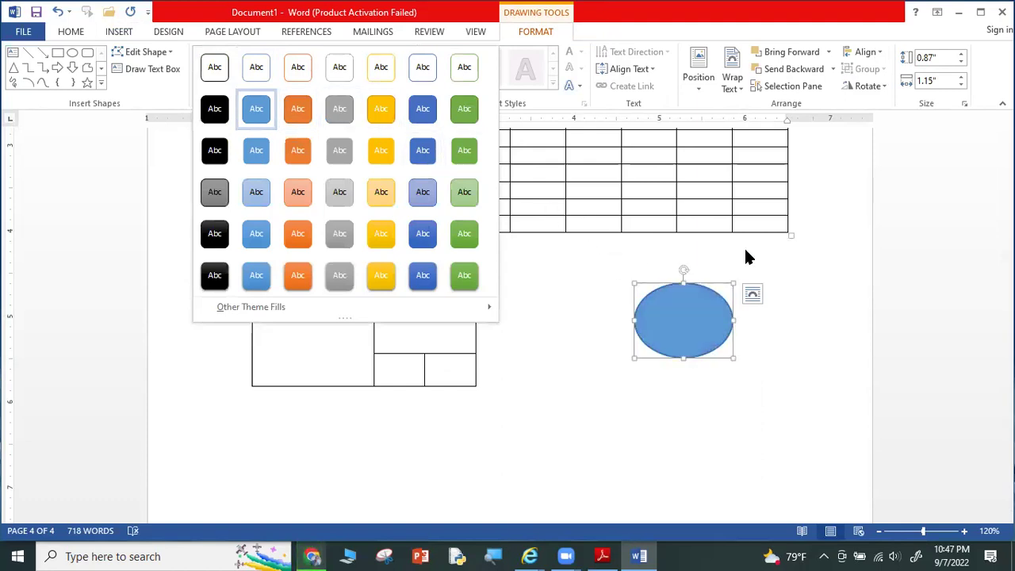
key(Escape)
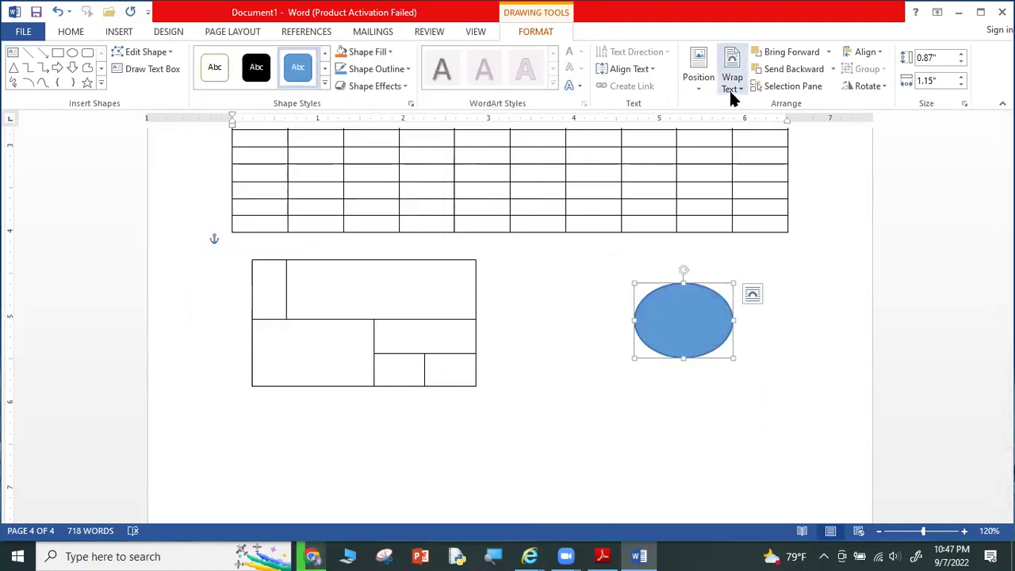
click(120, 32)
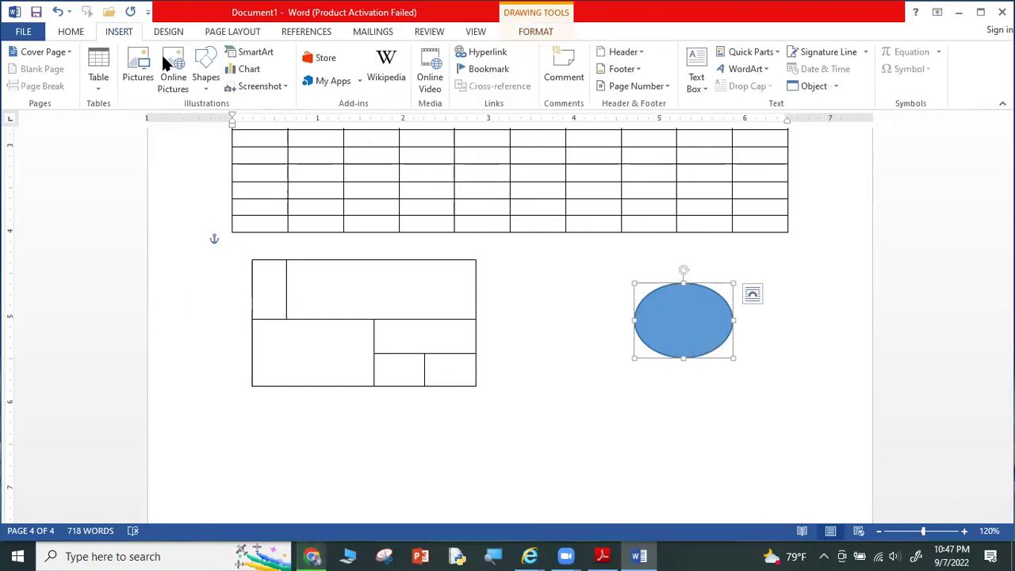
Insert an Alternating Hexagons SmartArt graphic below the grid table, then switch to the Ms word PDF.
click(247, 56)
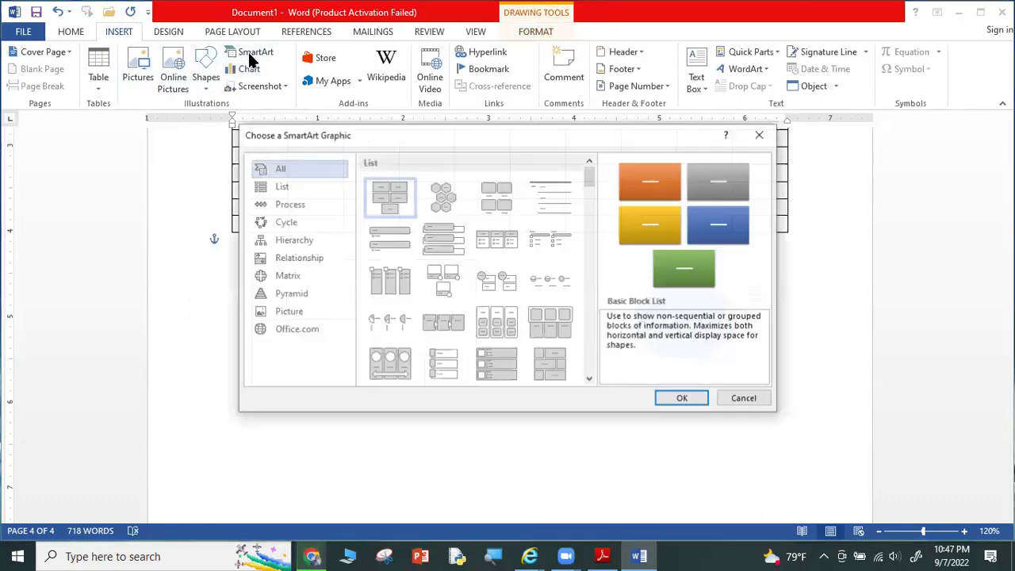
click(439, 200)
click(676, 398)
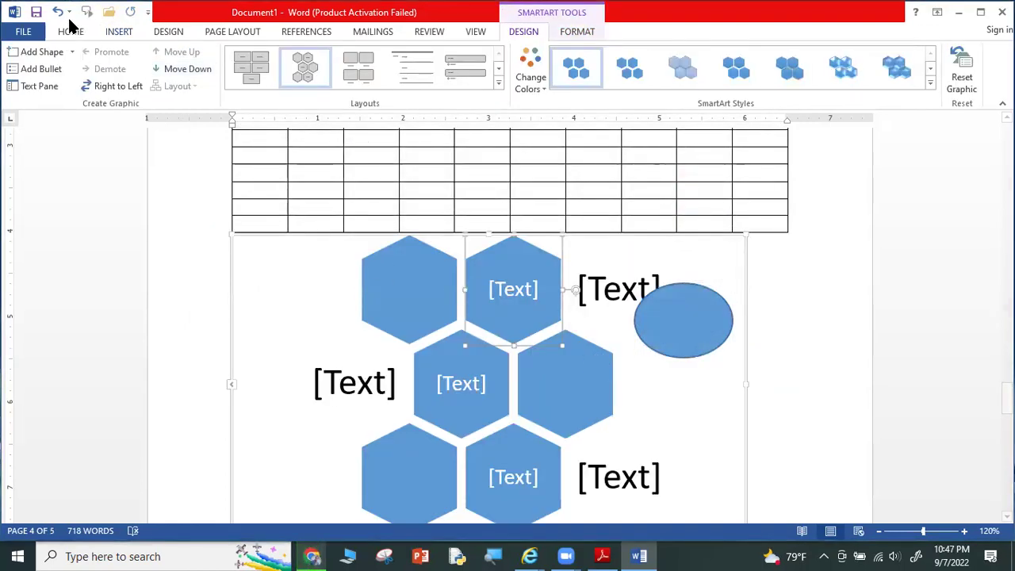
click(114, 31)
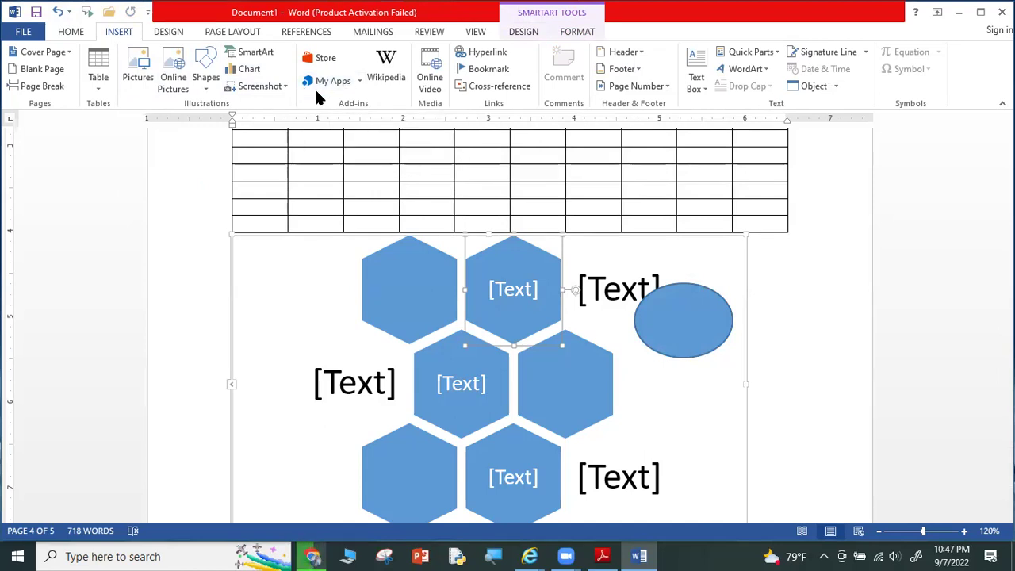
click(602, 555)
Scroll the PDF from page 7's Illustration Group to page 8's Hyper Link heading.
scroll(492, 326, down, 2)
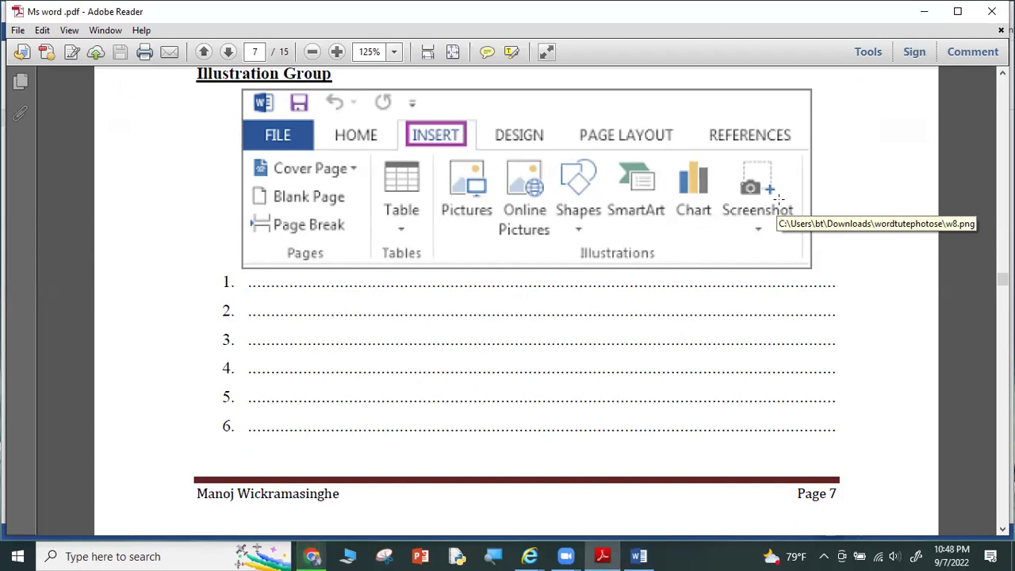
scroll(485, 195, up, 3)
scroll(485, 195, up, 6)
scroll(485, 196, up, 5)
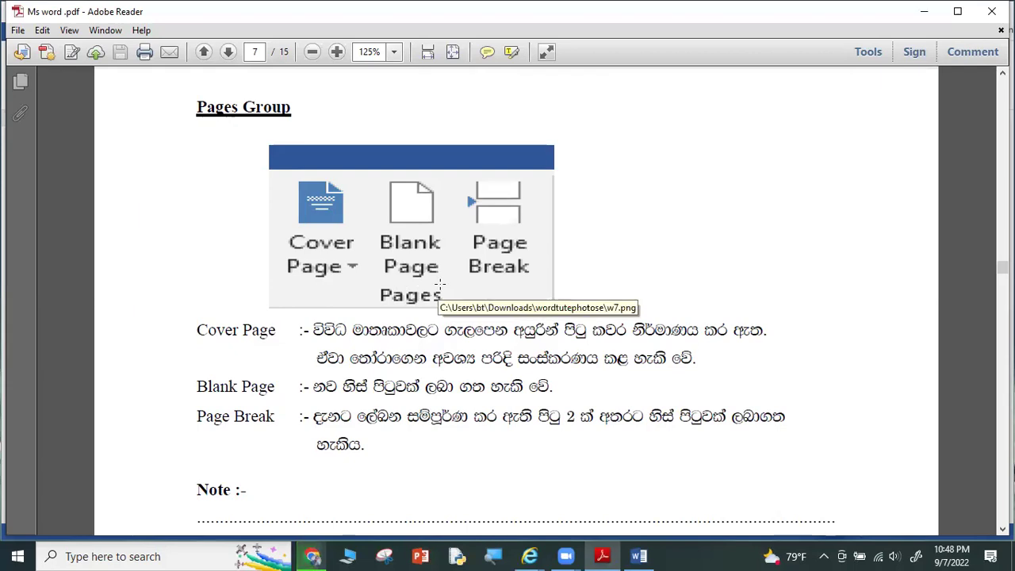
scroll(447, 402, down, 2)
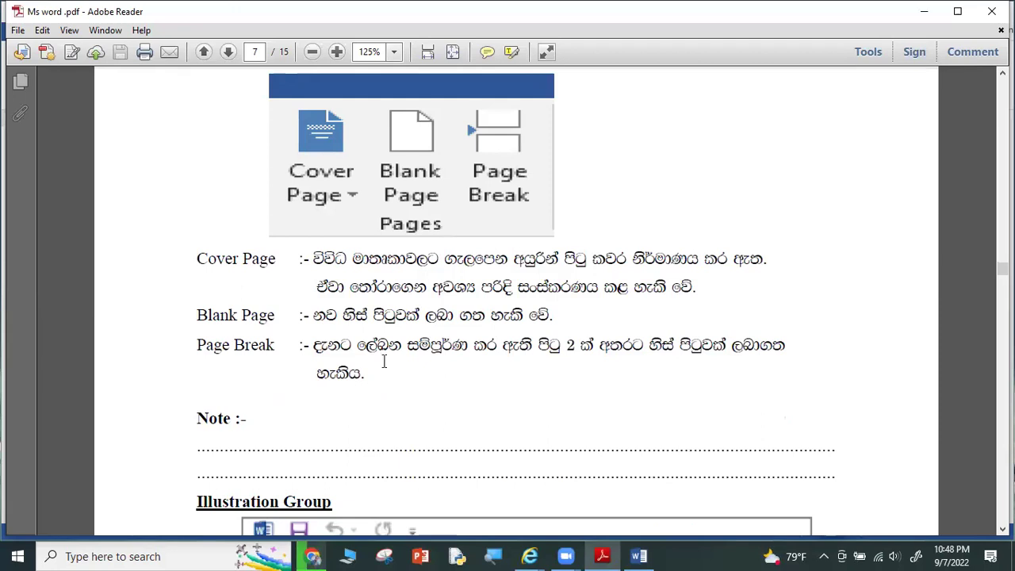
scroll(359, 481, down, 3)
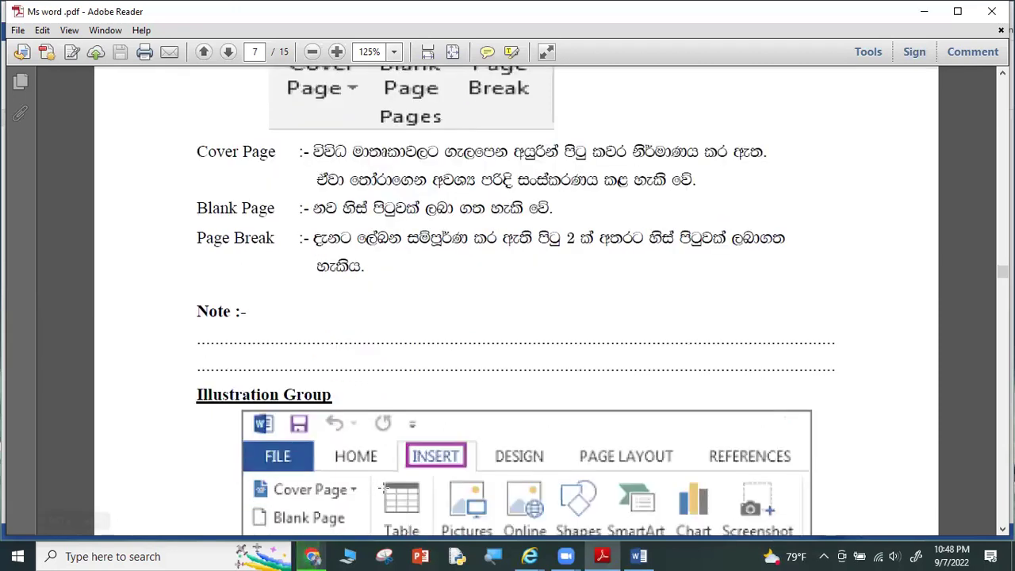
scroll(425, 500, down, 3)
scroll(425, 494, down, 2)
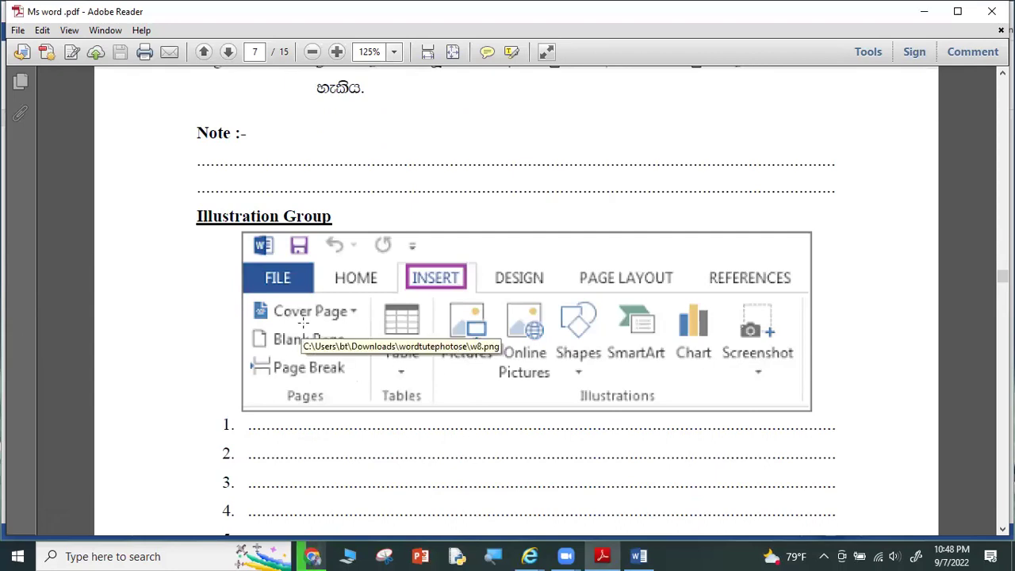
scroll(360, 259, up, 3)
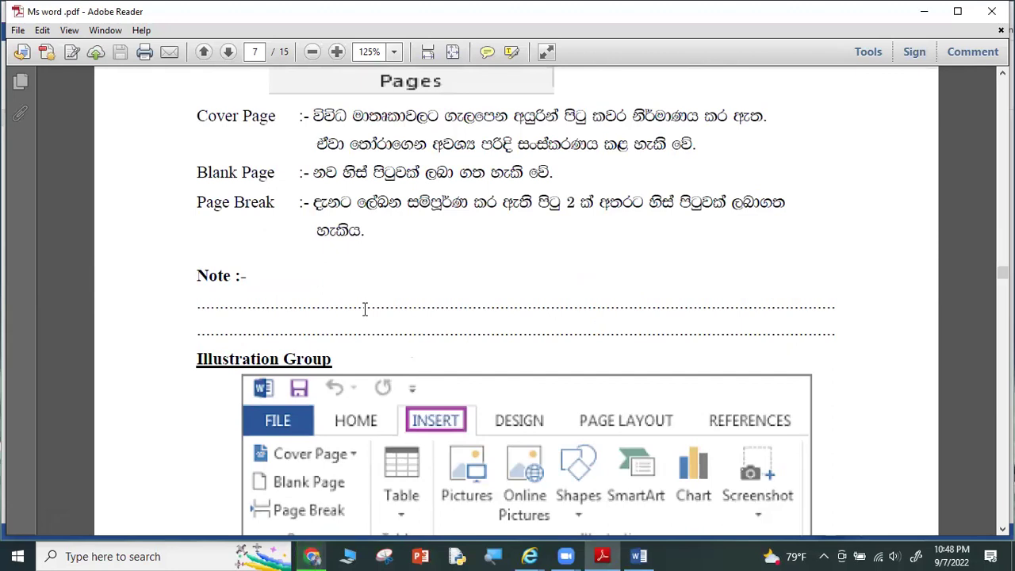
scroll(365, 309, up, 2)
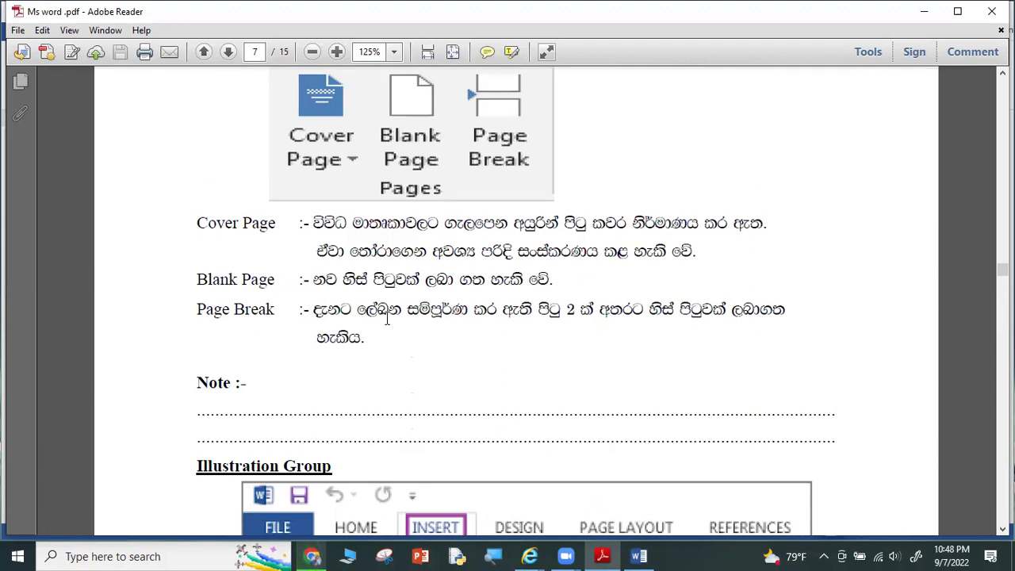
scroll(430, 233, up, 2)
scroll(426, 235, down, 2)
scroll(498, 318, down, 1)
scroll(498, 317, down, 4)
scroll(498, 318, down, 3)
scroll(500, 316, down, 4)
scroll(503, 311, down, 4)
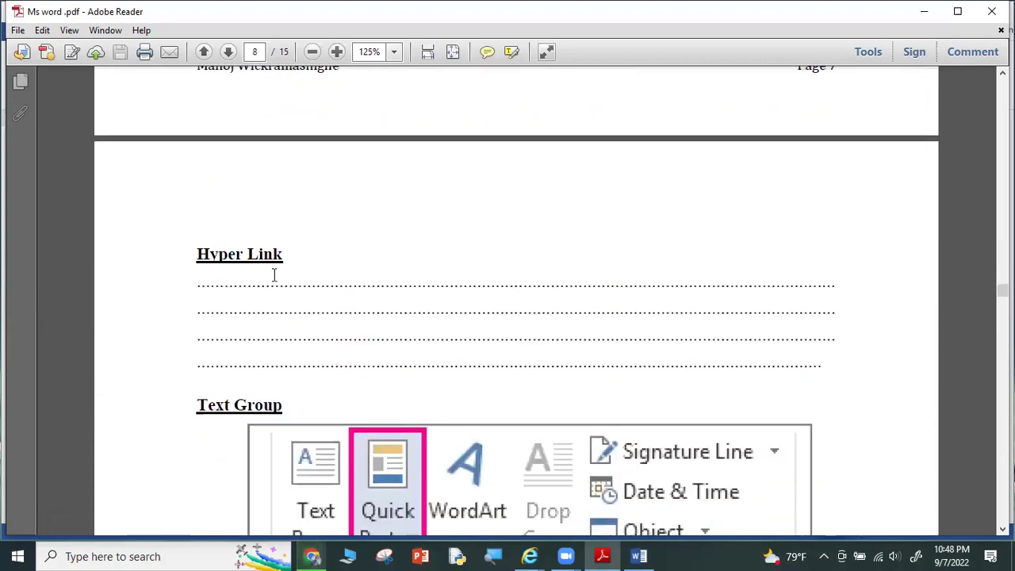
scroll(405, 291, down, 1)
scroll(406, 293, down, 1)
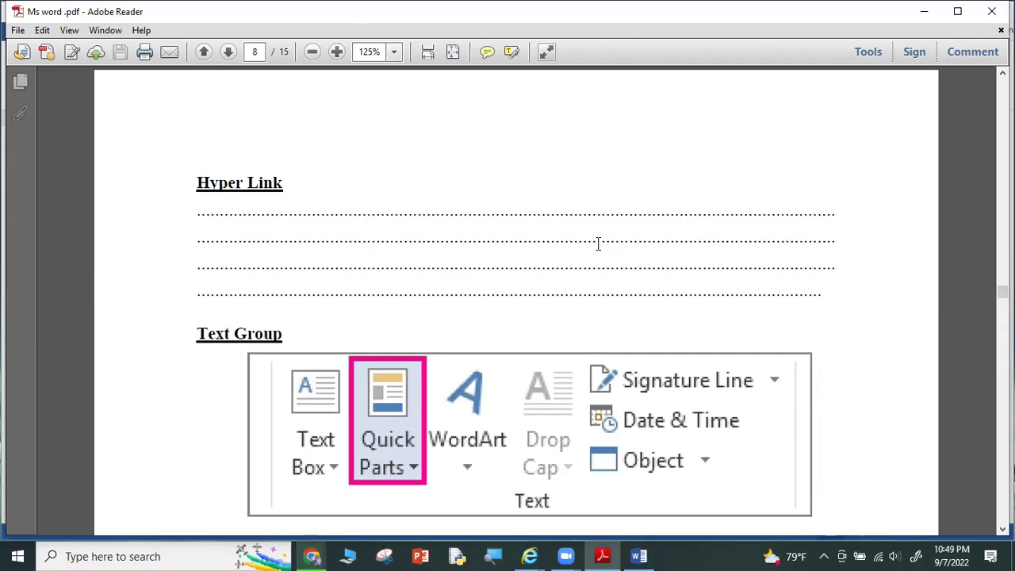
Scroll through pages 8–12 of the PDF to the blank lines after Practical (Image Map).
scroll(565, 242, down, 5)
scroll(565, 242, down, 3)
scroll(585, 272, down, 6)
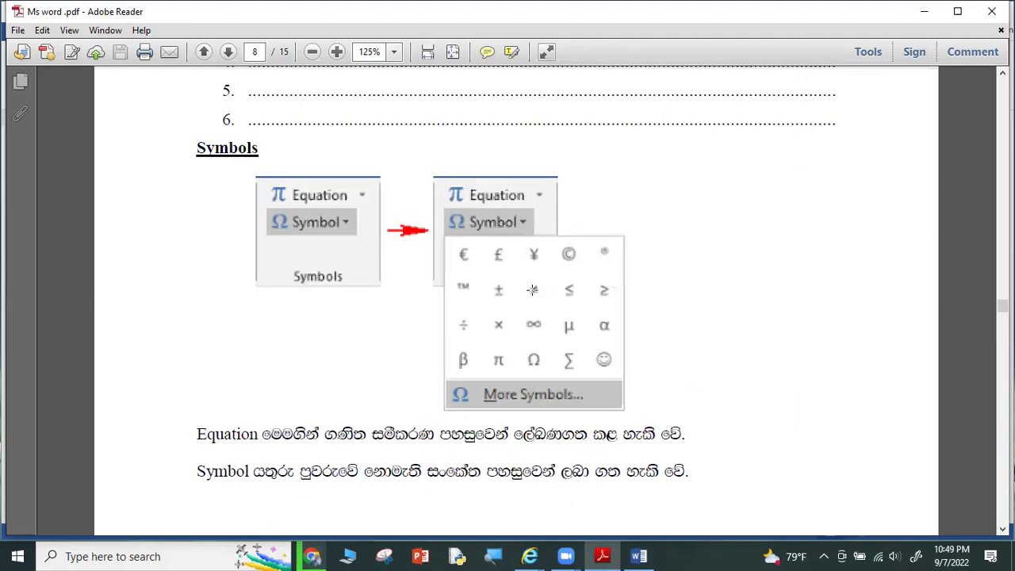
scroll(585, 272, down, 3)
scroll(467, 302, down, 5)
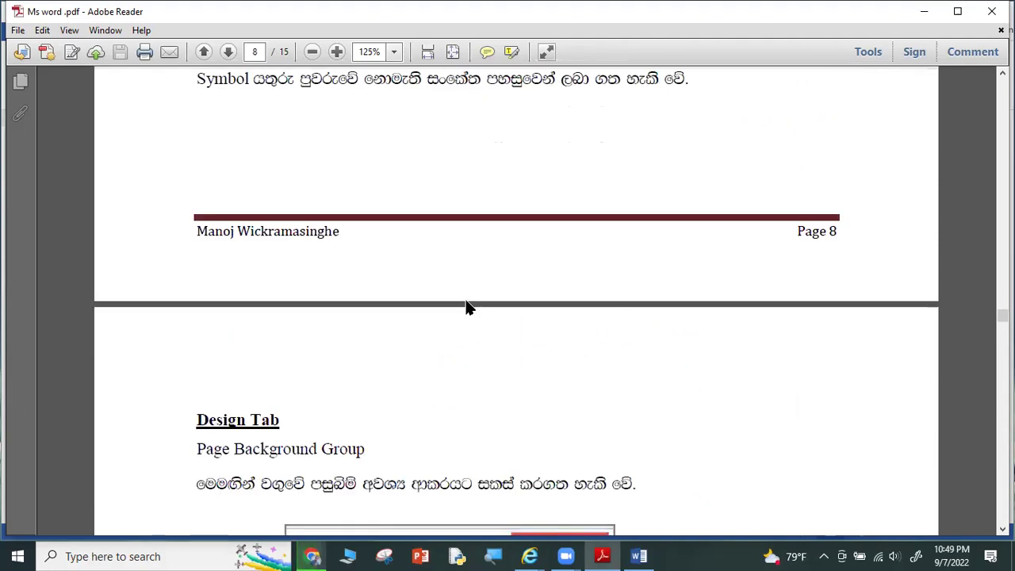
scroll(466, 307, down, 2)
scroll(466, 307, down, 1)
scroll(467, 307, down, 5)
scroll(463, 320, down, 4)
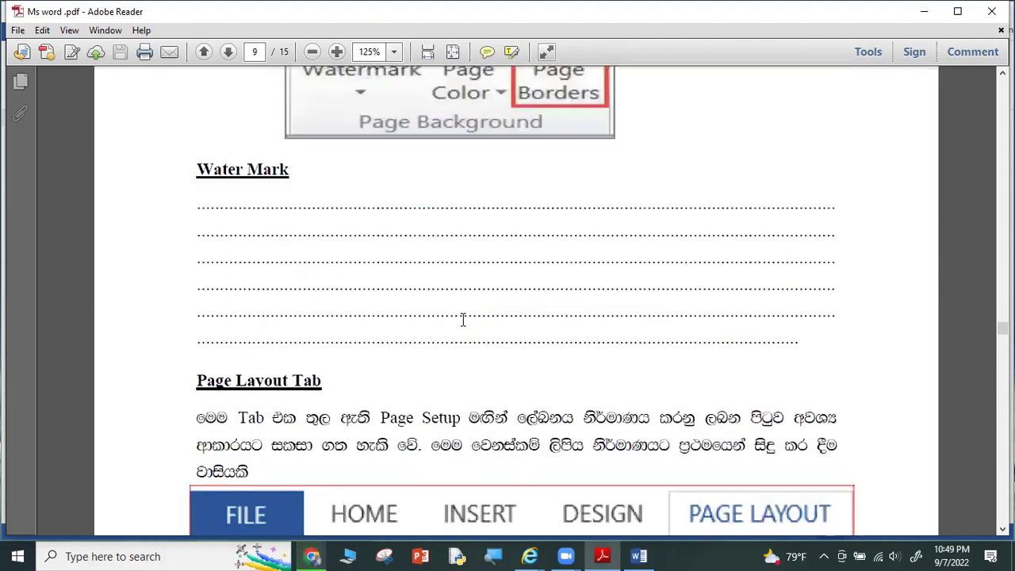
scroll(464, 319, down, 4)
scroll(460, 325, down, 4)
scroll(458, 333, down, 3)
scroll(452, 333, down, 1)
scroll(448, 333, down, 2)
scroll(449, 329, down, 3)
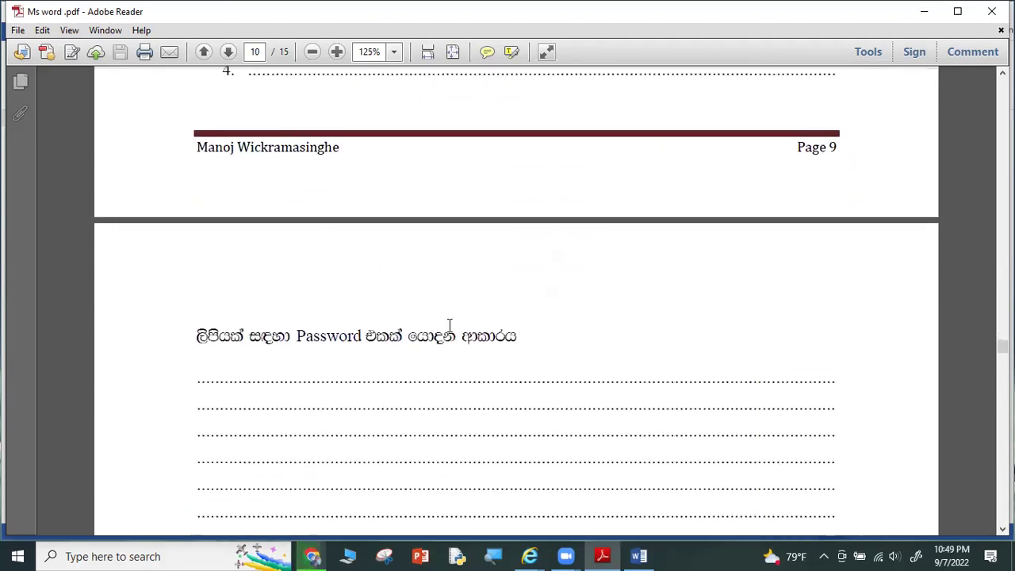
scroll(444, 323, down, 2)
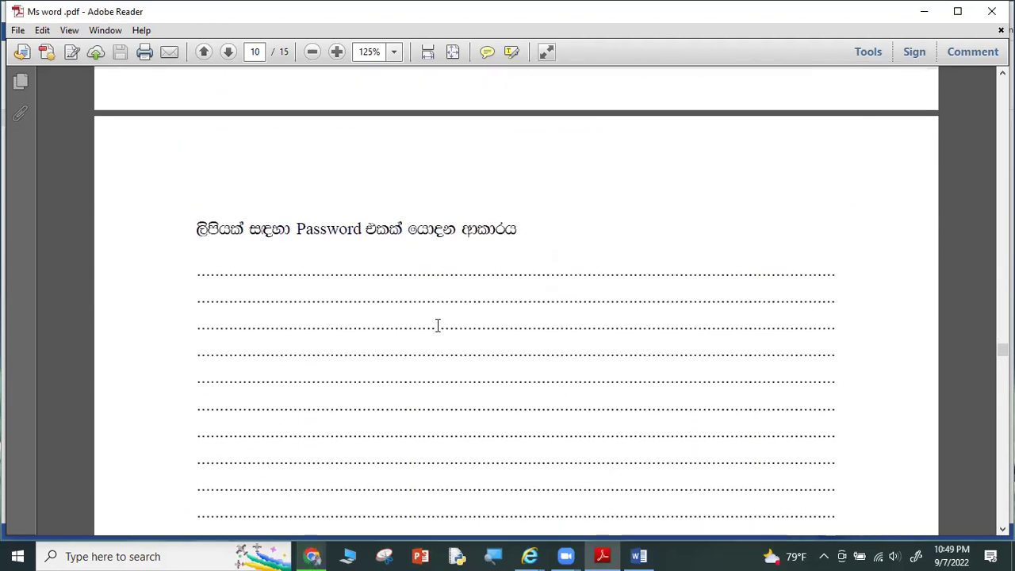
scroll(449, 337, down, 2)
scroll(454, 350, down, 1)
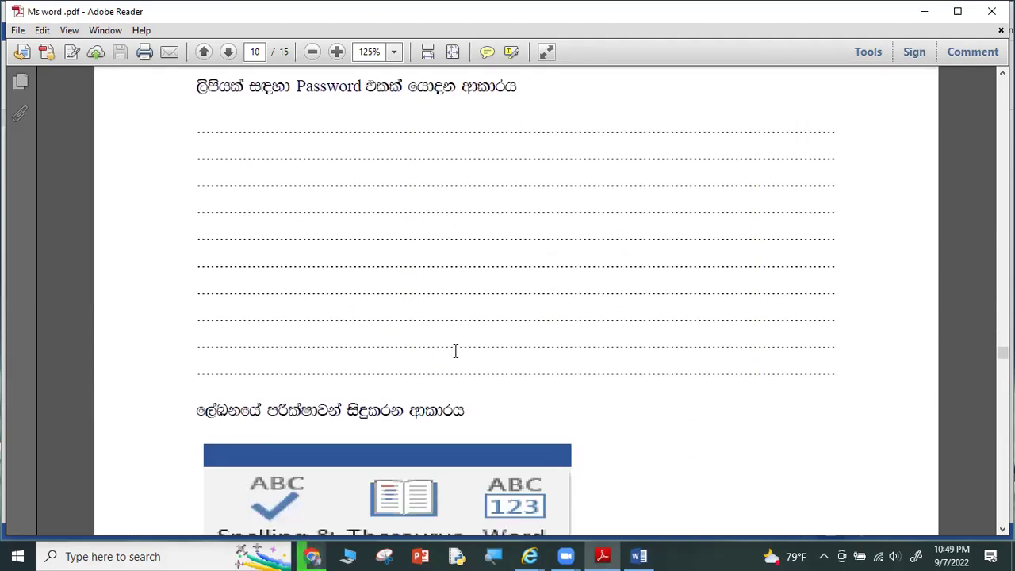
scroll(460, 354, down, 2)
scroll(464, 359, down, 3)
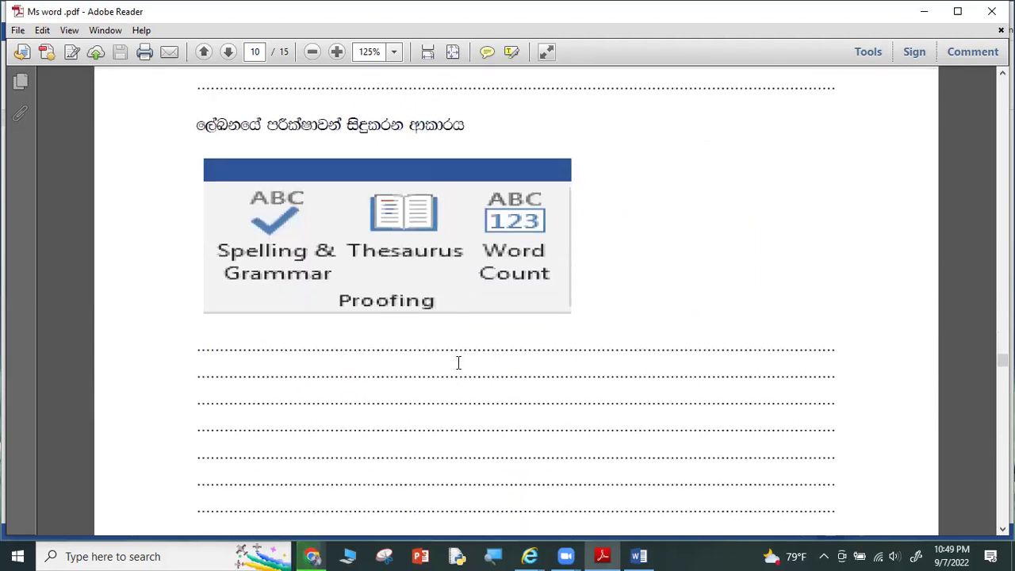
scroll(456, 363, down, 2)
scroll(452, 364, down, 1)
scroll(450, 365, down, 3)
scroll(451, 368, down, 3)
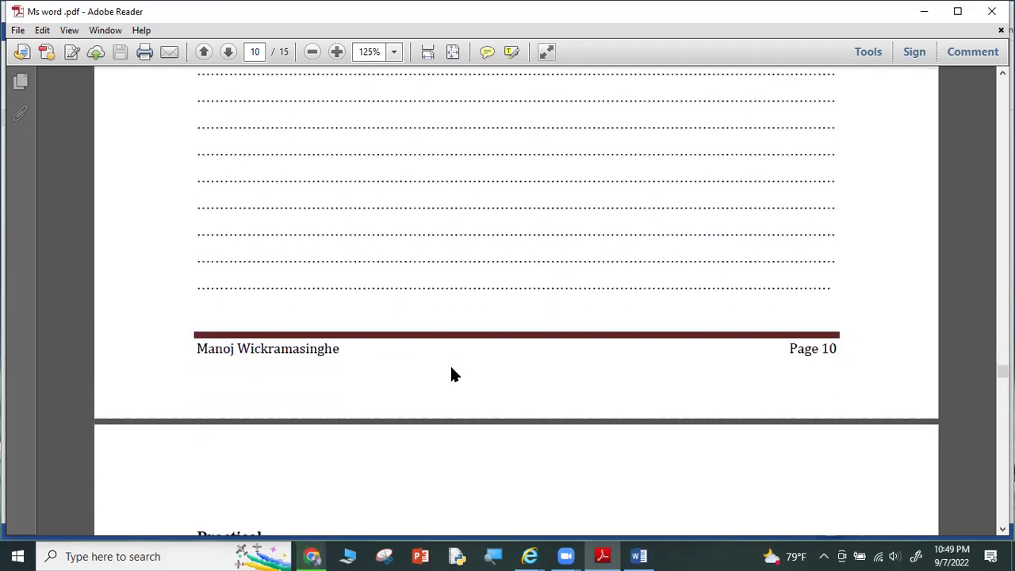
scroll(452, 368, down, 2)
scroll(448, 365, down, 1)
scroll(444, 363, down, 1)
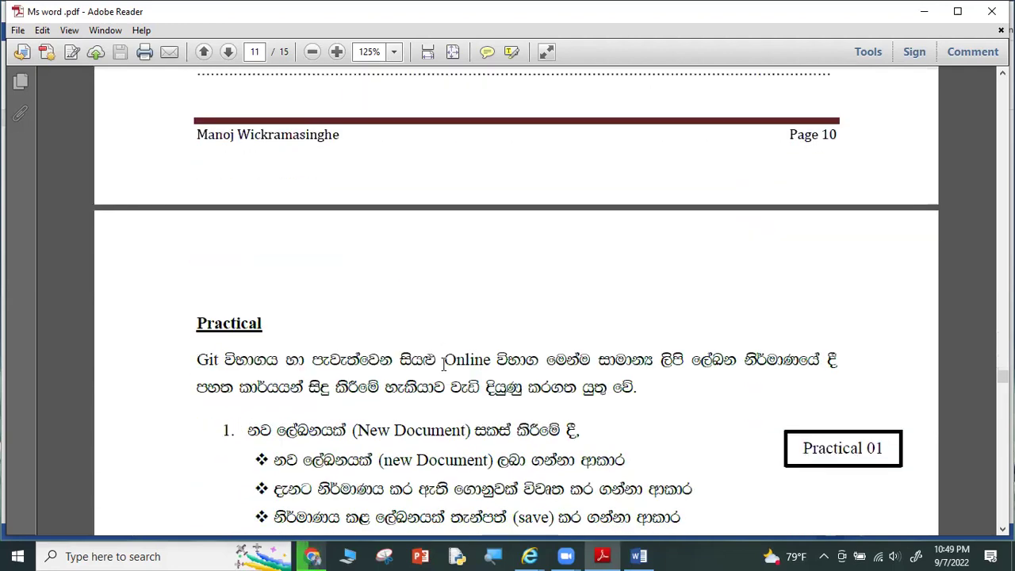
scroll(444, 363, down, 1)
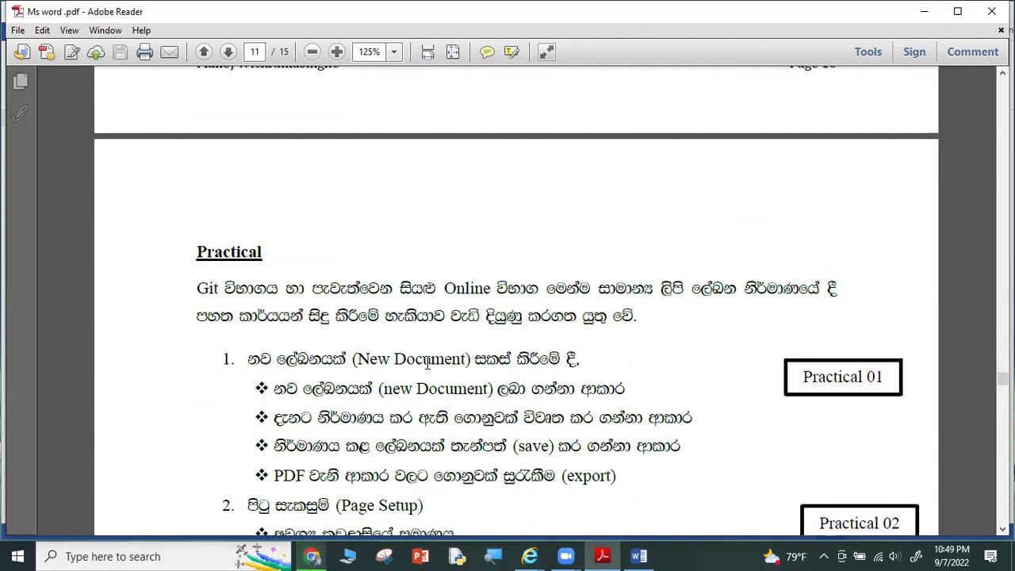
scroll(428, 363, down, 3)
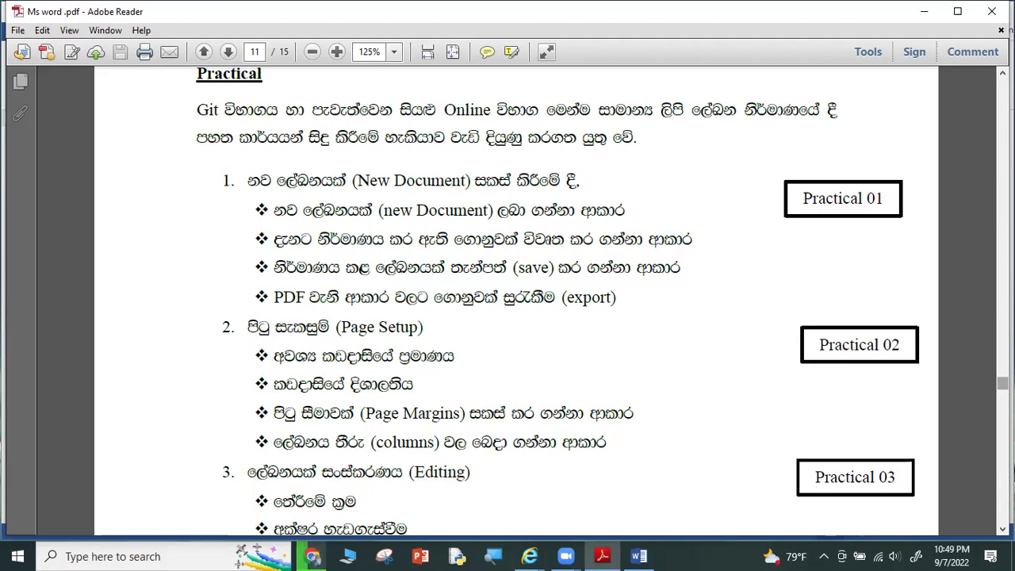
scroll(694, 337, down, 3)
scroll(693, 337, down, 3)
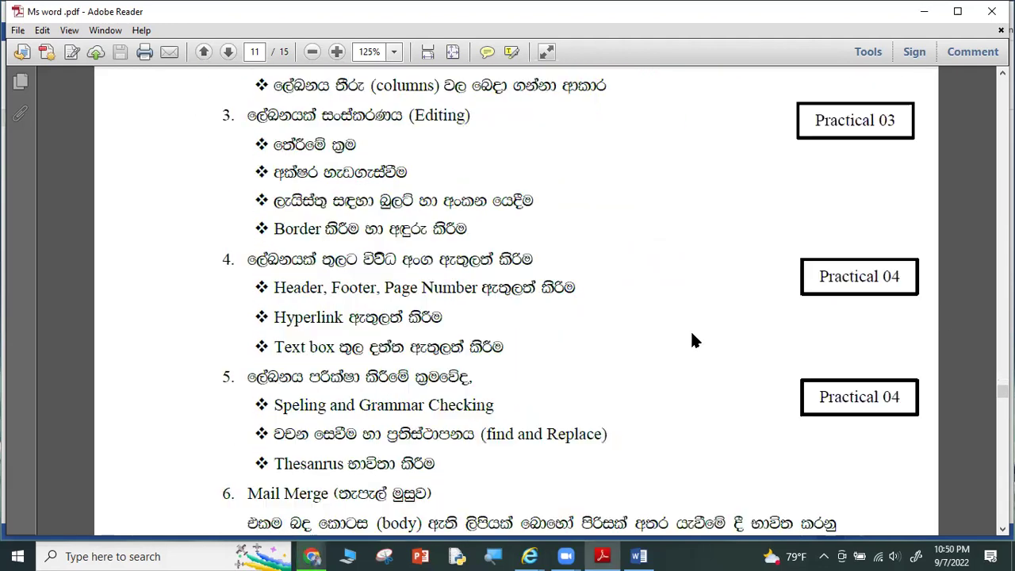
scroll(690, 338, down, 3)
scroll(671, 339, down, 6)
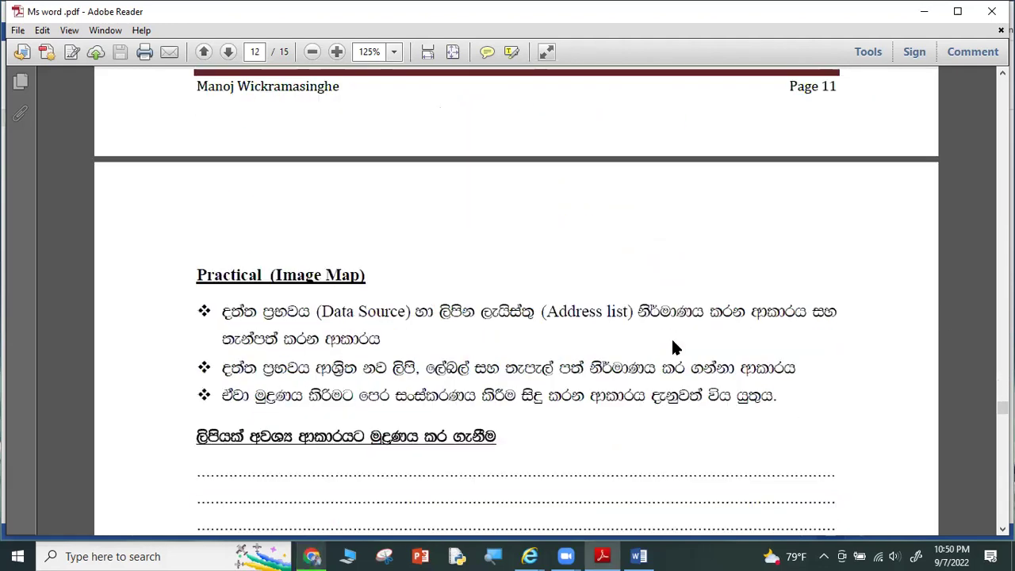
scroll(671, 337, down, 1)
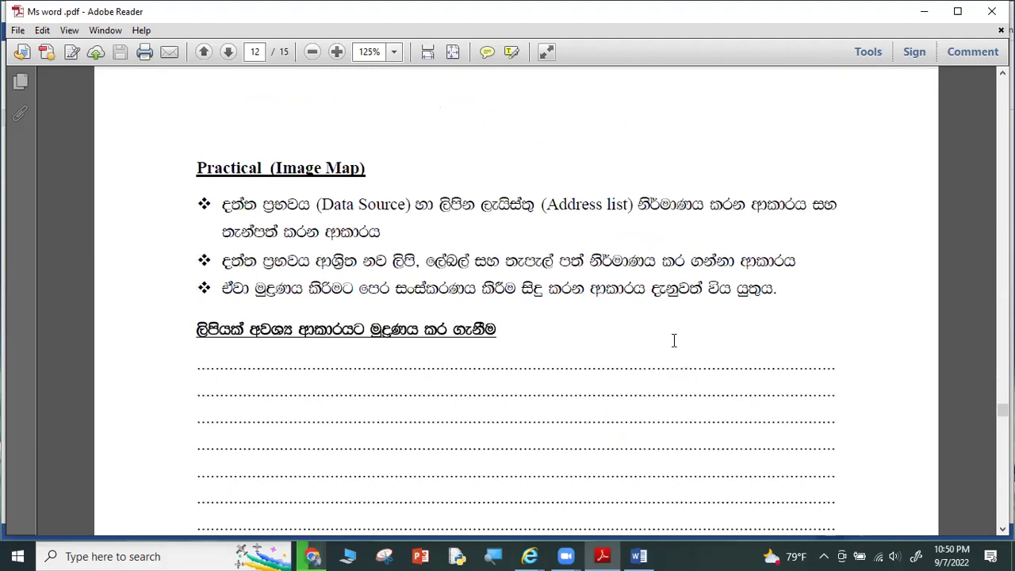
scroll(670, 341, down, 2)
scroll(666, 342, down, 3)
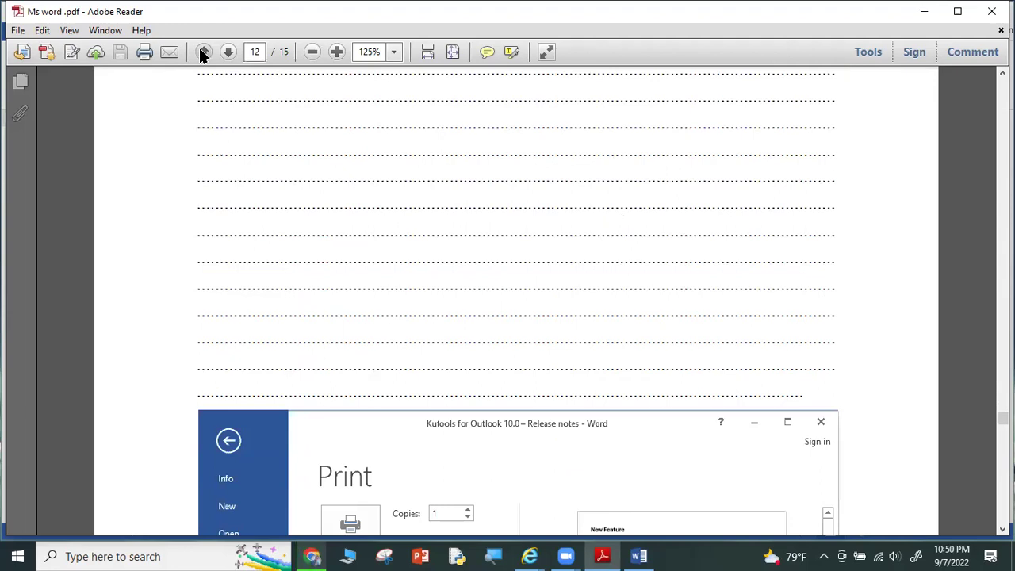
Page back from page 12 through pages 11, 10 and 9 to page 8's Hyper Link section.
click(203, 53)
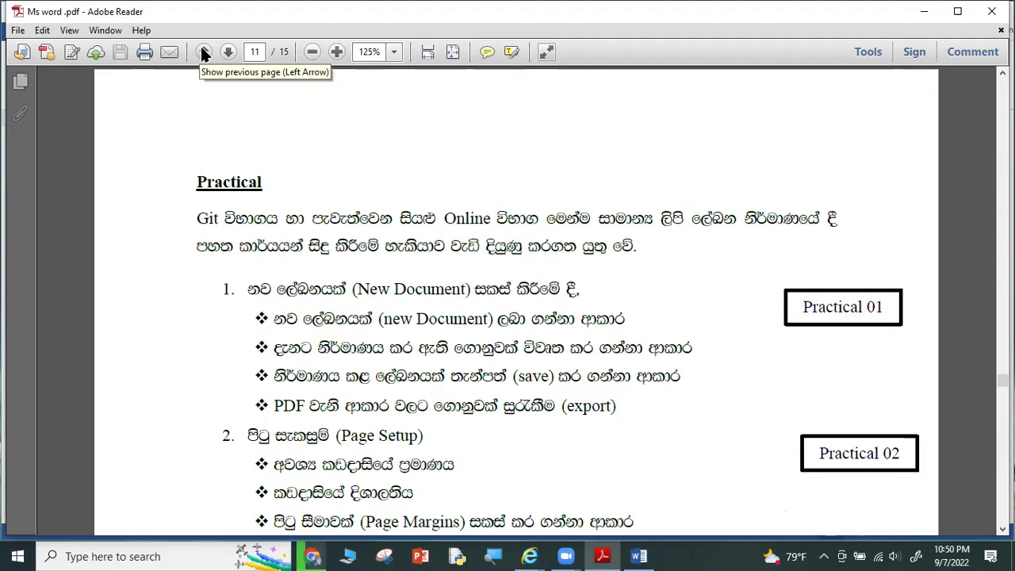
click(203, 52)
click(203, 52)
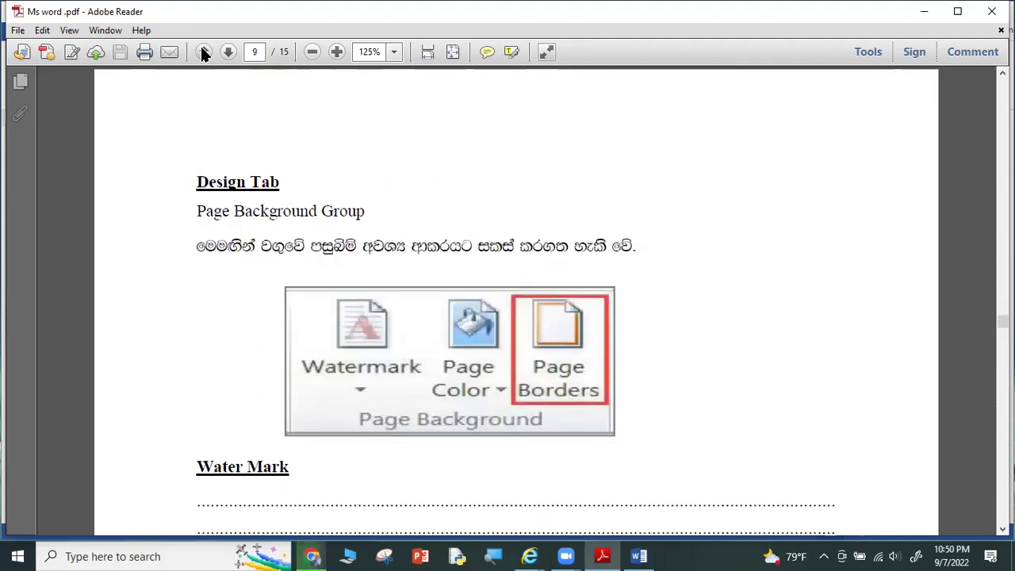
click(201, 47)
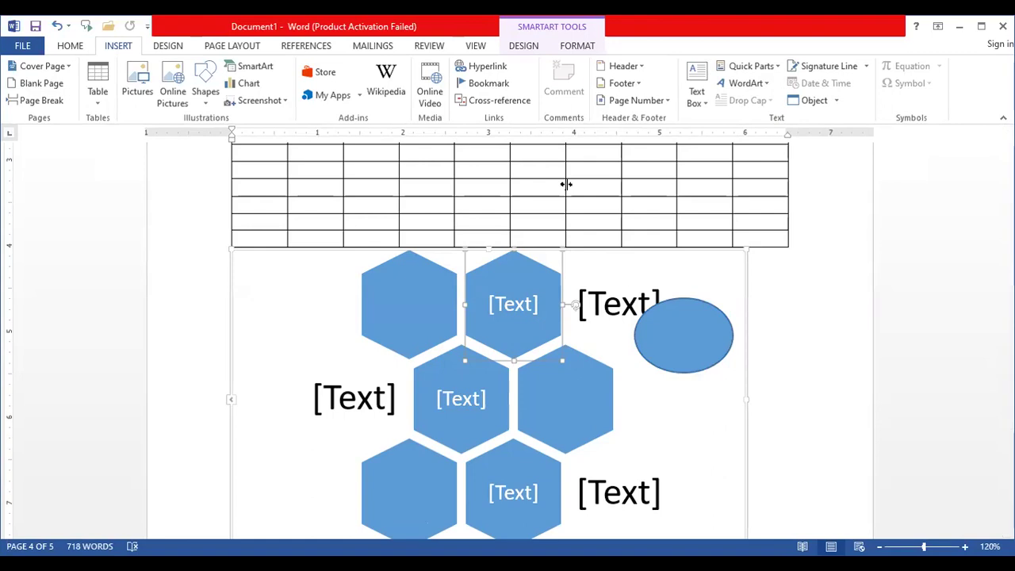
Switch from Adobe Reader back to Document1 in Word using the taskbar icon.
click(639, 554)
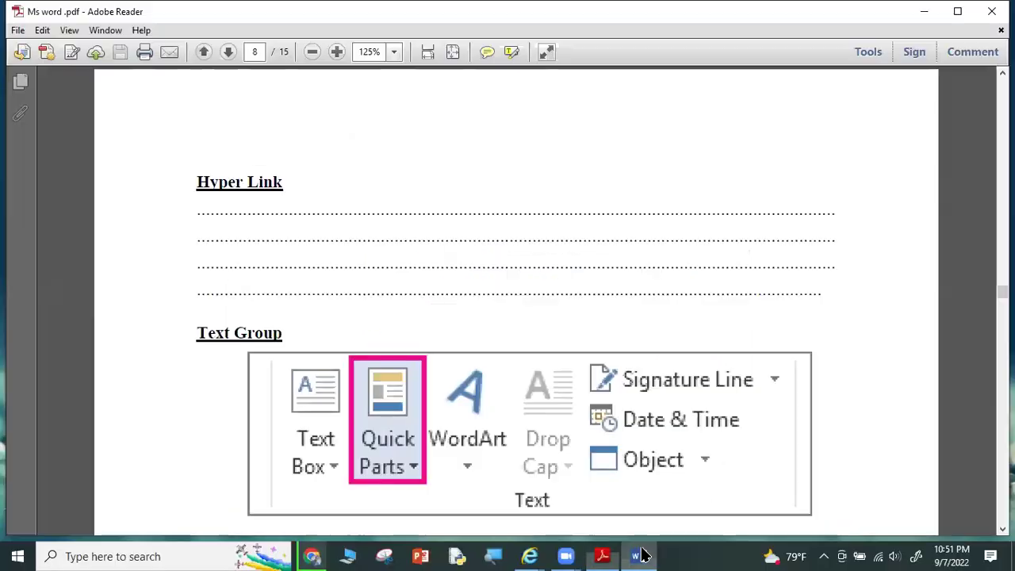
click(640, 554)
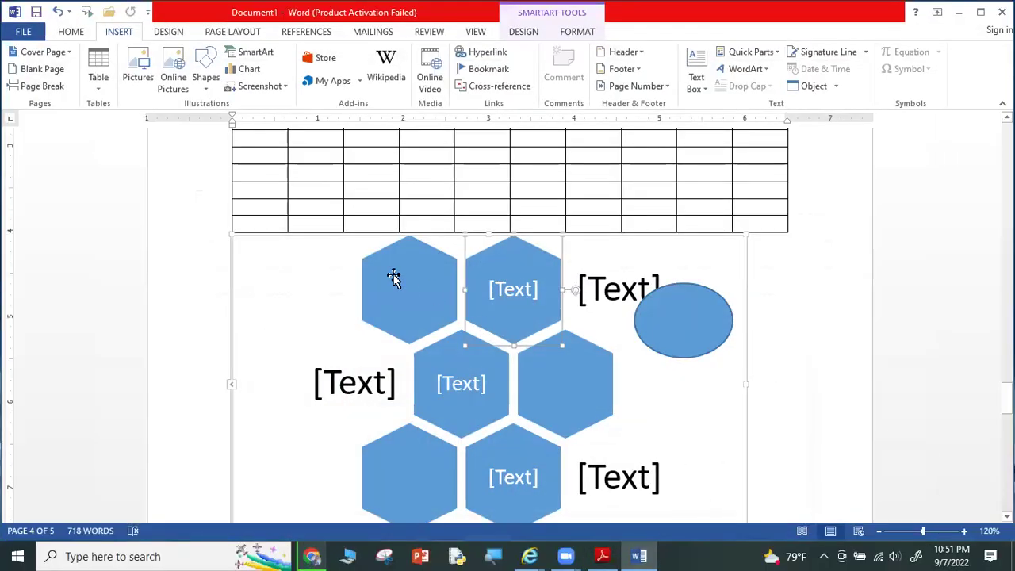
Create a new blank document from FILE > New and bring Document2 to the front.
click(24, 31)
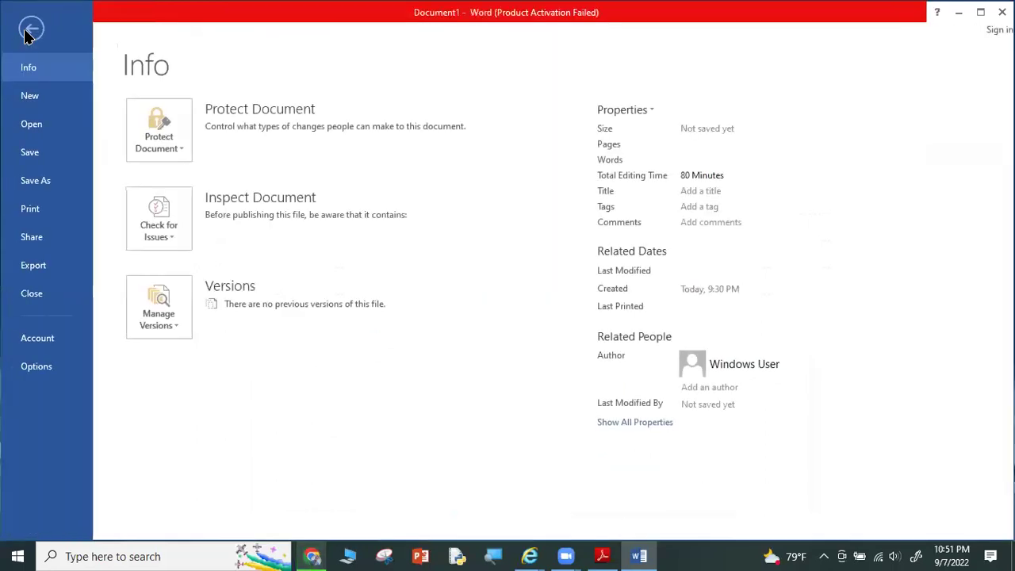
click(30, 96)
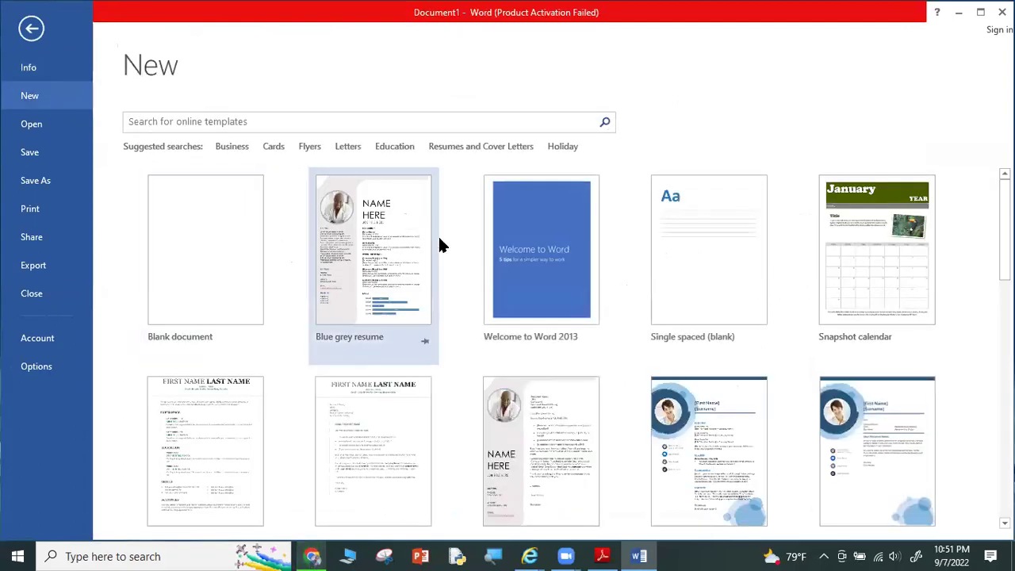
click(186, 253)
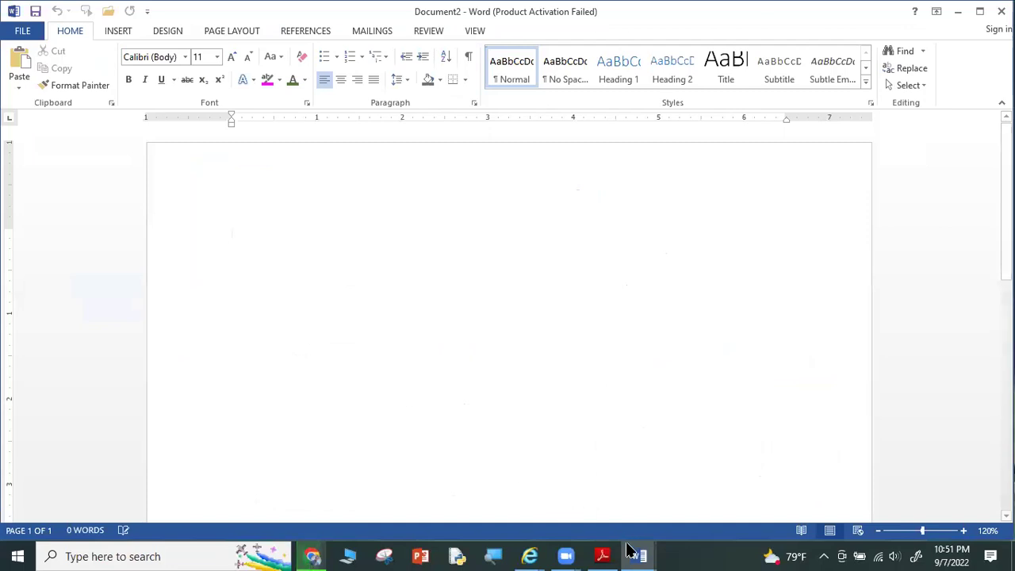
mouse_move(630, 553)
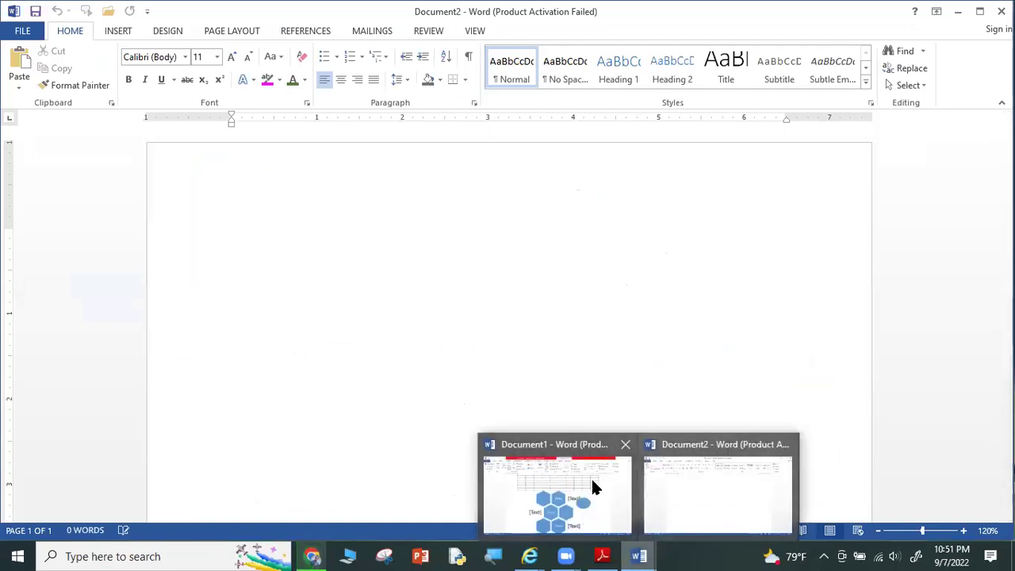
click(681, 466)
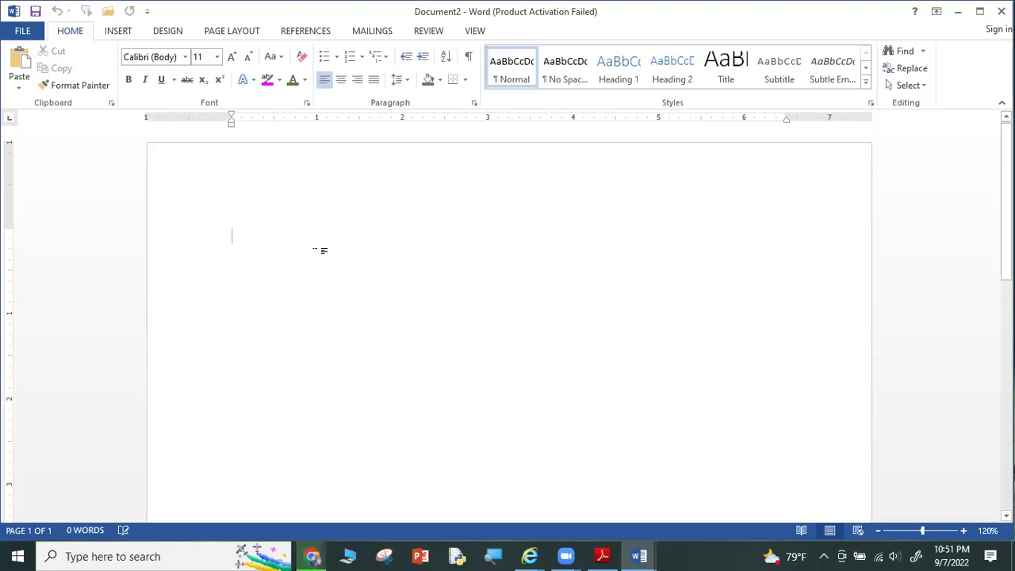
Generate sample paragraphs with =rand() and type 'click here to more information.' below them.
text(=rand)
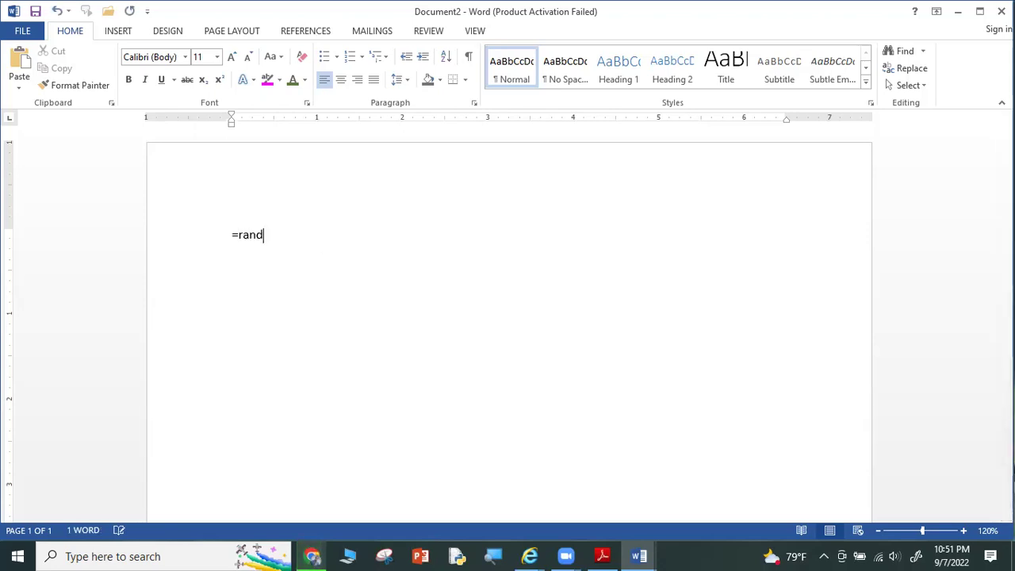
text(())
key(Return)
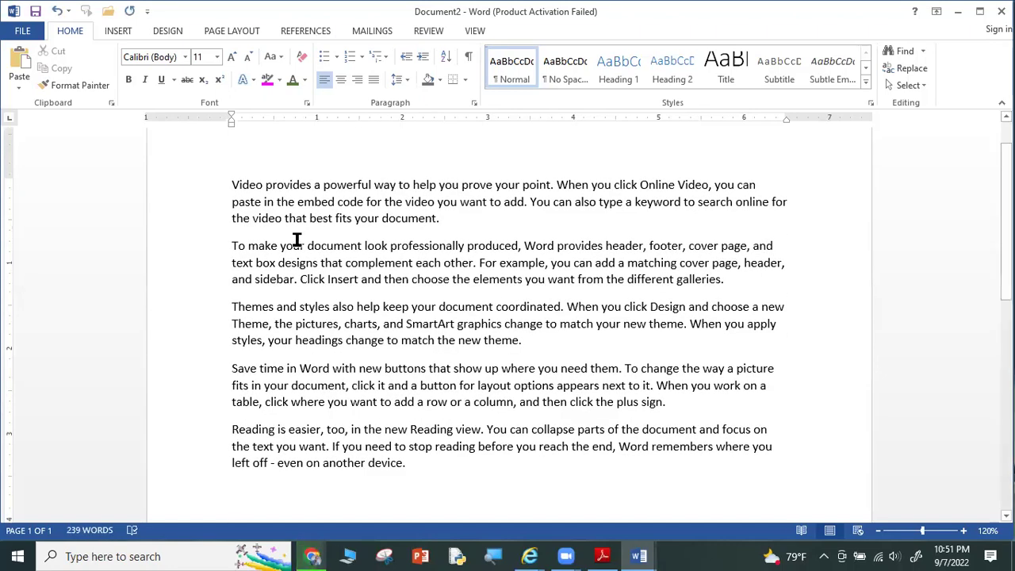
scroll(294, 254, down, 1)
scroll(289, 266, down, 2)
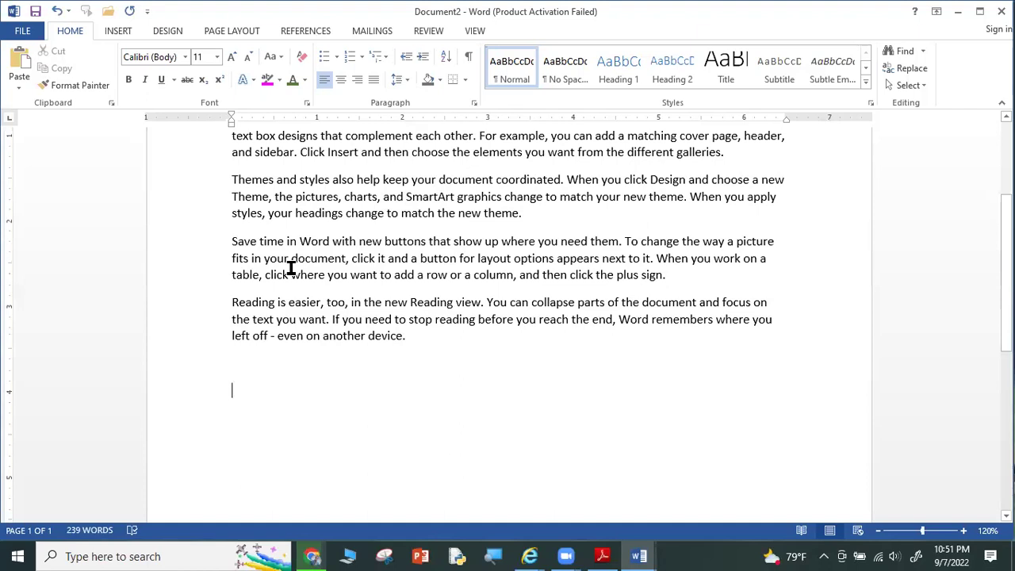
text(click )
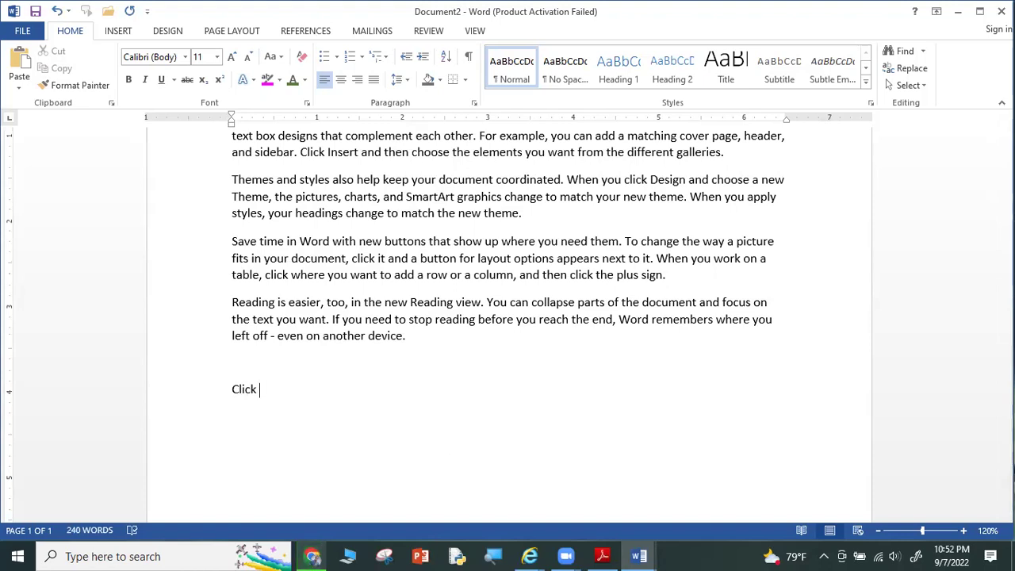
text(here to )
text(more information...)
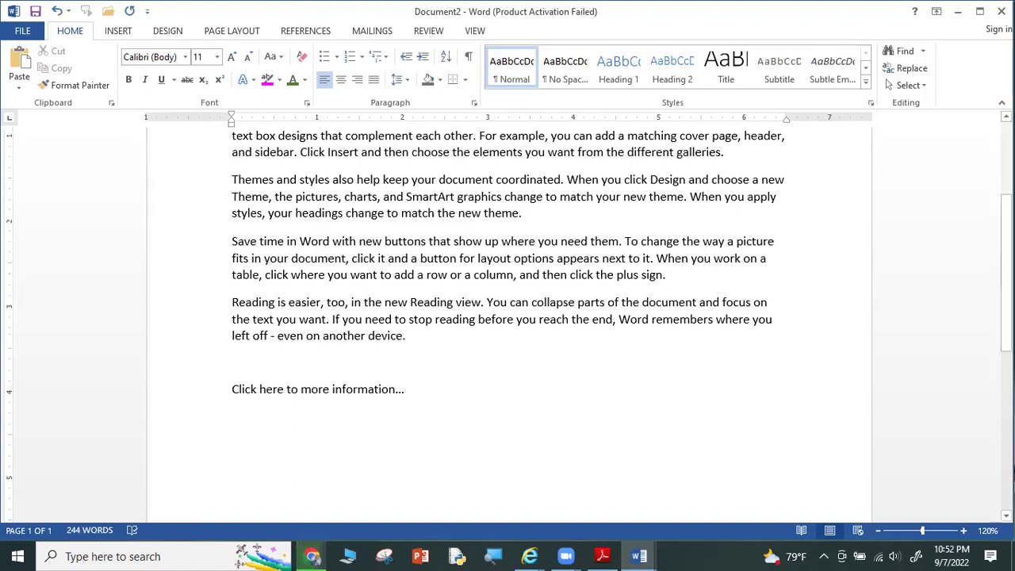
mouse_move(403, 391)
mouse_down()
mouse_move(233, 383)
mouse_move(226, 391)
mouse_up()
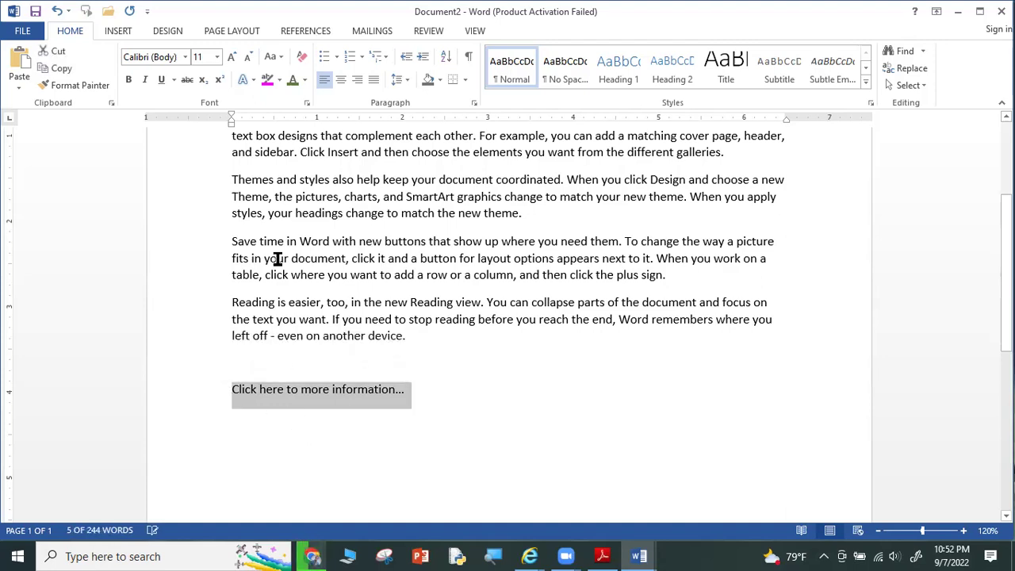
click(115, 30)
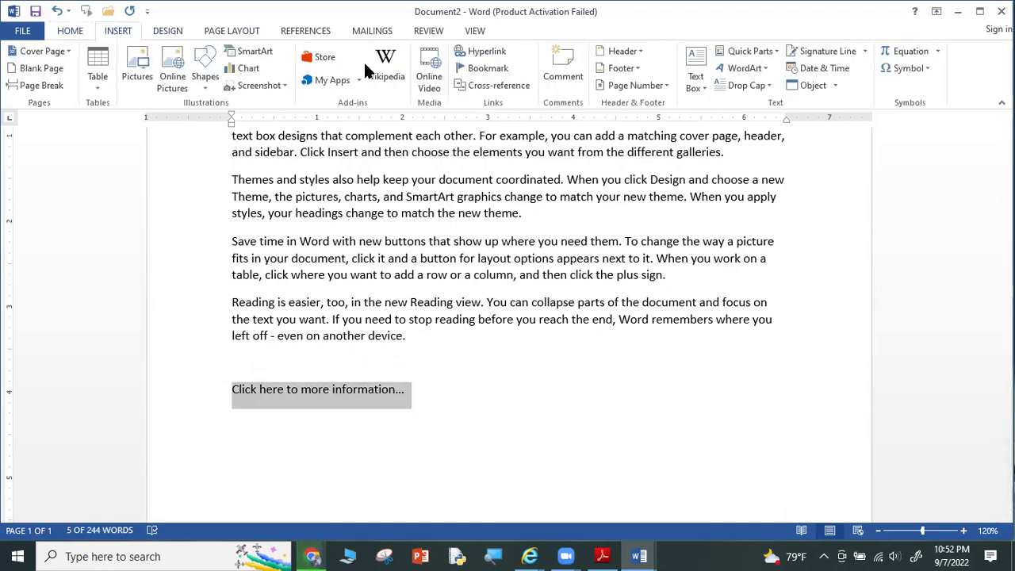
click(486, 52)
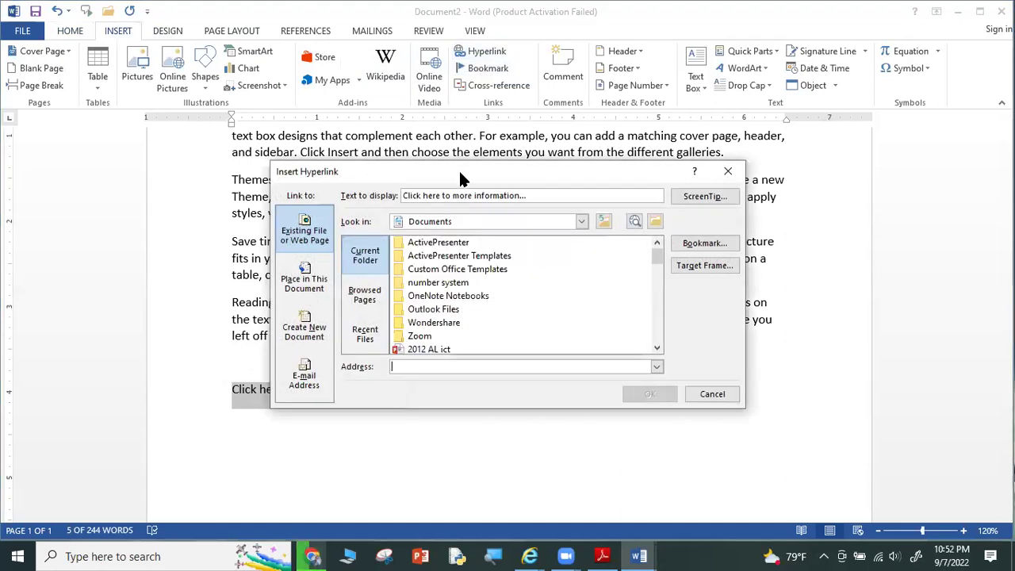
drag(460, 173, 462, 192)
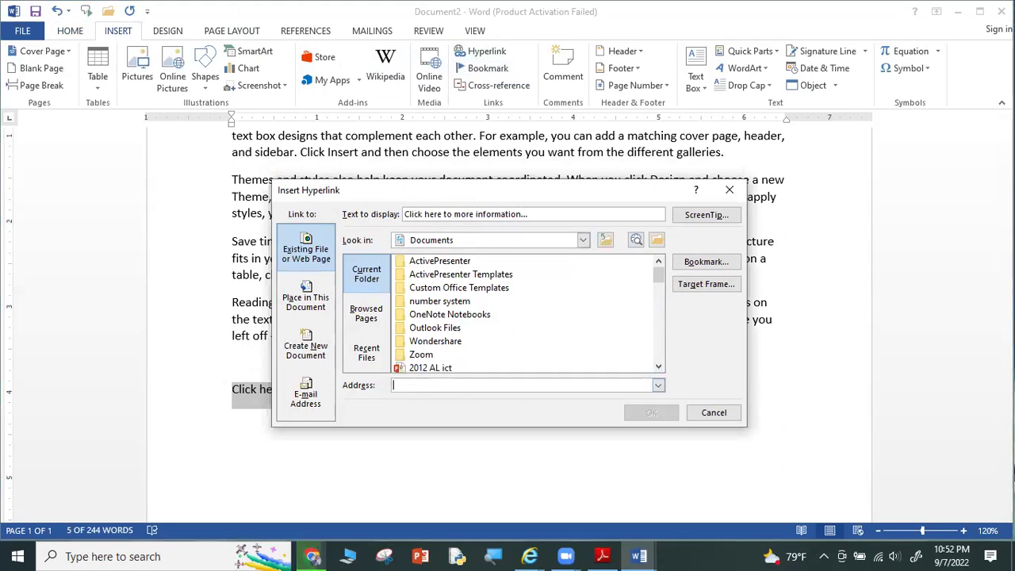
text(ht)
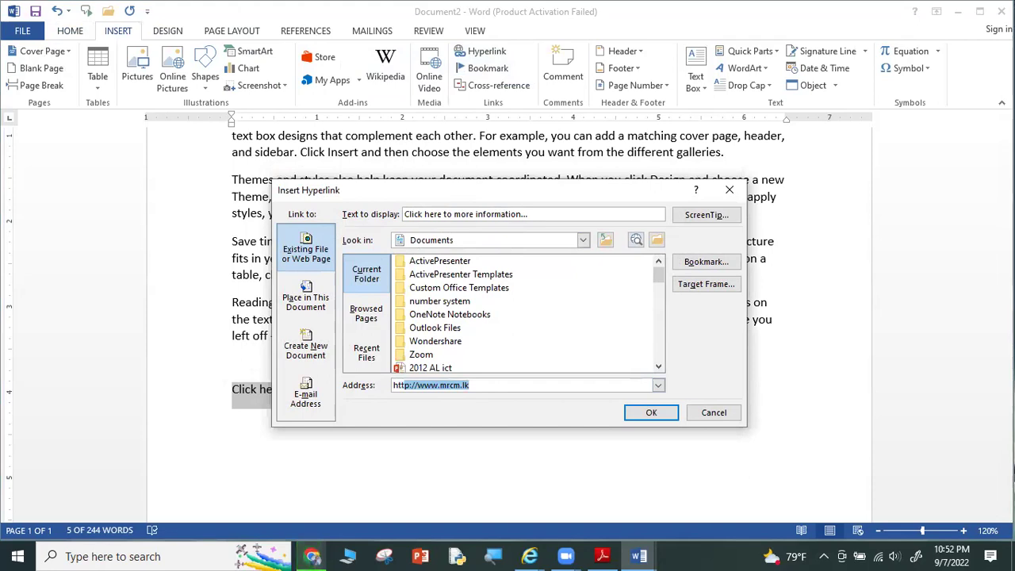
text(tp:)
text(//www.)
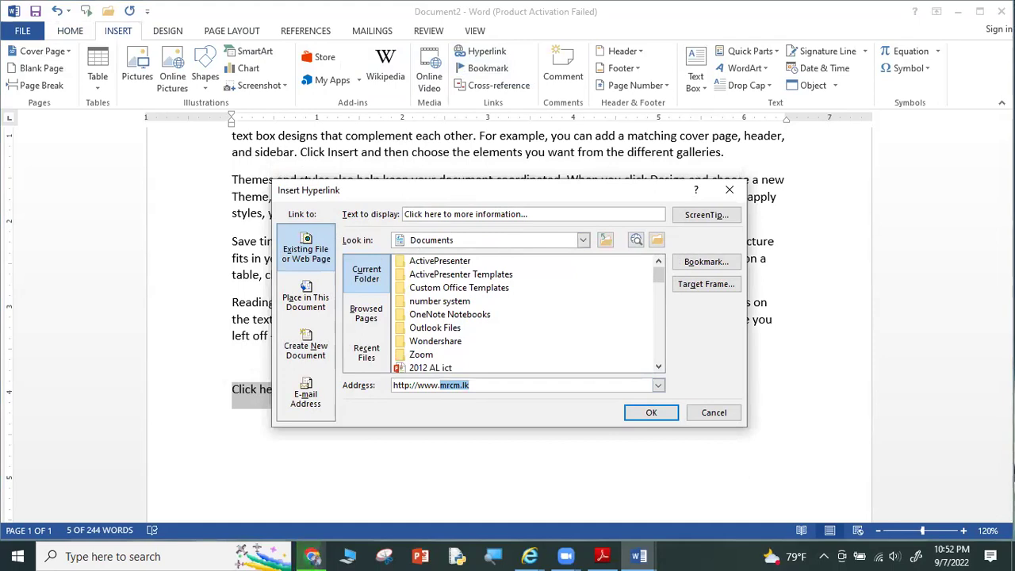
text(google.co)
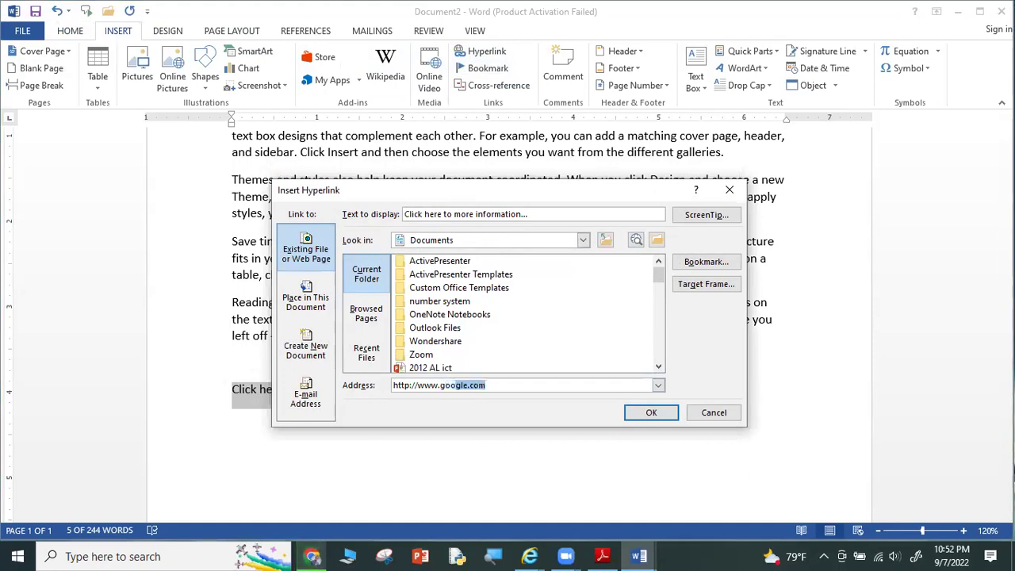
key(End)
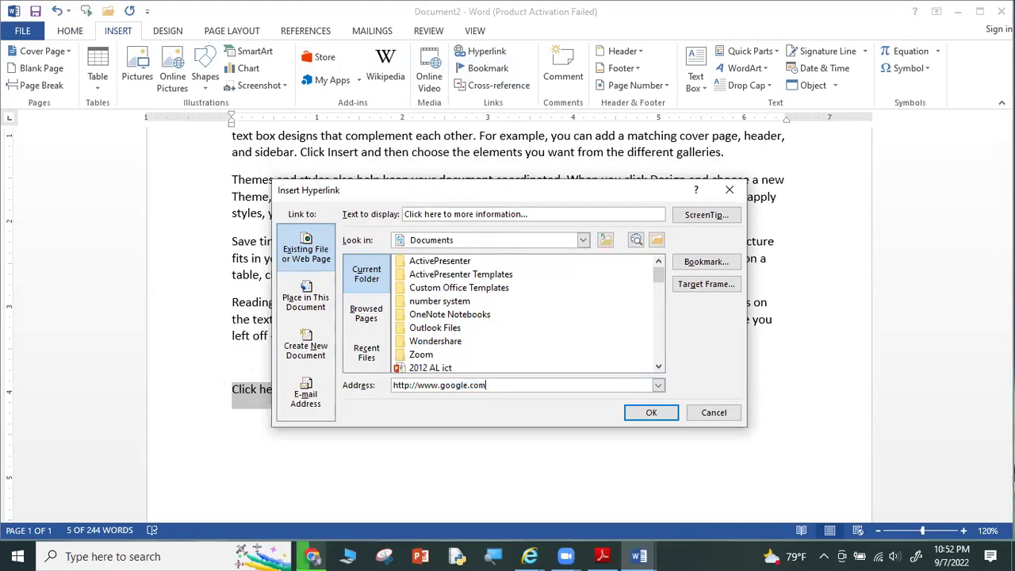
click(654, 412)
Ctrl+click the new link to open Google's homepage in the browser.
click(614, 438)
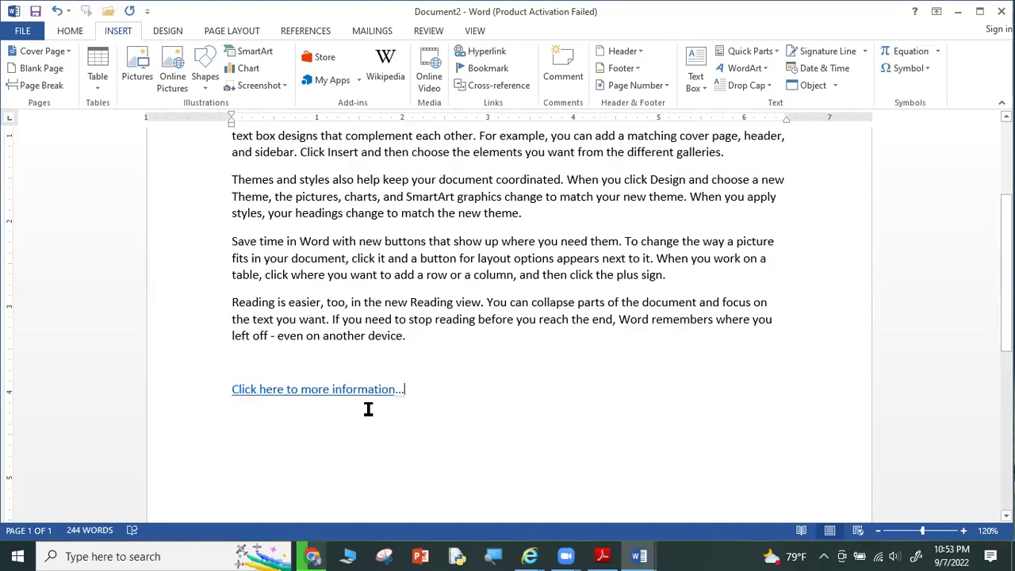
mouse_move(321, 391)
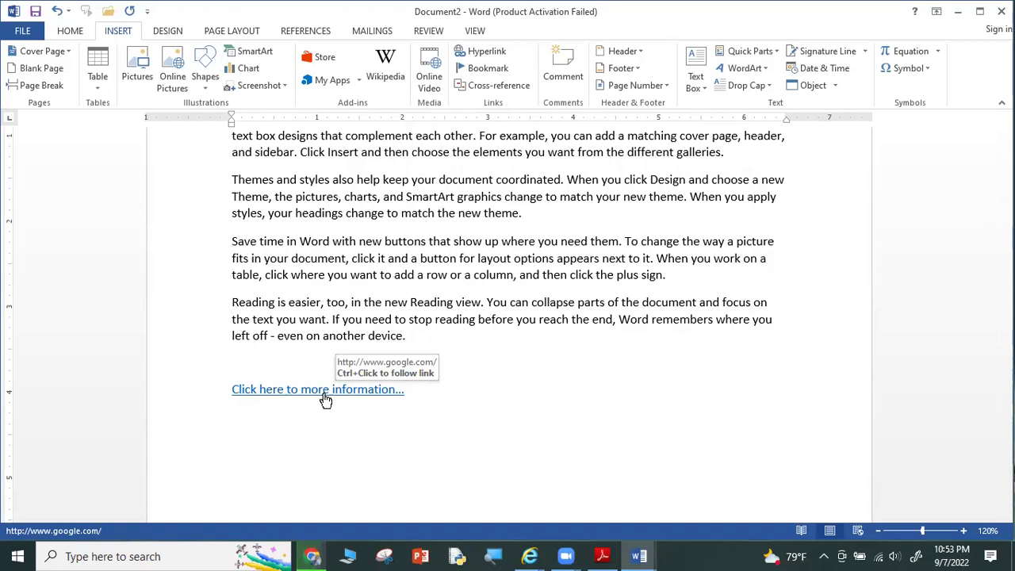
ctrl+click(314, 394)
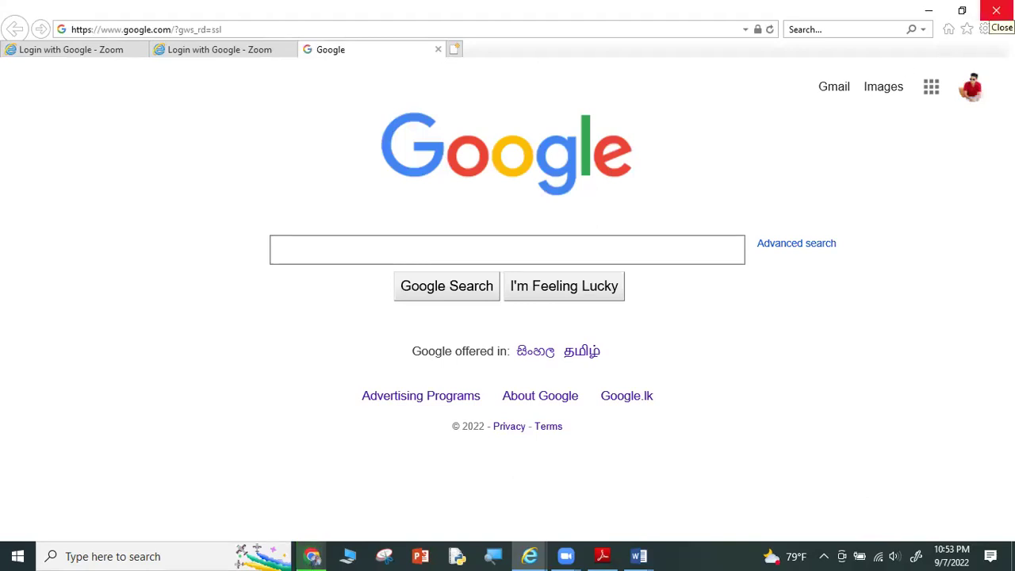
Close Internet Explorer and all its tabs, including the Google page, to return to Word.
click(992, 11)
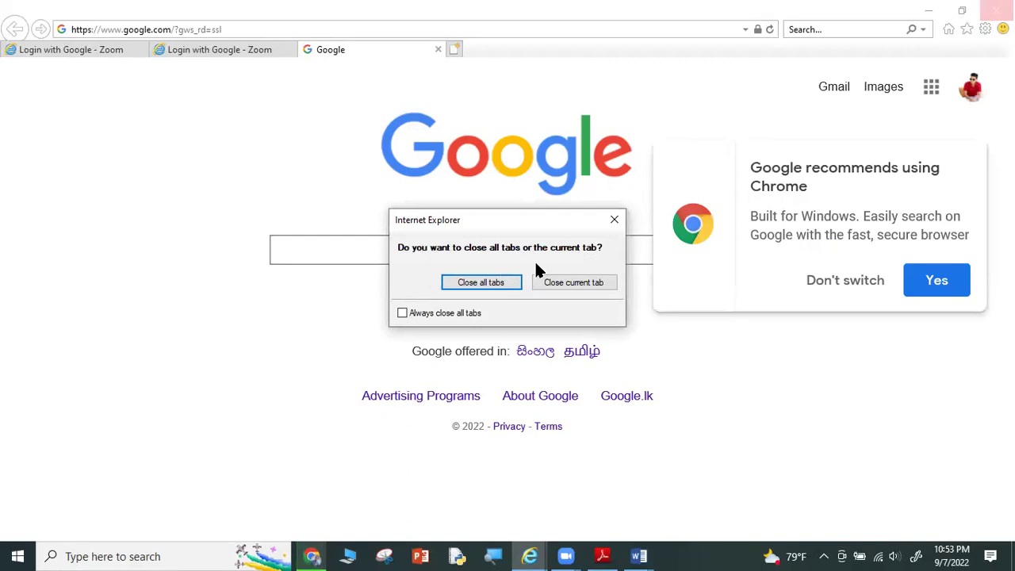
click(476, 280)
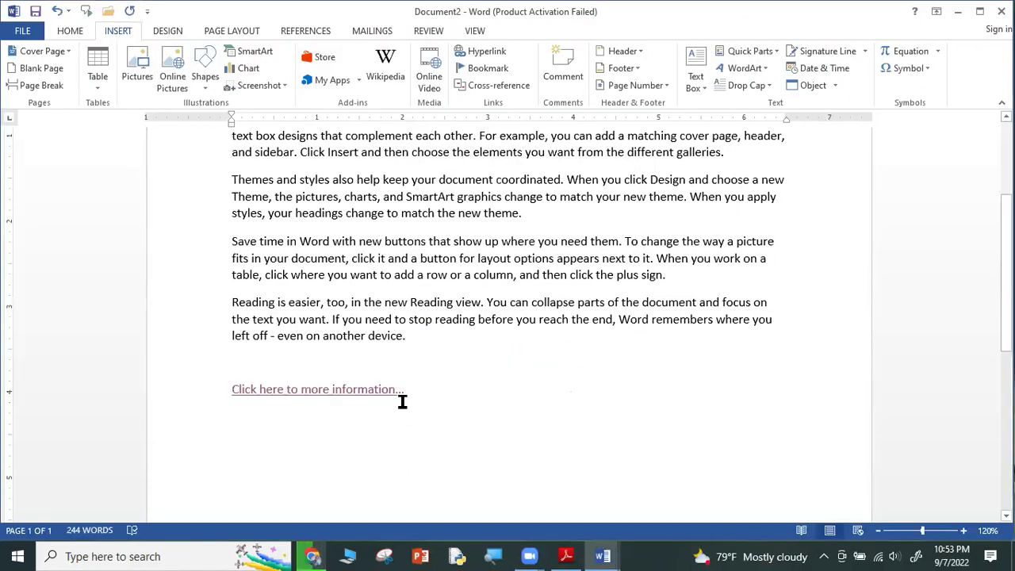
Point the hyperlink to 2014 database MCQs.pdf, then follow it and accept the security notice.
click(477, 52)
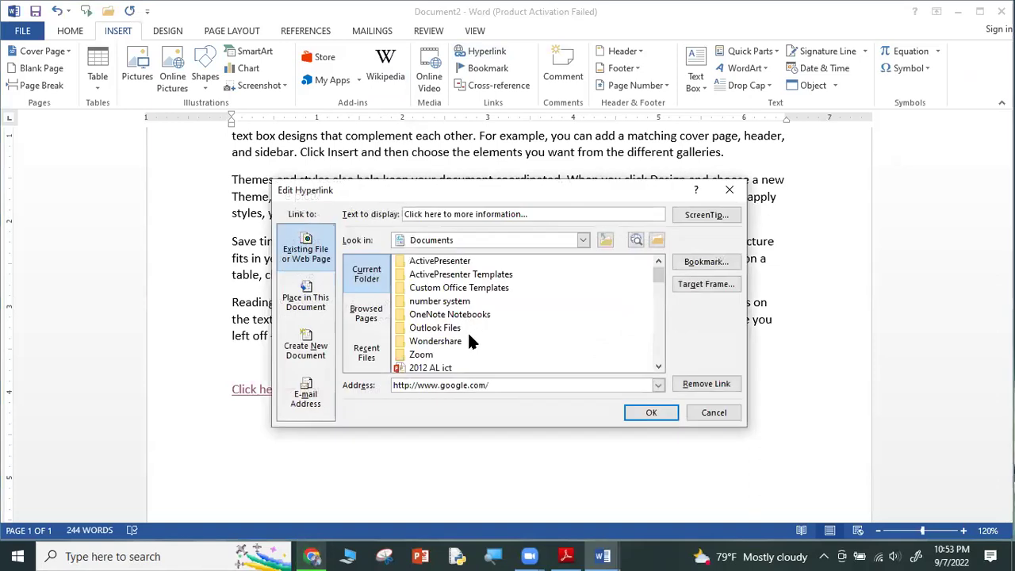
scroll(472, 339, down, 1)
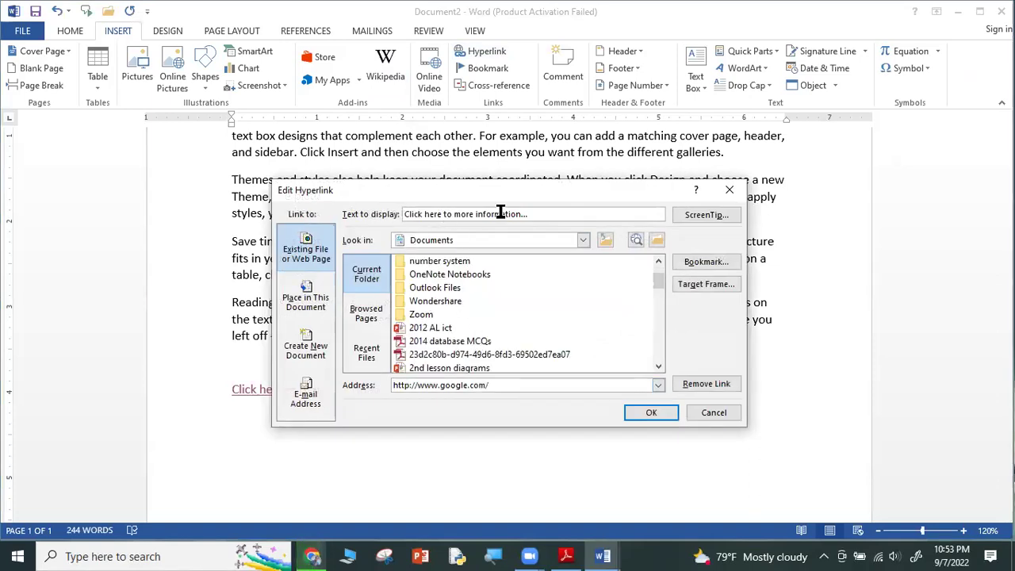
click(432, 331)
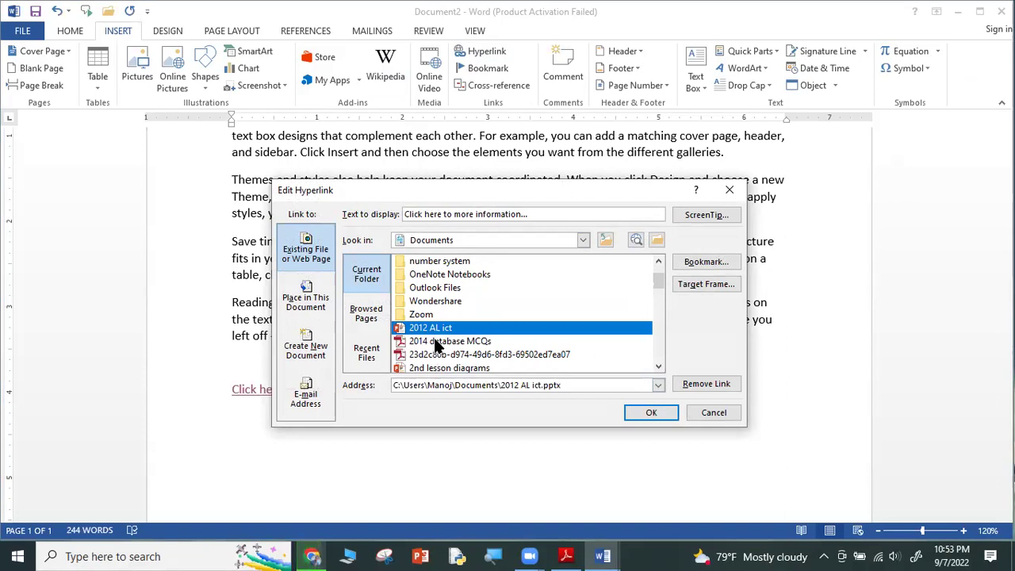
click(437, 341)
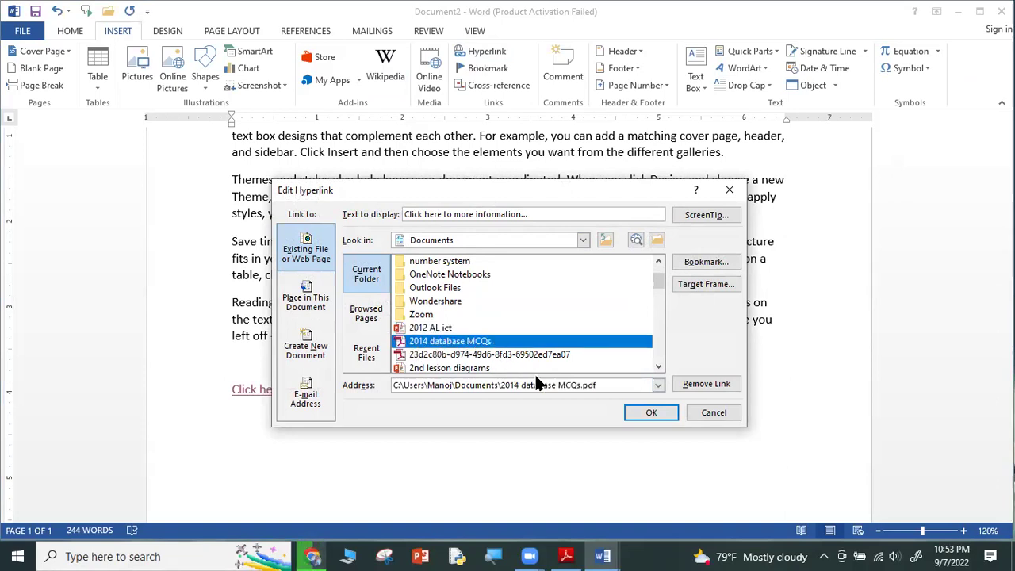
click(645, 410)
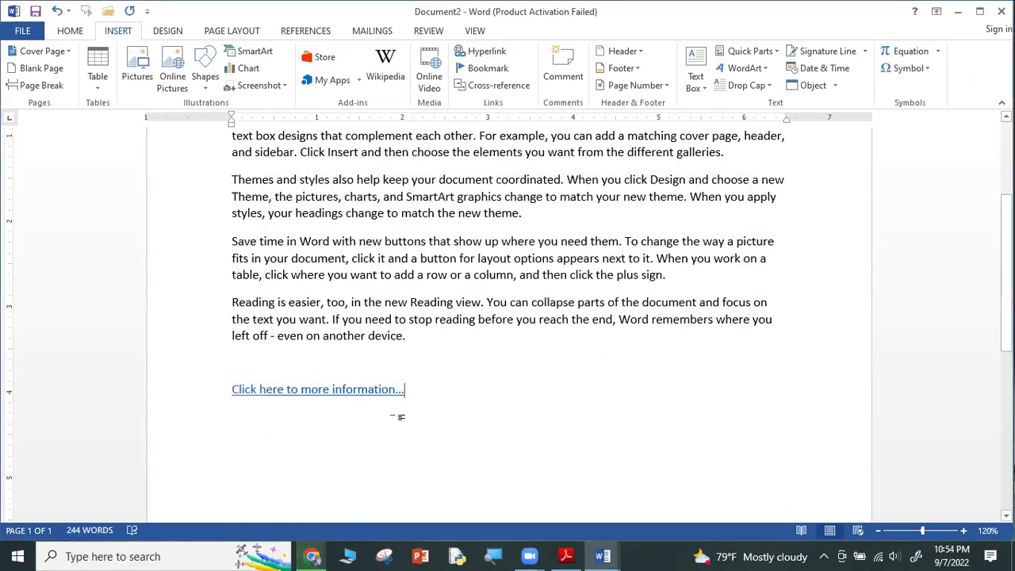
ctrl+click(317, 390)
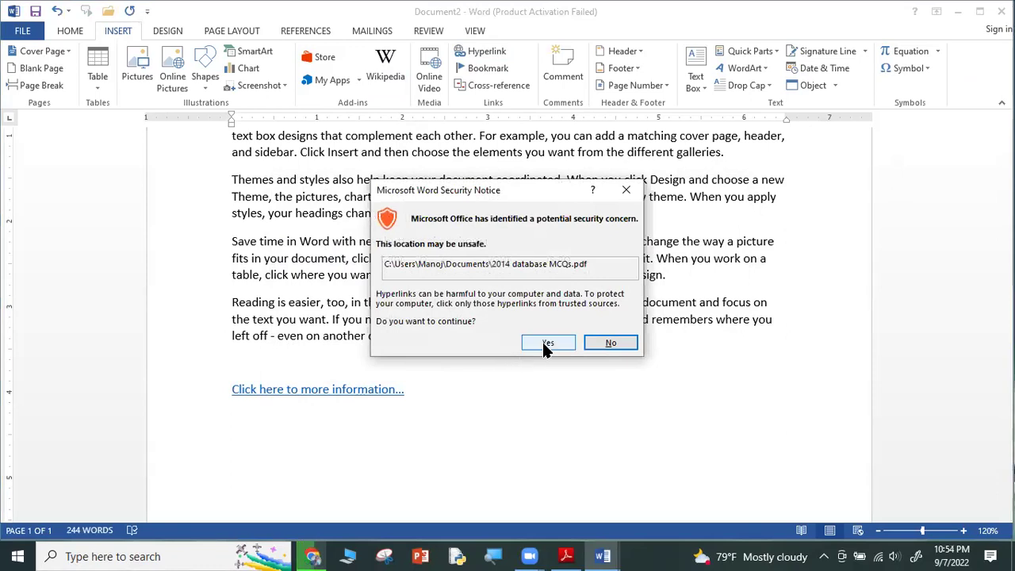
click(547, 342)
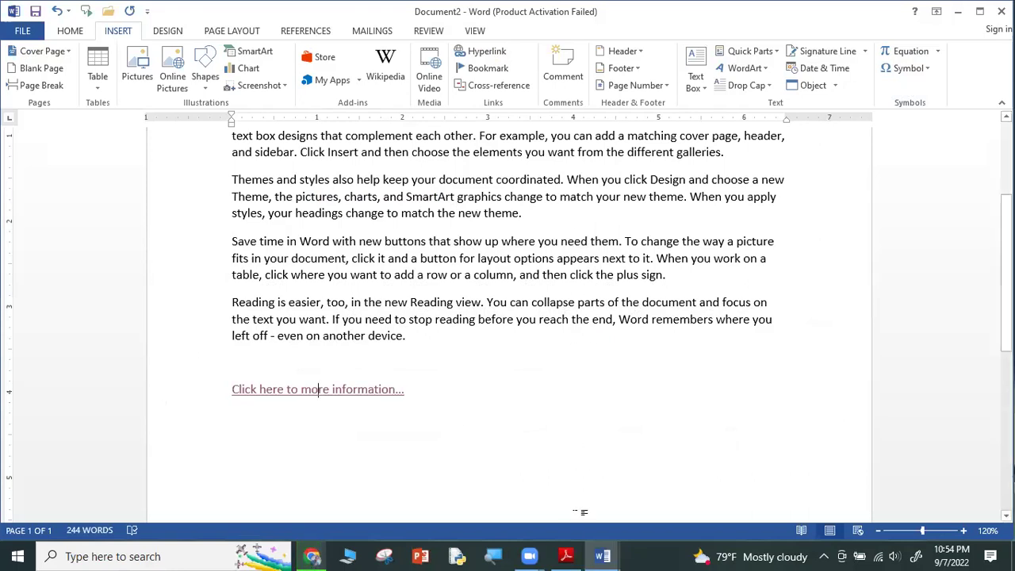
Show Ms word .pdf's page 8 Text Group picture in Adobe Reader, with Word minimized.
click(568, 555)
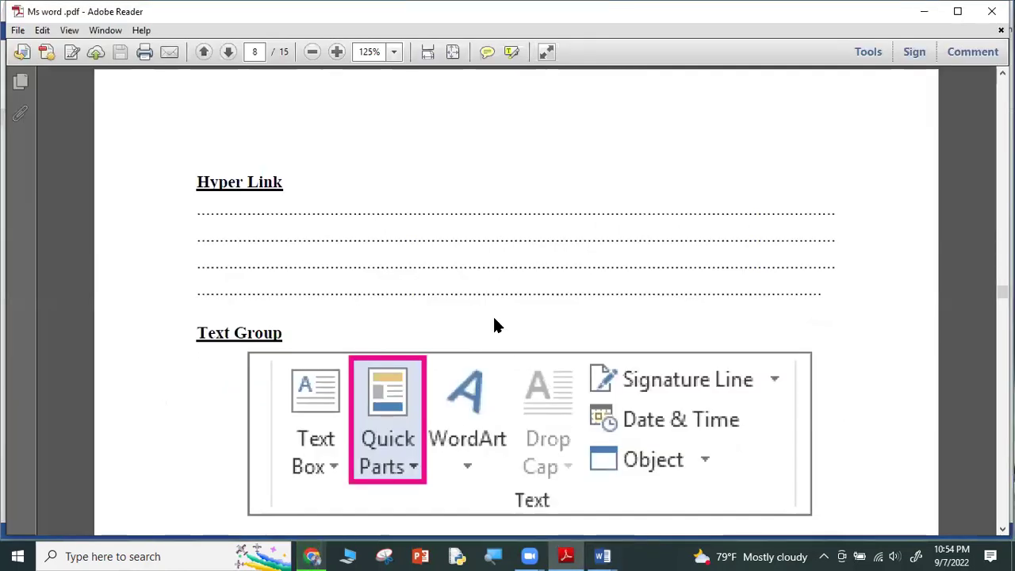
scroll(468, 305, down, 1)
scroll(464, 305, down, 1)
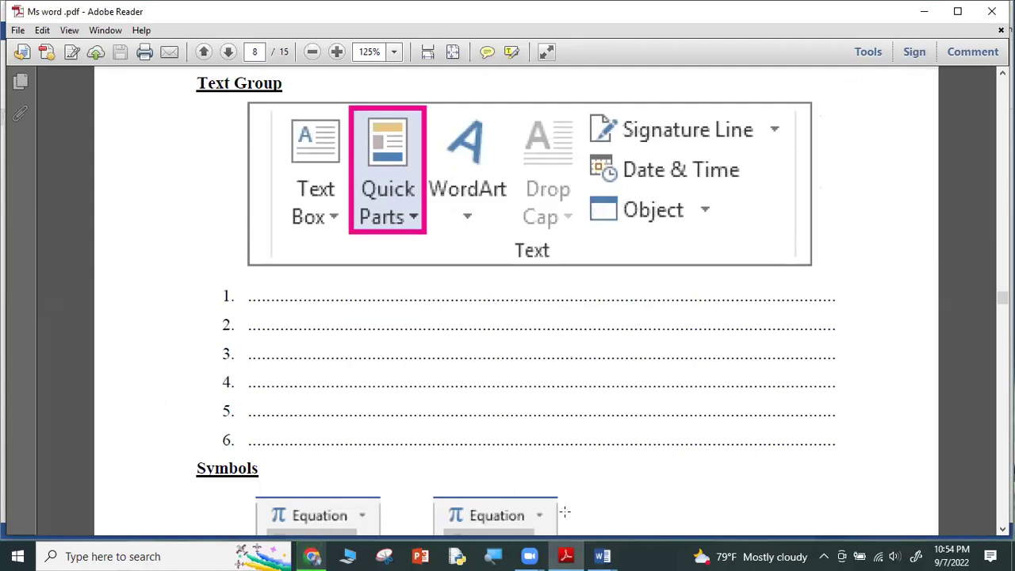
click(604, 555)
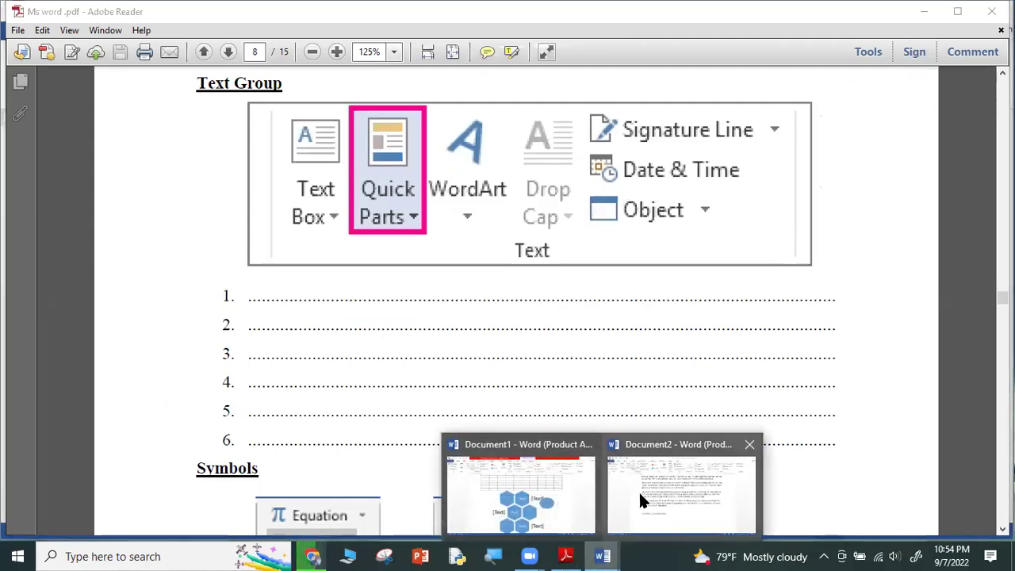
click(674, 488)
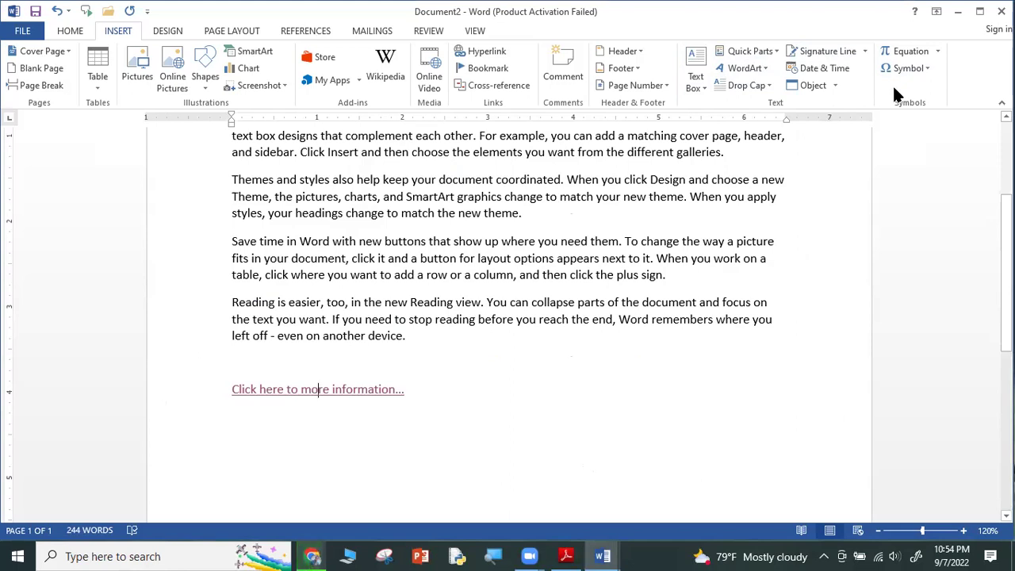
click(960, 13)
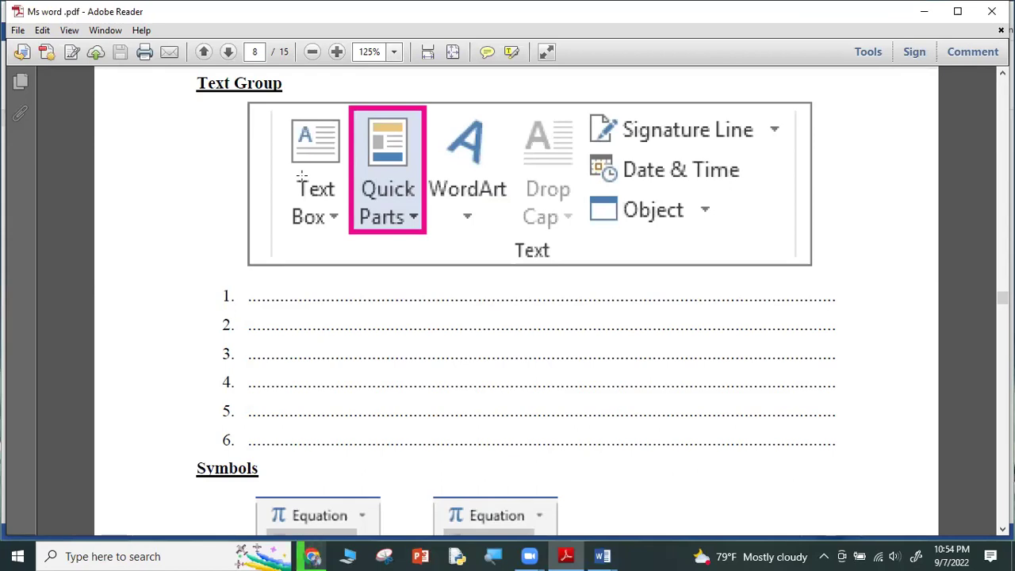
Draw red circled numbers 1–5 by Text Box, Quick Parts, WordArt, Drop Cap and Date & Time.
drag(310, 231, 298, 250)
mouse_move(370, 241)
mouse_down()
mouse_move(390, 255)
mouse_move(386, 236)
mouse_up()
mouse_move(460, 223)
mouse_down()
mouse_move(459, 243)
mouse_move(479, 220)
mouse_up()
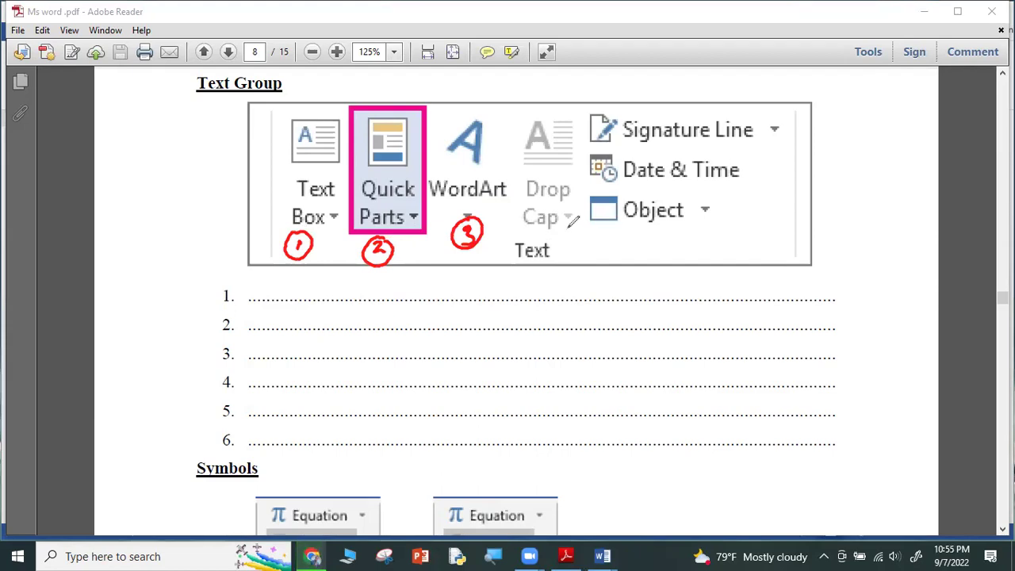
mouse_move(537, 205)
mouse_down()
mouse_move(543, 232)
mouse_move(552, 208)
mouse_up()
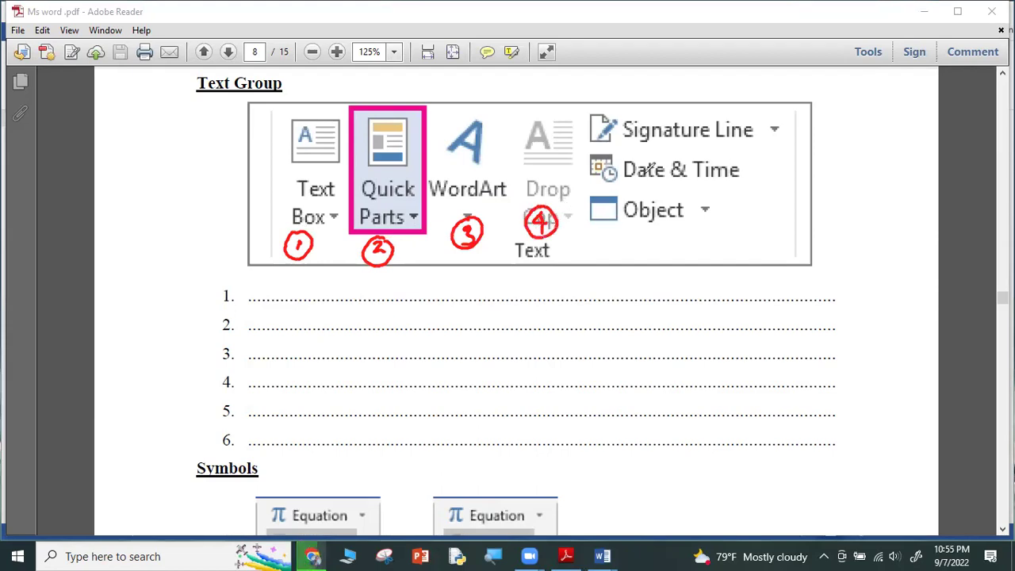
mouse_move(765, 159)
mouse_down()
mouse_move(758, 183)
mouse_move(772, 158)
mouse_move(785, 159)
mouse_up()
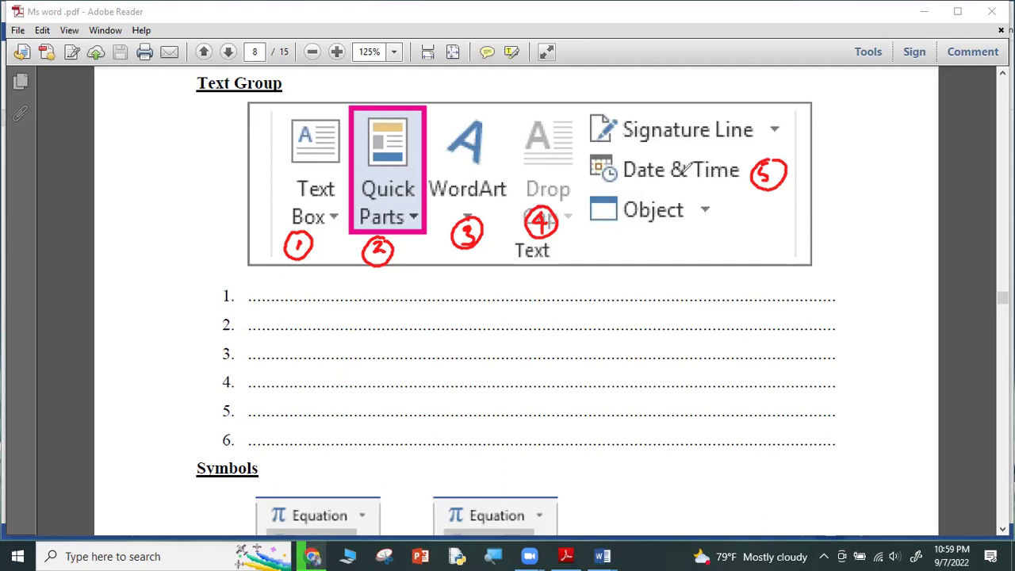
Clear the on-screen annotations and switch back to the Document2 Word window.
key(e)
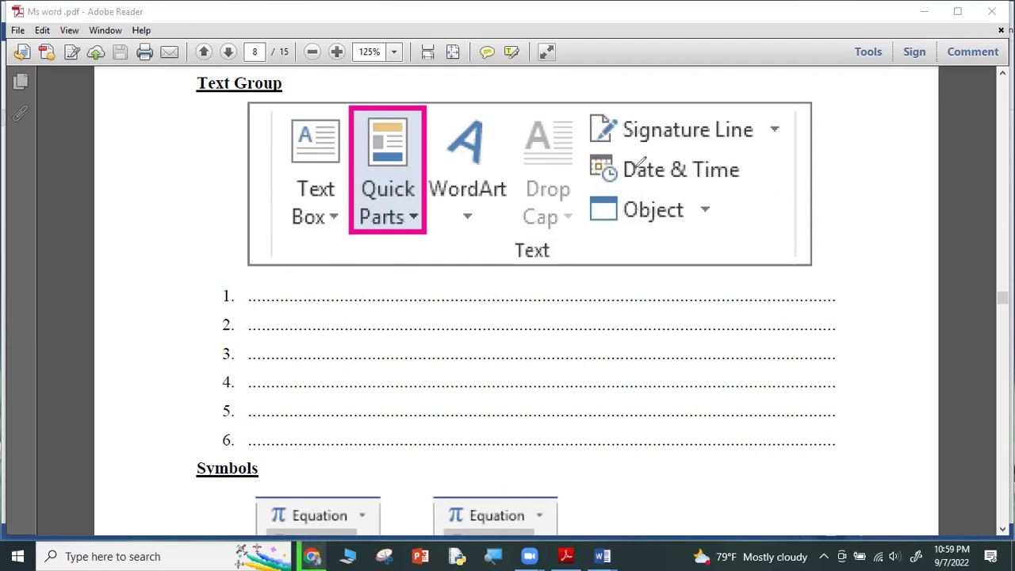
key(Escape)
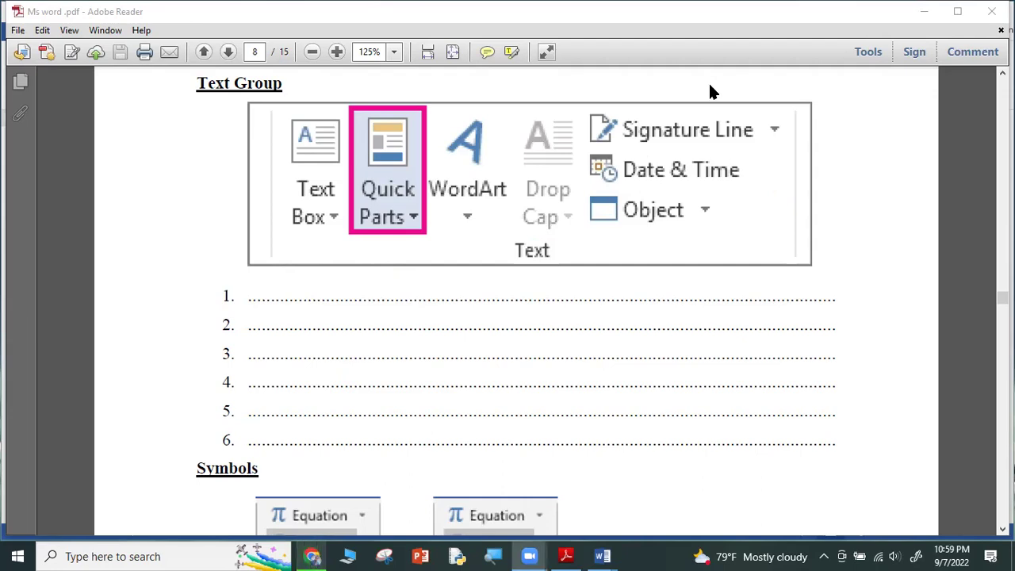
click(944, 105)
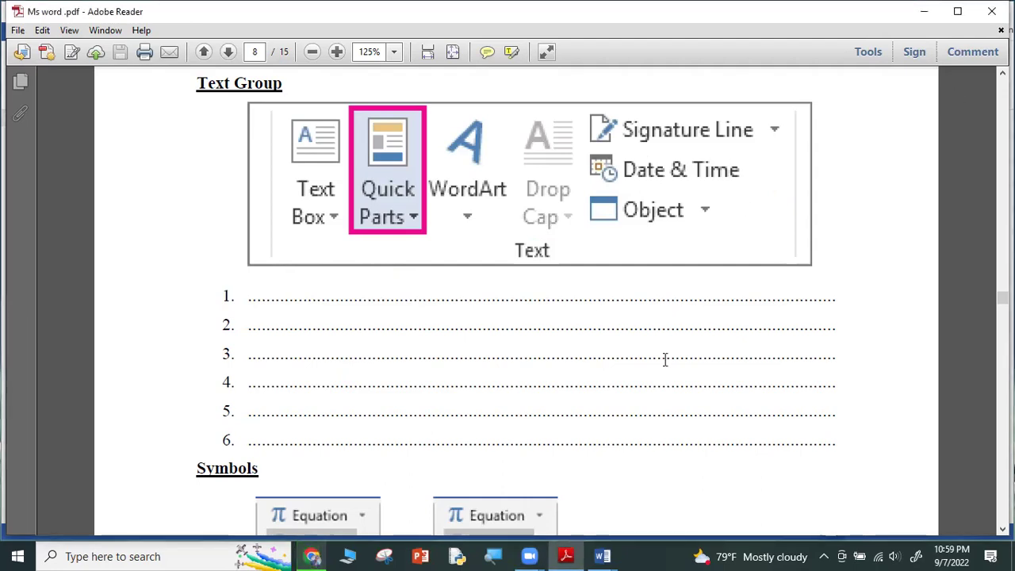
click(603, 556)
click(674, 484)
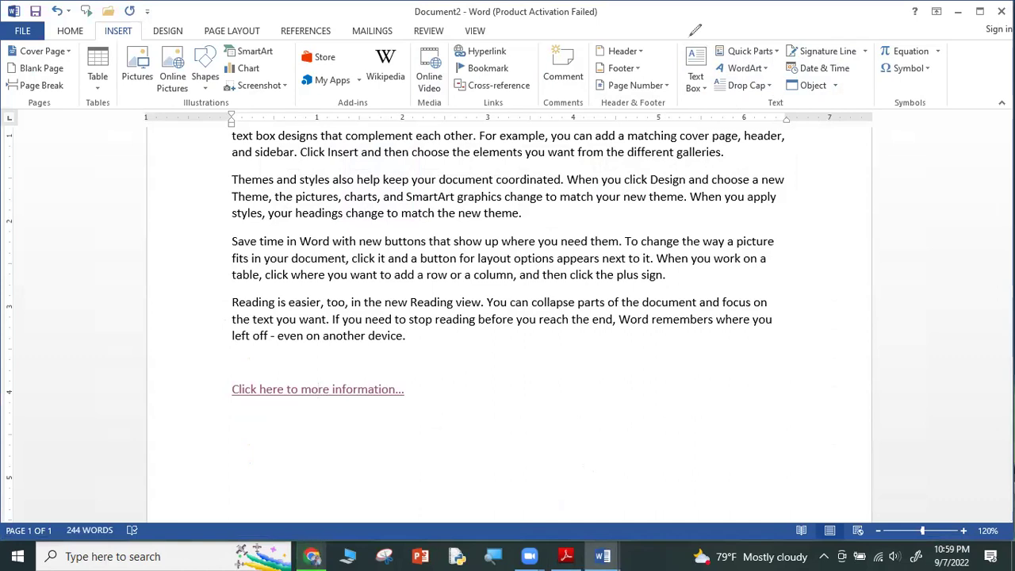
Pick Draw Text Box from the Insert Text Box menu.
drag(689, 38, 861, 40)
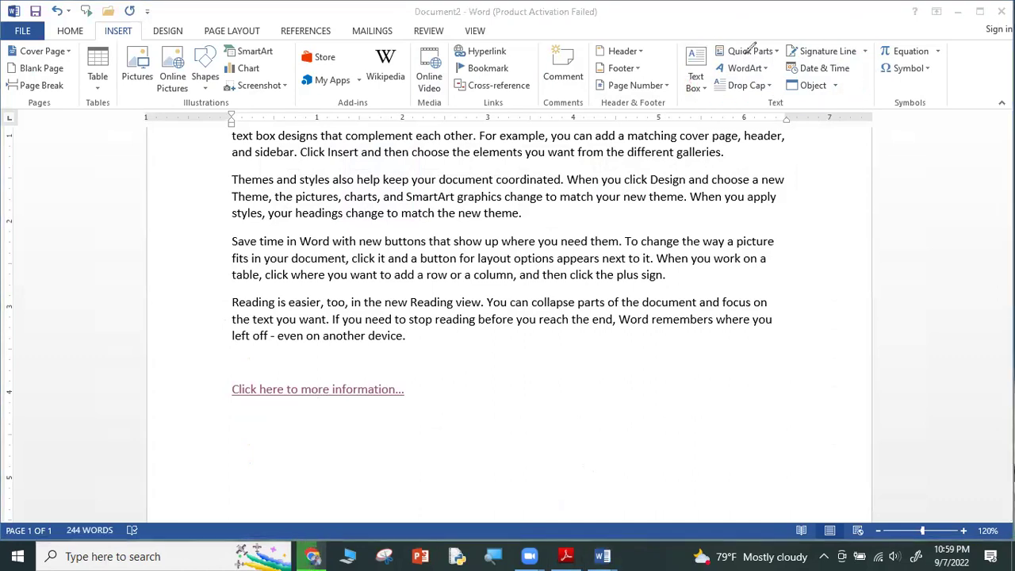
click(698, 84)
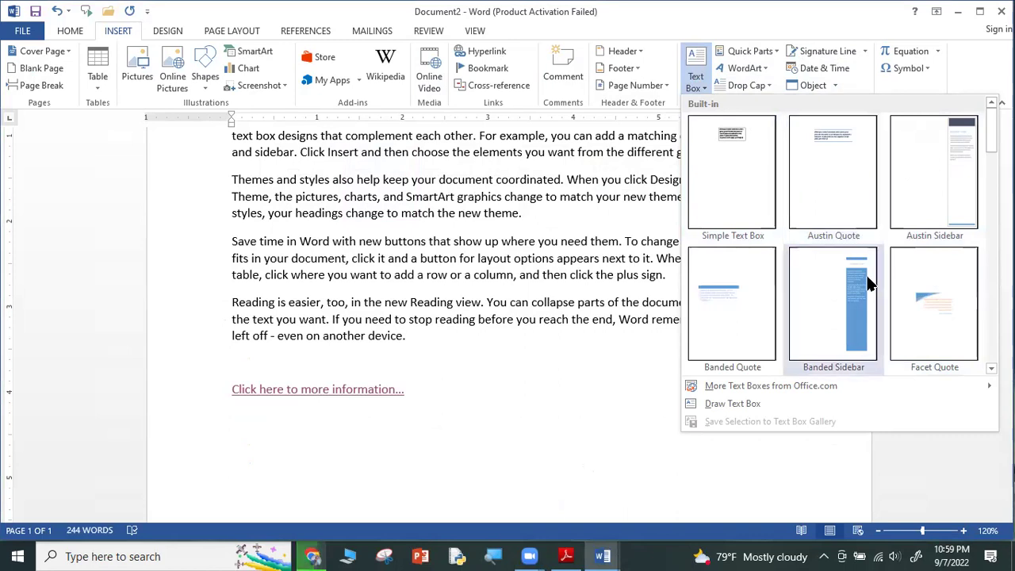
click(738, 406)
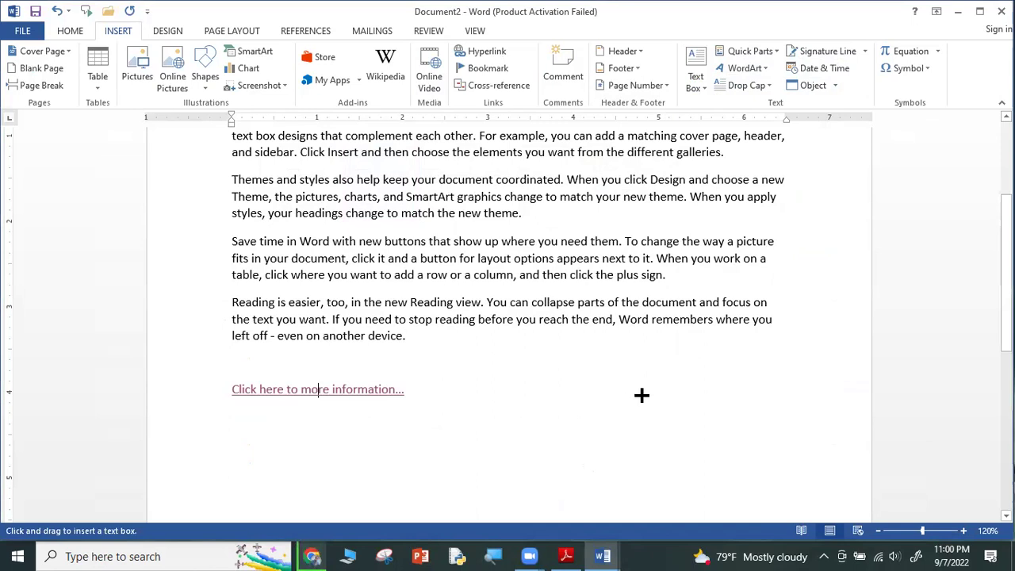
Draw a text box below the link holding lines ',sjdhfklsdf', 'sldkfhsdfg' and 'glkhdfg'.
drag(609, 405, 802, 497)
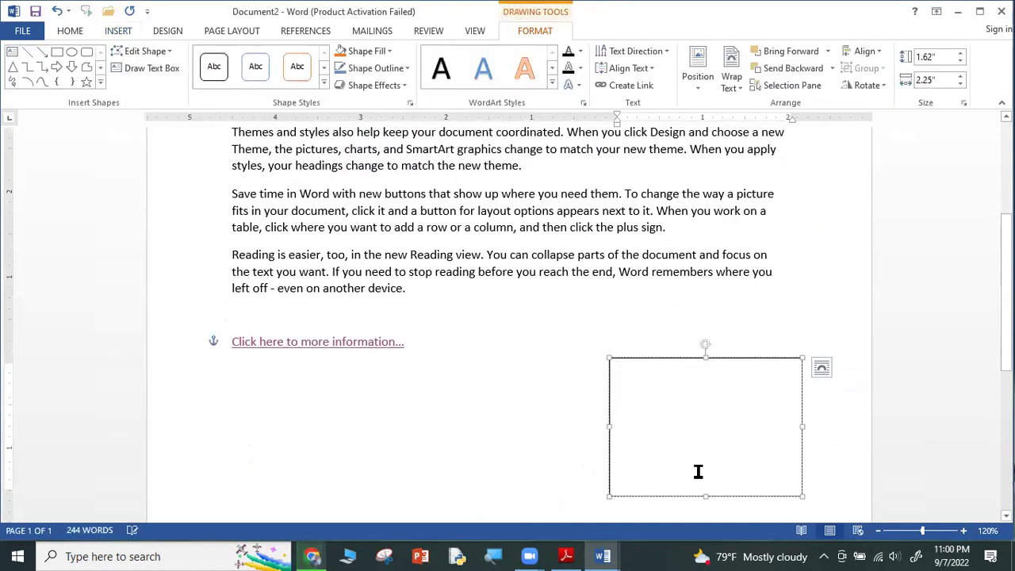
text(,sjdhfklsdf)
key(Return)
text(sldkf)
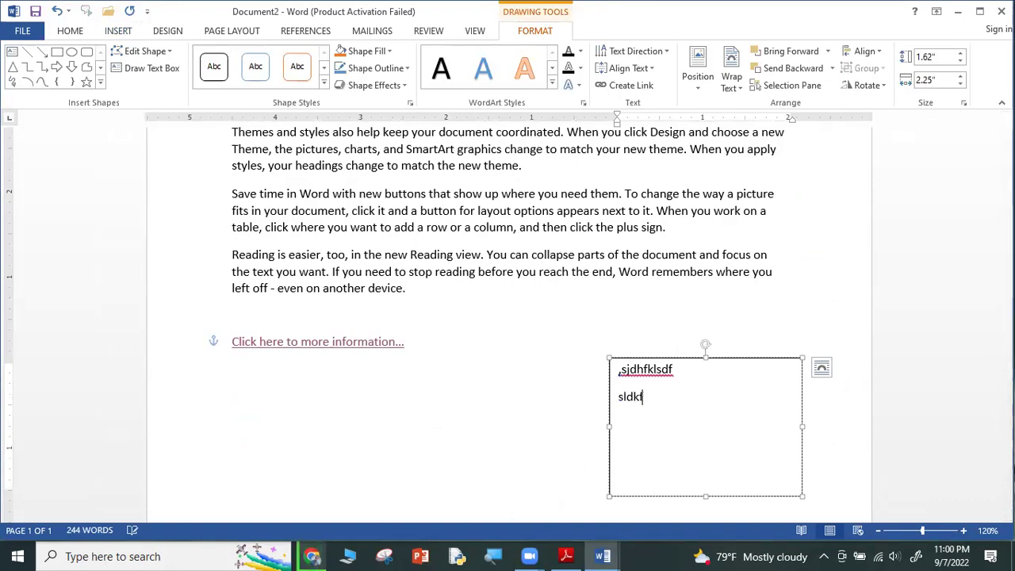
text(hsdfg)
key(Return)
text(glkhdfg)
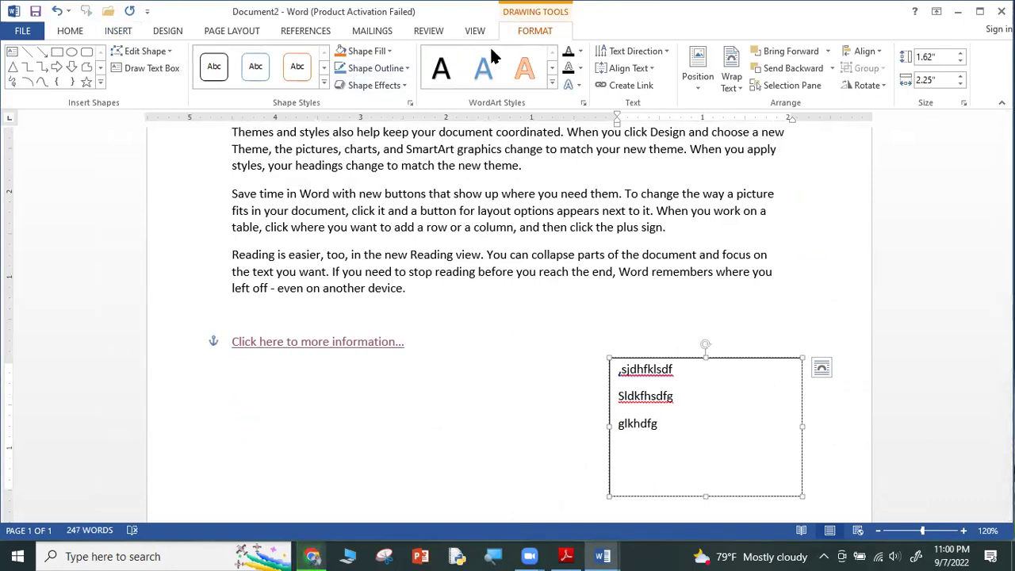
Fill the text box light grey, then apply the orange preset shape style.
click(389, 52)
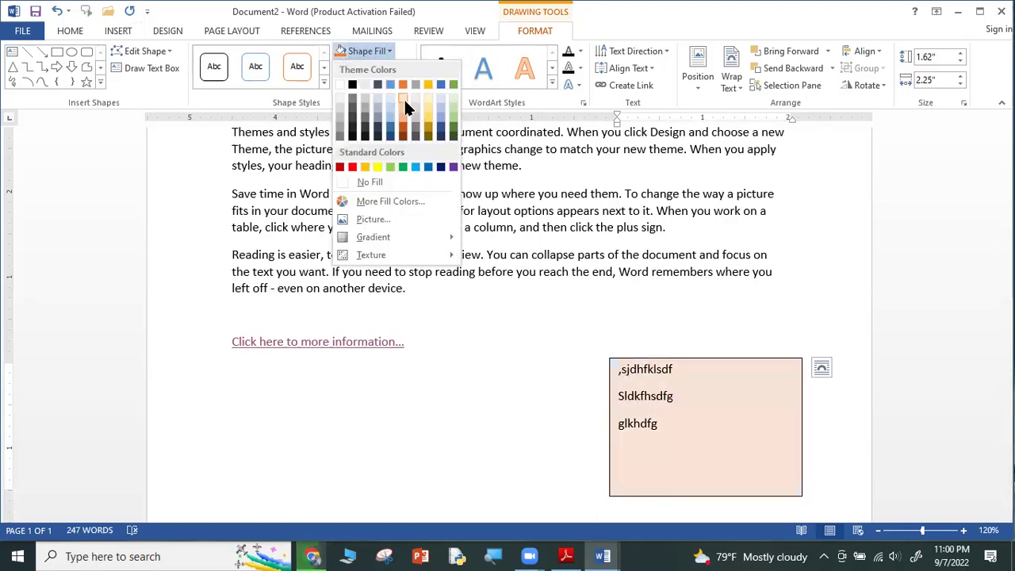
click(410, 101)
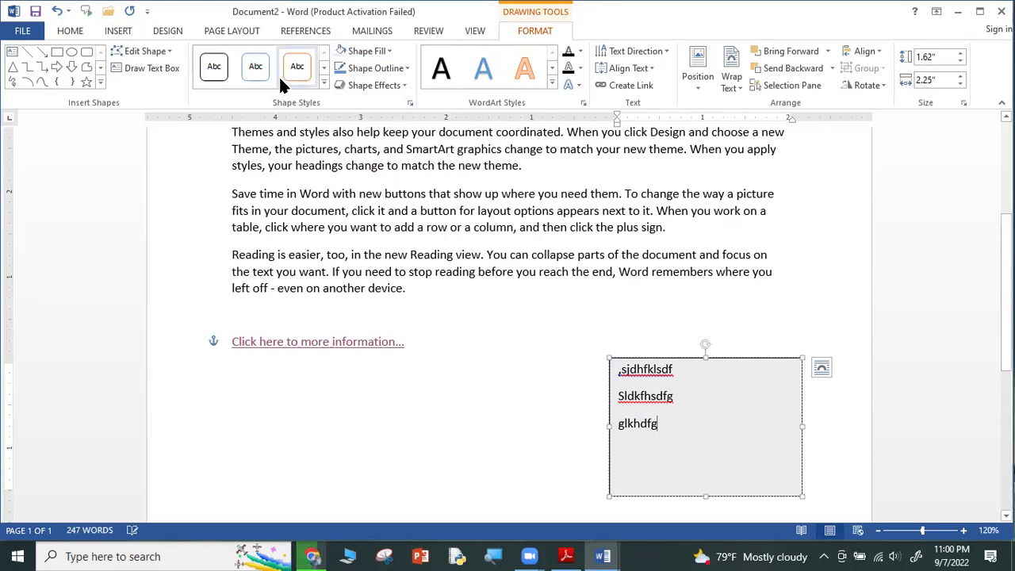
click(324, 82)
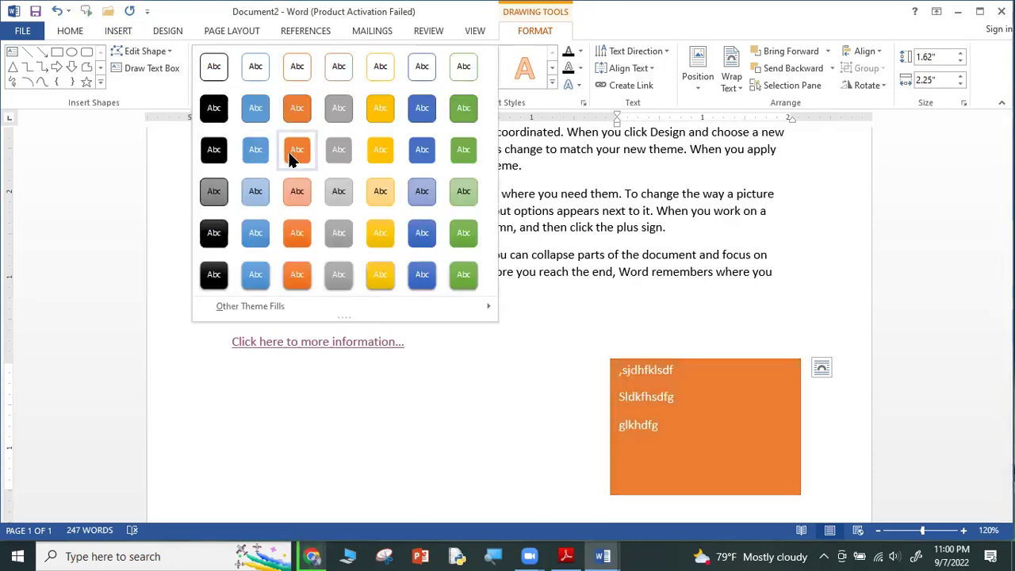
click(289, 156)
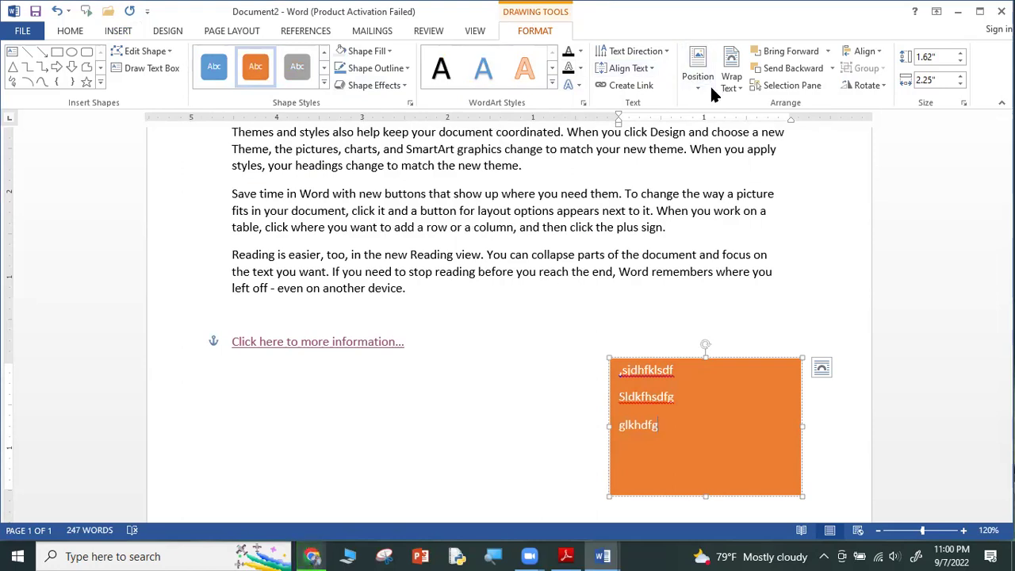
Rotate the text box's text 90° and set its outline to No Outline.
click(636, 51)
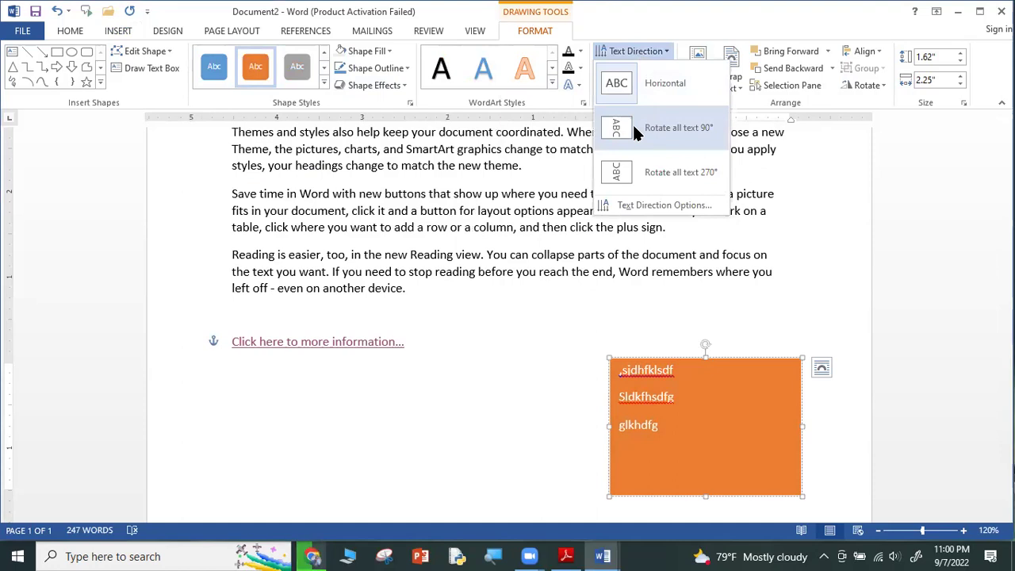
click(635, 131)
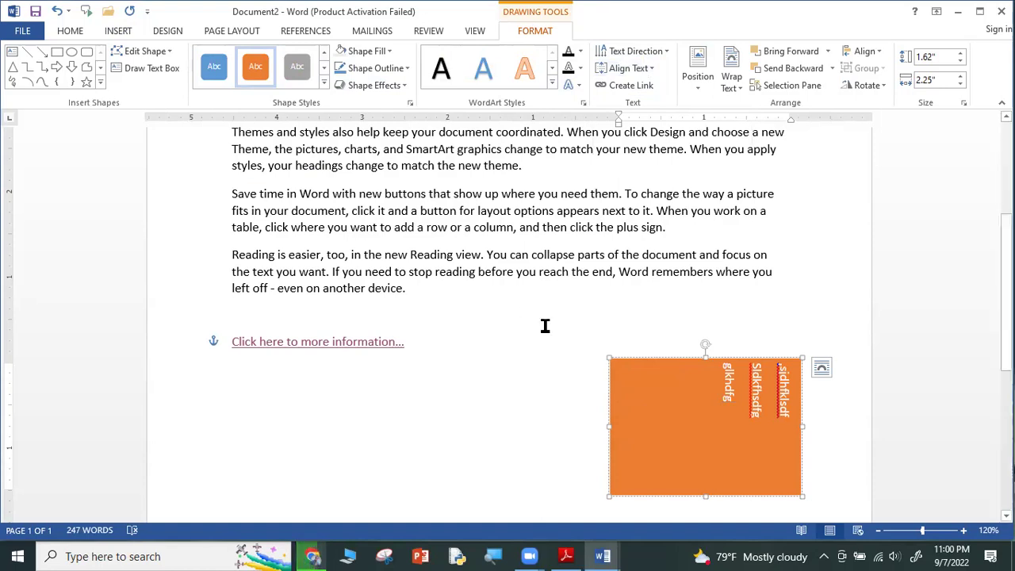
click(392, 69)
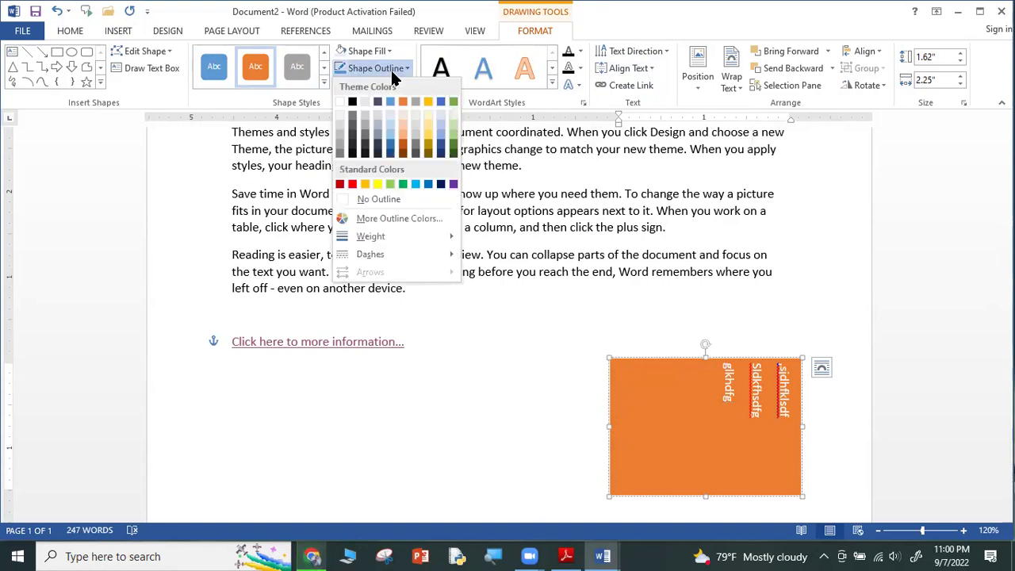
click(388, 202)
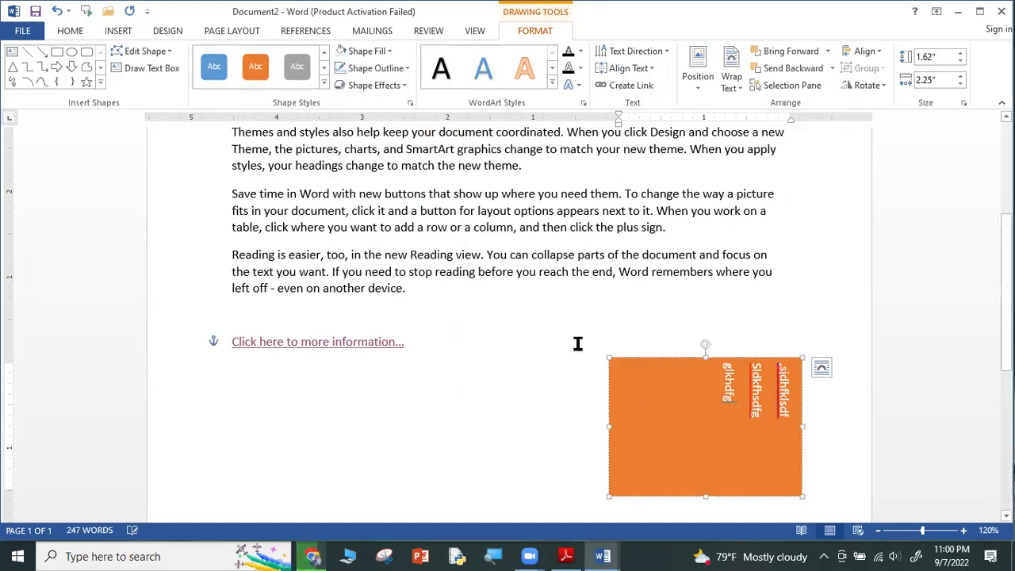
click(563, 349)
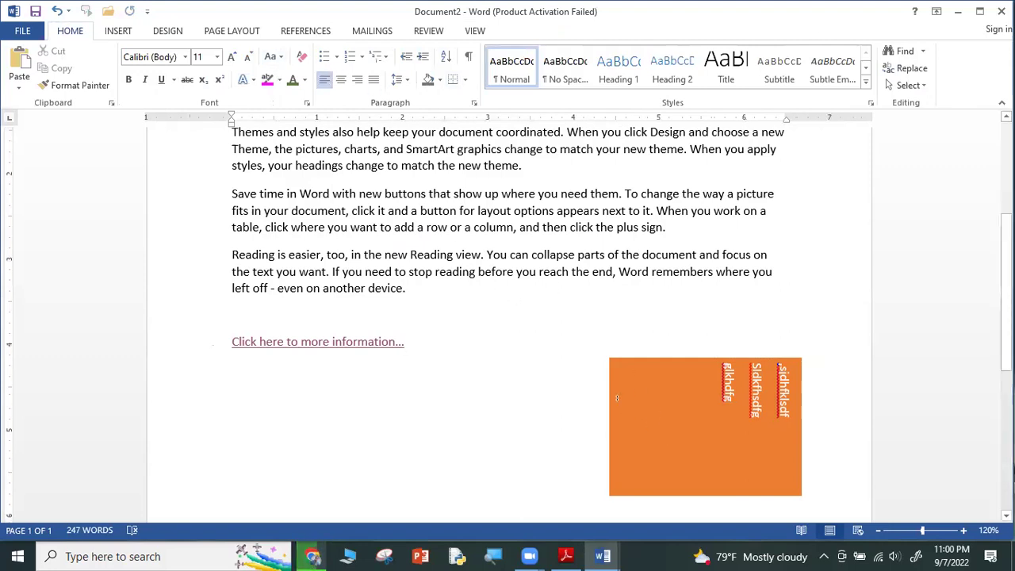
click(668, 388)
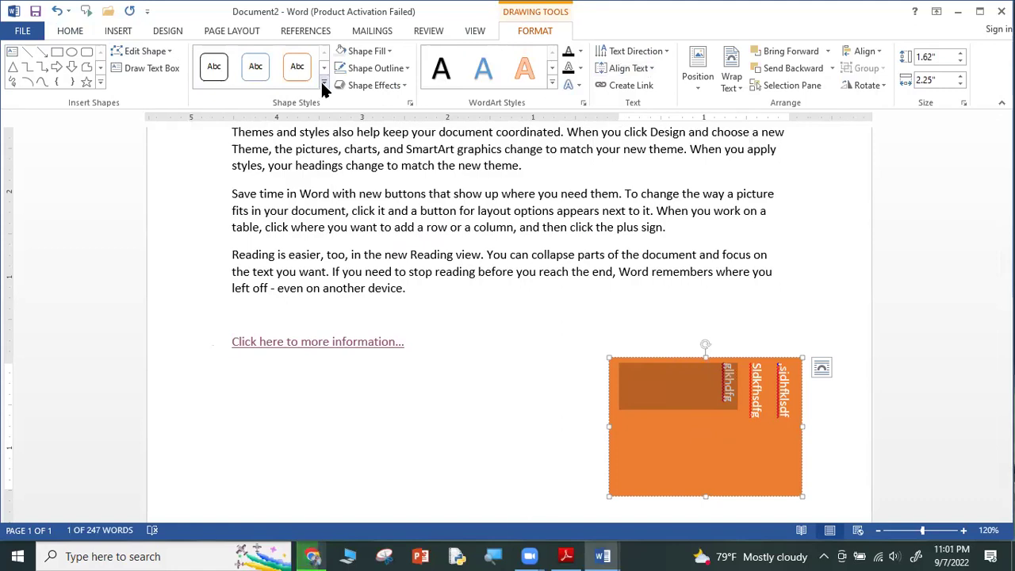
Apply the first white preset shape style to the text box and set No Outline.
click(219, 70)
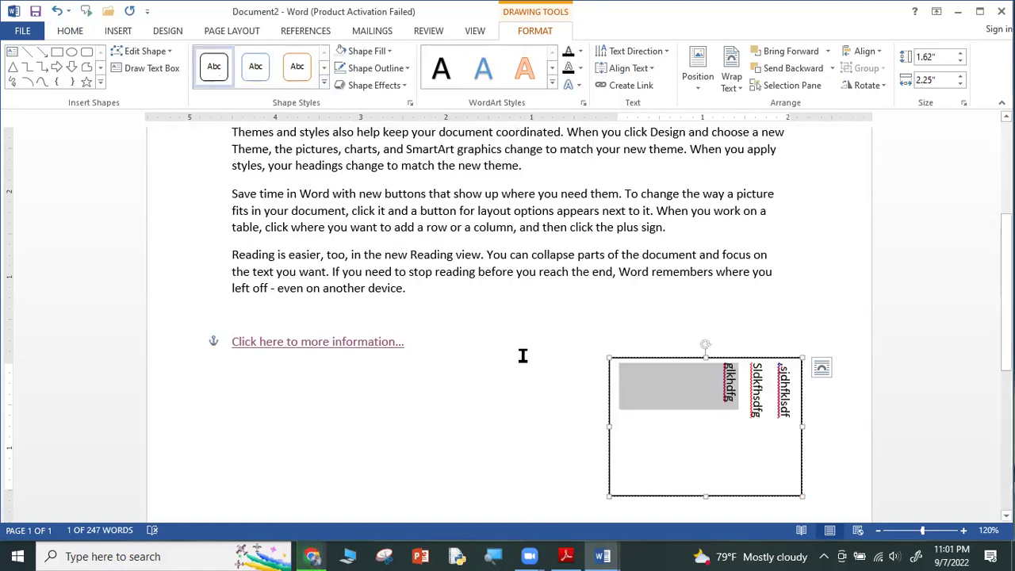
click(547, 361)
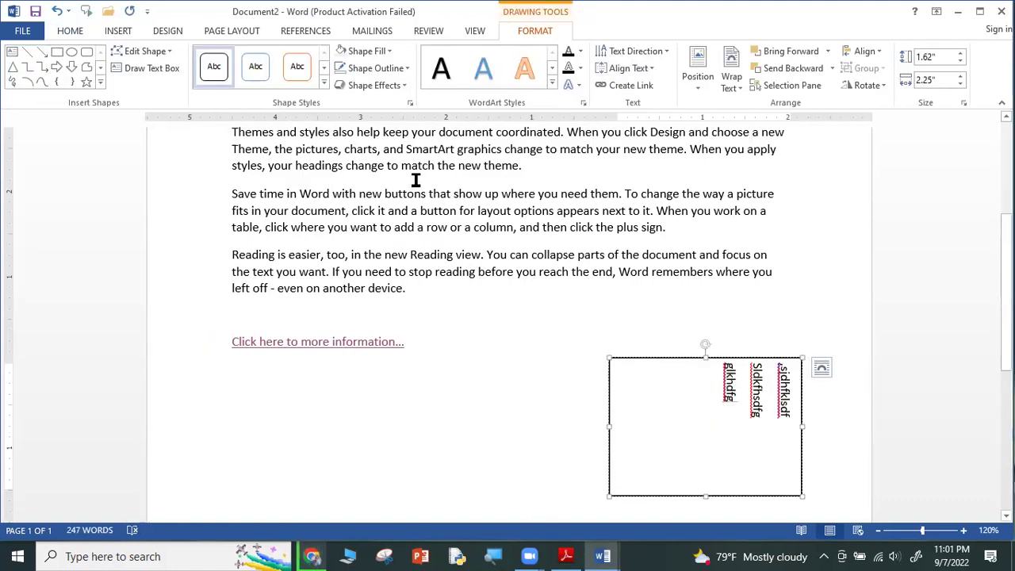
click(385, 69)
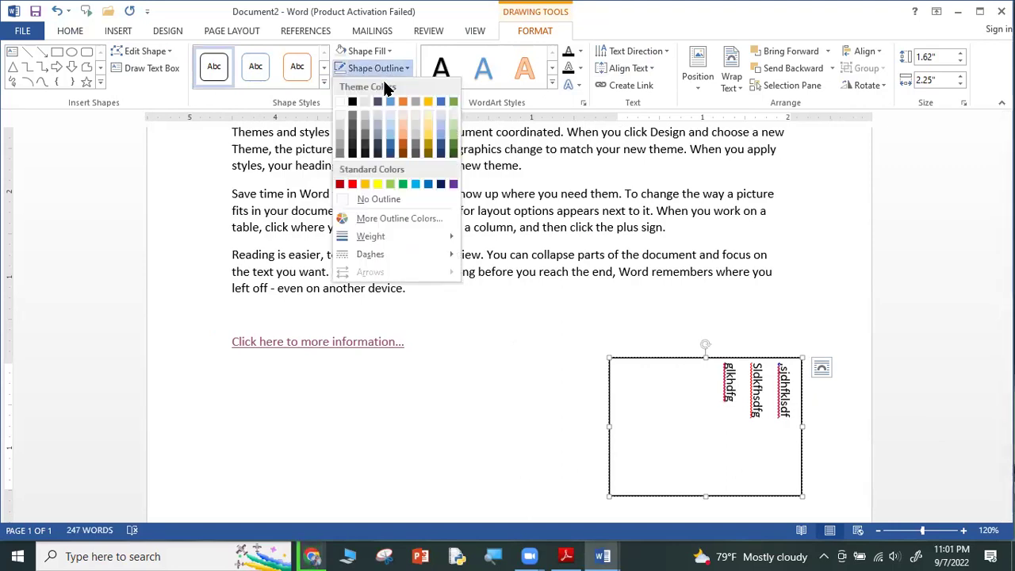
click(370, 199)
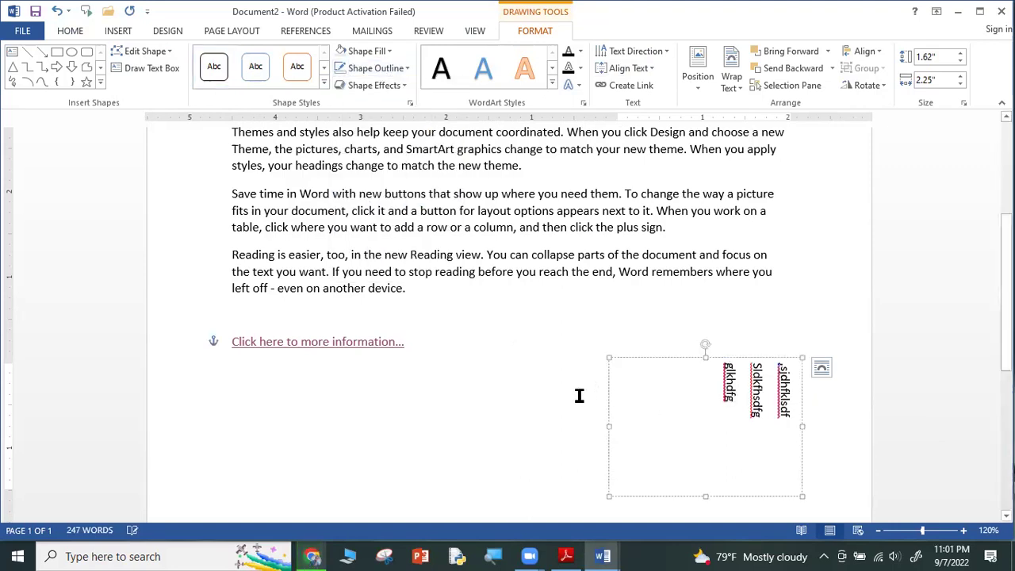
click(538, 410)
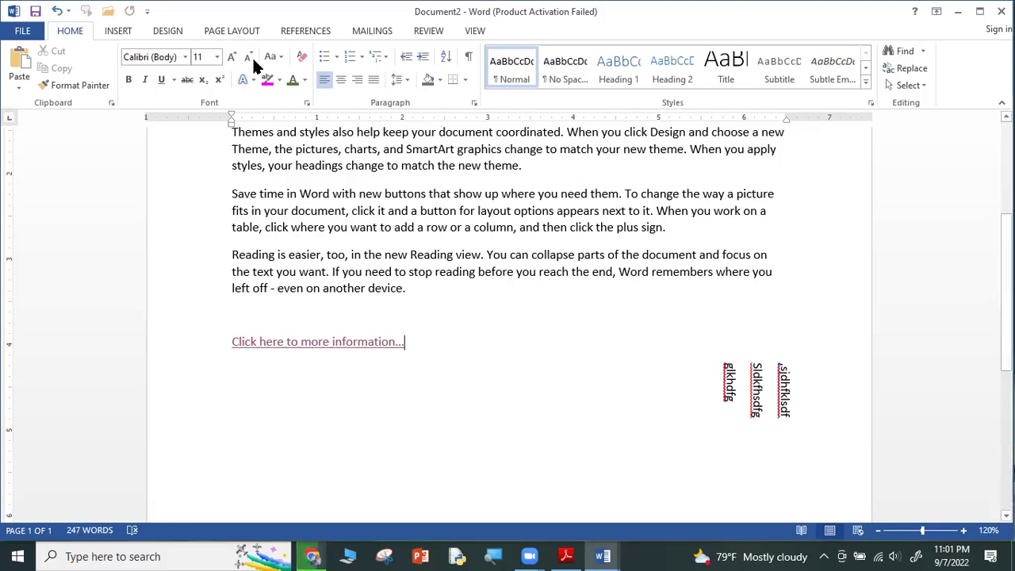
click(117, 32)
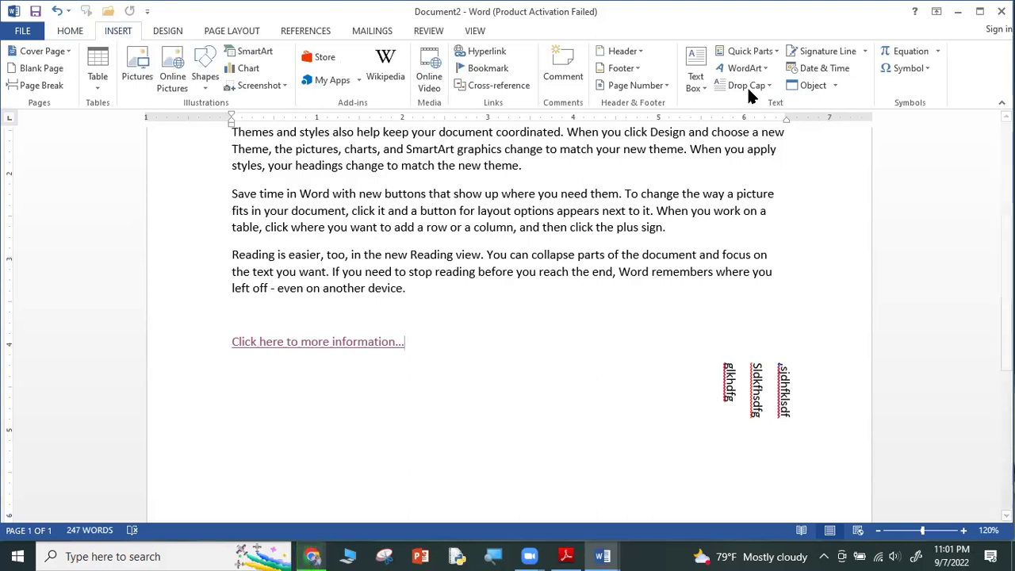
click(767, 49)
mouse_move(778, 76)
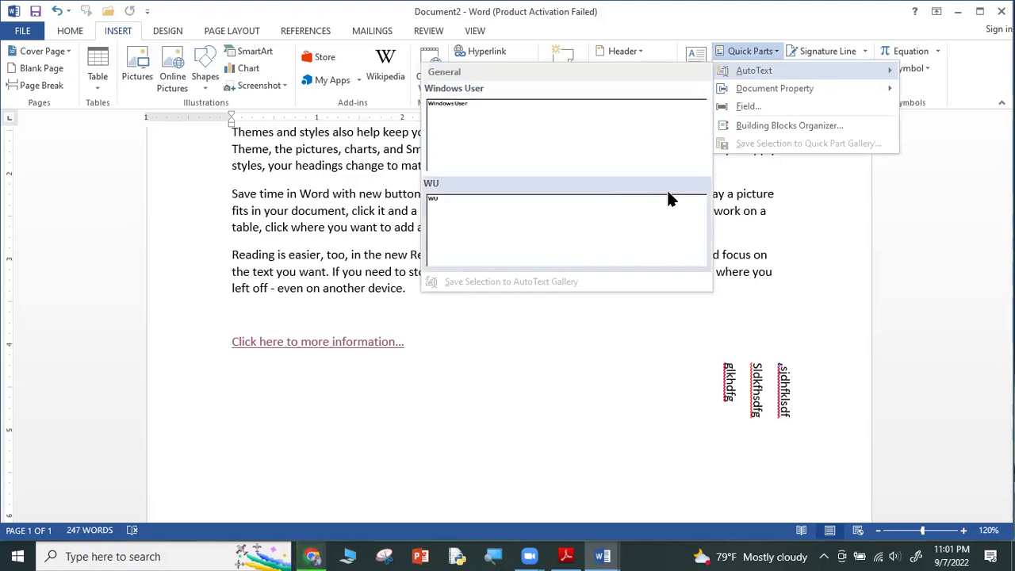
mouse_move(762, 92)
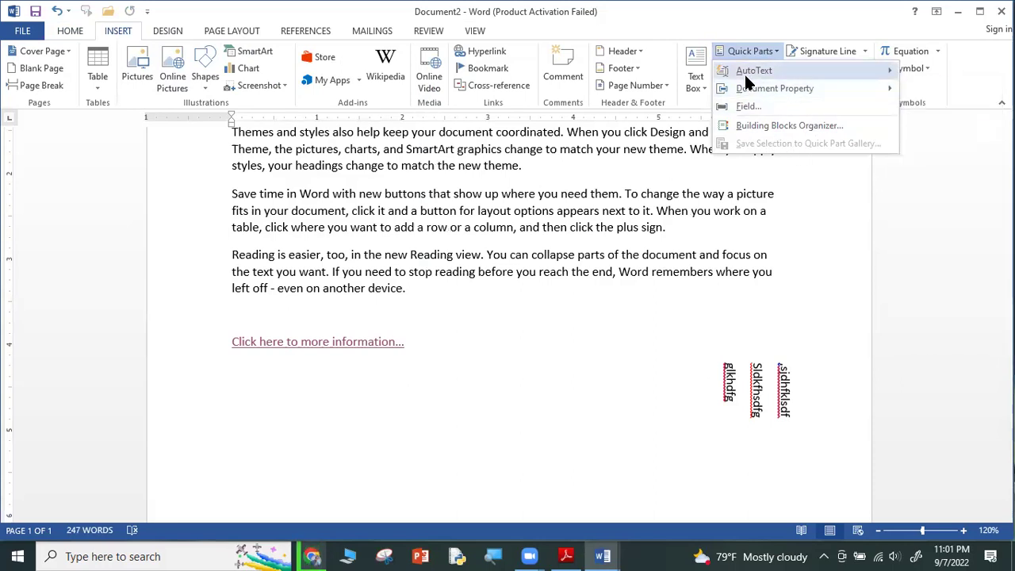
mouse_move(744, 72)
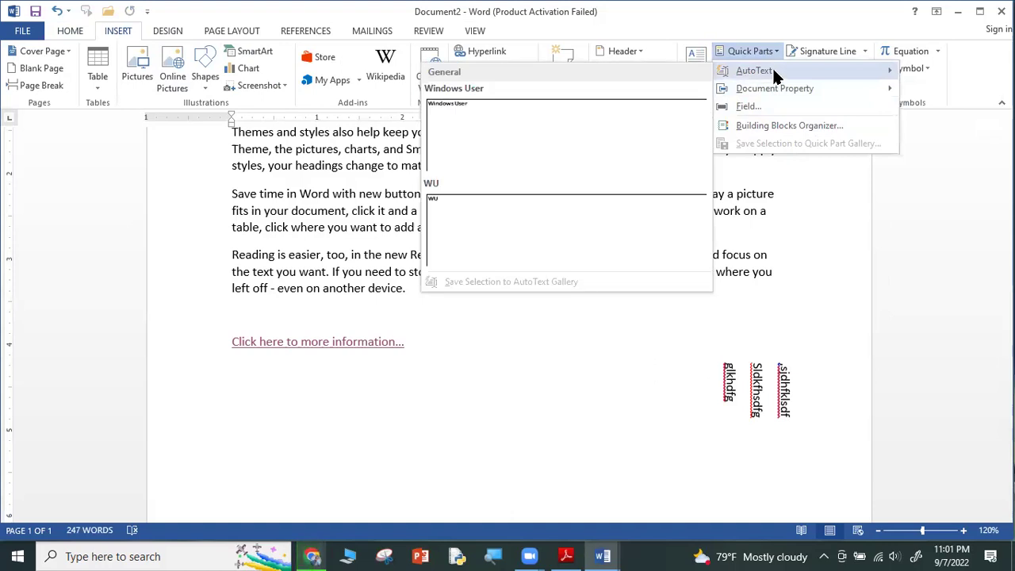
mouse_move(848, 84)
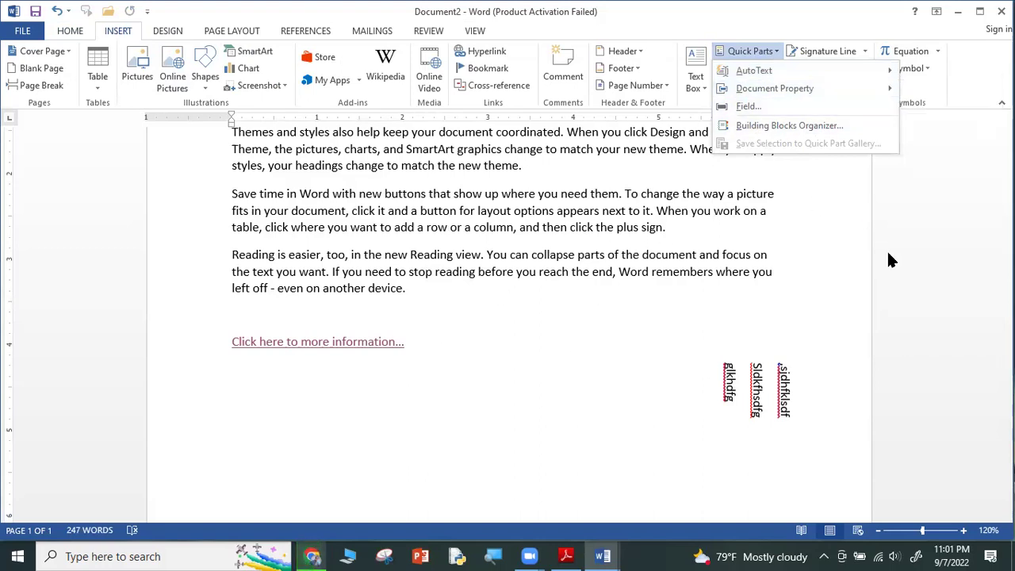
click(917, 250)
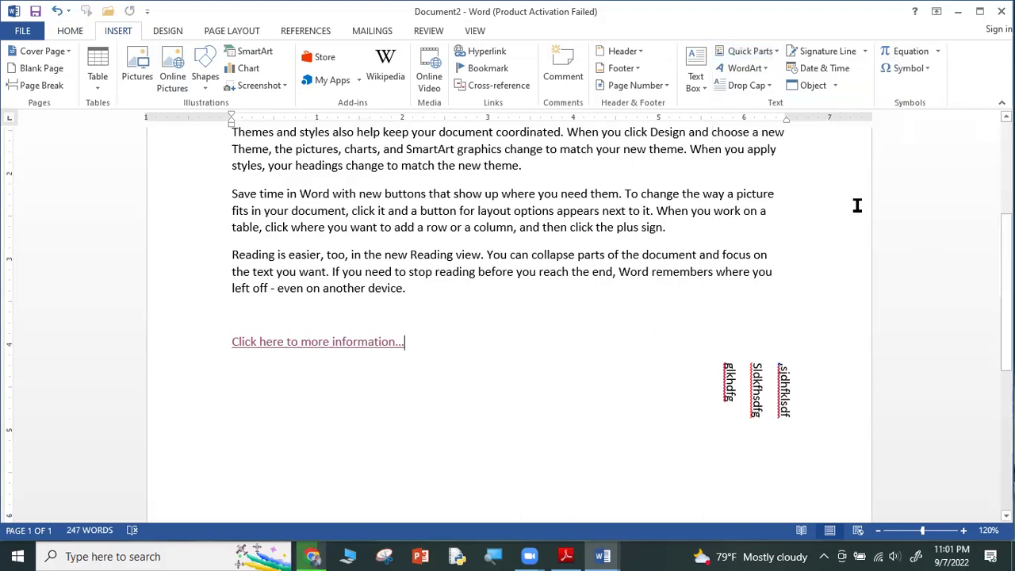
Insert orange-outlined WordArt and replace its placeholder text with 'ict'.
click(766, 73)
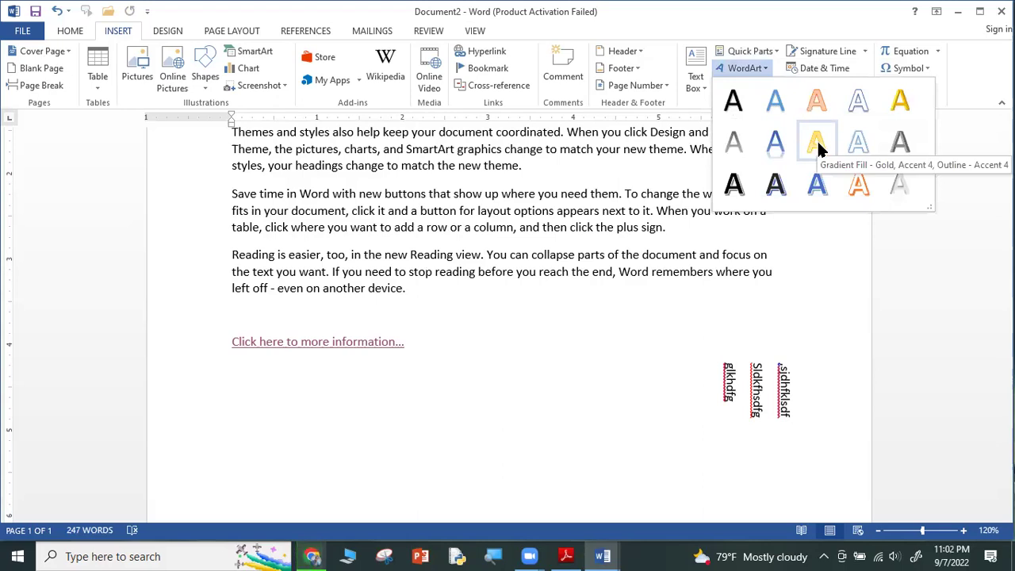
click(858, 184)
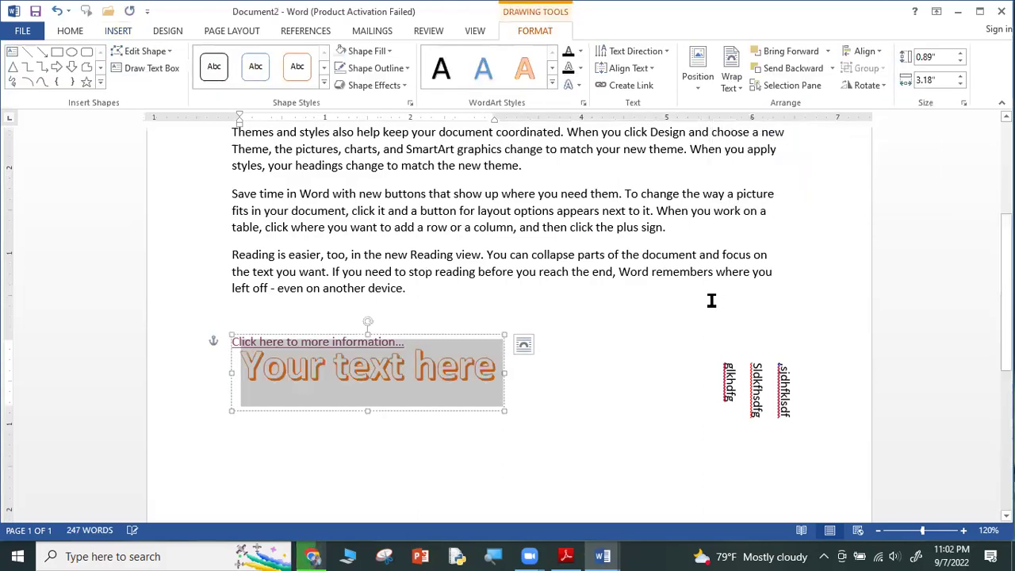
click(339, 371)
drag(494, 370, 245, 378)
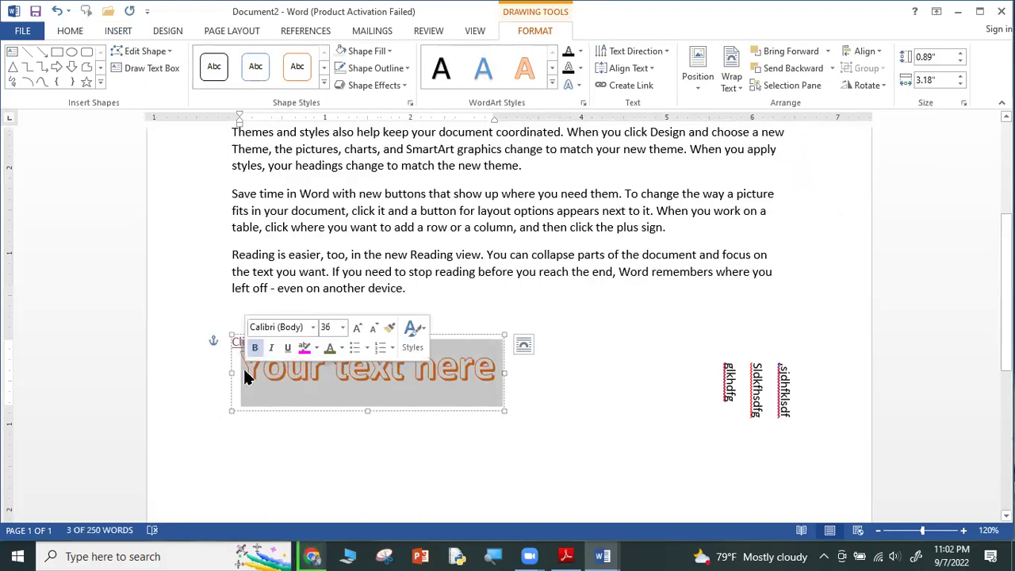
text(ict)
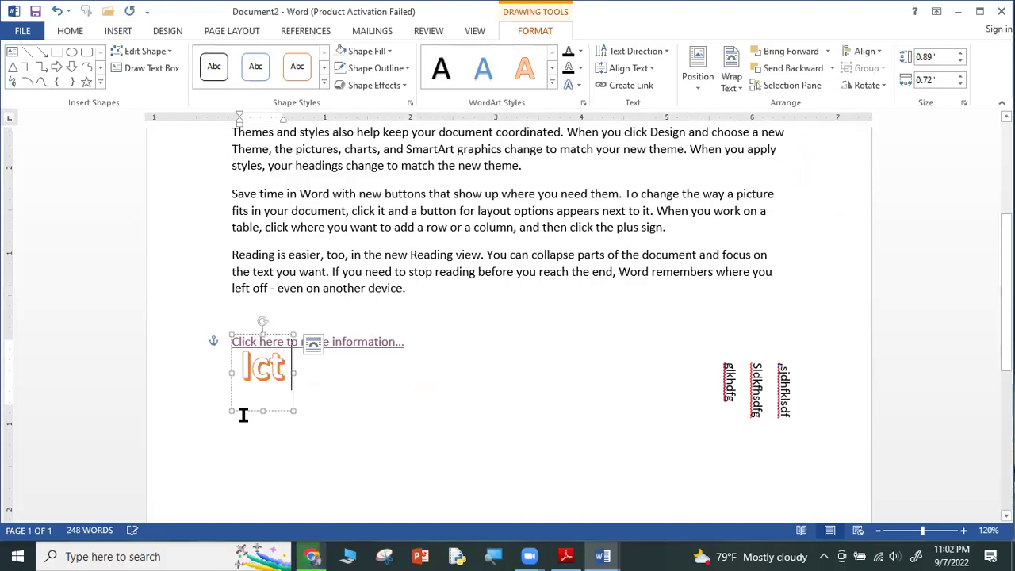
click(357, 397)
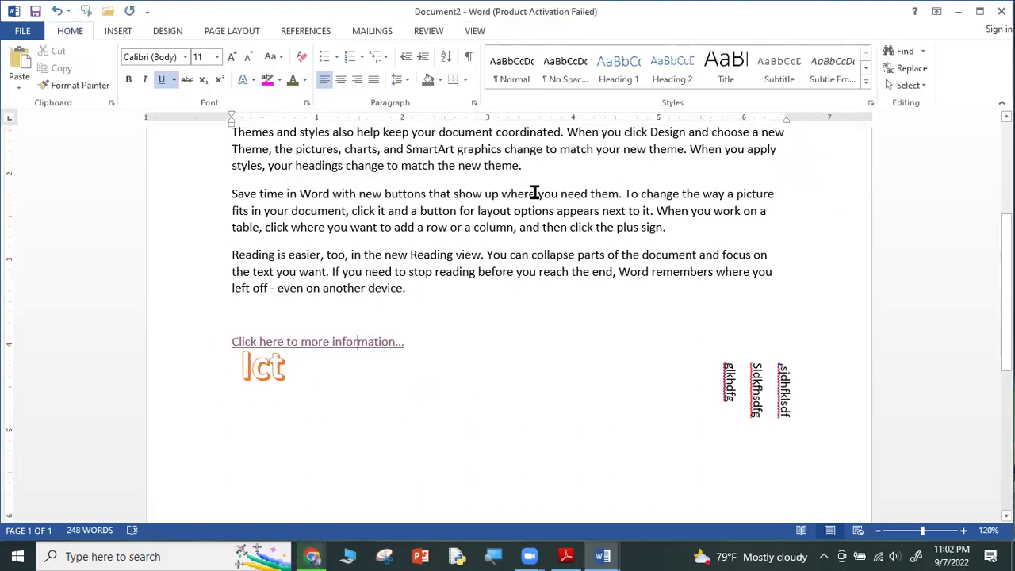
click(117, 32)
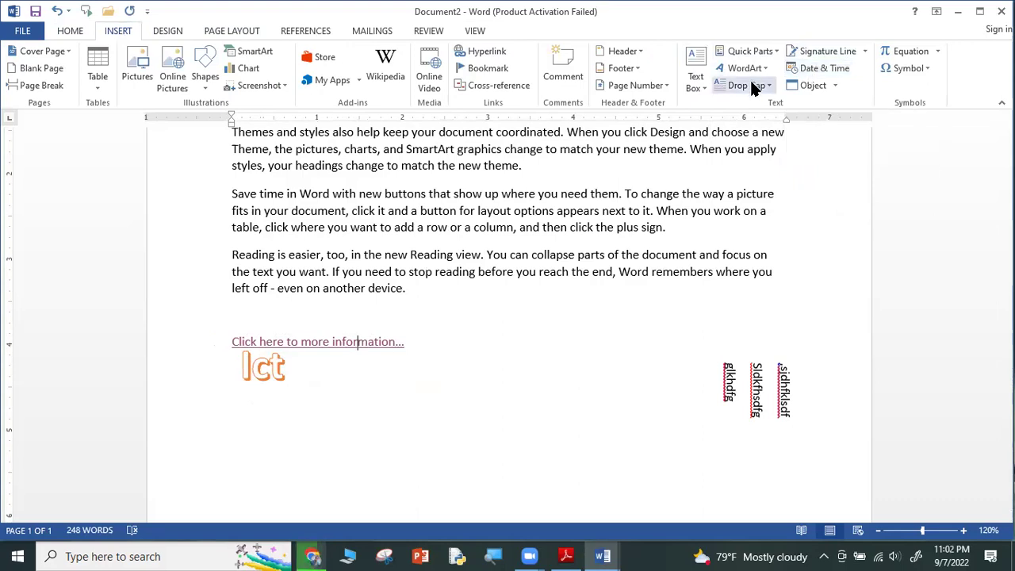
Make the document's opening V a dropped capital, then open Drop Cap Options.
scroll(309, 310, up, 4)
scroll(308, 310, up, 1)
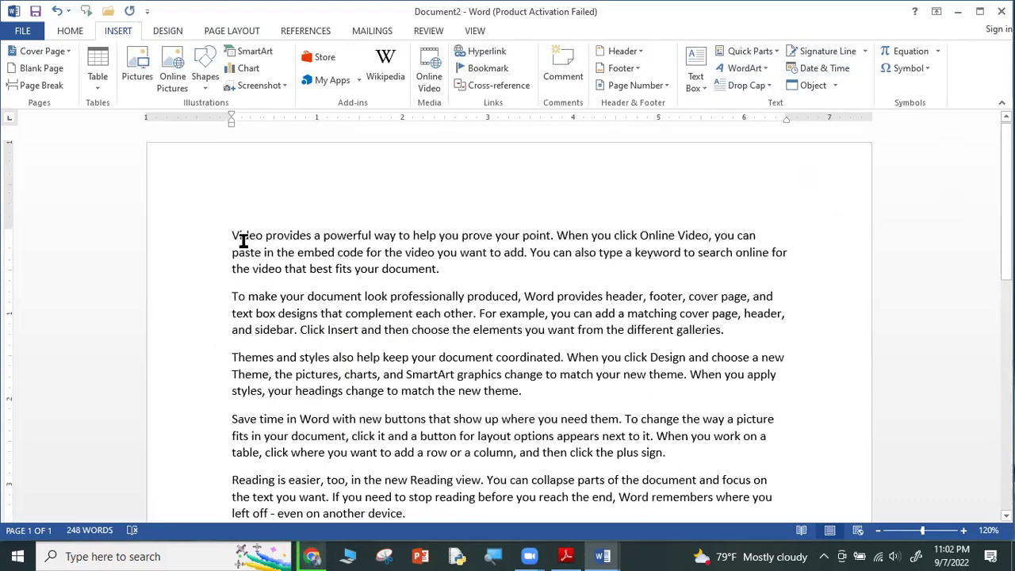
drag(238, 235, 232, 235)
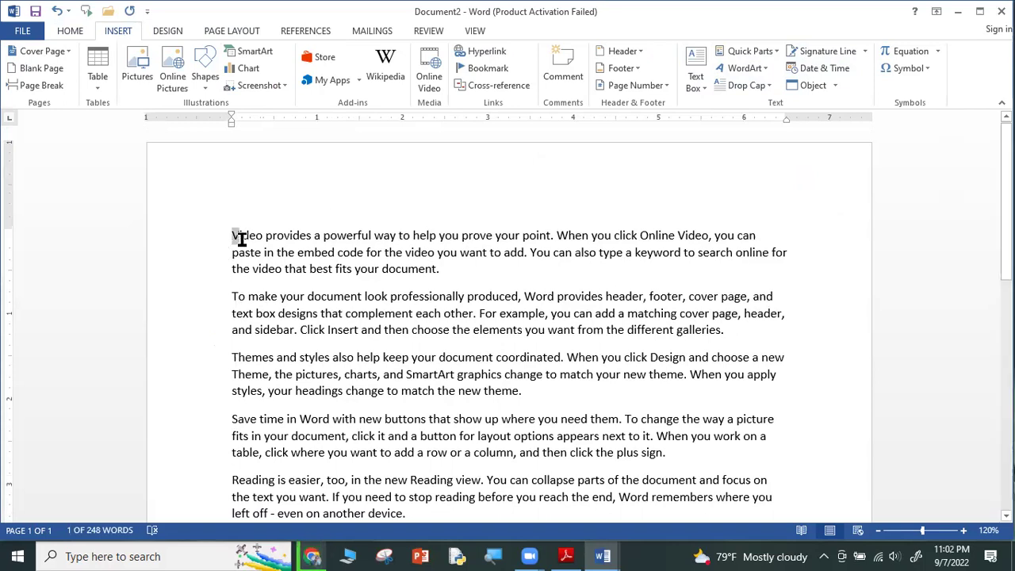
click(754, 84)
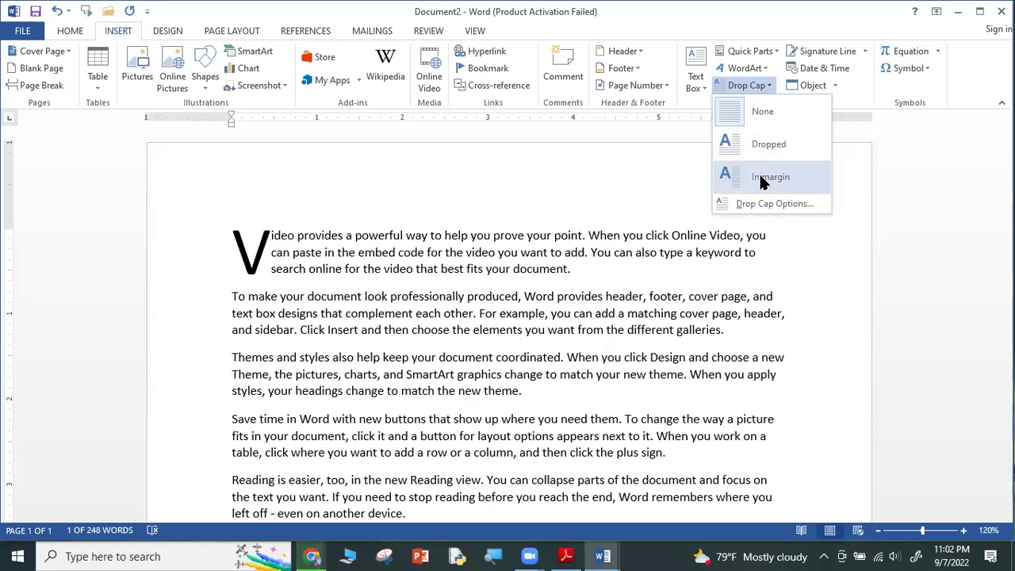
click(752, 145)
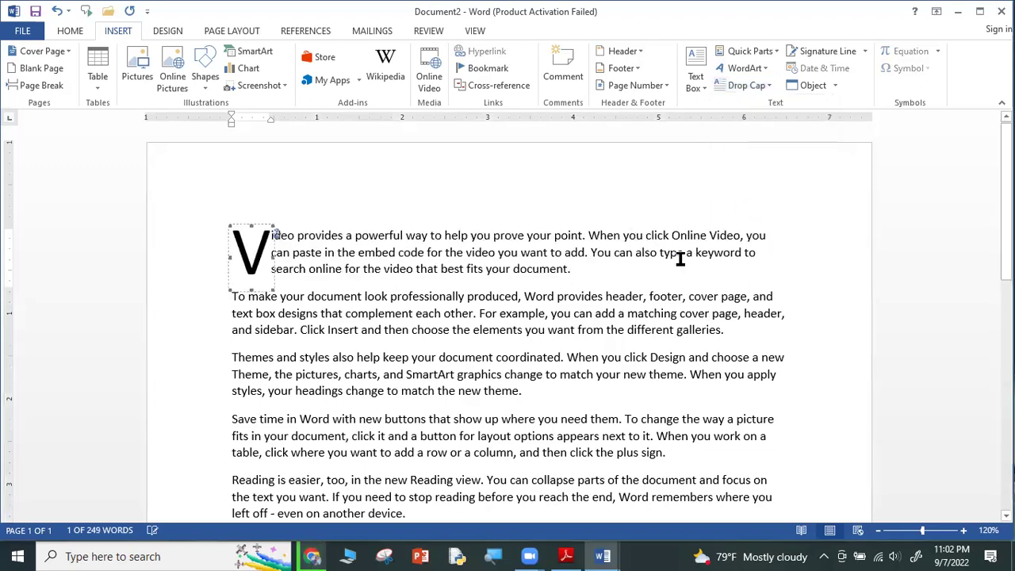
click(763, 86)
click(766, 204)
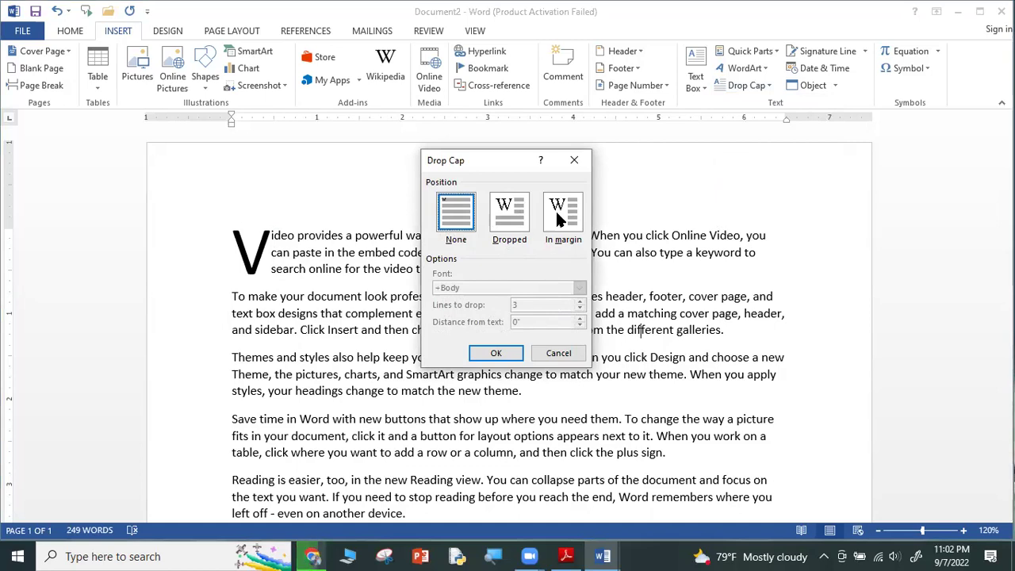
Set the drop cap to Dropped with 10 lines to drop and apply it.
click(523, 215)
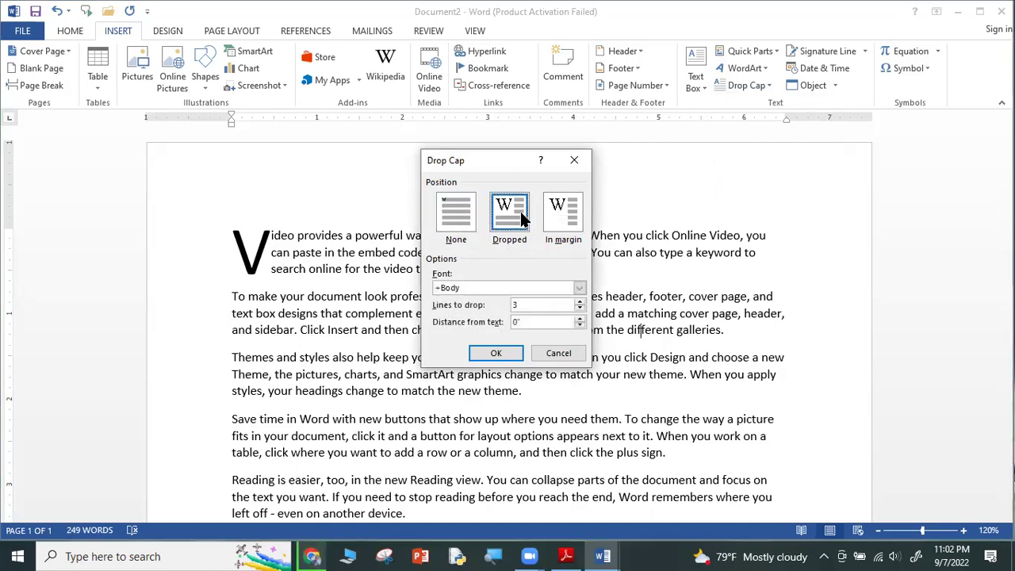
double_click(515, 304)
text(10)
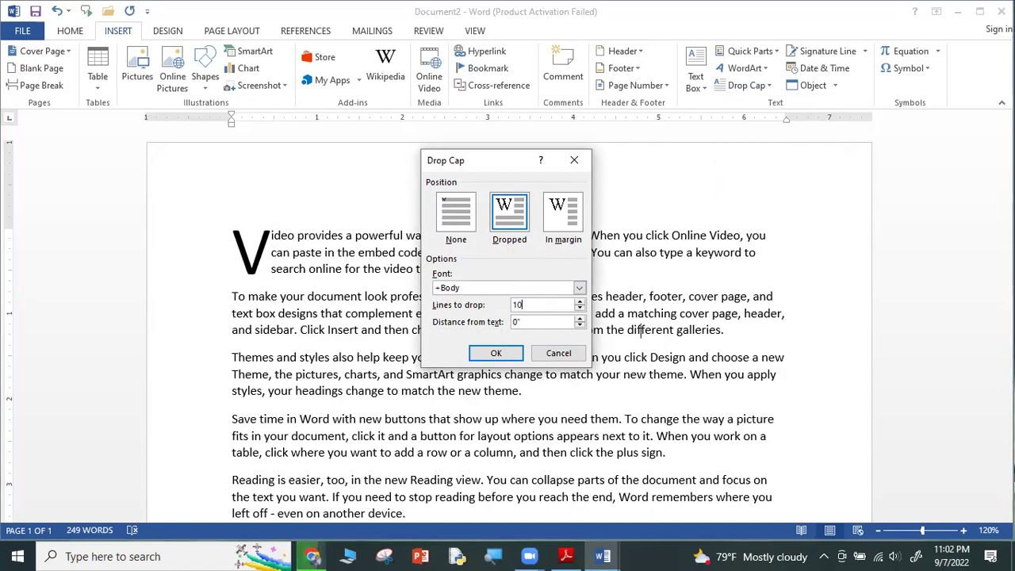
click(493, 355)
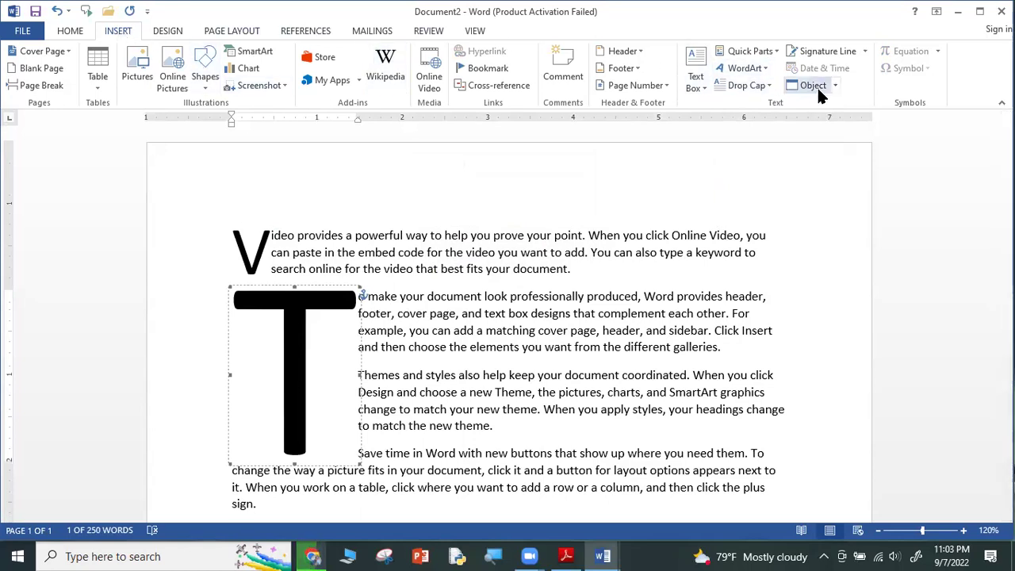
click(587, 296)
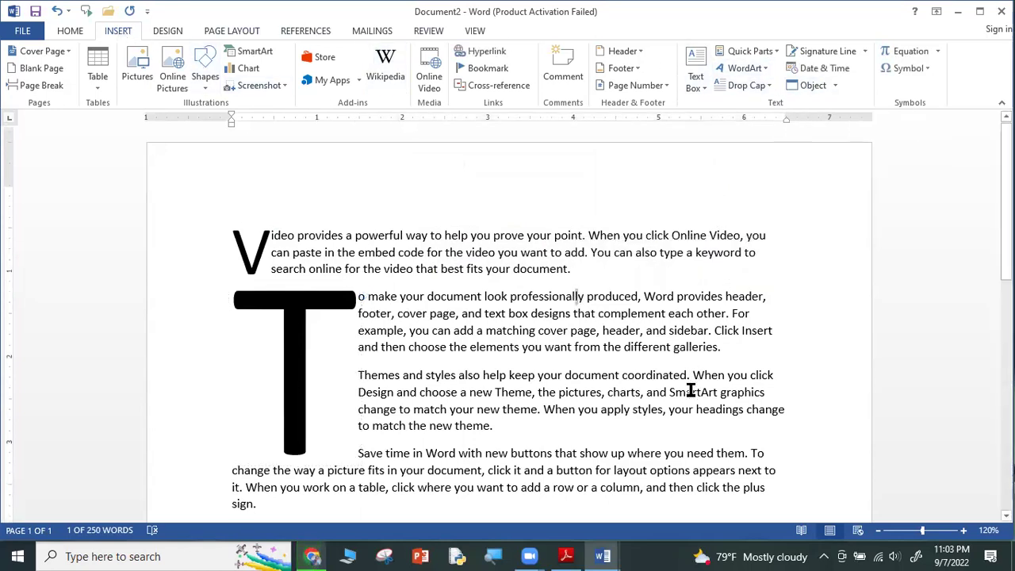
Insert the date 'Wednesday, September 7, 2022' right after 'device.' and select it.
scroll(690, 390, down, 1)
scroll(605, 402, down, 2)
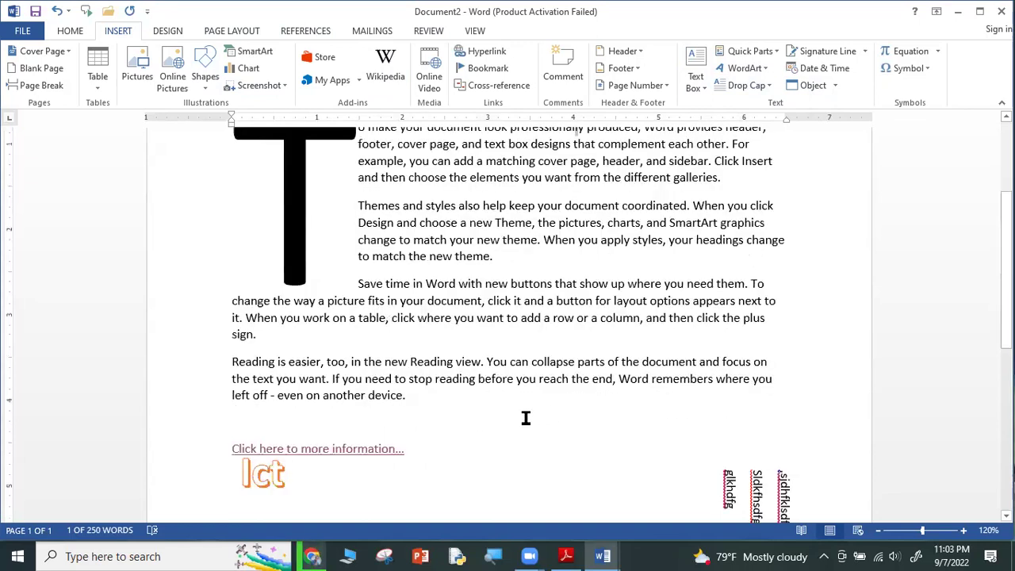
click(429, 404)
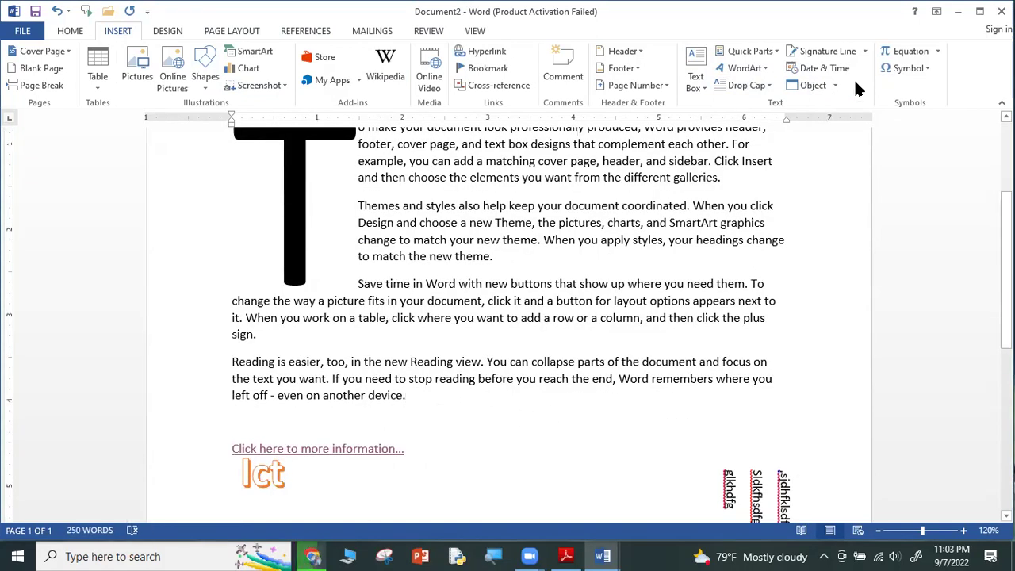
click(825, 68)
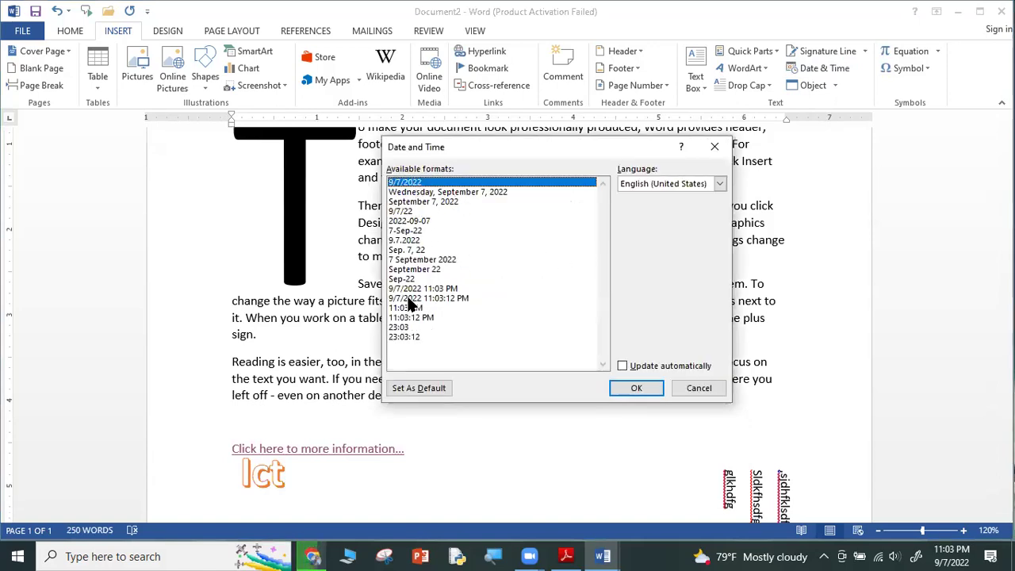
click(418, 193)
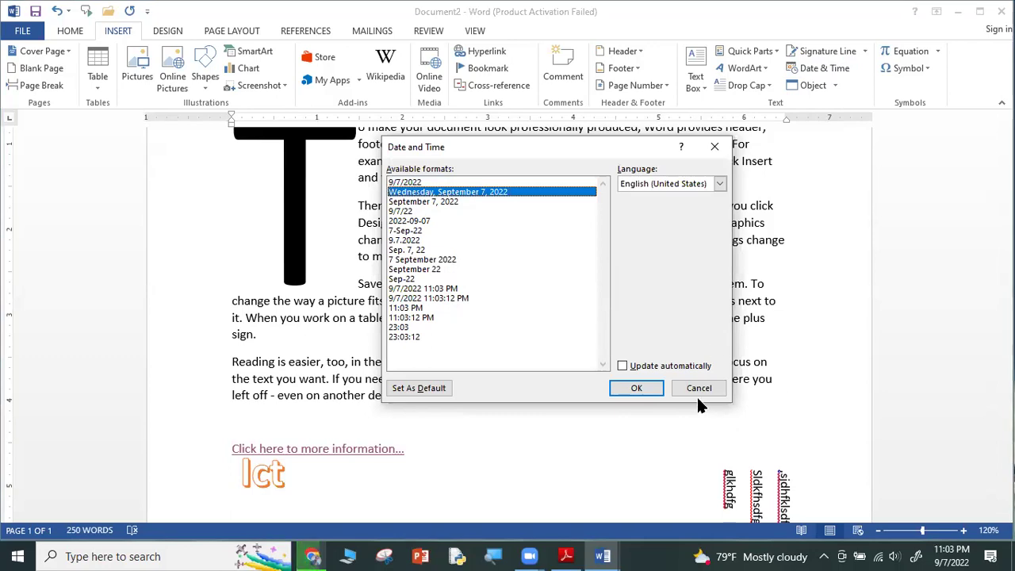
click(635, 388)
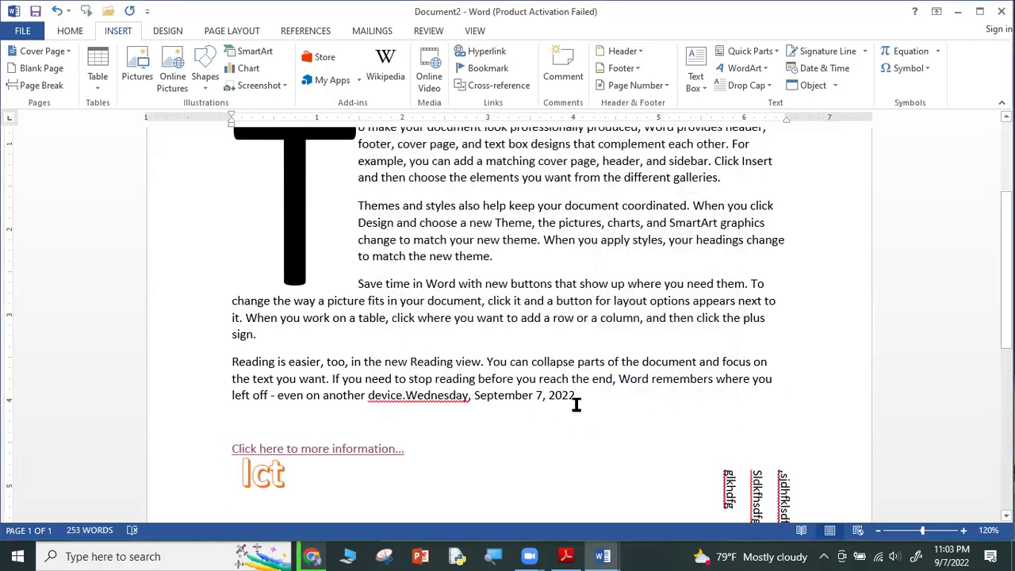
drag(580, 410, 403, 399)
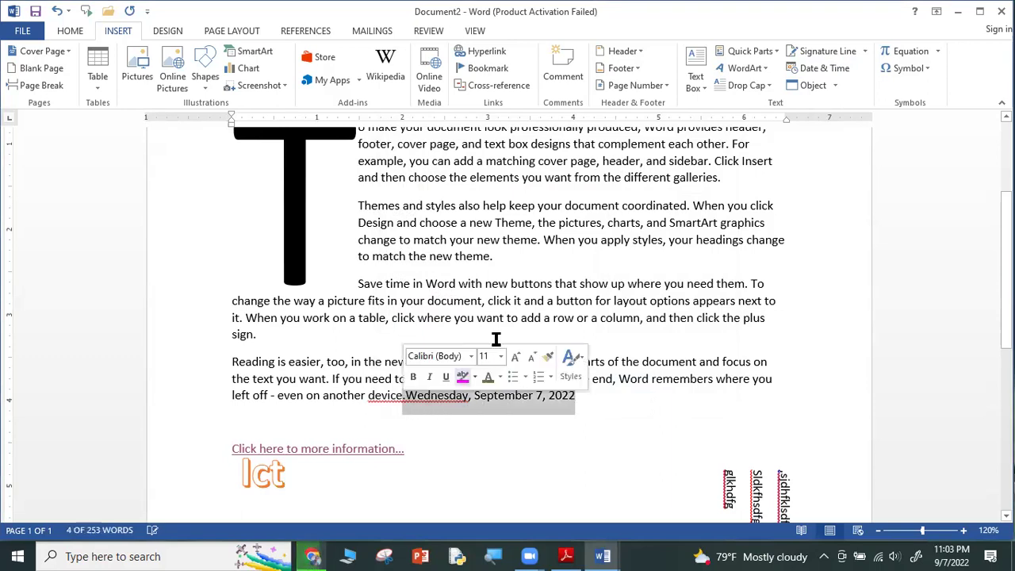
key(alt+Tab)
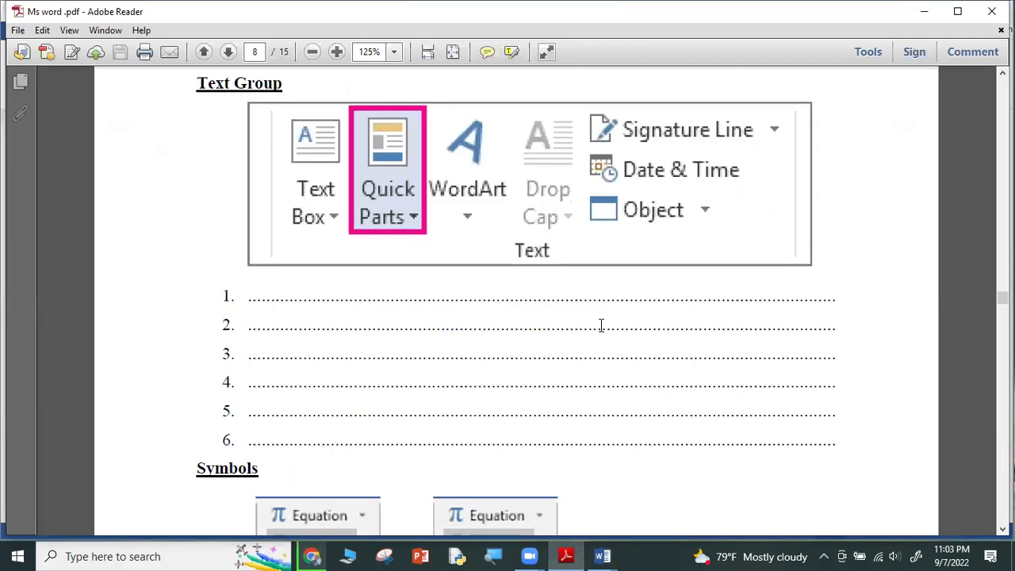
Scroll through Ms word.pdf down to page 13.
scroll(598, 336, down, 4)
scroll(598, 335, down, 2)
scroll(598, 335, down, 2)
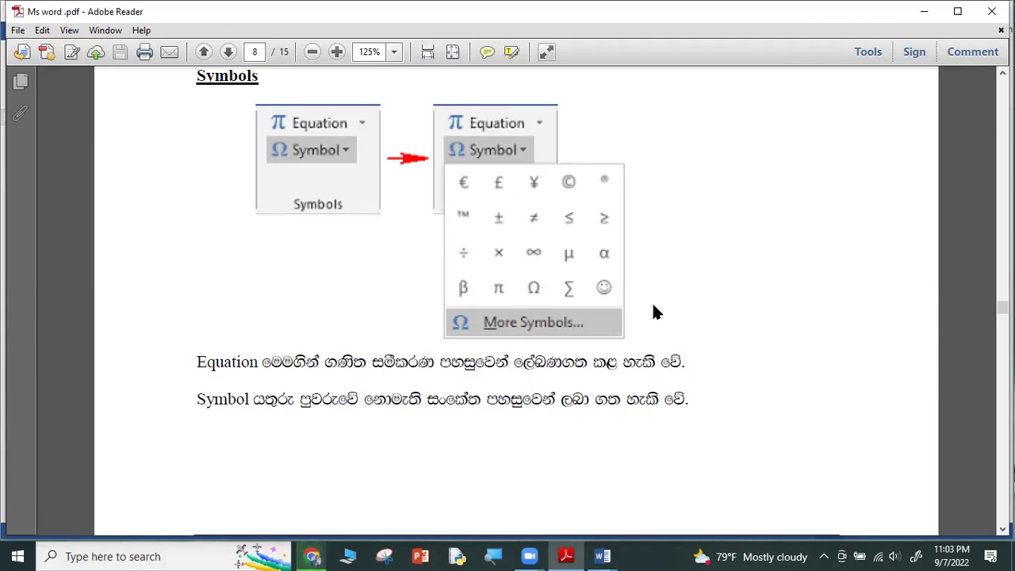
scroll(653, 311, down, 3)
scroll(637, 361, down, 5)
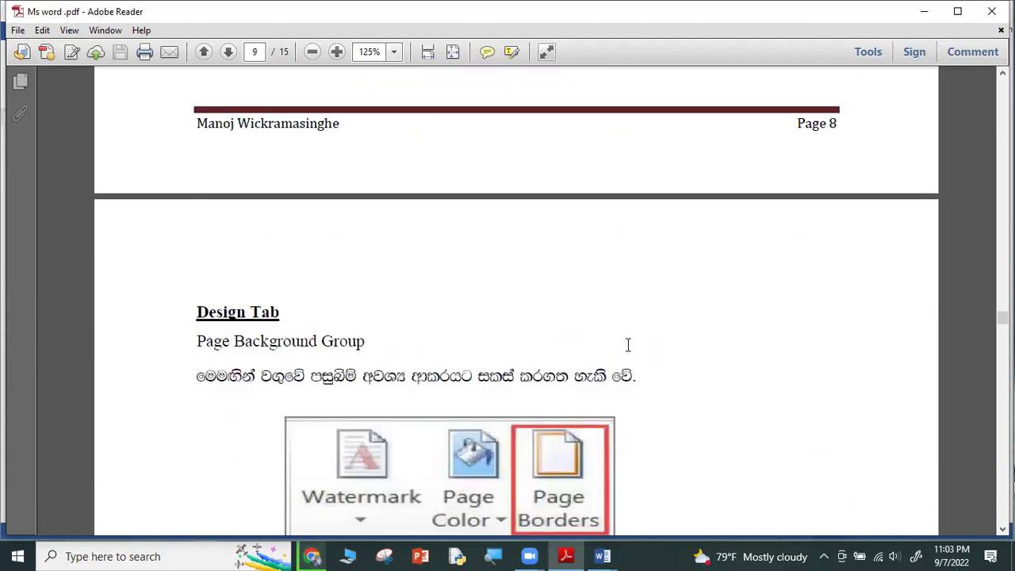
scroll(630, 349, down, 3)
scroll(632, 357, down, 4)
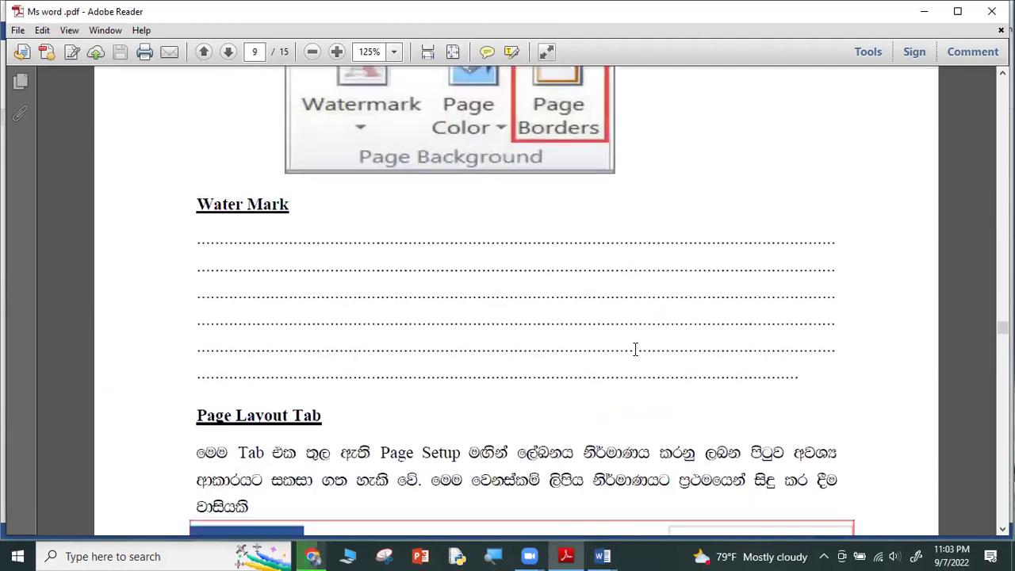
scroll(636, 349, down, 1)
scroll(633, 346, down, 2)
scroll(634, 352, down, 2)
scroll(630, 354, down, 3)
scroll(627, 356, down, 3)
scroll(621, 350, down, 3)
scroll(615, 396, down, 2)
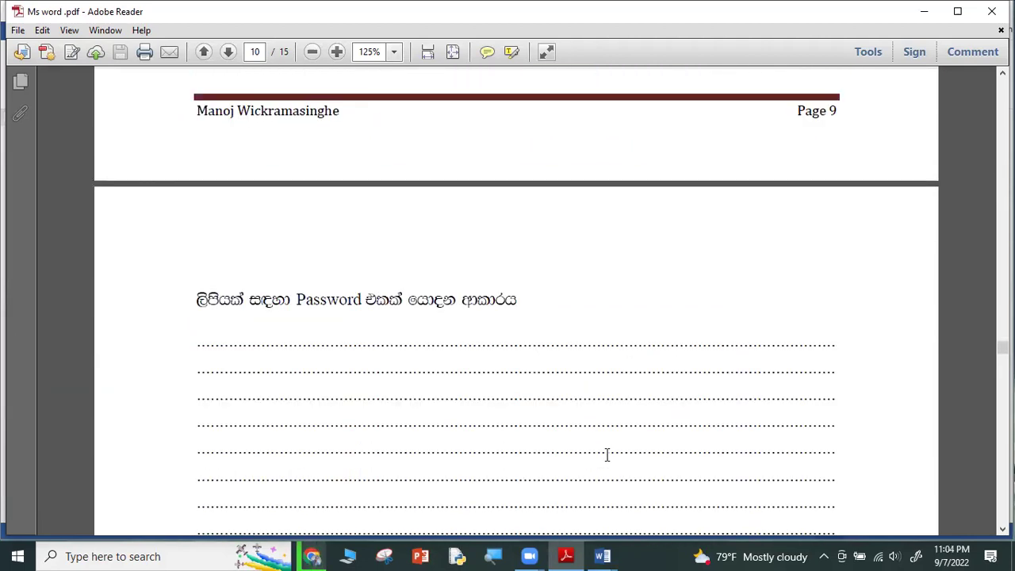
scroll(607, 459, down, 3)
scroll(607, 460, down, 4)
scroll(611, 466, down, 4)
scroll(616, 471, down, 4)
scroll(624, 469, down, 3)
scroll(623, 471, down, 3)
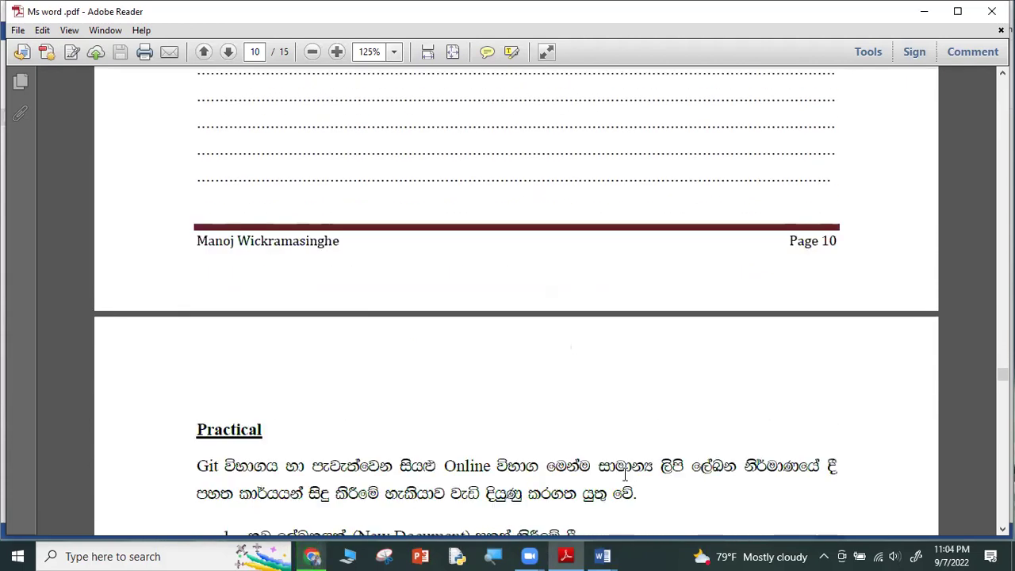
scroll(625, 473, down, 2)
scroll(625, 473, down, 2)
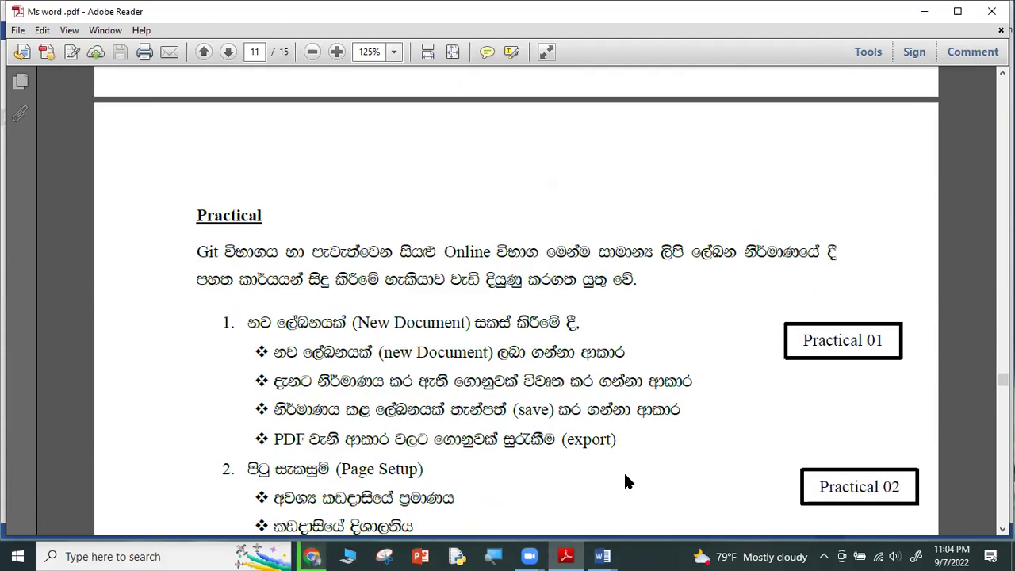
scroll(626, 476, down, 1)
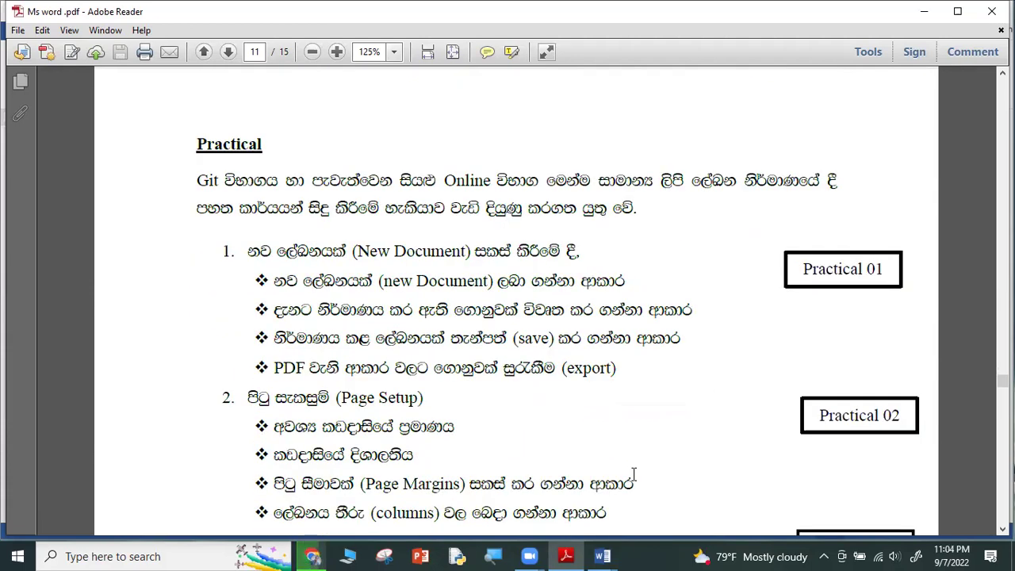
scroll(639, 477, down, 1)
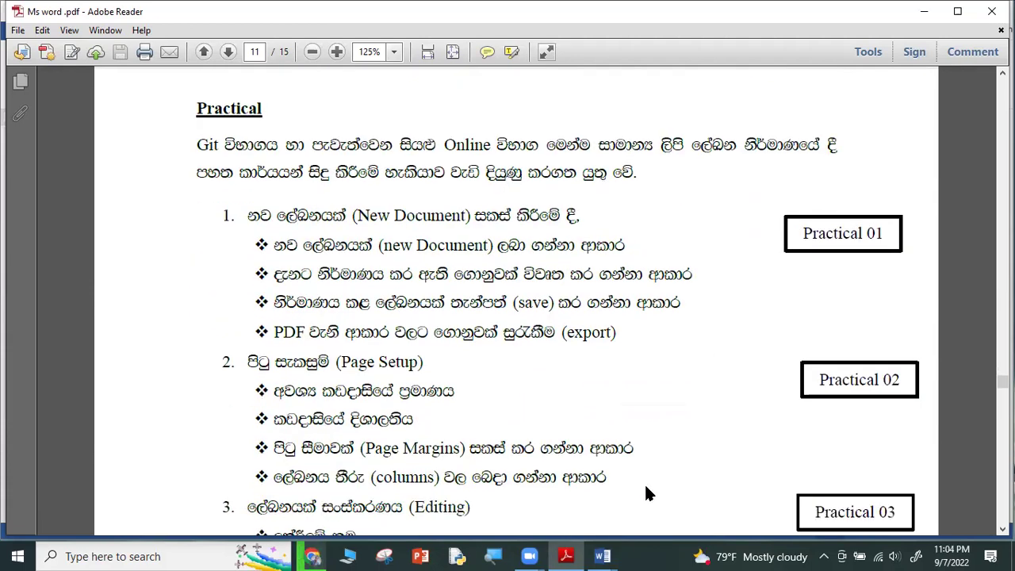
scroll(645, 482, down, 3)
scroll(644, 484, down, 3)
scroll(649, 495, down, 5)
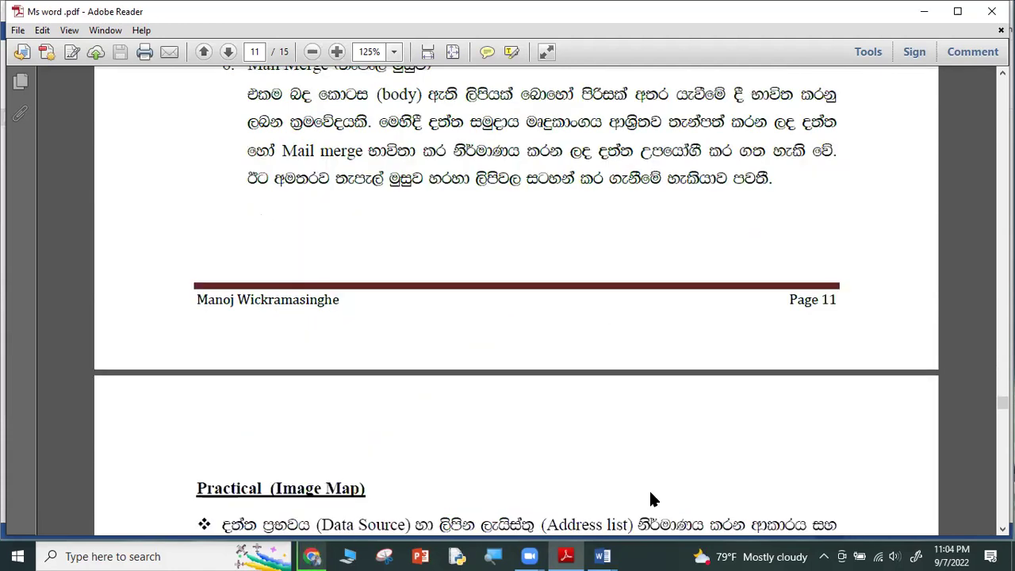
scroll(652, 491, down, 4)
scroll(646, 487, down, 2)
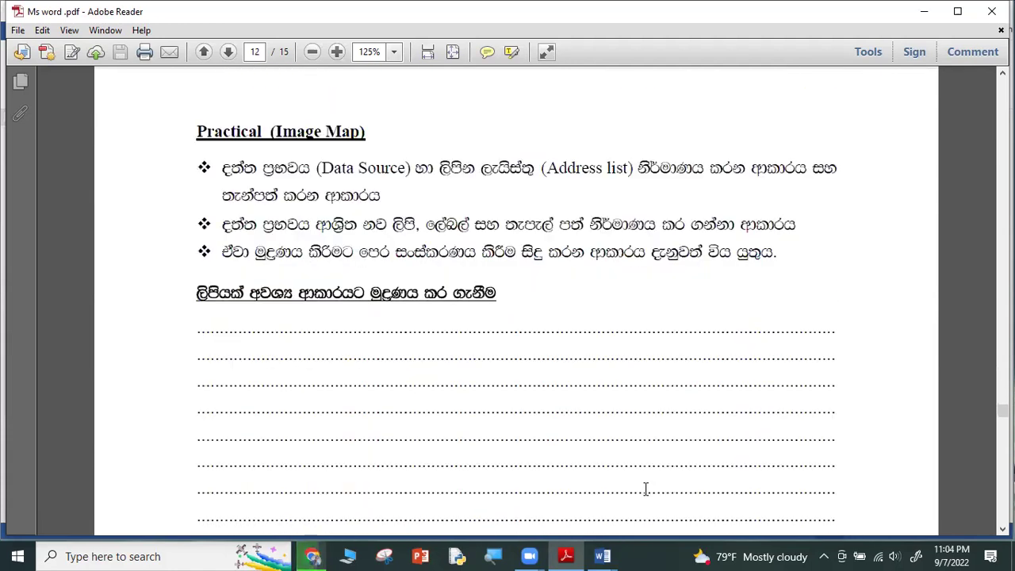
scroll(648, 492, down, 3)
scroll(650, 494, down, 3)
scroll(654, 500, down, 3)
scroll(658, 503, down, 1)
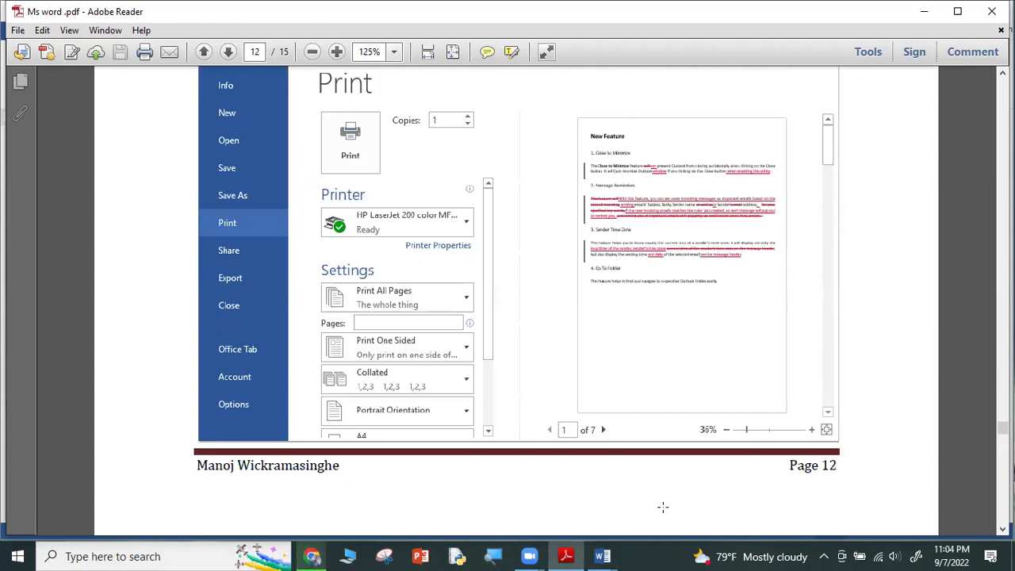
scroll(663, 509, down, 3)
scroll(666, 512, down, 1)
scroll(668, 516, down, 1)
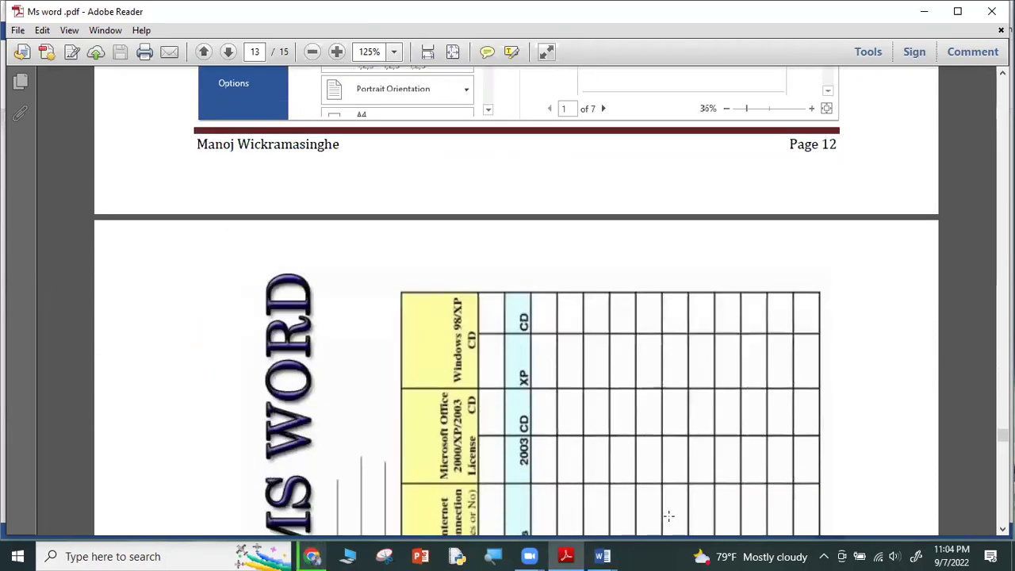
scroll(669, 517, down, 3)
scroll(666, 511, down, 2)
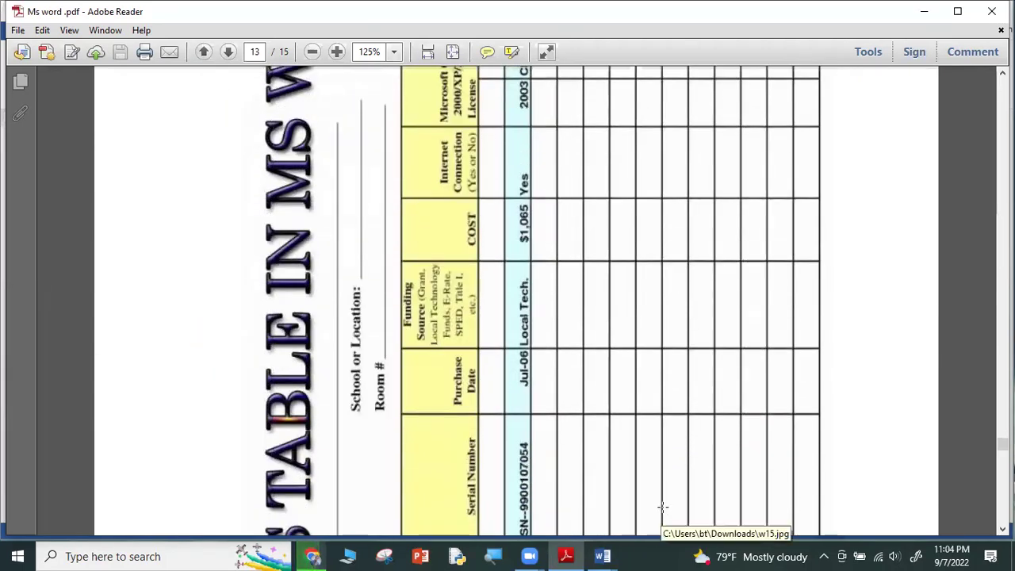
drag(548, 388, 420, 360)
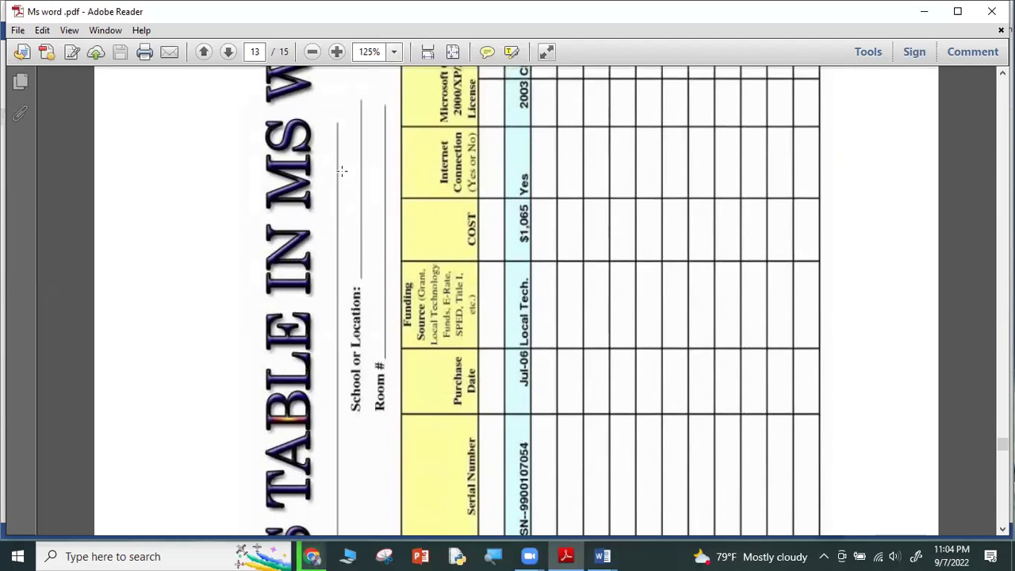
Scroll back up to the Symbols section on page 8 of the guide.
scroll(474, 175, up, 3)
scroll(438, 193, up, 10)
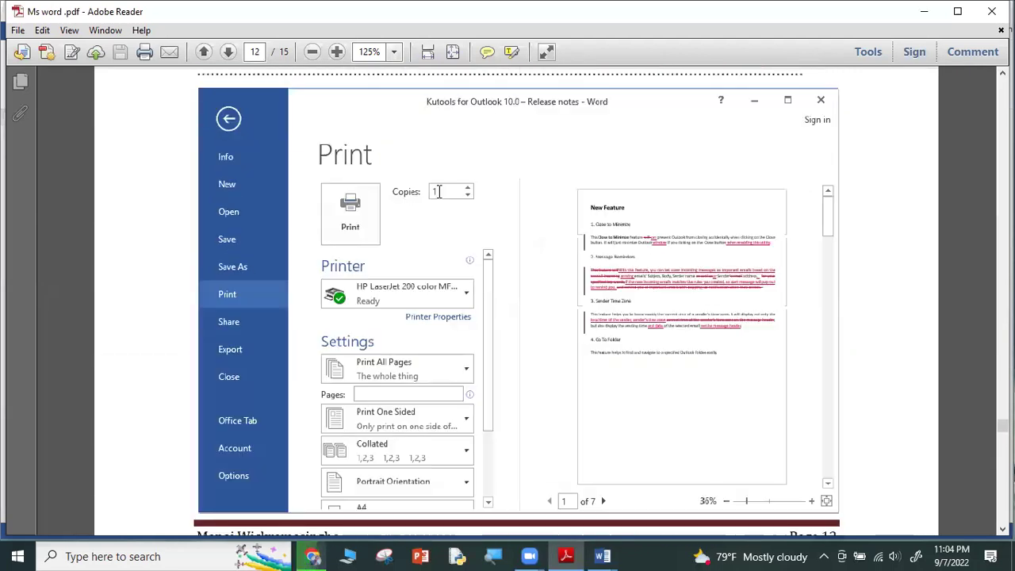
scroll(406, 190, up, 10)
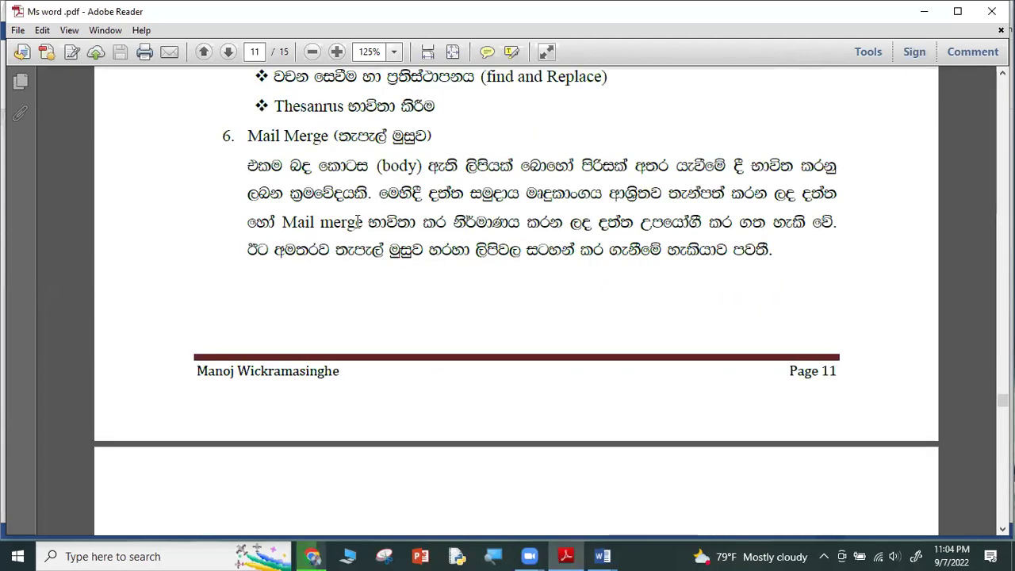
scroll(353, 221, up, 10)
scroll(340, 226, up, 10)
scroll(340, 226, up, 3)
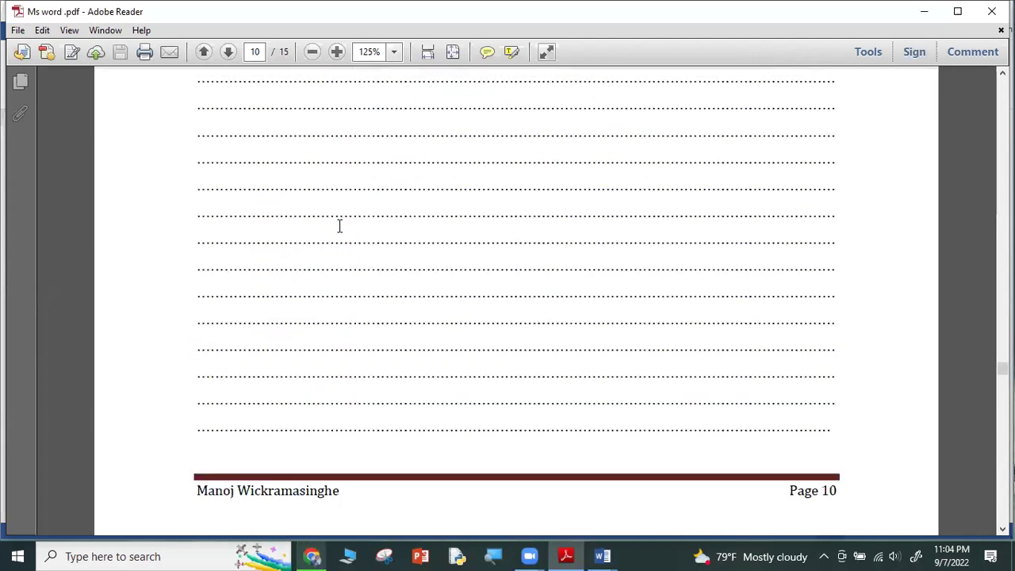
scroll(340, 226, up, 3)
scroll(339, 226, up, 3)
scroll(340, 227, up, 3)
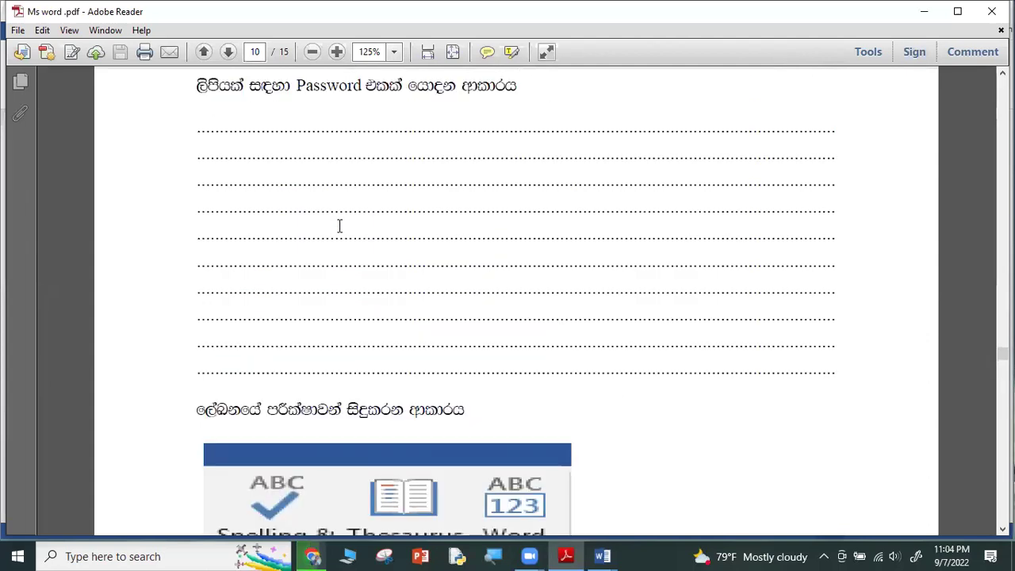
scroll(340, 226, up, 3)
scroll(333, 230, up, 5)
scroll(330, 232, up, 2)
scroll(330, 233, up, 3)
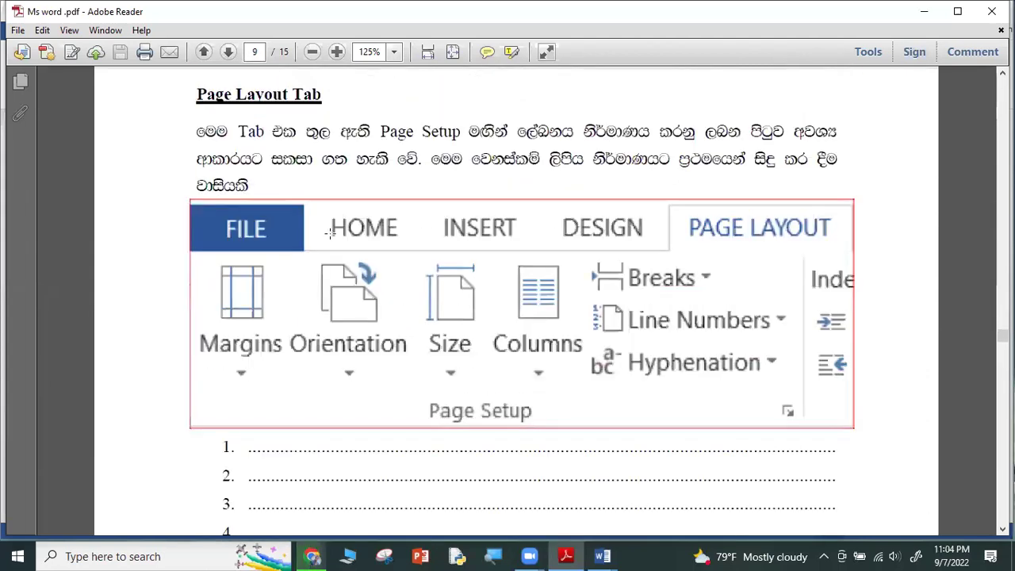
scroll(330, 232, up, 4)
scroll(330, 233, up, 2)
scroll(330, 232, up, 5)
scroll(324, 240, up, 4)
scroll(324, 240, up, 3)
scroll(324, 240, up, 1)
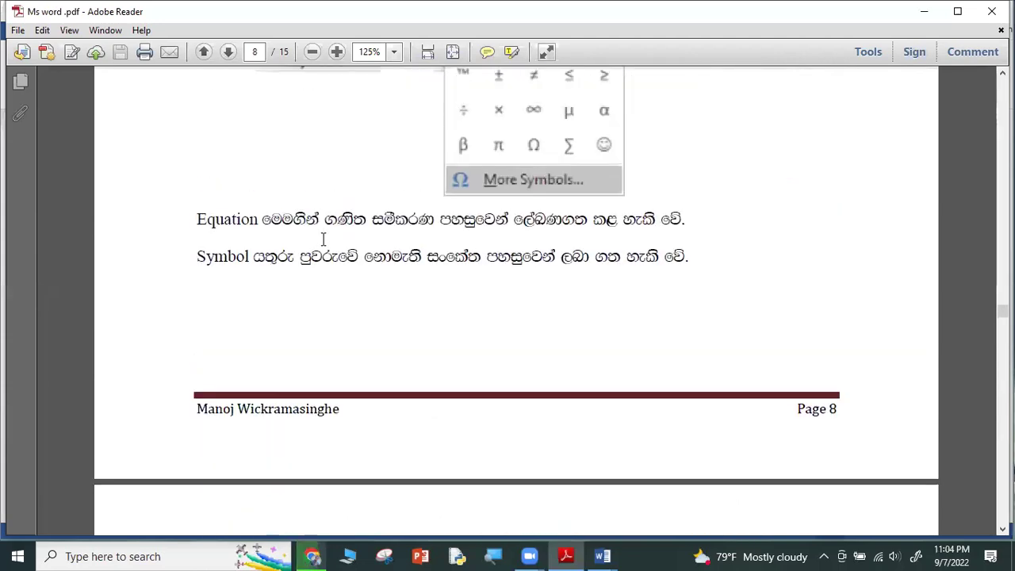
scroll(325, 241, up, 3)
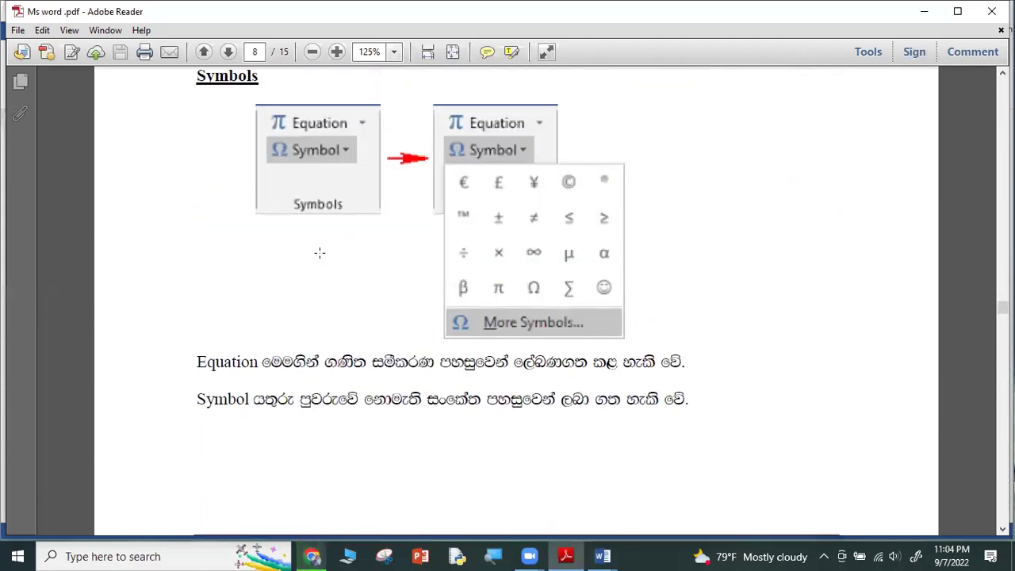
scroll(321, 253, up, 1)
scroll(315, 252, up, 2)
scroll(315, 252, down, 2)
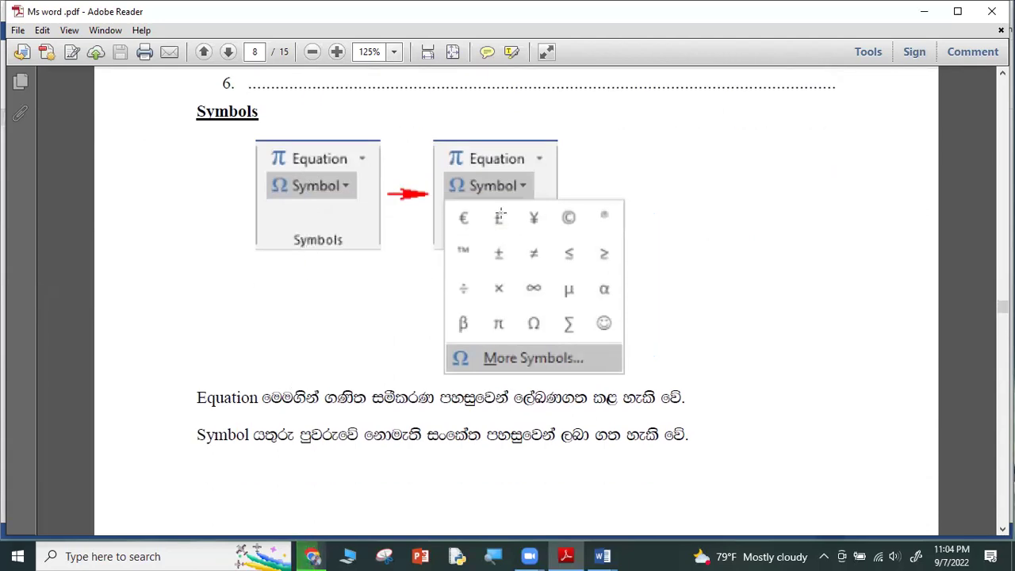
click(603, 556)
Back in Document2, add empty lines after the 'Click here' link and place the caret on one.
click(620, 495)
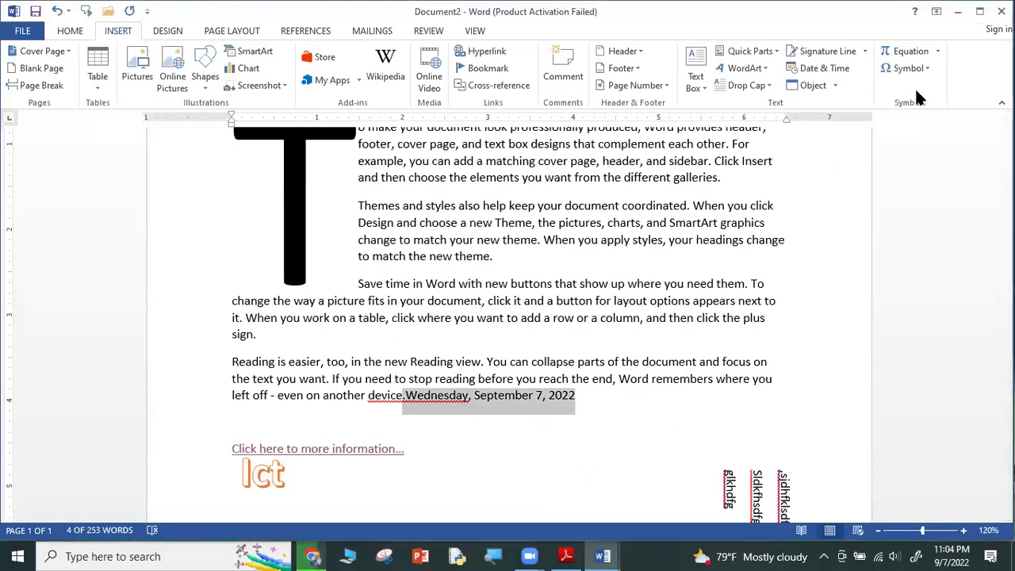
scroll(411, 342, down, 3)
scroll(411, 342, down, 2)
click(288, 298)
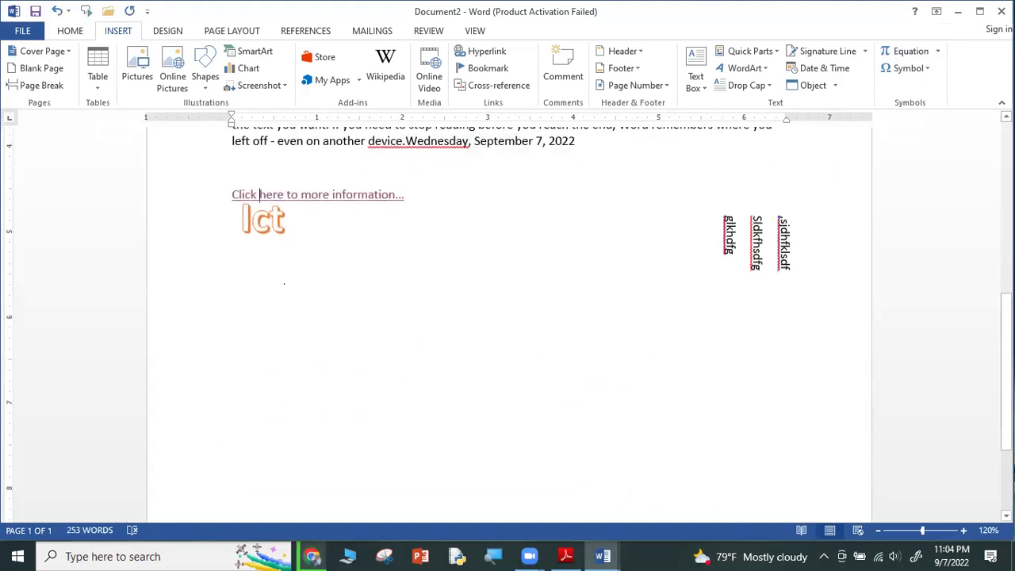
click(415, 194)
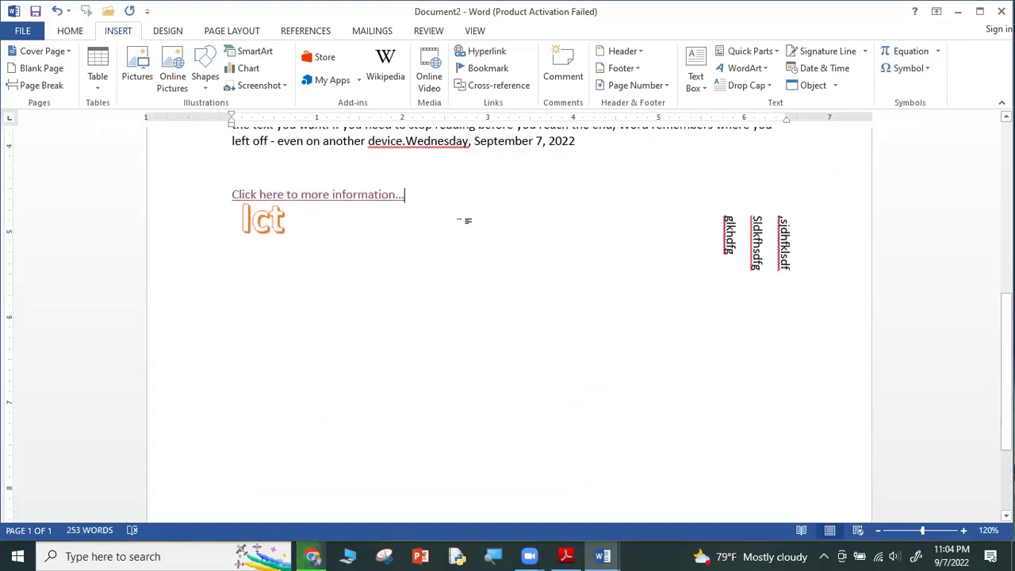
key(Return)
key(Return)
key(Return)
key(Return)
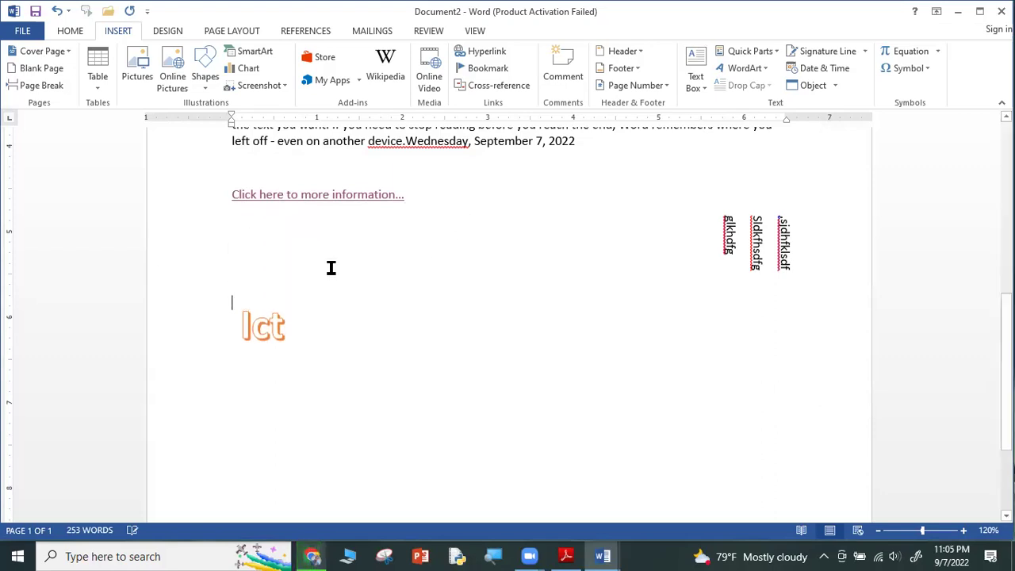
key(Return)
key(Return)
click(227, 267)
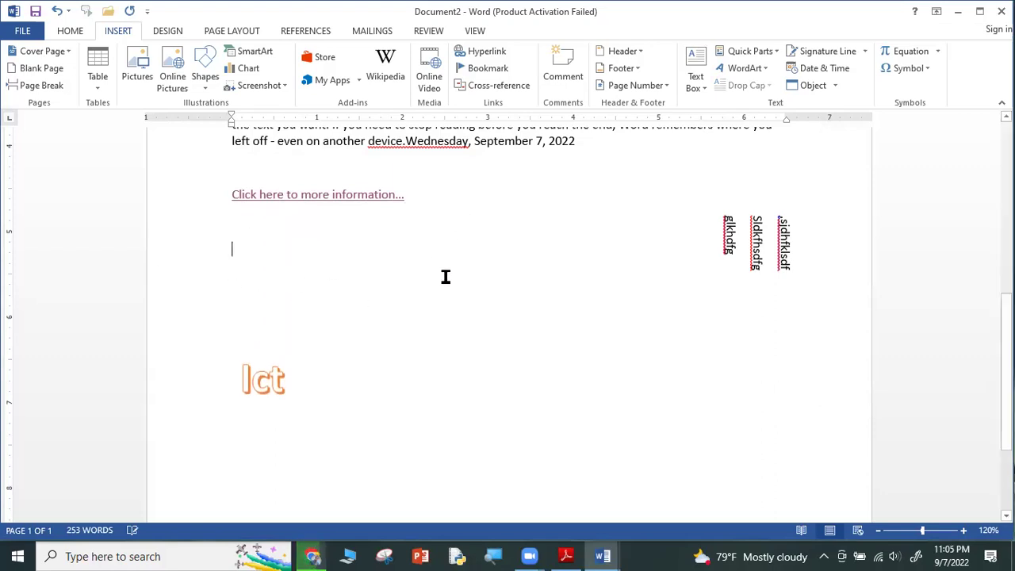
Show the built-in equation gallery with the Quadratic Formula, Pythagorean Theorem and Taylor Expansion.
click(936, 50)
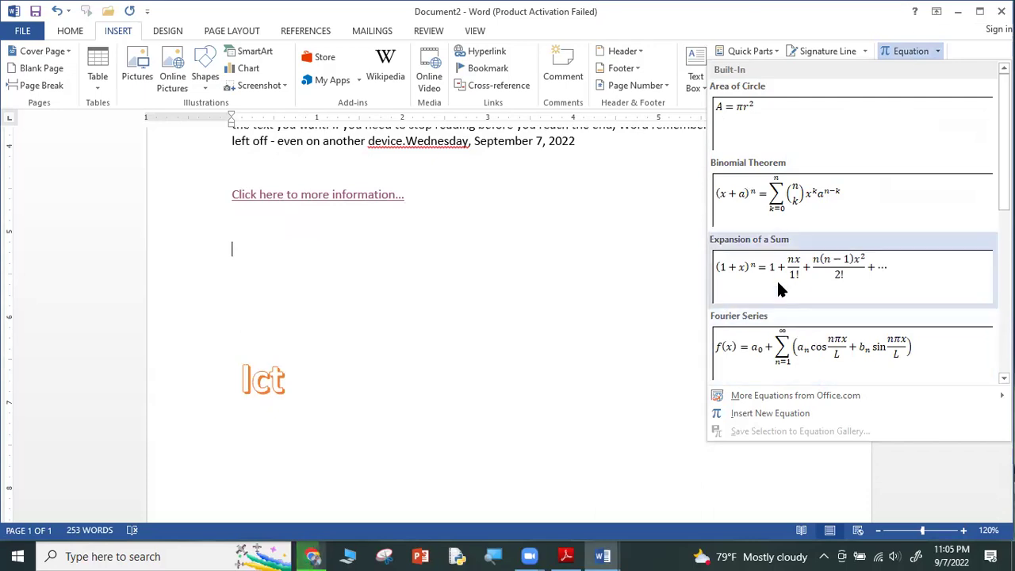
scroll(847, 280, down, 3)
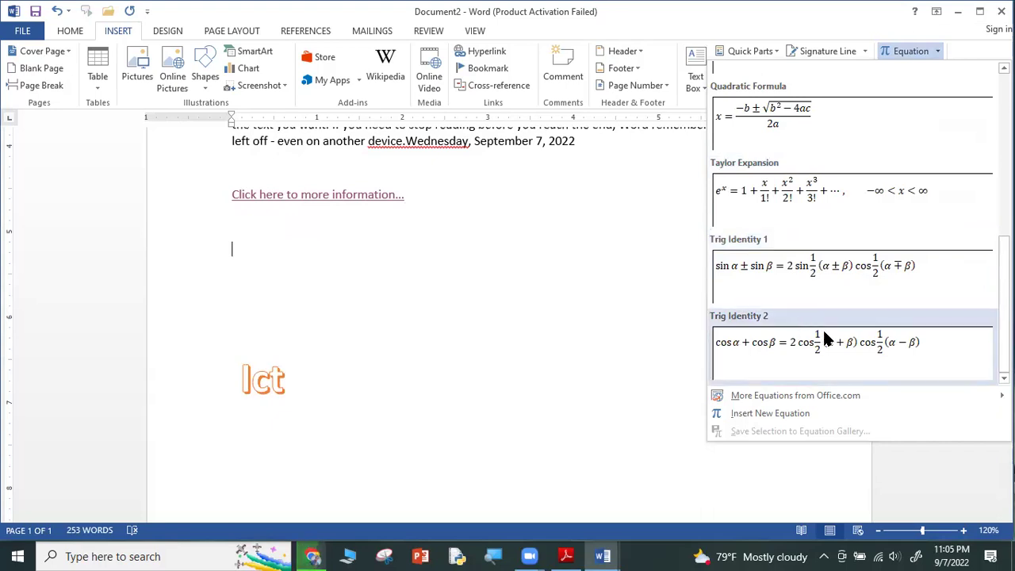
scroll(822, 328, up, 5)
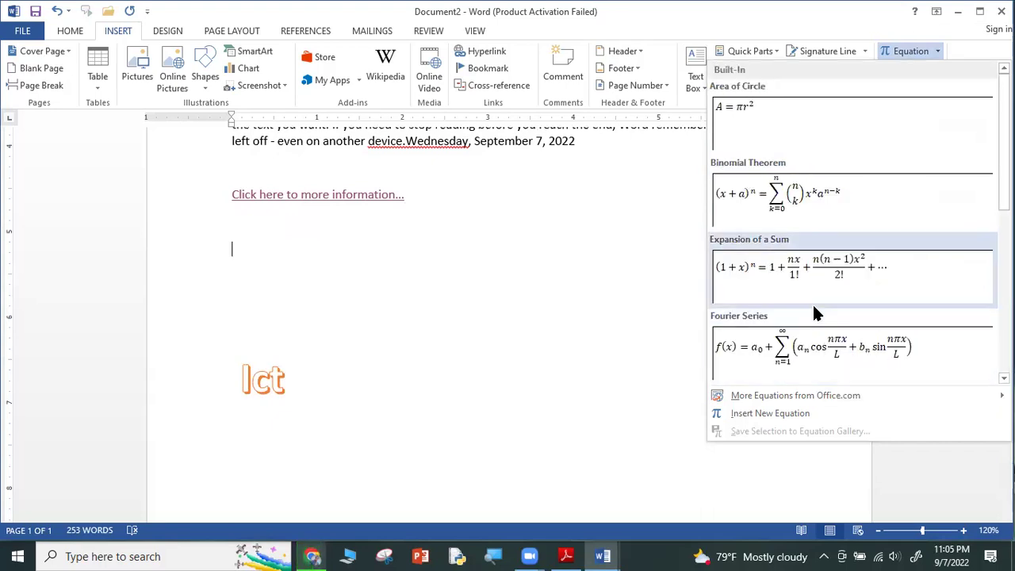
scroll(794, 188, down, 3)
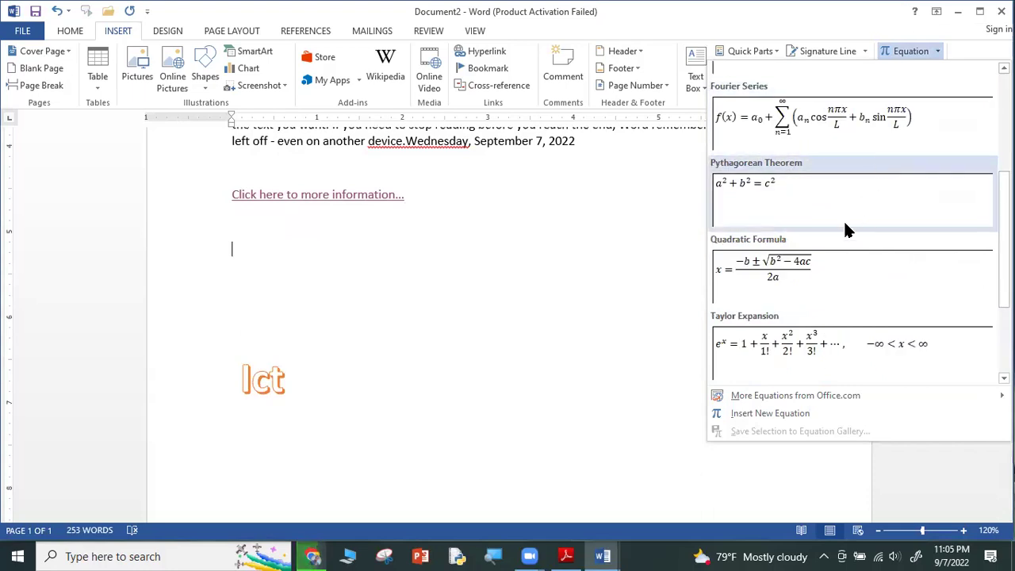
Insert the Quadratic Formula, change −b to −2 and b² to 2², and clear the 2a denominator.
click(786, 262)
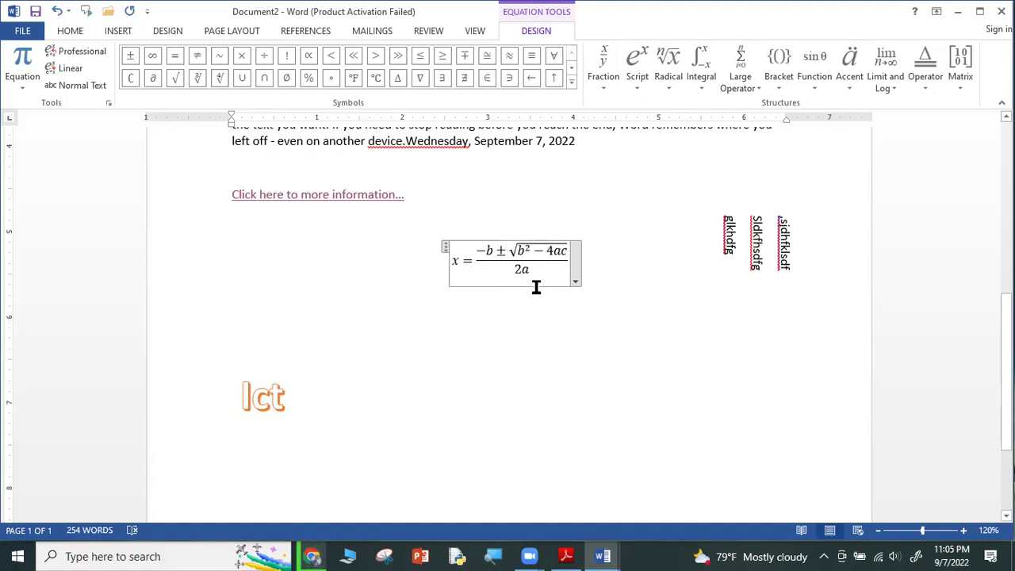
click(493, 251)
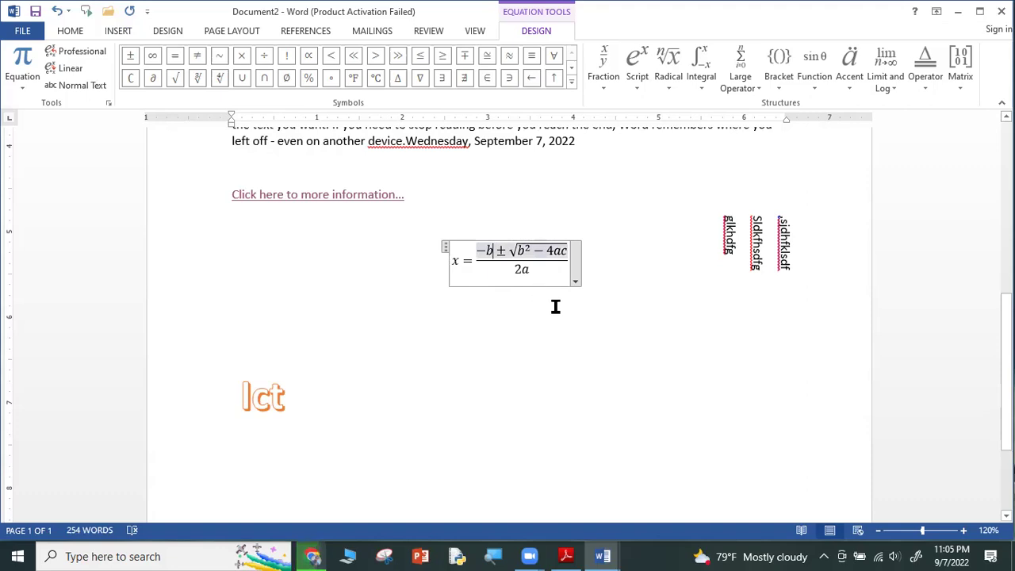
key(BackSpace)
text(2)
click(525, 251)
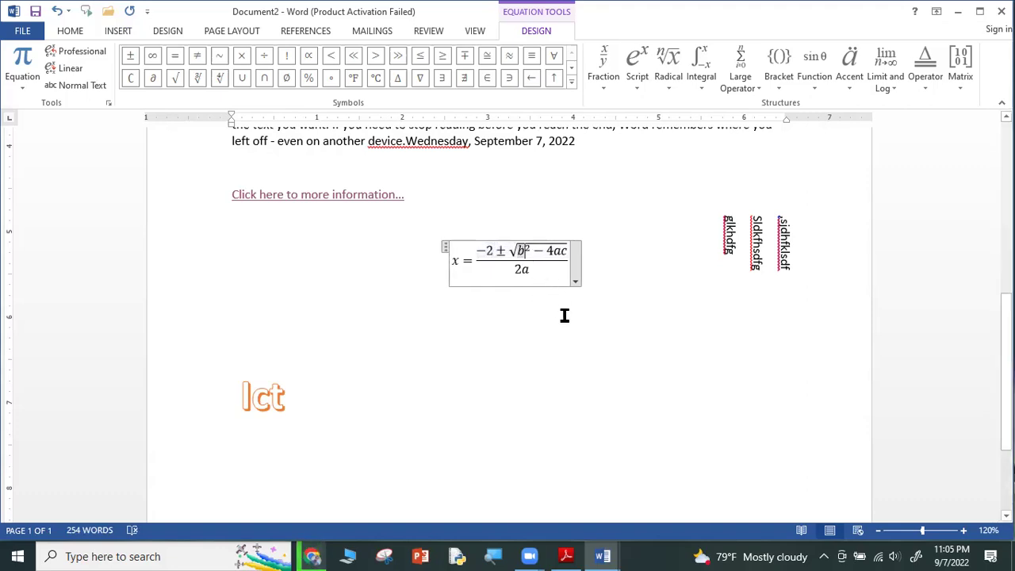
key(BackSpace)
text(2)
click(531, 270)
key(BackSpace)
key(BackSpace)
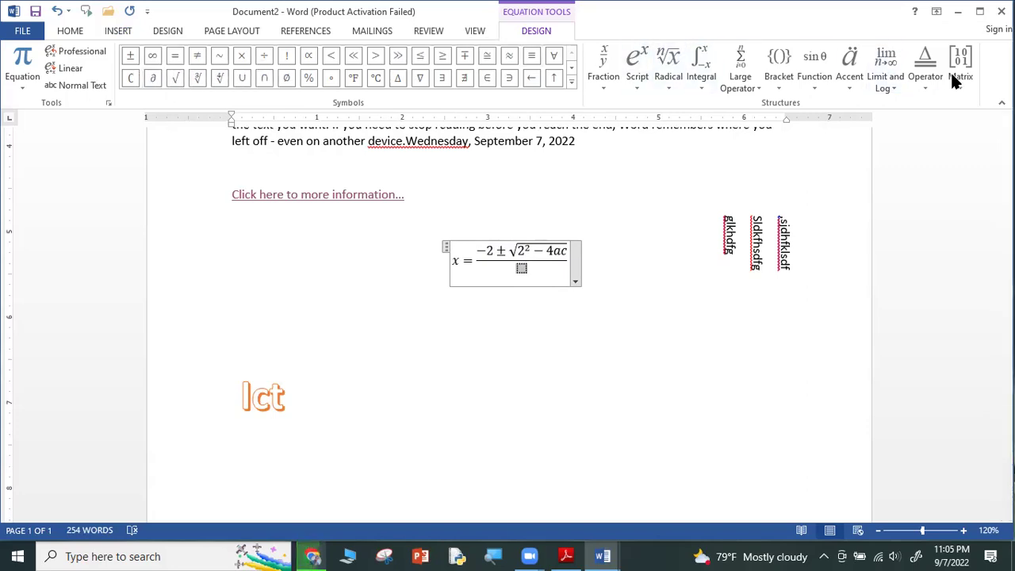
Browse the Operator and Bracket structure galleries of the equation tools.
click(920, 89)
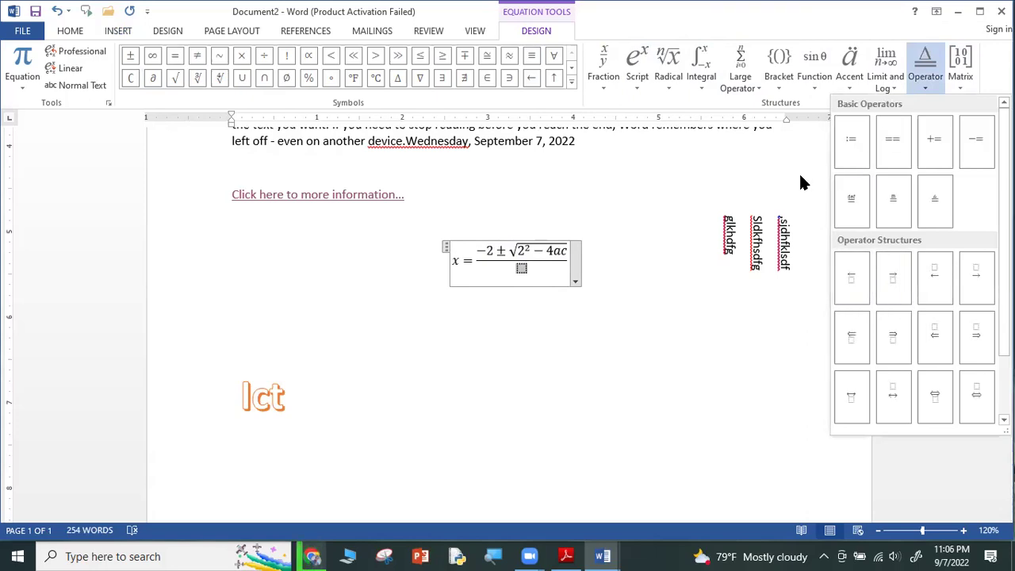
click(780, 85)
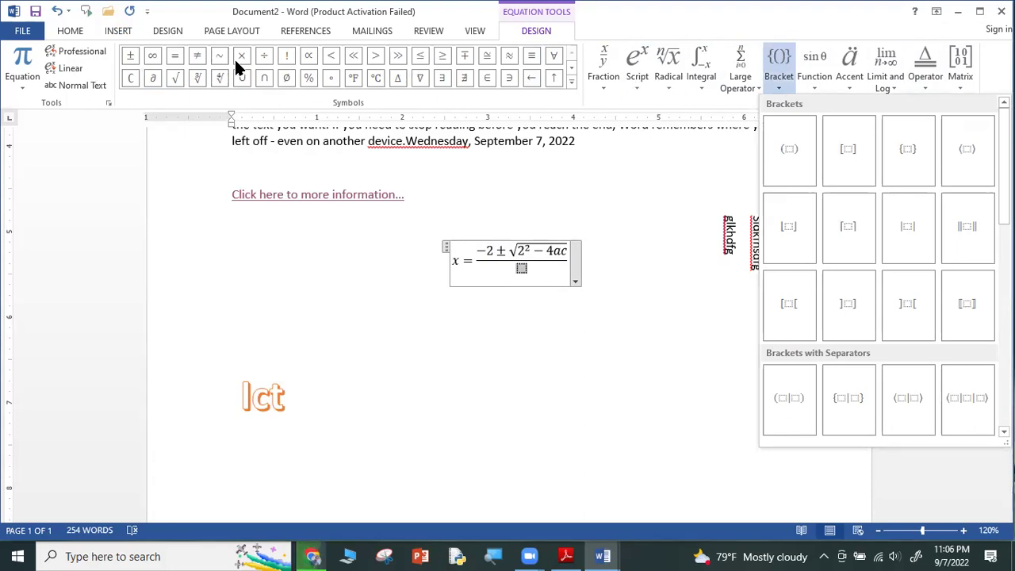
click(117, 35)
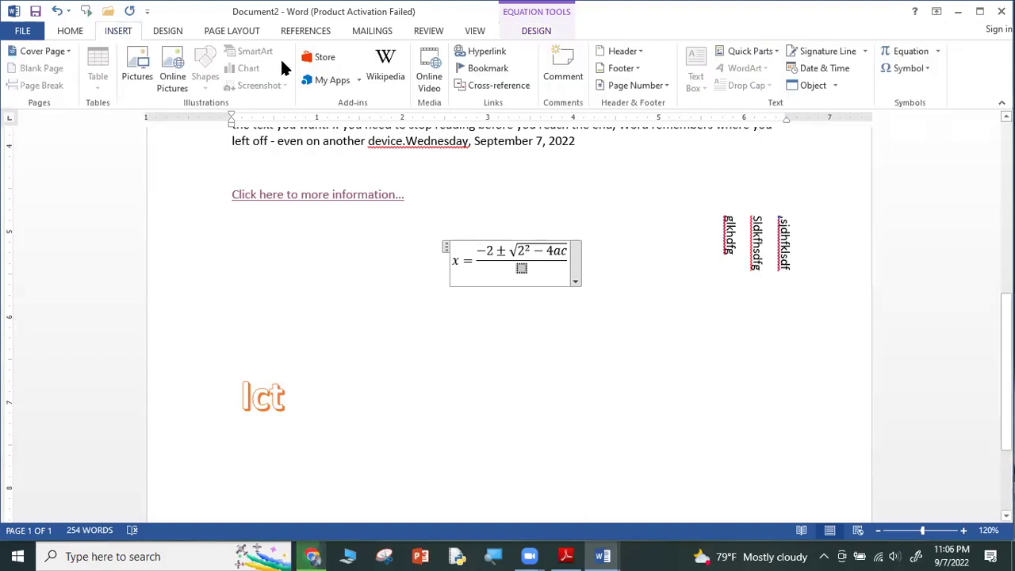
Insert the Sinhala character ල from the Su_SHAKTHI font into the equation's empty denominator.
click(926, 68)
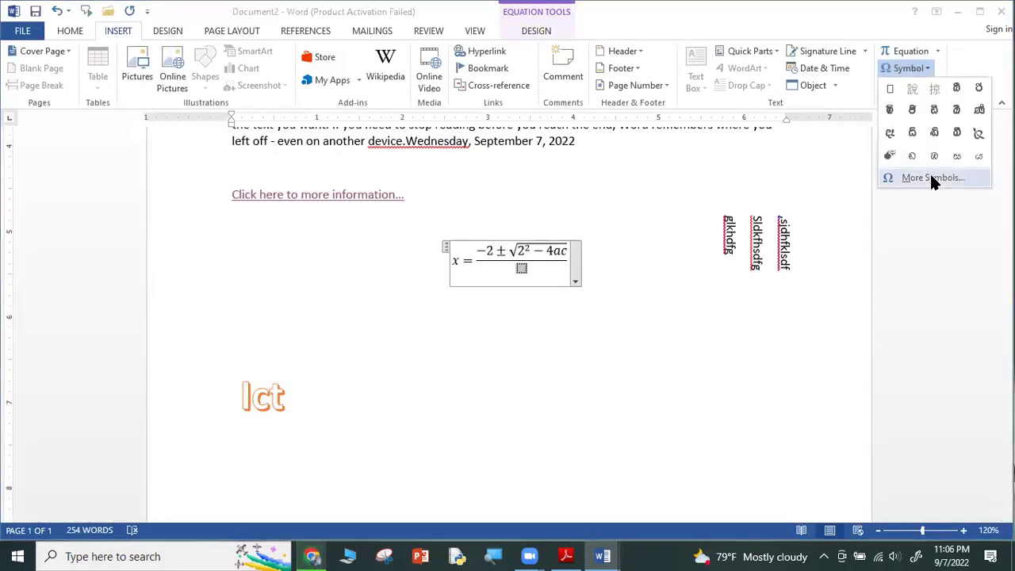
click(931, 176)
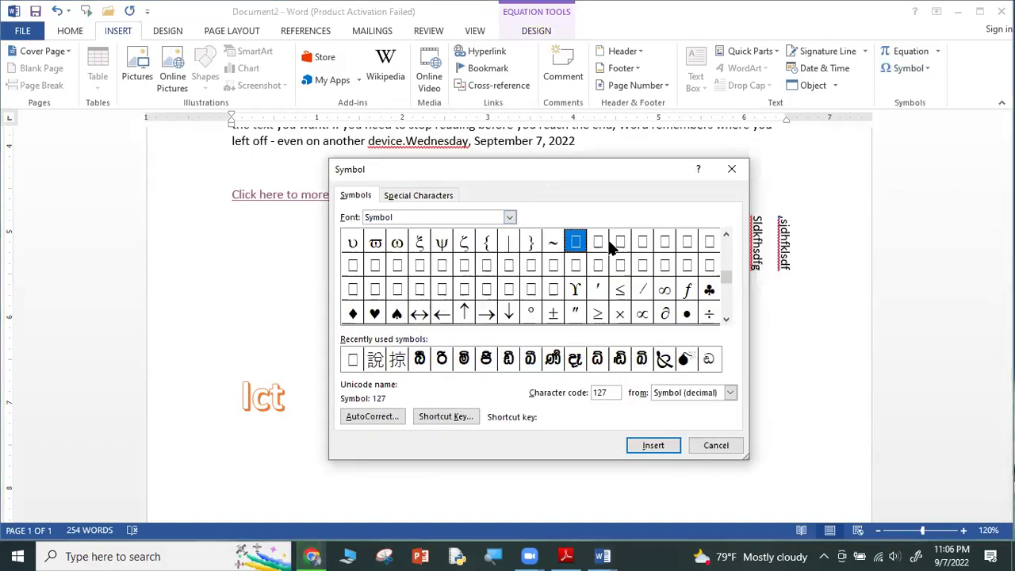
scroll(723, 255, down, 2)
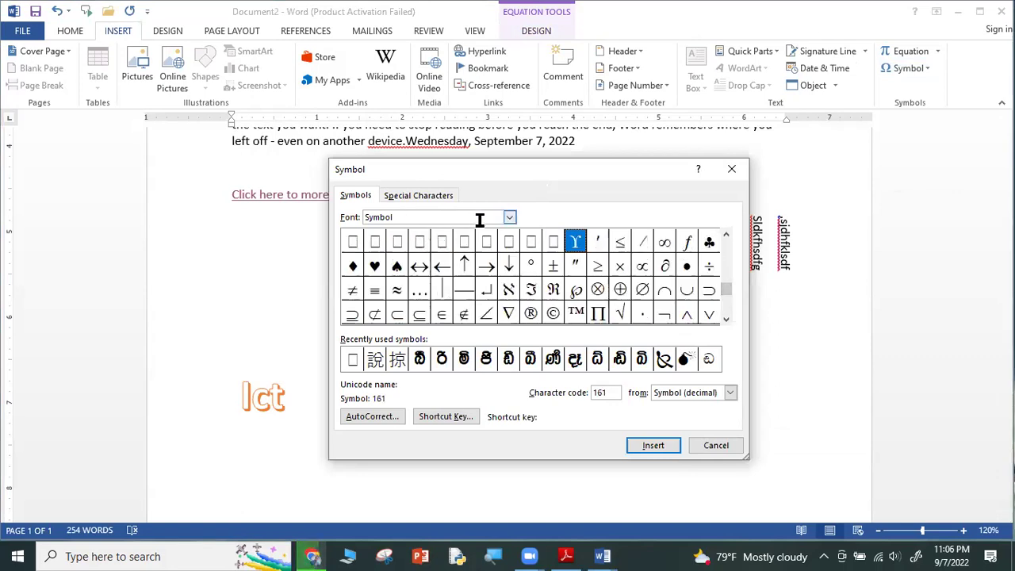
click(510, 217)
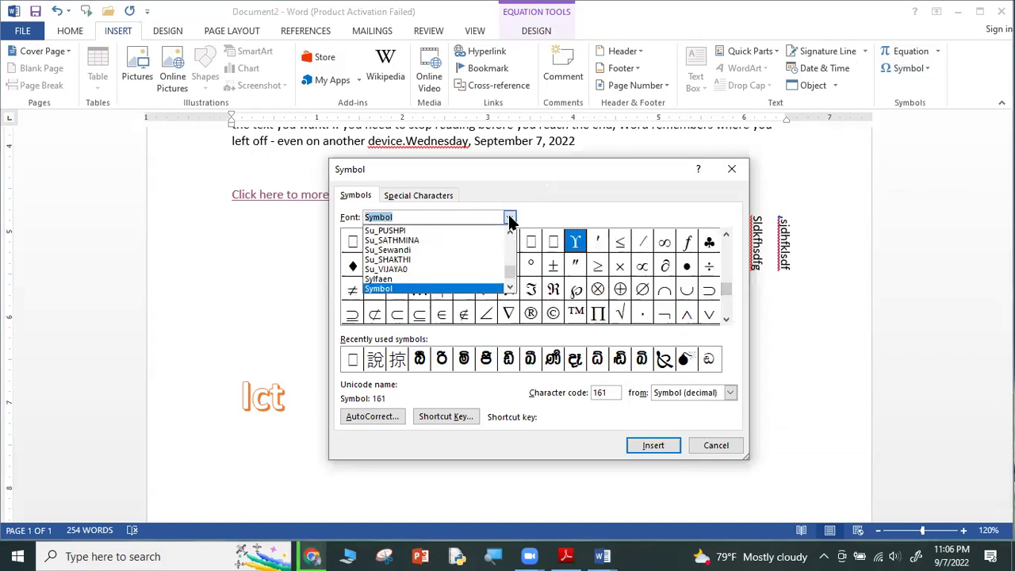
click(412, 259)
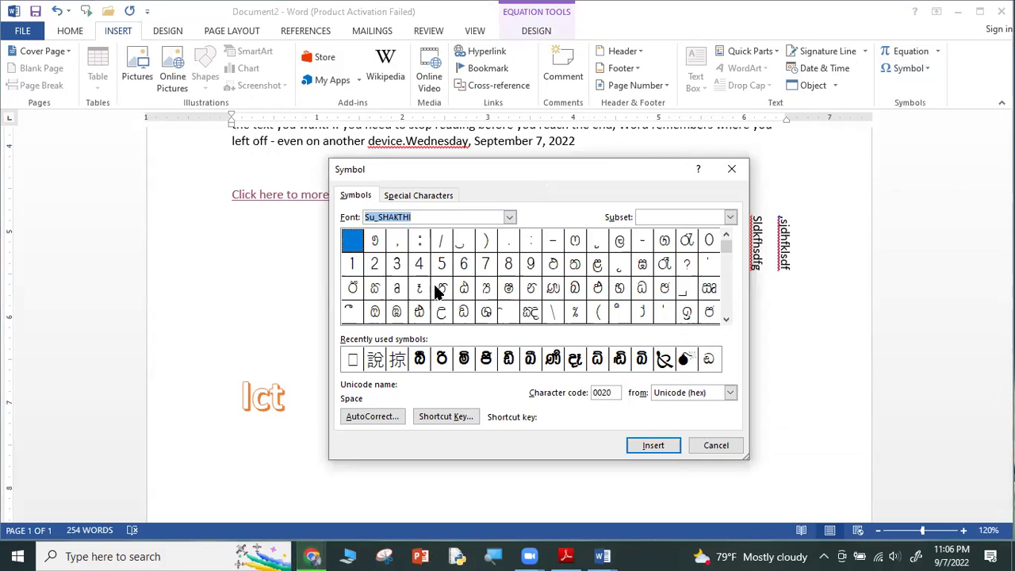
double_click(442, 313)
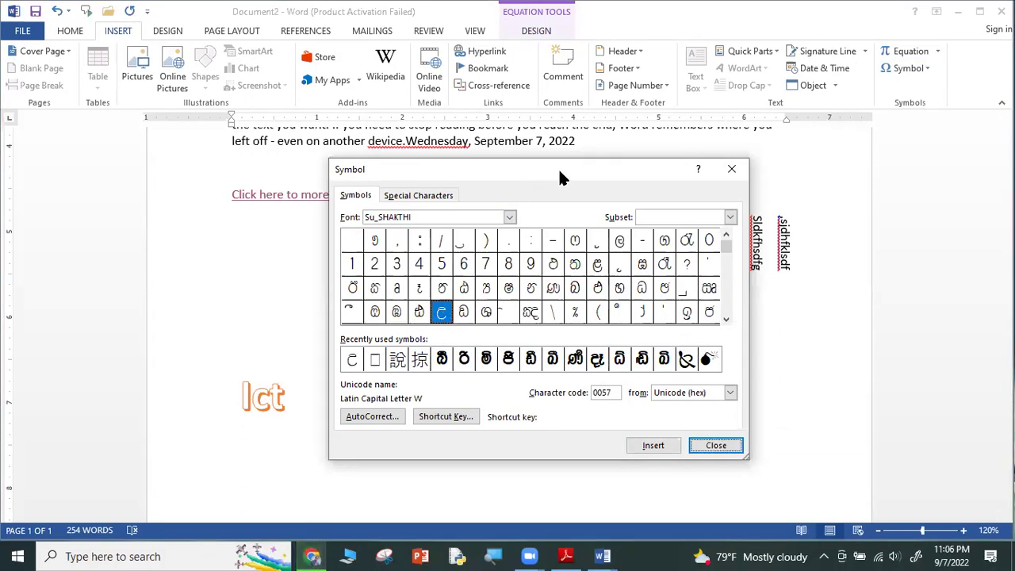
Move the Symbol dialog aside and put the caret on the empty line below the equation.
drag(558, 168, 633, 149)
click(333, 399)
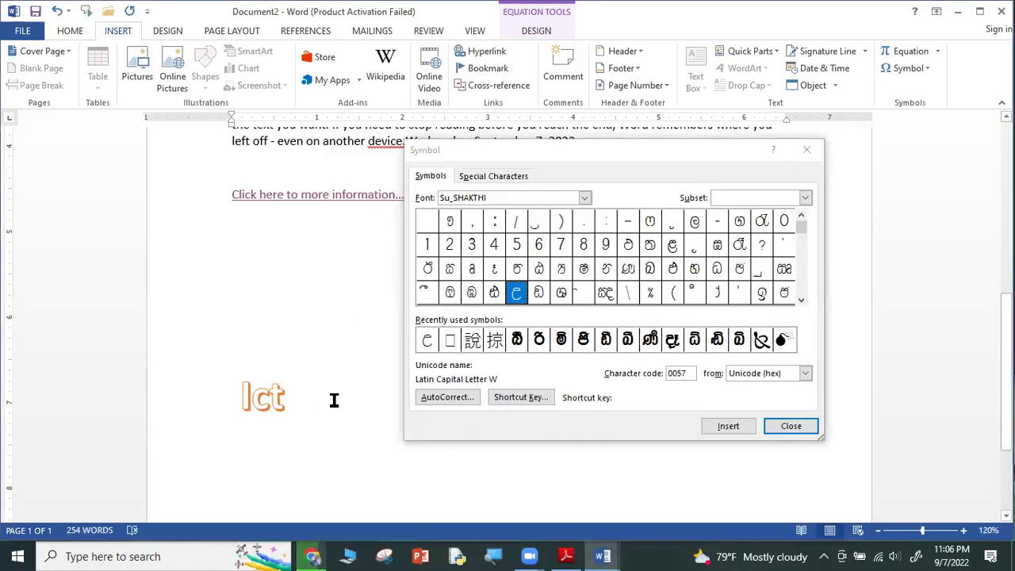
click(261, 306)
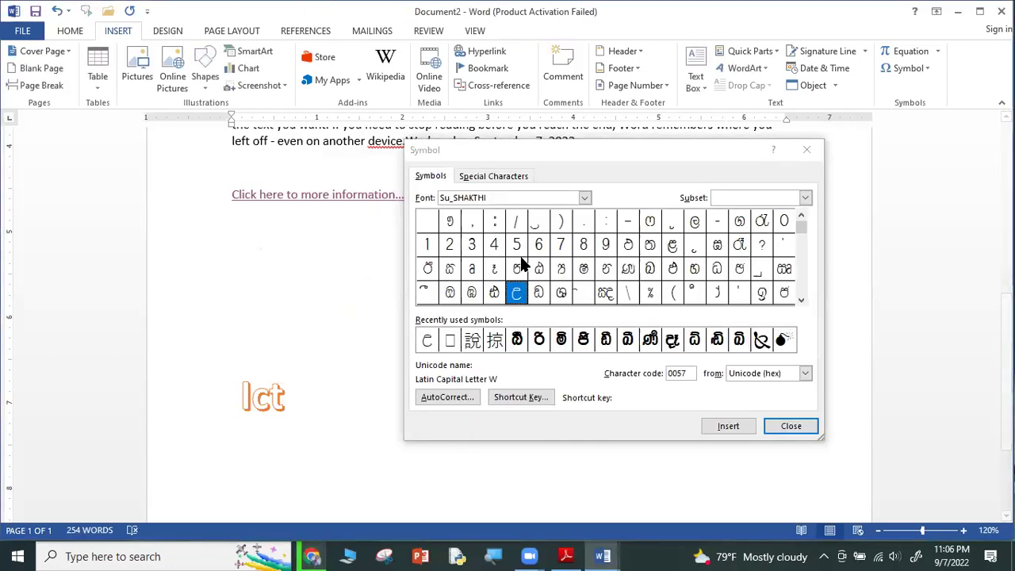
Insert a row of Su_SHAKTHI Sinhala symbols, ending with ඩ and ල, on the blank line.
click(514, 267)
double_click(516, 268)
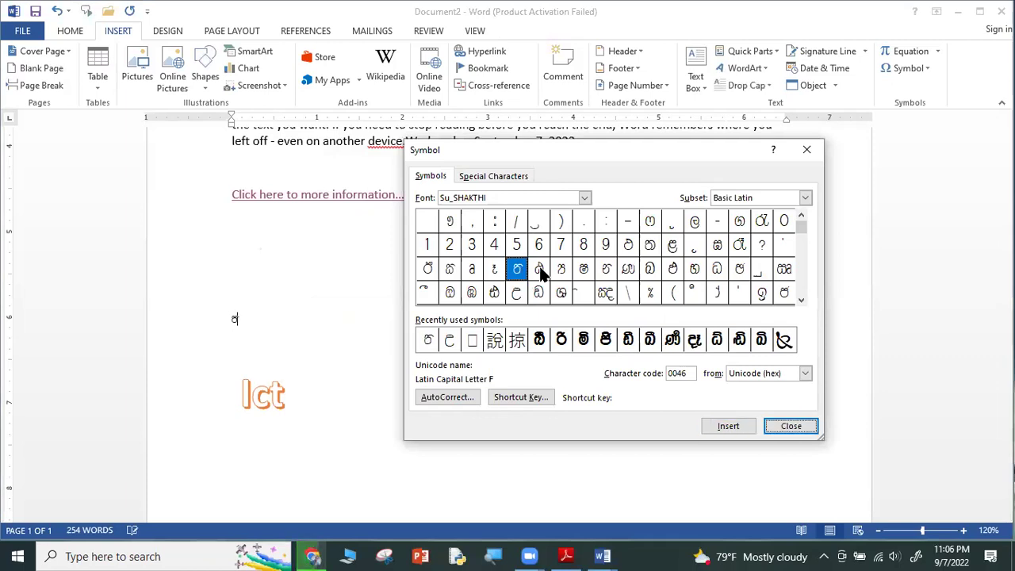
double_click(546, 271)
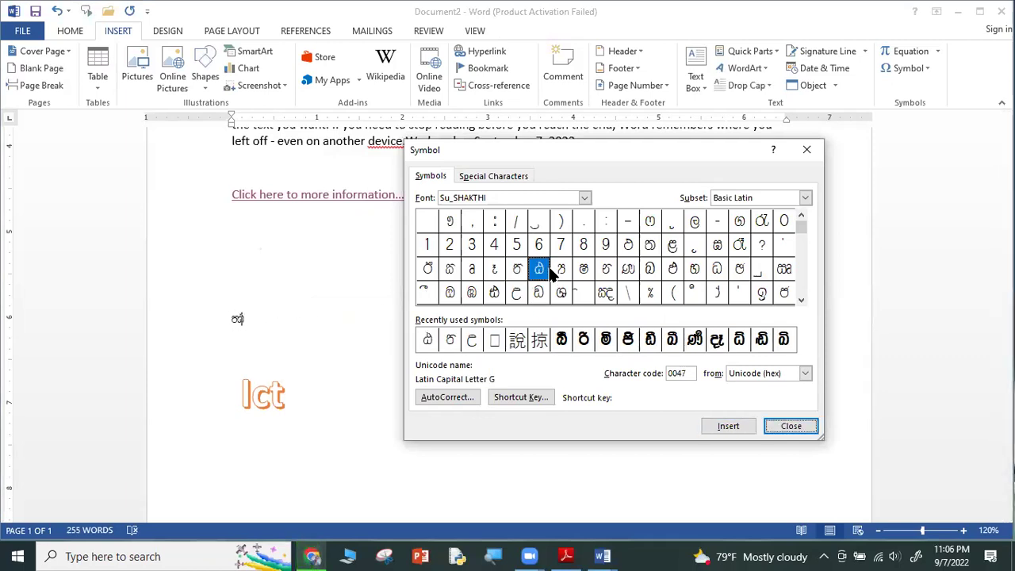
double_click(533, 295)
double_click(525, 295)
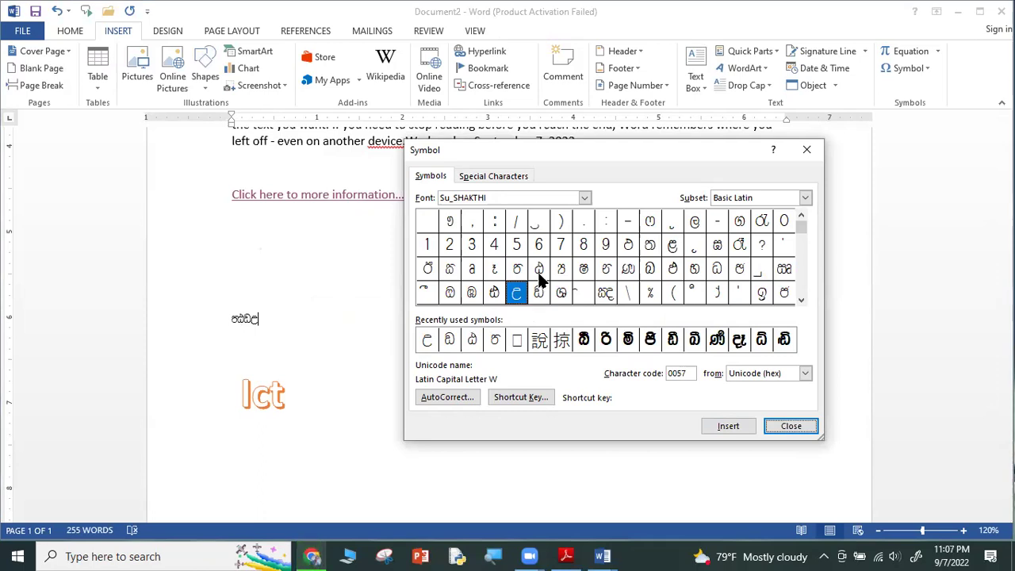
Switch the symbol font to Thissamaharama, then plain characters, and insert a capital B.
click(585, 197)
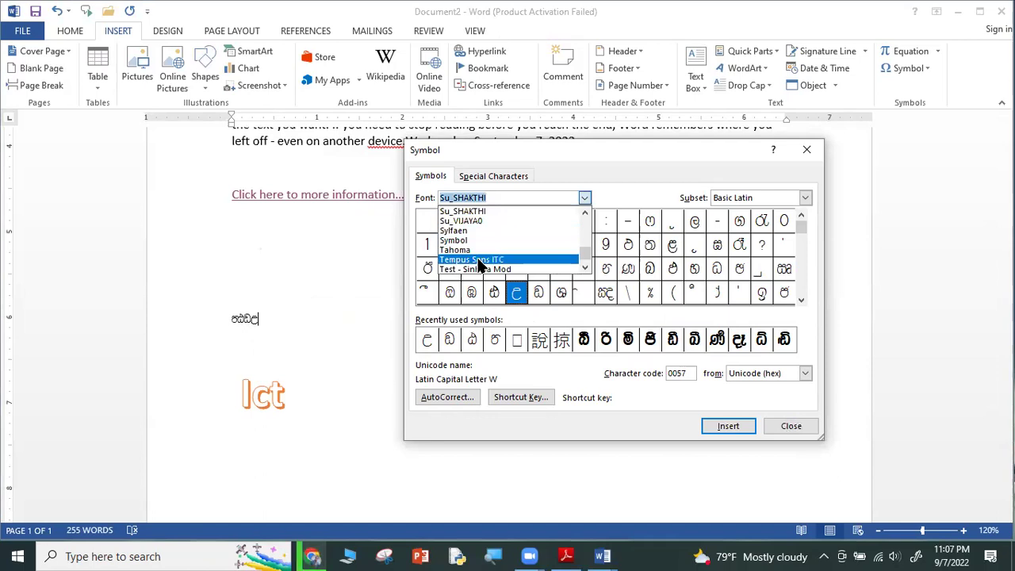
scroll(488, 253, down, 1)
scroll(487, 252, down, 1)
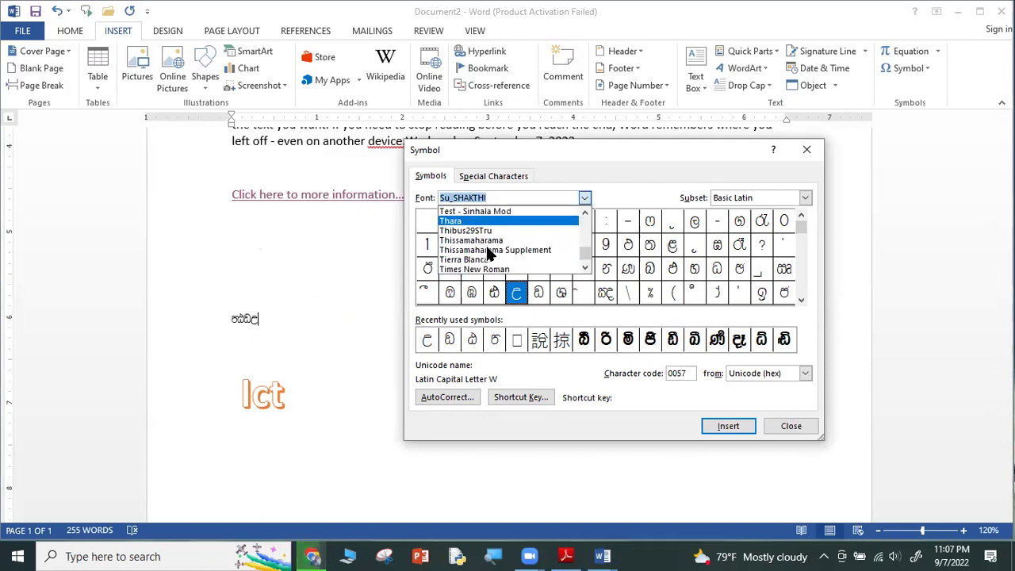
click(491, 241)
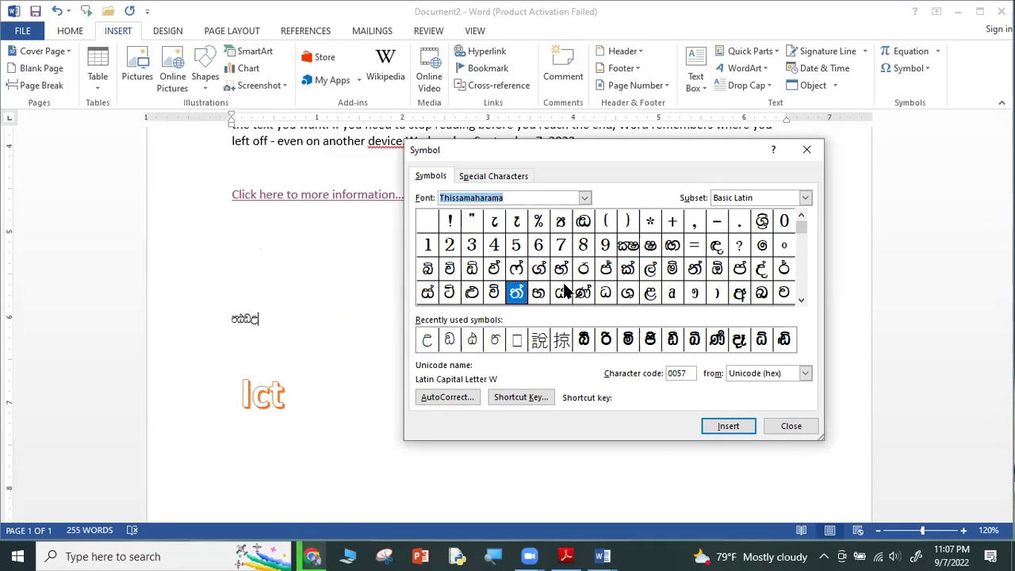
key(BackSpace)
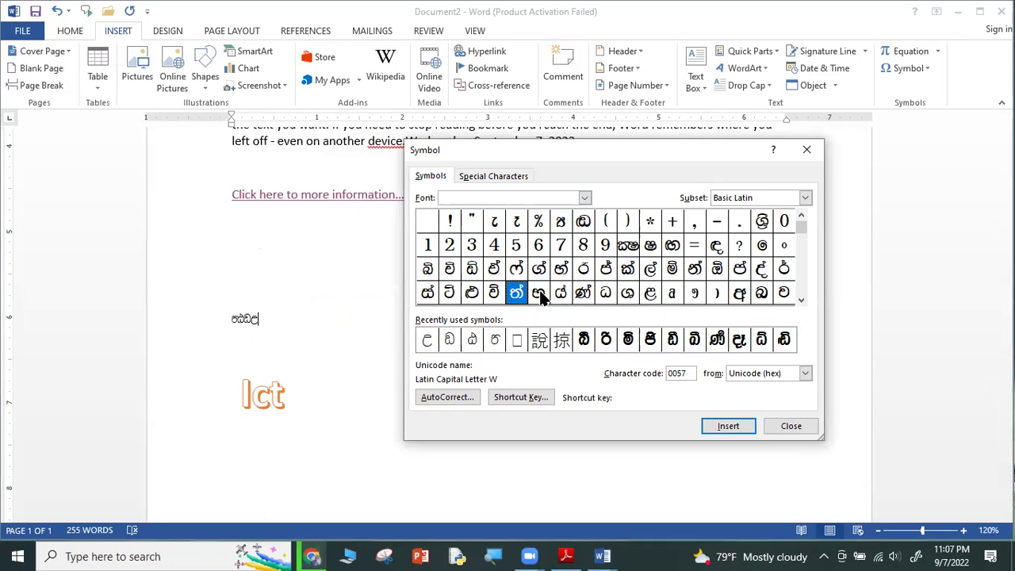
double_click(427, 270)
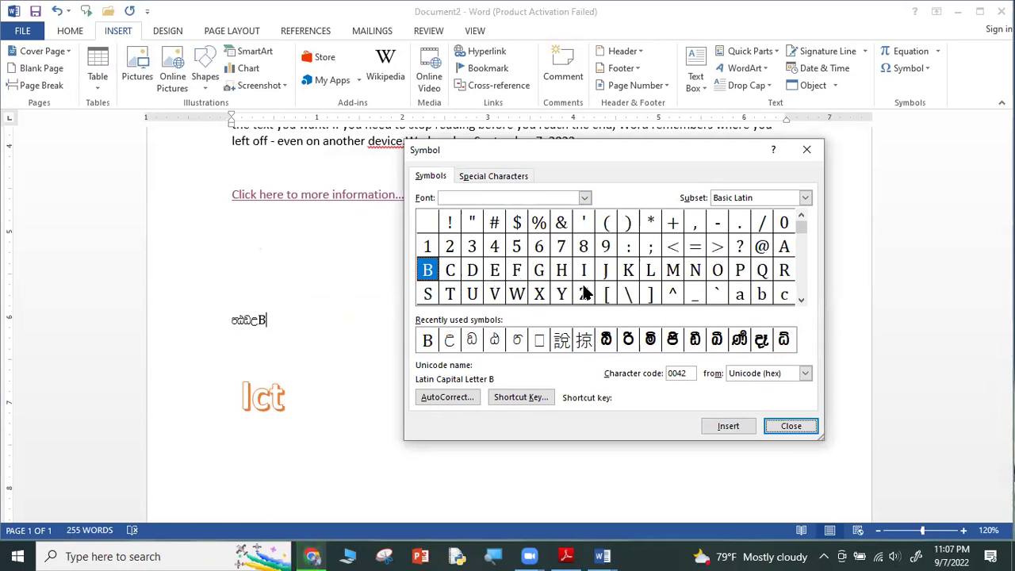
Add the recently used symbols ß and ð after the B and close the Symbol dialog.
click(613, 277)
double_click(626, 341)
click(650, 342)
double_click(672, 341)
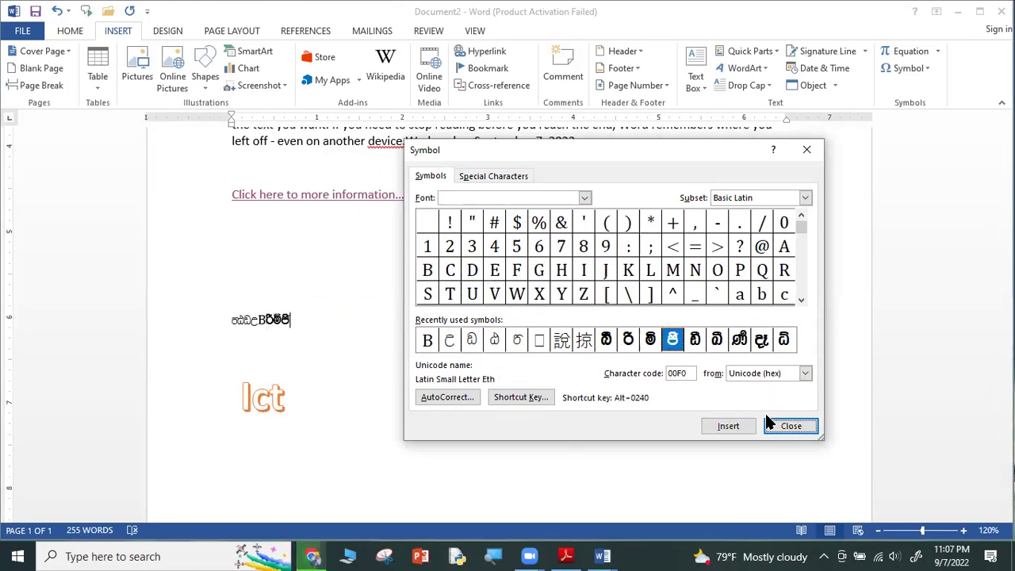
click(787, 426)
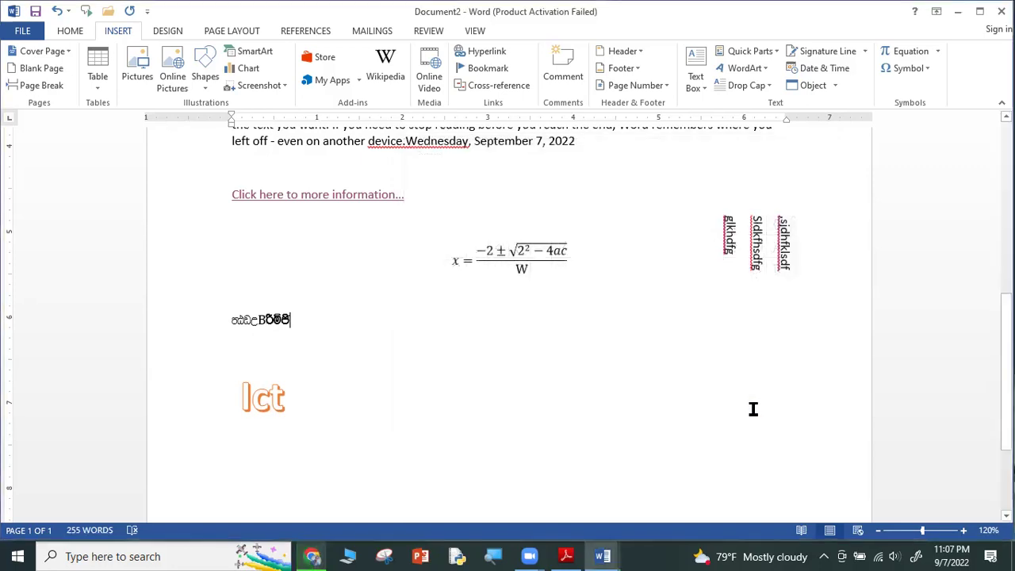